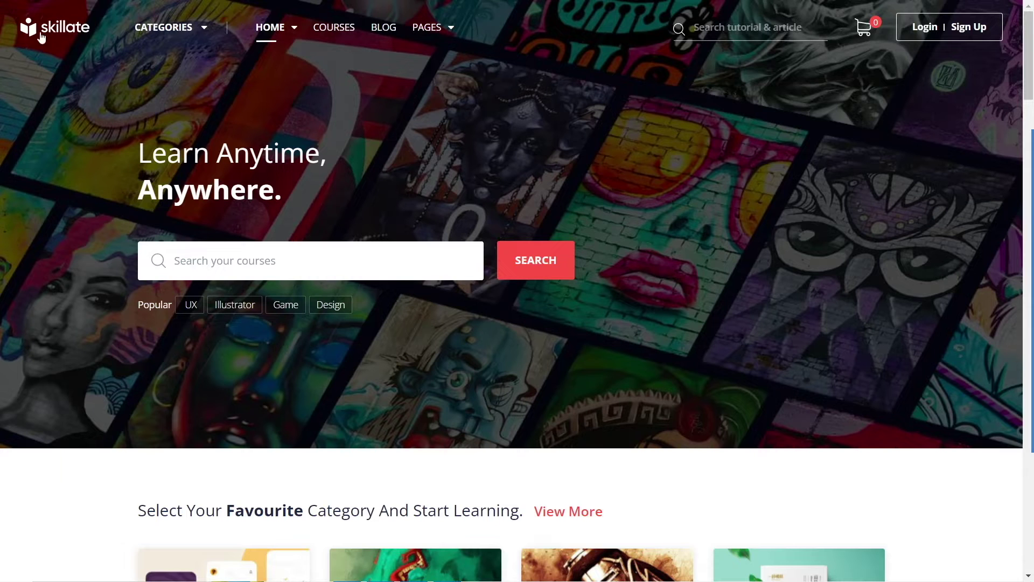
Step: Highlight and then clear the 'Learn Anytime, Anywhere.' hero heading
mouse_move(206, 27)
mouse_move(277, 33)
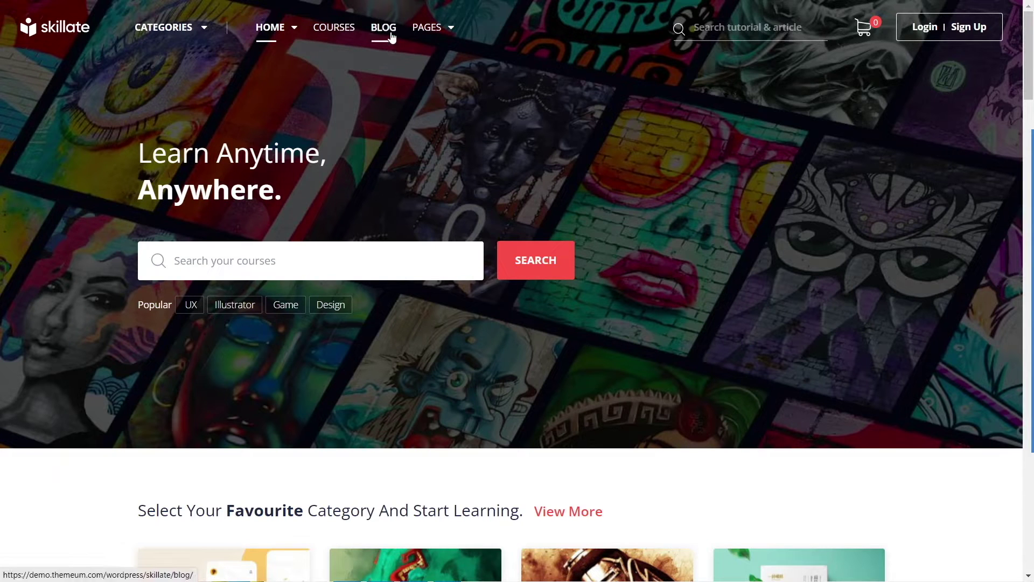
mouse_move(450, 35)
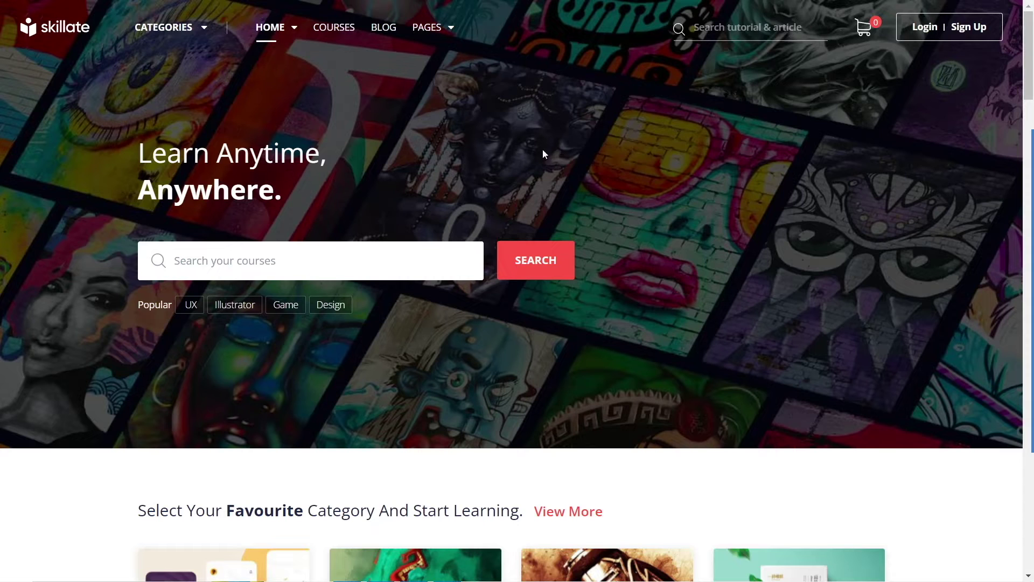
left_click_drag(132, 141, 310, 187)
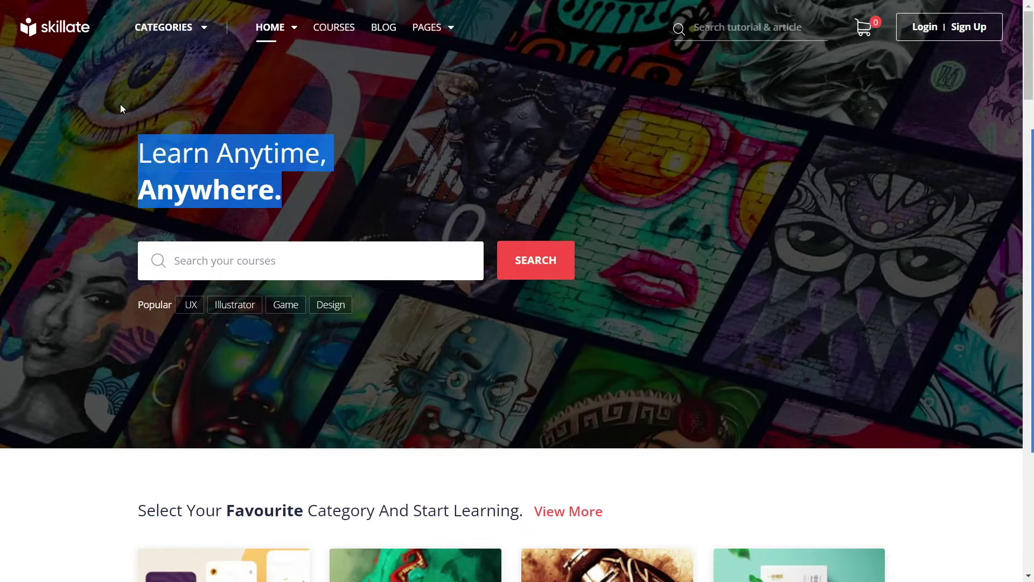
left_click(167, 177)
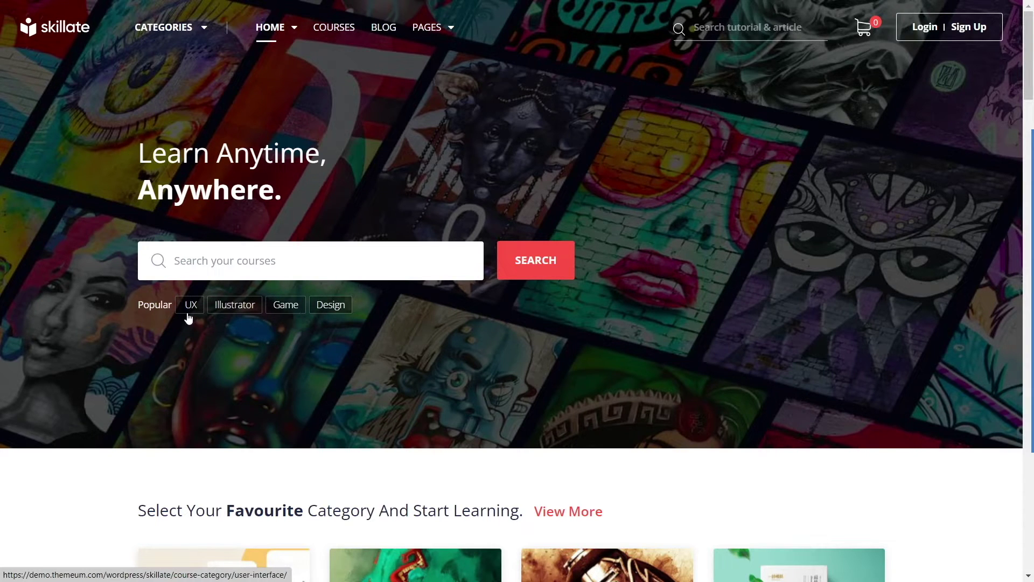
Step: Scroll down and briefly highlight the word 'Favourite' in the section heading
scroll(484, 300, "down", 8)
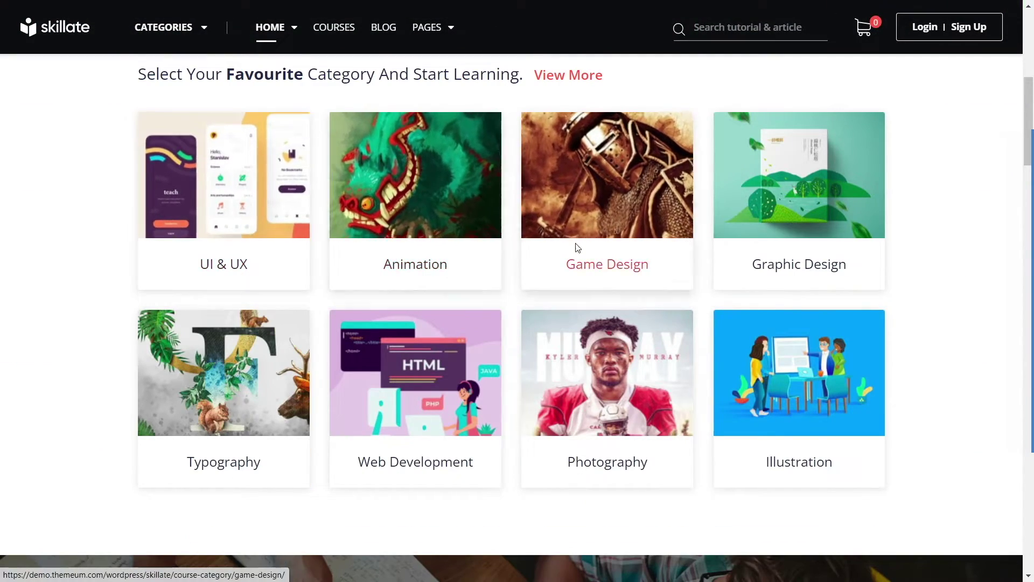
mouse_move(199, 31)
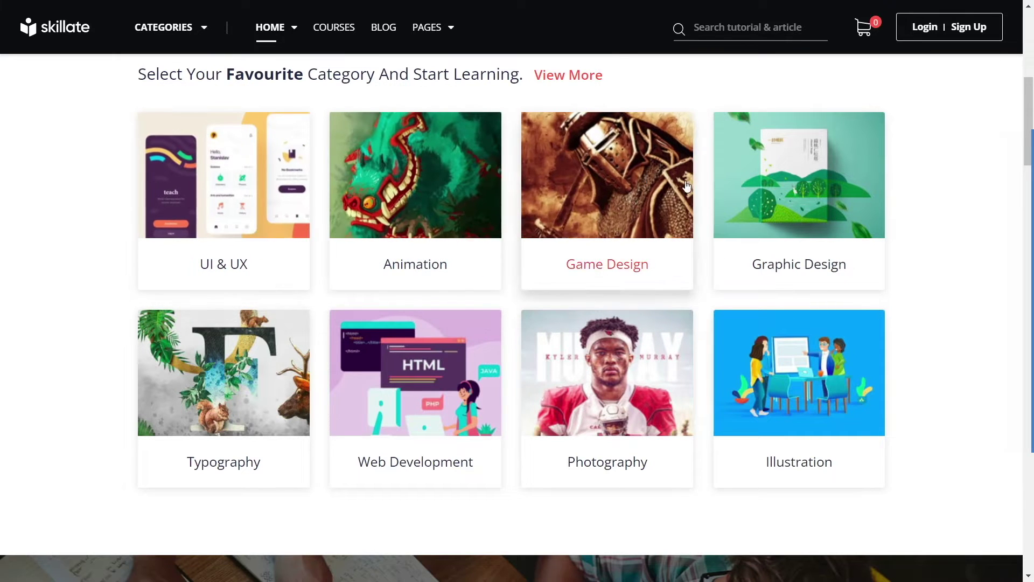
left_click_drag(227, 74, 303, 76)
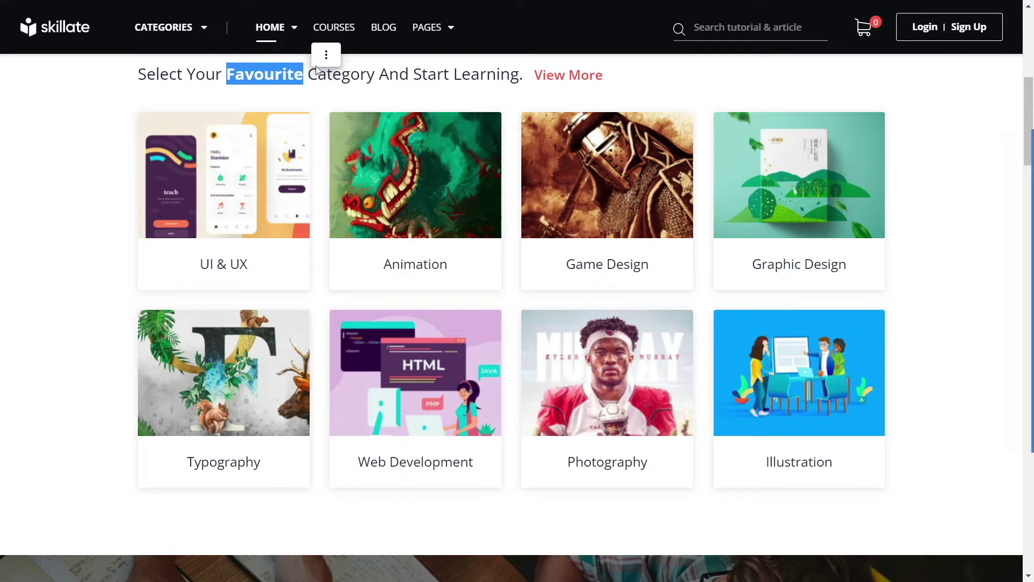
left_click(26, 179)
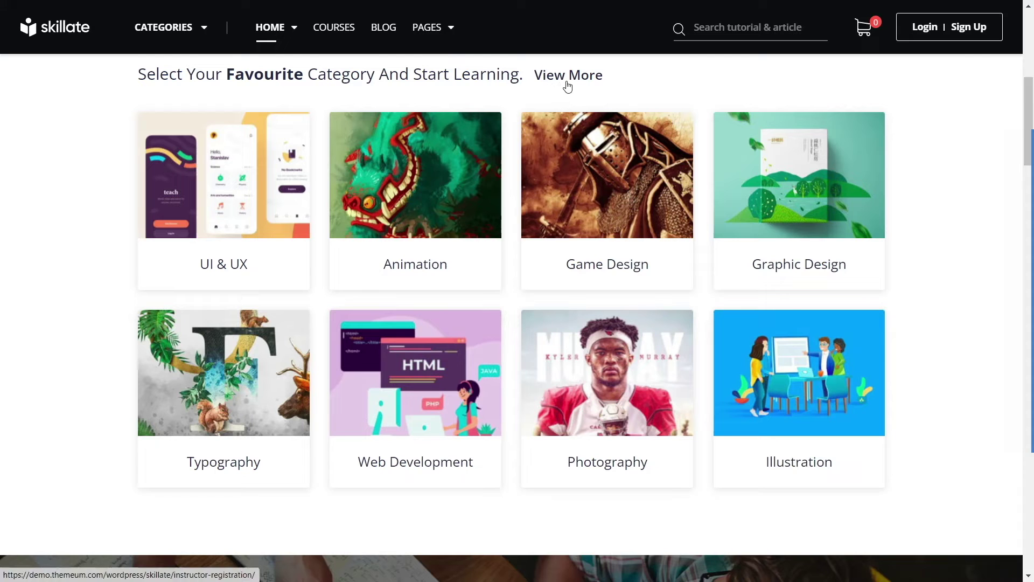
Step: Scroll to the Deal Of The Year banner and briefly highlight its text
scroll(416, 329, "up", 2)
scroll(416, 329, "down", 2)
scroll(393, 296, "down", 8)
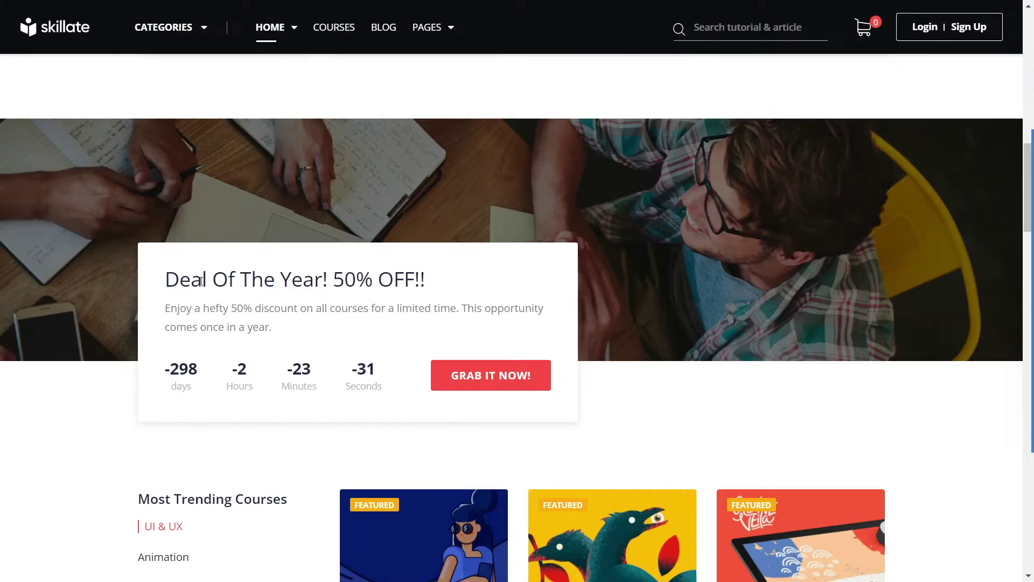
left_click_drag(157, 270, 473, 305)
left_click(538, 289)
Step: Highlight the 298 days countdown value, then continue down to Most Trending Courses
left_click(174, 364)
left_click_drag(174, 363, 205, 365)
left_click(221, 369)
scroll(307, 281, "down", 6)
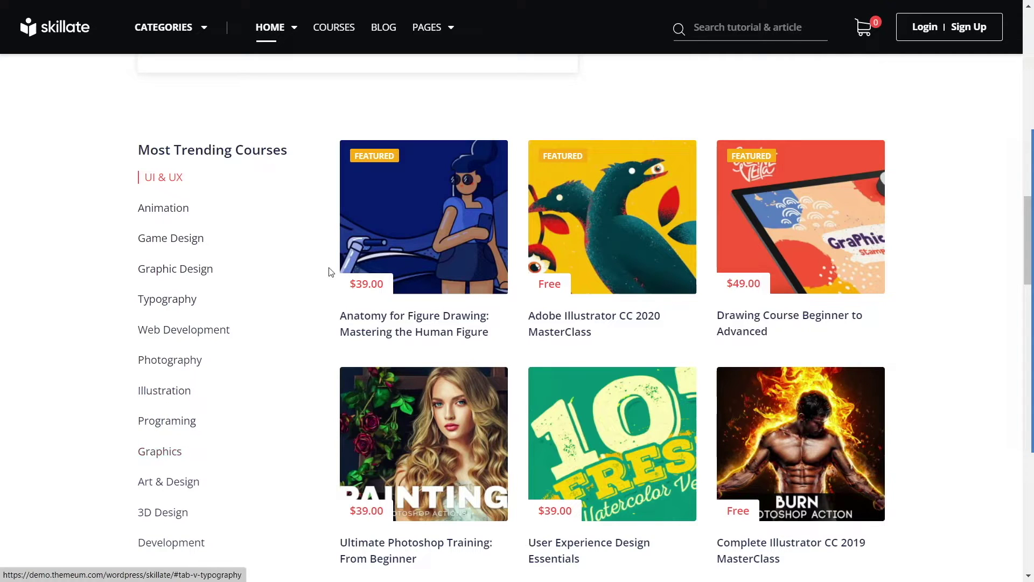
Step: Preview the Adobe Illustrator and Anatomy card overlays, then scroll to the Educators carousel
mouse_move(593, 190)
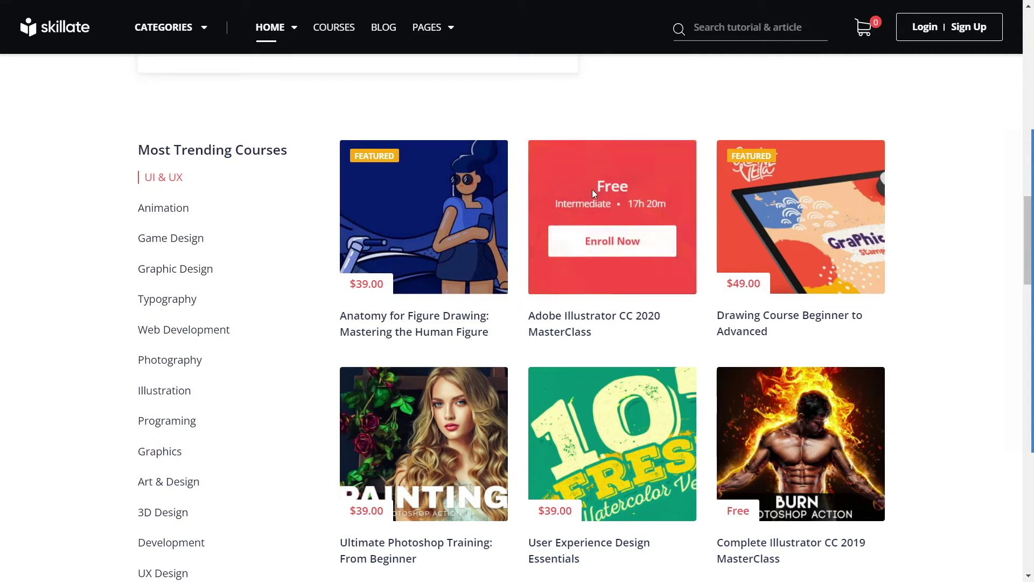
mouse_move(412, 203)
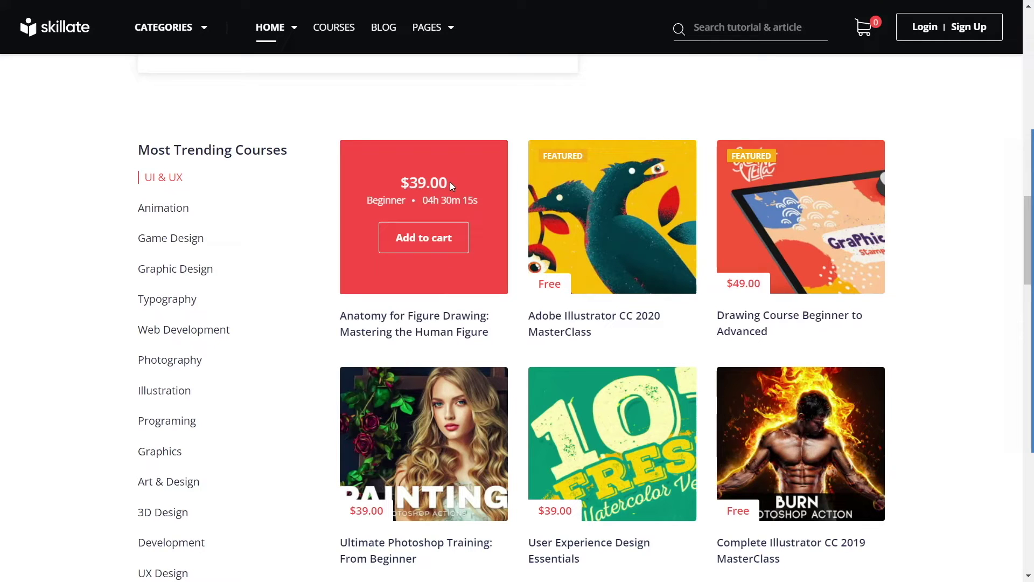
mouse_move(561, 189)
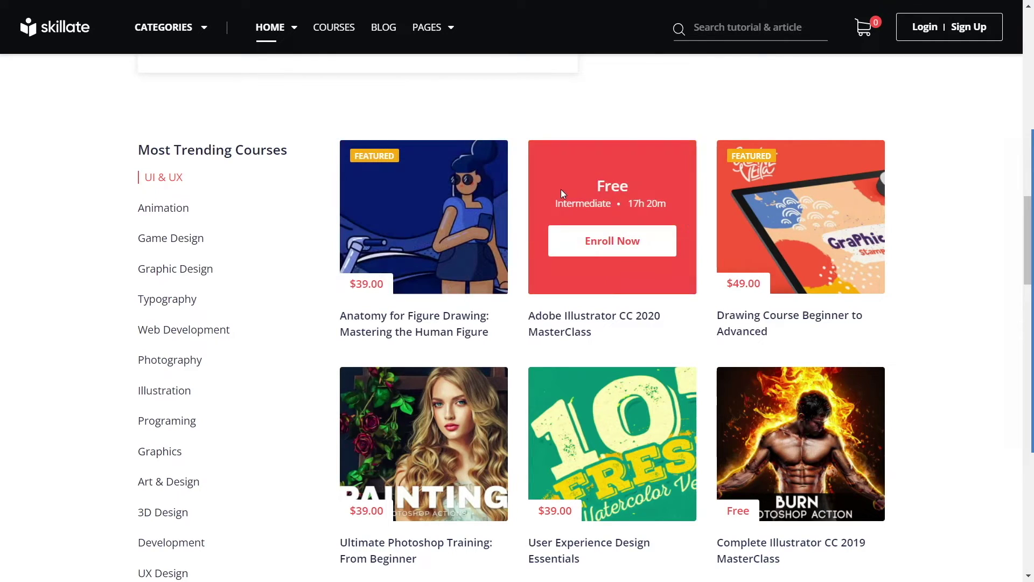
mouse_move(437, 185)
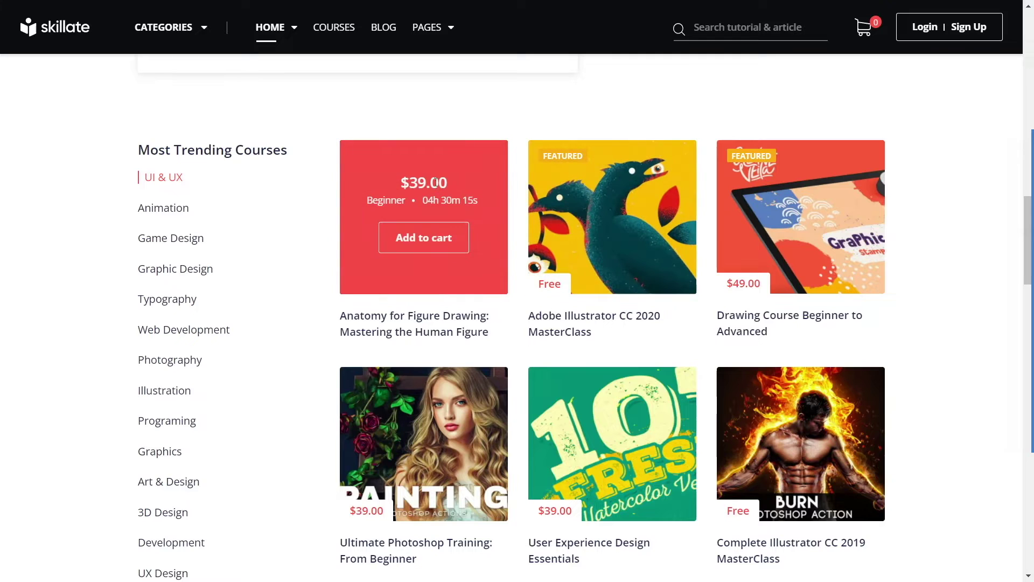
scroll(282, 275, "down", 10)
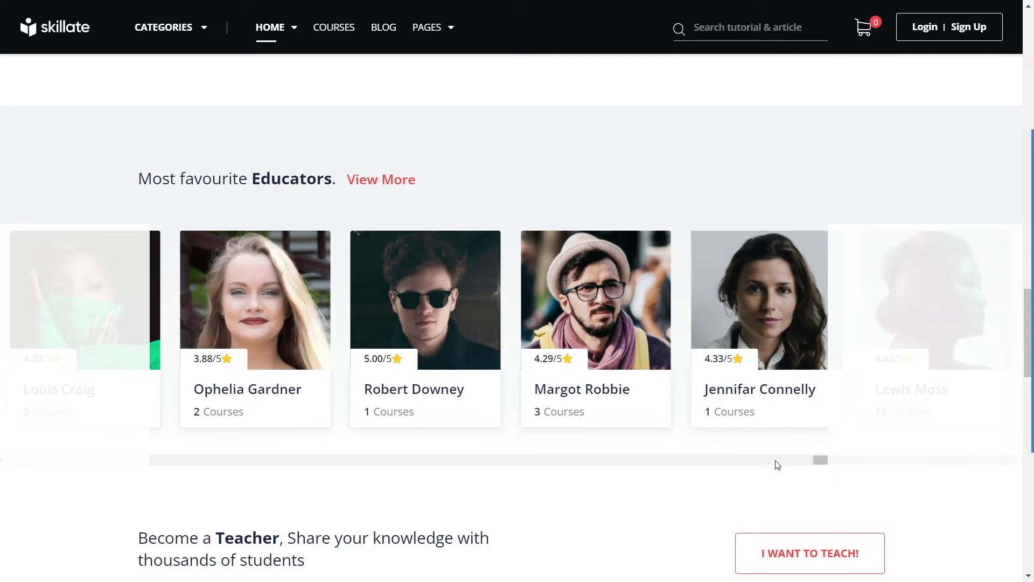
Step: Slide the educators carousel left and briefly highlight the Become a Teacher message
left_click_drag(823, 460, 365, 460)
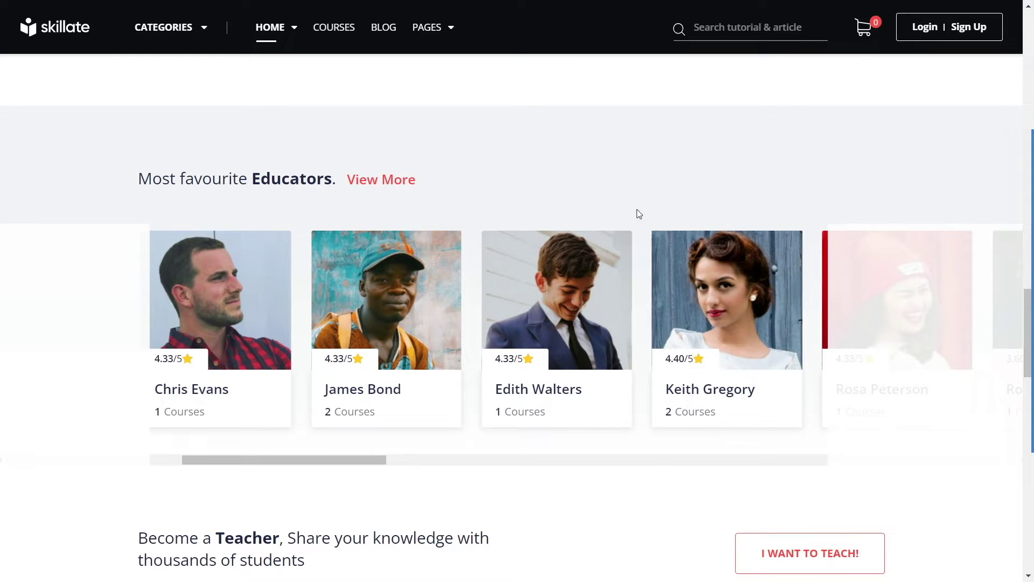
scroll(814, 185, "down", 5)
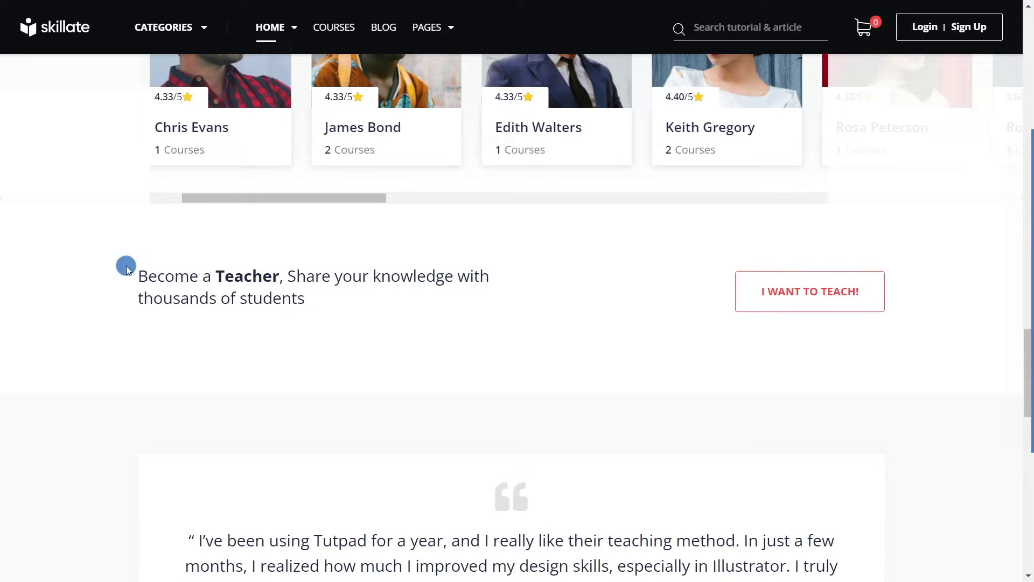
left_click_drag(127, 261, 315, 296)
left_click(613, 310)
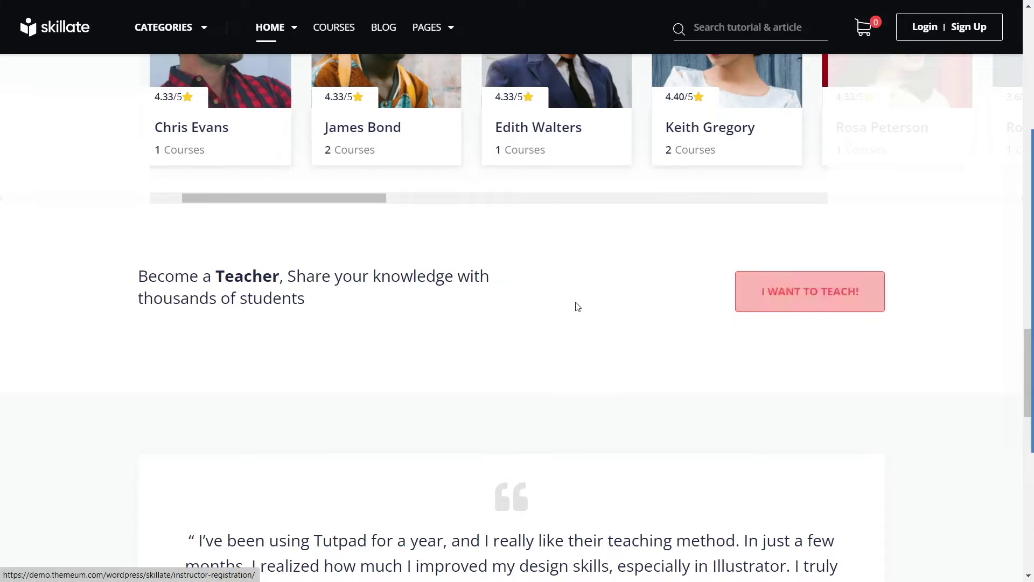
Step: Highlight the testimonial quote and author line, then scroll on to the Catalog section
scroll(549, 295, "down", 5)
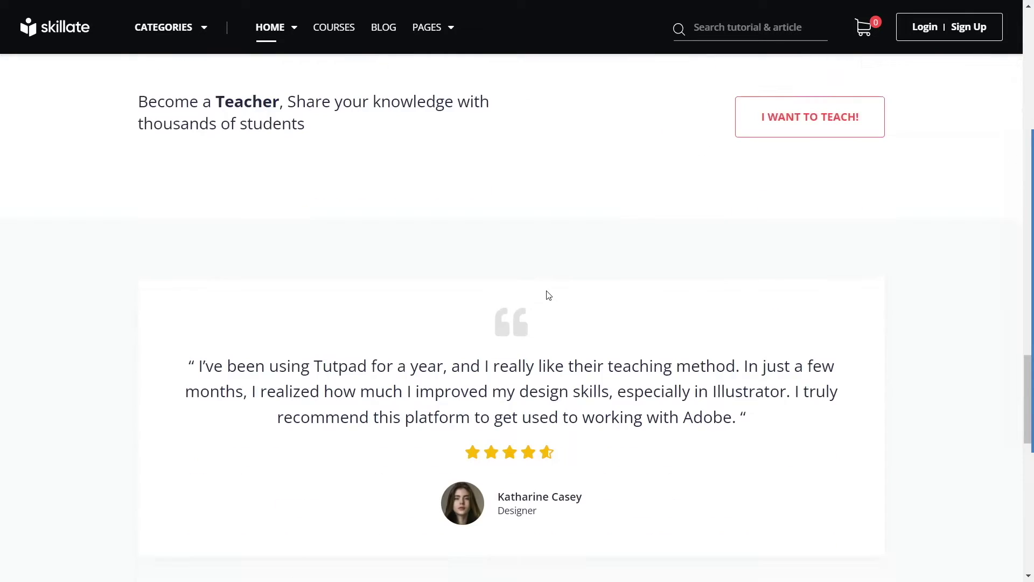
left_click_drag(175, 274, 736, 333)
left_click(760, 352)
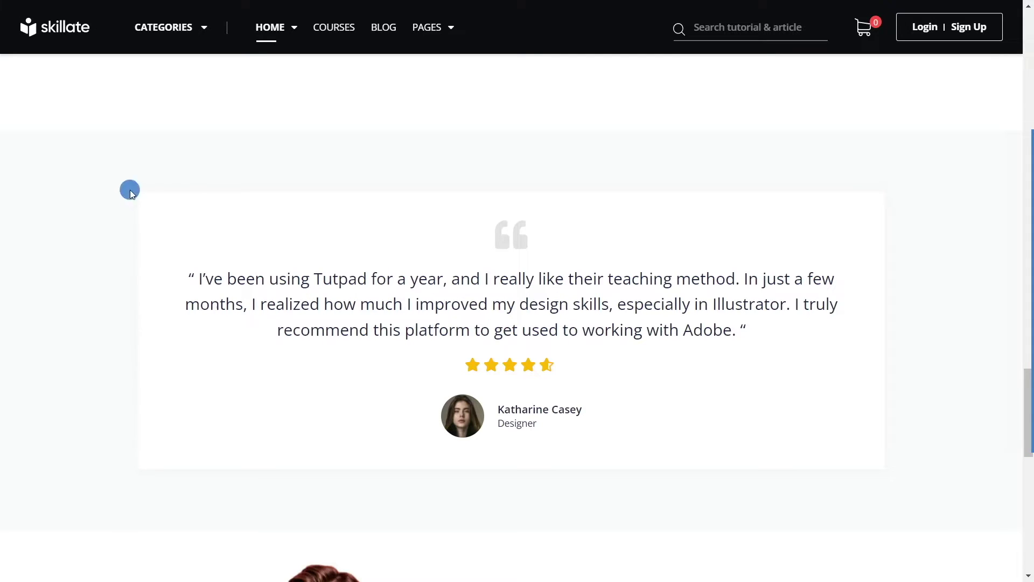
left_click_drag(133, 193, 684, 418)
left_click(710, 424)
scroll(311, 240, "down", 8)
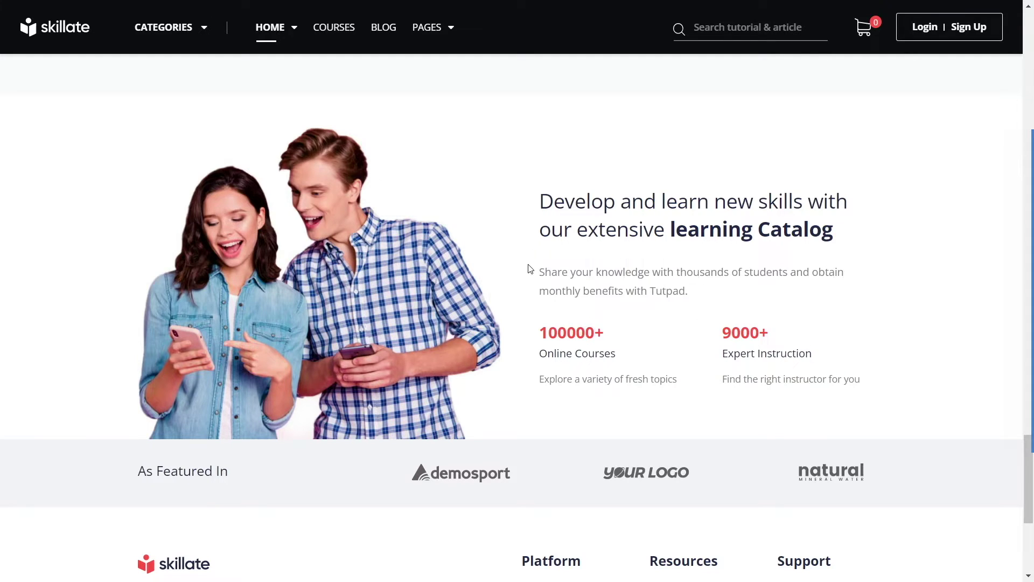
Step: Scroll to the footer, back up to the hero, then down to the eight category cards
scroll(529, 269, "down", 5)
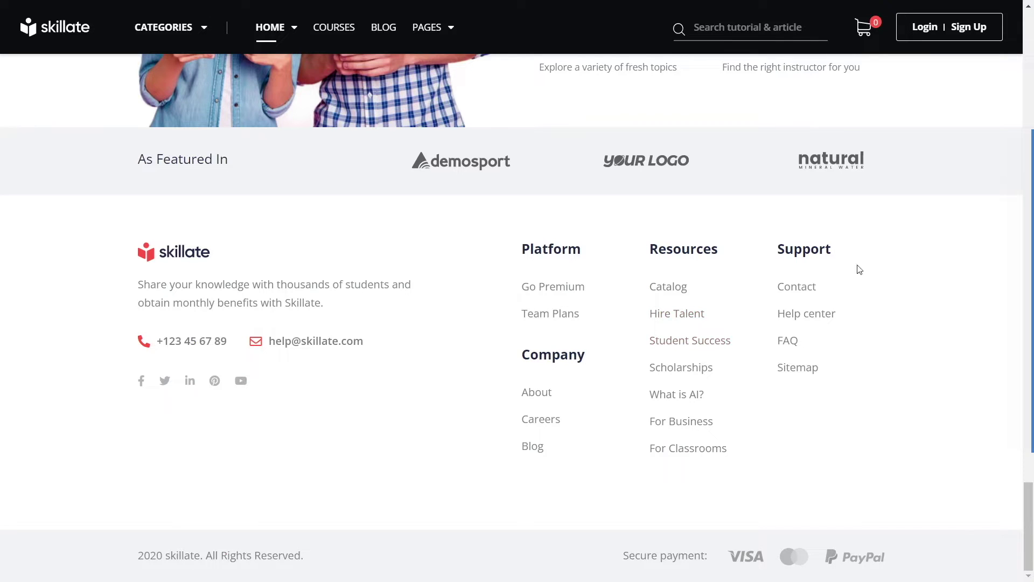
scroll(765, 368, "up", 15)
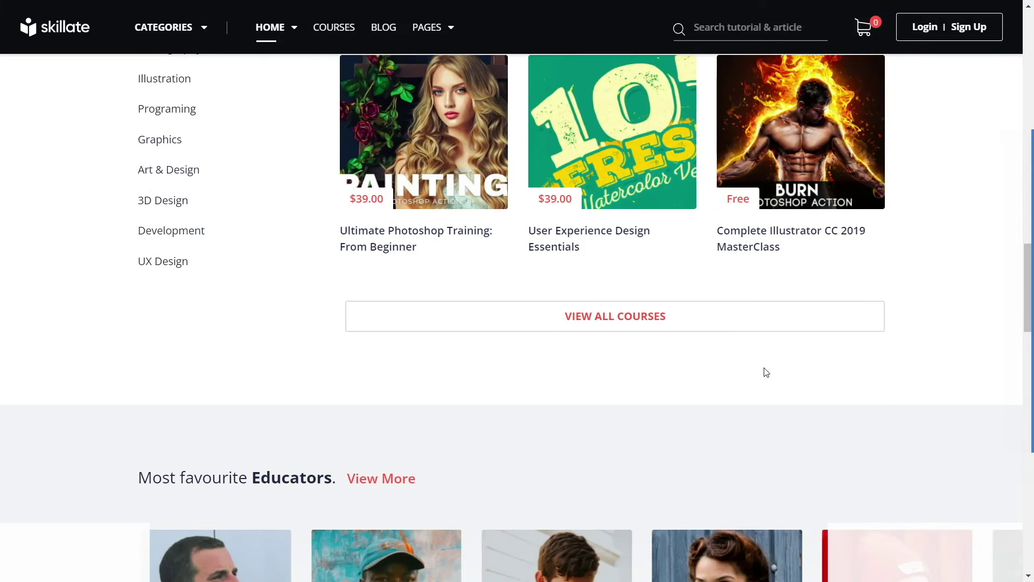
scroll(764, 369, "up", 10)
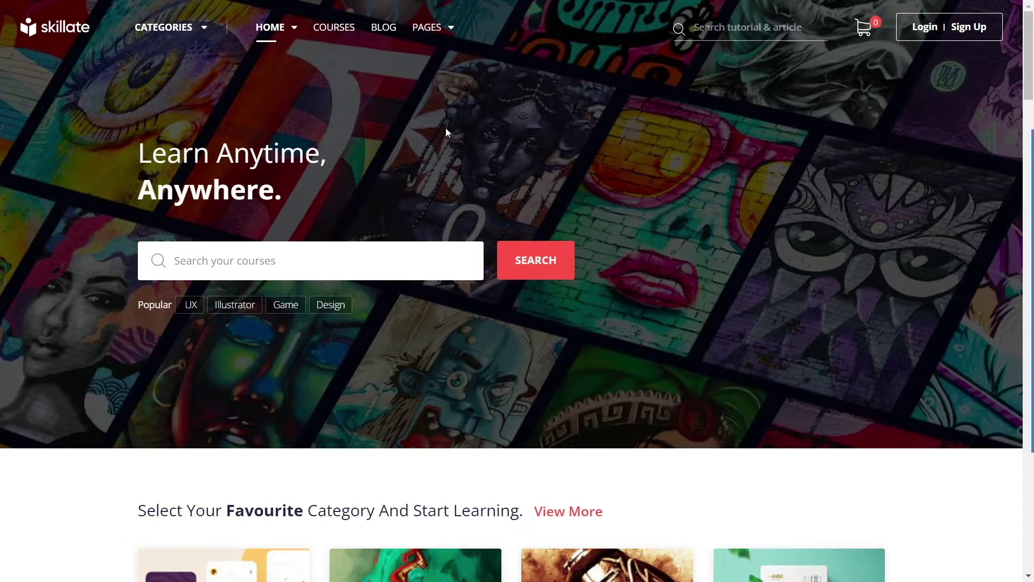
scroll(448, 139, "down", 6)
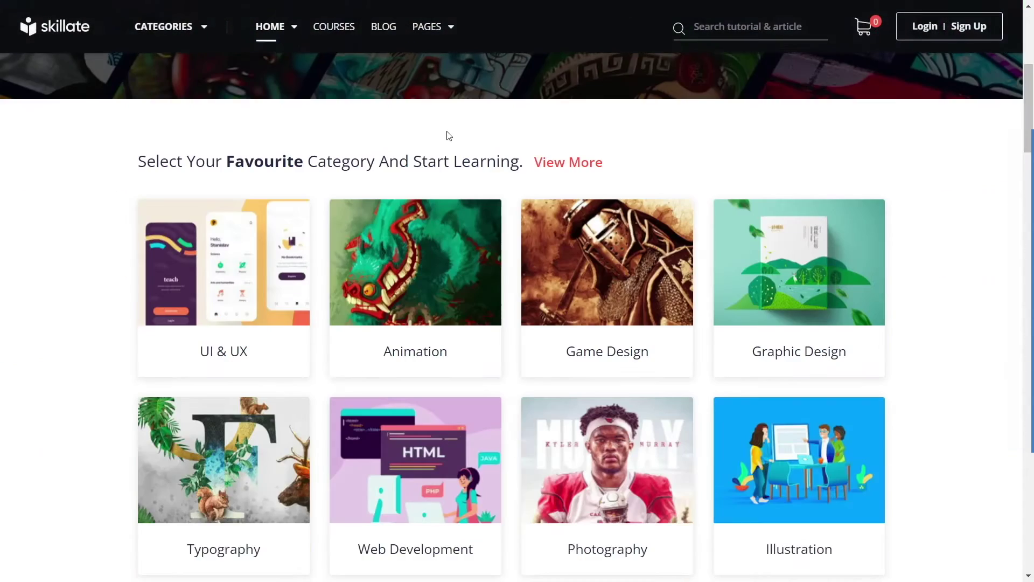
scroll(448, 135, "down", 2)
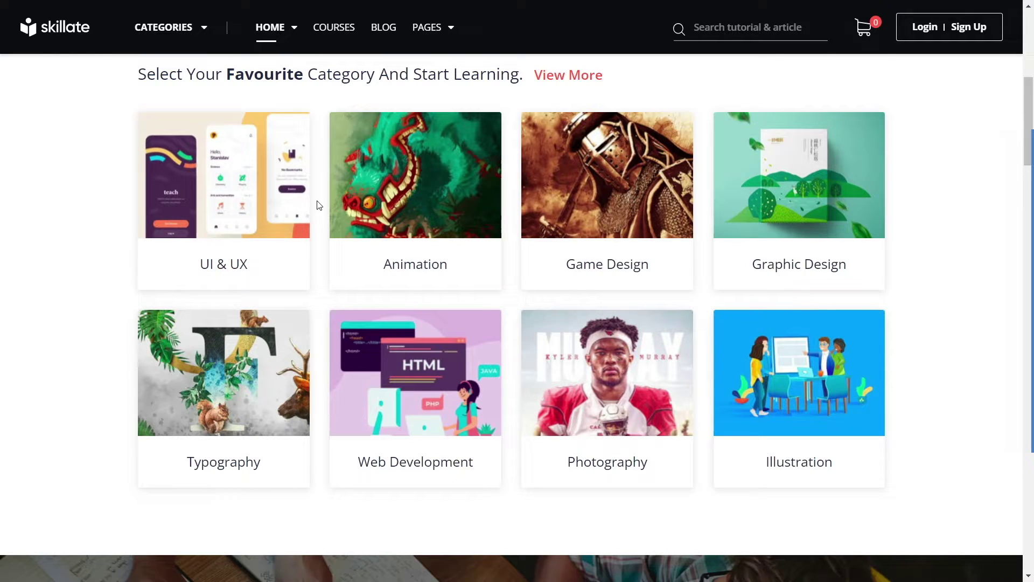
left_click(219, 186)
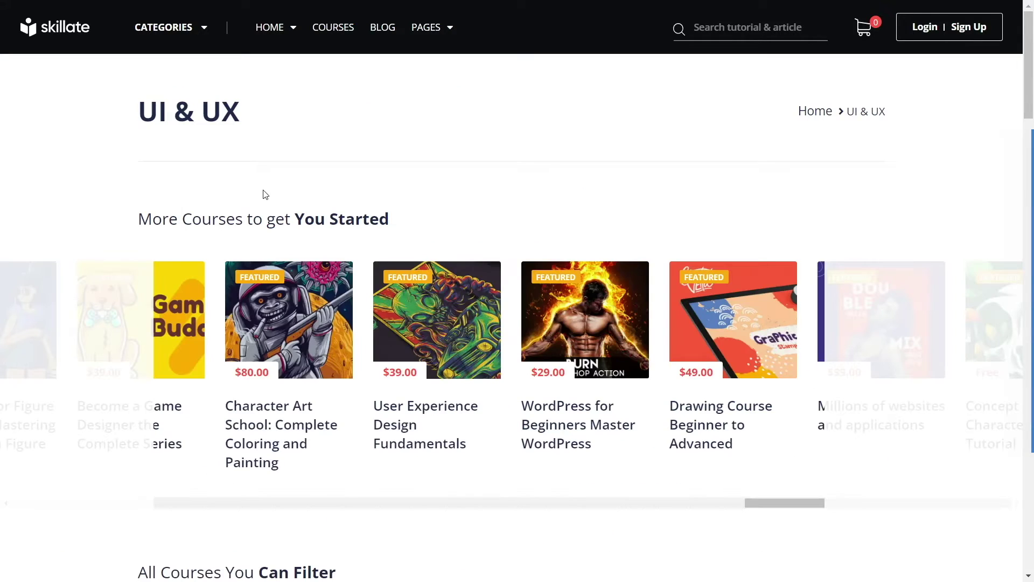
scroll(264, 185, "down", 2)
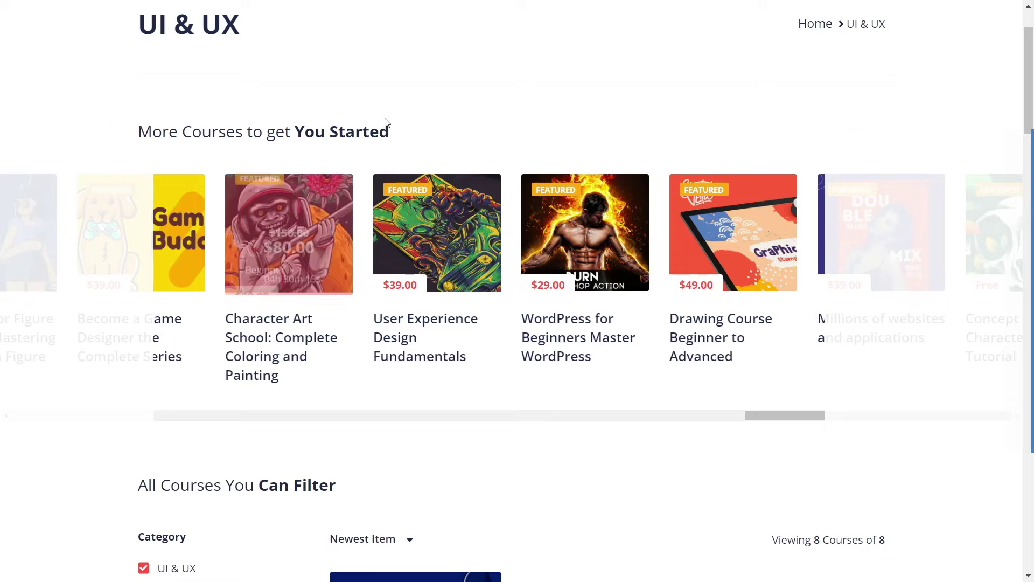
scroll(401, 130, "down", 3)
scroll(416, 134, "down", 3)
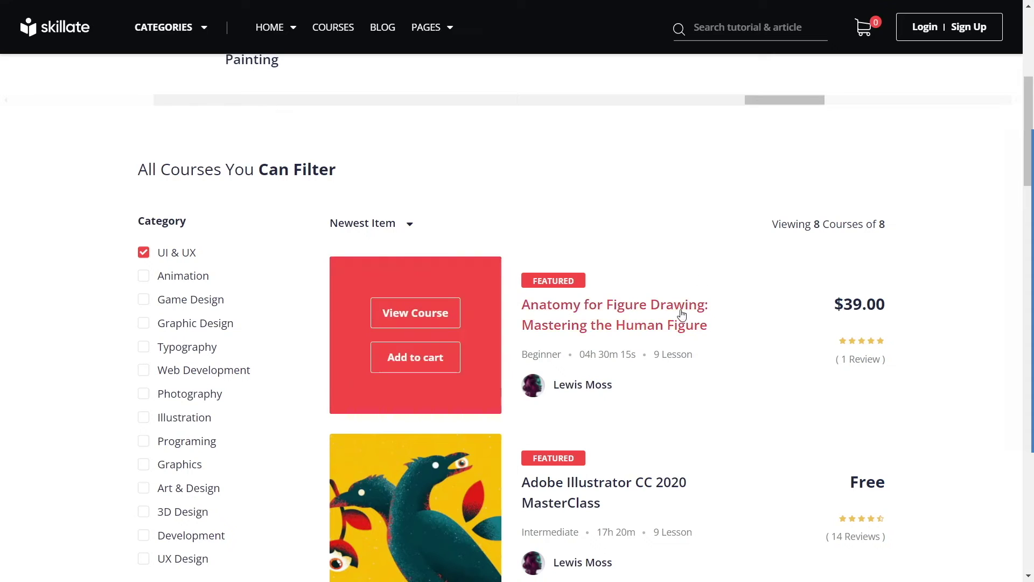
scroll(676, 321, "down", 5)
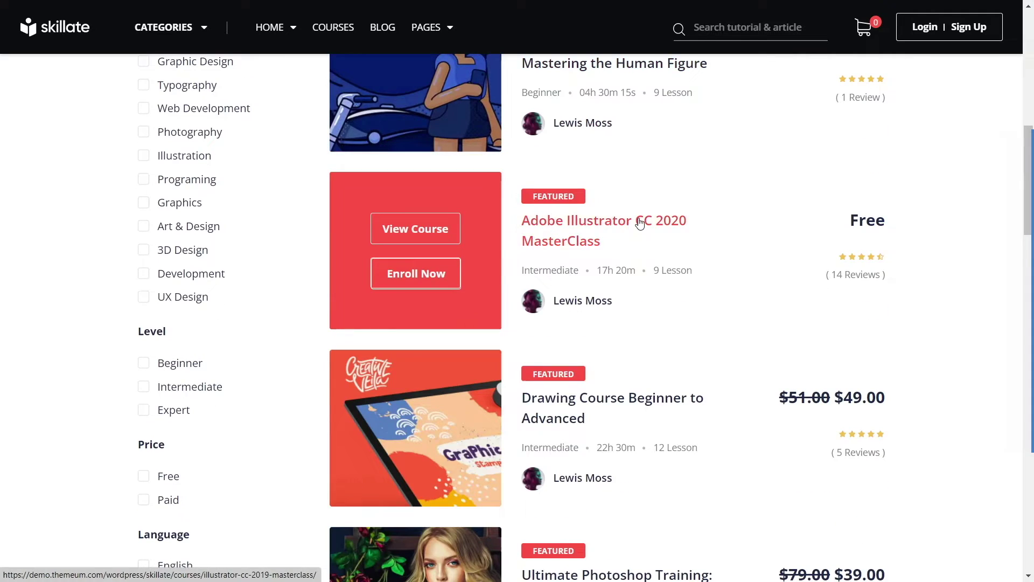
scroll(585, 226, "down", 3)
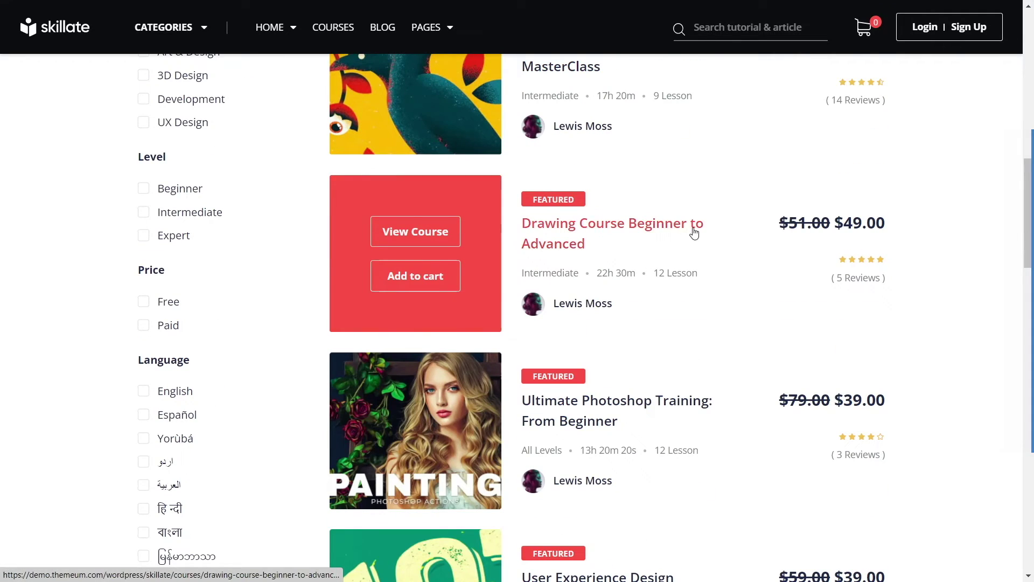
scroll(695, 232, "down", 2)
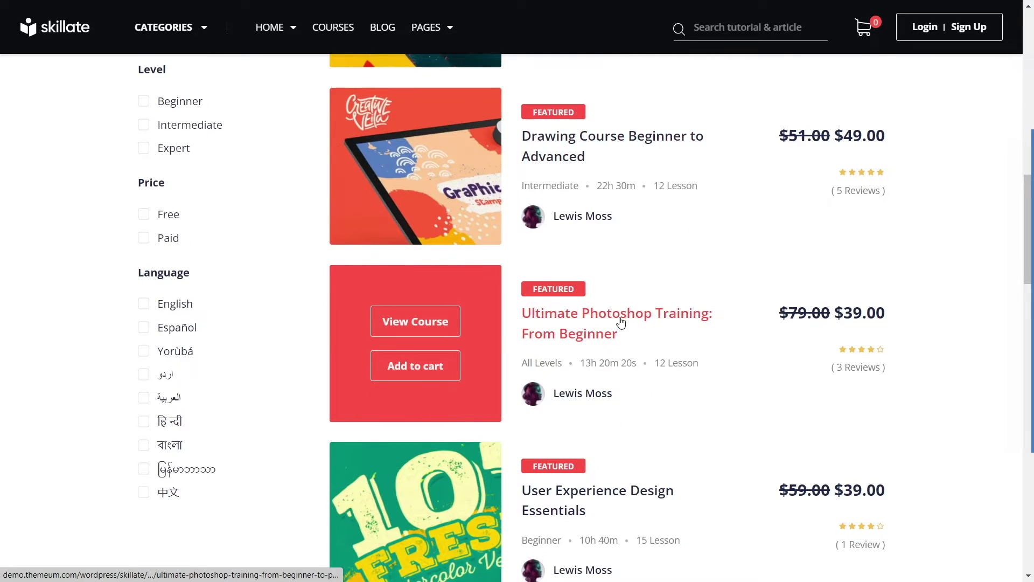
scroll(536, 357, "down", 3)
scroll(621, 335, "down", 4)
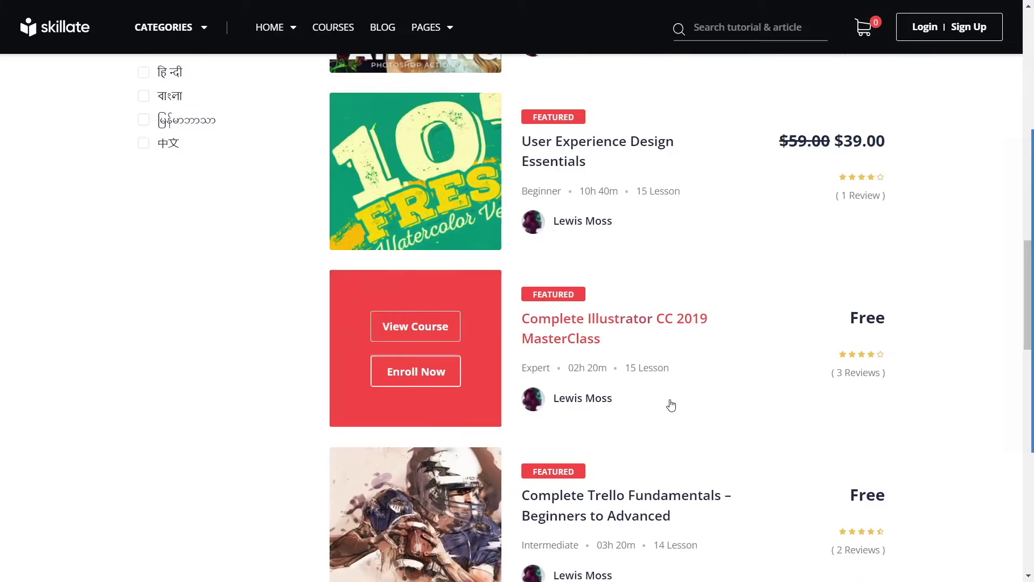
scroll(669, 402, "up", 18)
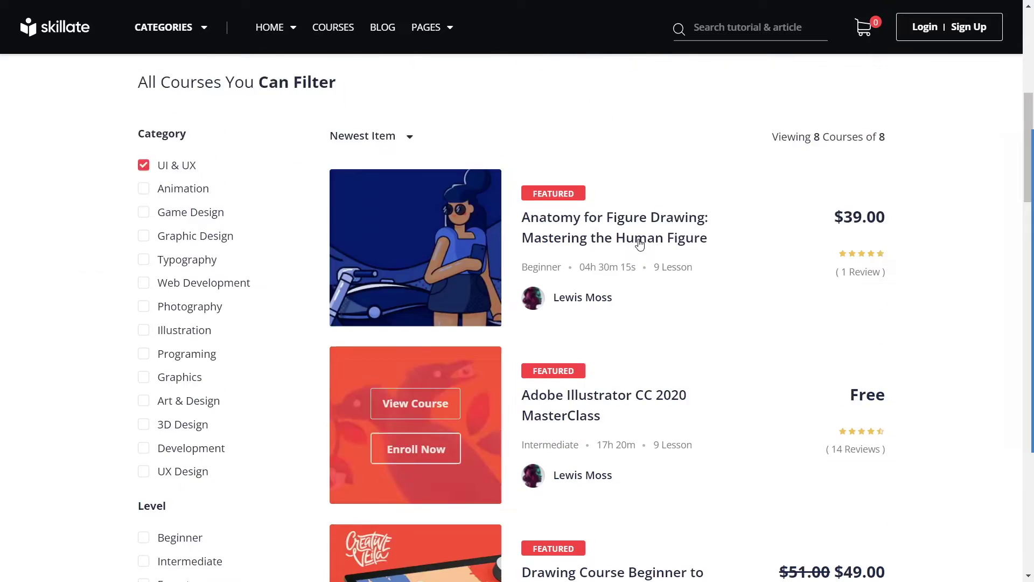
scroll(630, 253, "down", 3)
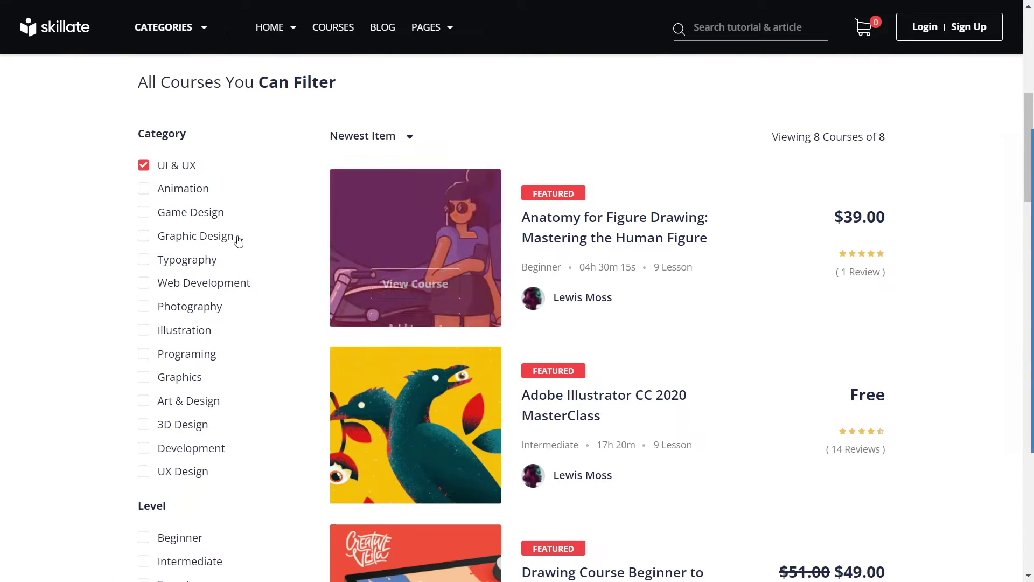
mouse_move(719, 192)
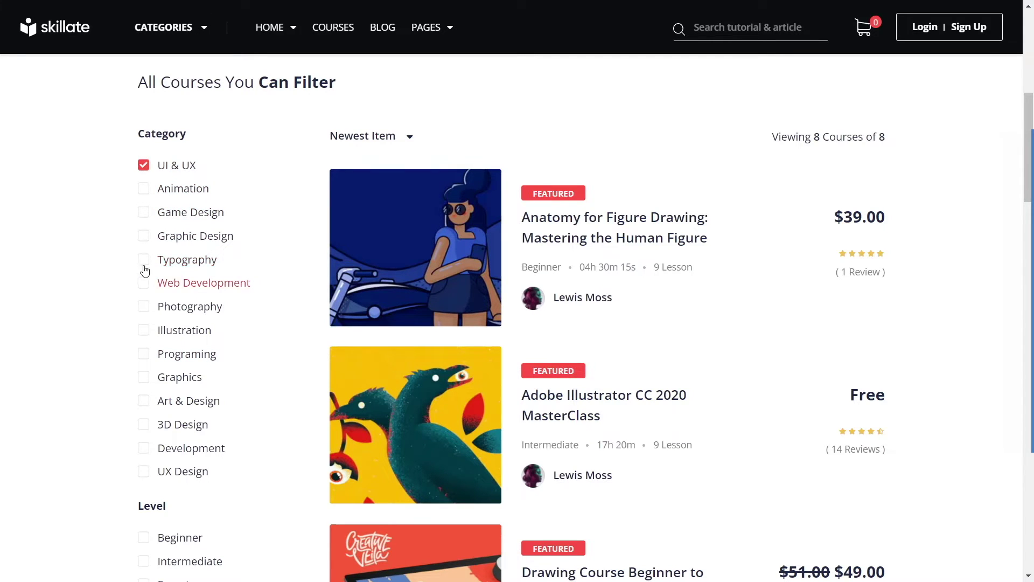
left_click(144, 306)
left_click(144, 170)
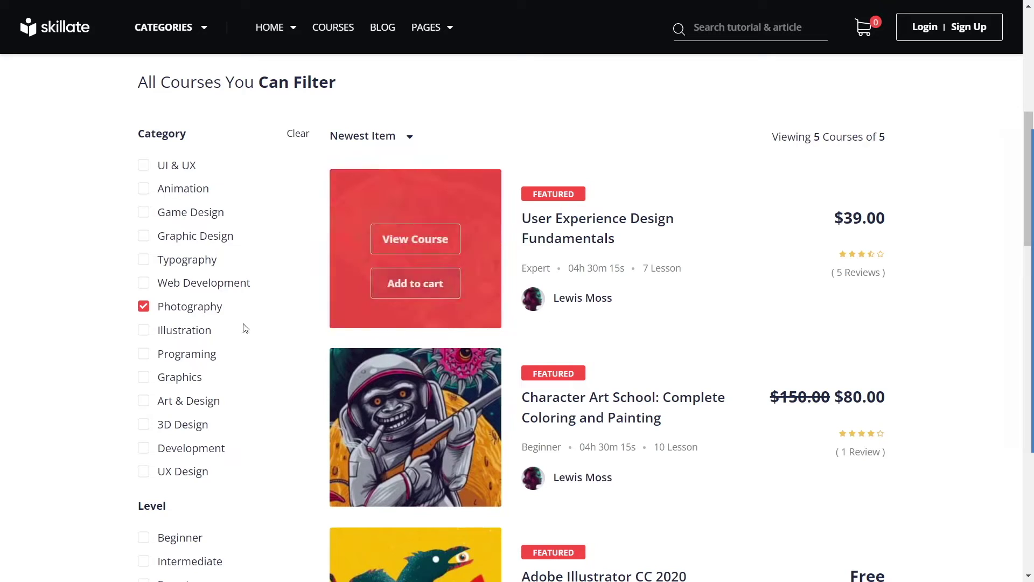
left_click(197, 310)
left_click(161, 165)
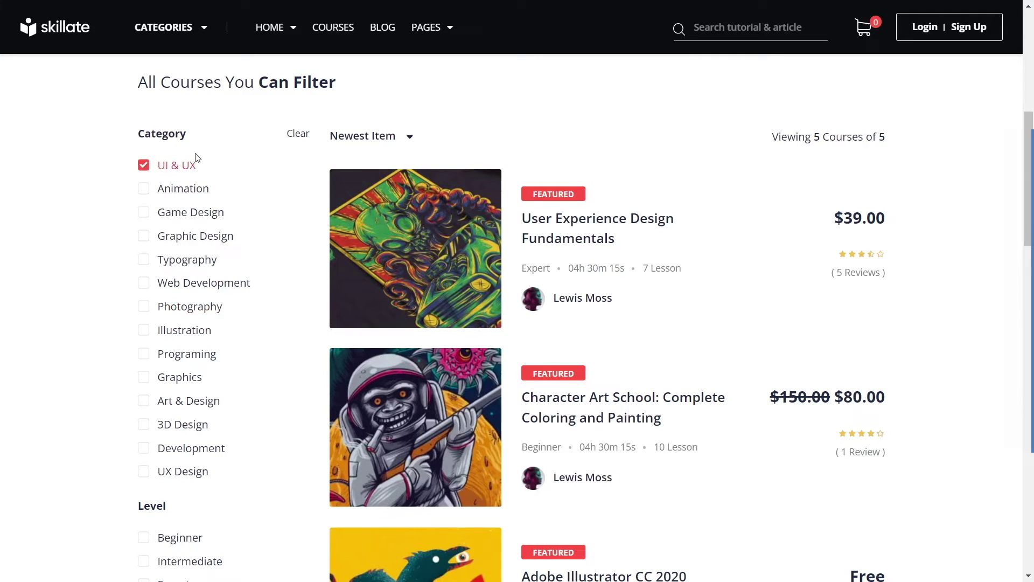
scroll(265, 261, "down", 5)
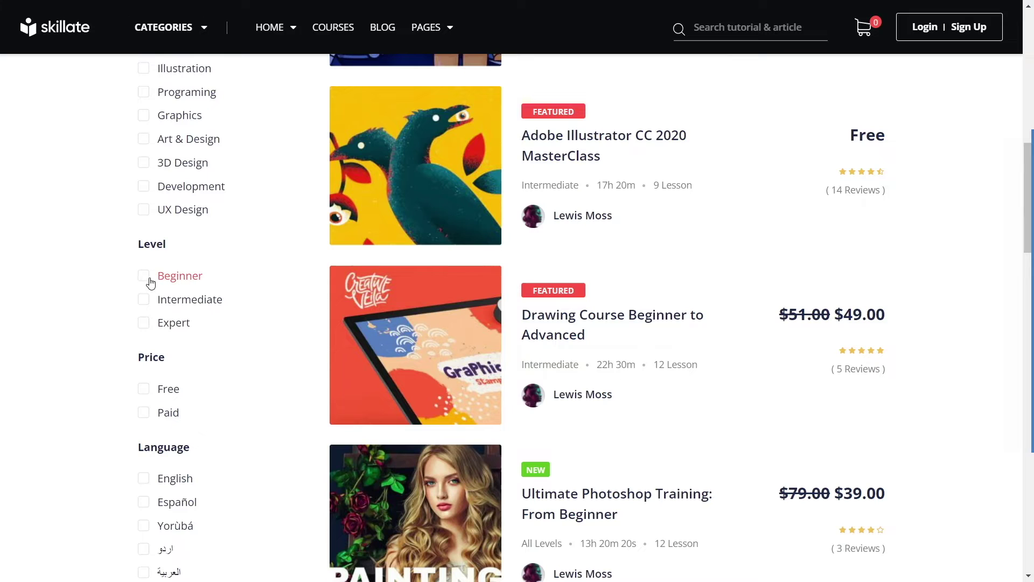
left_click(170, 280)
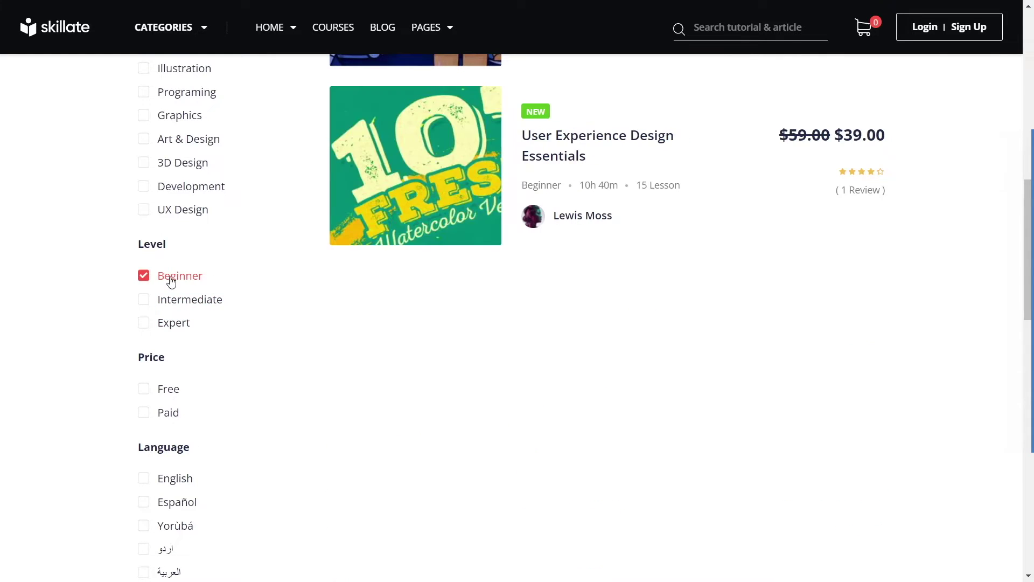
scroll(377, 277, "up", 5)
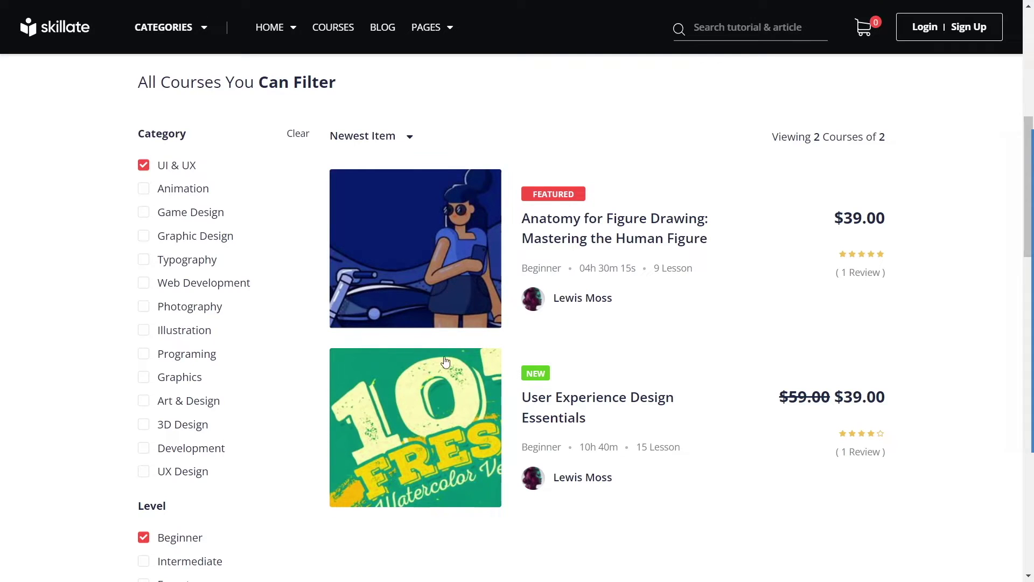
scroll(436, 384, "down", 3)
left_click(195, 365)
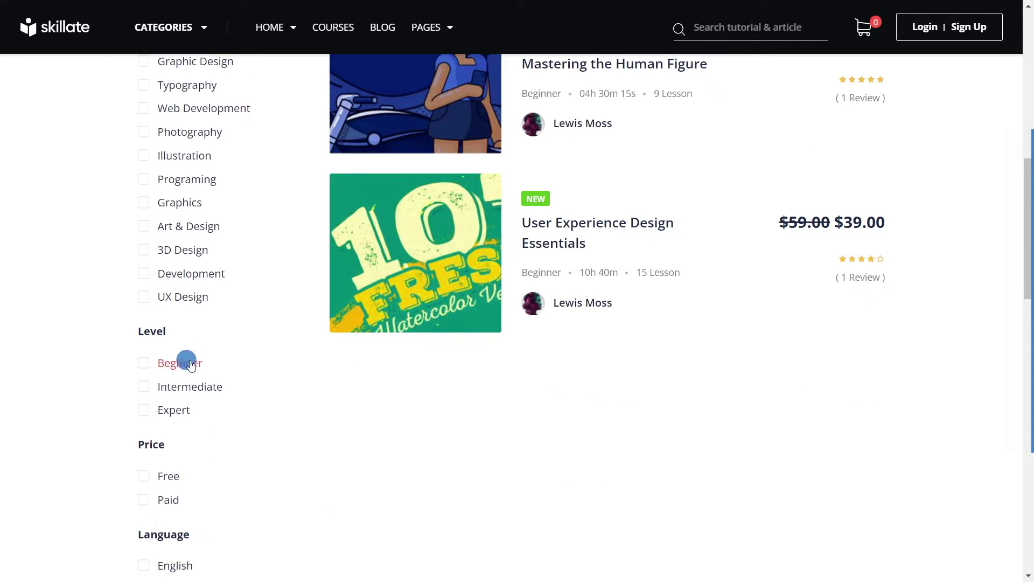
scroll(198, 429, "down", 2)
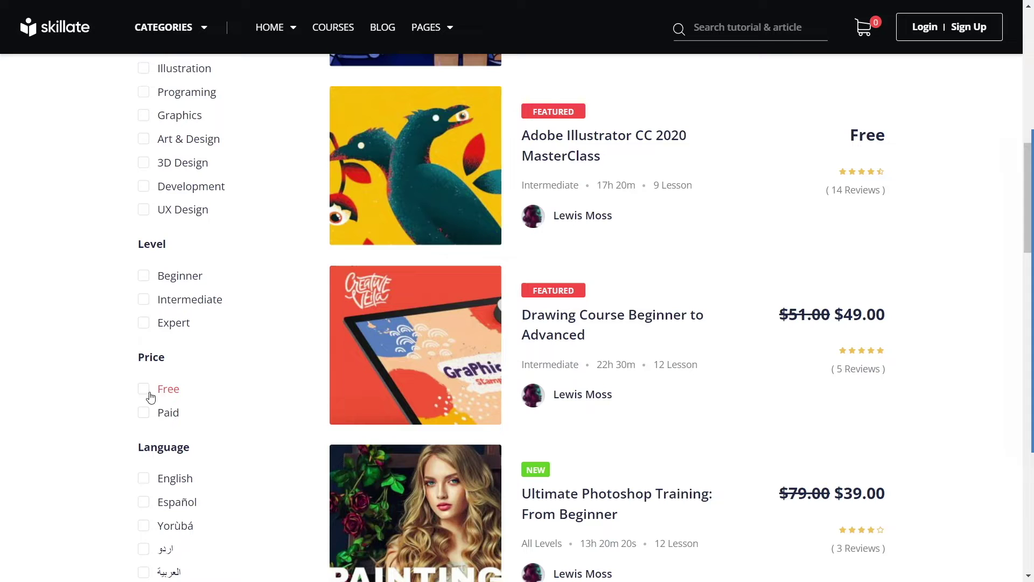
scroll(196, 424, "down", 3)
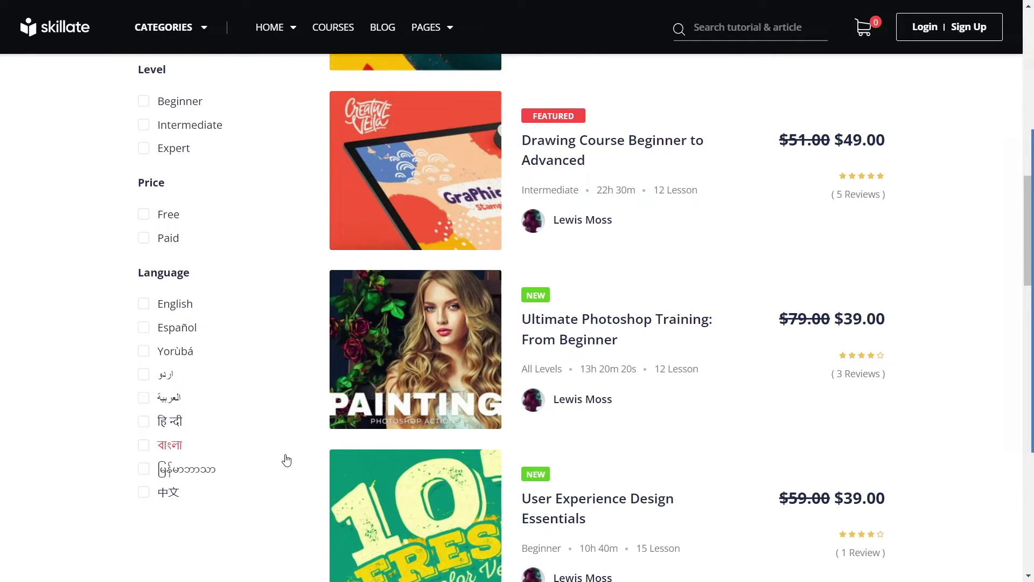
scroll(282, 434, "down", 2)
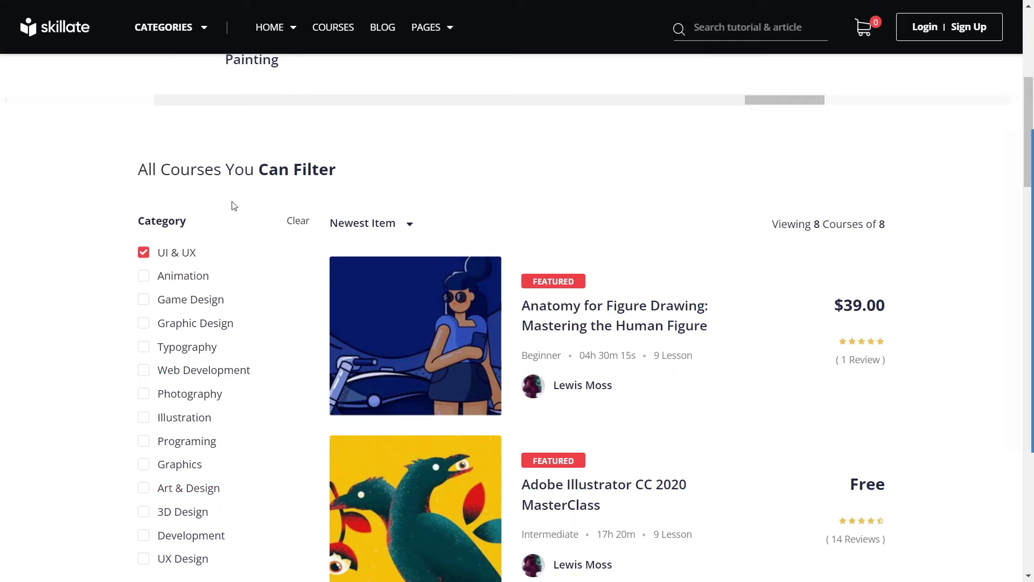
scroll(215, 230, "up", 7)
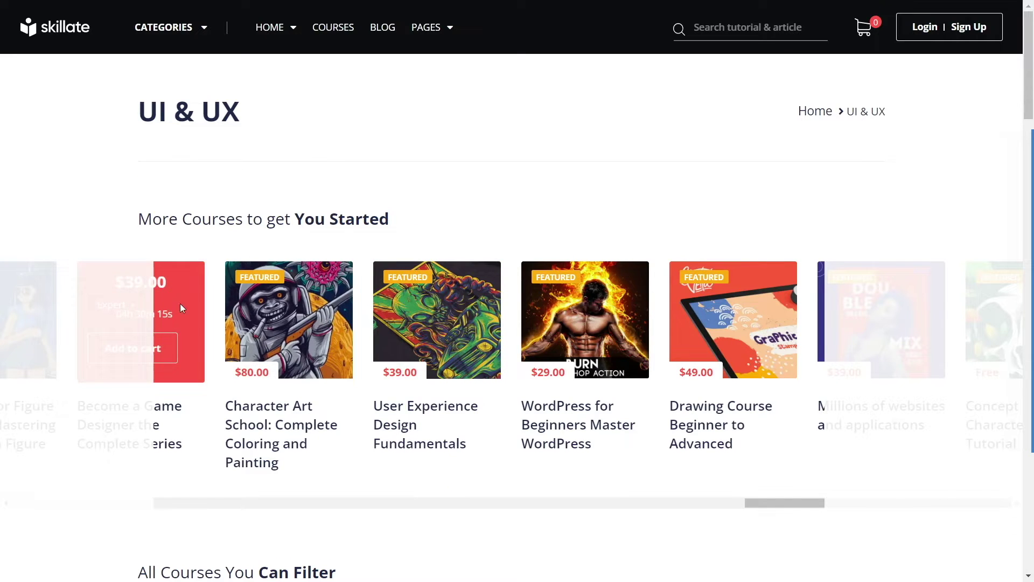
left_click_drag(817, 503, 210, 490)
left_click_drag(387, 491, 588, 491)
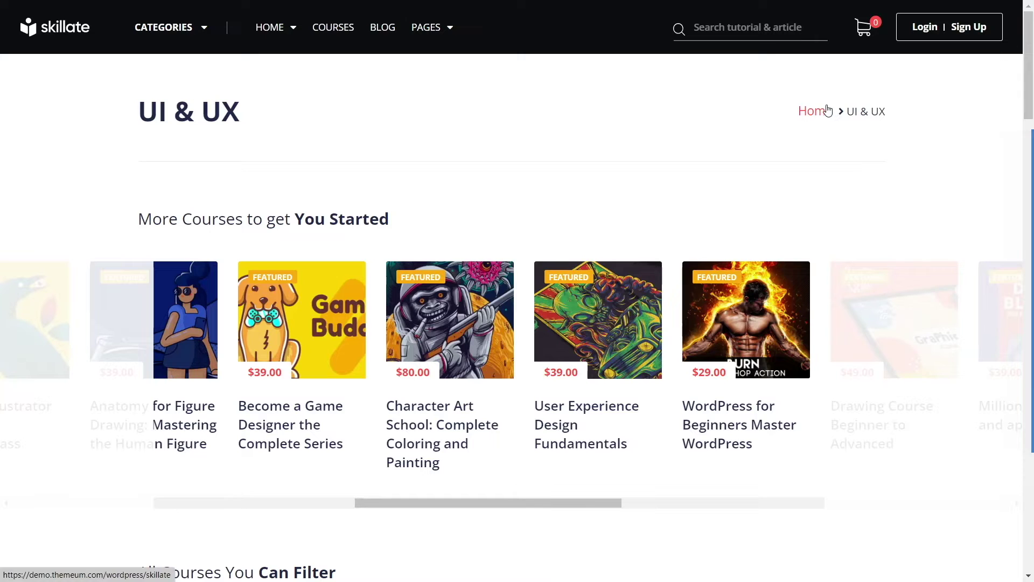
Step: Return to the home page via Home and log in with the demo account's username and password
left_click(815, 116)
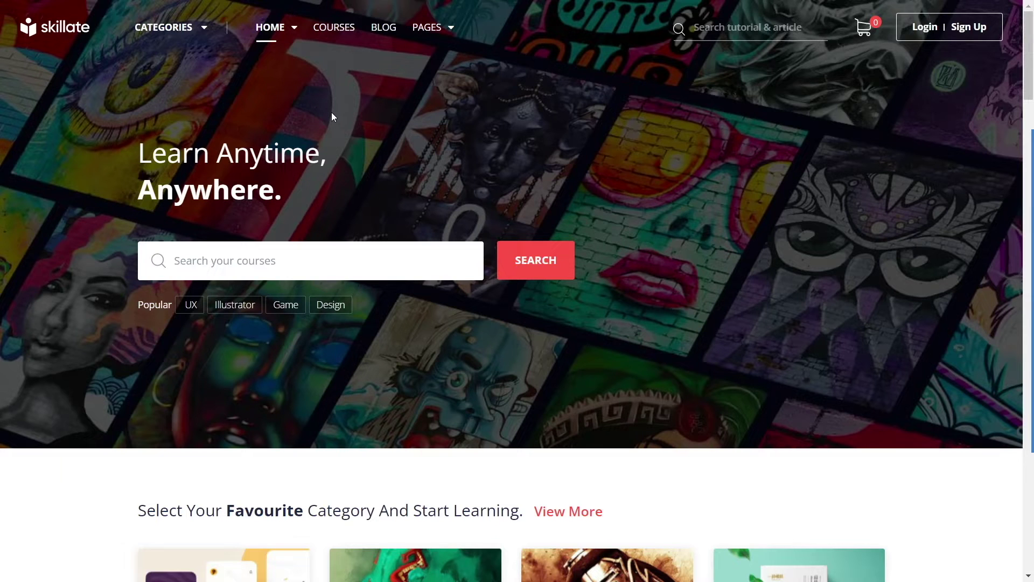
left_click(925, 28)
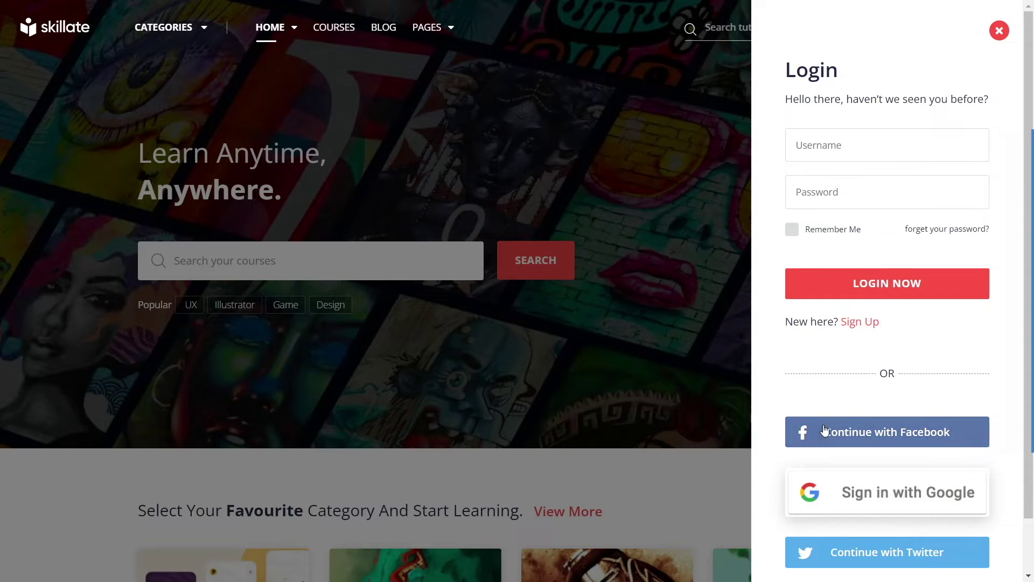
scroll(862, 549, "down", 1)
scroll(872, 543, "up", 1)
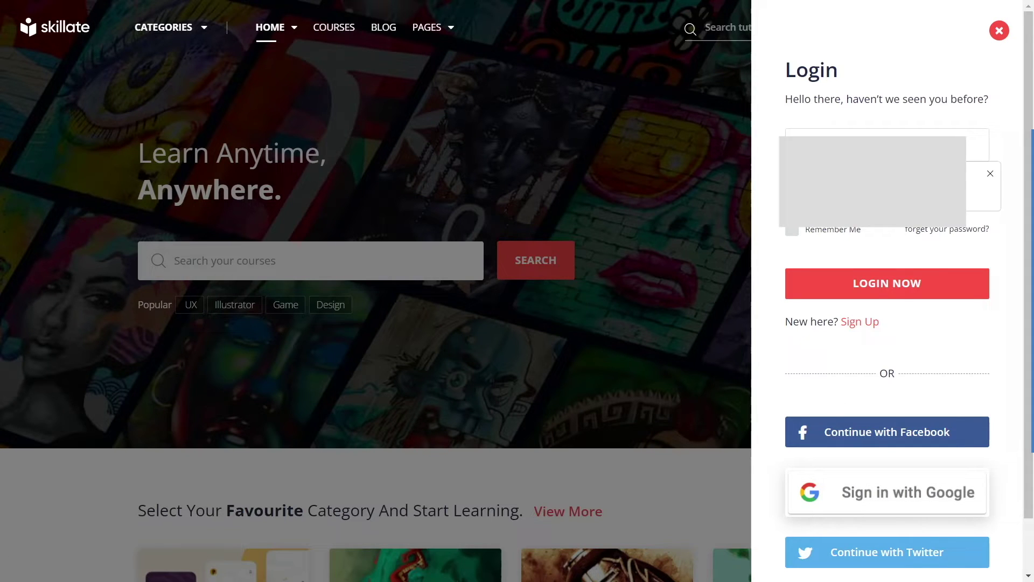
key("Return")
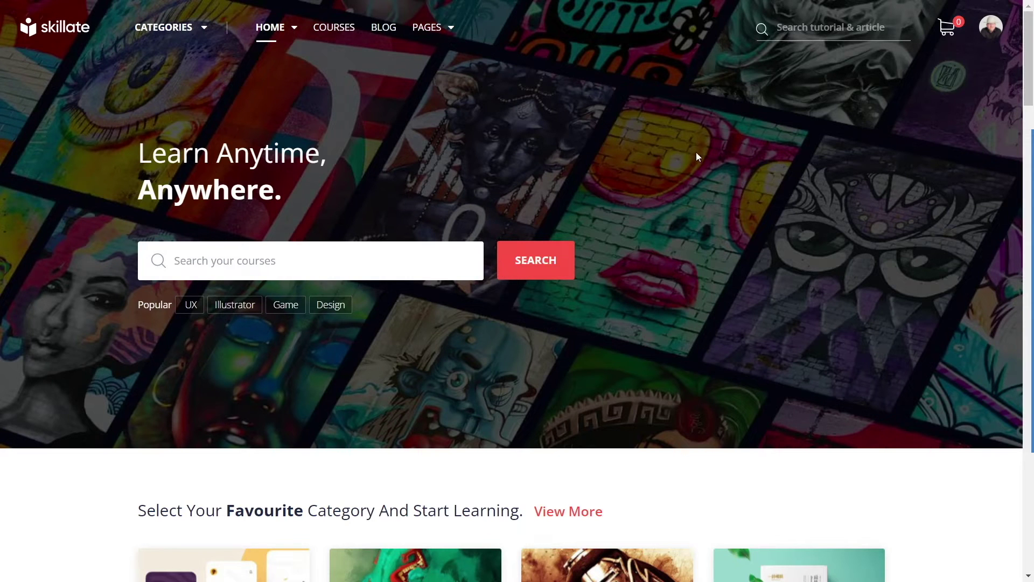
Step: Open the account Dashboard from the logged-in user menu
left_click(986, 29)
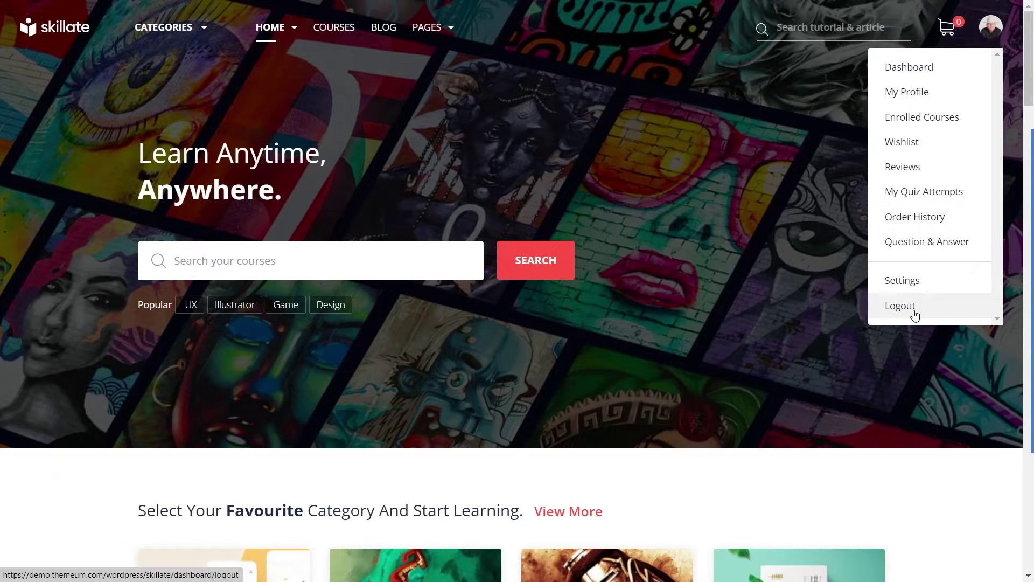
mouse_move(995, 38)
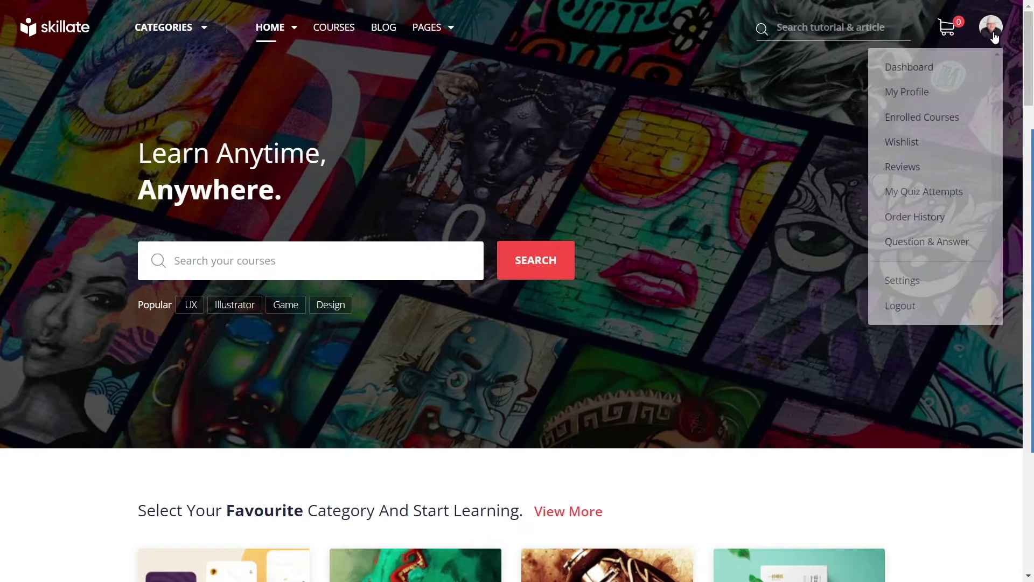
left_click(923, 67)
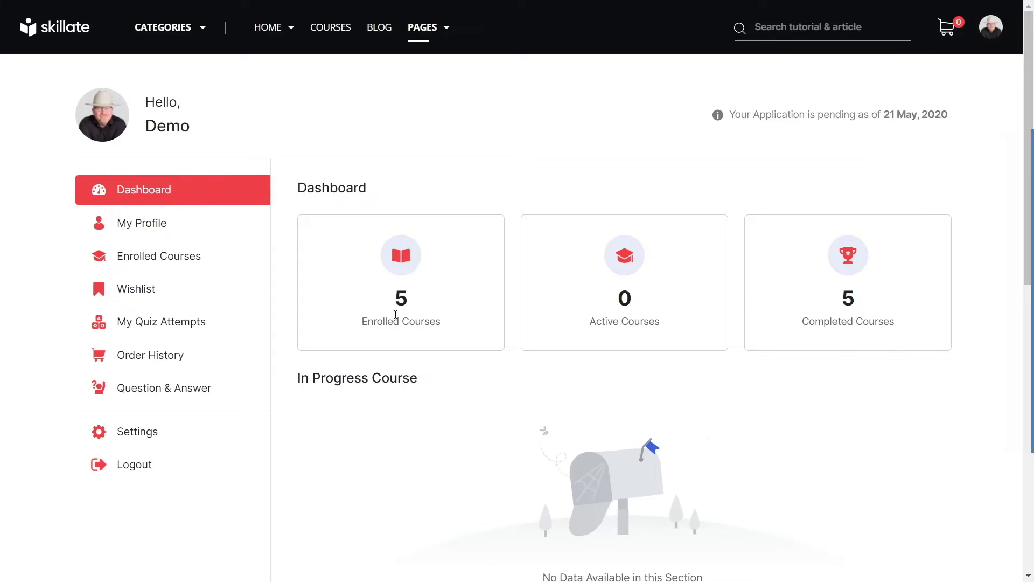
Step: View My Profile and the Enrolled Courses list, then move to Quiz Attempts
left_click(126, 229)
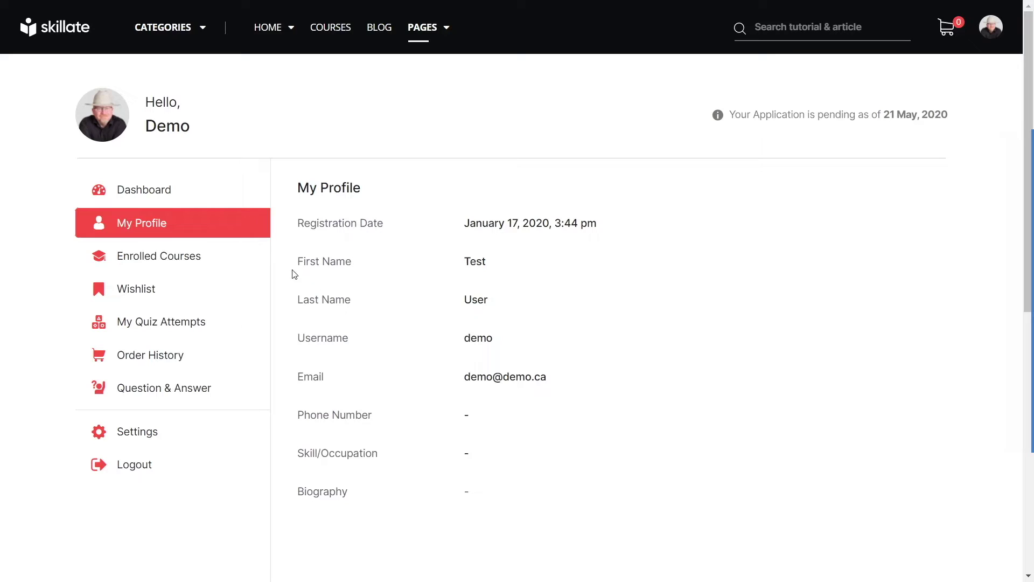
left_click(220, 269)
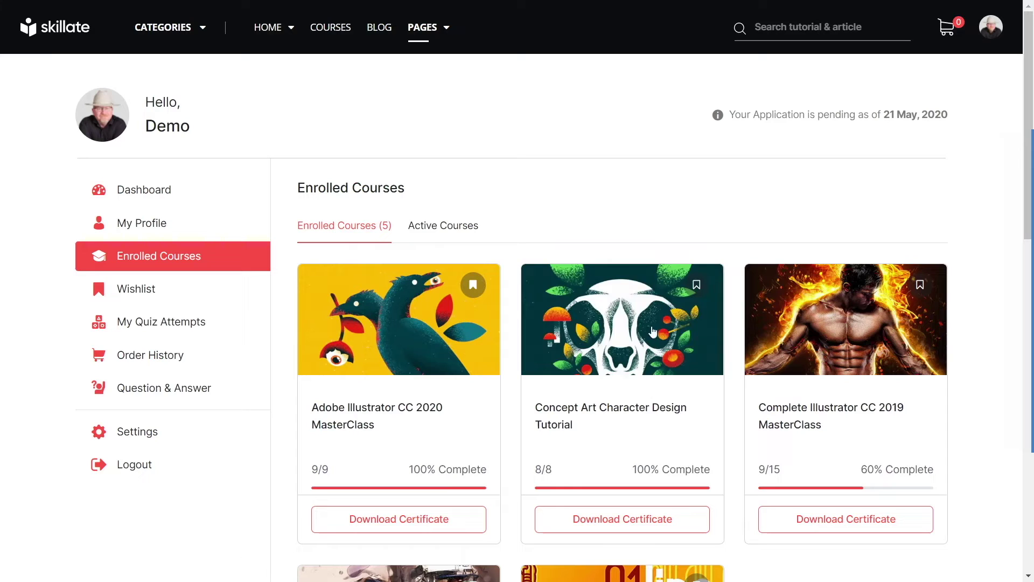
scroll(877, 425, "down", 5)
scroll(843, 408, "up", 5)
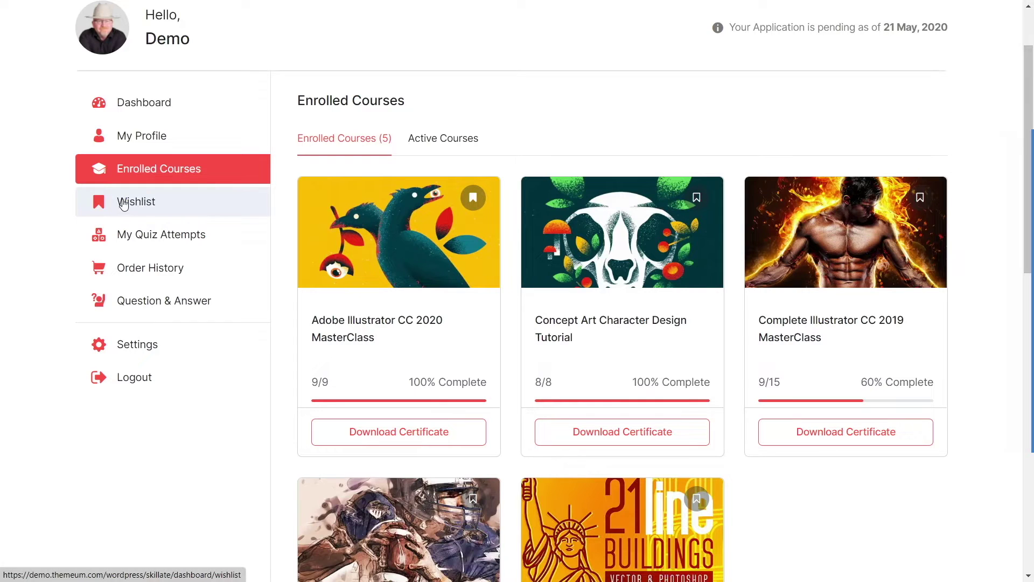
left_click(126, 237)
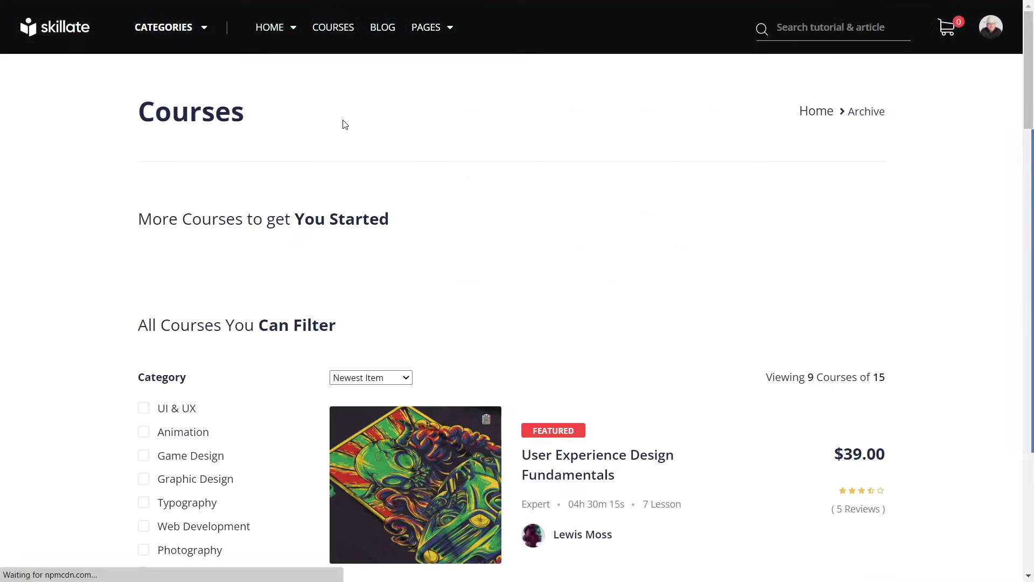
Step: Scroll the course archive down to the Adobe Illustrator CC 2020 MasterClass card
scroll(522, 172, "down", 6)
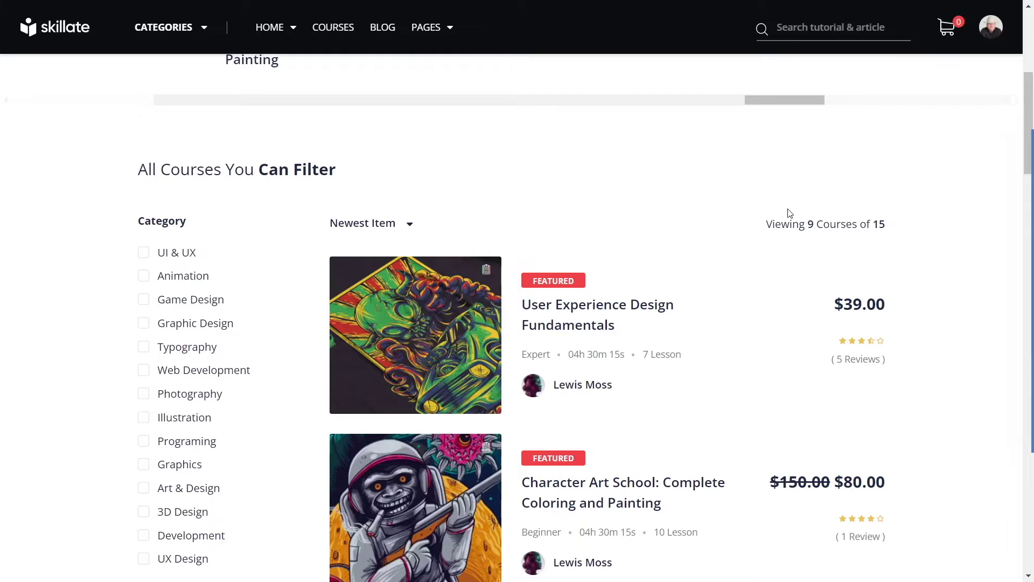
scroll(772, 201, "down", 1)
mouse_move(406, 228)
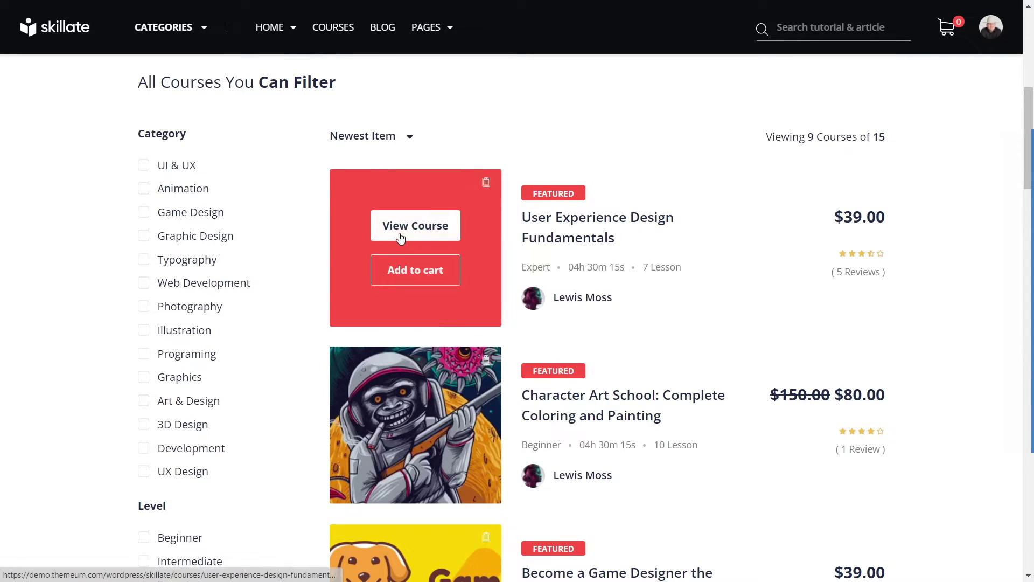
scroll(543, 212, "down", 4)
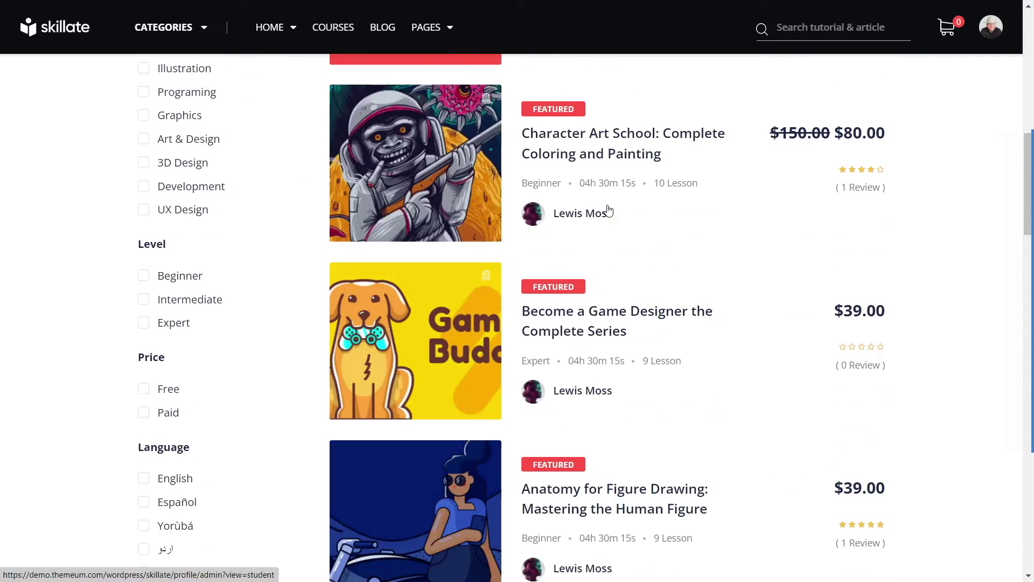
scroll(518, 291, "down", 5)
mouse_move(456, 306)
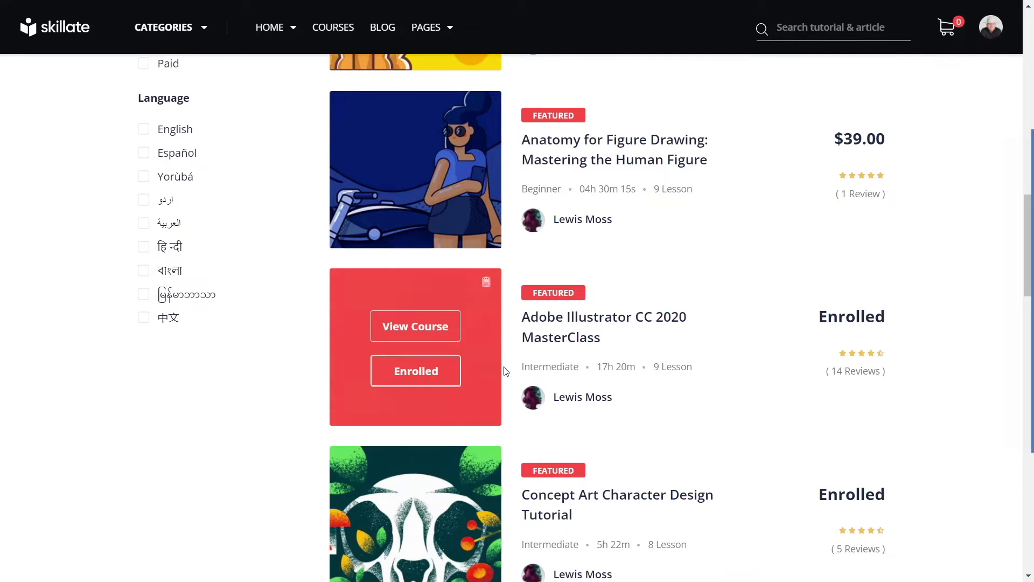
Step: Open the Adobe Illustrator CC 2020 MasterClass course page and highlight its title
left_click(432, 324)
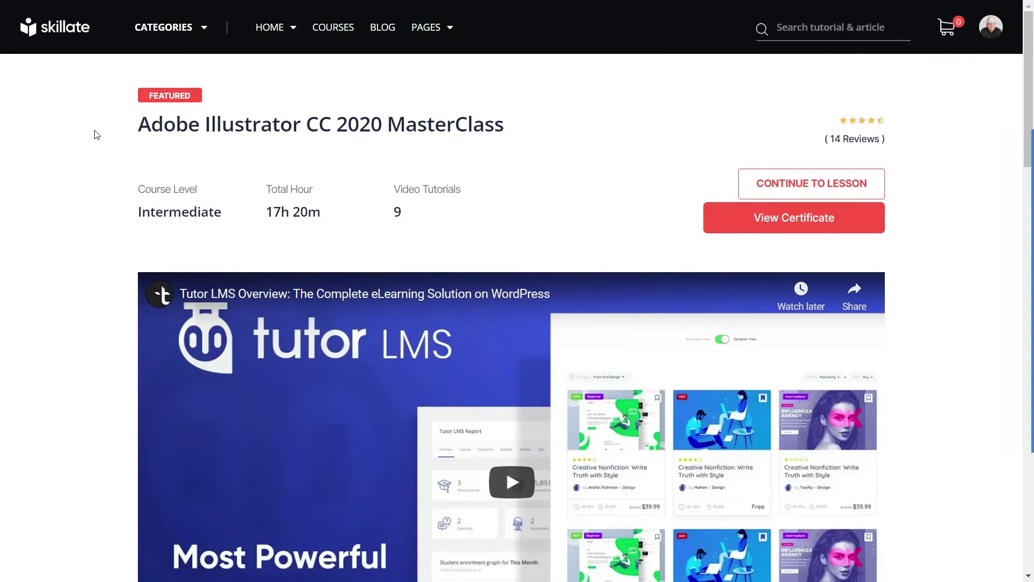
left_click_drag(140, 126, 506, 125)
left_click(543, 198)
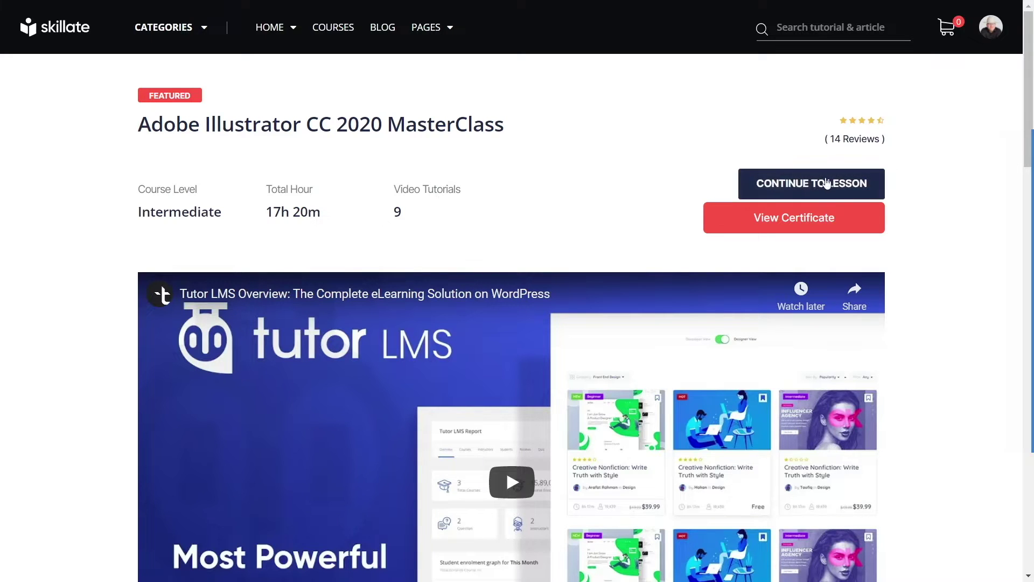
Step: Toggle the Getting started and Basic content sections, then show the About Course description
scroll(124, 203, "down", 10)
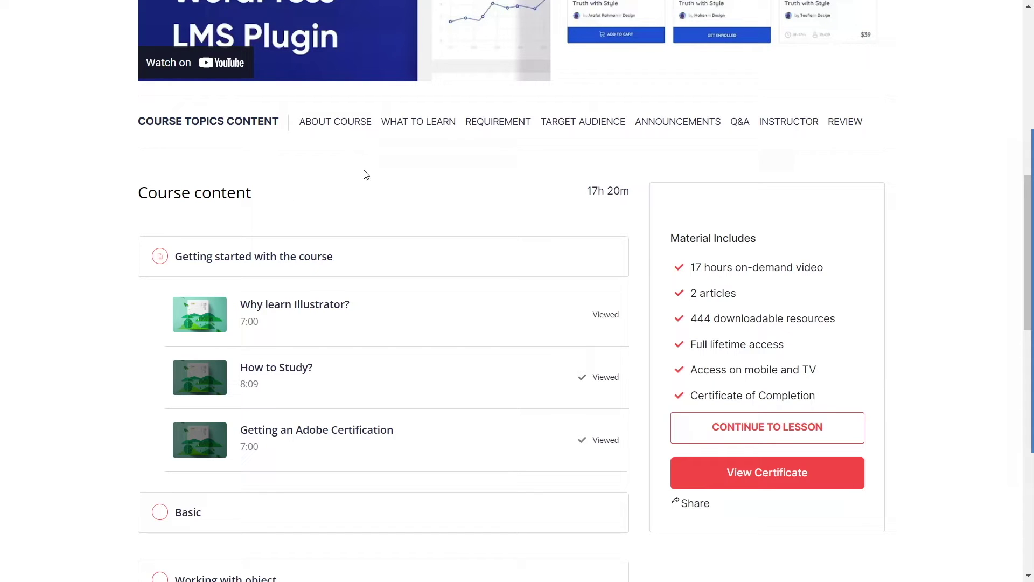
left_click(160, 257)
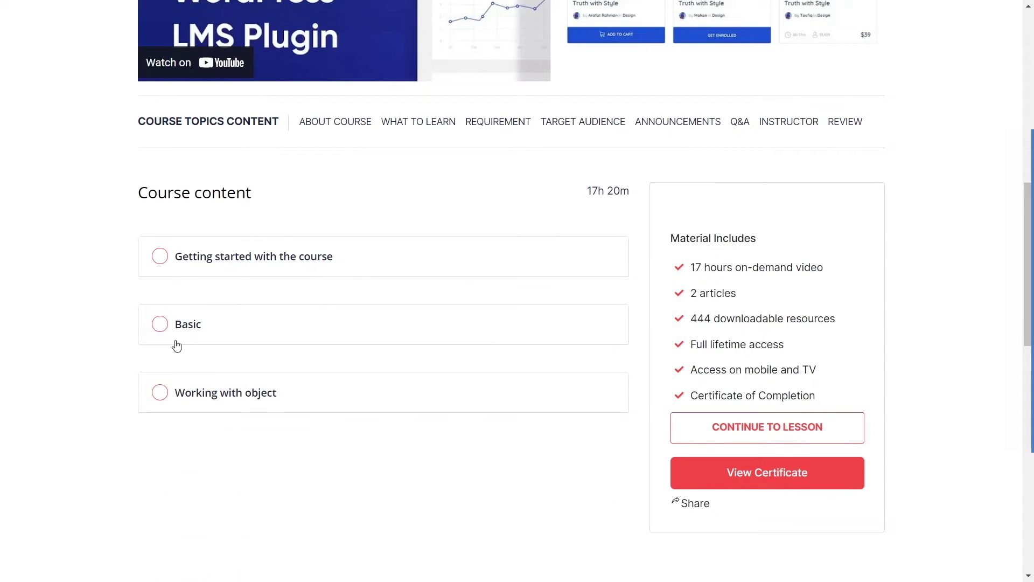
left_click(161, 325)
left_click(161, 325)
left_click(160, 263)
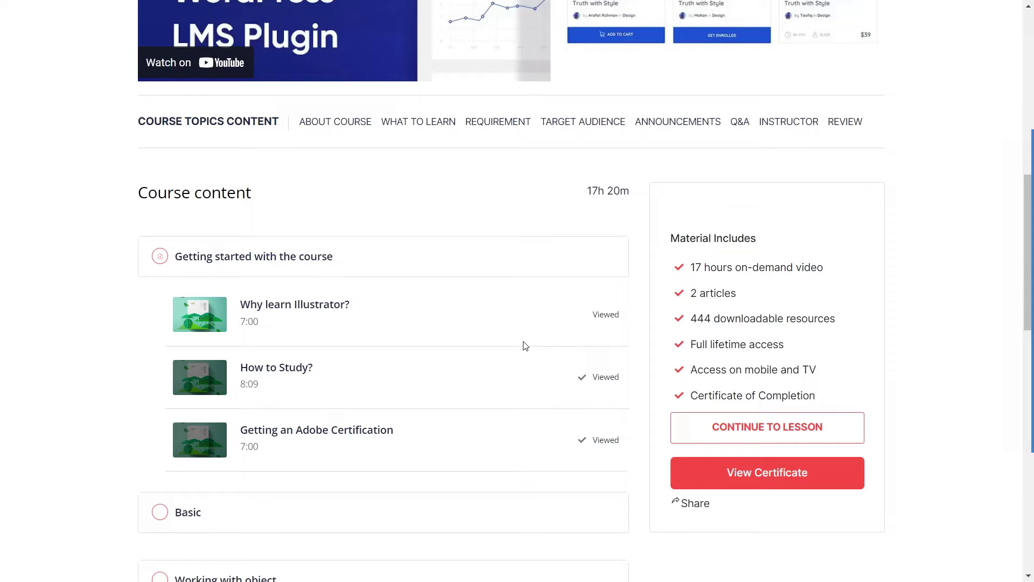
left_click(343, 131)
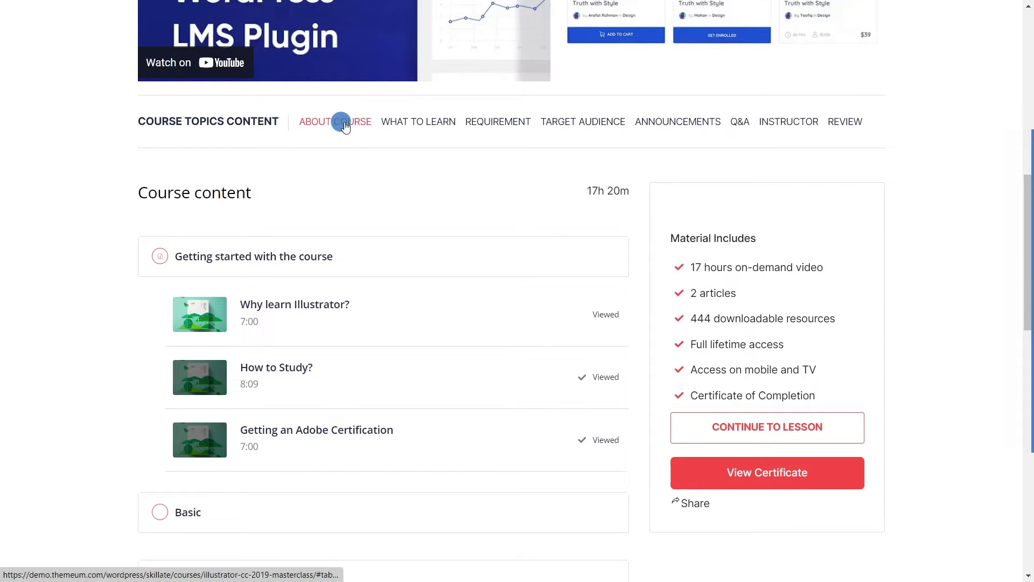
Step: Expand the full About Course description with Show More, then collapse it again
scroll(333, 230, "up", 3)
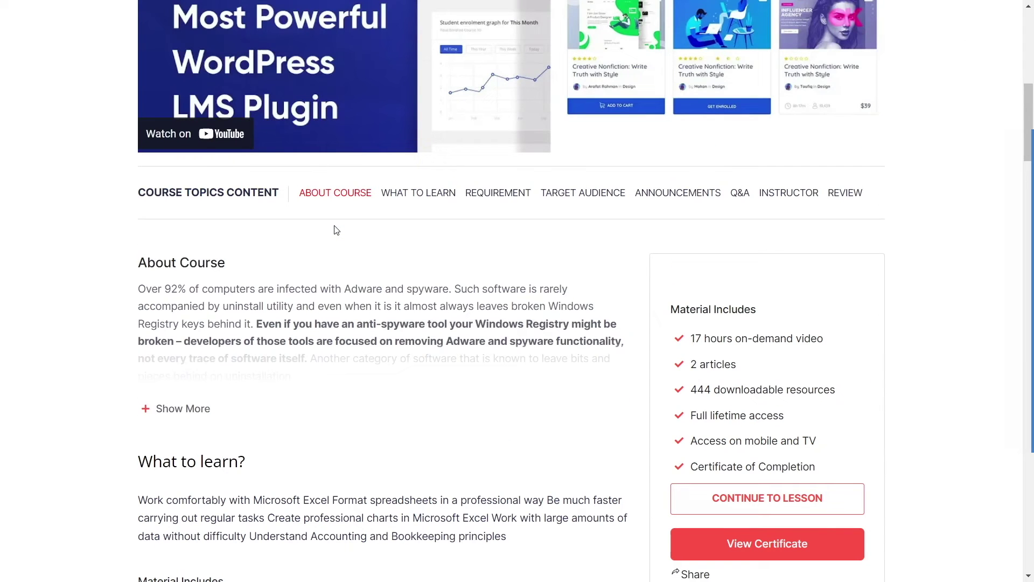
left_click_drag(143, 262, 237, 264)
scroll(95, 254, "down", 3)
left_click(183, 222)
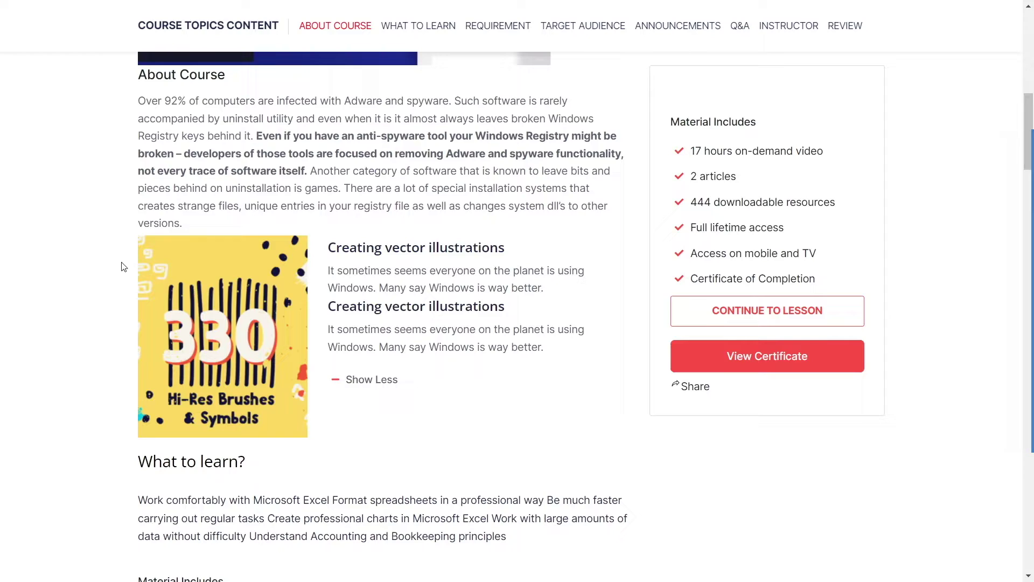
scroll(243, 316, "down", 4)
scroll(326, 195, "up", 4)
left_click(376, 380)
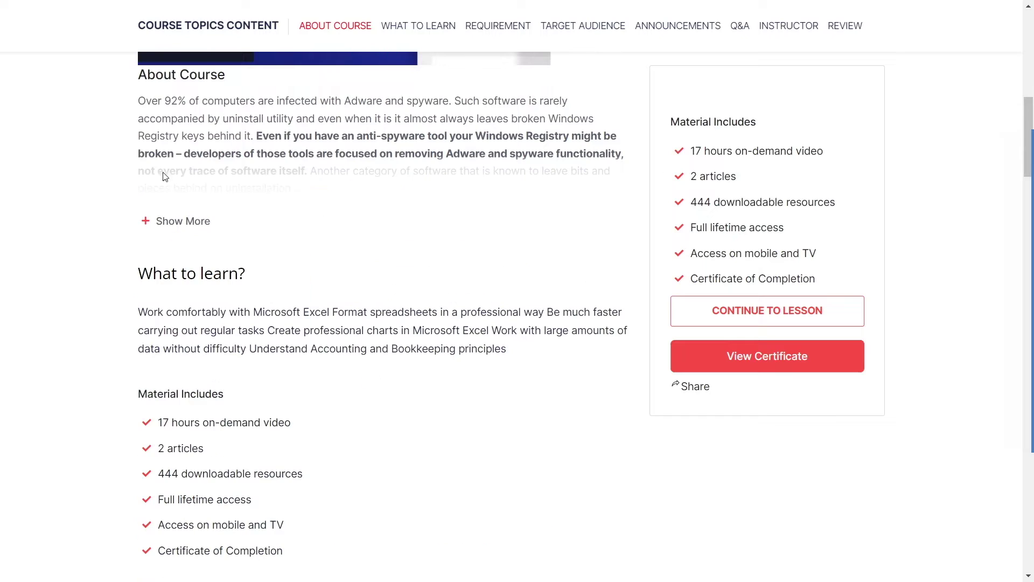
Step: Highlight the description paragraph, the Material Includes heading and the Microsoft Excel requirement
scroll(206, 168, "down", 2)
left_click_drag(136, 223, 555, 261)
left_click(476, 322)
left_click_drag(138, 307, 229, 299)
left_click(300, 399)
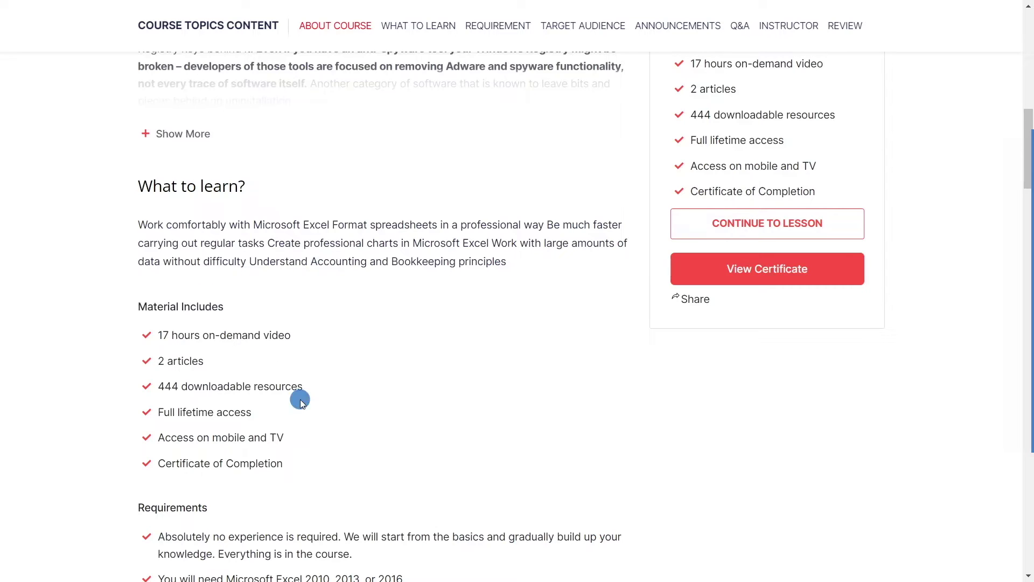
scroll(299, 399, "down", 3)
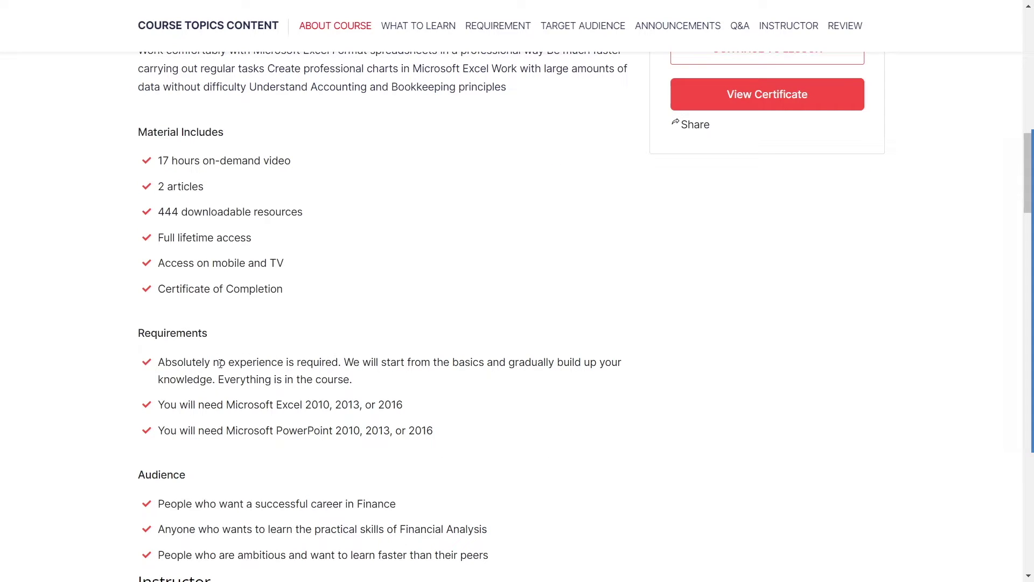
left_click_drag(228, 405, 303, 403)
left_click(211, 421)
Step: Scroll through the rest of the course page and continue to the 'Why learn Illustrator?' lesson
scroll(200, 412, "down", 3)
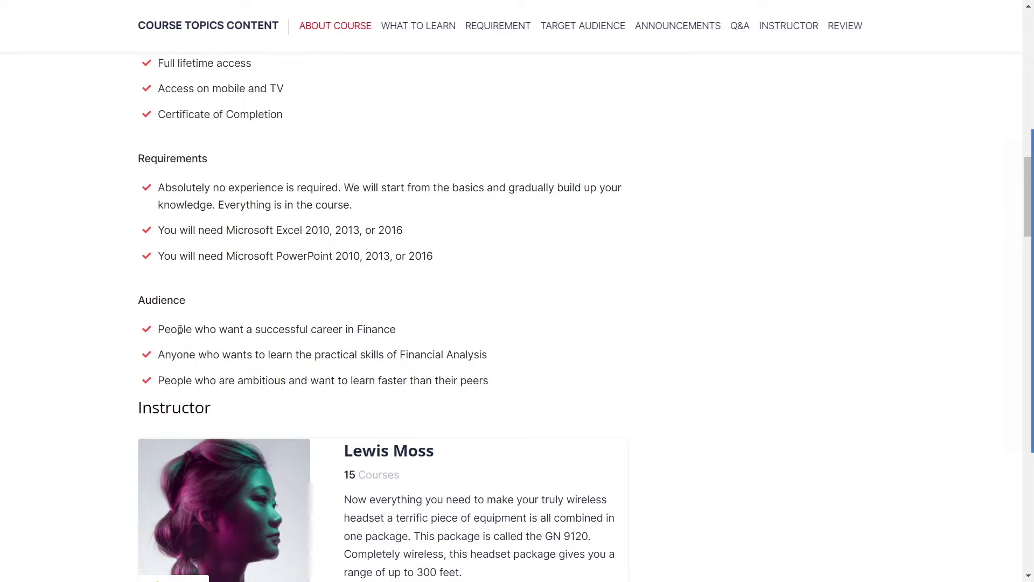
scroll(538, 363, "down", 5)
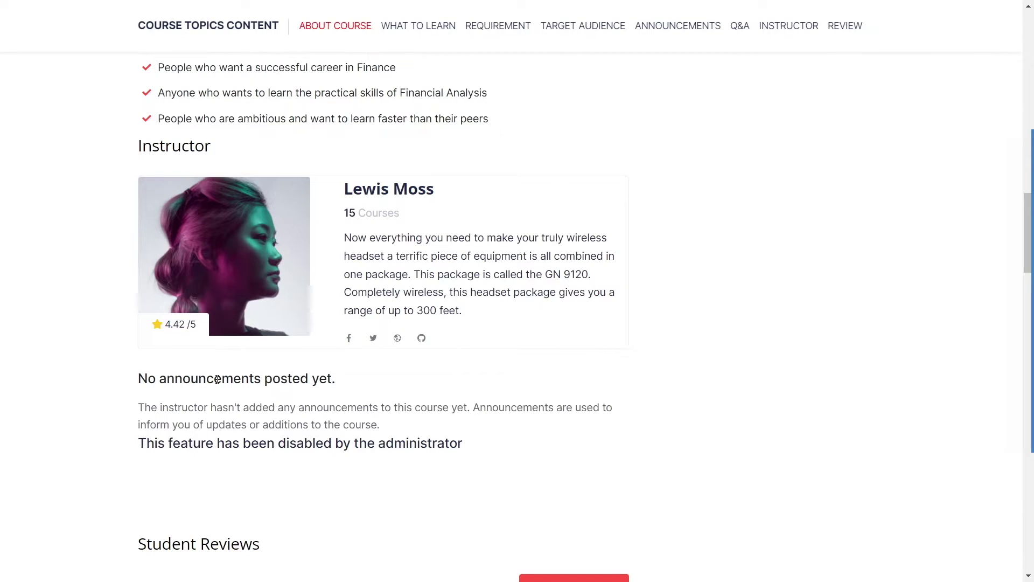
scroll(218, 380, "down", 2)
scroll(352, 342, "down", 5)
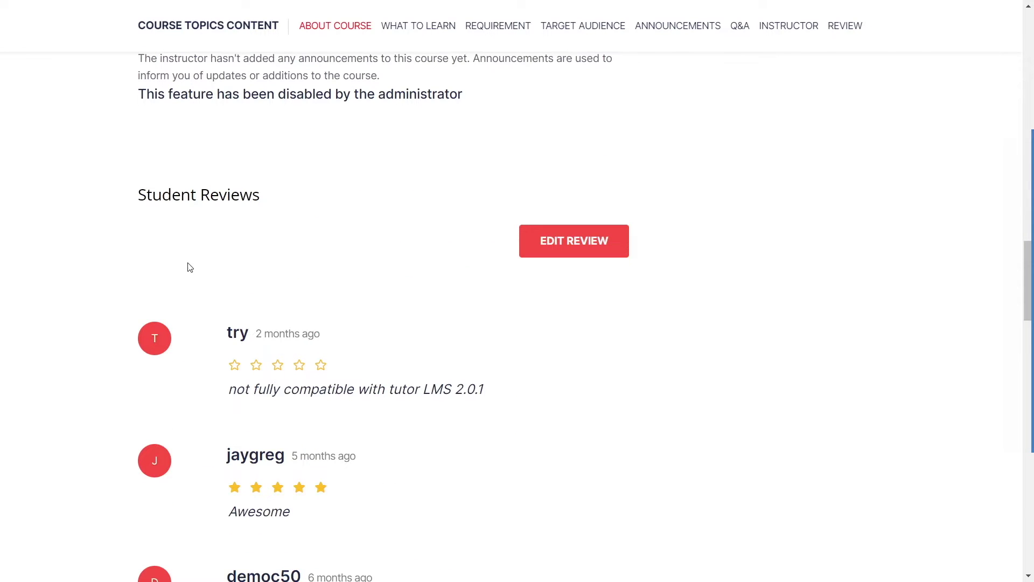
scroll(284, 189, "down", 20)
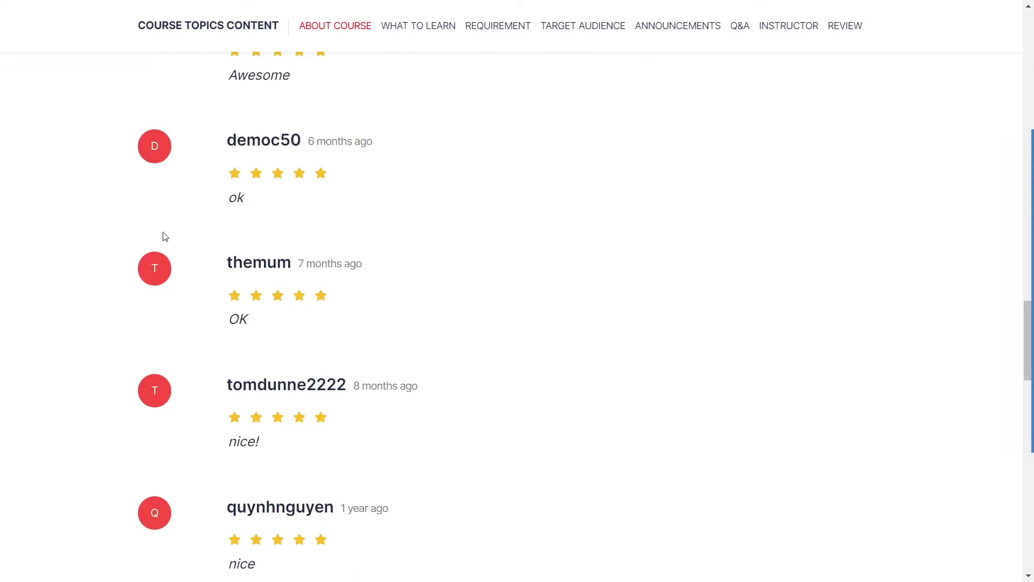
scroll(351, 308, "down", 5)
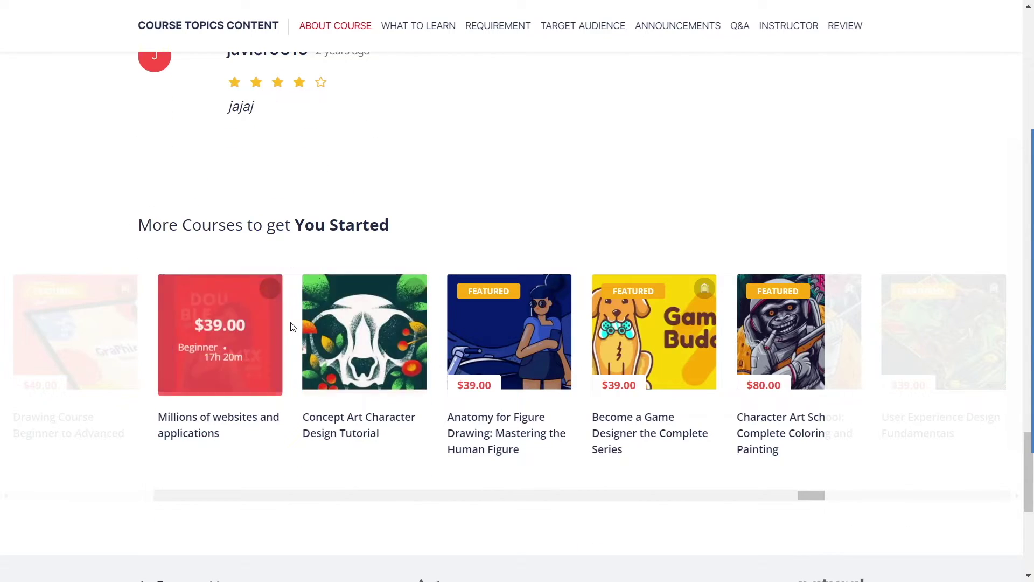
scroll(700, 361, "down", 5)
scroll(463, 376, "up", 20)
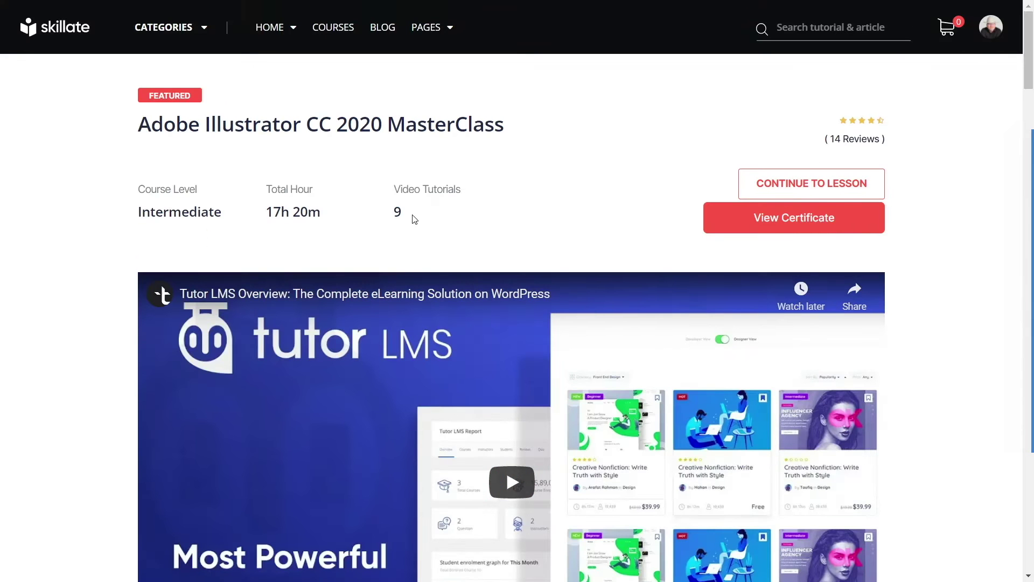
left_click(779, 184)
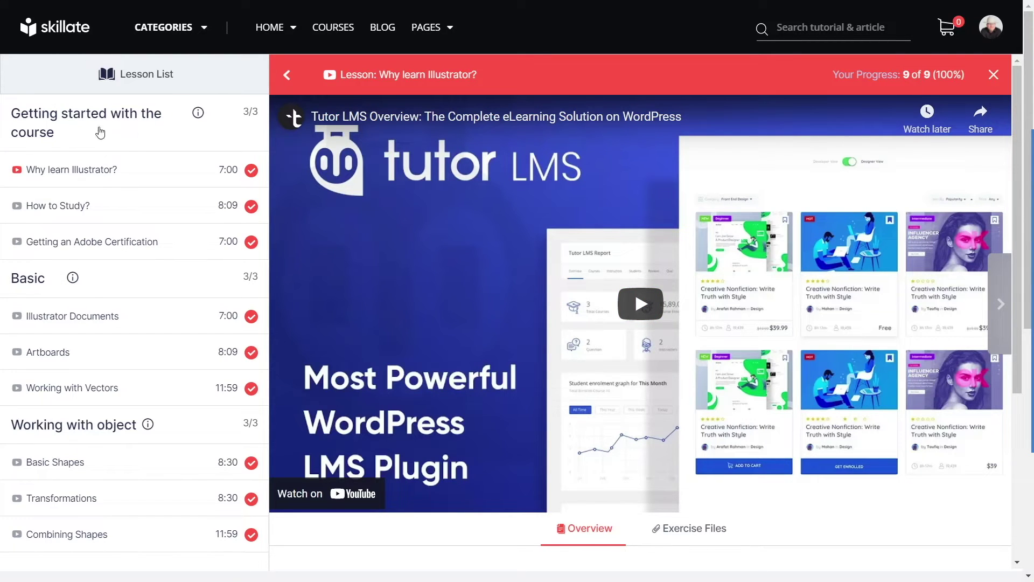
Step: Collapse and reopen the lesson list sections, try Exercise Files, and hide then restore the sidebar
left_click(97, 116)
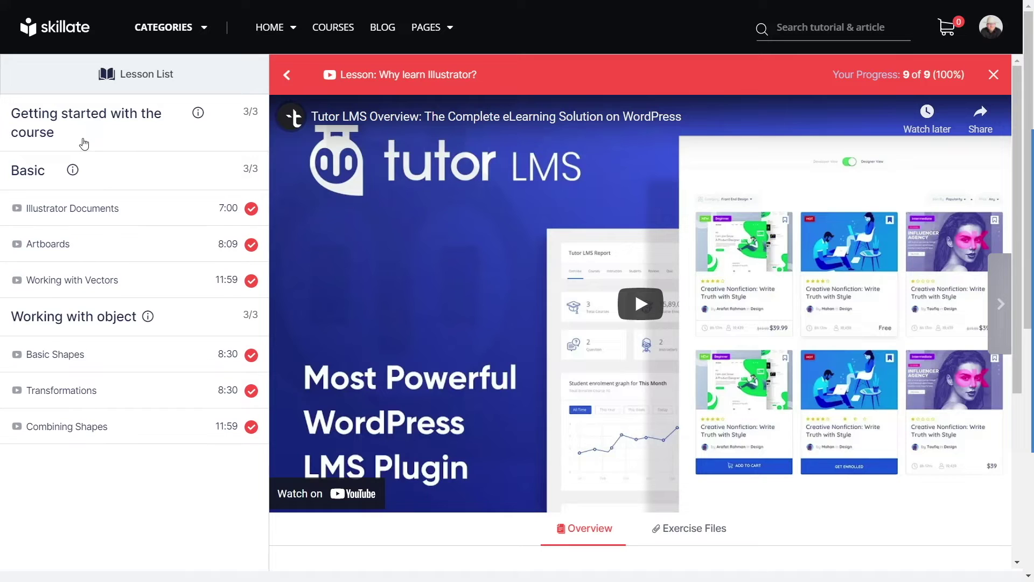
left_click(33, 170)
left_click(47, 204)
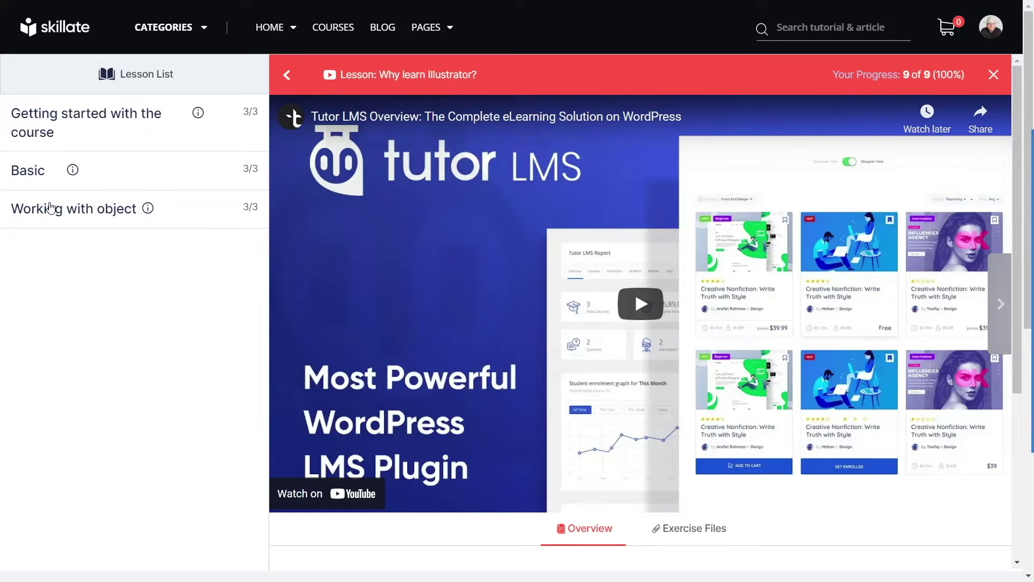
left_click(45, 136)
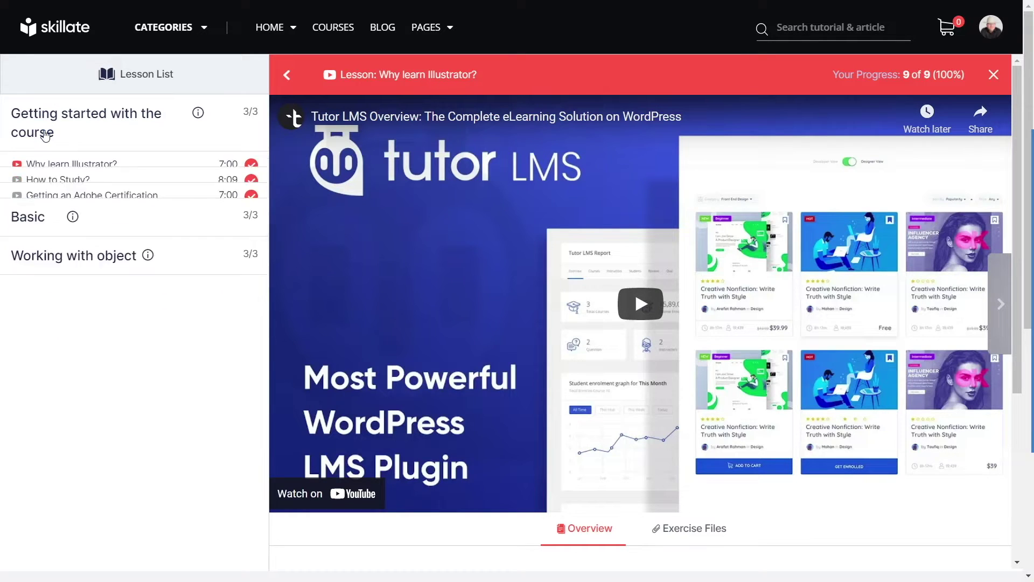
left_click(688, 529)
left_click(599, 534)
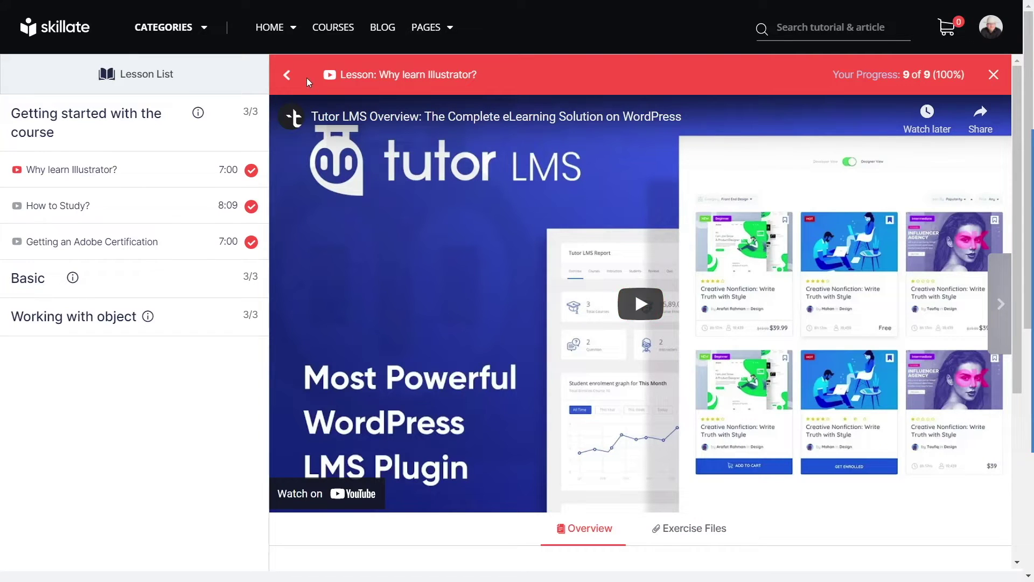
left_click(289, 76)
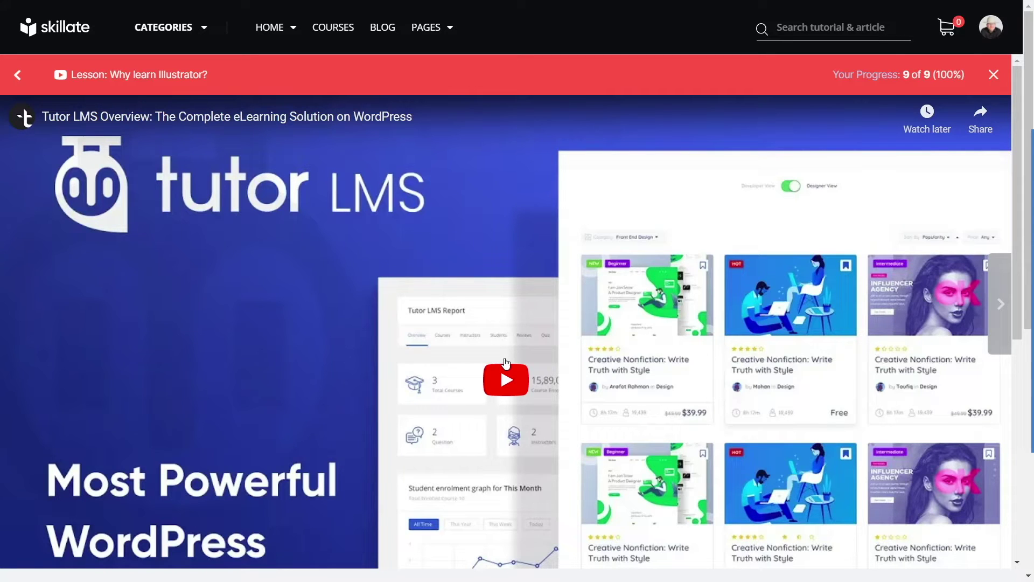
left_click(21, 75)
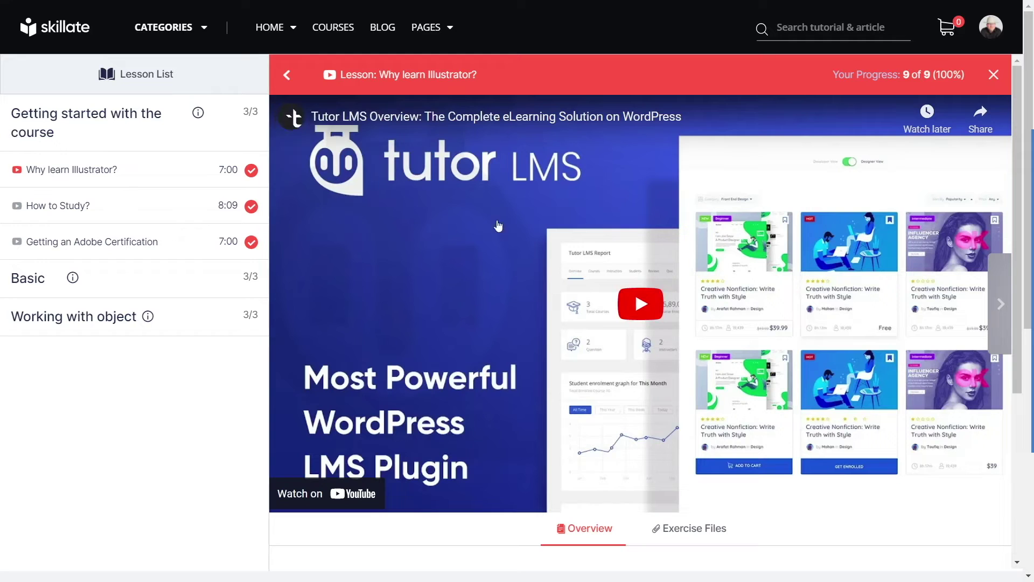
Step: Open the 'How to Study?' lesson, look through it, then leave the player for the course page
left_click(50, 209)
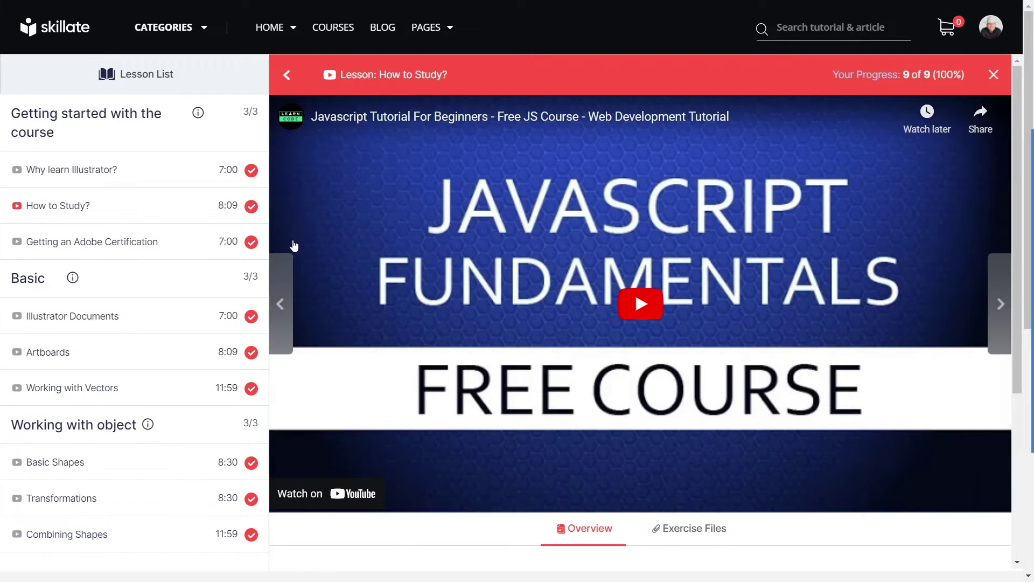
scroll(544, 273, "down", 3)
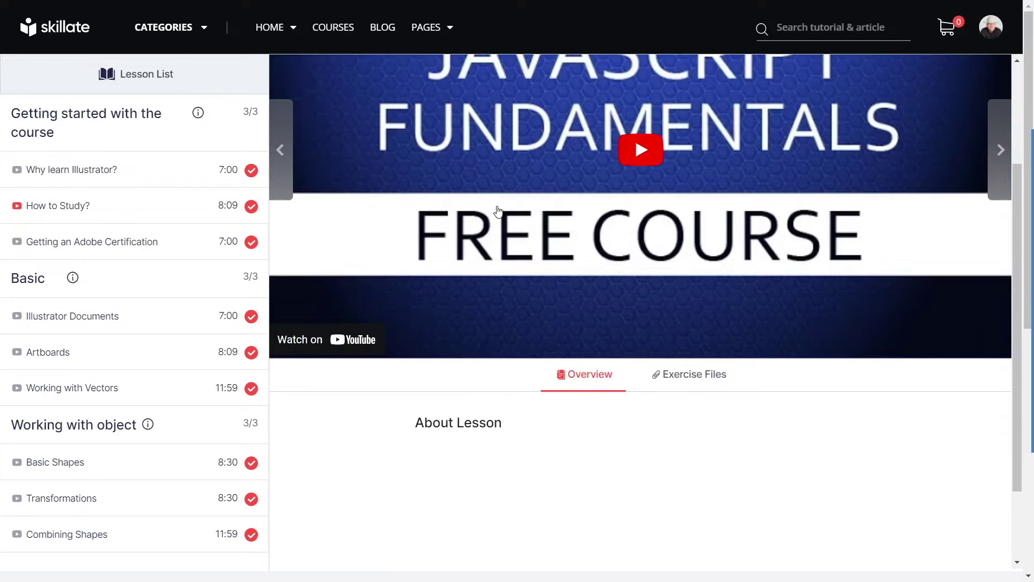
scroll(587, 213, "up", 3)
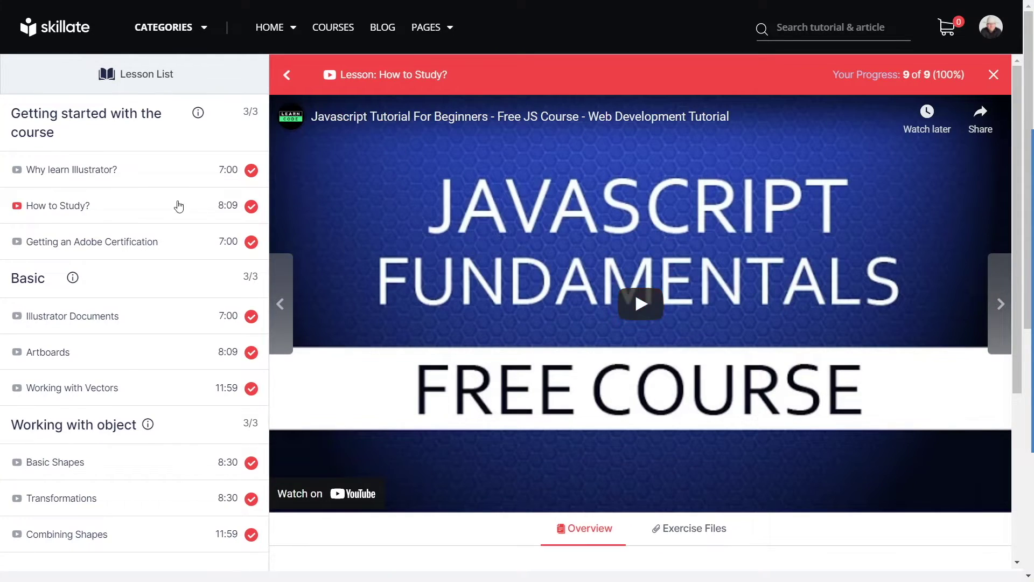
scroll(127, 353, "down", 5)
scroll(132, 353, "up", 5)
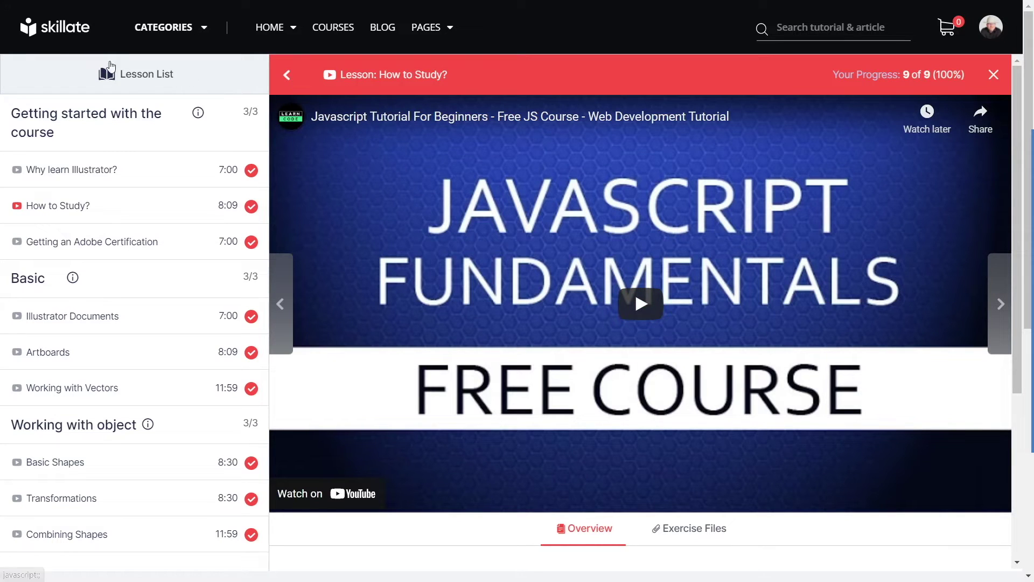
left_click(78, 38)
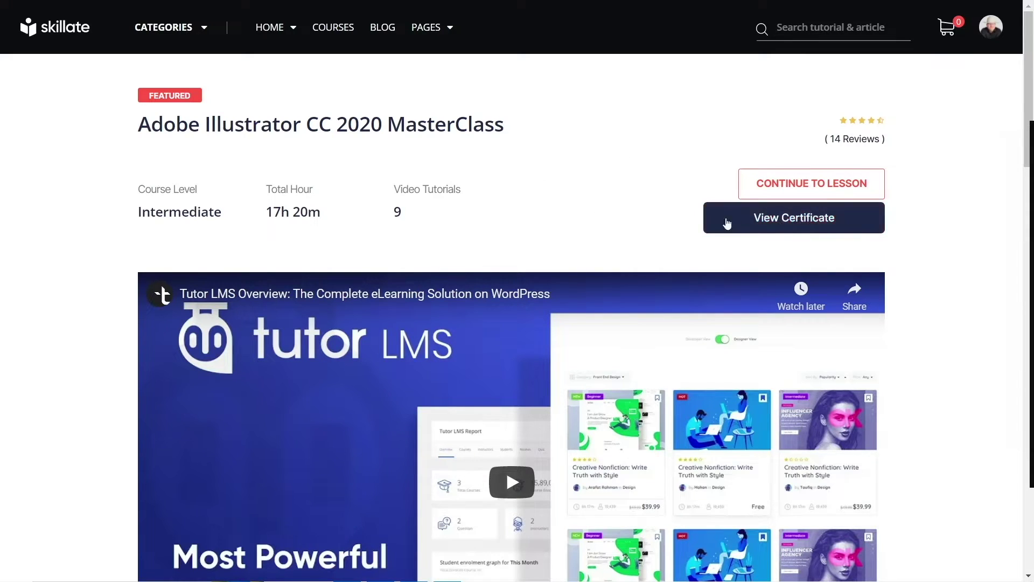
Step: View the Skillate course completion certificate, then head back to the Skillate home page
left_click(784, 230)
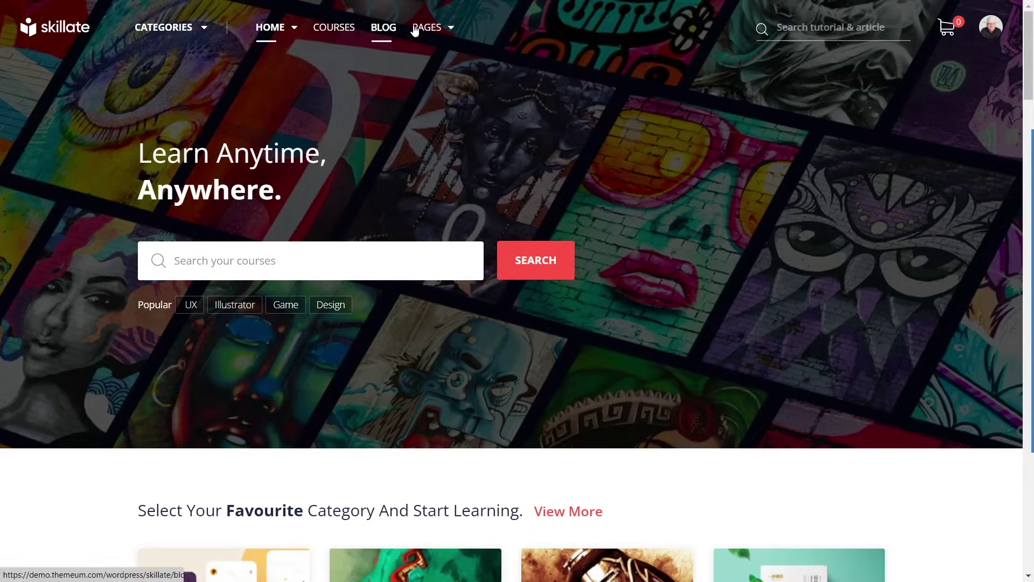
mouse_move(423, 30)
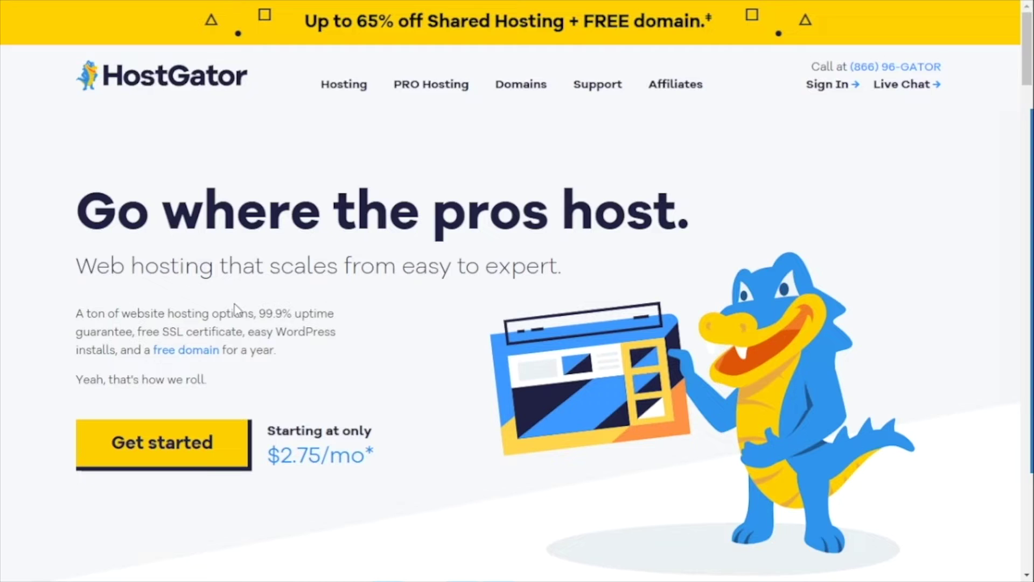
left_click_drag(257, 314, 328, 316)
mouse_move(138, 332)
left_mouse_down()
mouse_move(248, 335)
mouse_move(119, 333)
left_mouse_up()
left_click(280, 341)
left_click(105, 348)
scroll(485, 203, "down", 8)
scroll(491, 210, "down", 2)
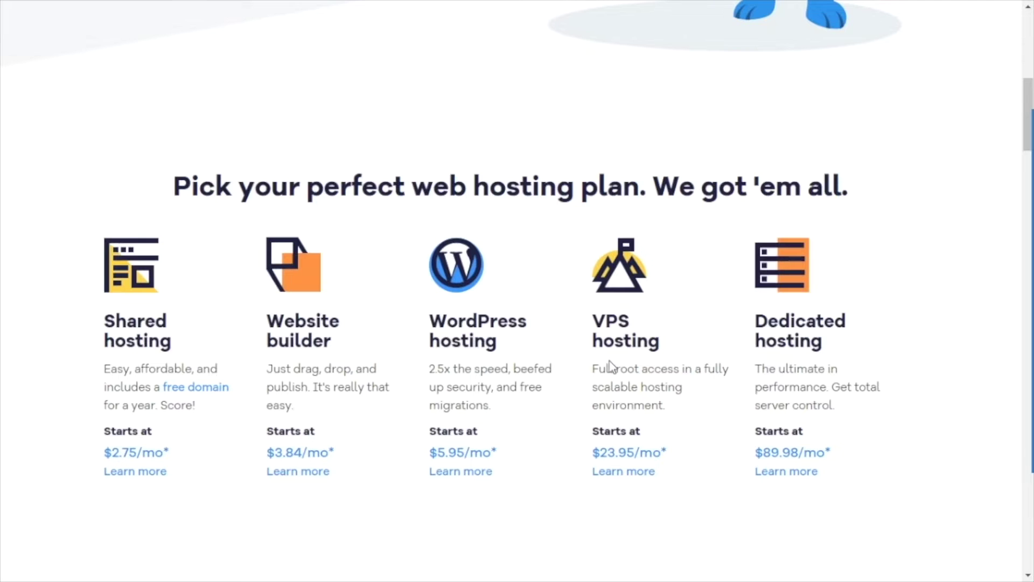
scroll(502, 339, "down", 10)
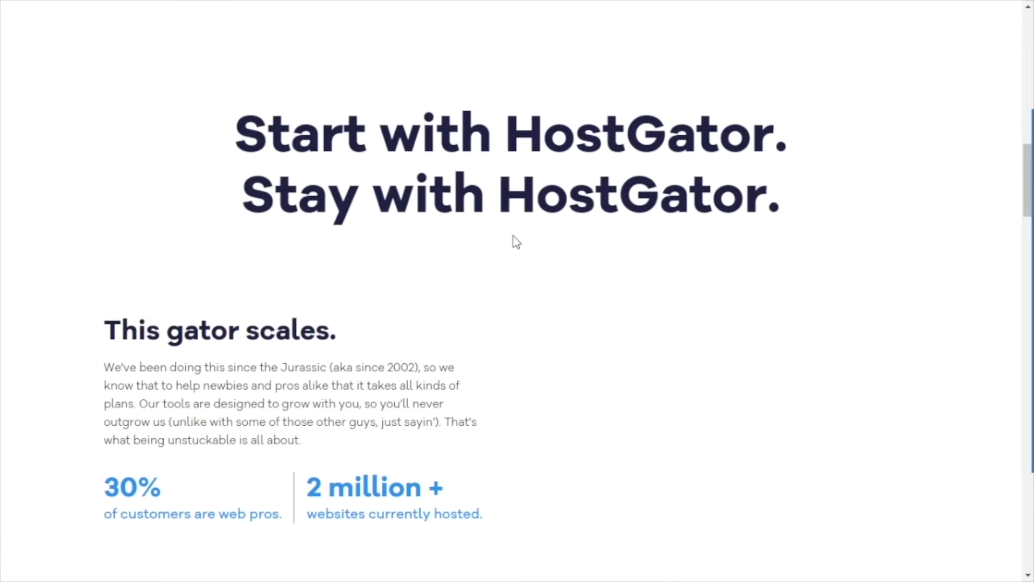
scroll(516, 241, "down", 2)
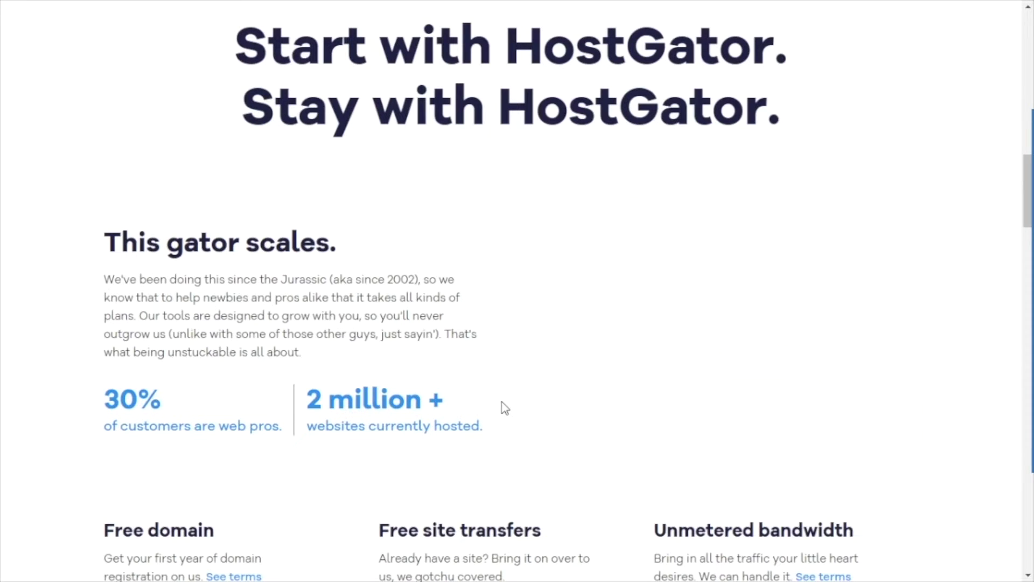
scroll(504, 407, "down", 6)
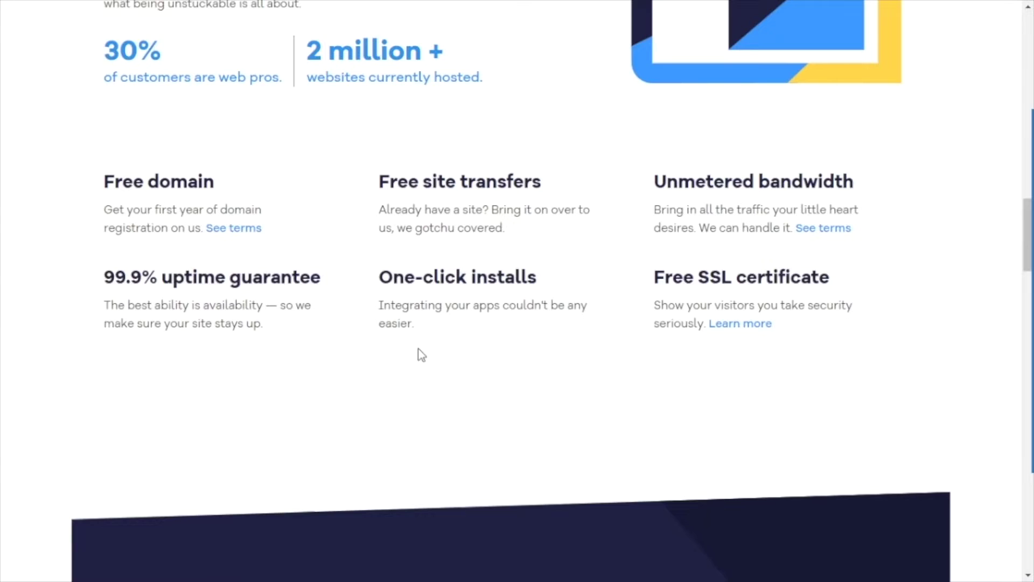
scroll(344, 368, "up", 2)
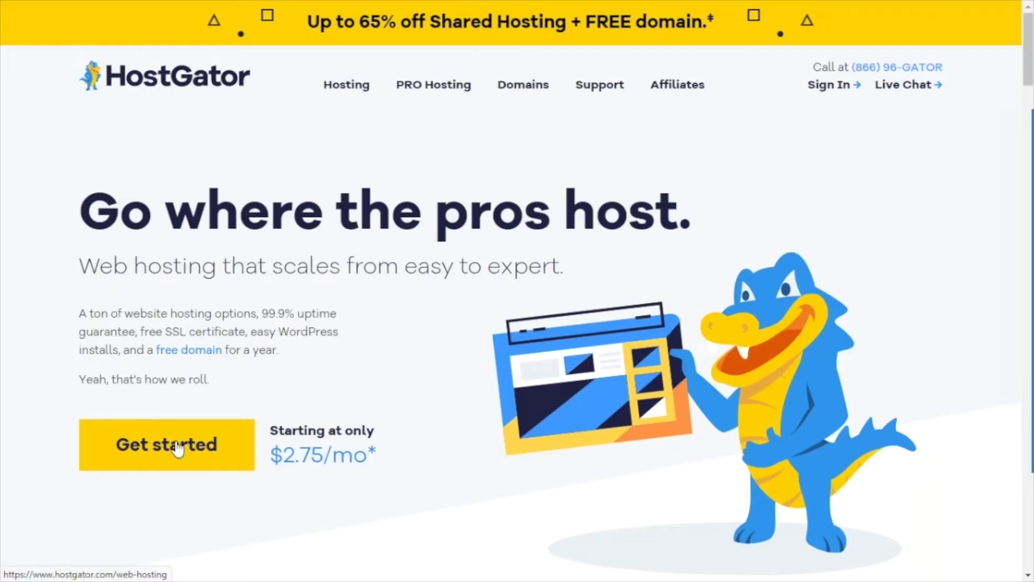
left_click(172, 444)
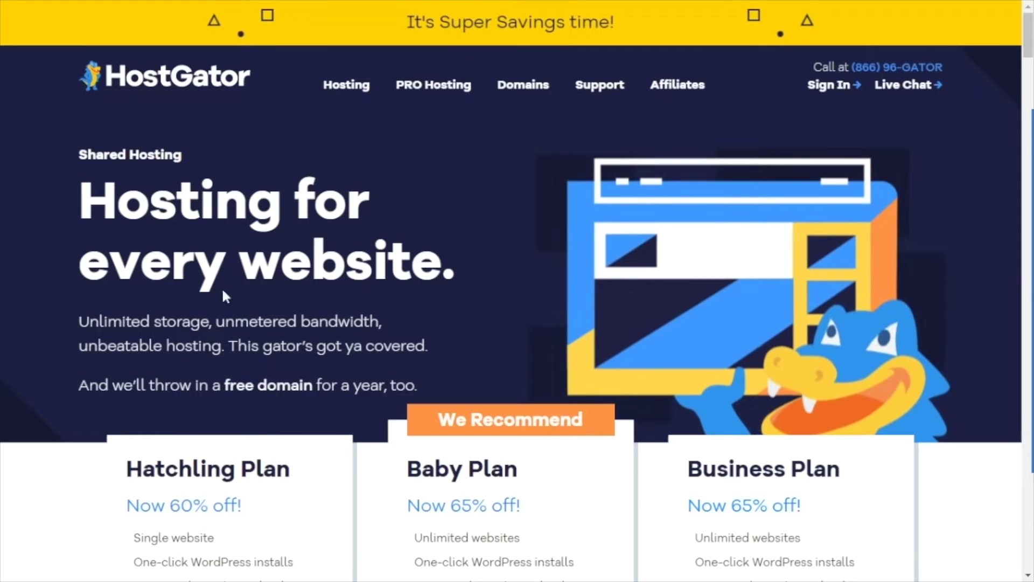
Step: Scroll to the plan cards and compare the Baby Plan and Business Plan titles
scroll(303, 216, "down", 3)
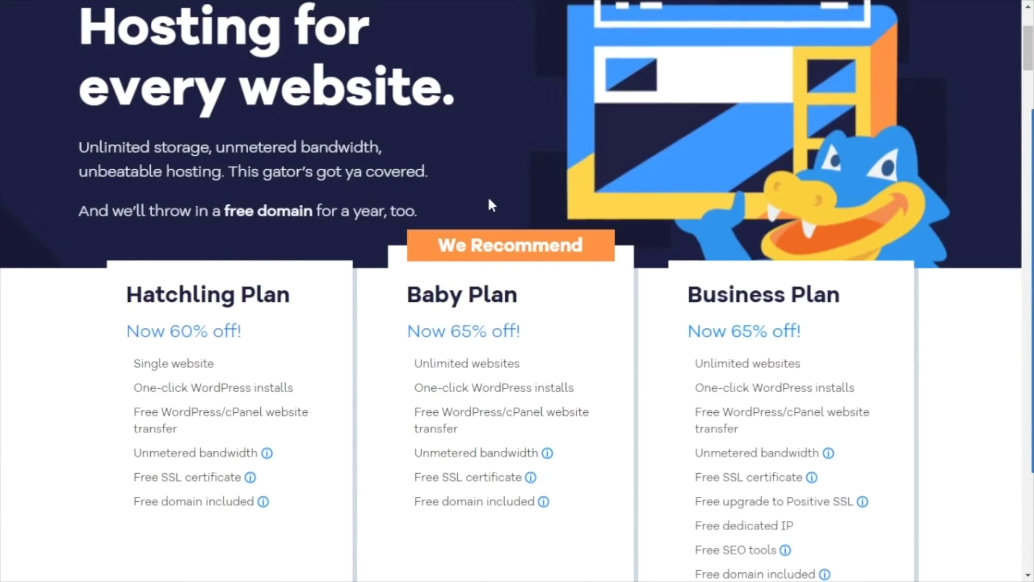
scroll(499, 194, "down", 3)
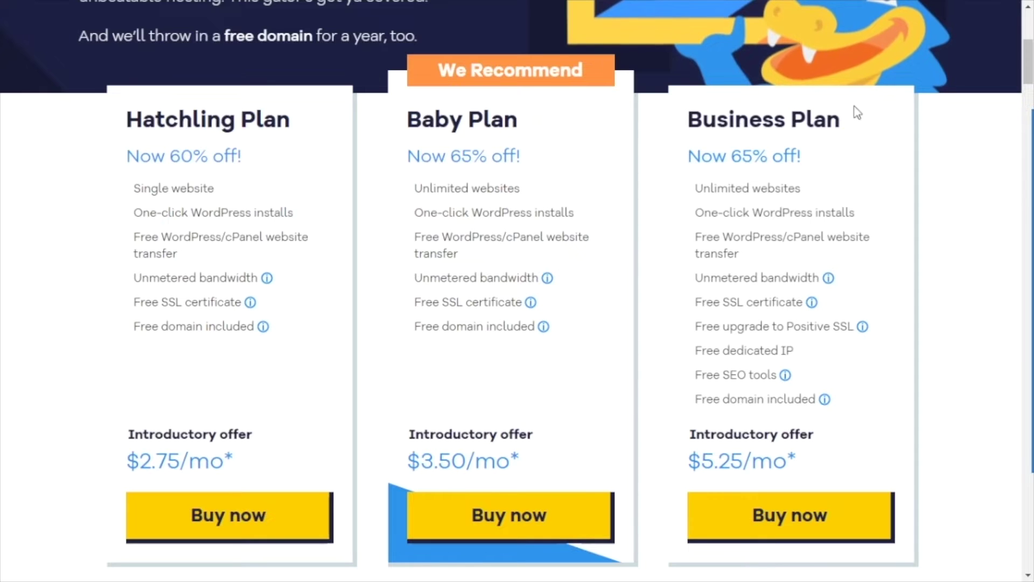
left_click_drag(409, 119, 531, 145)
left_click(597, 176)
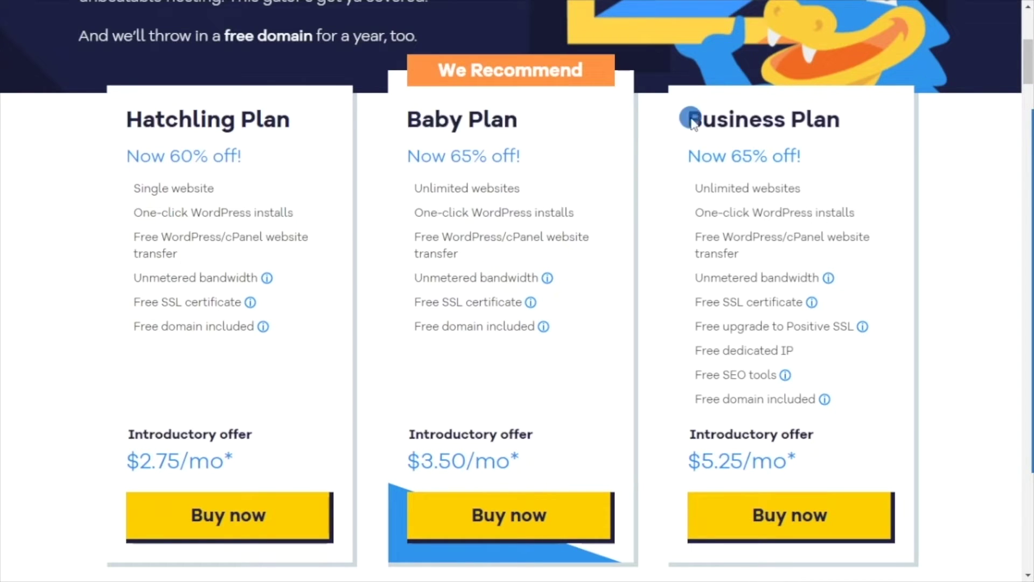
left_click_drag(690, 117, 846, 121)
left_click(568, 173)
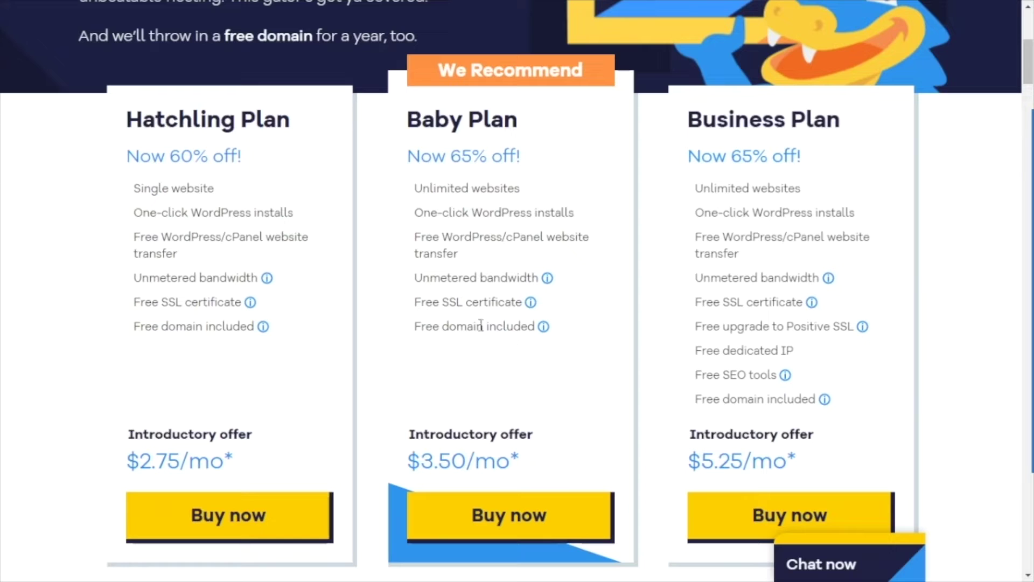
left_click_drag(409, 118, 568, 179)
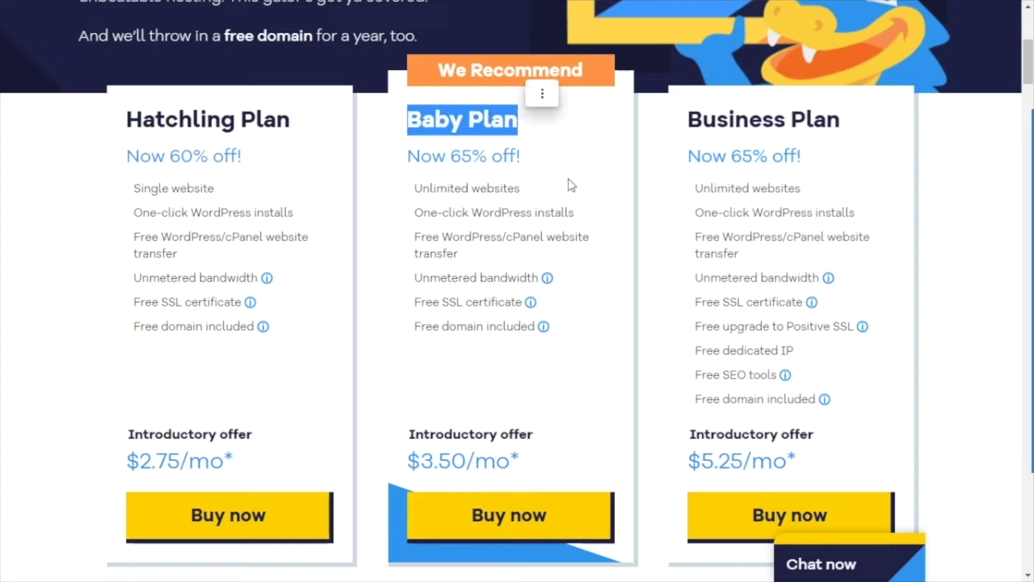
left_click(386, 128)
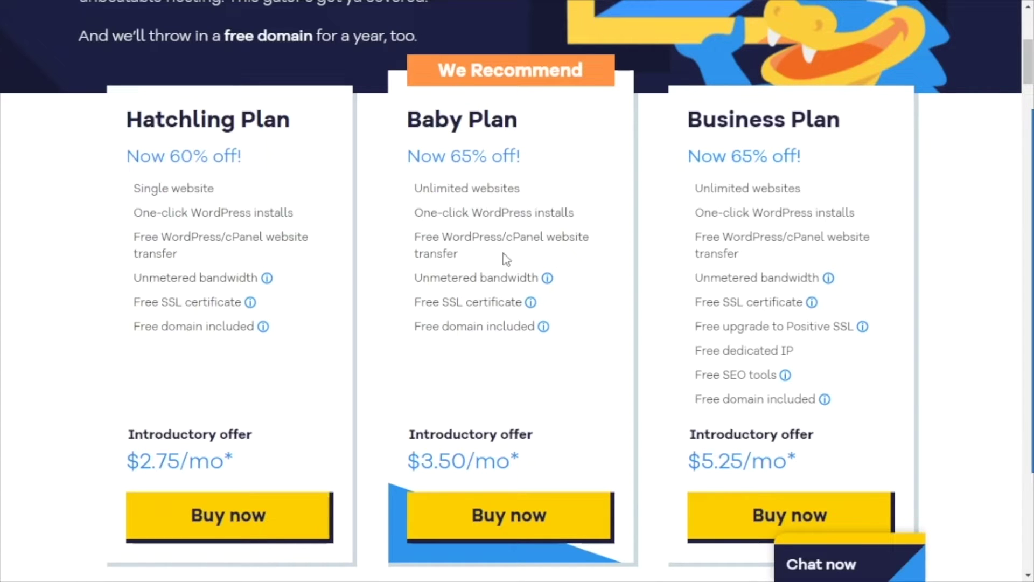
Step: Highlight the Baby Plan's Unlimited websites, One-click WordPress installs and cPanel features
left_click_drag(417, 189, 526, 189)
left_click(563, 202)
left_click_drag(526, 179, 401, 197)
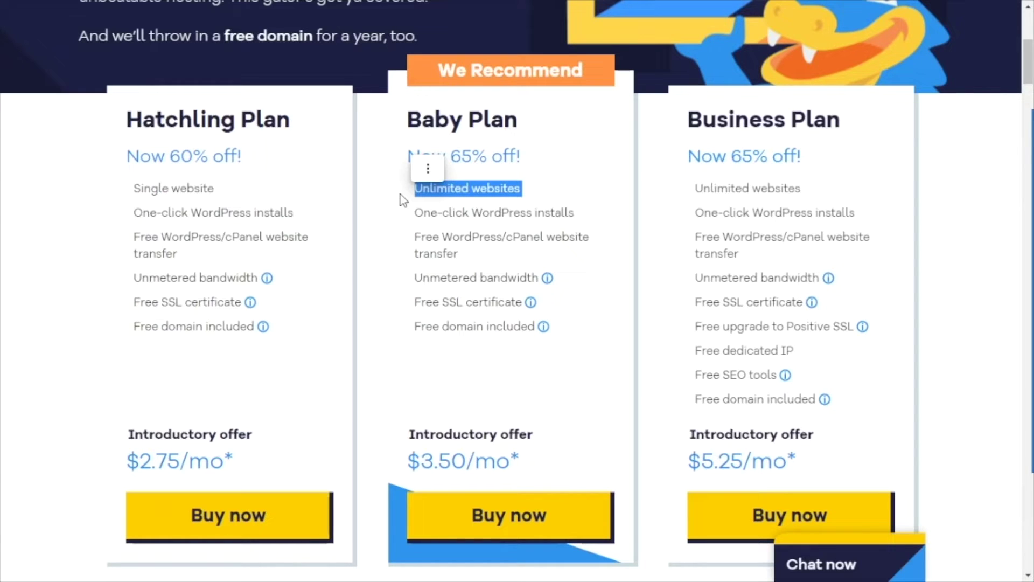
left_click_drag(400, 195, 577, 195)
left_click(577, 195)
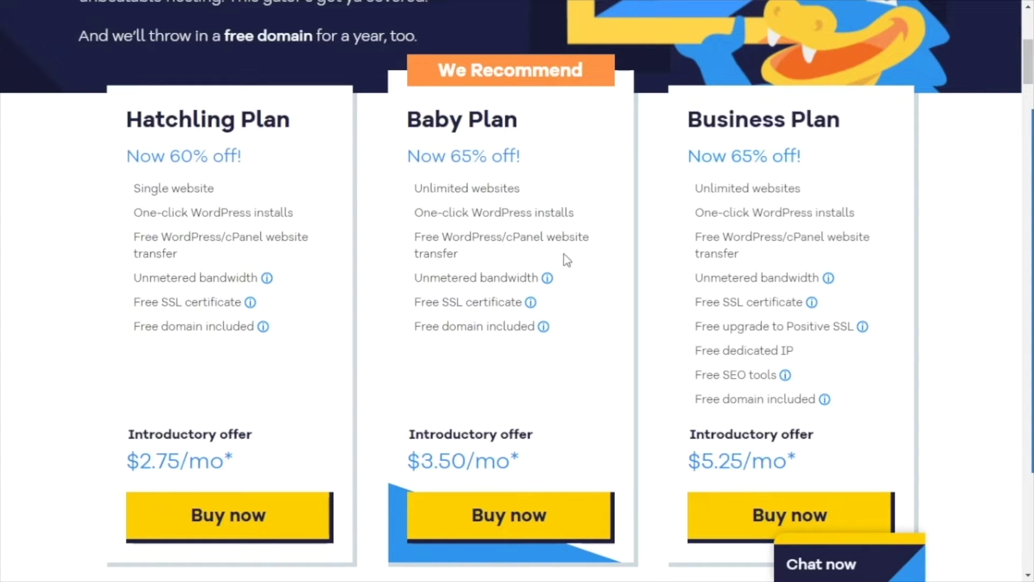
left_click_drag(415, 216, 557, 196)
left_click(558, 195)
left_click_drag(507, 236, 544, 233)
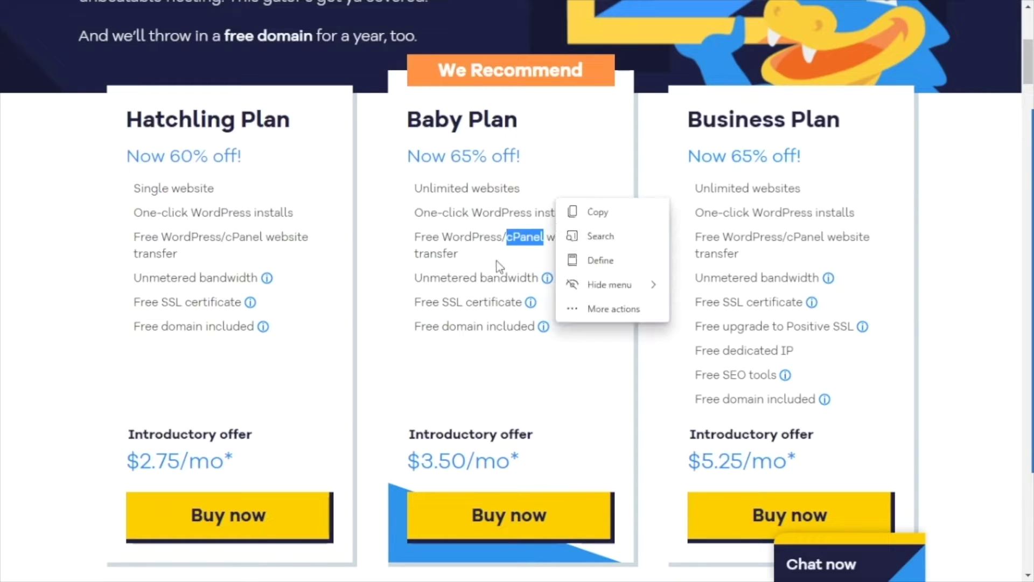
left_click(474, 253)
scroll(515, 184, "down", 2)
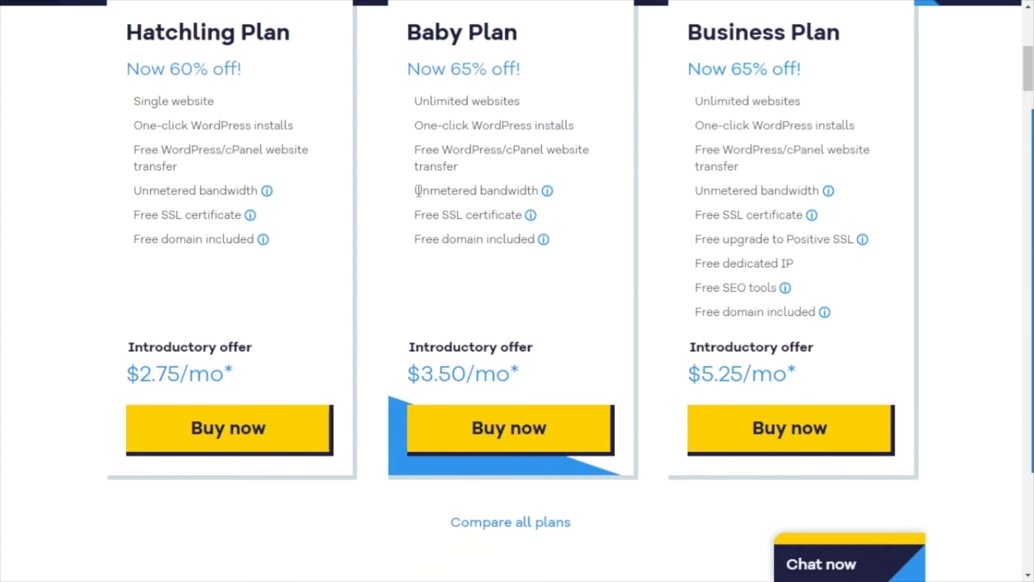
Step: Highlight the Baby Plan's Unmetered bandwidth, Free SSL and Free domain features
left_click_drag(418, 191, 529, 176)
left_click(459, 154)
left_click(417, 215)
mouse_move(417, 216)
left_mouse_down()
mouse_move(525, 214)
mouse_move(412, 215)
left_mouse_up()
scroll(436, 237, "down", 2)
scroll(415, 152, "up", 2)
left_click_drag(415, 238, 533, 244)
left_click(491, 266)
Step: Buy the Baby Plan at $3.50/mo from the pricing cards
scroll(606, 248, "down", 4)
scroll(604, 243, "down", 3)
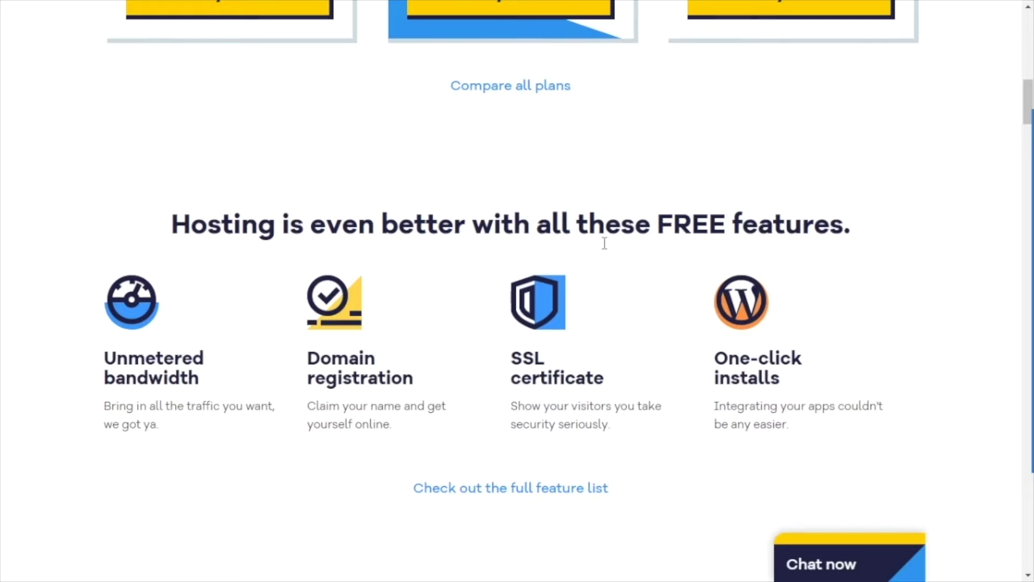
scroll(593, 353, "down", 5)
scroll(598, 372, "up", 15)
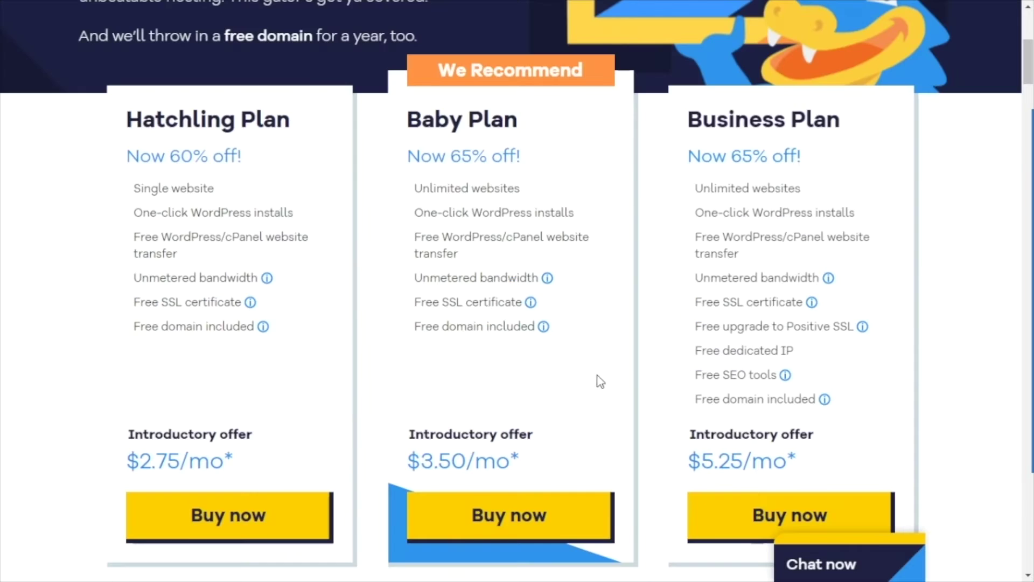
scroll(633, 238, "down", 4)
scroll(407, 191, "up", 4)
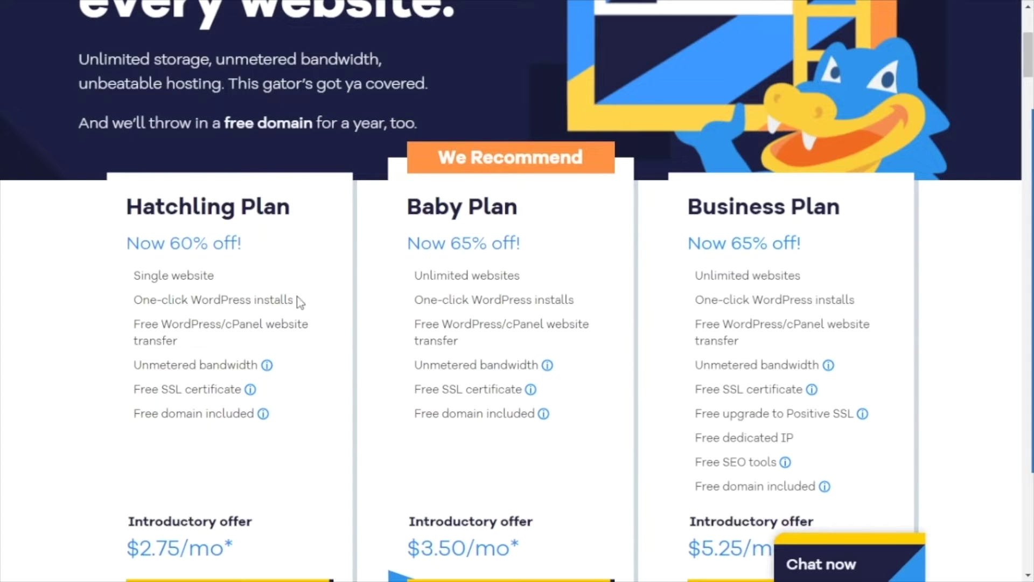
scroll(337, 354, "down", 1)
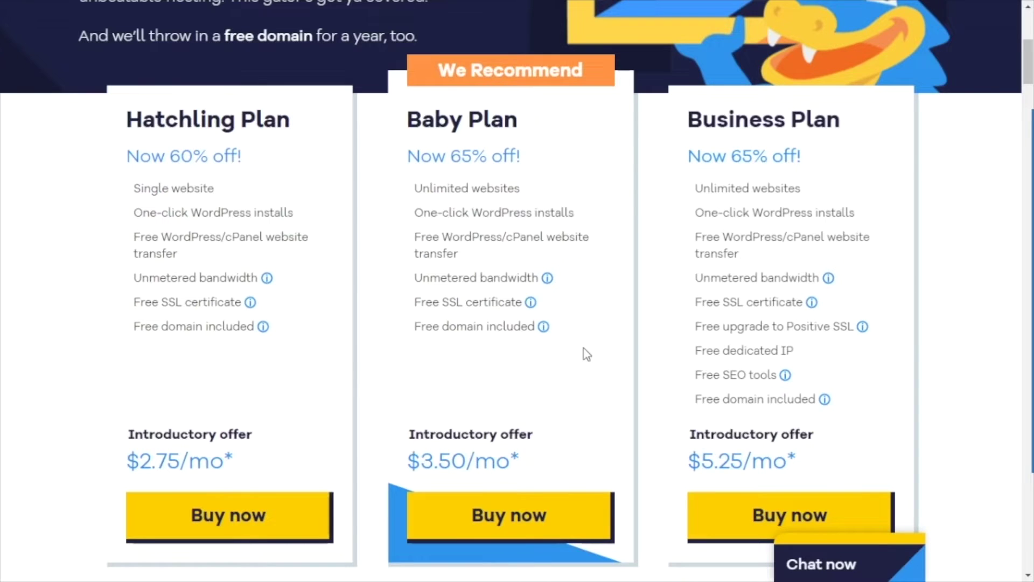
scroll(582, 354, "down", 2)
left_click(519, 446)
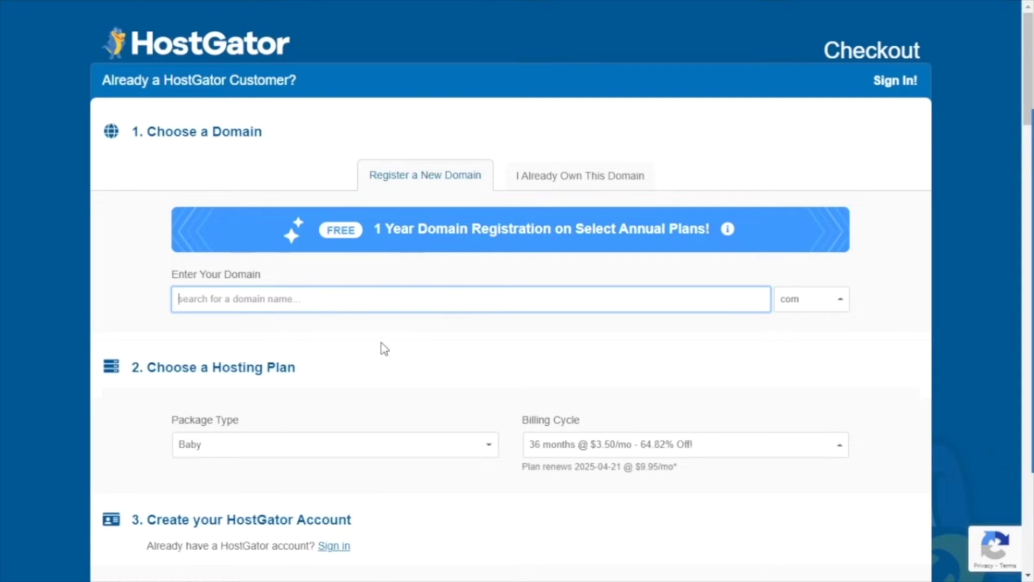
Step: Try I Already Own This Domain, then return to Register a New Domain and select the domain box
left_click(534, 186)
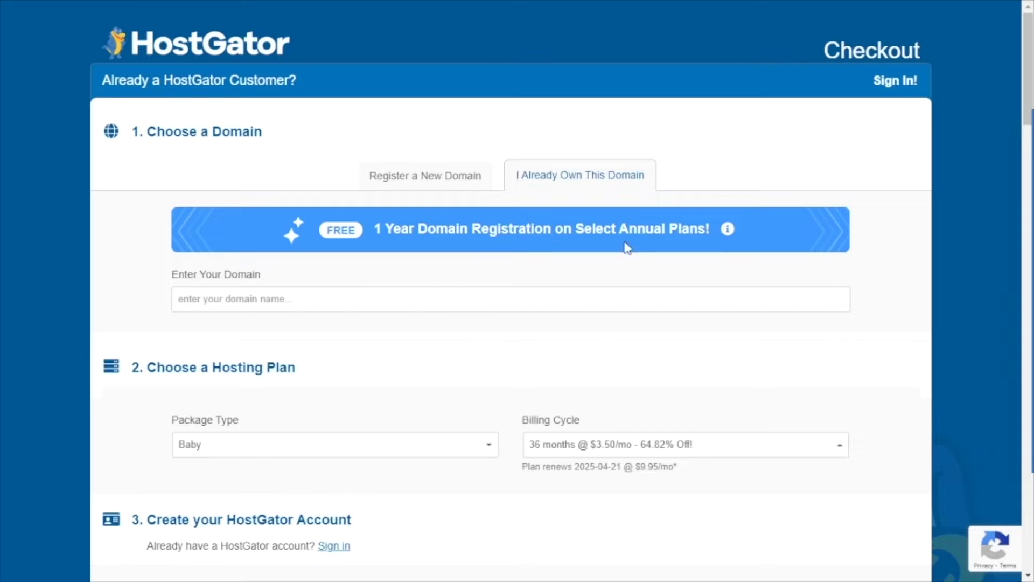
left_click(414, 176)
left_click(282, 293)
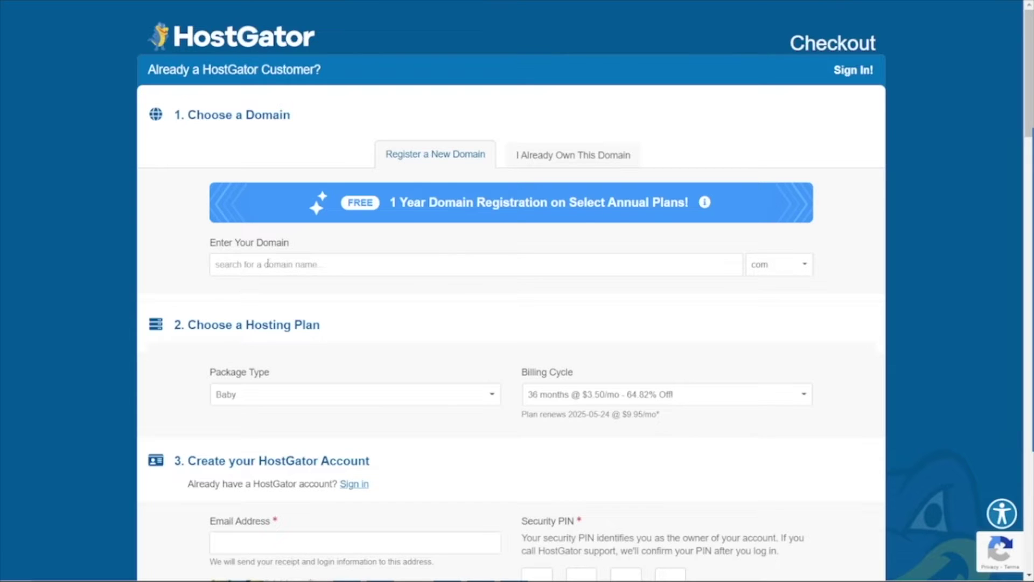
Step: Search for the domain thisismyacademy with the .com extension
left_click(291, 265)
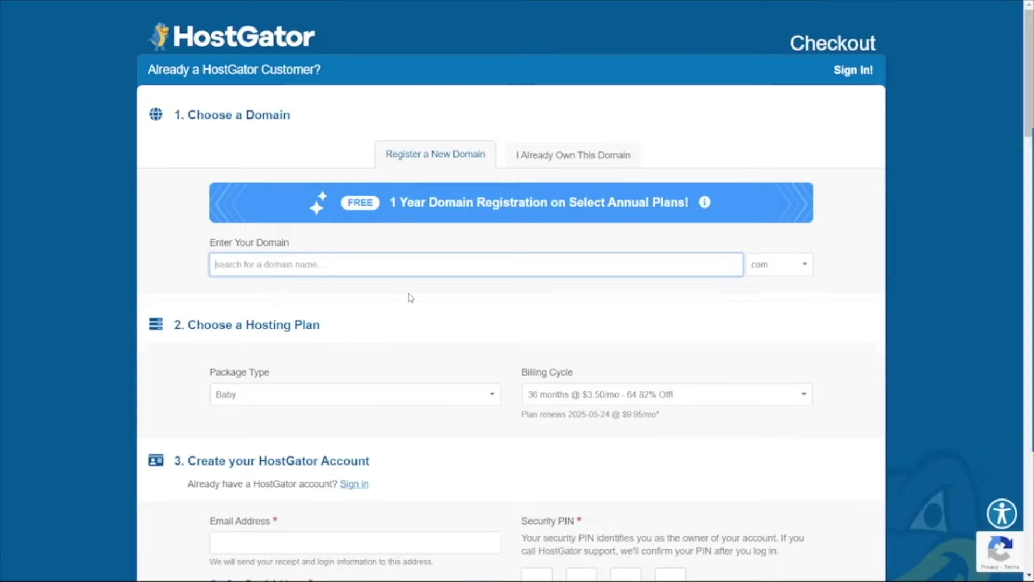
type("thisismyacad")
type("emy")
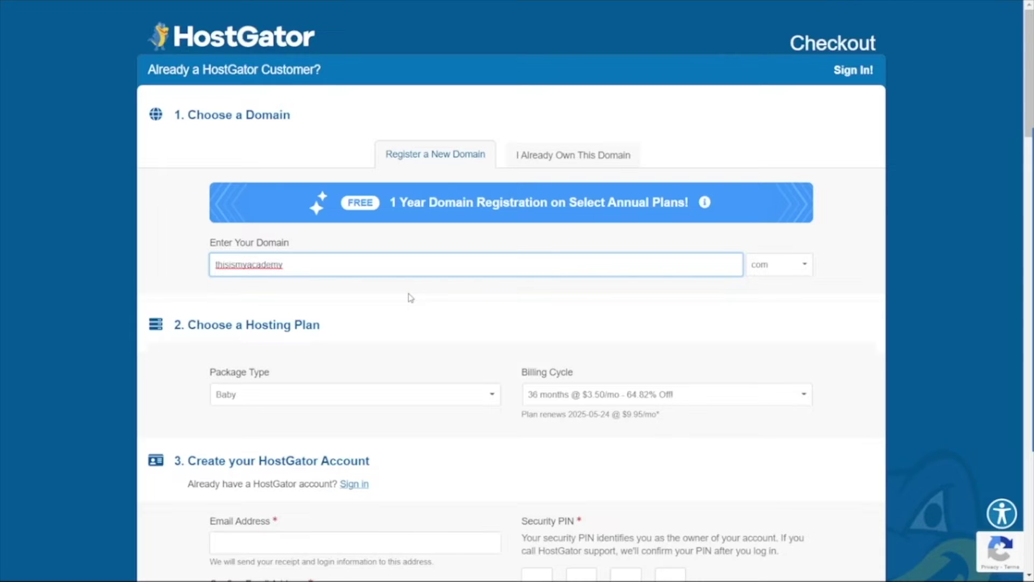
left_click(767, 266)
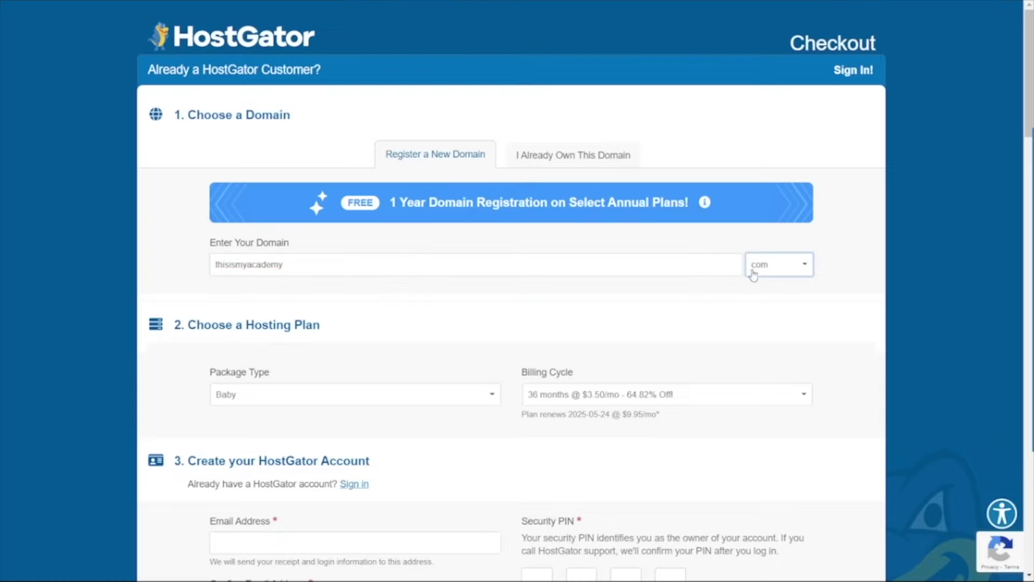
left_click(782, 275)
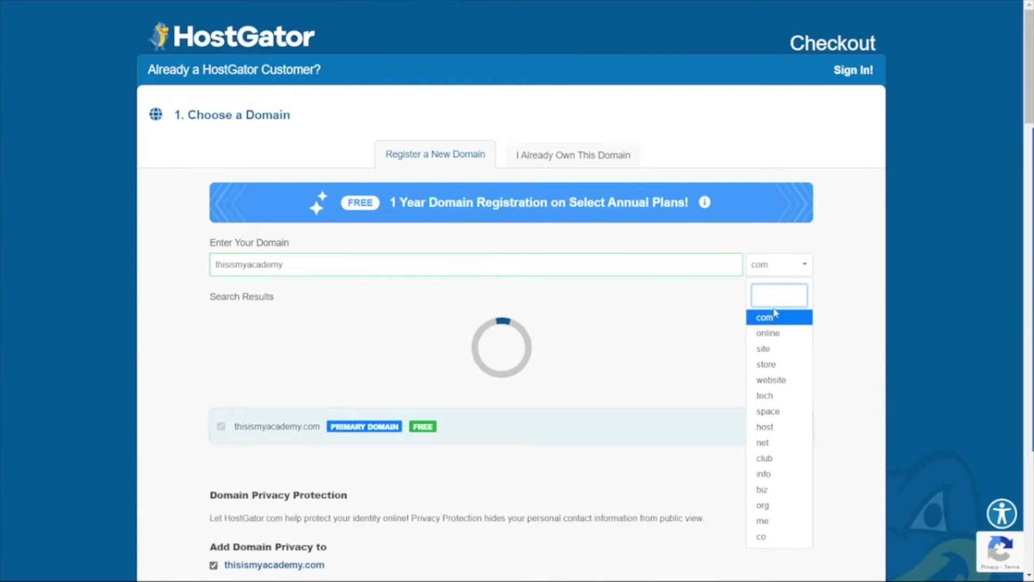
left_click(767, 318)
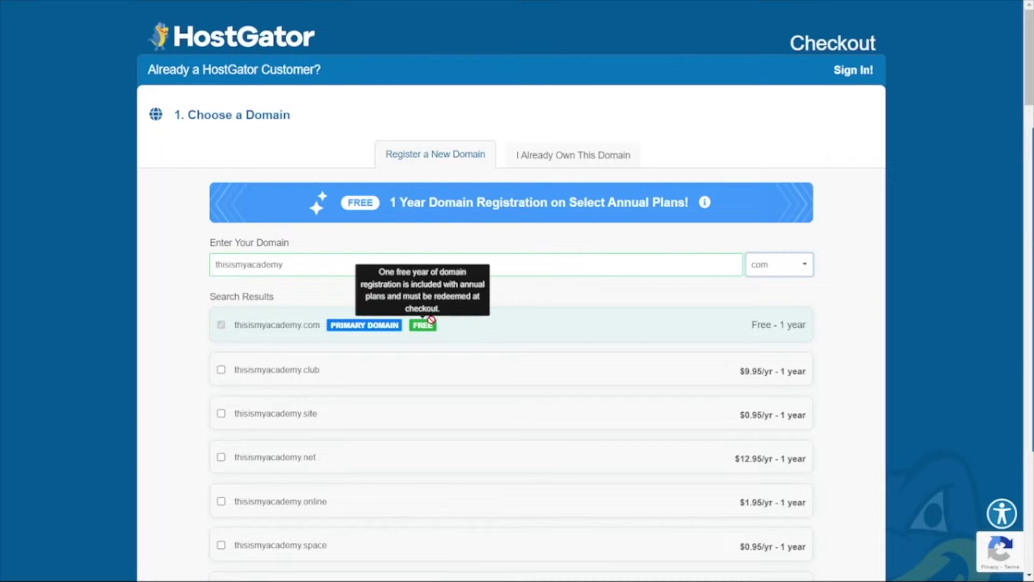
scroll(337, 322, "down", 2)
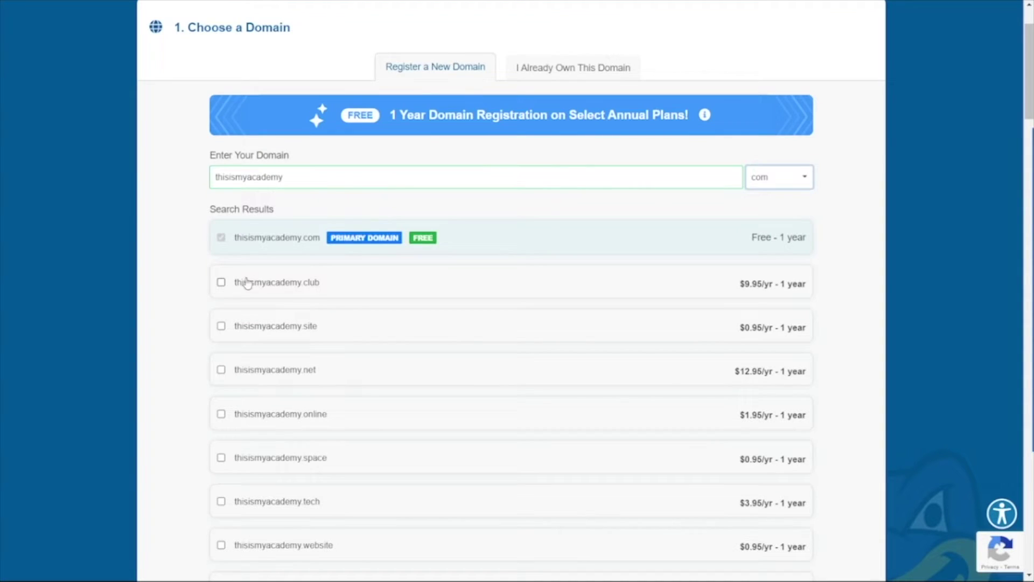
mouse_move(249, 334)
scroll(461, 210, "down", 8)
scroll(461, 210, "down", 3)
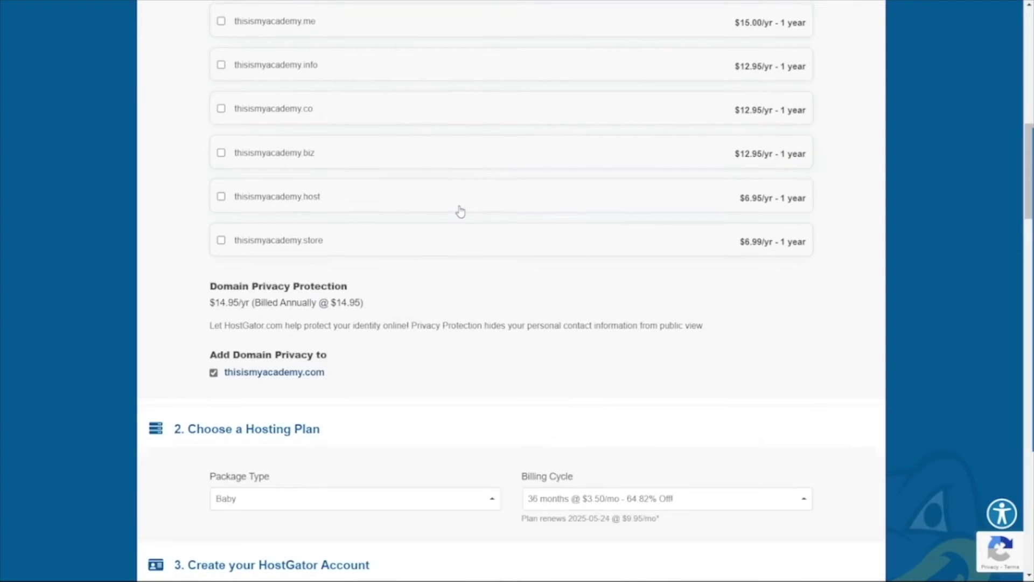
scroll(461, 210, "down", 2)
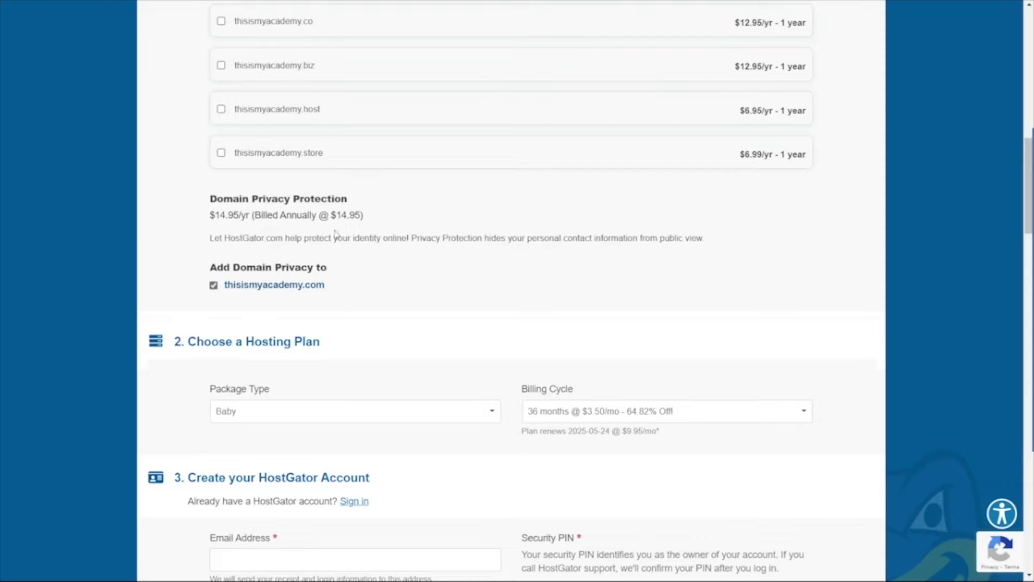
scroll(389, 212, "down", 2)
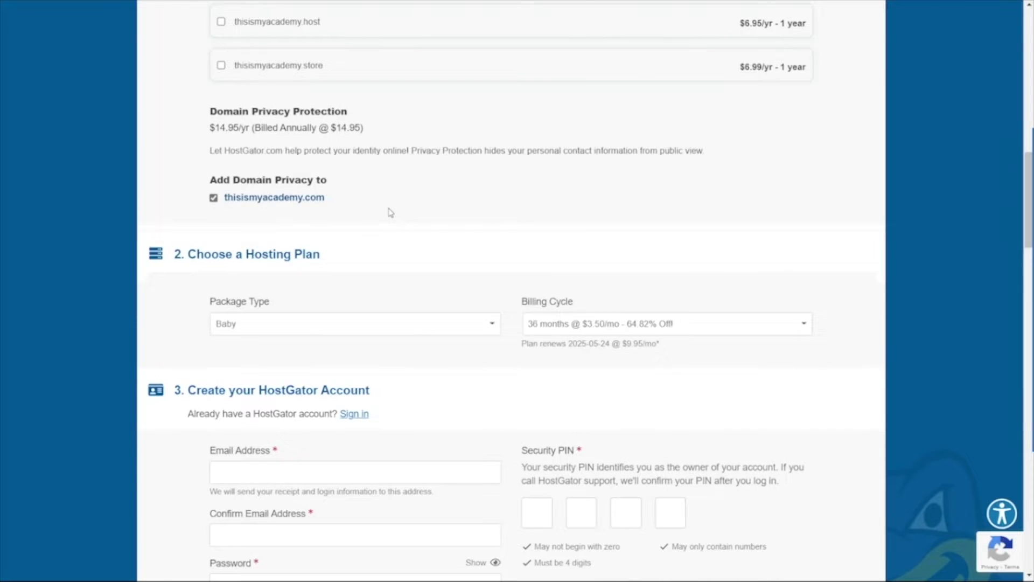
Step: Switch the package type to Business, then back to Baby
scroll(391, 212, "down", 2)
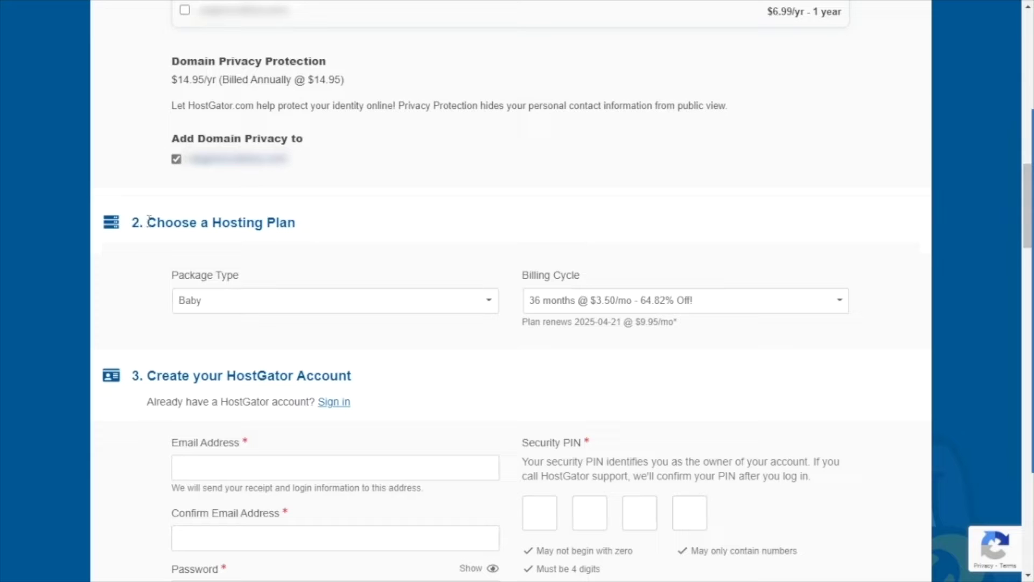
left_click(331, 299)
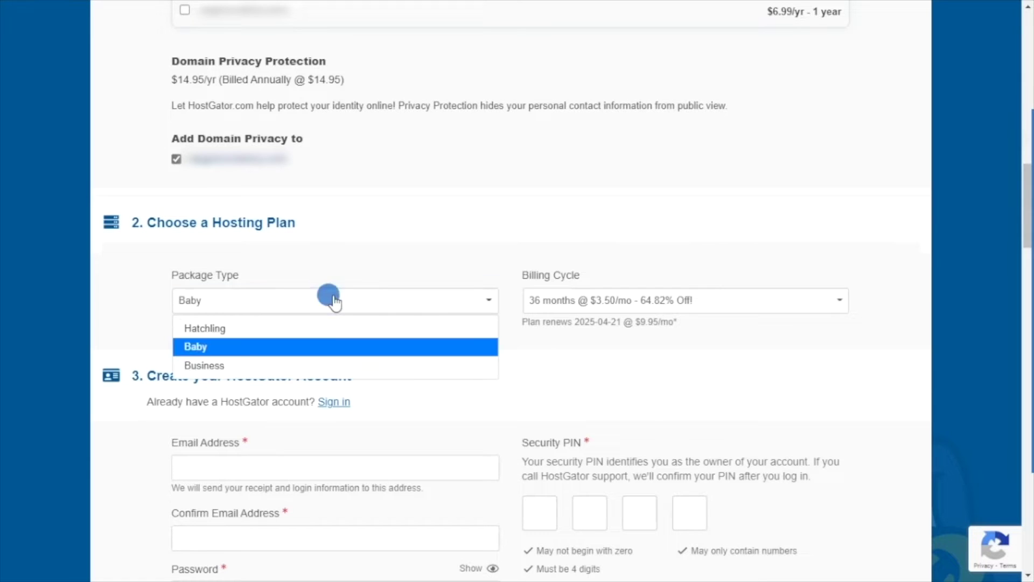
left_click(208, 367)
left_click(211, 312)
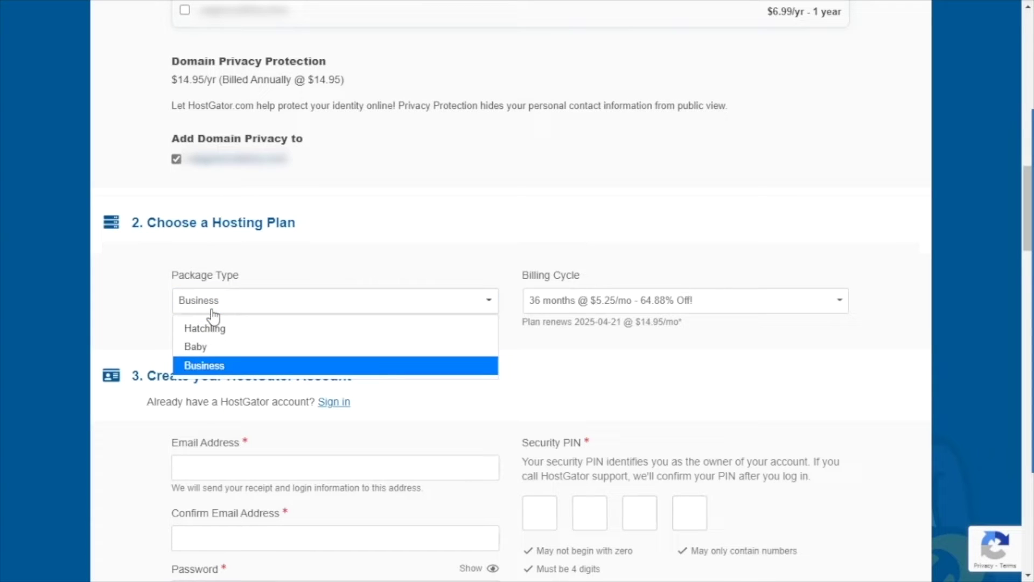
left_click(198, 347)
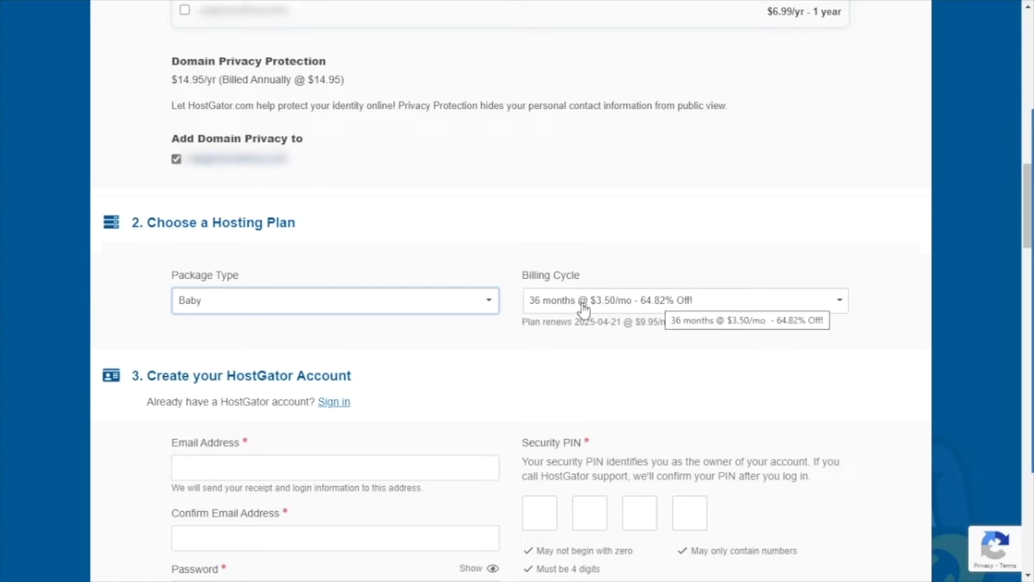
Step: Set the billing cycle to 12 months at $5.00/mo (58.16% off)
left_click(637, 298)
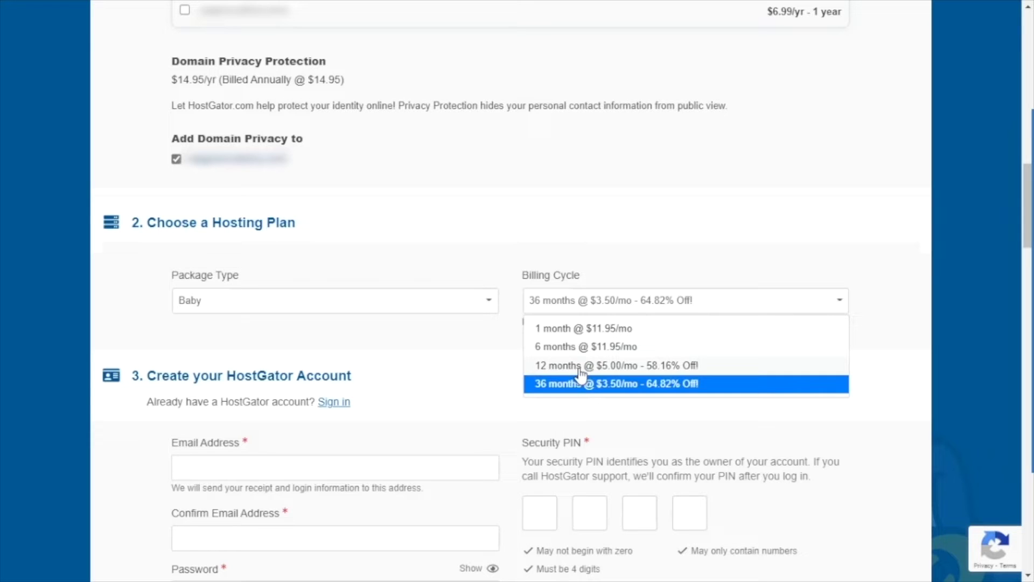
left_click(573, 365)
scroll(495, 360, "down", 5)
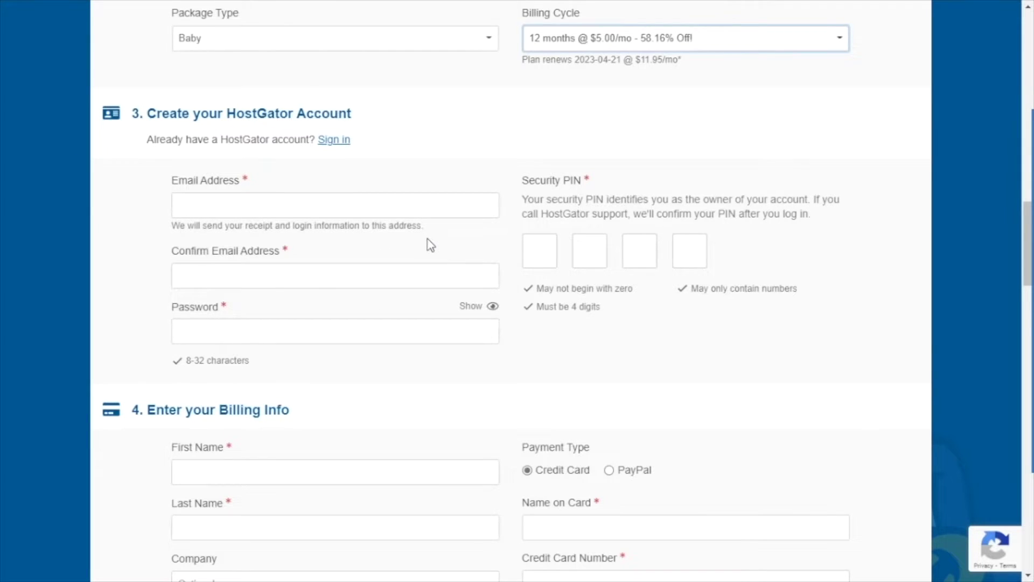
Step: Leave the optional Company field empty and keep United States as the billing country
scroll(428, 244, "down", 2)
scroll(431, 245, "down", 4)
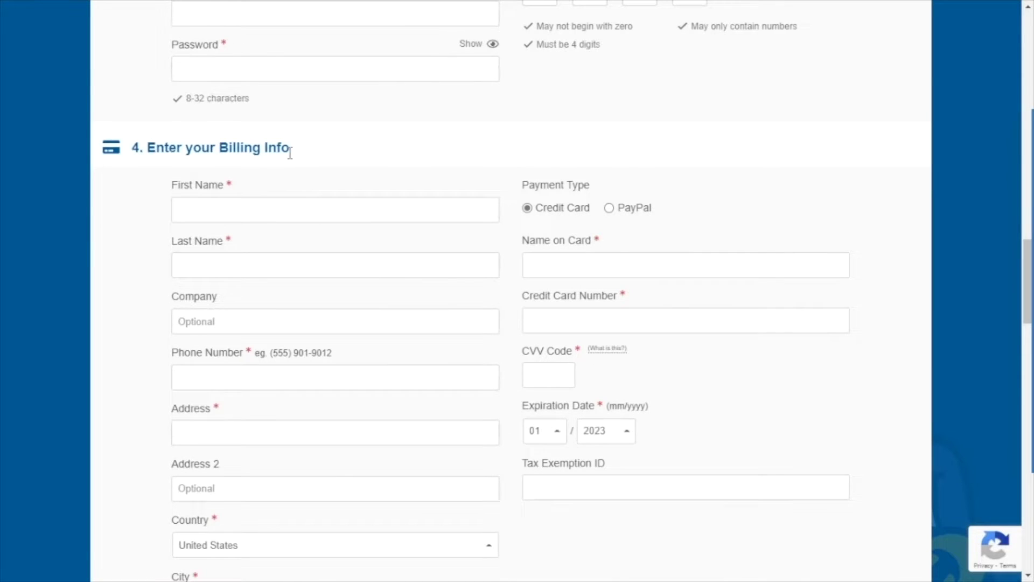
scroll(290, 153, "down", 2)
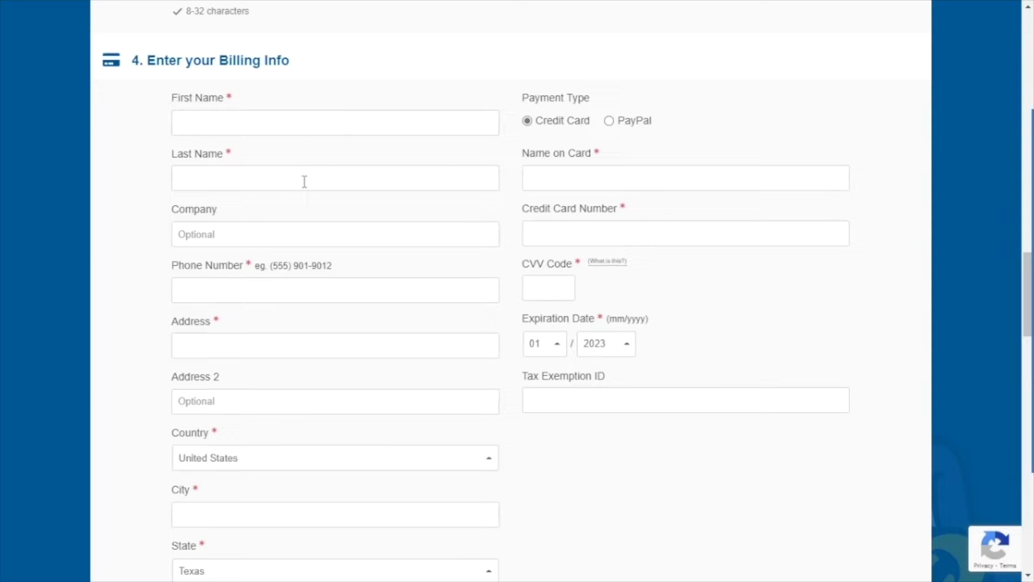
left_click(221, 234)
left_click(134, 203)
scroll(132, 198, "down", 2)
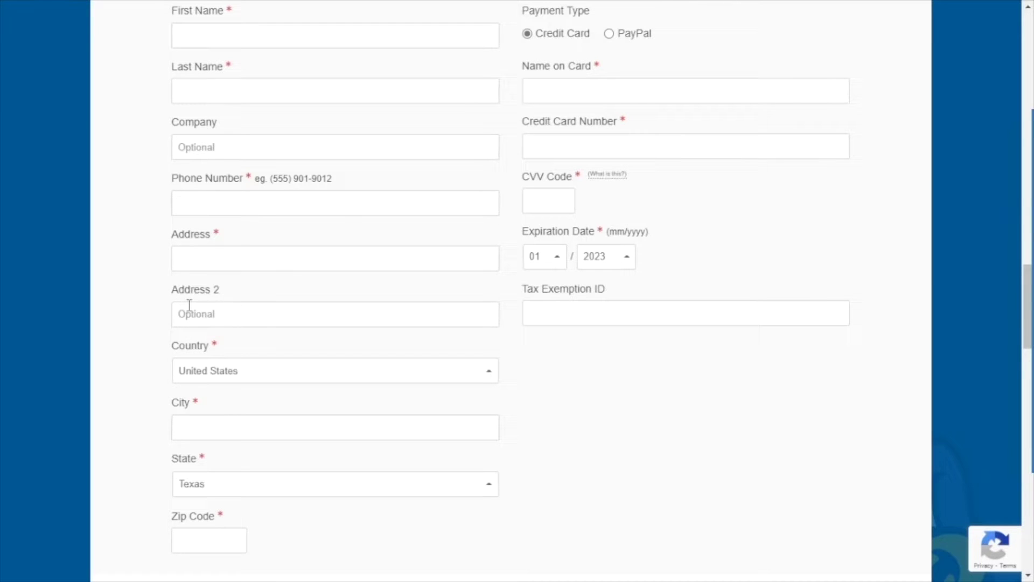
scroll(230, 306, "down", 2)
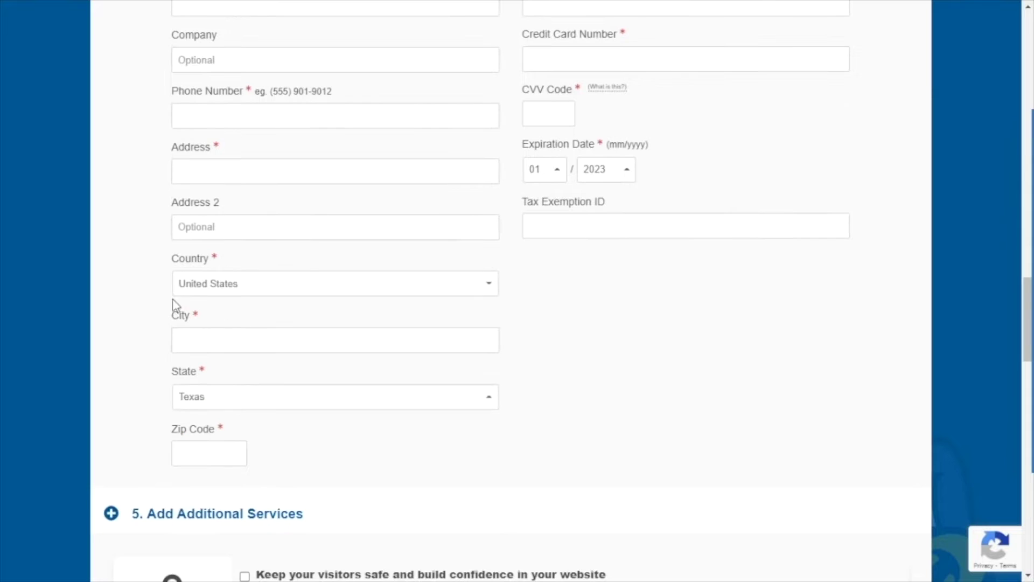
left_click(232, 287)
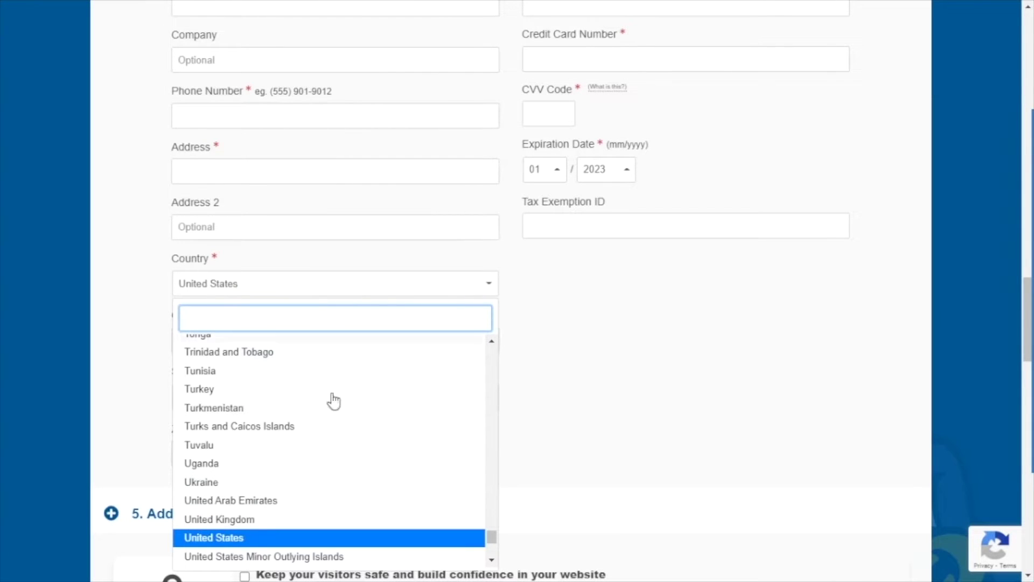
left_click(568, 450)
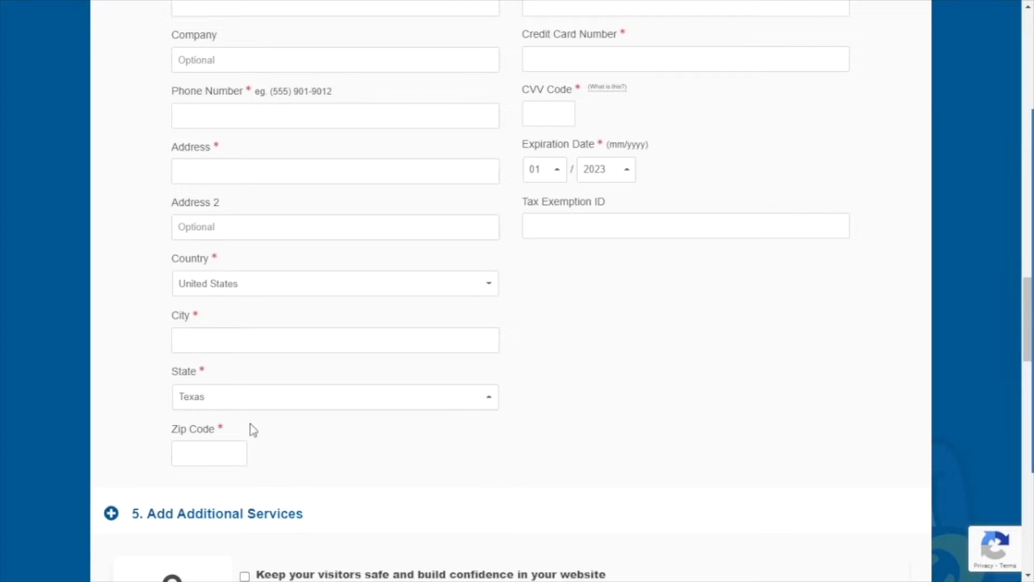
Step: Toggle Payment Type to PayPal and back to Credit Card, then scroll to the add-ons
scroll(325, 429, "up", 3)
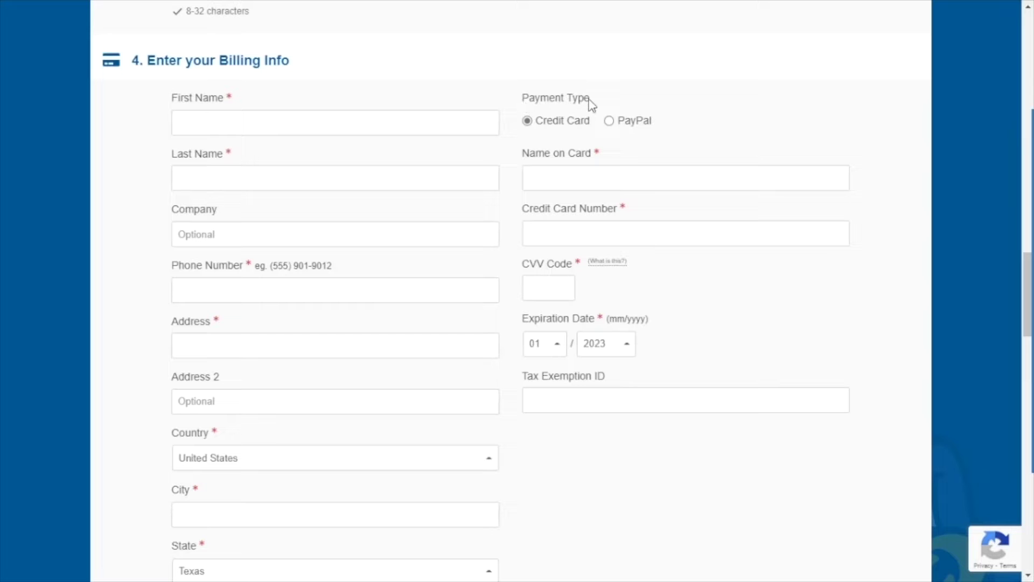
left_click(618, 120)
left_click(534, 119)
mouse_move(610, 264)
scroll(564, 433, "down", 10)
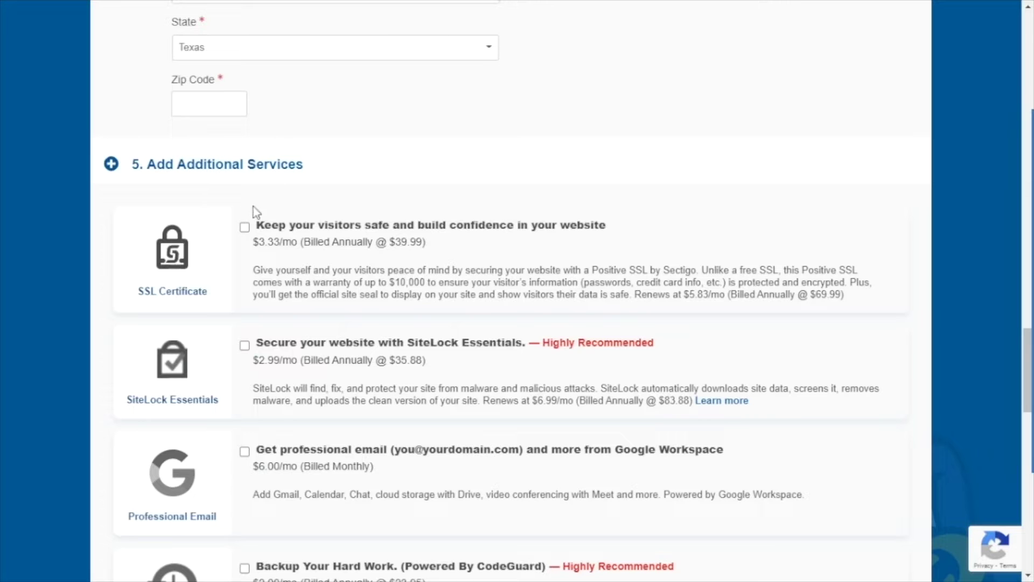
scroll(291, 224, "down", 8)
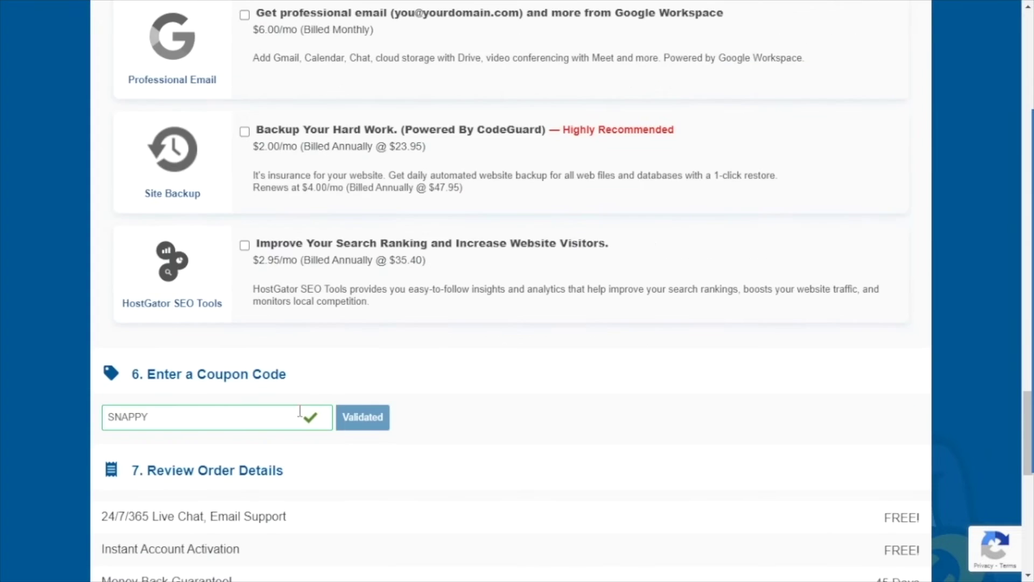
scroll(300, 411, "up", 6)
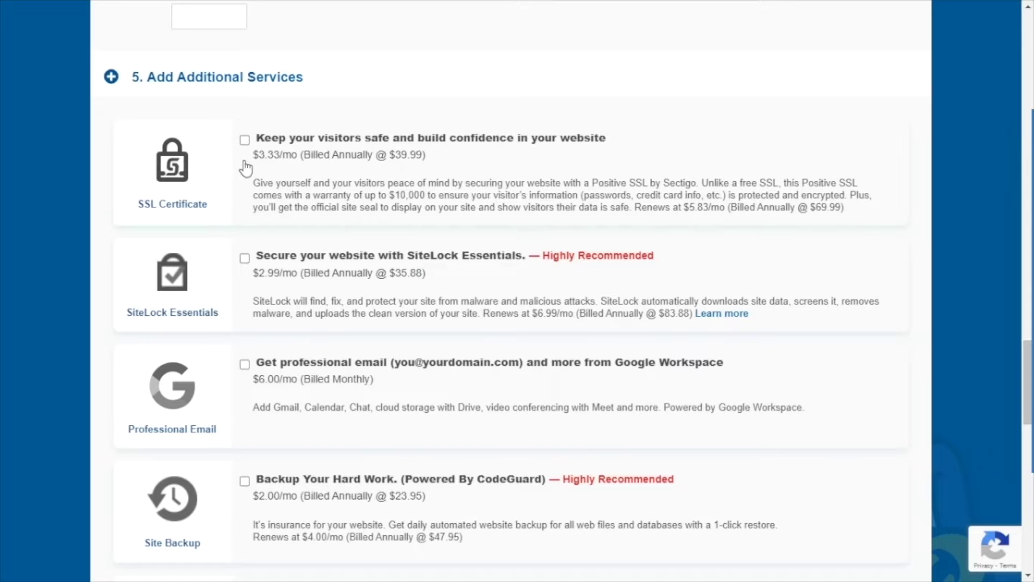
left_click(264, 160)
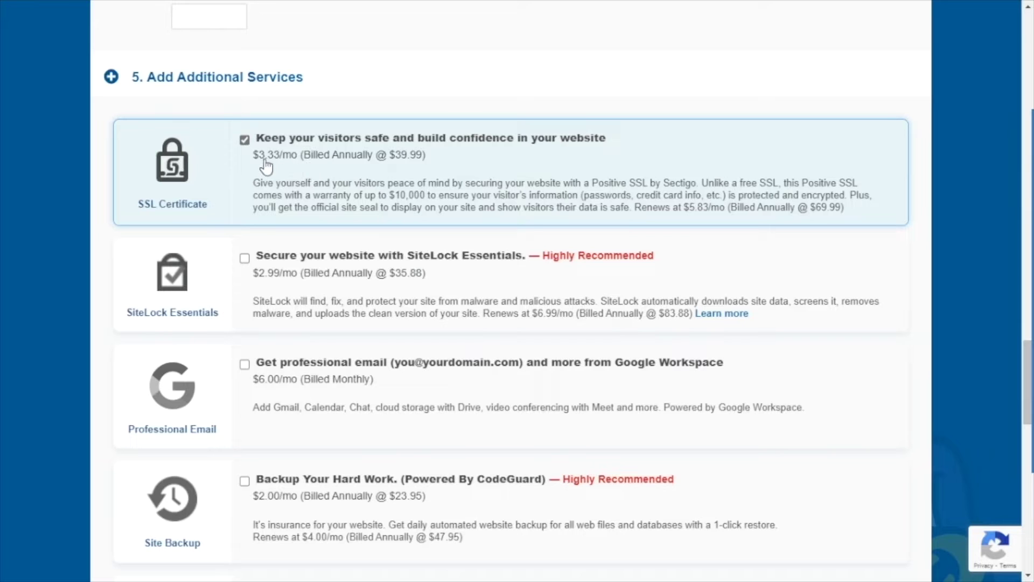
left_click(267, 168)
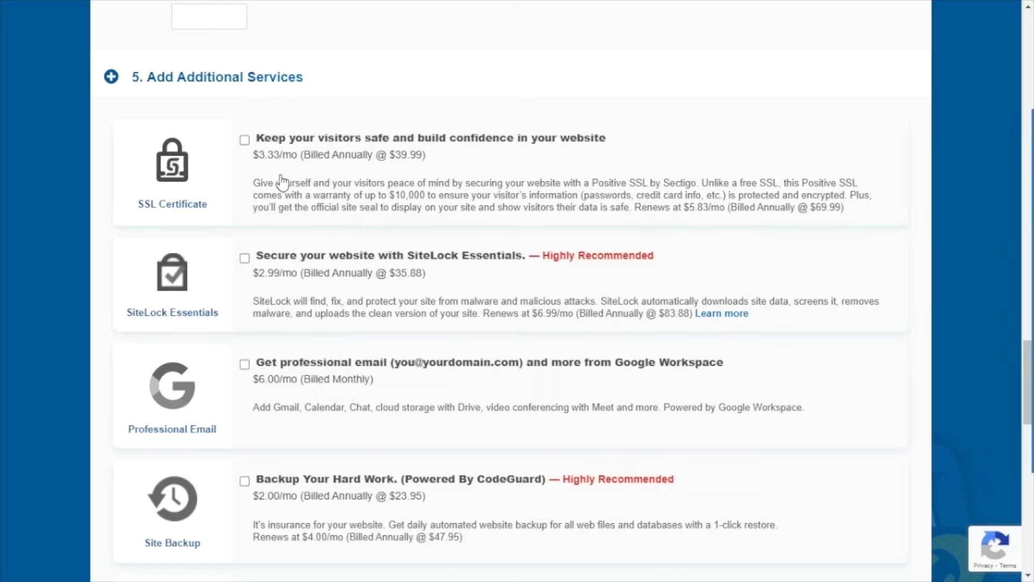
left_click(245, 141)
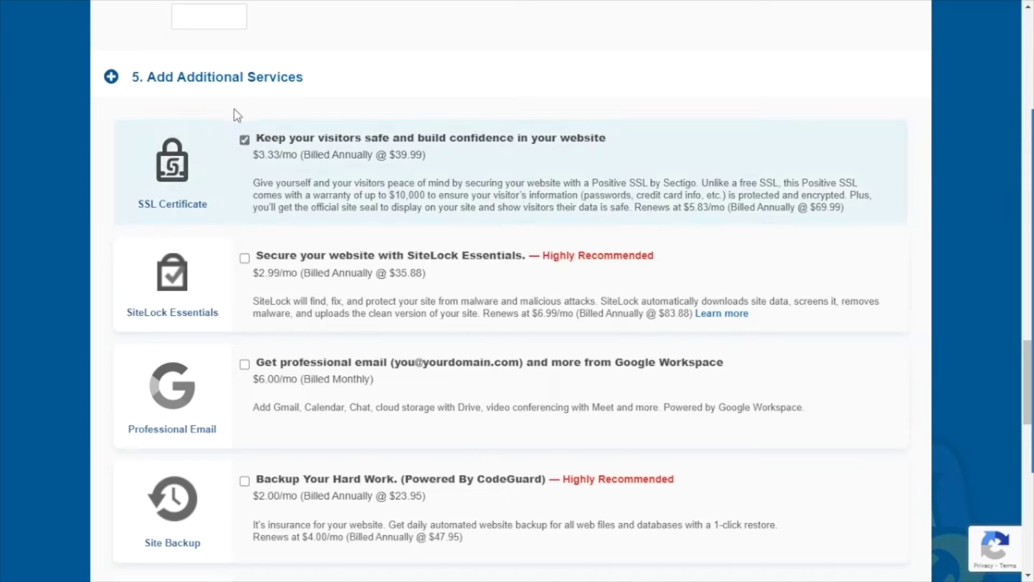
left_click(245, 140)
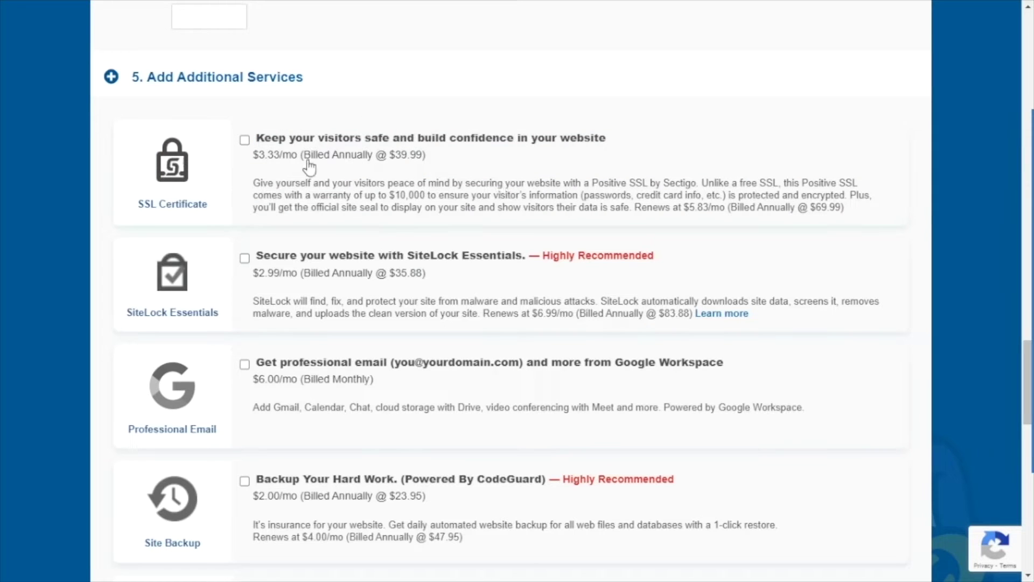
scroll(469, 167, "down", 2)
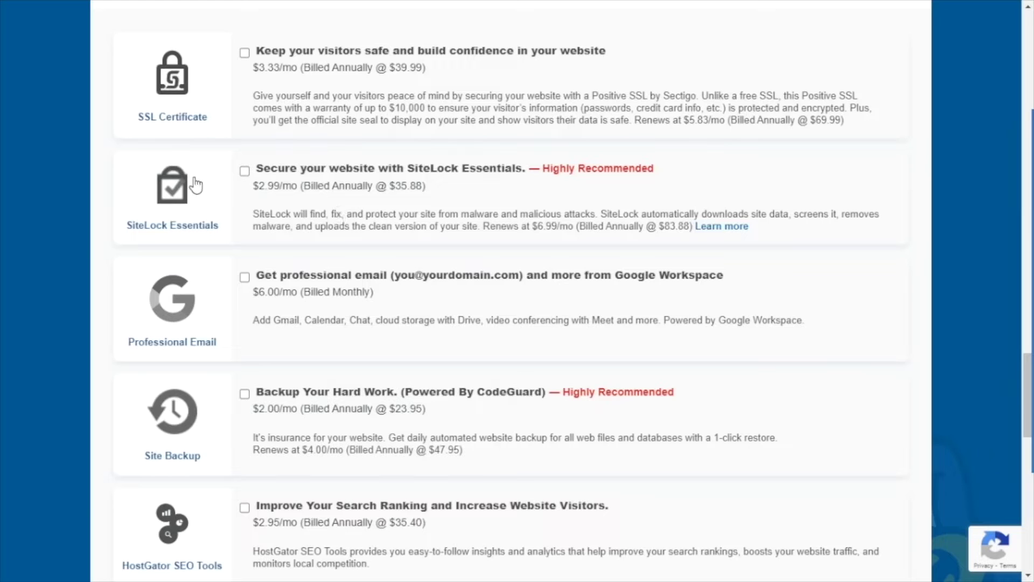
Step: Tick SiteLock Essentials at $2.99/mo as the only add-on service
scroll(205, 182, "up", 4)
scroll(478, 245, "down", 4)
left_click(257, 186)
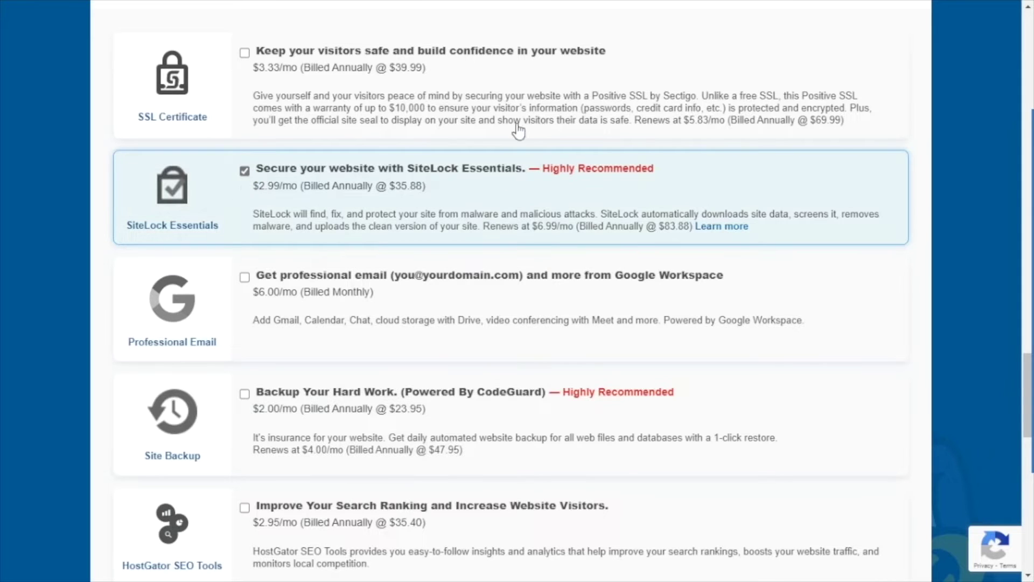
scroll(286, 293, "down", 2)
scroll(277, 272, "up", 3)
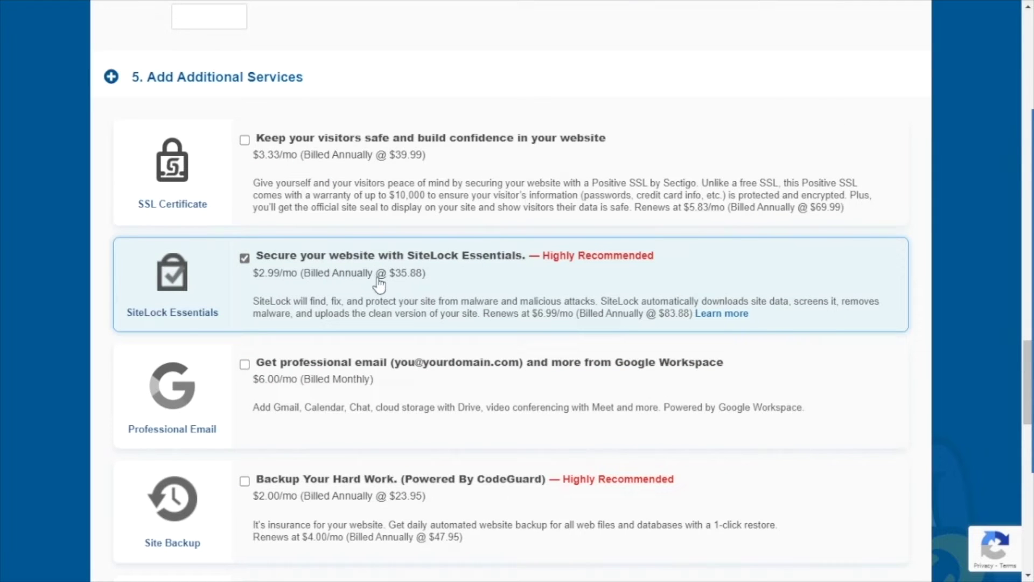
scroll(383, 286, "down", 2)
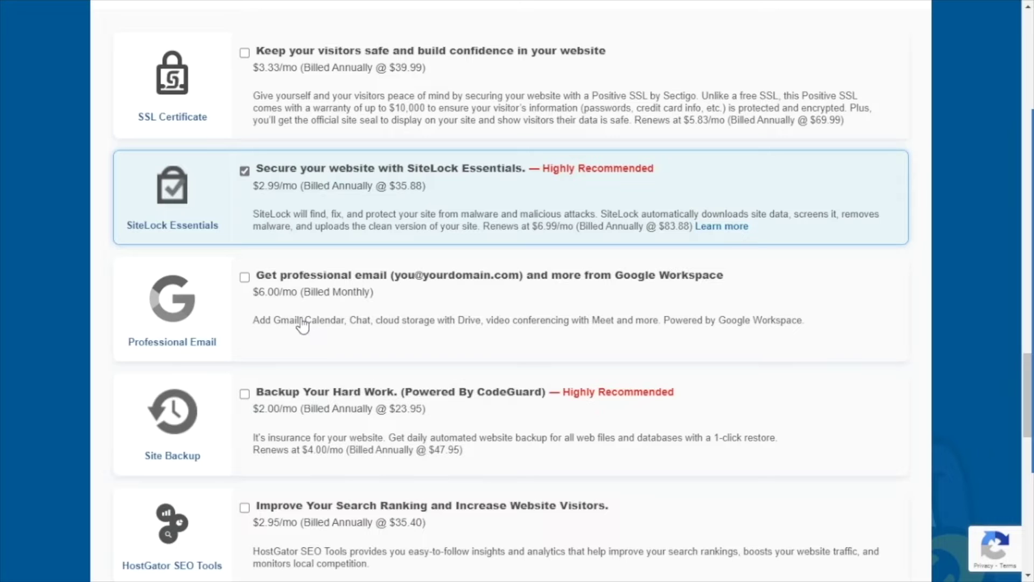
scroll(305, 325, "down", 2)
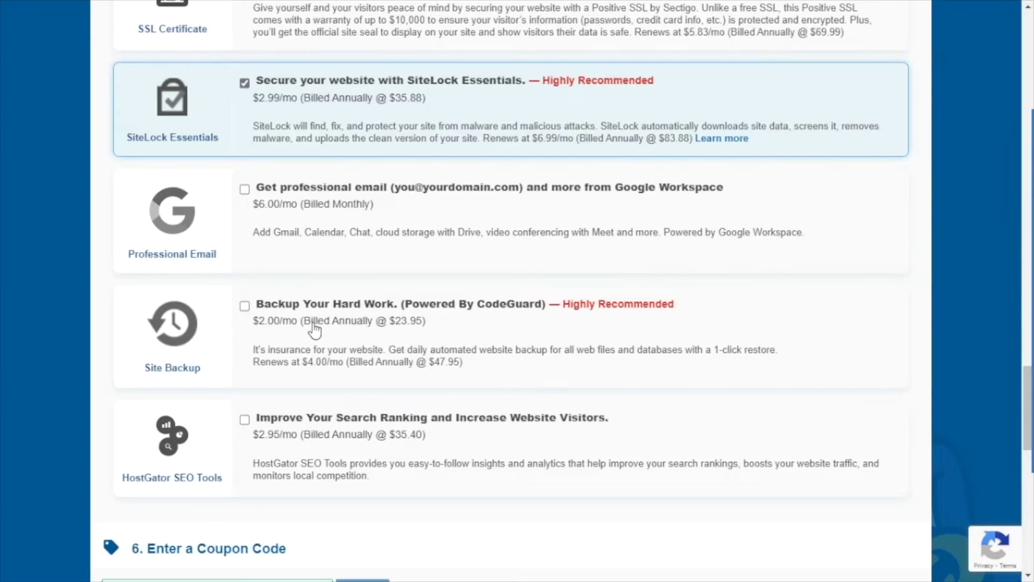
scroll(282, 346, "down", 2)
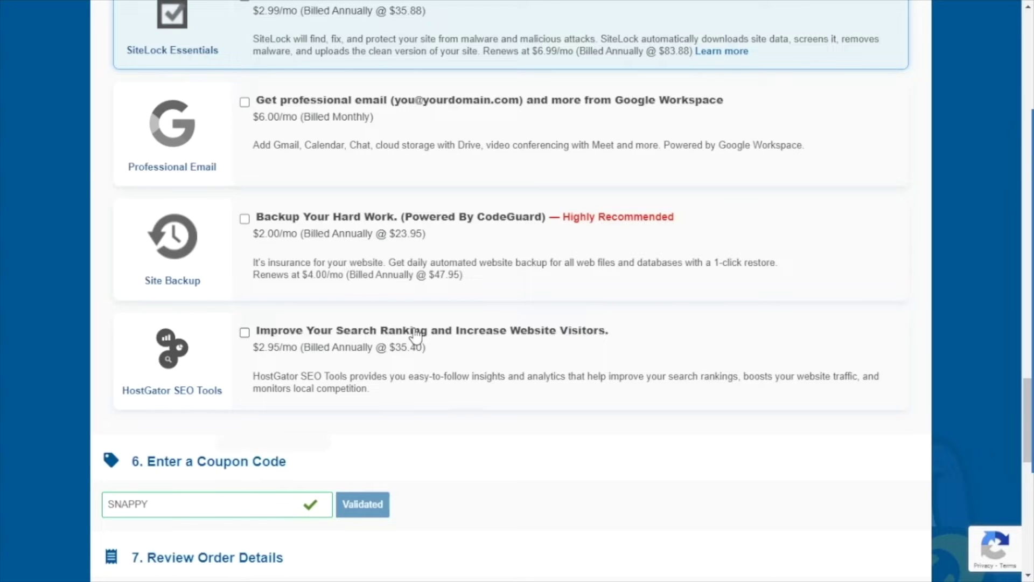
scroll(415, 335, "down", 5)
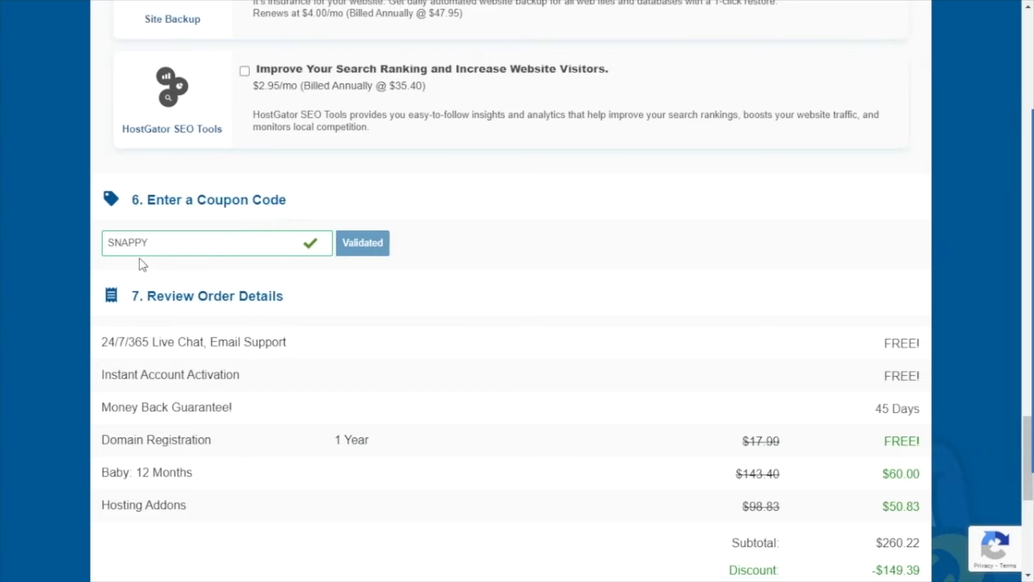
left_click(174, 238)
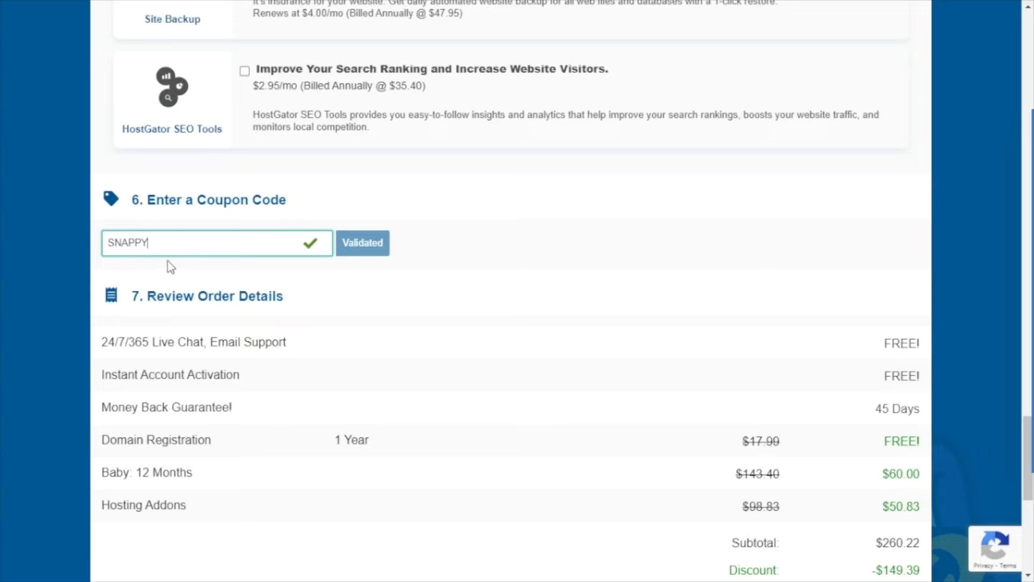
scroll(237, 259, "down", 3)
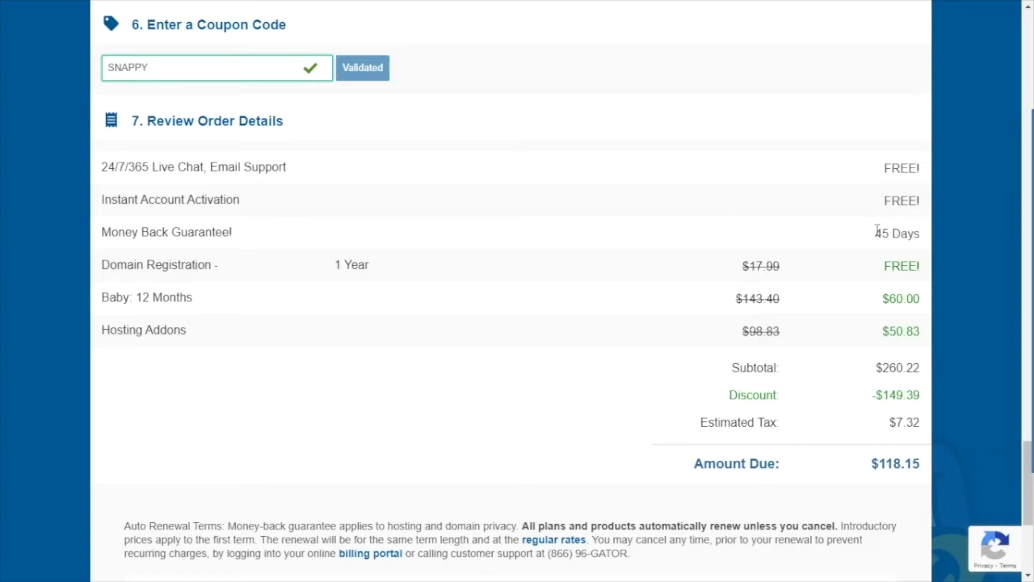
left_click_drag(879, 233, 923, 233)
left_click(769, 228)
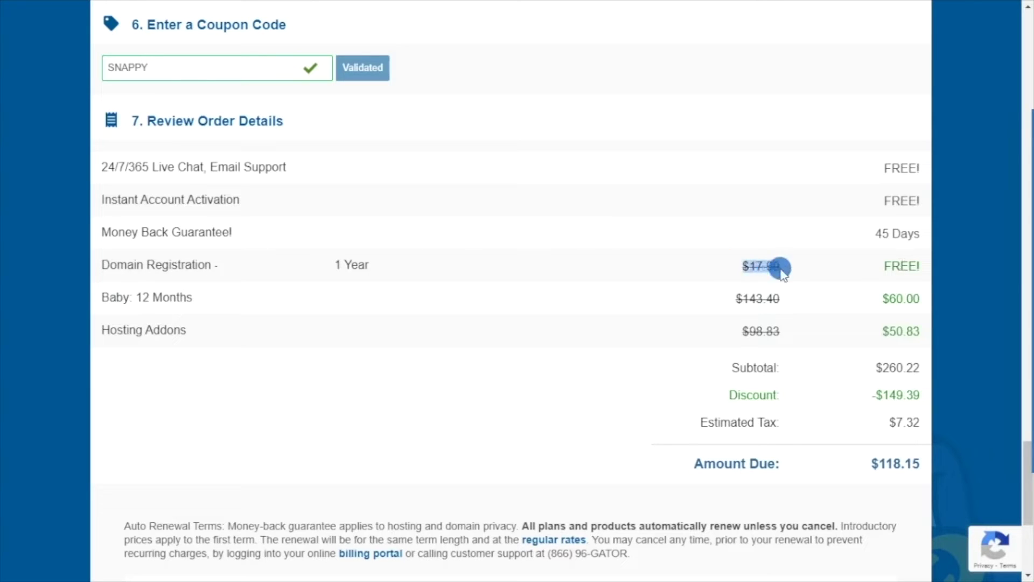
left_click_drag(884, 265, 636, 563)
left_click(506, 310)
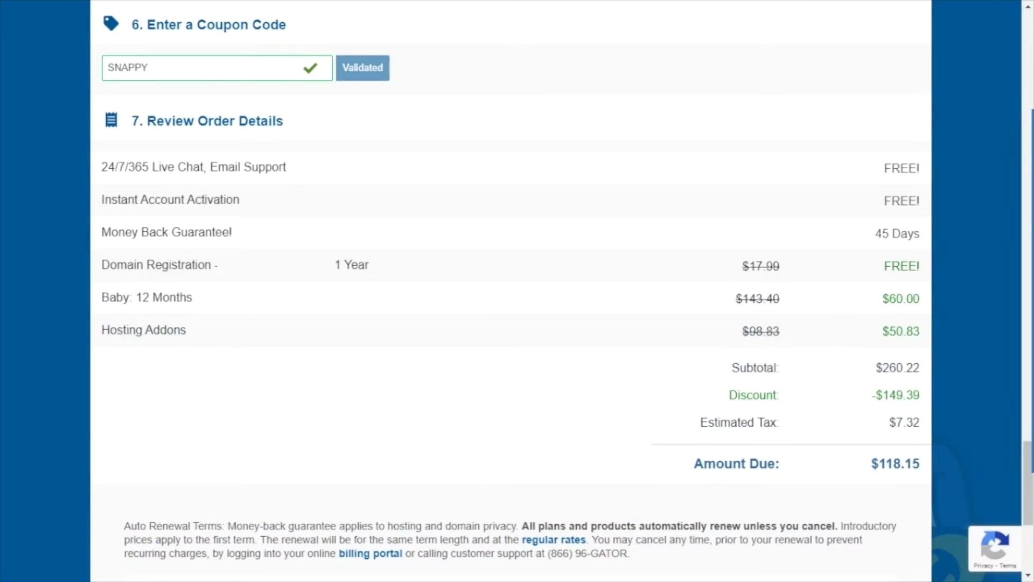
left_click_drag(336, 263, 371, 261)
left_click(360, 285)
left_click_drag(189, 302, 130, 299)
left_click(421, 327)
left_click_drag(892, 330, 919, 333)
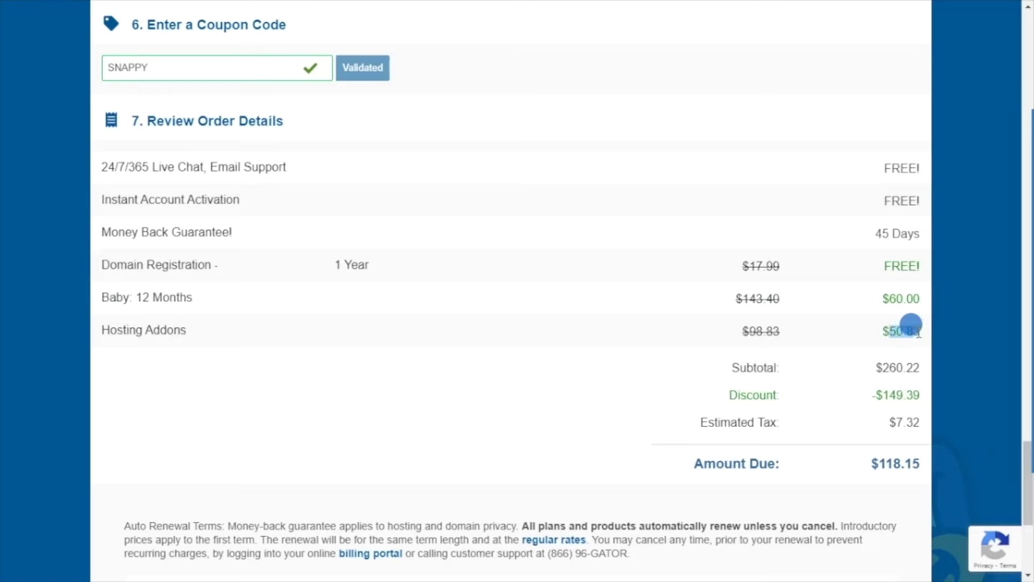
left_click(846, 349)
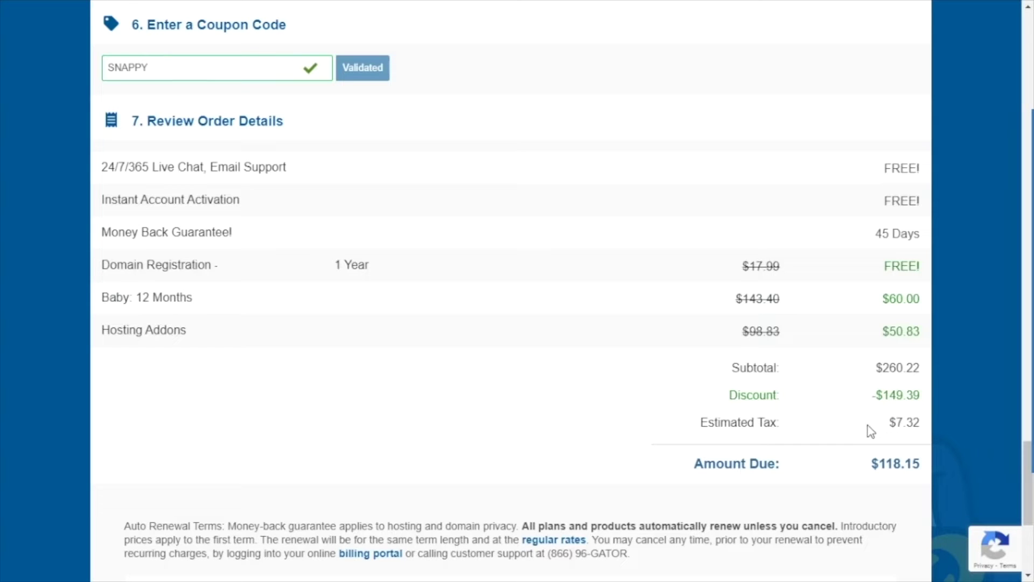
Step: Tick the Auto Renewal Terms, Terms of Service and Privacy Notice agreement checkbox
scroll(899, 418, "down", 5)
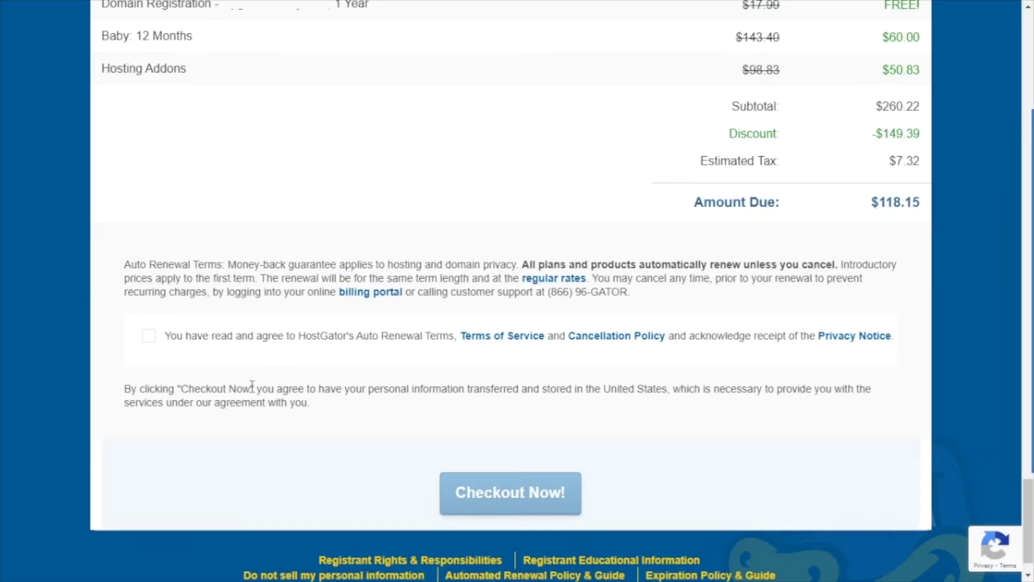
left_click(150, 337)
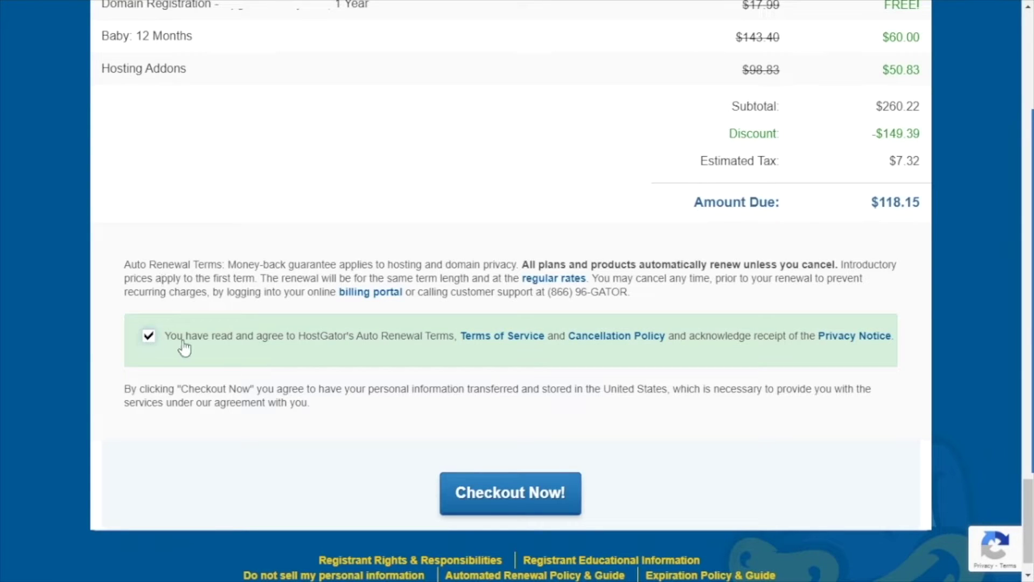
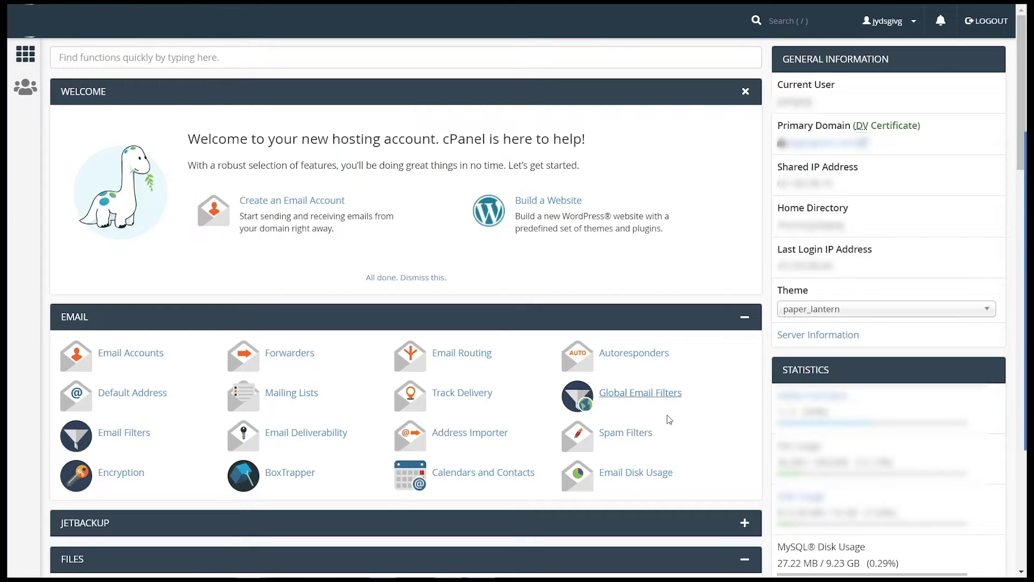
Step: Scroll past the Databases, Domains, Metrics, Security and Software groups to Softaculous Apps Installer
scroll(78, 360, "down", 5)
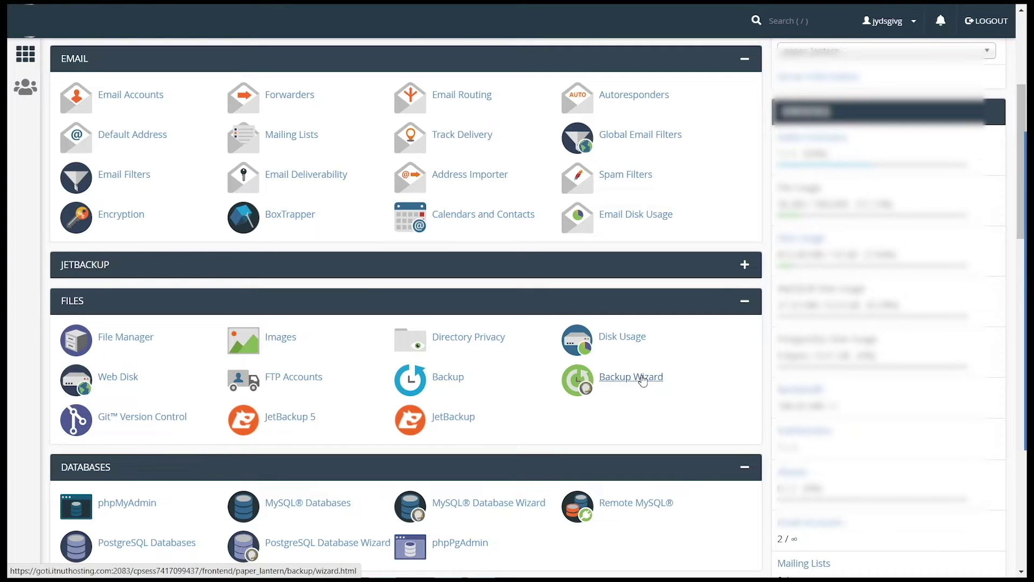
scroll(643, 382, "down", 3)
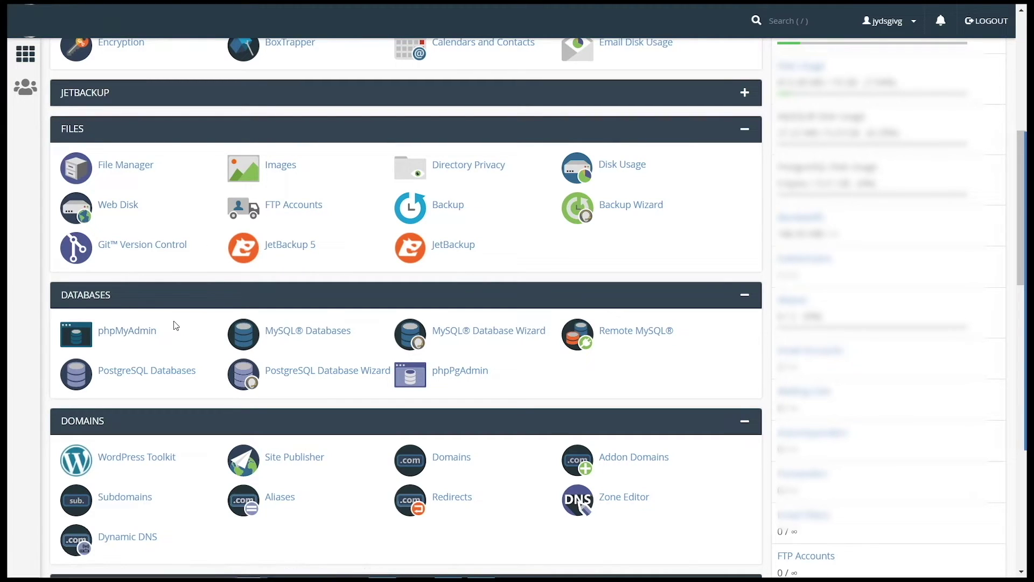
scroll(174, 326, "down", 2)
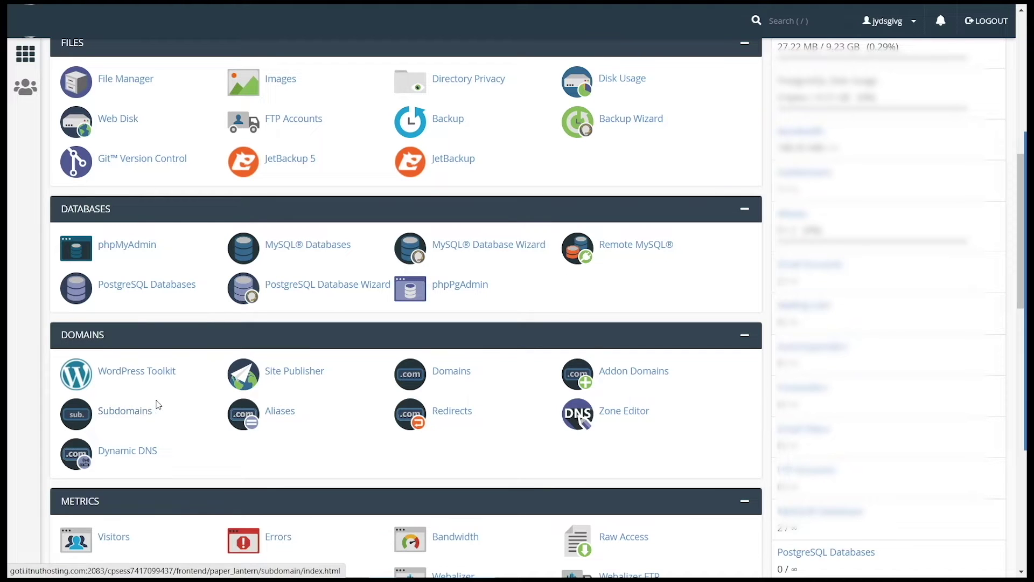
scroll(483, 398, "down", 2)
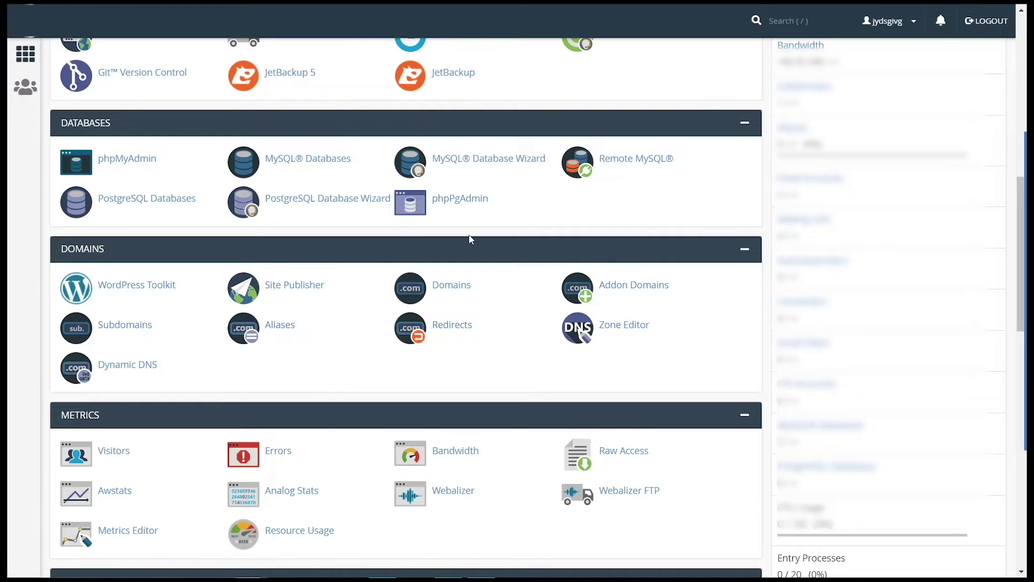
scroll(198, 349, "down", 2)
scroll(183, 425, "down", 4)
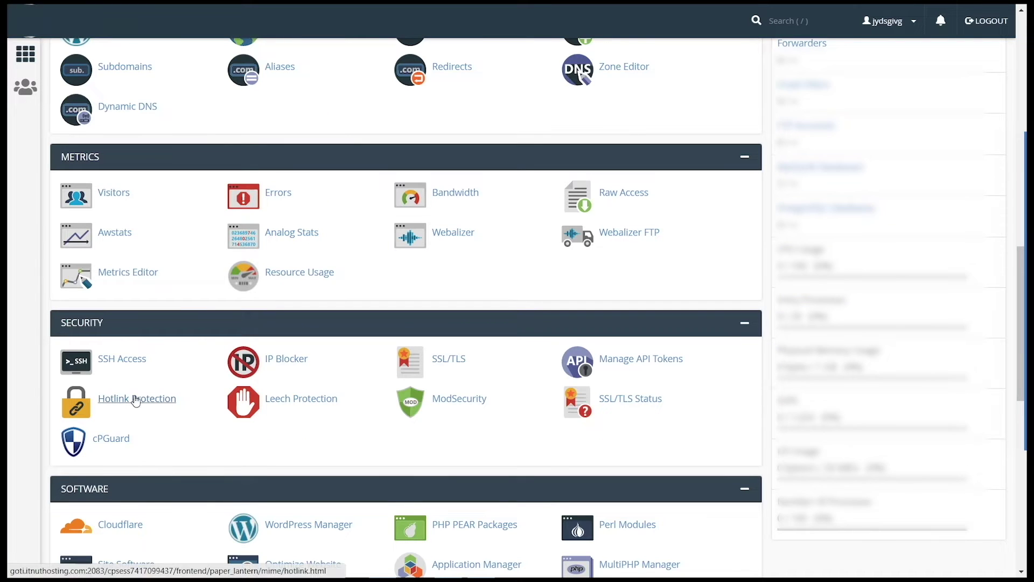
scroll(208, 451, "down", 2)
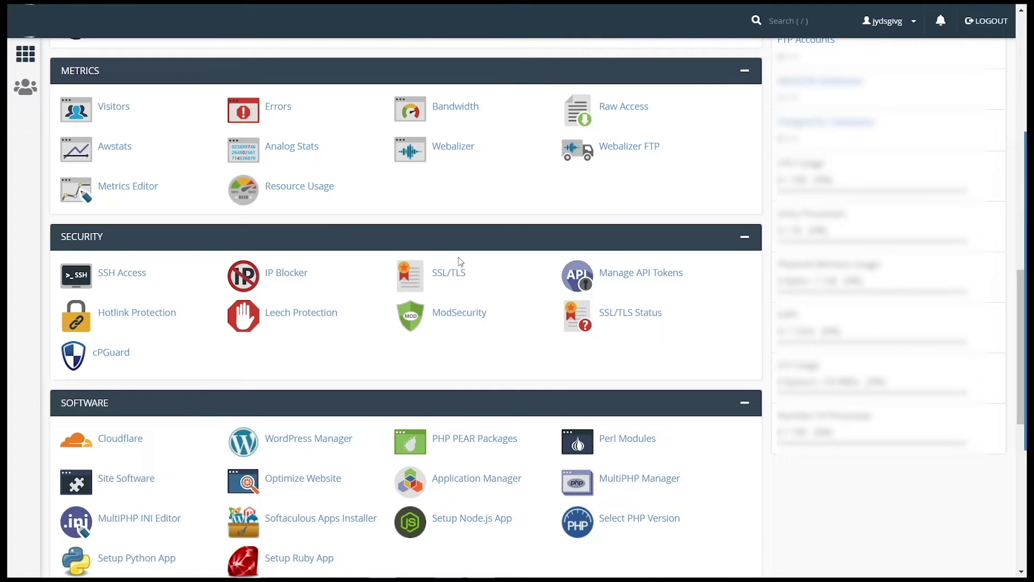
scroll(461, 261, "down", 7)
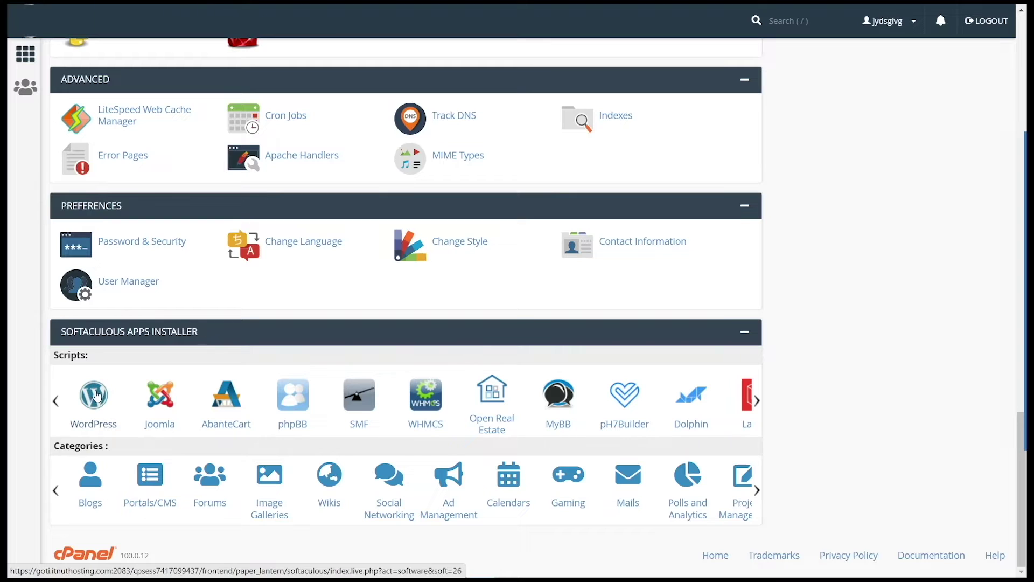
Step: Choose WordPress in Softaculous and open its Install Now form
left_click(96, 395)
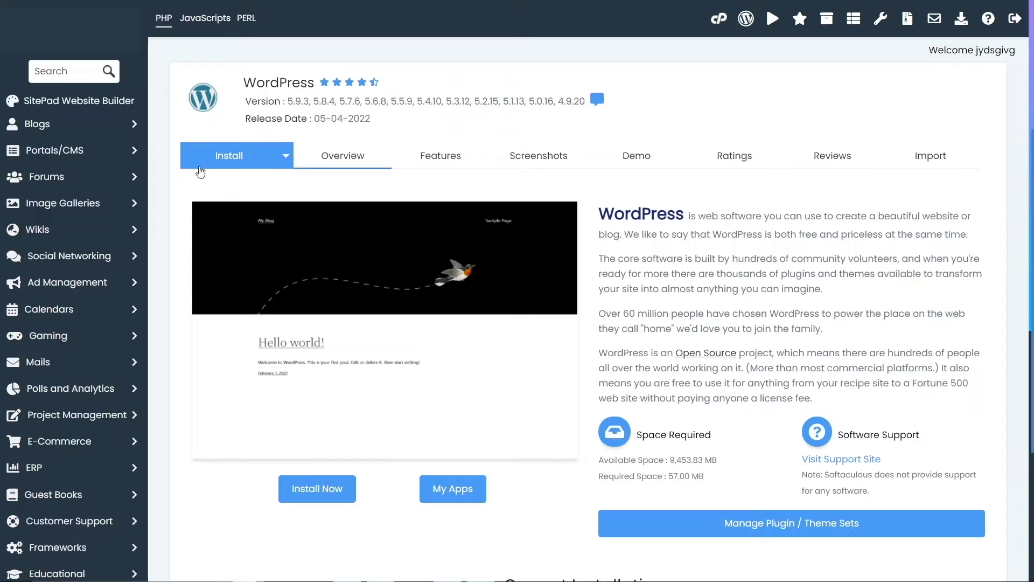
left_click(313, 491)
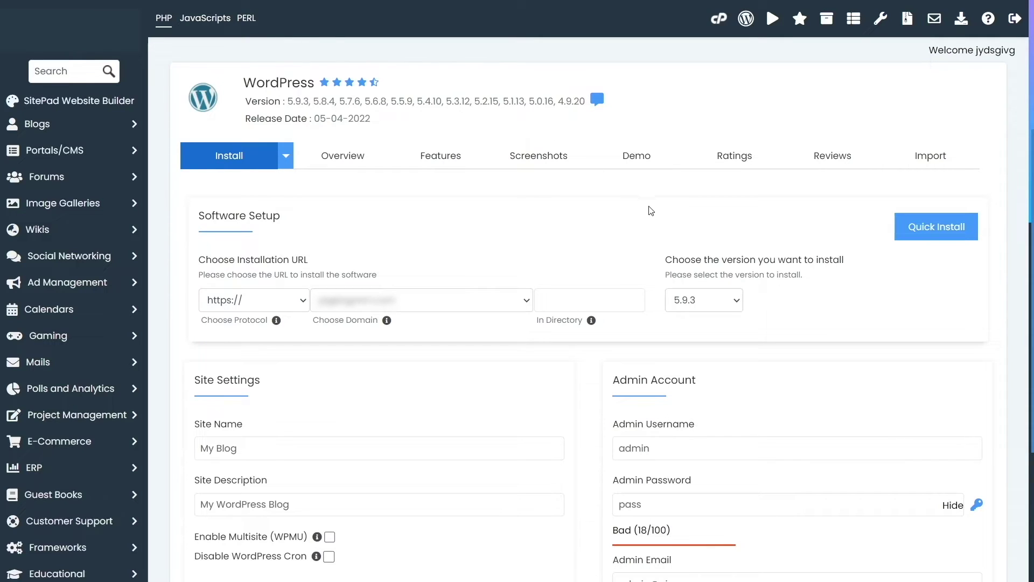
left_click(691, 302)
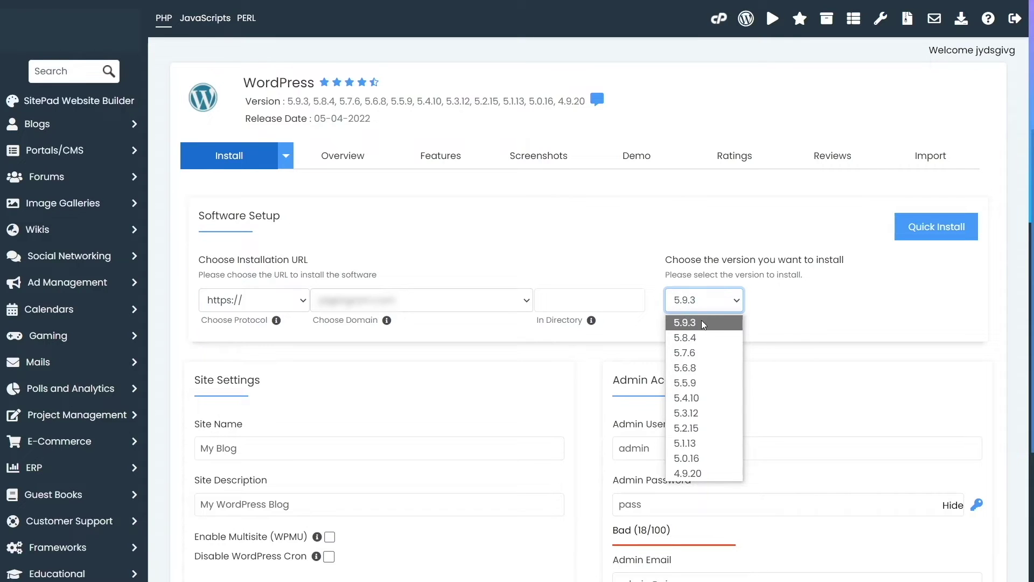
left_click(701, 322)
left_click(685, 308)
left_click(699, 325)
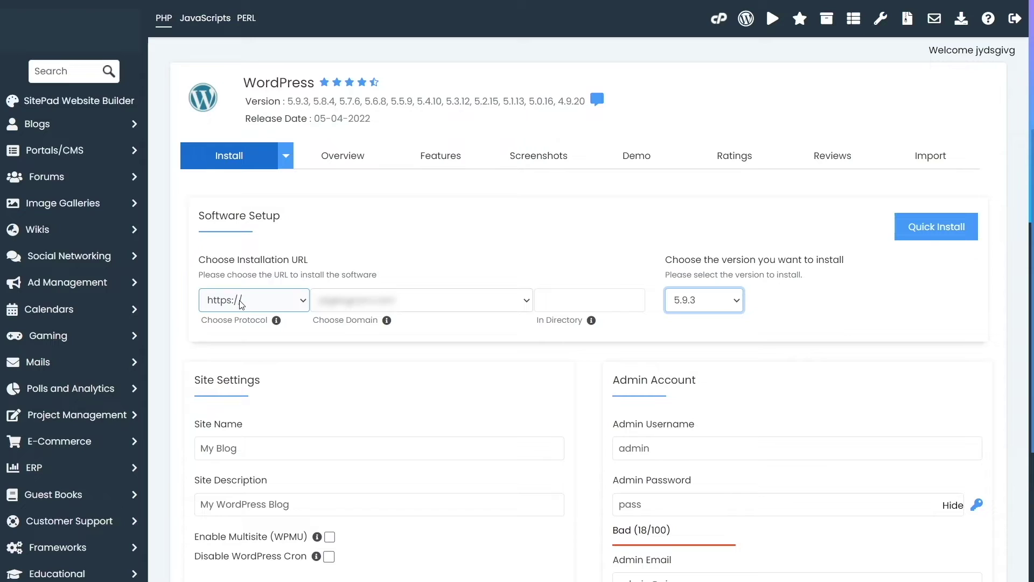
left_click(240, 306)
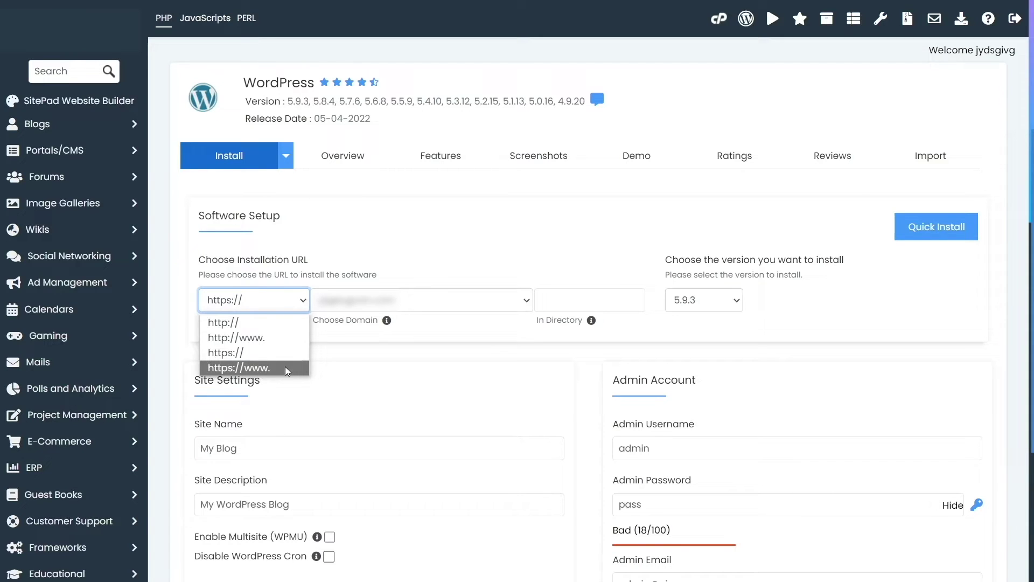
left_click(216, 354)
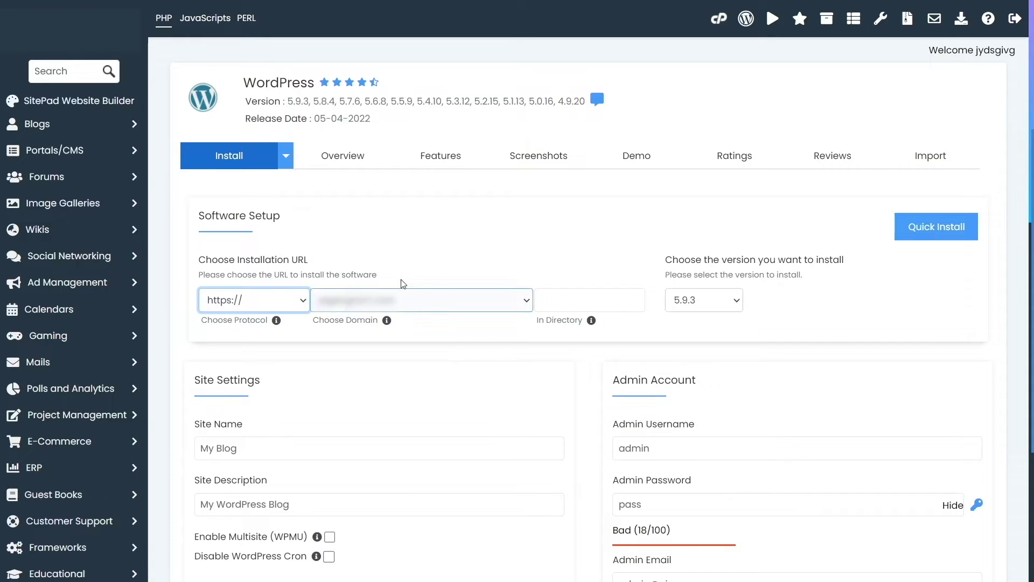
Step: Choose the install domain and delete 'wp' from In Directory to install at the root
left_click(526, 302)
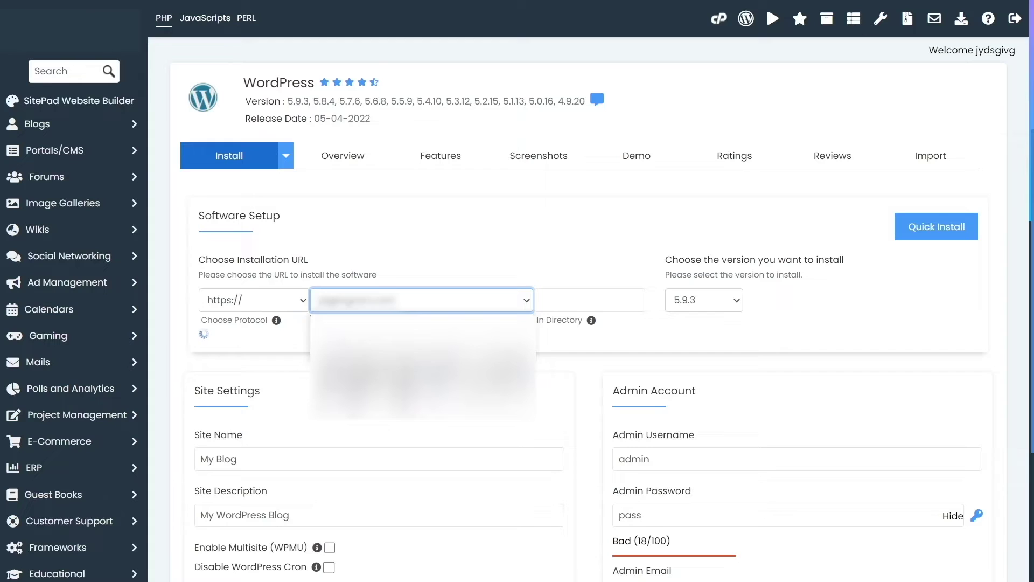
left_click(431, 336)
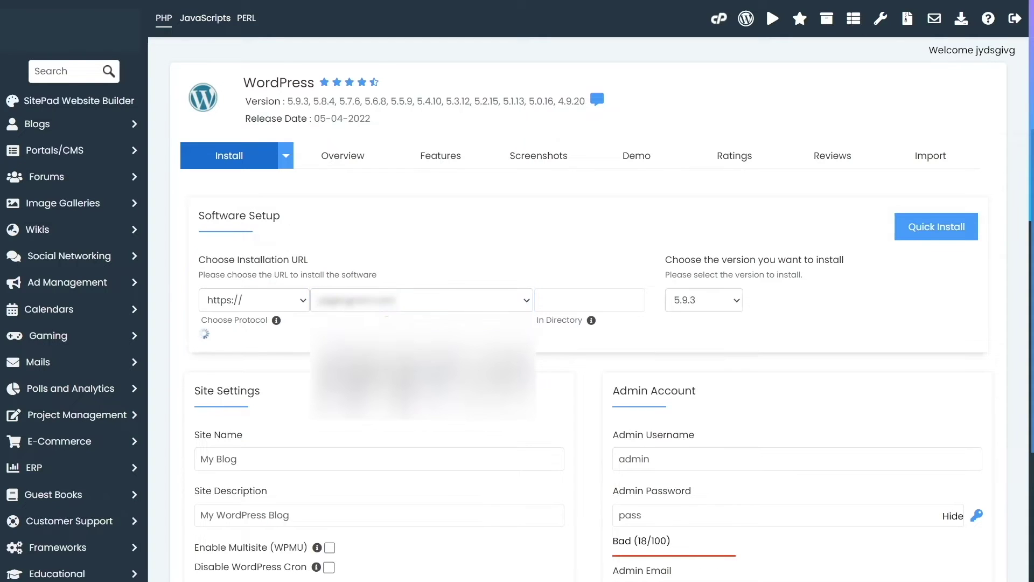
left_click(593, 307)
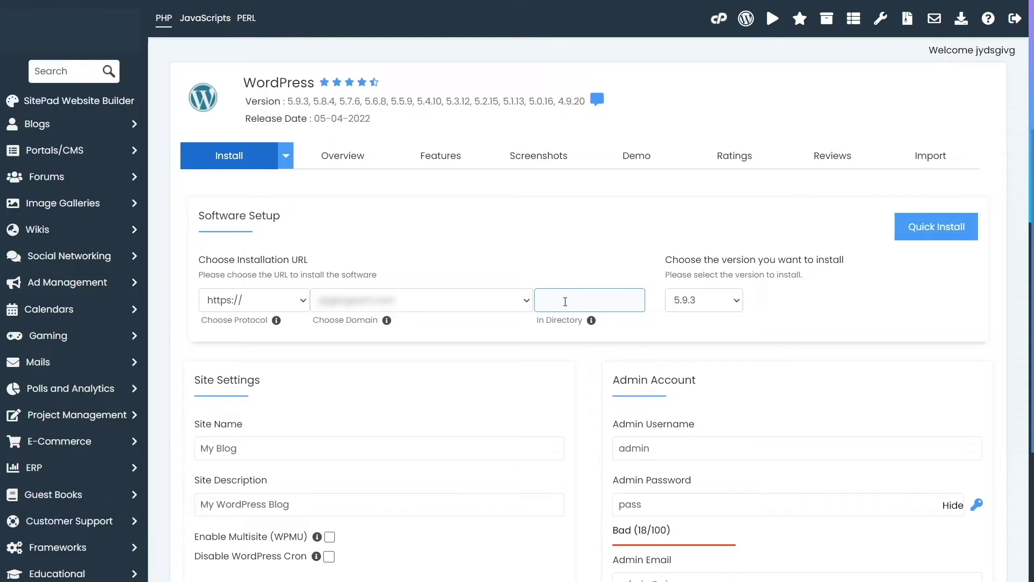
left_click(565, 301)
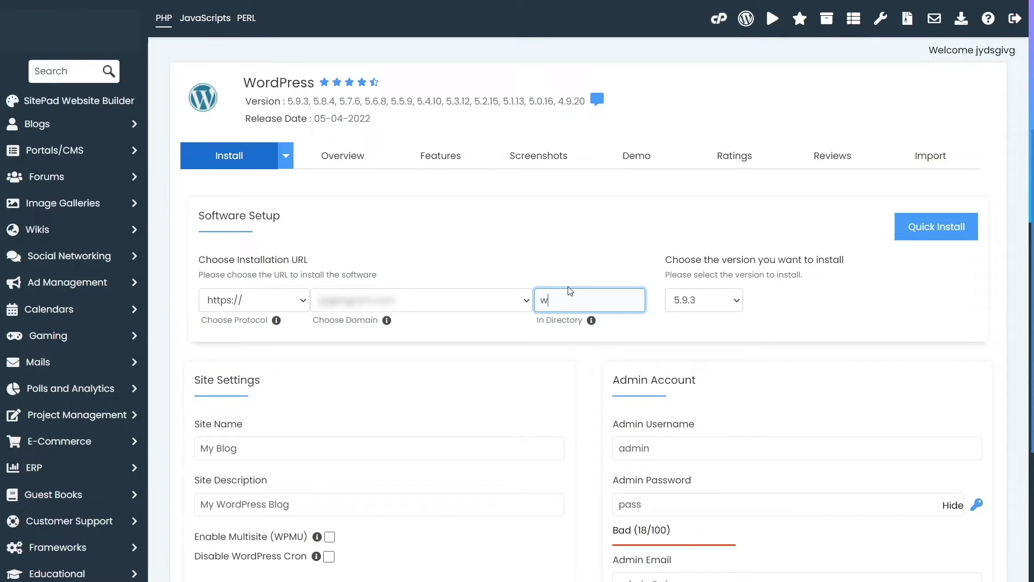
left_click(550, 246)
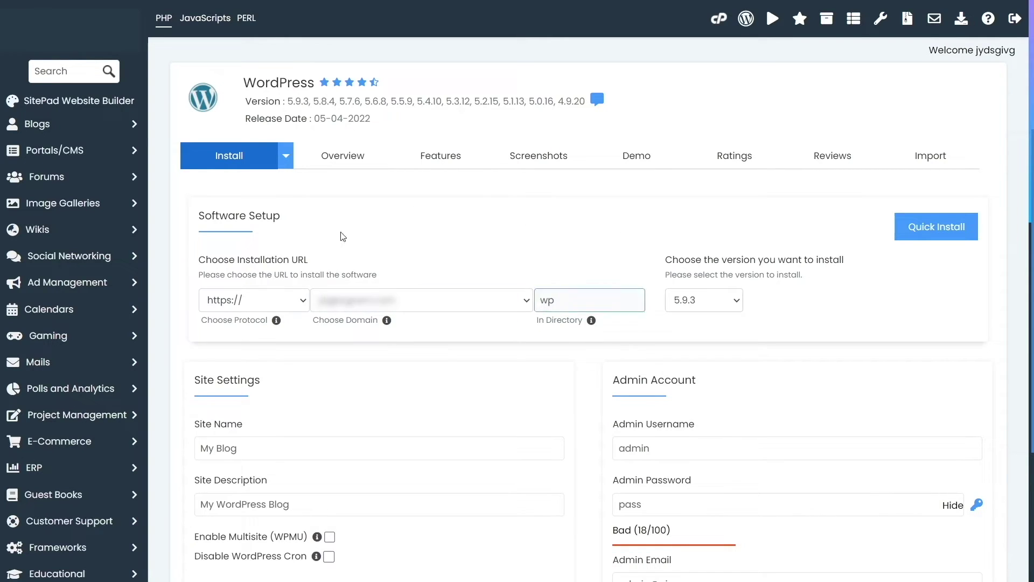
left_click_drag(574, 301, 530, 300)
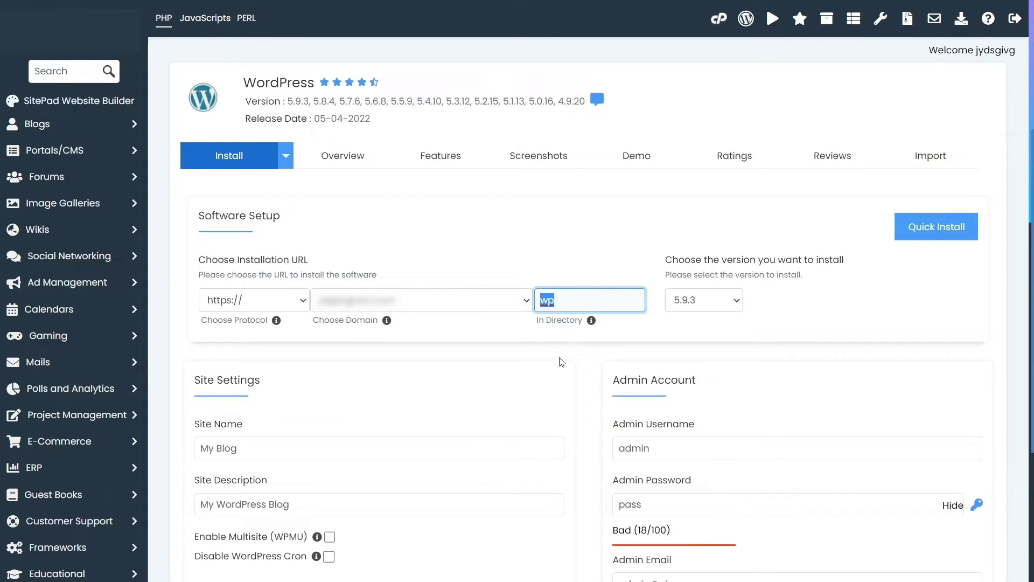
key("BackSpace")
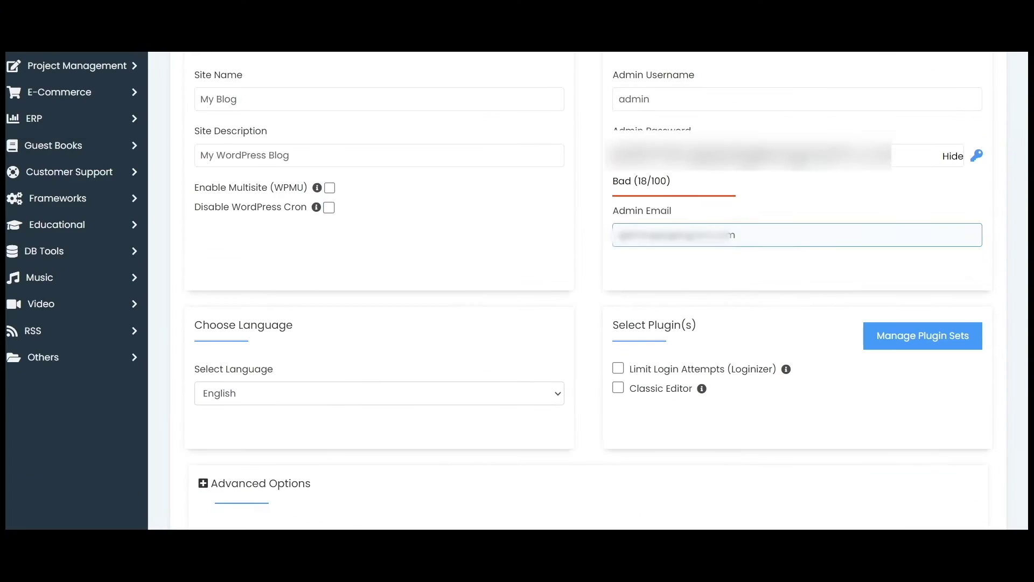
Step: Review the site name 'My Blog' and description 'My WordPress Blog', leaving both unchanged
left_click(369, 74)
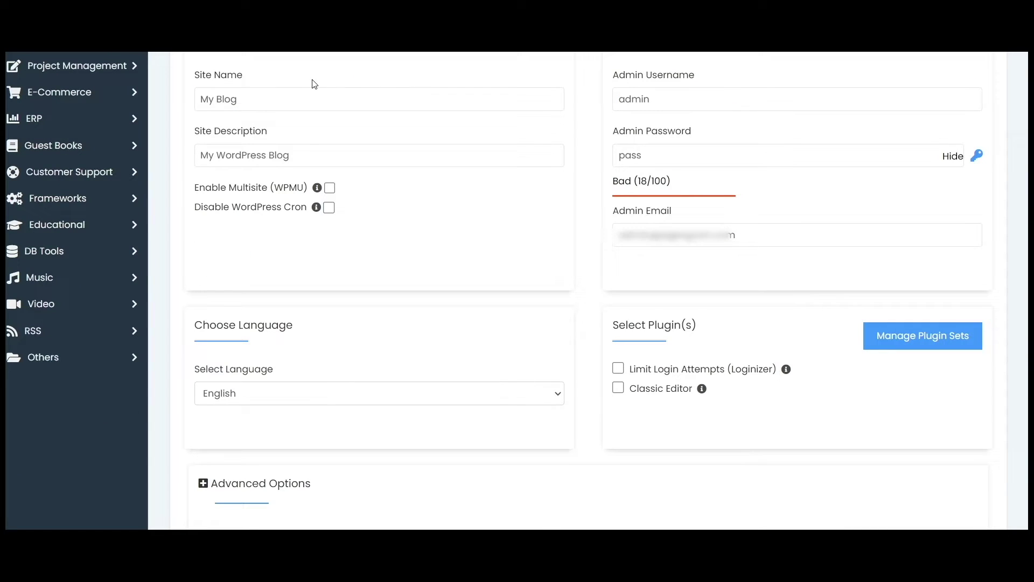
left_click(305, 108)
left_click(250, 103)
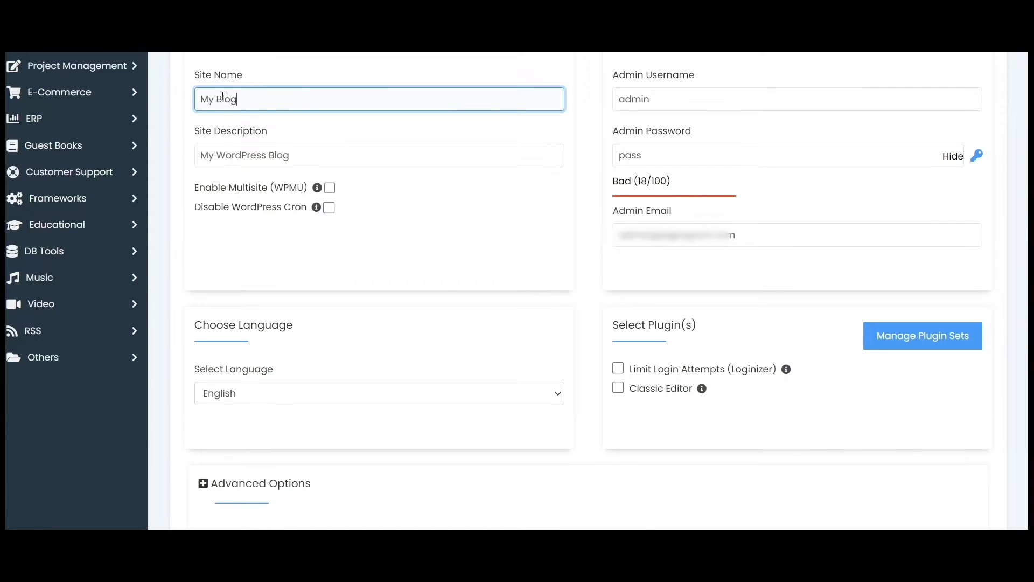
triple_click(201, 94)
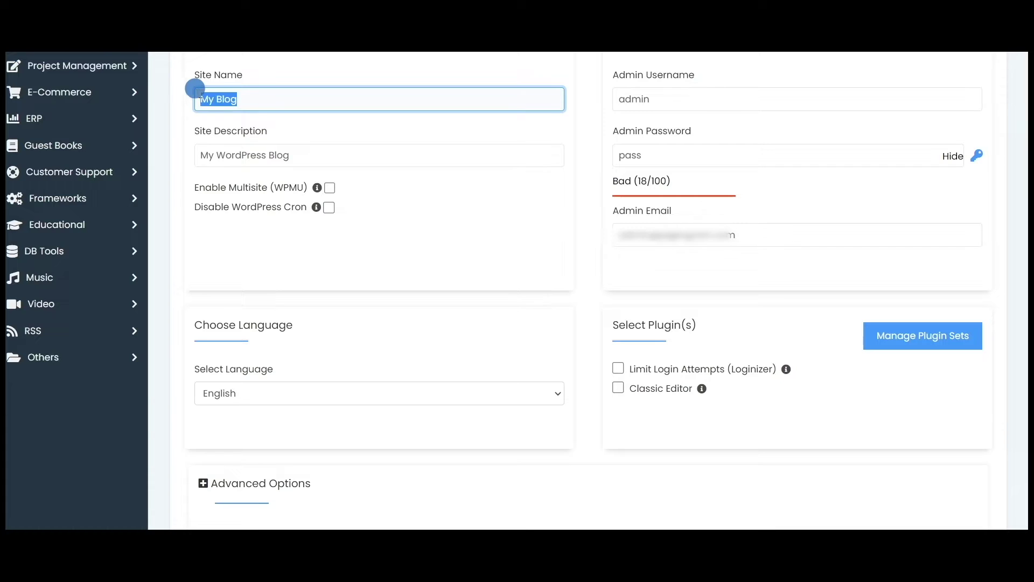
left_click(251, 99)
triple_click(198, 99)
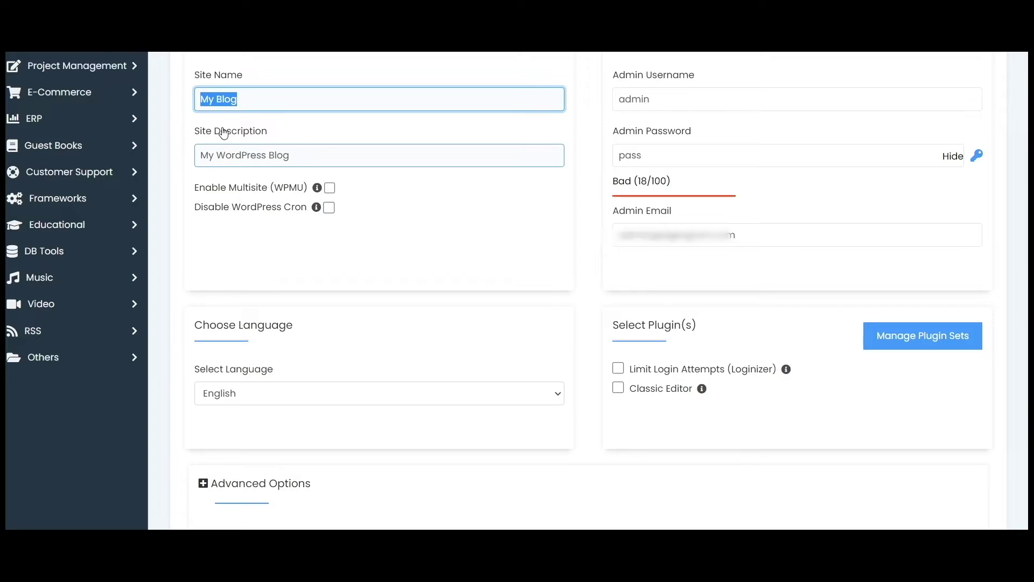
left_click_drag(309, 153, 189, 144)
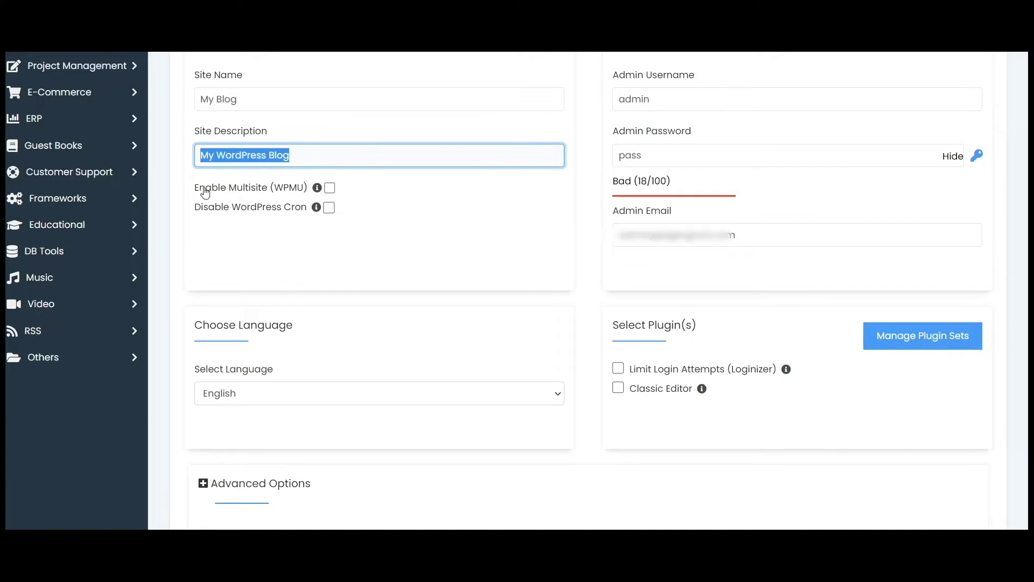
left_click(402, 231)
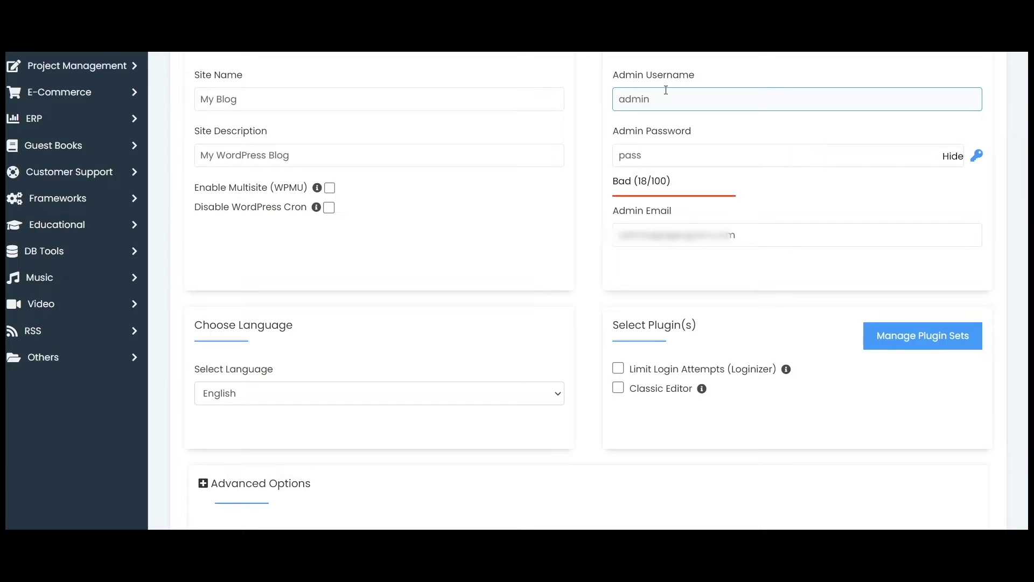
Step: Keep the admin username 'admin' and select the default admin password for replacement
left_click(653, 92)
left_click_drag(652, 93, 609, 97)
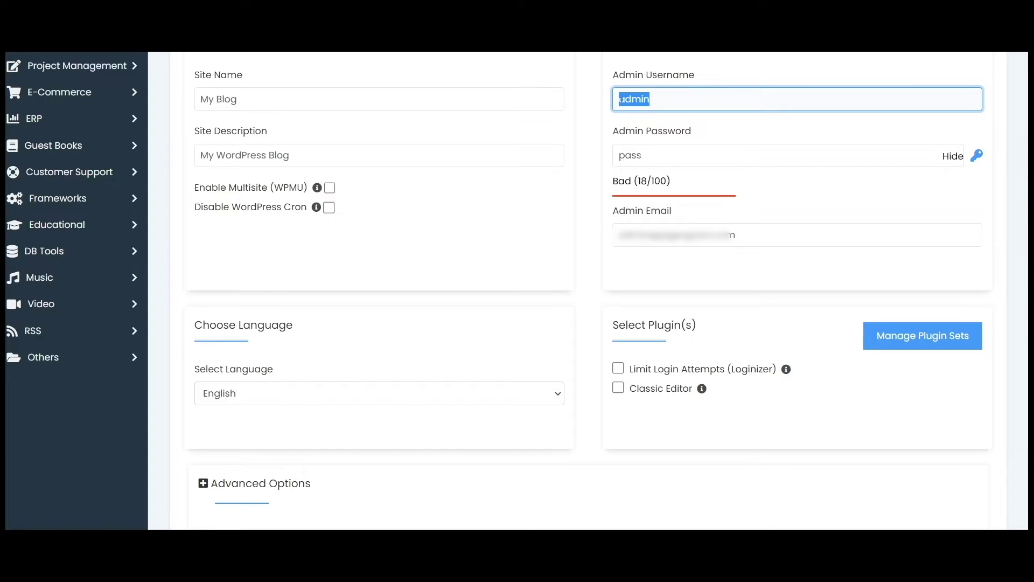
left_click_drag(662, 103, 614, 99)
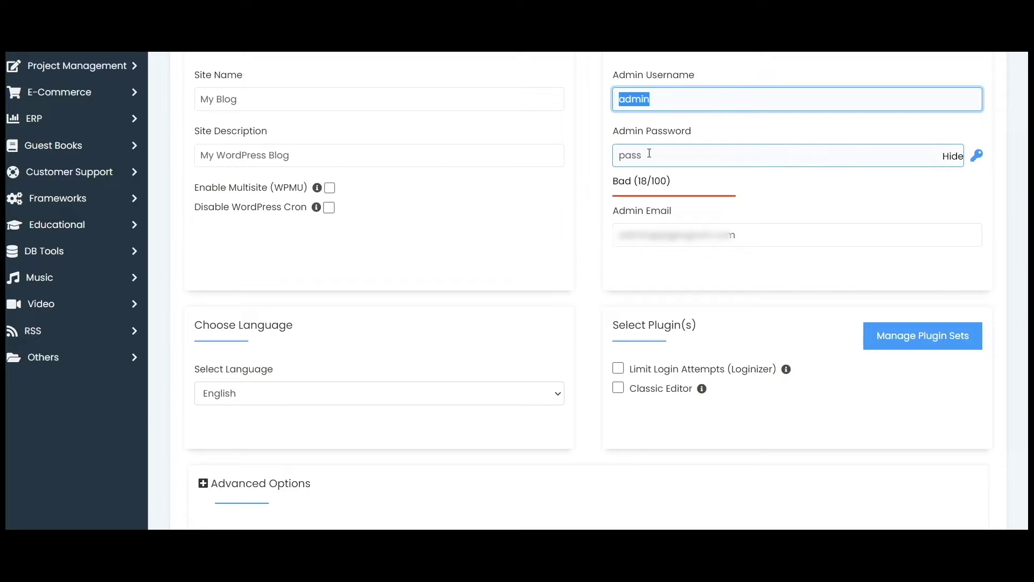
left_click_drag(648, 155, 613, 155)
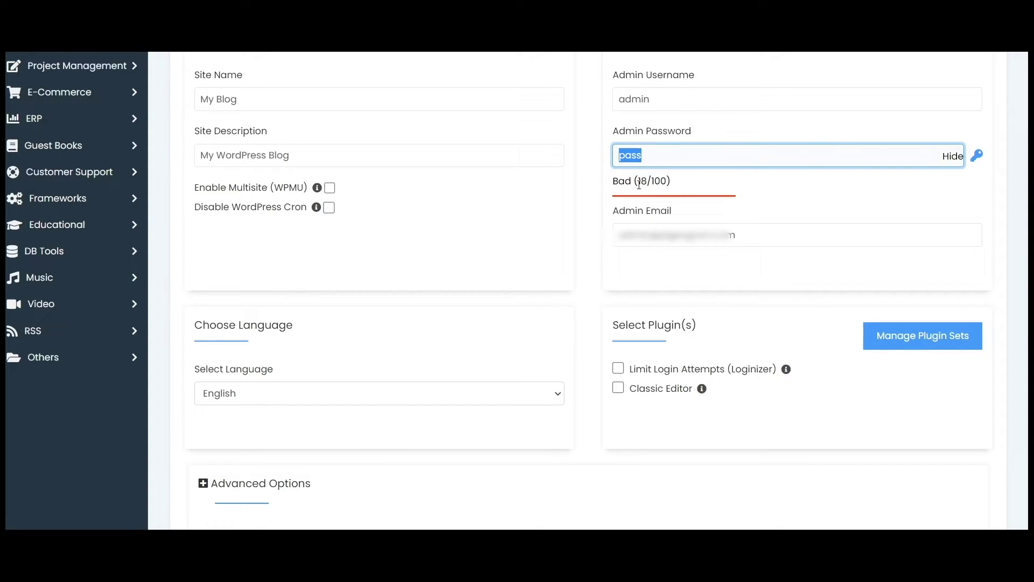
left_click_drag(613, 180, 676, 188)
left_click(672, 146)
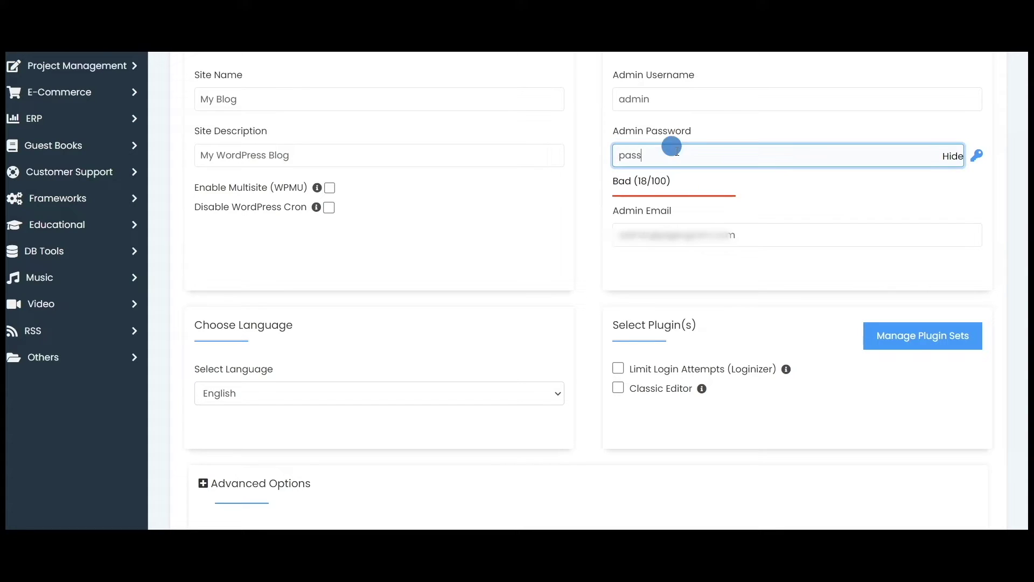
left_click_drag(671, 146, 591, 152)
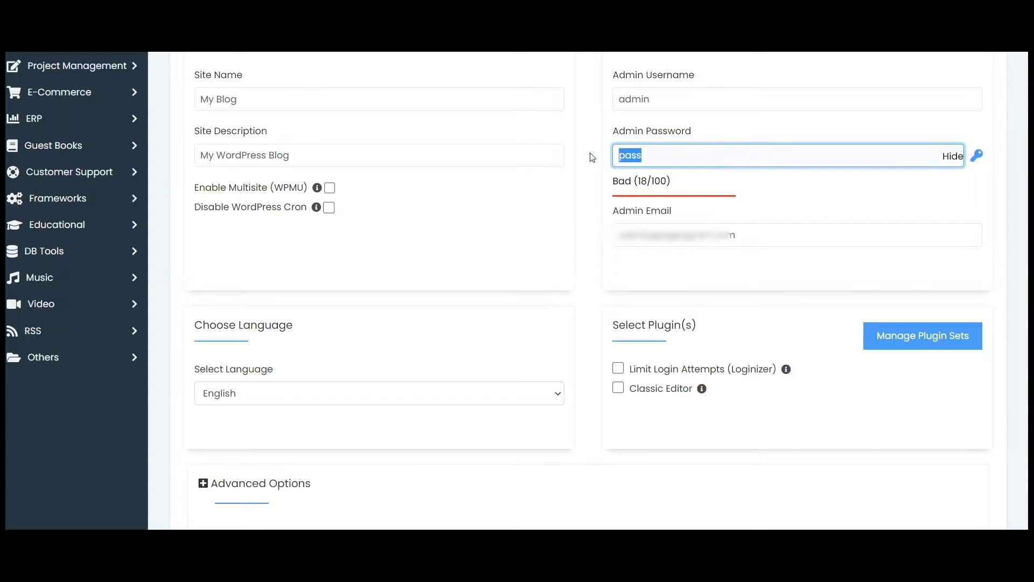
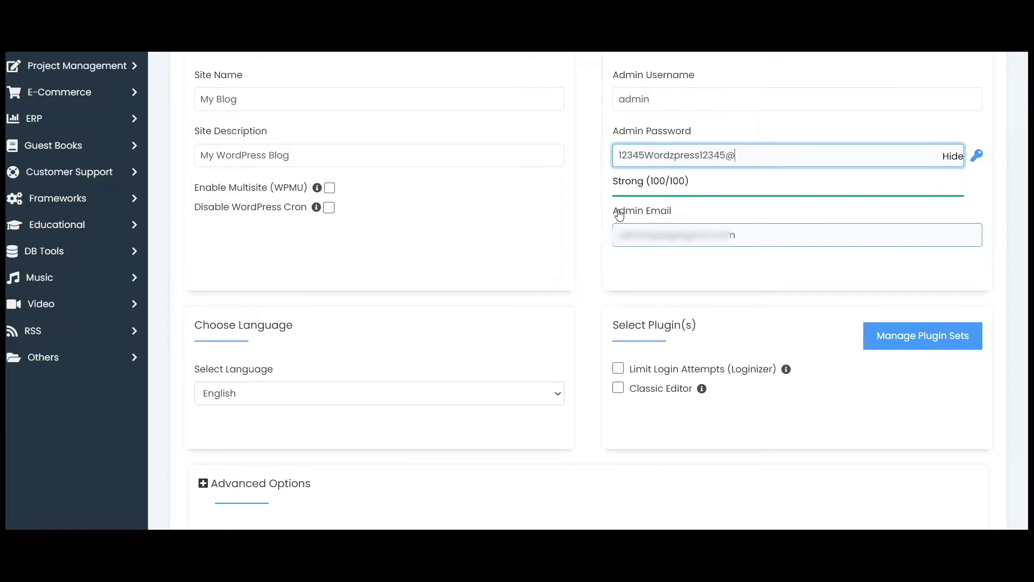
Step: Enter a new admin password rated Strong (100/100), then highlight the admin email
left_click(648, 232)
left_click_drag(752, 239, 607, 232)
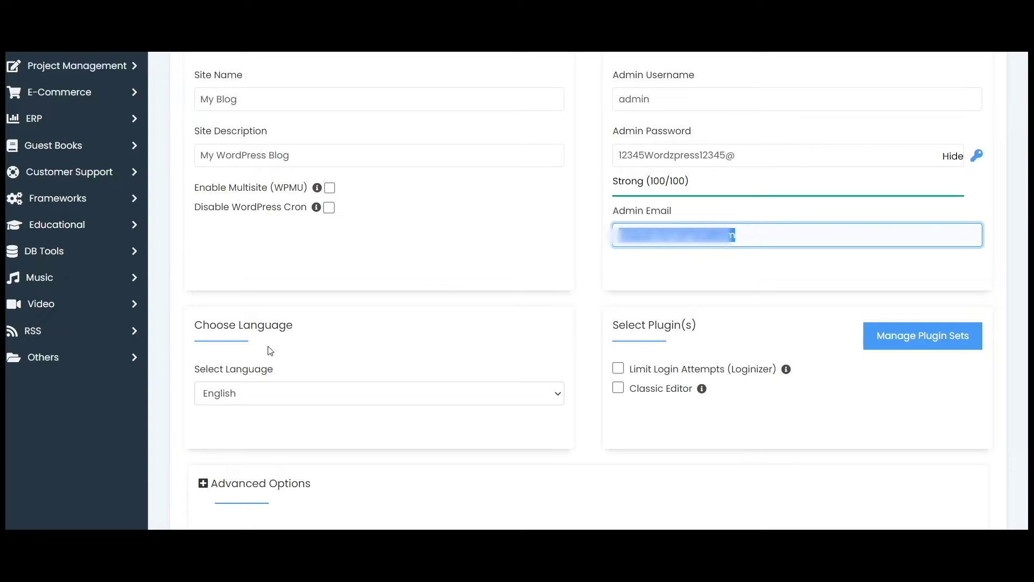
Step: Keep English as the site language and expand Advanced Options to check the database name
left_click(255, 393)
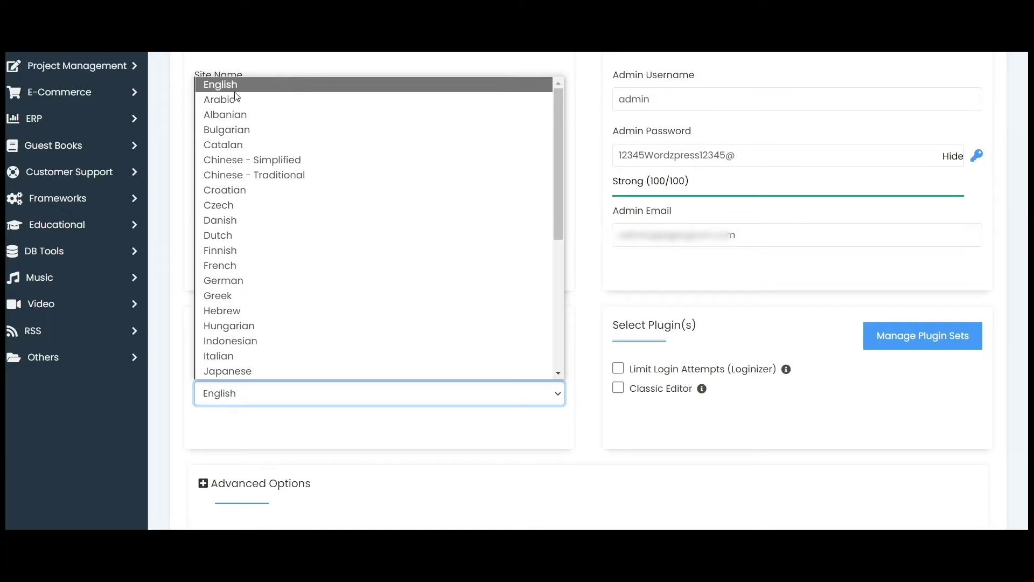
left_click(246, 86)
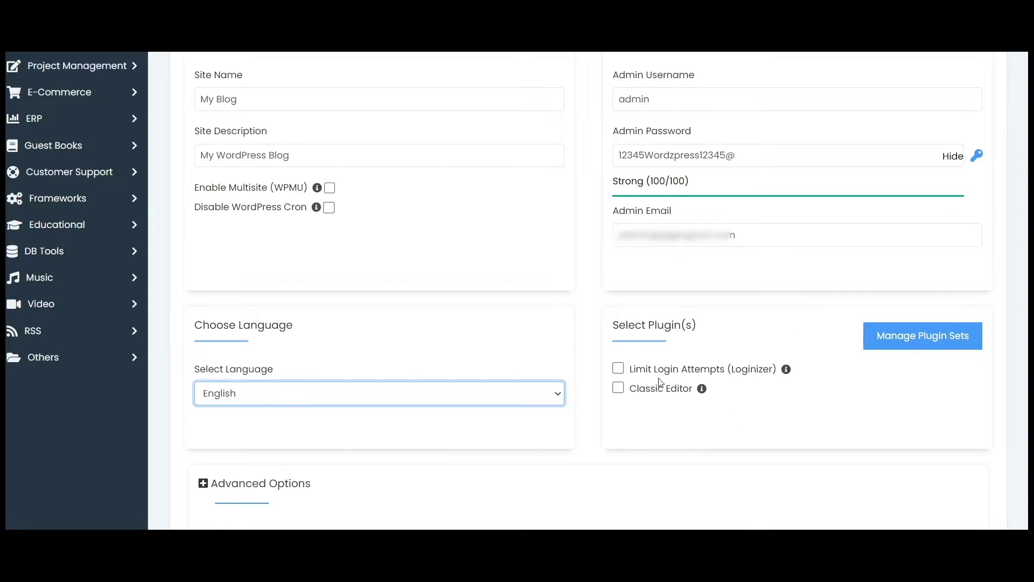
scroll(558, 291, "down", 5)
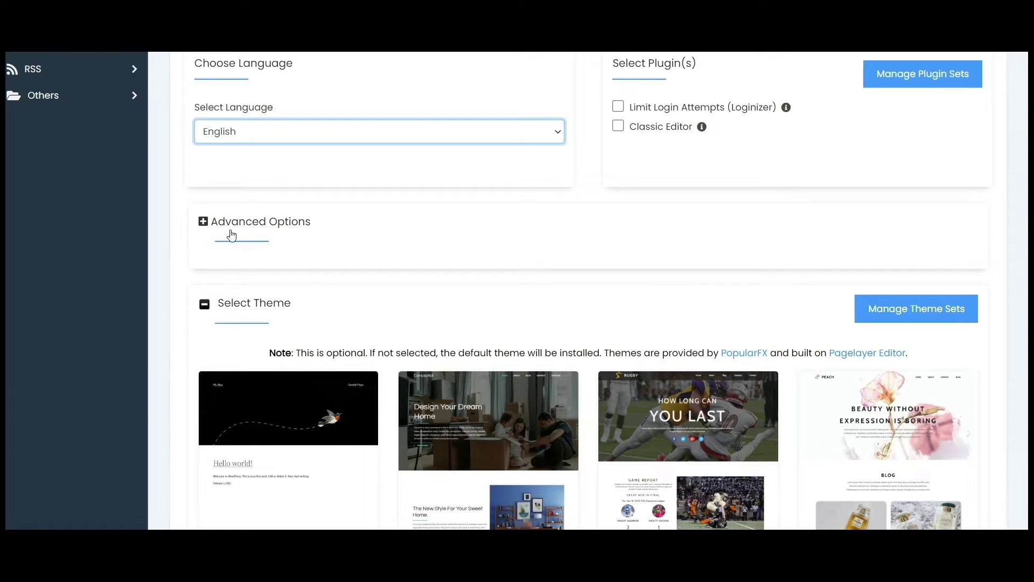
left_click(202, 222)
left_click(333, 307)
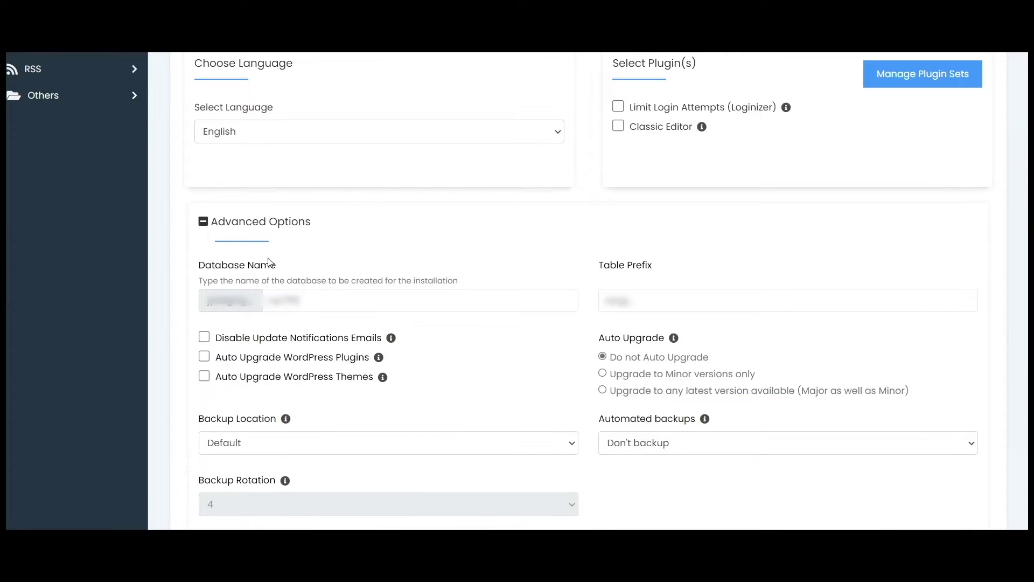
Step: Leave table prefix and automated backups at Don't backup, then collapse Advanced Options
left_click(608, 292)
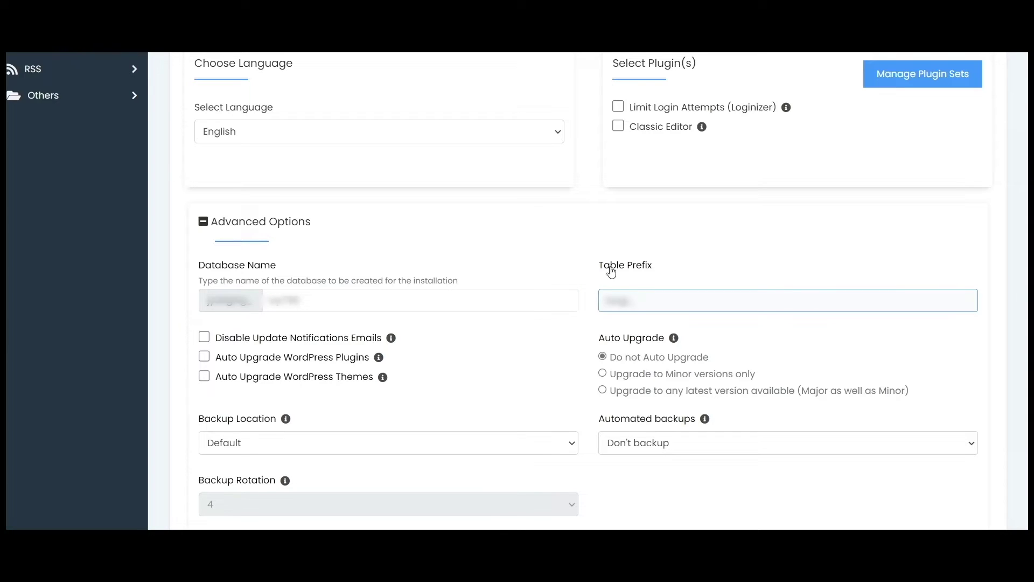
left_click(643, 420)
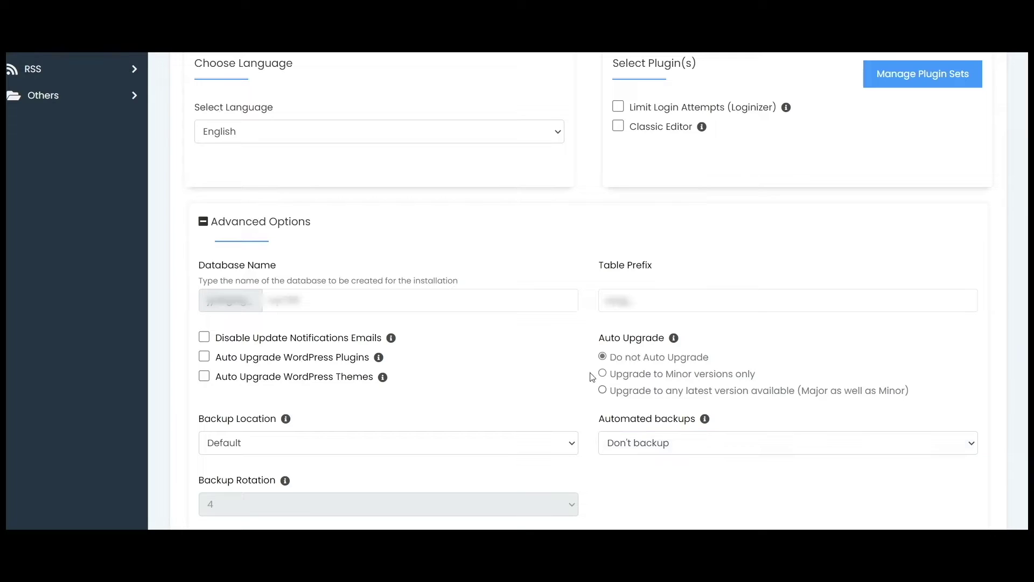
left_click(658, 449)
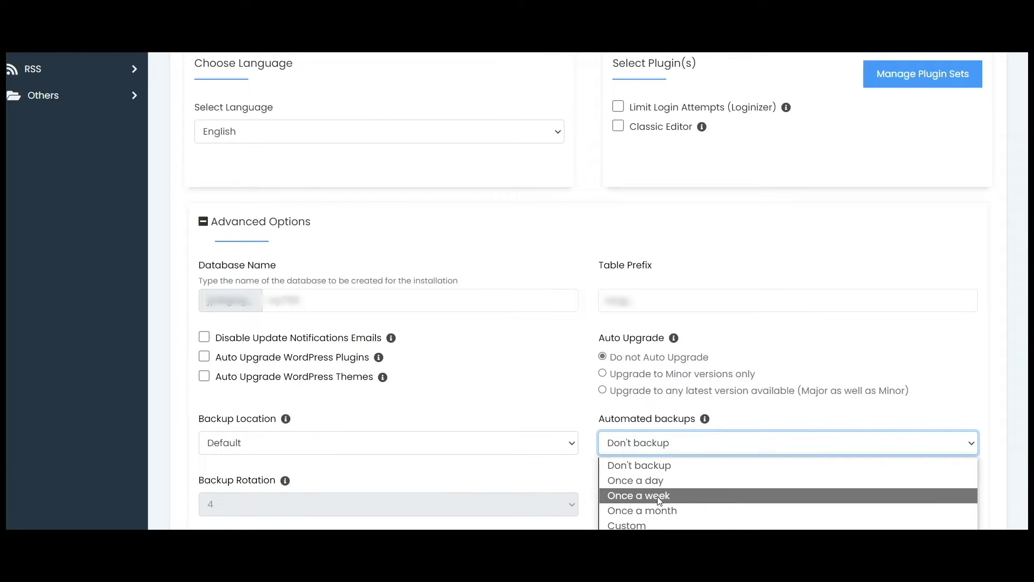
left_click(575, 408)
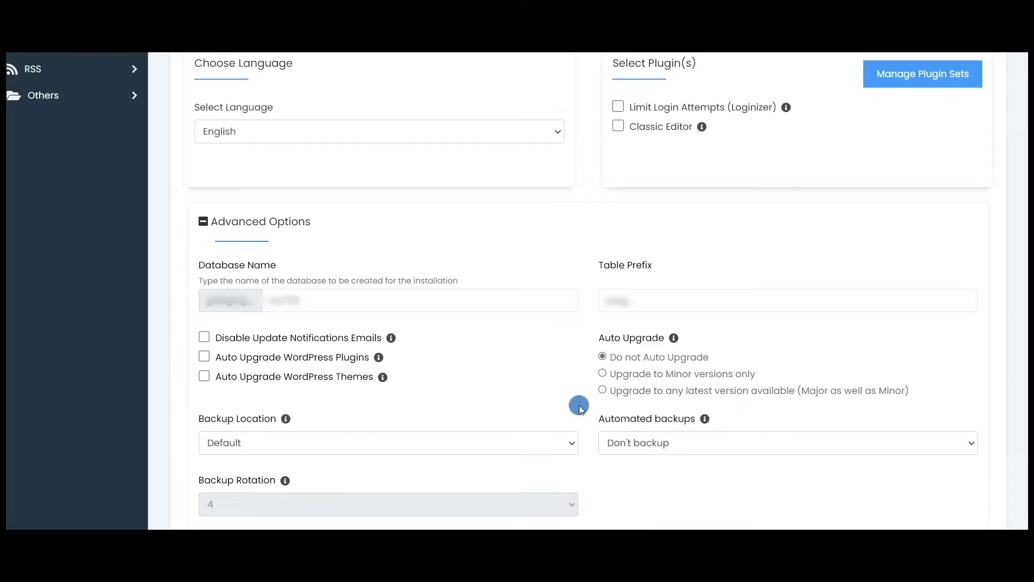
left_click(201, 226)
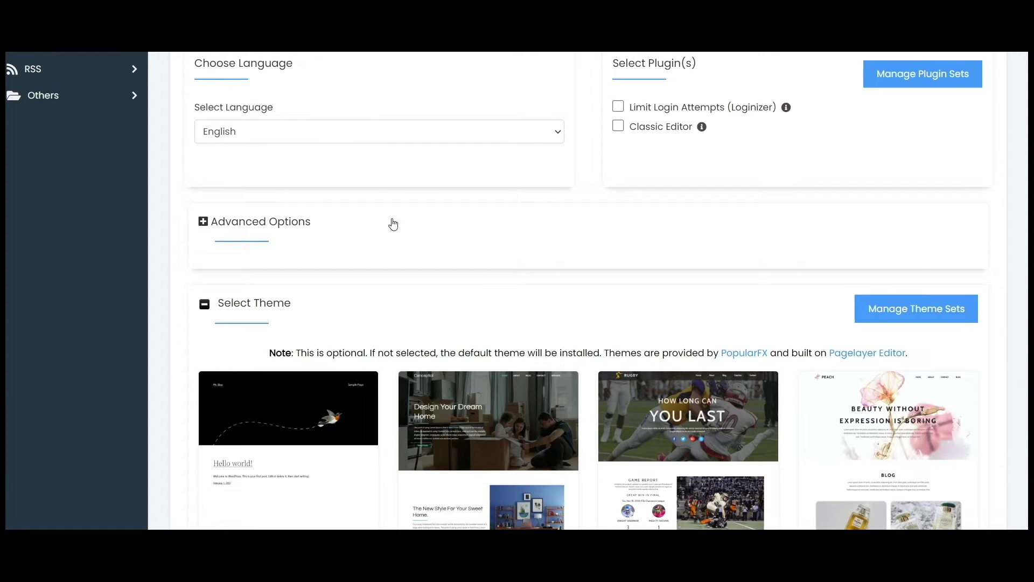
Step: Install WordPress with the default theme from the bottom of the Softaculous form
scroll(391, 221, "down", 3)
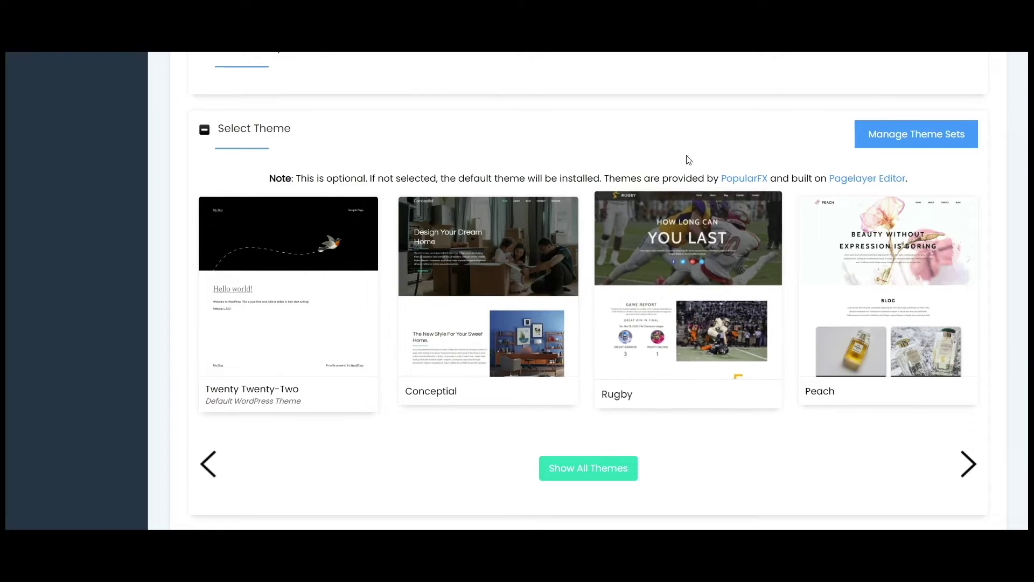
scroll(677, 227, "down", 3)
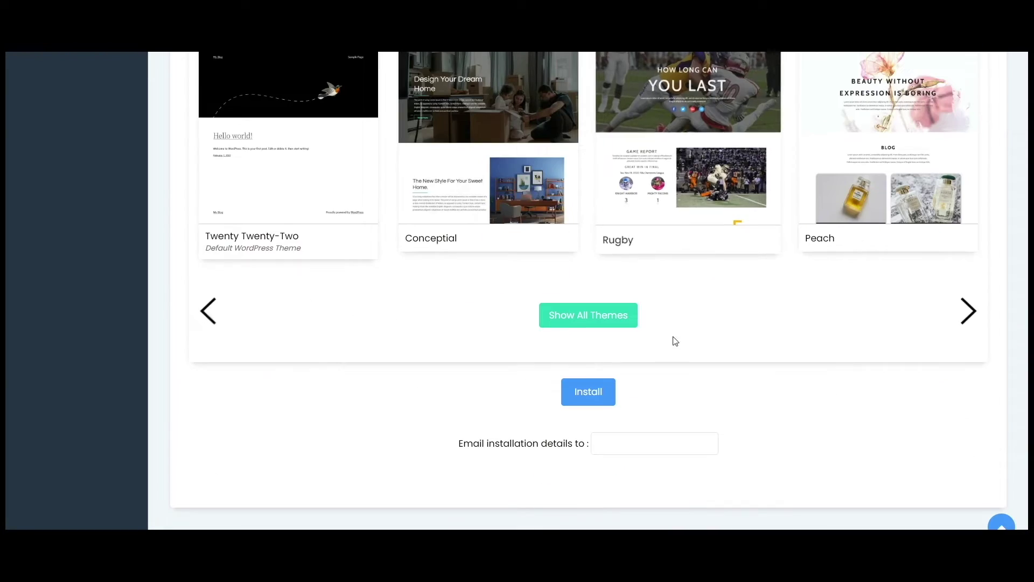
left_click_drag(458, 443, 589, 444)
left_click(620, 441)
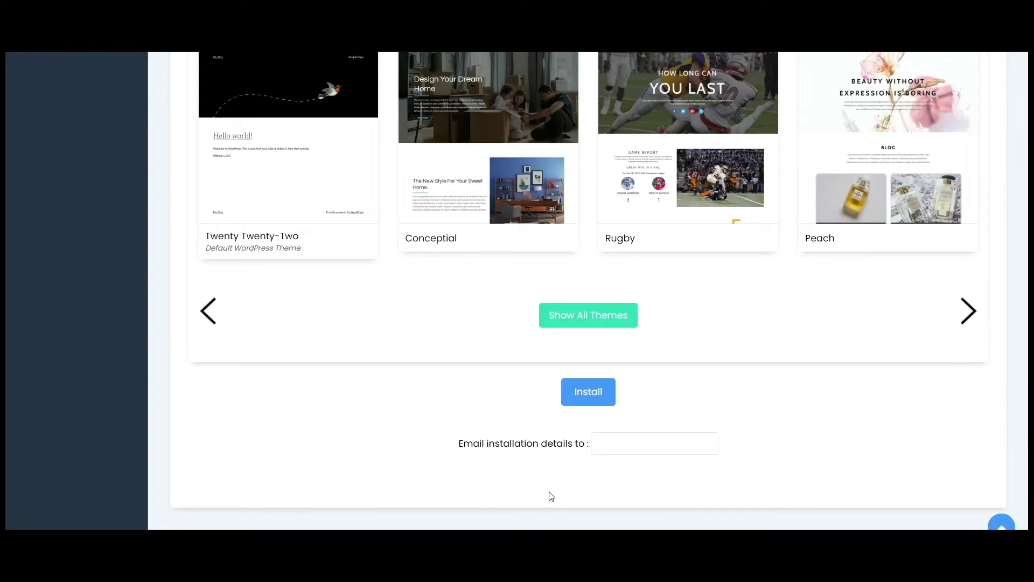
left_click(597, 396)
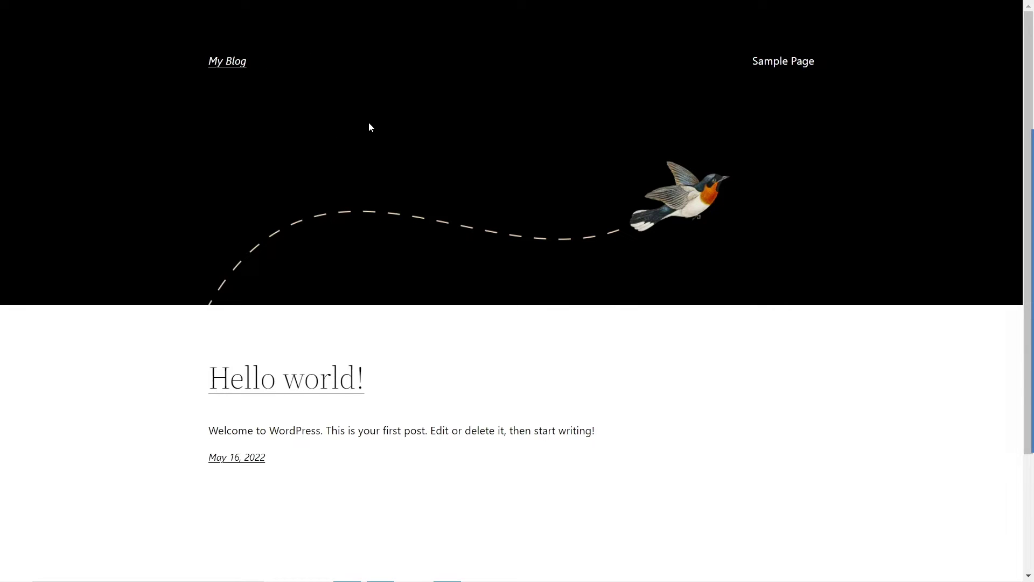
Step: Scroll through the new My Blog front page and its Hello world! post
scroll(347, 115, "down", 3)
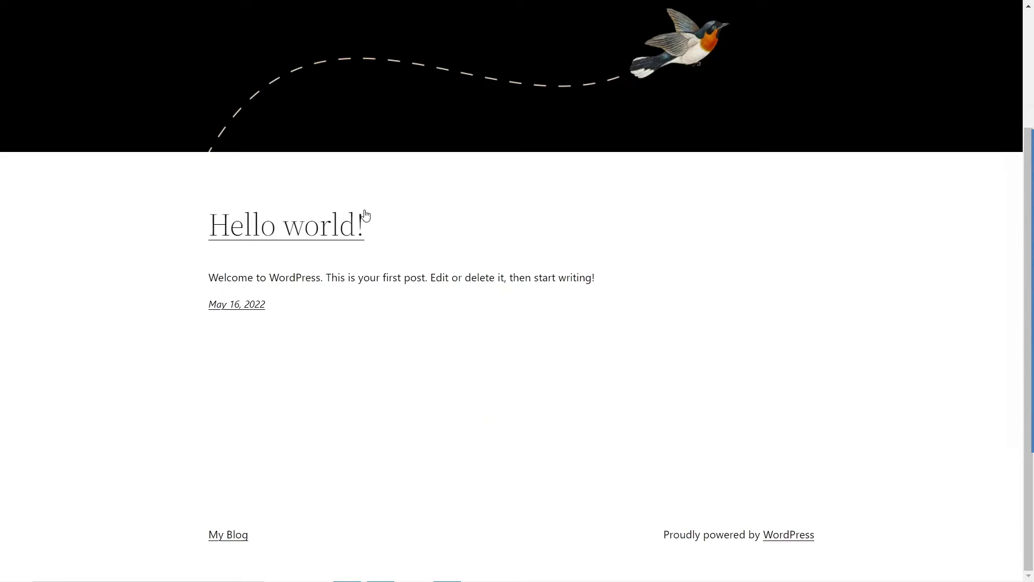
scroll(501, 388, "up", 3)
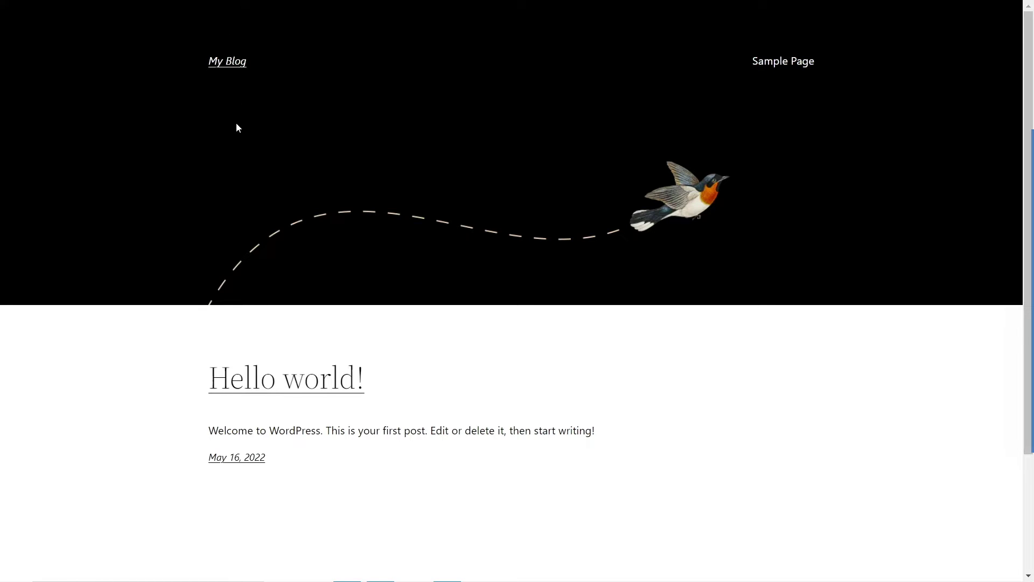
scroll(272, 169, "down", 3)
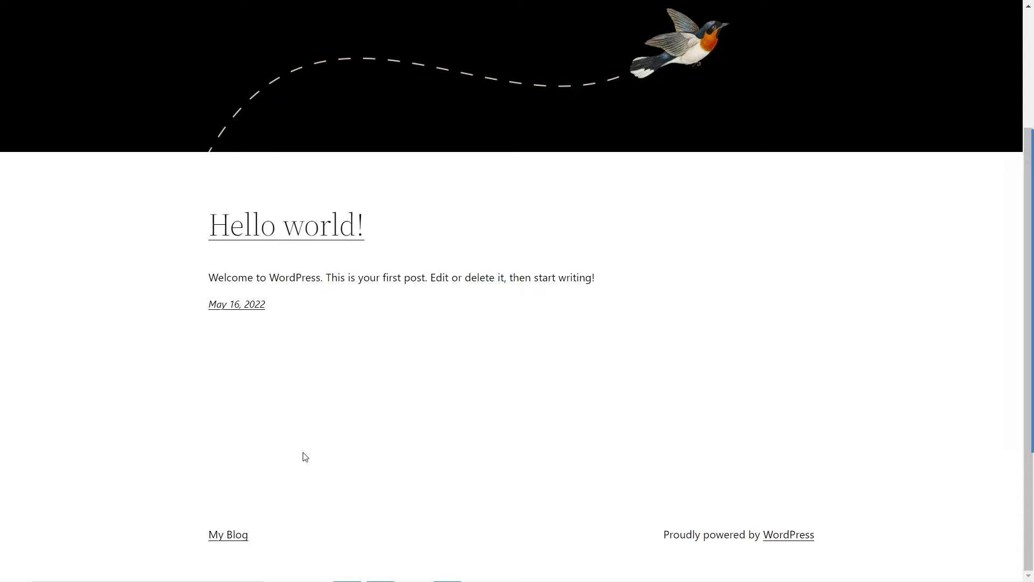
scroll(589, 474, "up", 3)
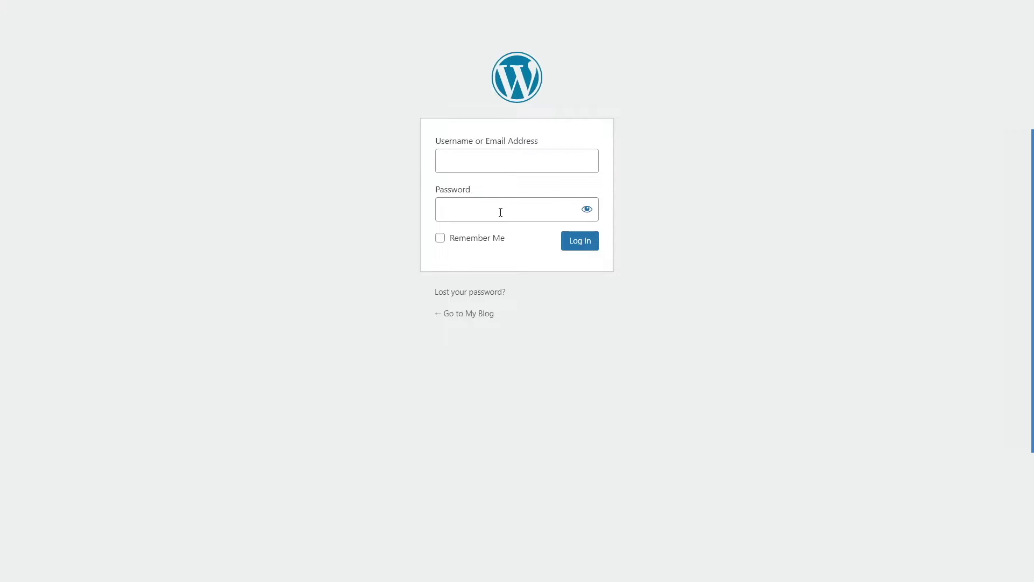
Step: Log in to WordPress with the admin account's username and password
left_click(493, 163)
type("admin")
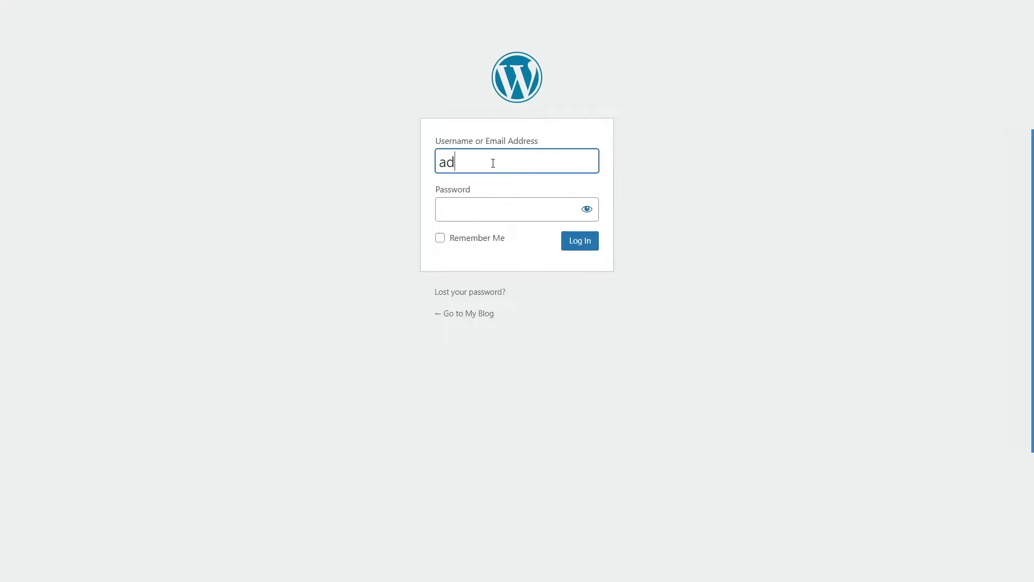
left_click(501, 211)
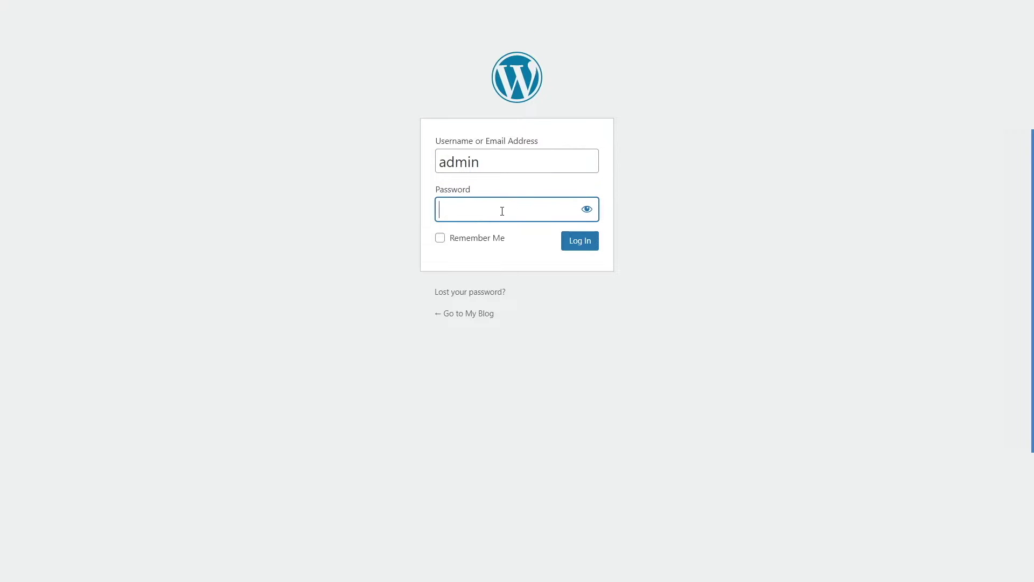
type("admin")
double_click(504, 160)
left_click(587, 247)
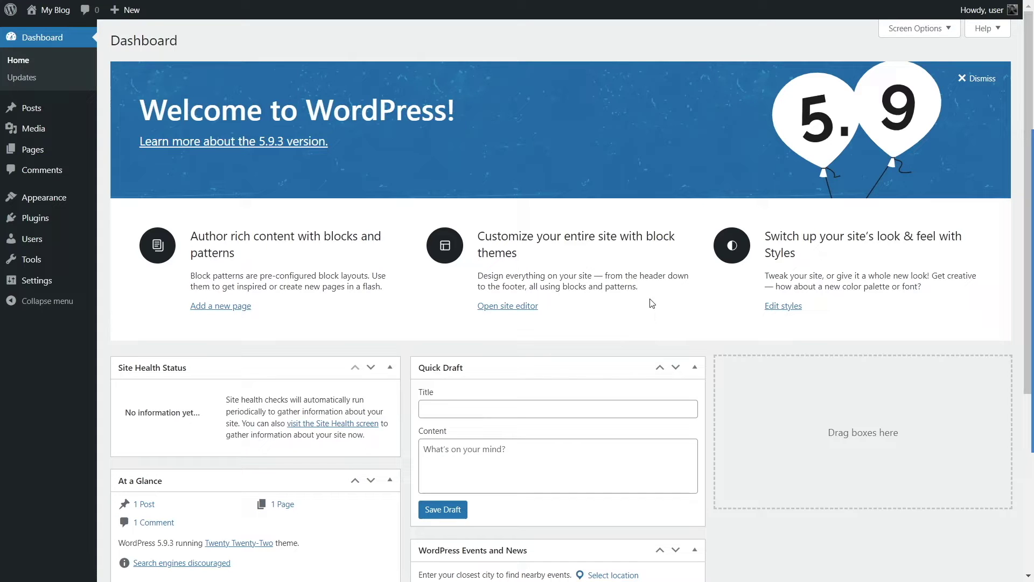
Step: Rearrange the dashboard boxes by dragging them between columns
scroll(468, 196, "down", 5)
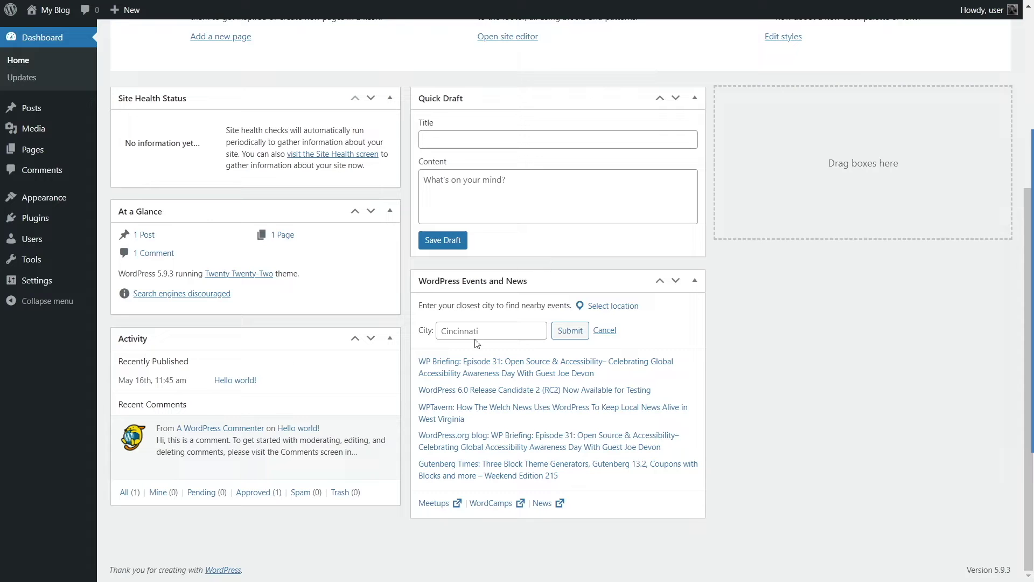
scroll(375, 294, "up", 3)
scroll(375, 294, "up", 2)
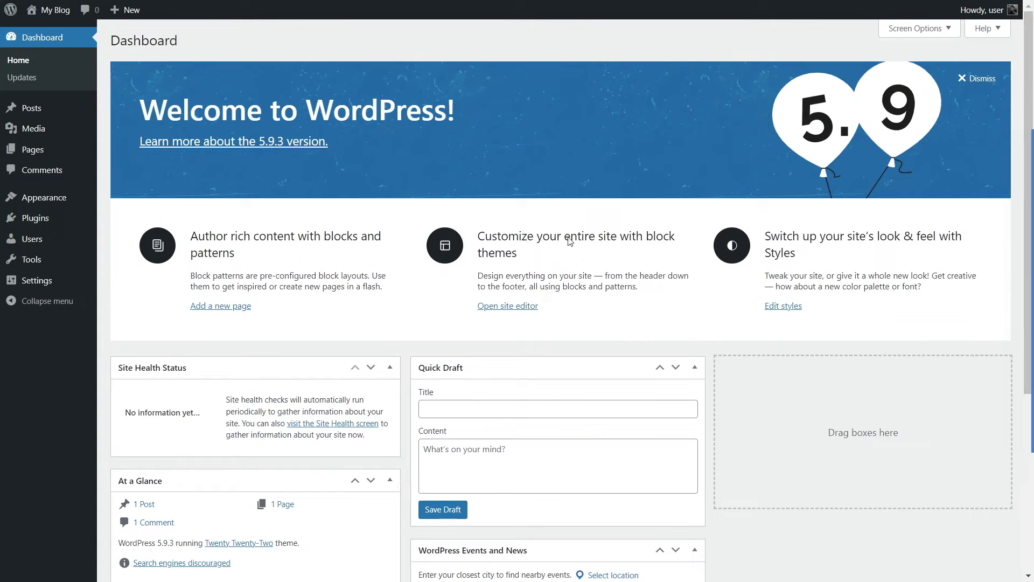
scroll(455, 405, "down", 3)
left_click_drag(517, 368, 508, 298)
mouse_move(487, 194)
left_mouse_down()
mouse_move(812, 194)
mouse_move(492, 203)
left_mouse_up()
Step: Highlight the installed WordPress version number in the footer
scroll(498, 252, "up", 3)
scroll(531, 218, "down", 5)
scroll(531, 218, "up", 5)
scroll(533, 221, "down", 5)
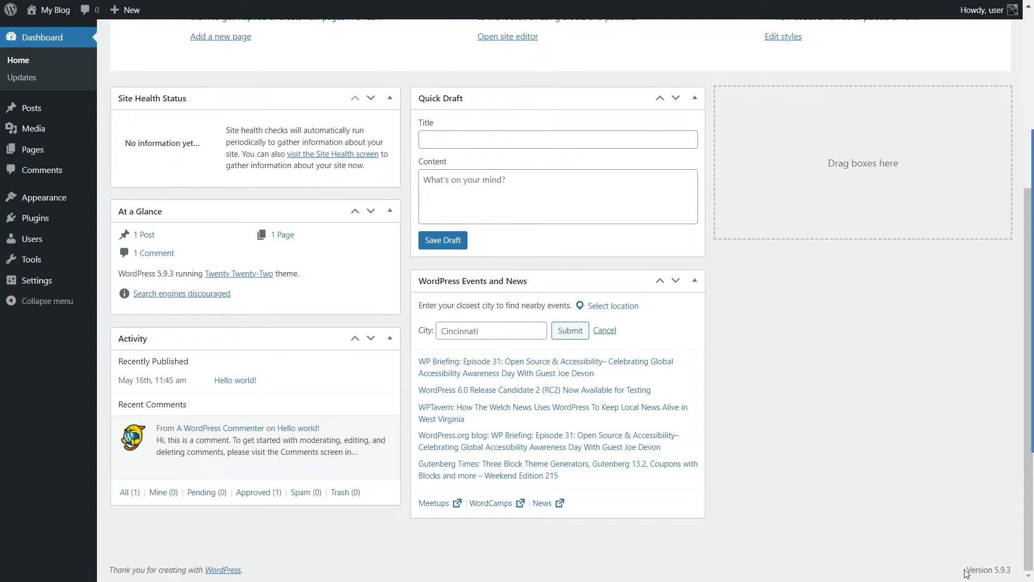
left_click_drag(970, 570, 1012, 577)
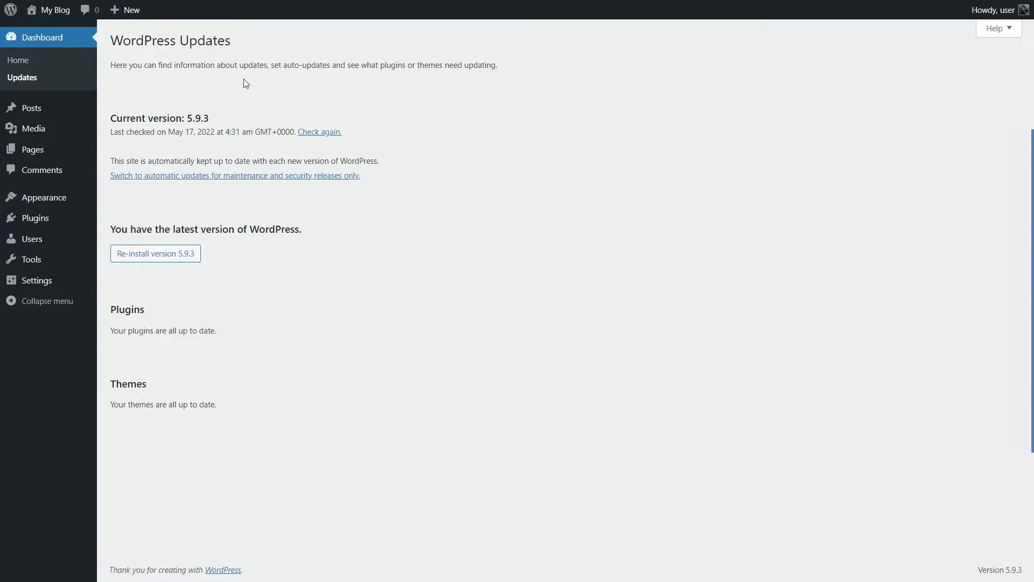
Step: Highlight the current version heading and the last-checked date on the Updates page
left_click_drag(111, 115, 210, 123)
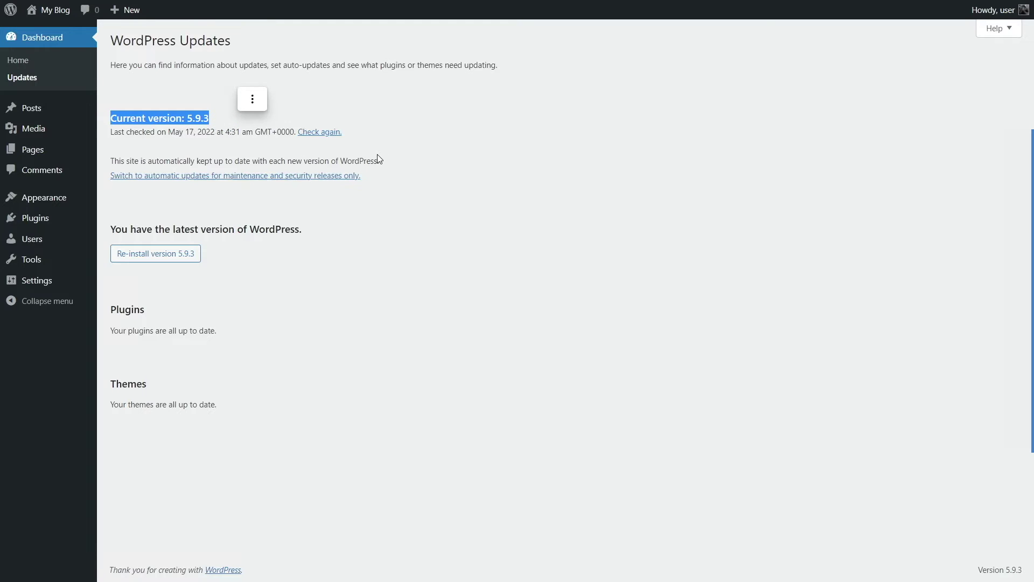
left_click(191, 154)
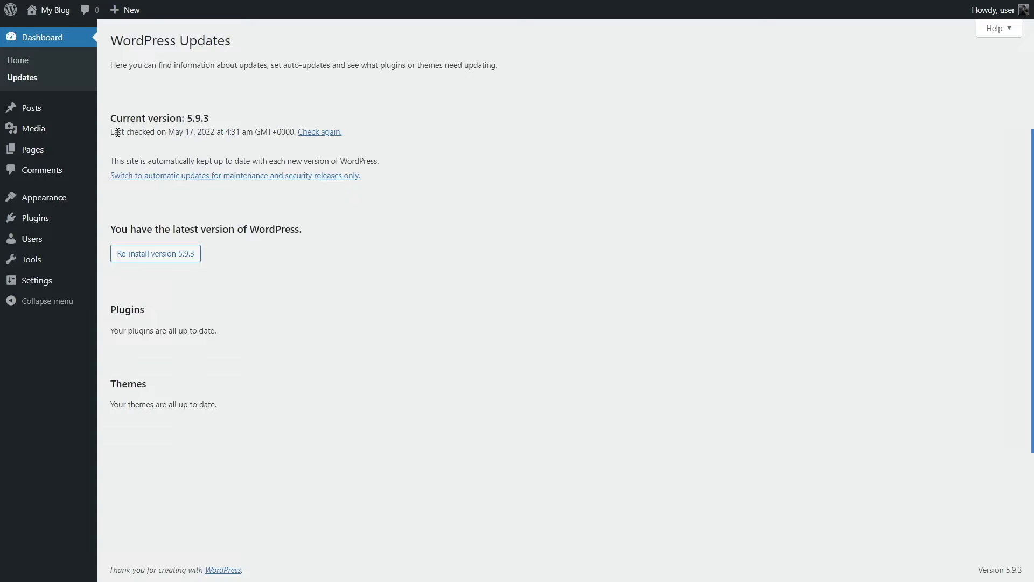
left_click_drag(112, 133, 225, 130)
left_click(501, 163)
mouse_move(30, 114)
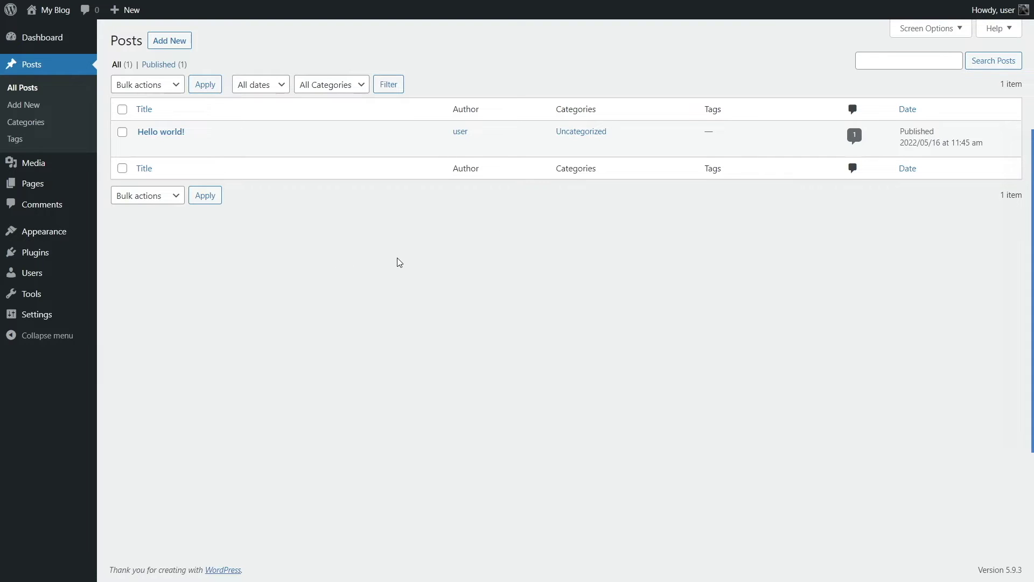
mouse_move(183, 129)
left_click(172, 44)
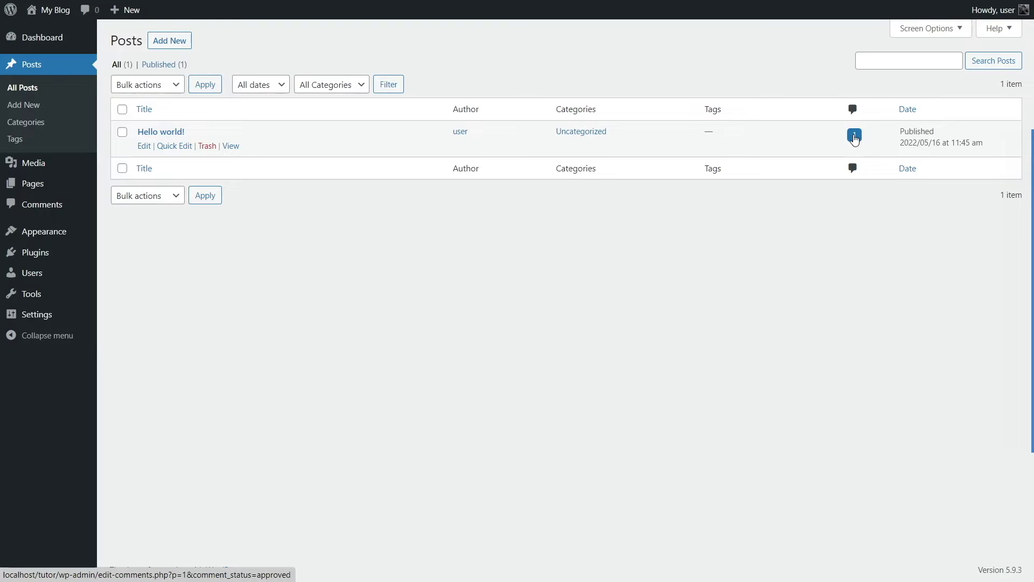
left_click_drag(897, 123, 967, 173)
left_click(894, 268)
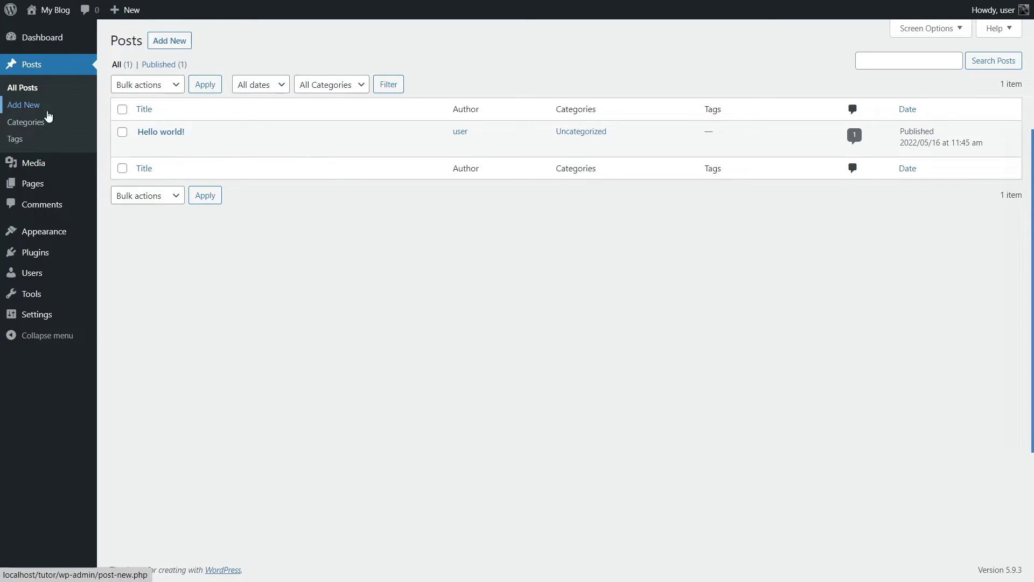
Step: Go to Posts > Categories and check the Parent Category choices, leaving it at None
left_click(21, 127)
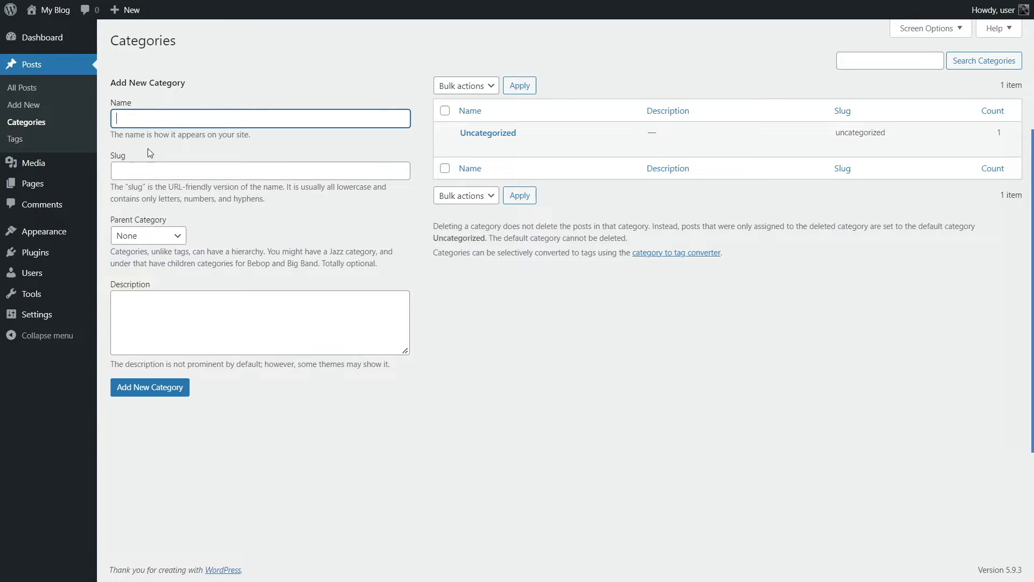
left_click(159, 238)
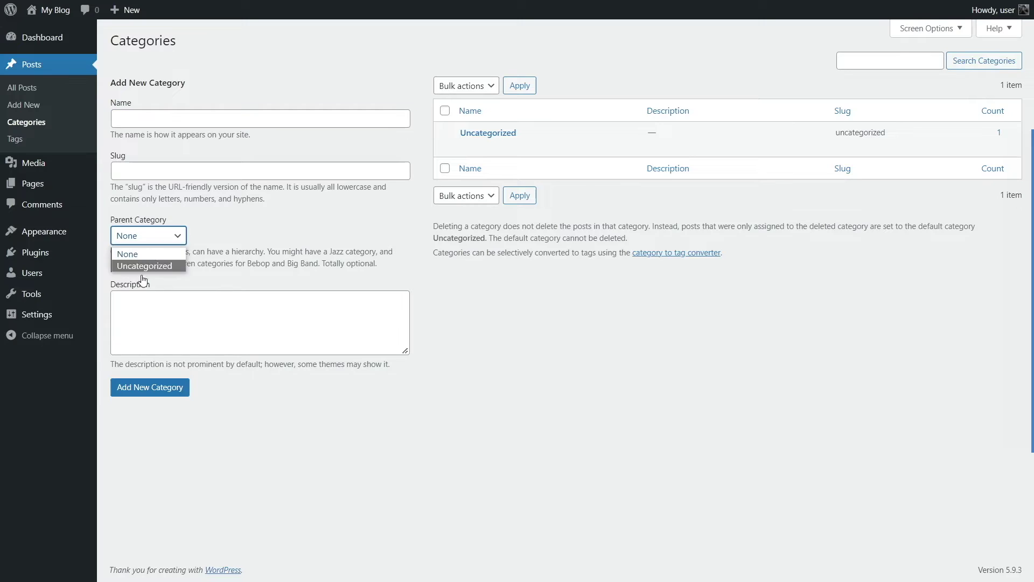
left_click(216, 250)
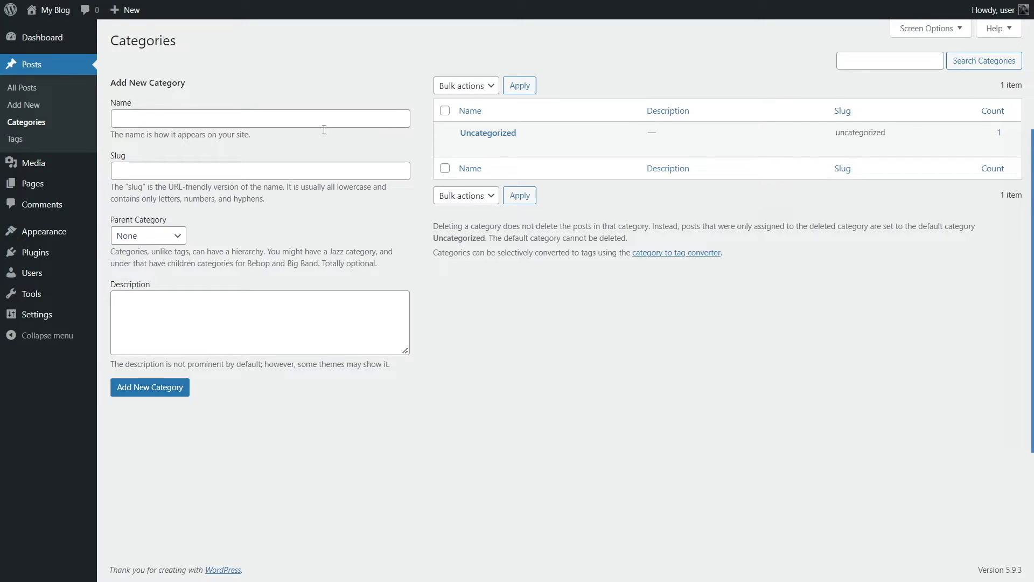
left_click(143, 240)
left_click_drag(301, 260, 305, 259)
left_click(553, 312)
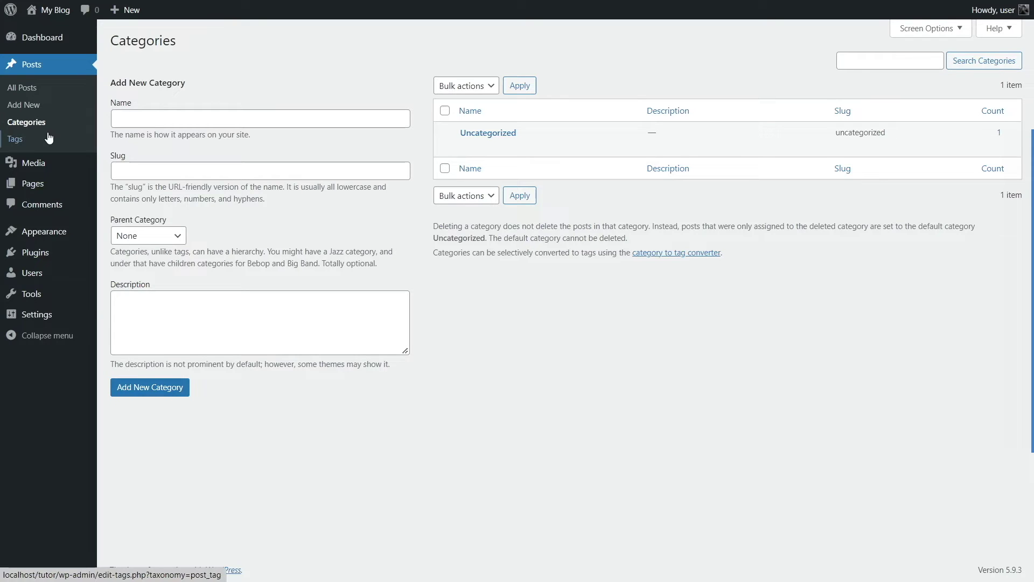
mouse_move(57, 166)
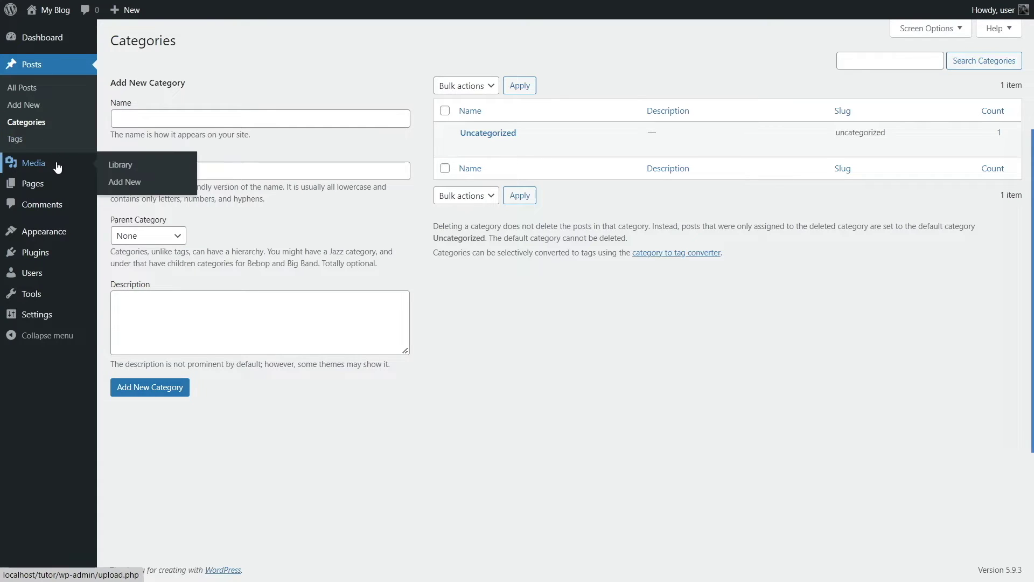
Step: Go to Media > Library and bring up the Add New upload area
left_click(30, 169)
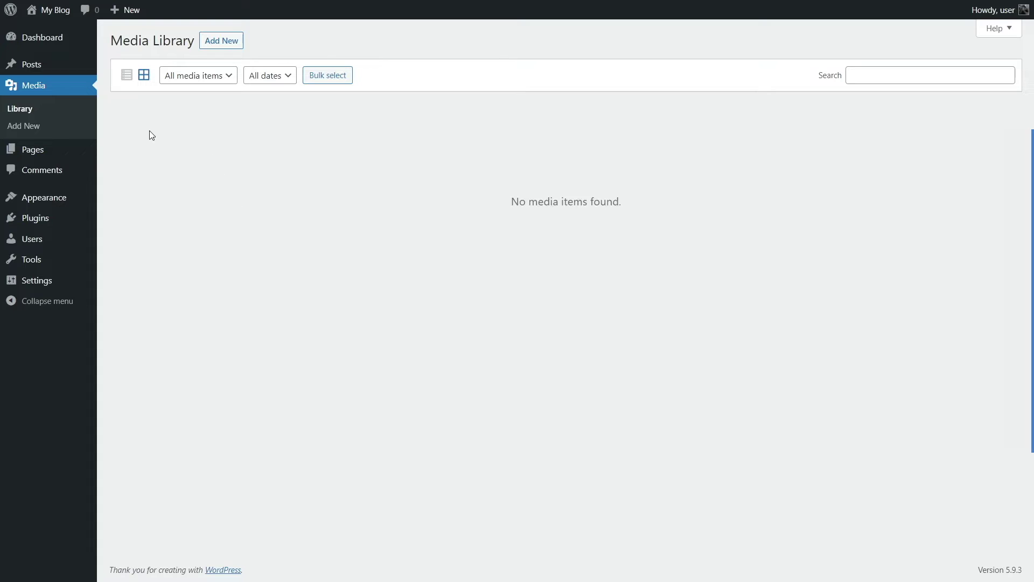
left_click(231, 49)
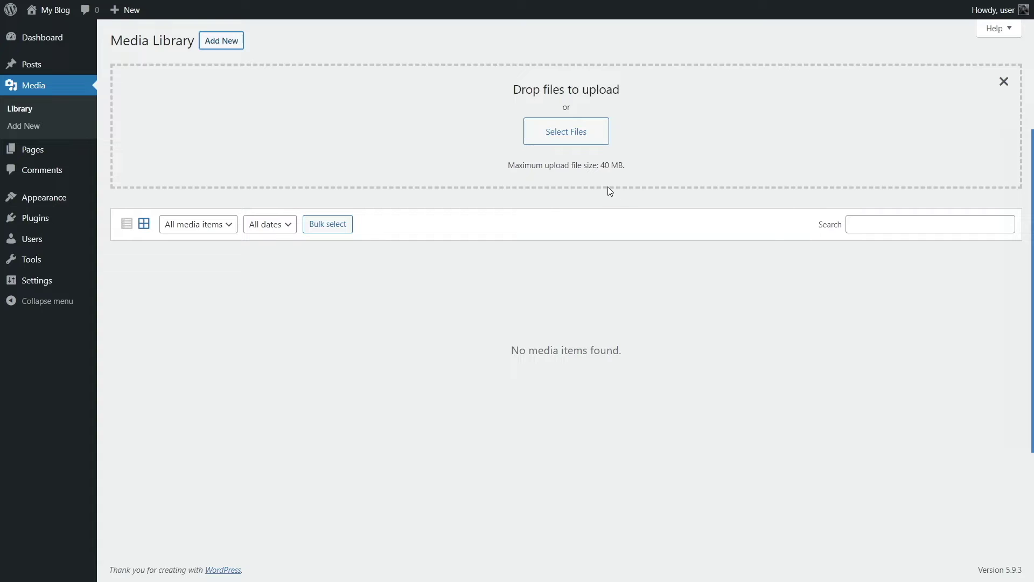
Step: Upload js_logo.png from the computer to the Media Library
left_click(575, 142)
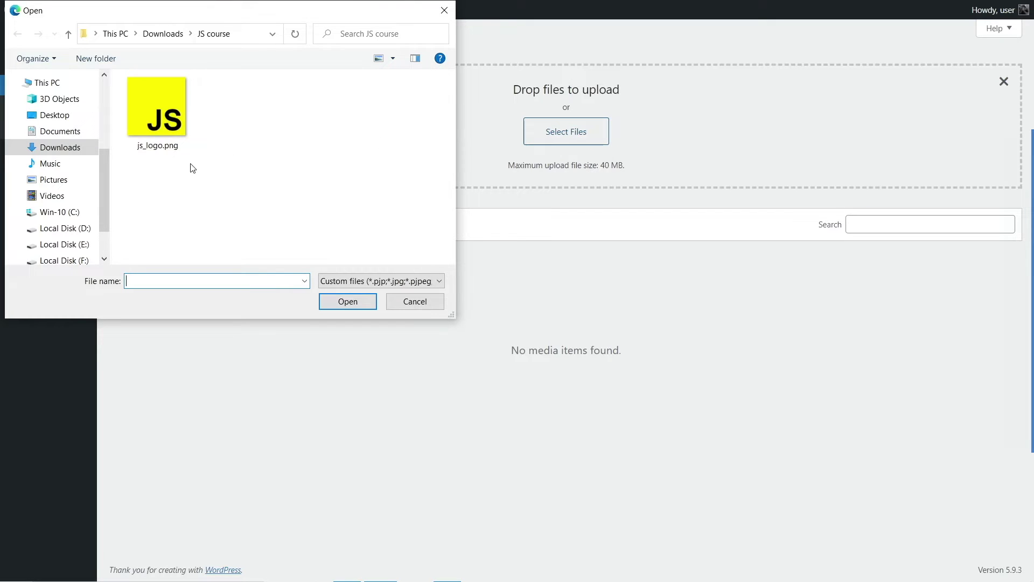
left_click(155, 125)
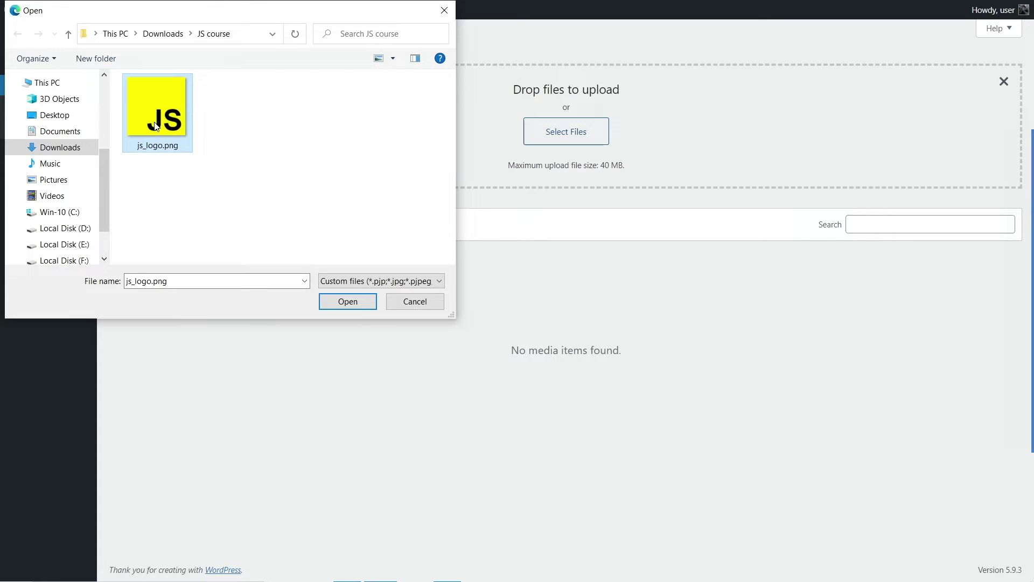
left_click(360, 302)
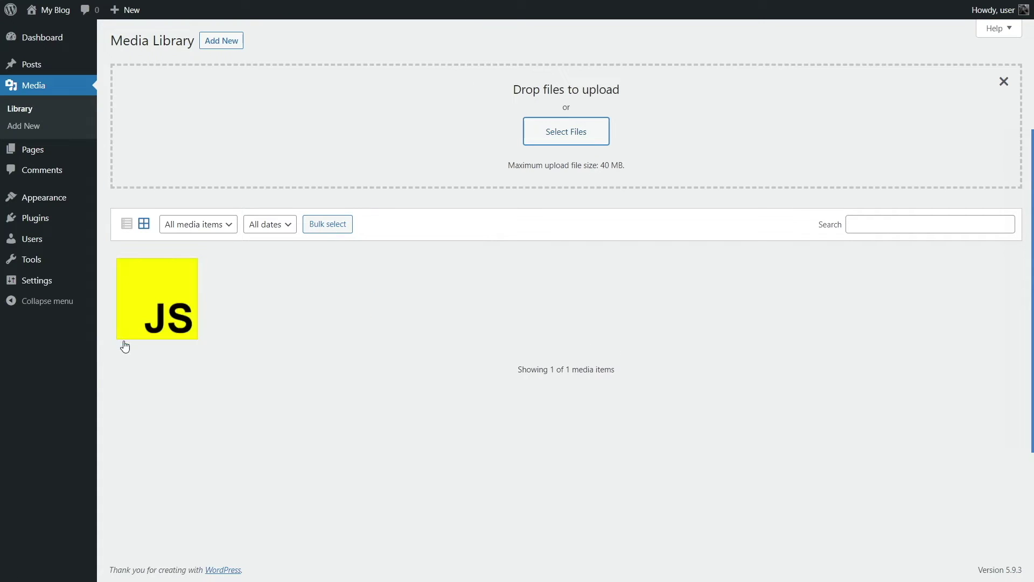
Step: Review the js_logo.png attachment details, including file size and caption, then close them
left_click(166, 300)
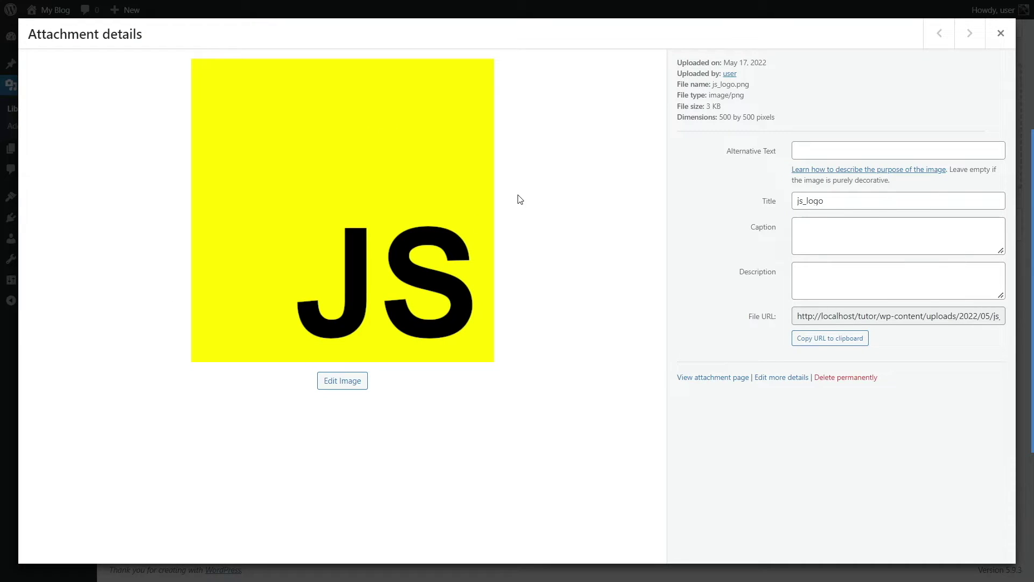
left_click_drag(734, 105, 677, 102)
left_click(708, 56)
left_click(843, 248)
key("Tab")
key("Escape")
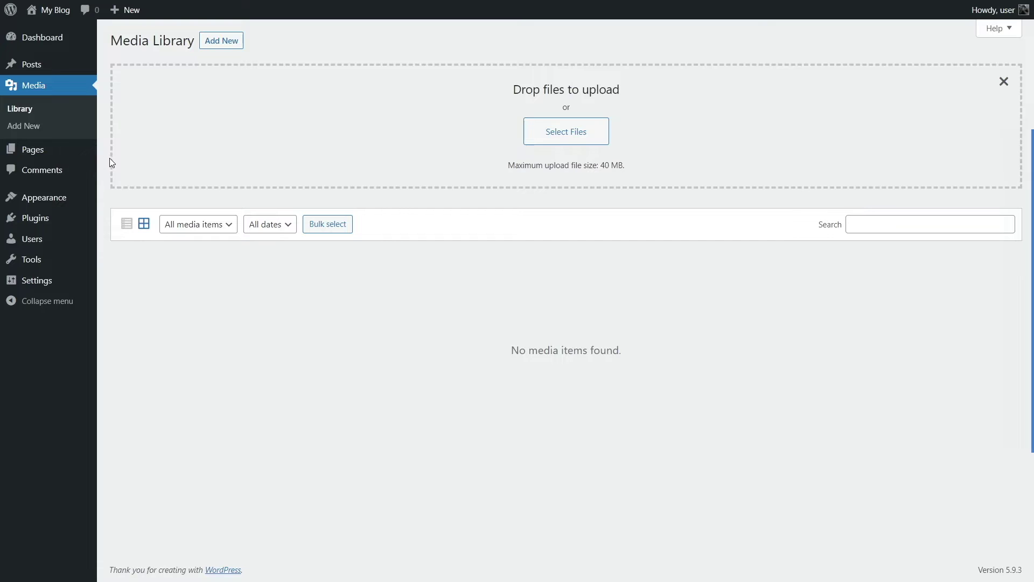
Step: View the Pages list, then go to the Comments list
left_click(71, 149)
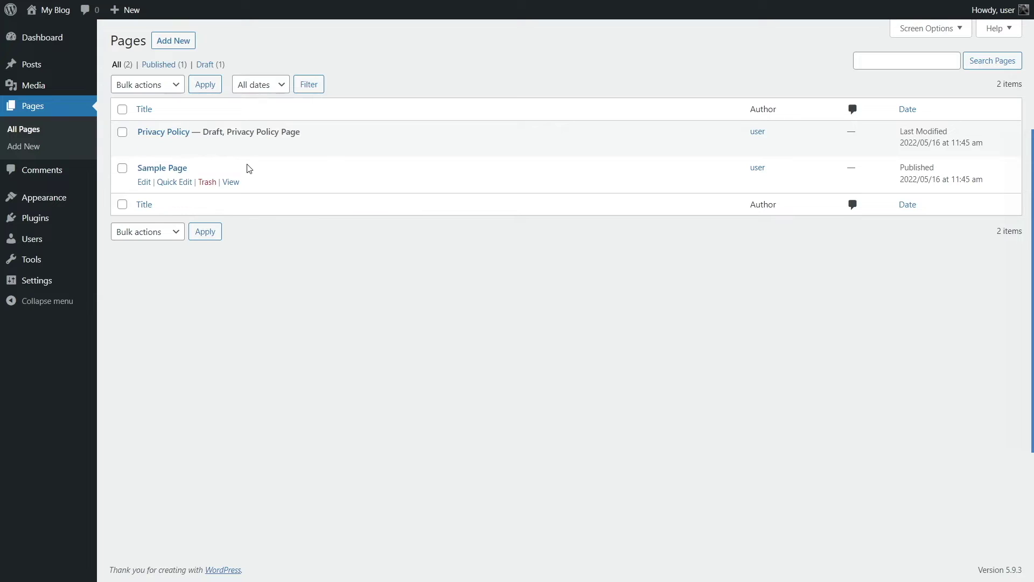
left_click(63, 175)
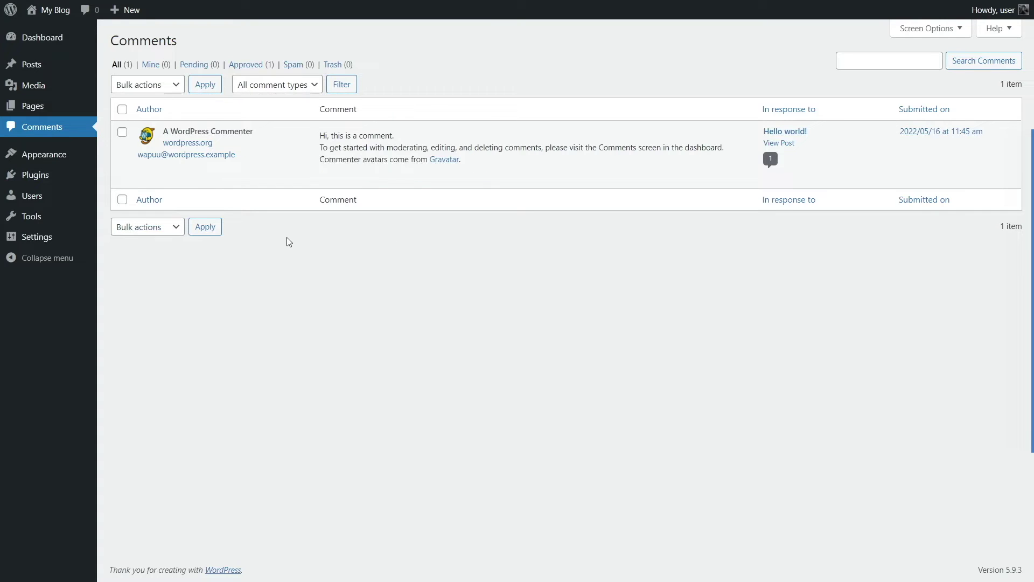
mouse_move(295, 128)
mouse_move(63, 163)
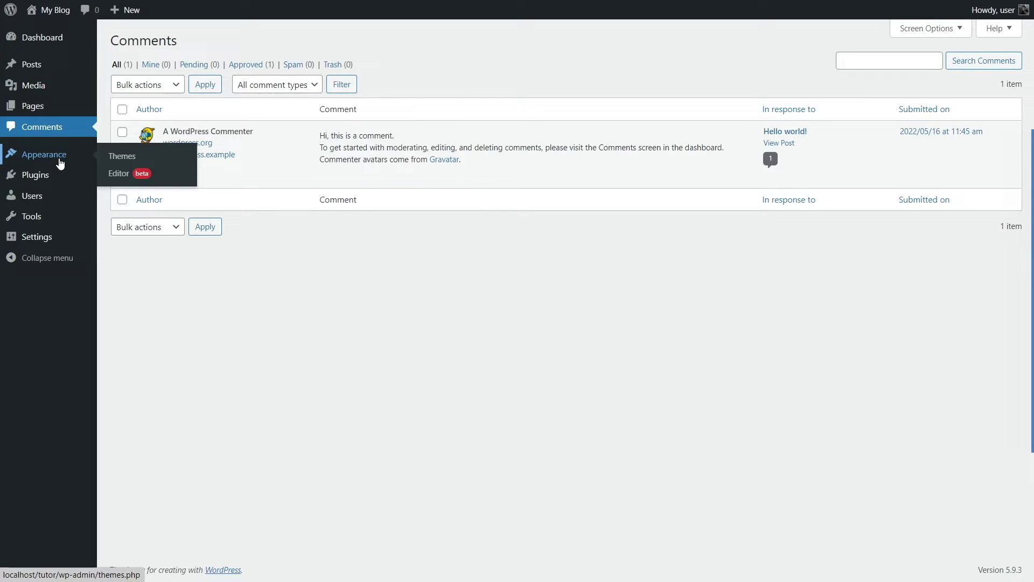
Step: Delete the Twenty Twenty theme from Appearance > Themes
left_click(63, 159)
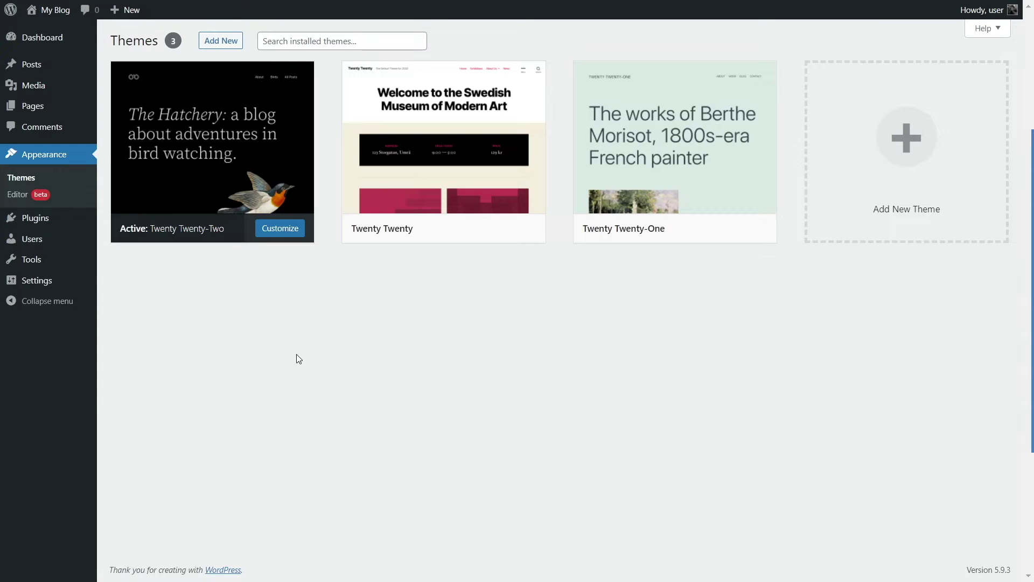
mouse_move(213, 166)
mouse_move(625, 227)
left_click(446, 89)
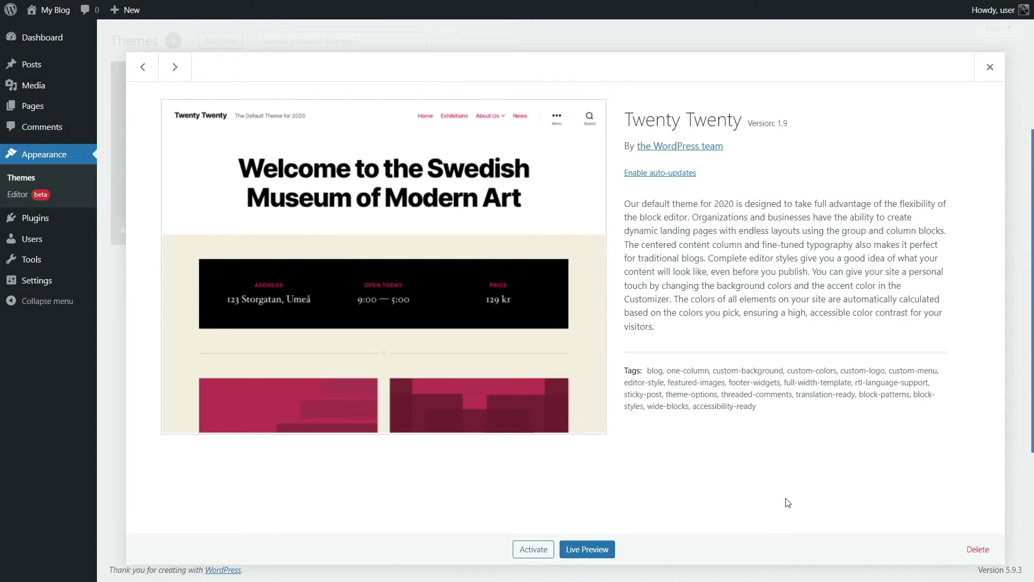
left_click(978, 551)
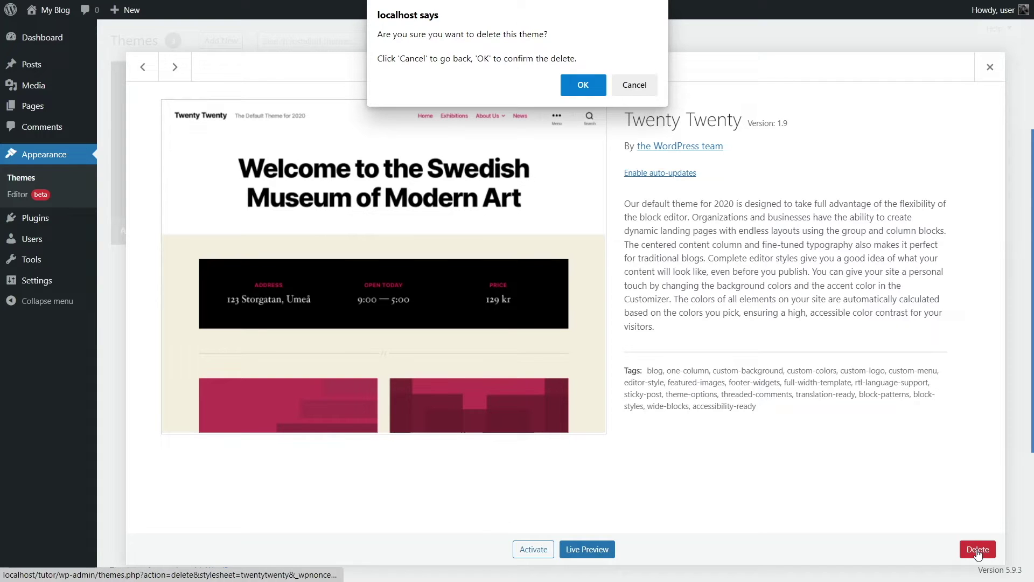
left_click(580, 85)
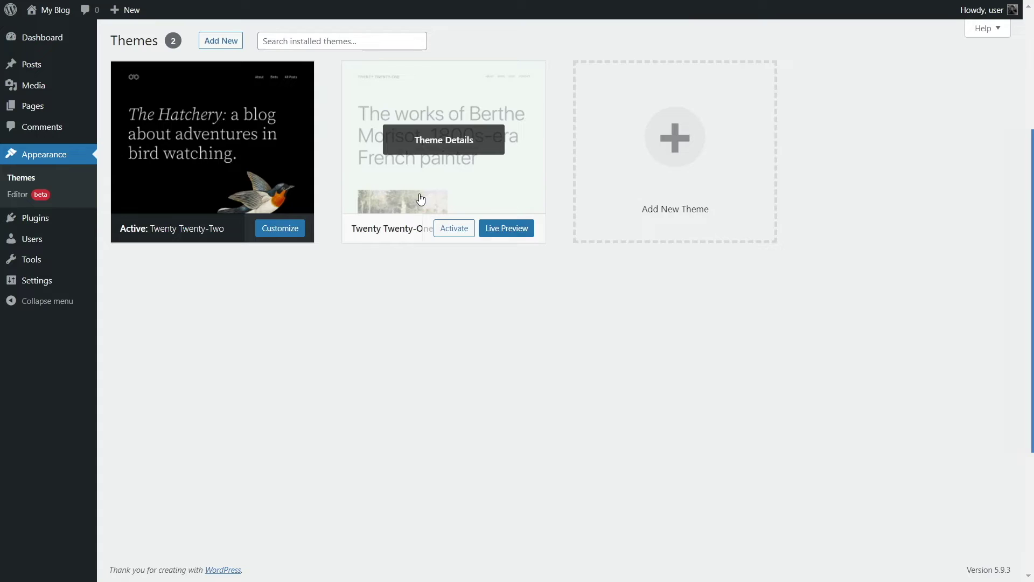
Step: Delete the Twenty Twenty-One theme as well
left_click(421, 200)
left_click(978, 549)
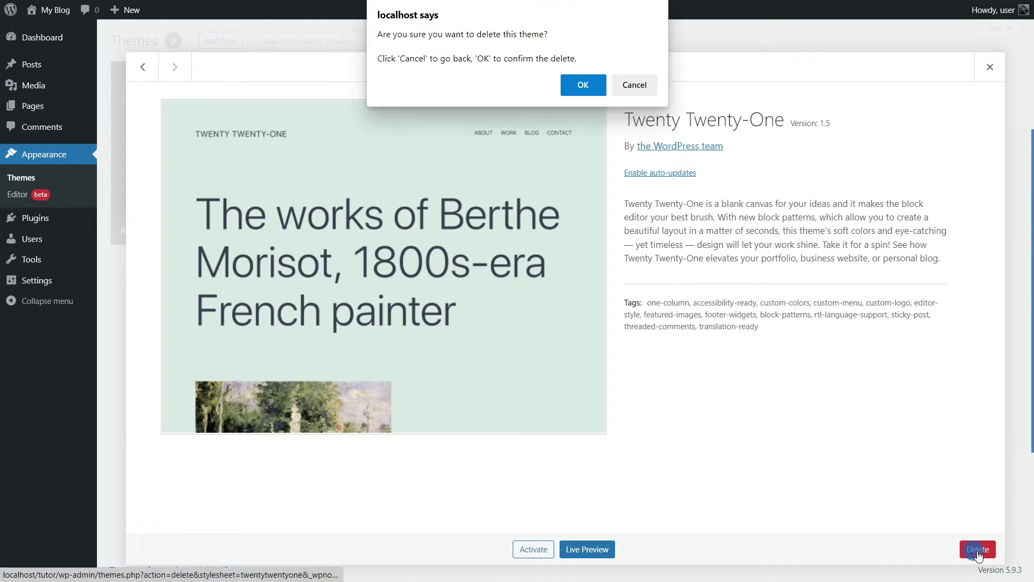
left_click(587, 86)
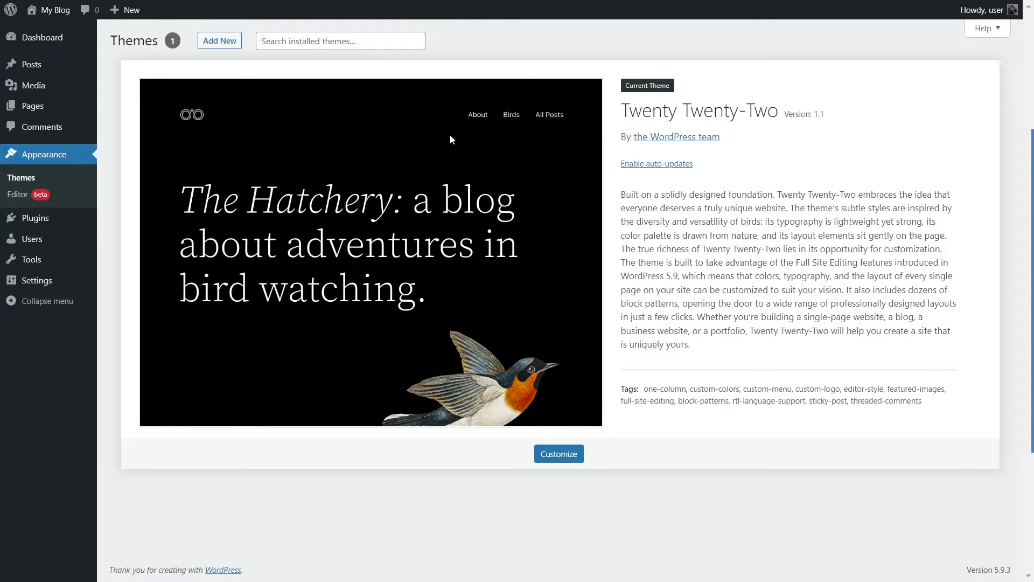
Step: Delete the Hello Dolly plugin from Installed Plugins and confirm
left_click(33, 224)
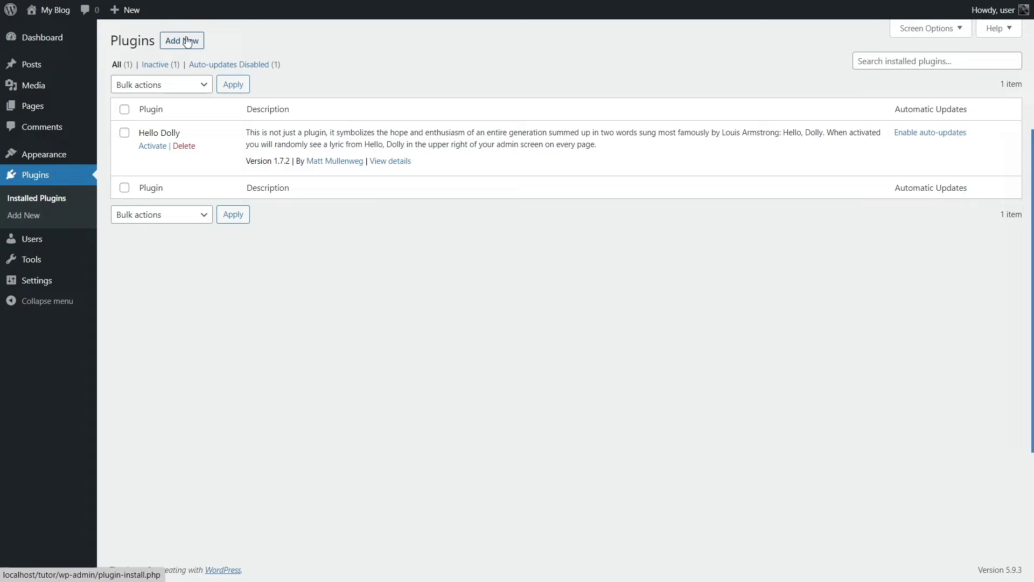
left_click(180, 146)
left_click(584, 63)
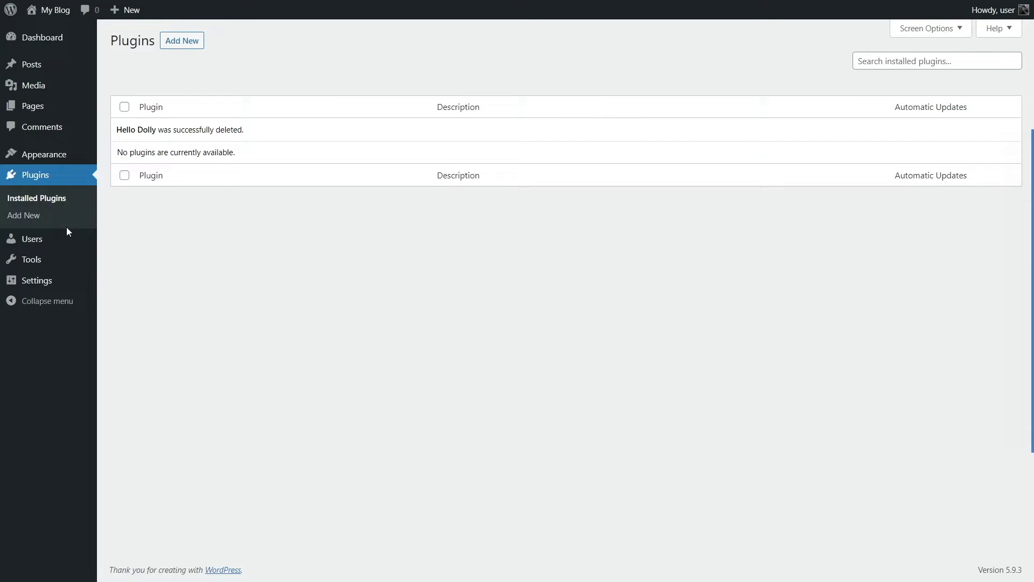
mouse_move(69, 241)
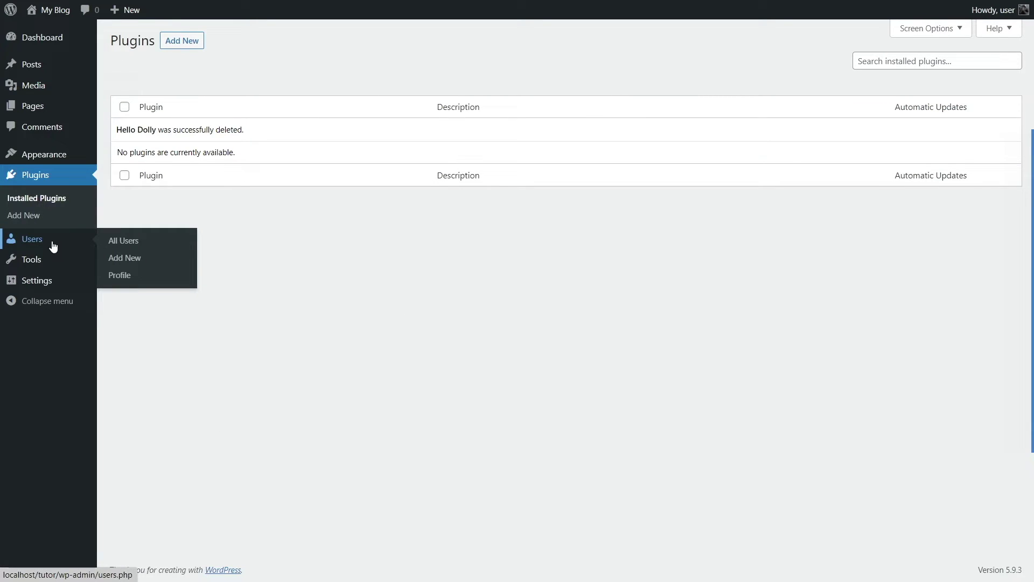
Step: Go to All Users, showing the single Administrator account
left_click(52, 246)
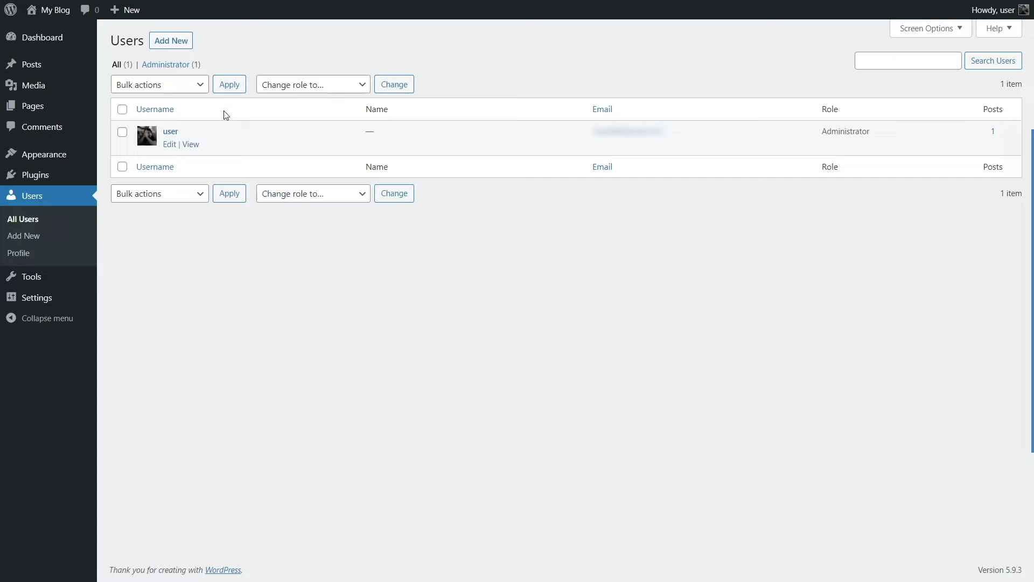
mouse_move(155, 135)
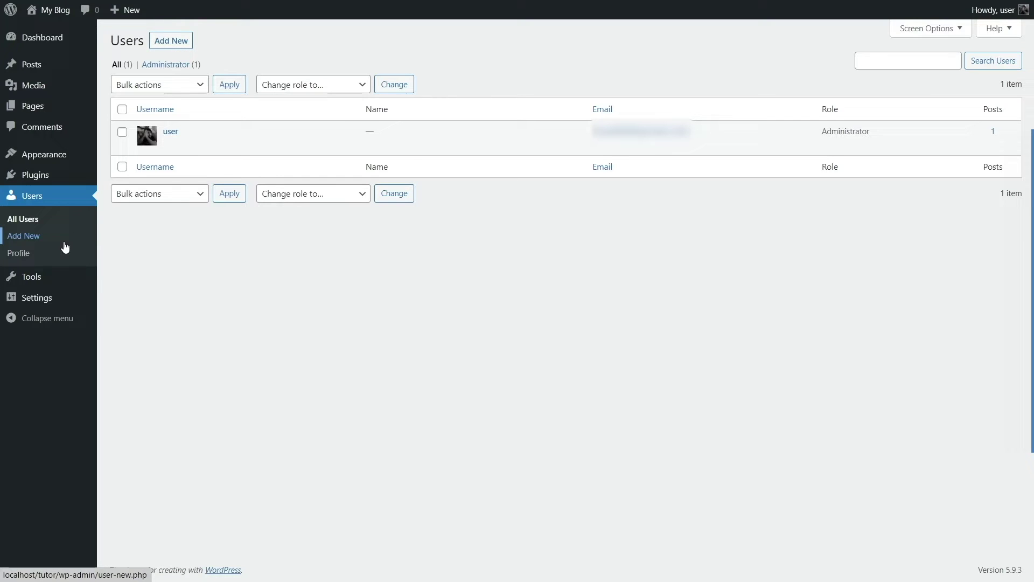
mouse_move(29, 278)
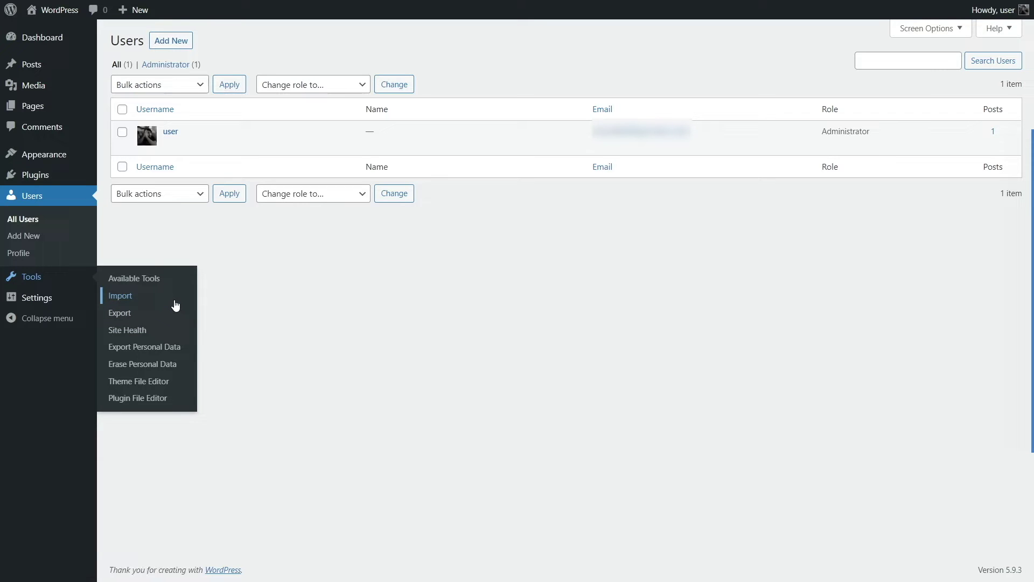
Step: Visit Tools > Import, then Export with All content selected, then Site Health
left_click(175, 305)
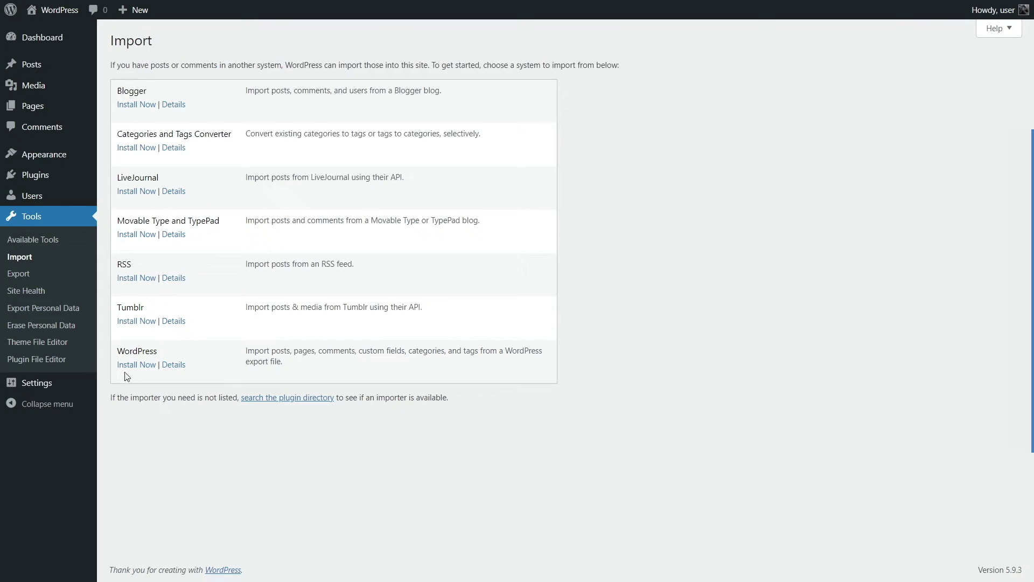
left_click(37, 276)
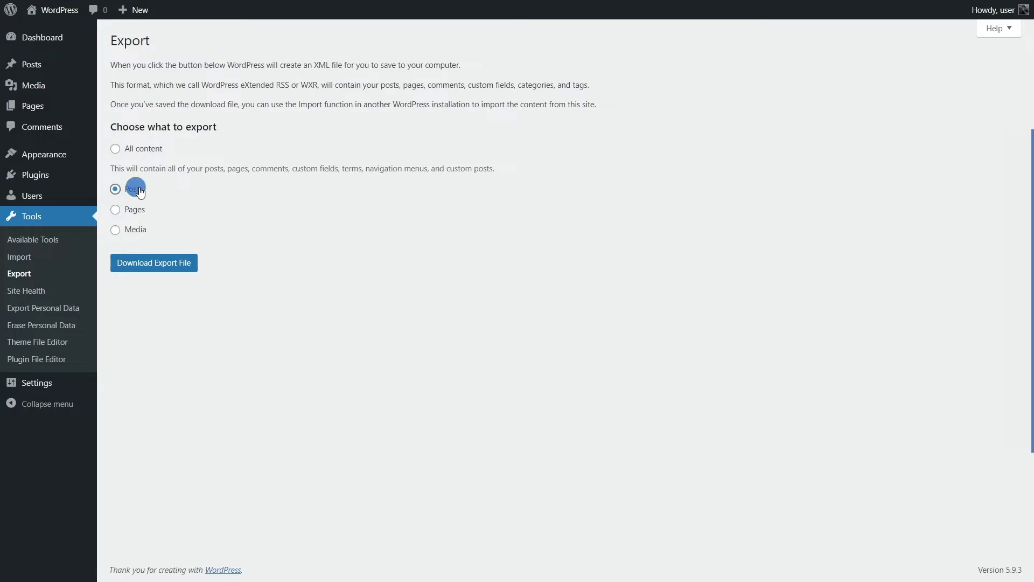
left_click(135, 150)
left_click(47, 292)
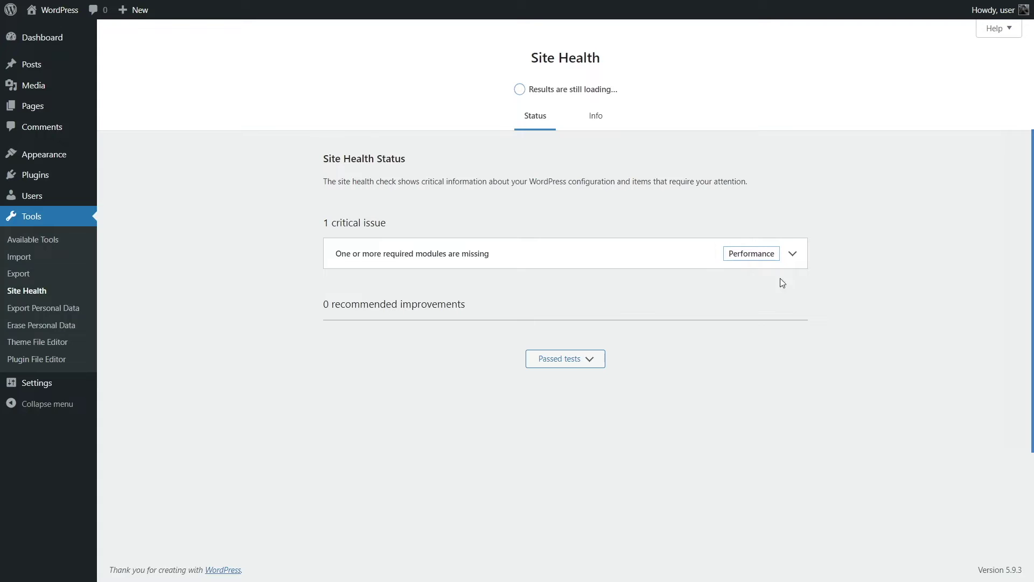
Step: Inspect the missing PHP modules critical issue, then open Twenty Twenty-Two's style.css in the Theme File Editor
left_click(793, 255)
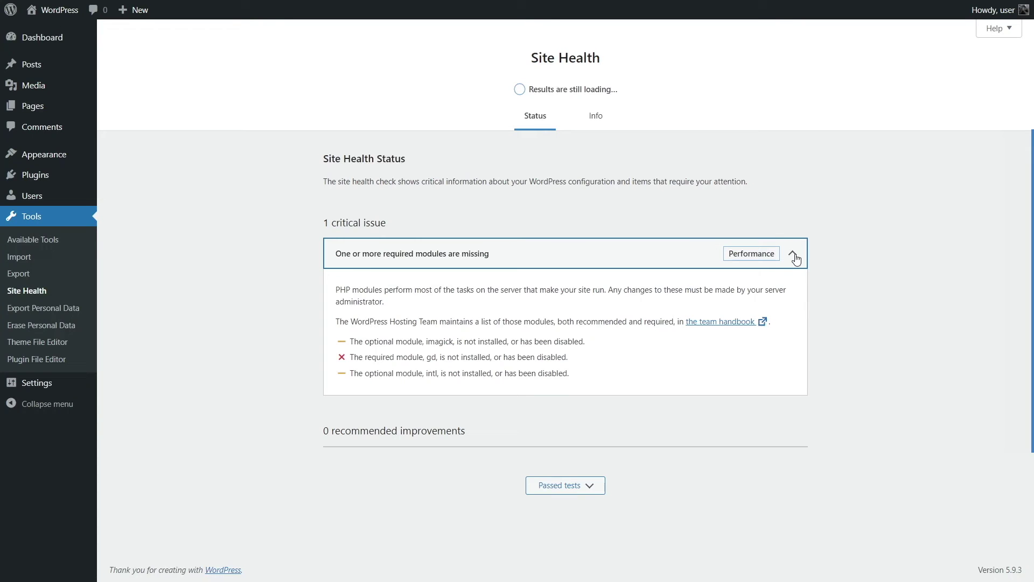
left_click(794, 255)
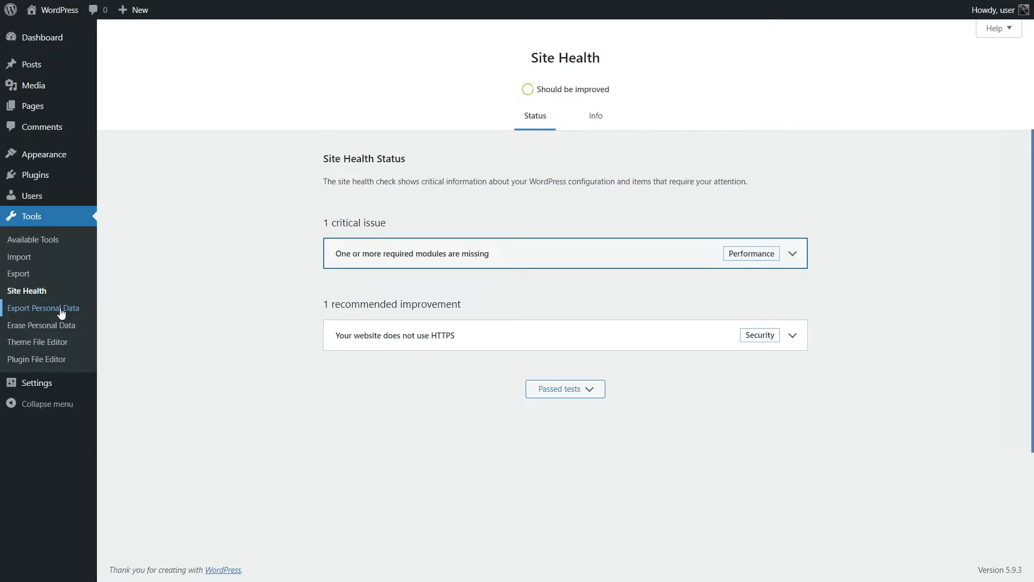
left_click(59, 343)
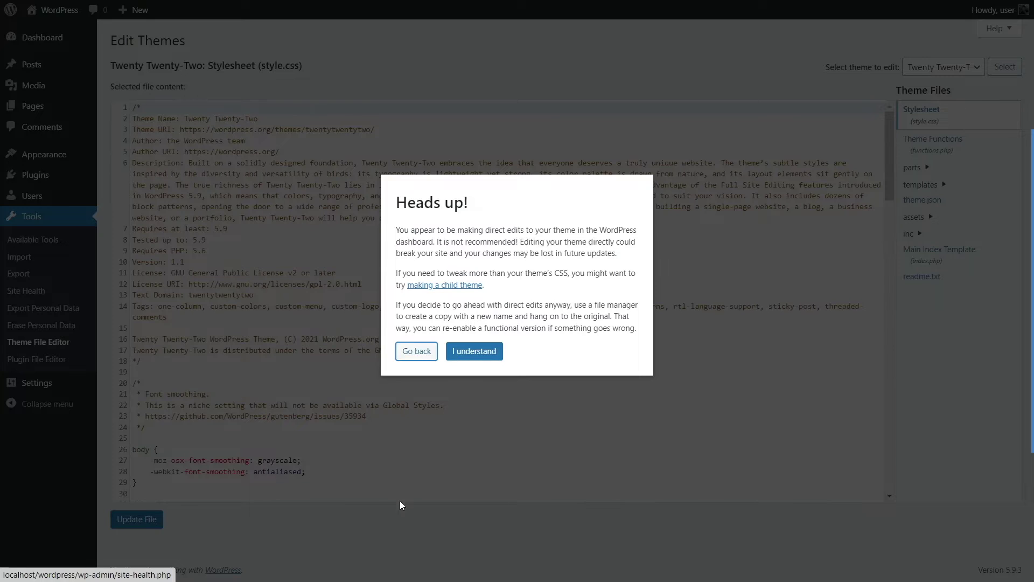
Step: Read through the Heads up! warning about editing theme files directly
left_click_drag(397, 202, 463, 204)
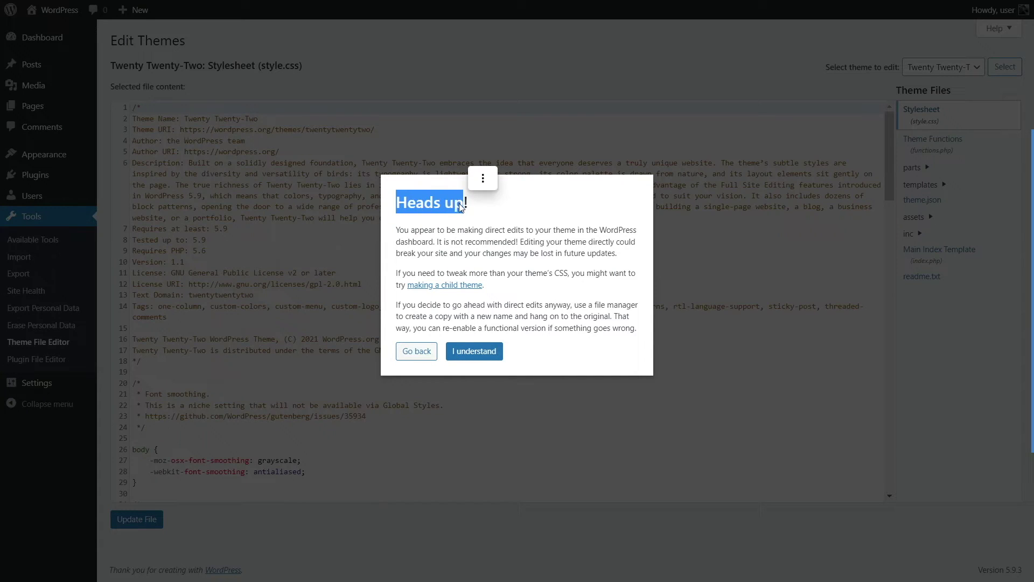
left_click(479, 238)
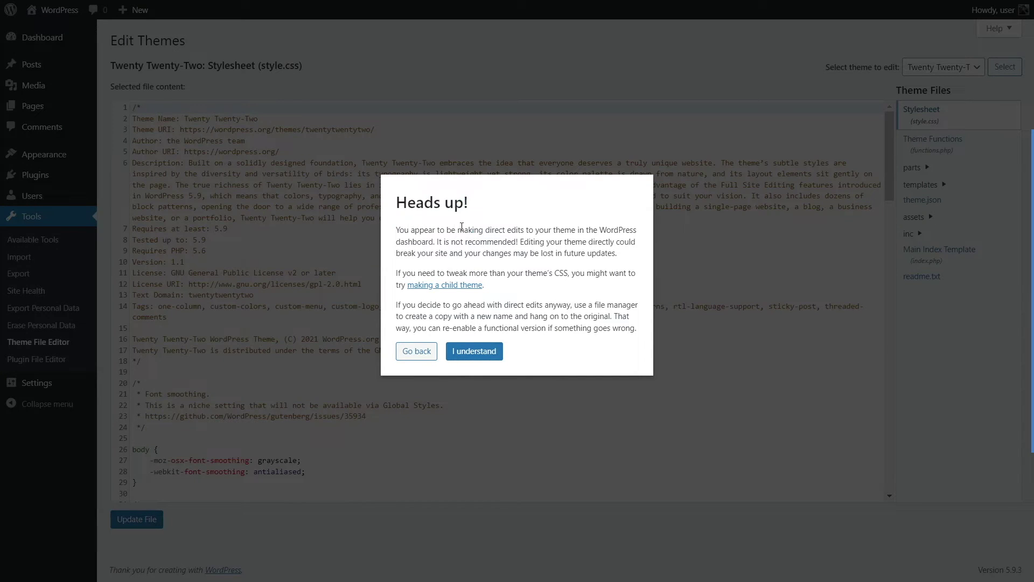
left_click_drag(397, 231, 435, 244)
left_click(458, 217)
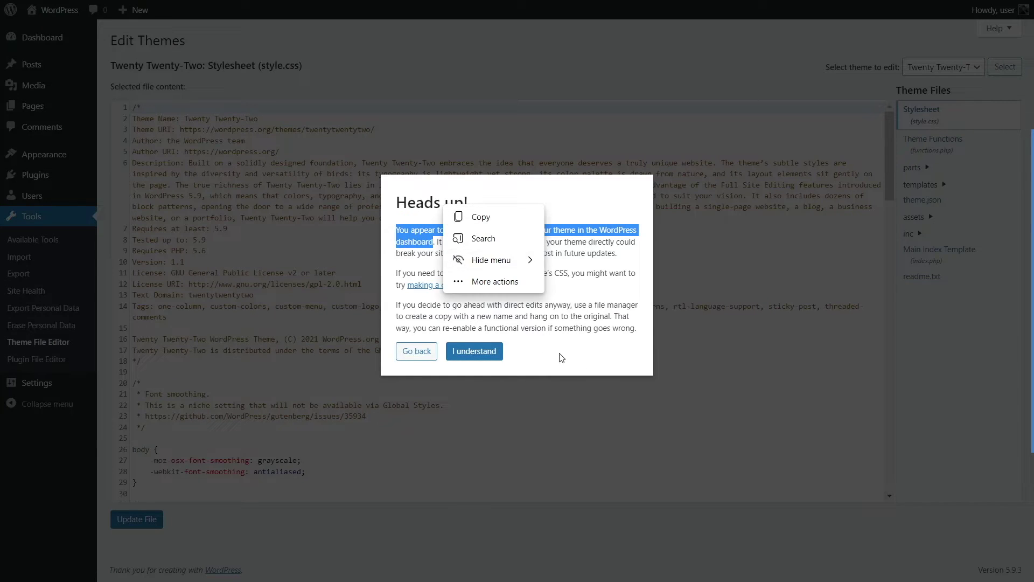
left_click(615, 320)
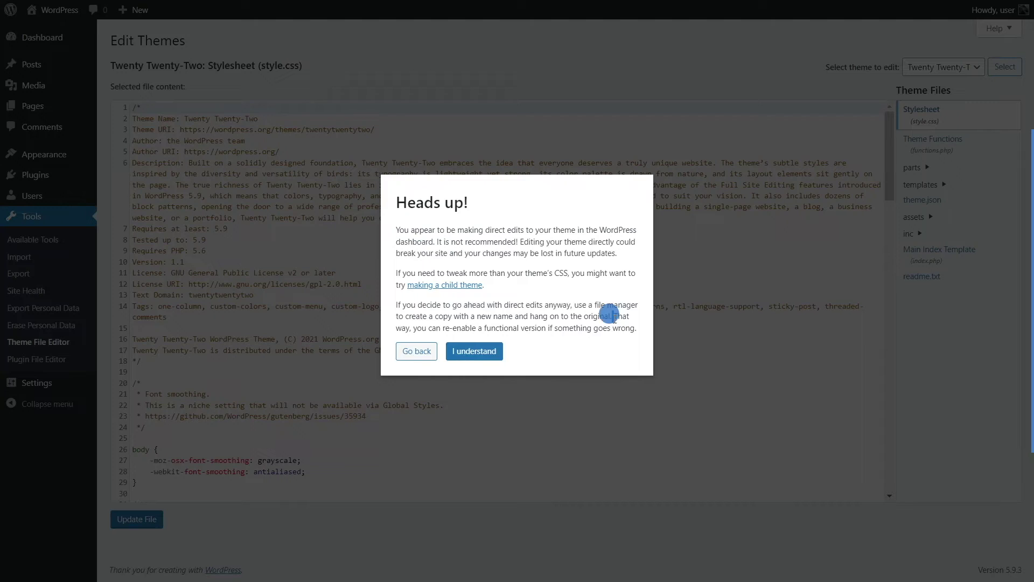
Step: Leave the theme editor unedited, check the Plugin File Editor, then go to General Settings
left_click(428, 352)
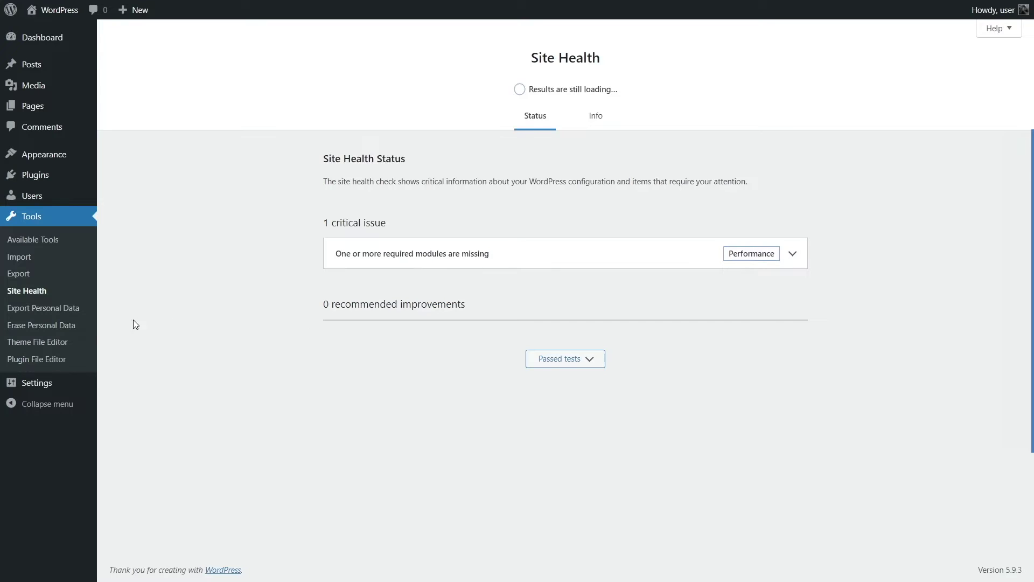
left_click(40, 366)
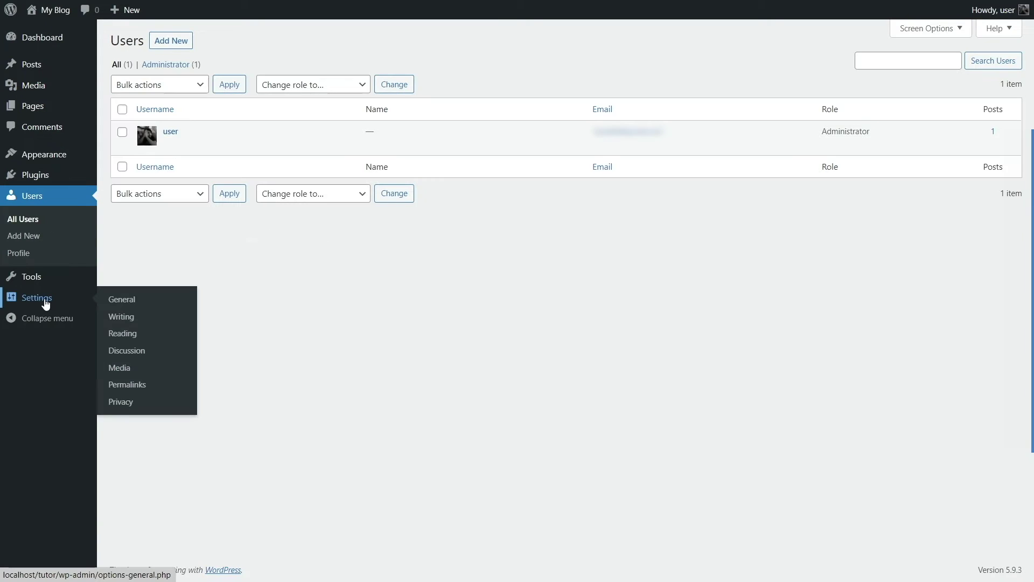
left_click(44, 302)
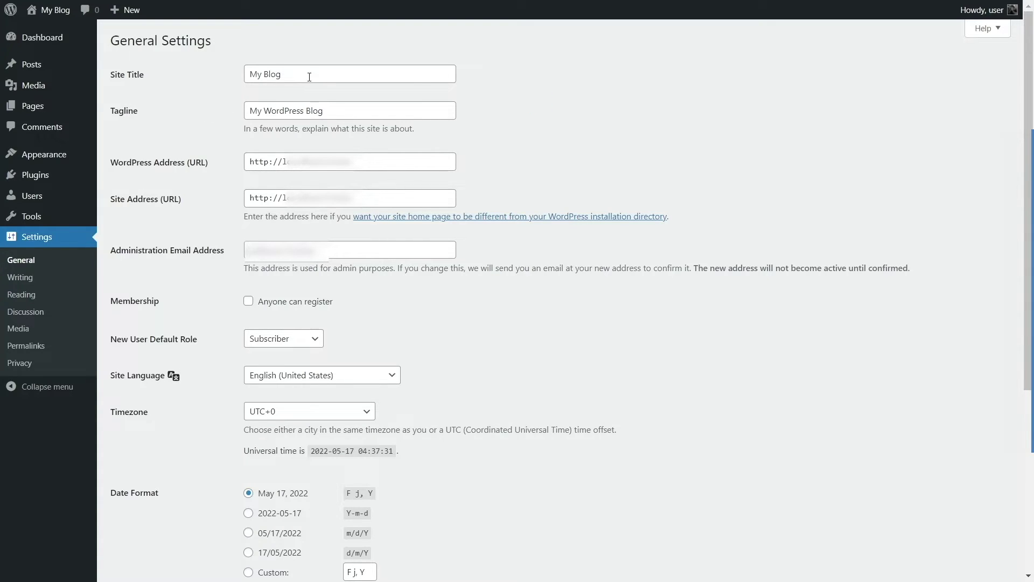
Step: Change the site title from My Blog to Tutor LMS and clear the My WordPress Blog tagline
left_click(221, 76)
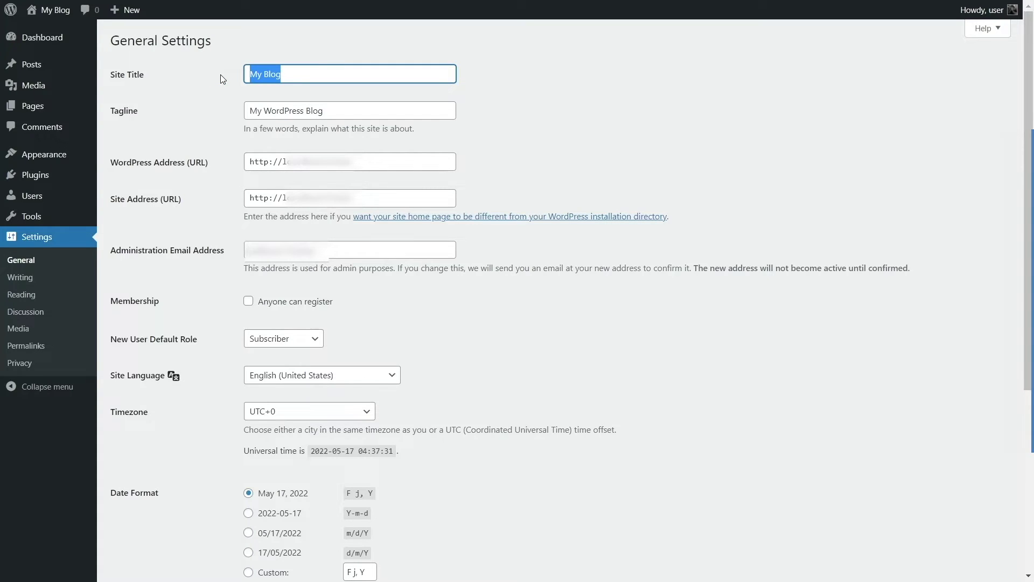
type("Tuo")
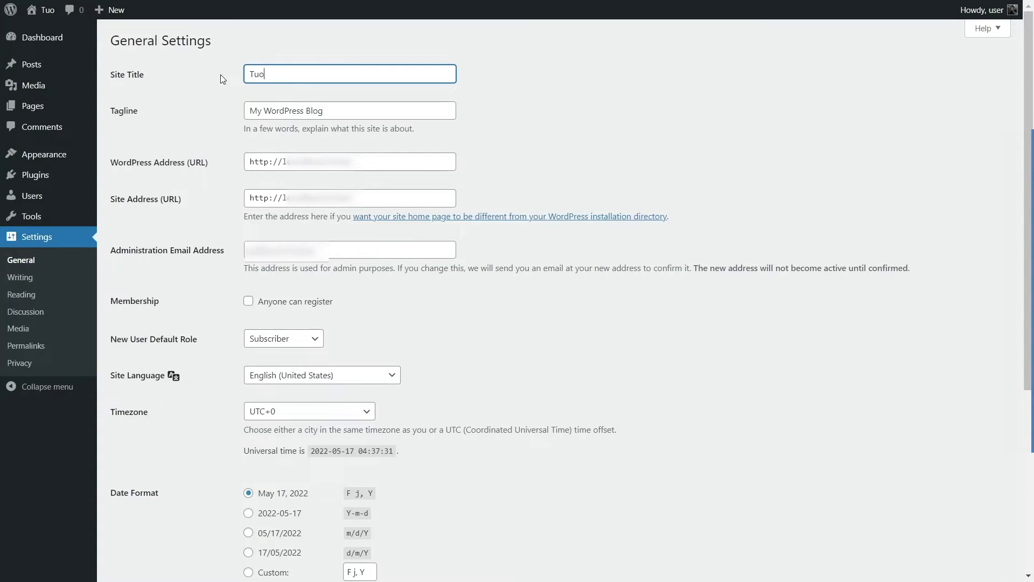
type("tor")
key("BackSpace")
key("BackSpace")
key("BackSpace")
key("BackSpace")
type("tor")
type("LMS")
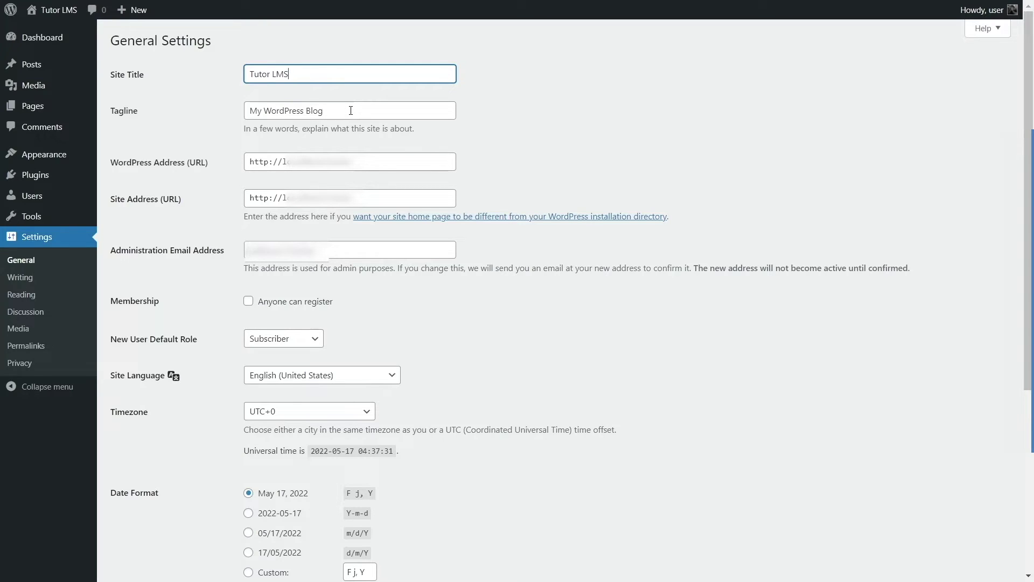
left_click_drag(349, 111, 243, 108)
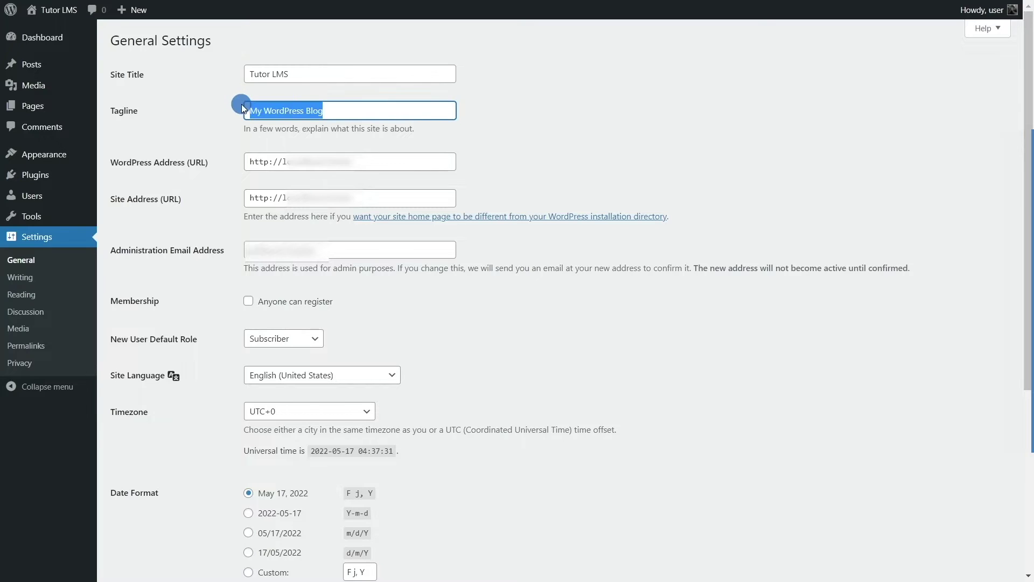
key("BackSpace")
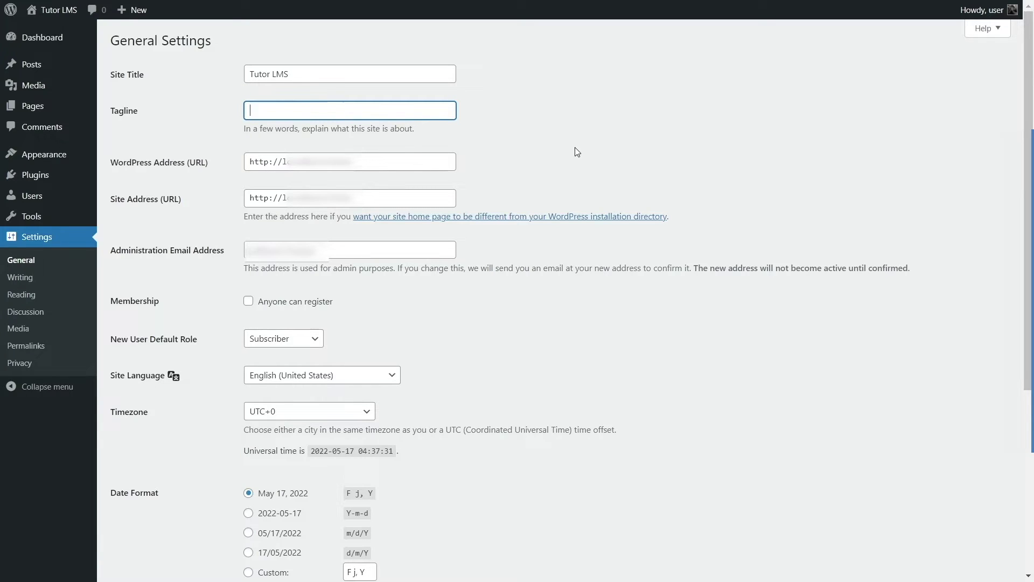
left_click(580, 148)
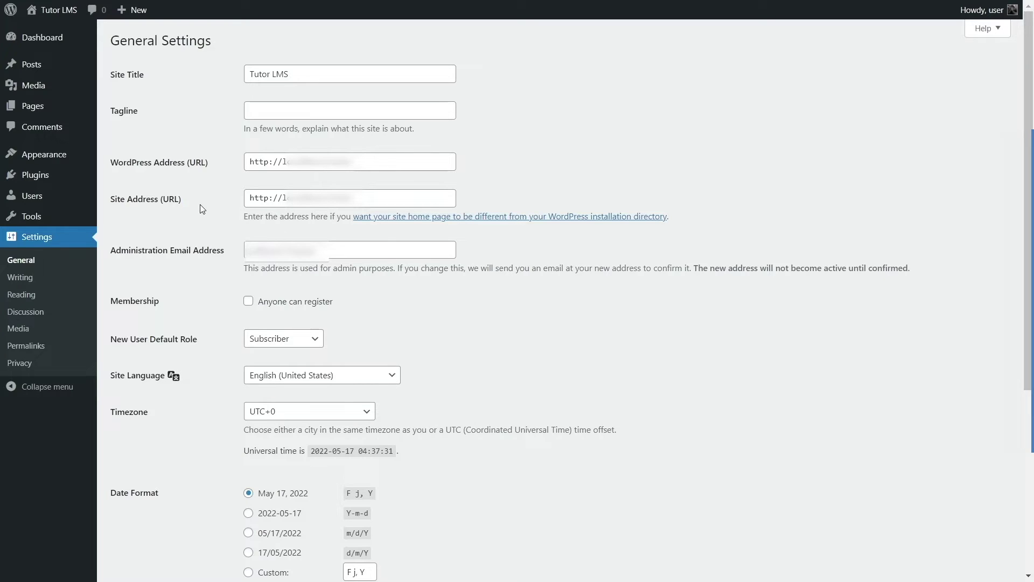
Step: Switch the WordPress and Site Address URLs to https and enable 'Anyone can register'
left_click(268, 163)
type("s")
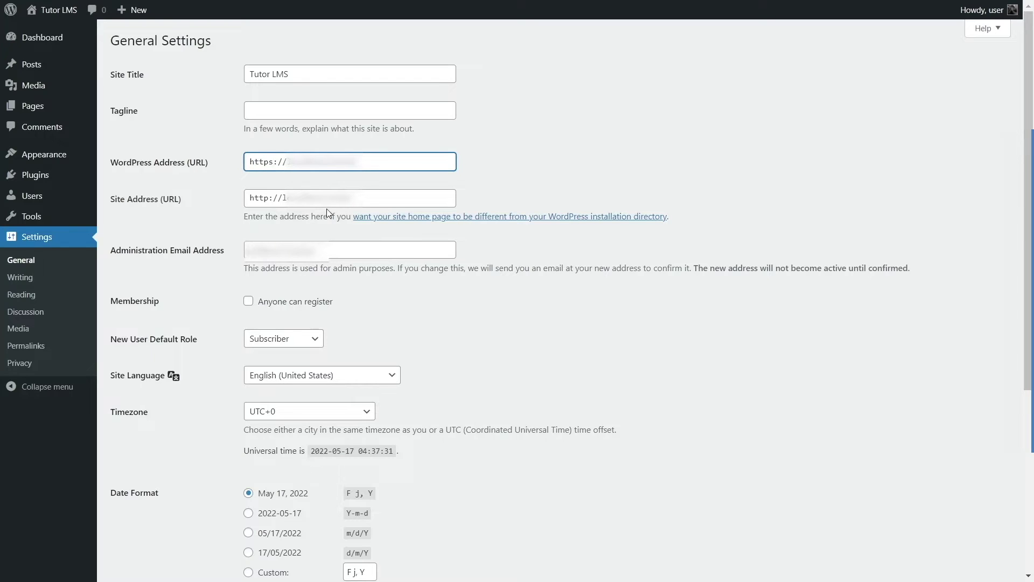
left_click(270, 198)
type("s")
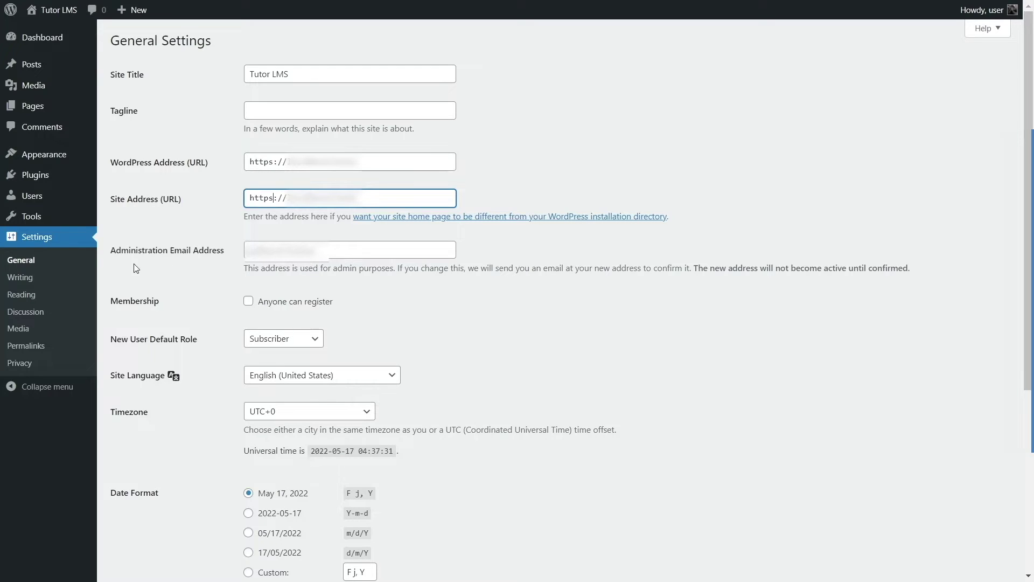
left_click(346, 247)
left_click(606, 320)
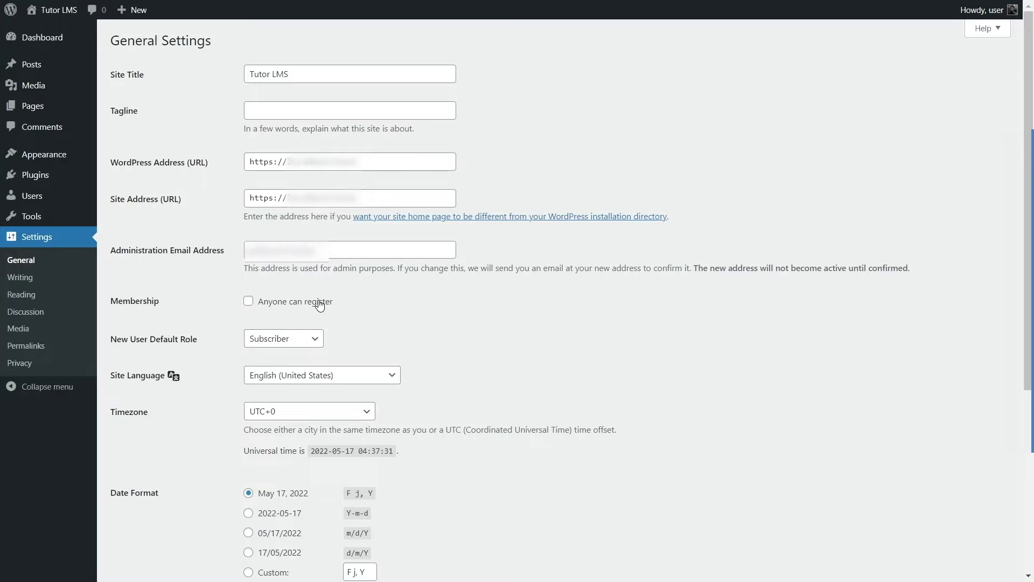
left_click(249, 302)
Step: Scroll down past Save Changes, then bring up the Settings flyout in the sidebar
scroll(289, 208, "down", 5)
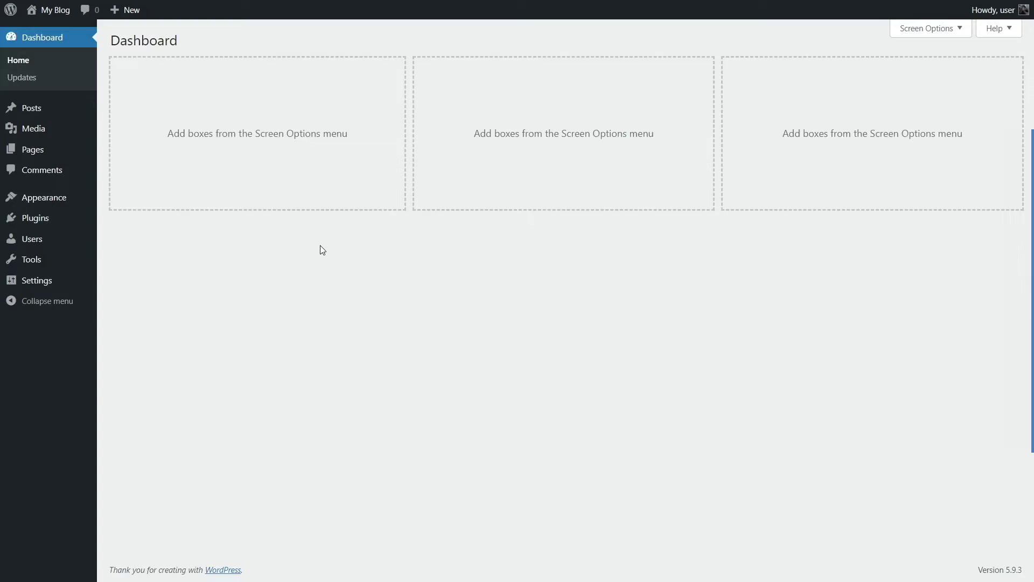
mouse_move(52, 291)
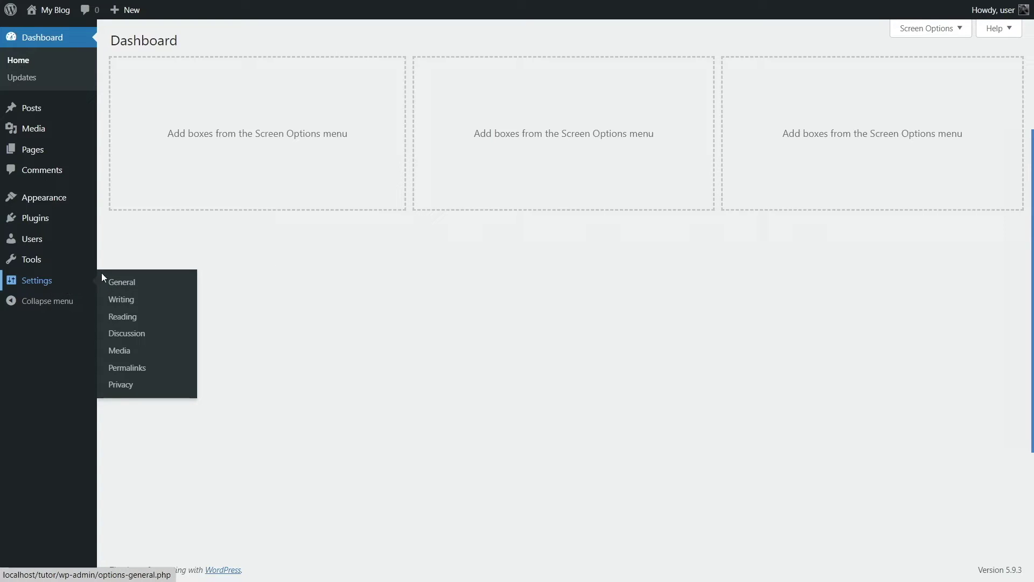
Step: Set the permalink structure to Post name (/%postname%/) and save the change
left_click(159, 372)
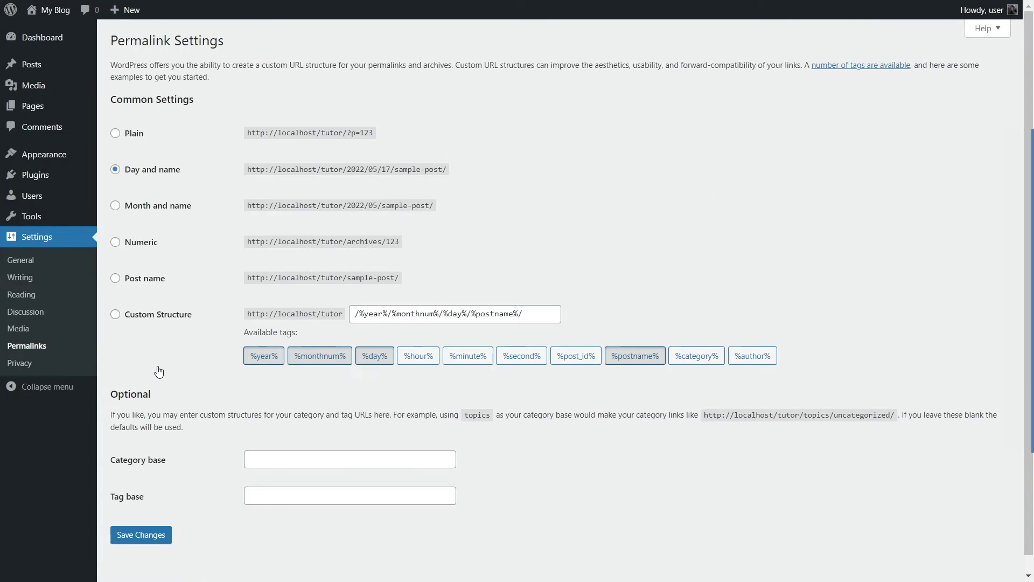
left_click(157, 287)
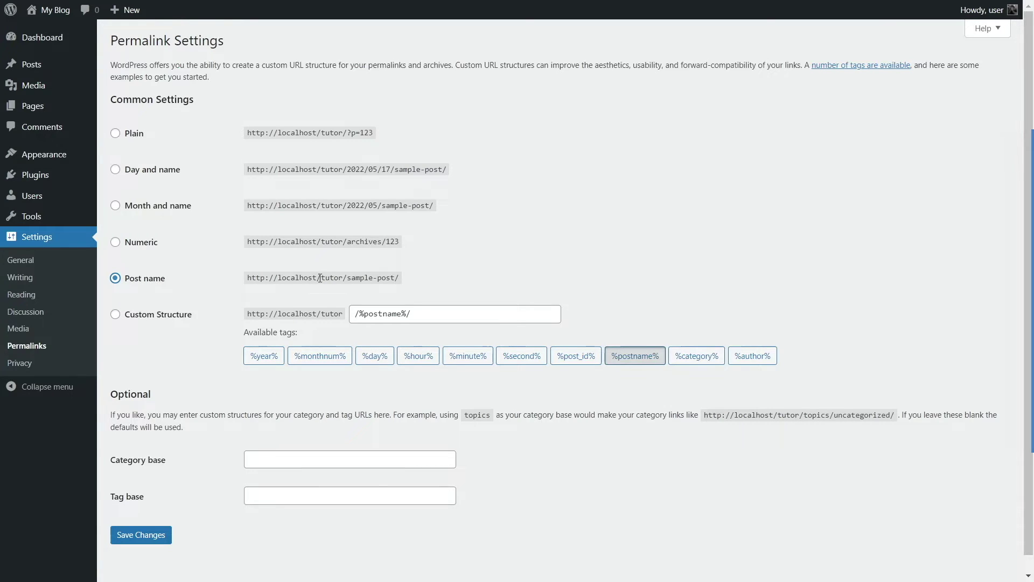
scroll(302, 307, "down", 1)
left_click(156, 521)
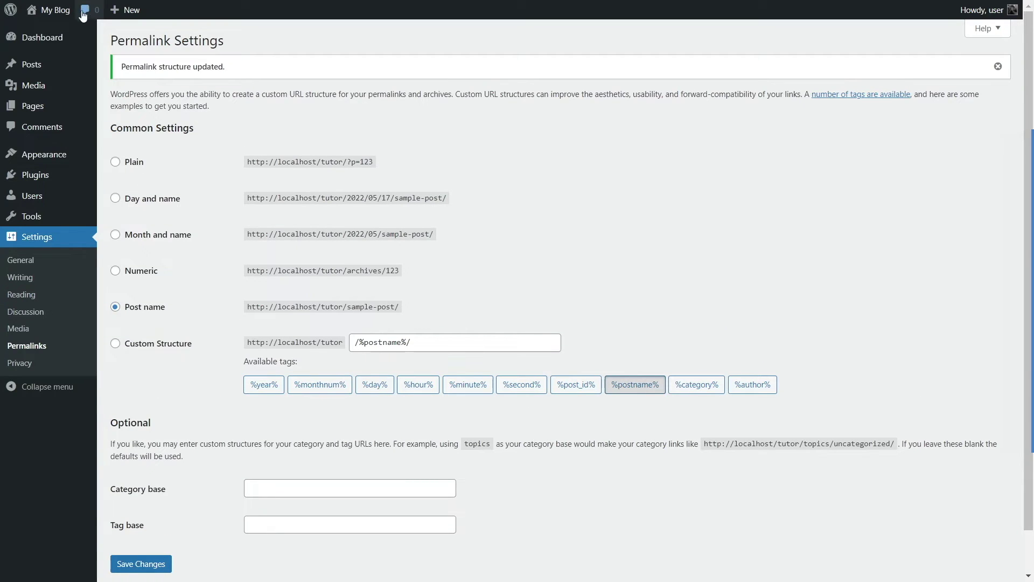
Step: Go to the Dashboard, then to Appearance > Themes showing Twenty Twenty-Two 1.1 as active
left_click(43, 36)
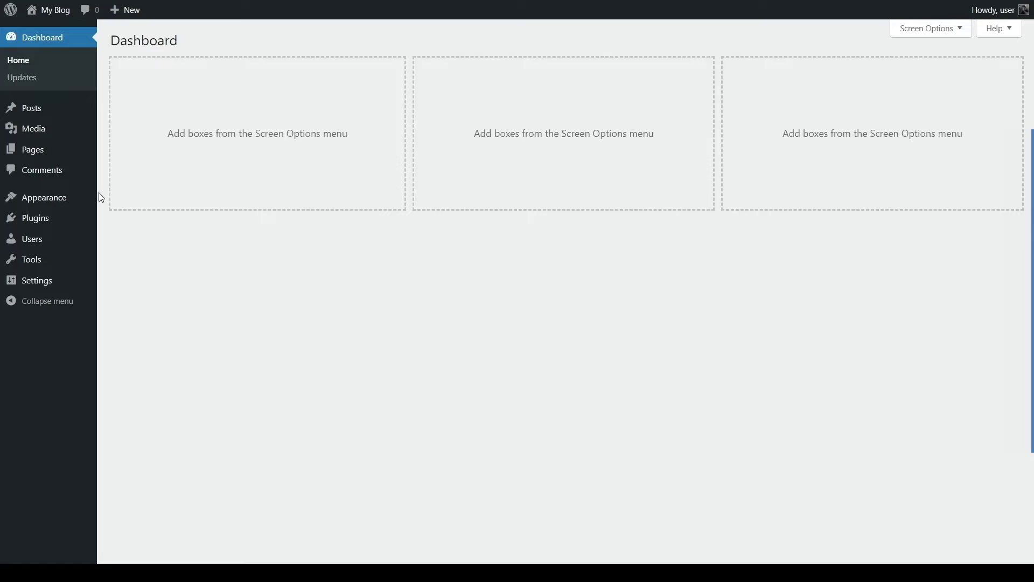
mouse_move(60, 205)
left_click(119, 203)
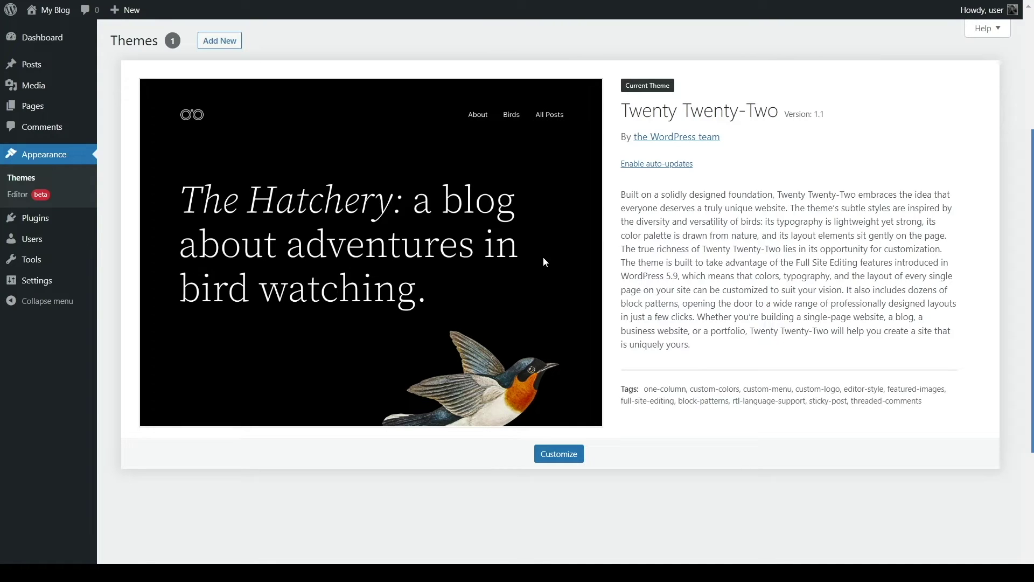
Step: Search Add New themes for 'Skillate' and confirm that no matching themes are found
left_click(218, 53)
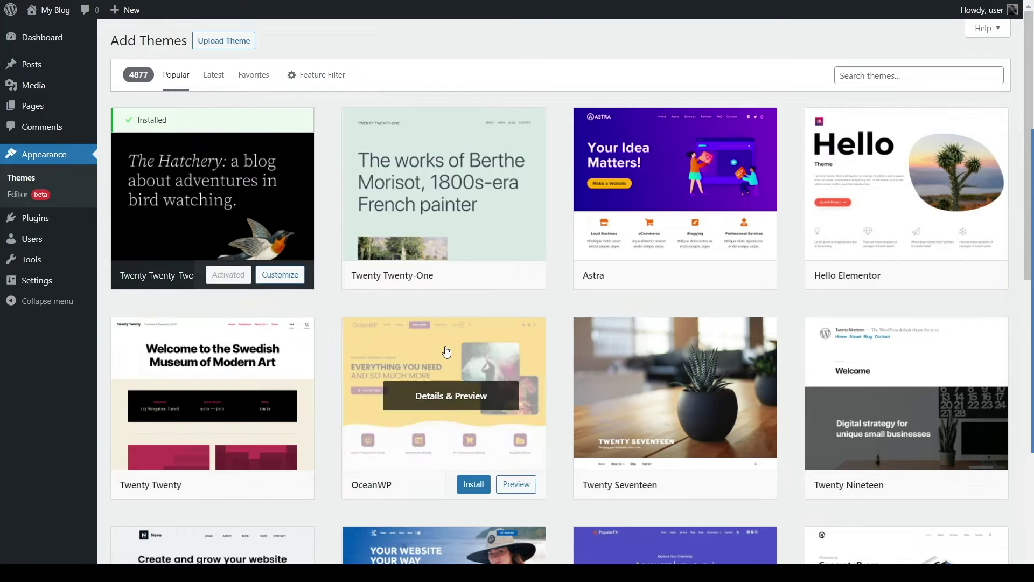
scroll(446, 352, "down", 10)
scroll(447, 352, "up", 10)
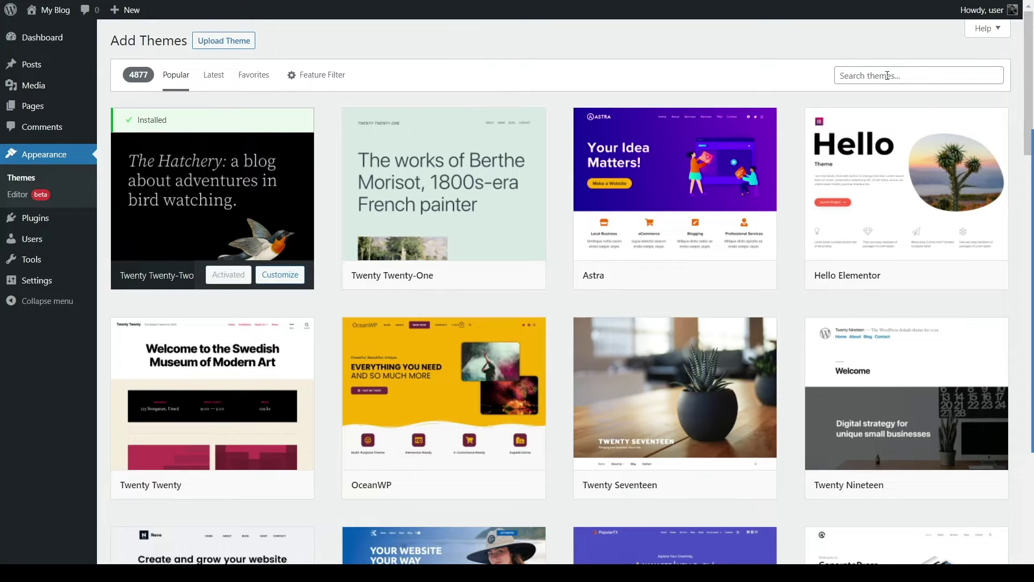
left_click(888, 76)
type("Skilla")
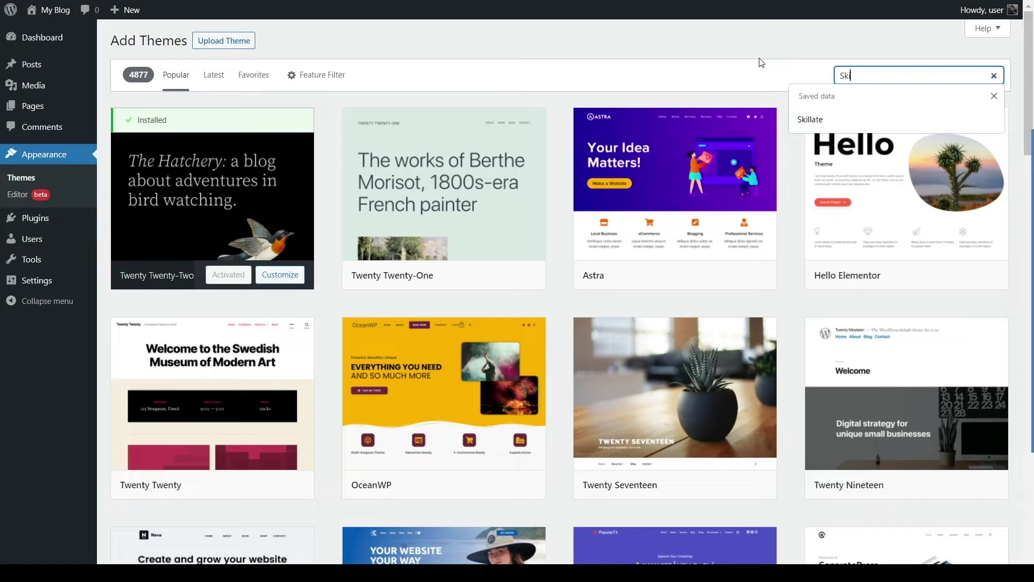
type("te")
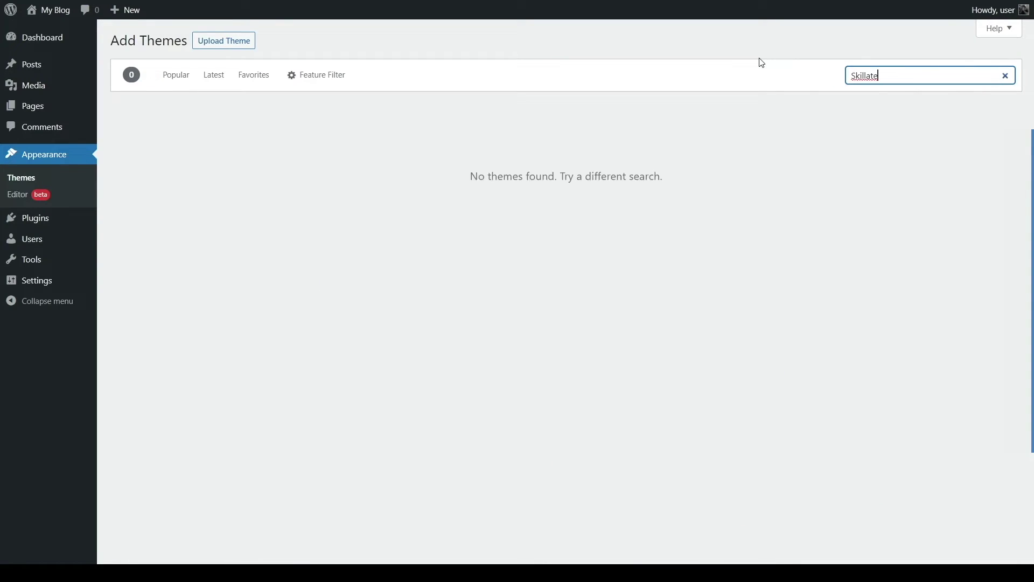
left_click_drag(472, 178, 677, 191)
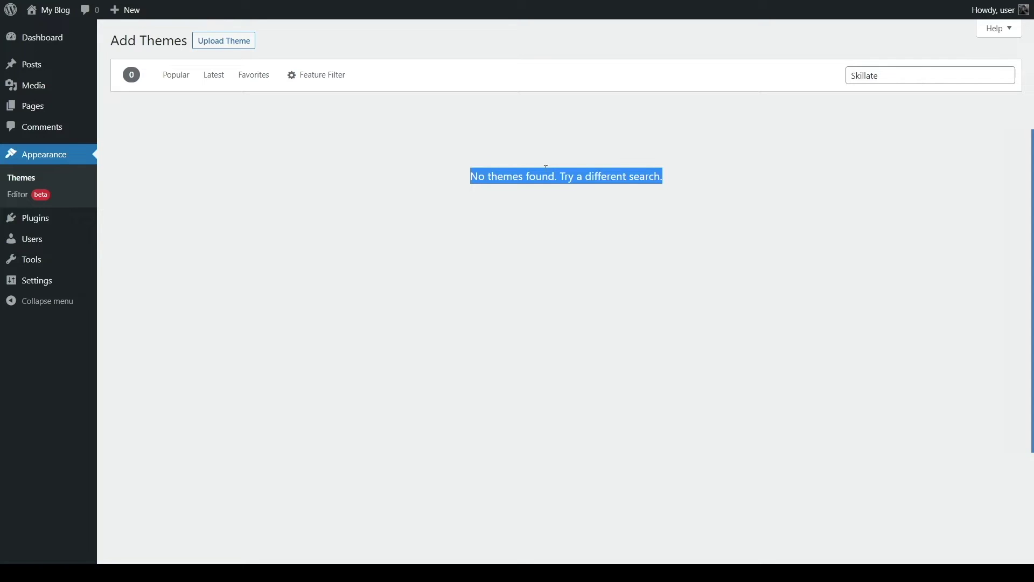
left_click(492, 131)
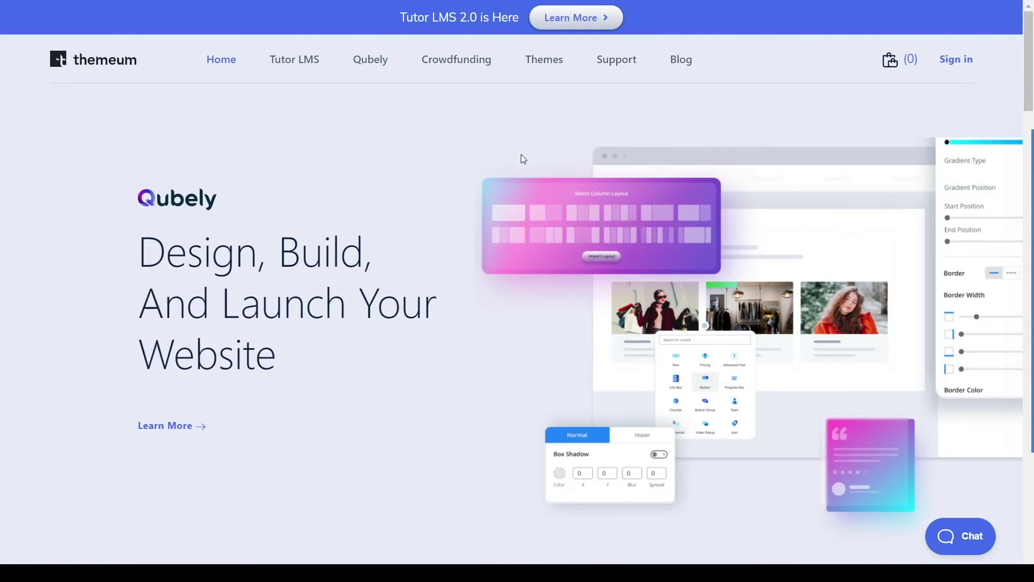
Step: Open Themeum's WordPress Themes page and scroll down to the Skillate theme section
scroll(490, 167, "down", 8)
scroll(490, 166, "up", 8)
left_click(555, 64)
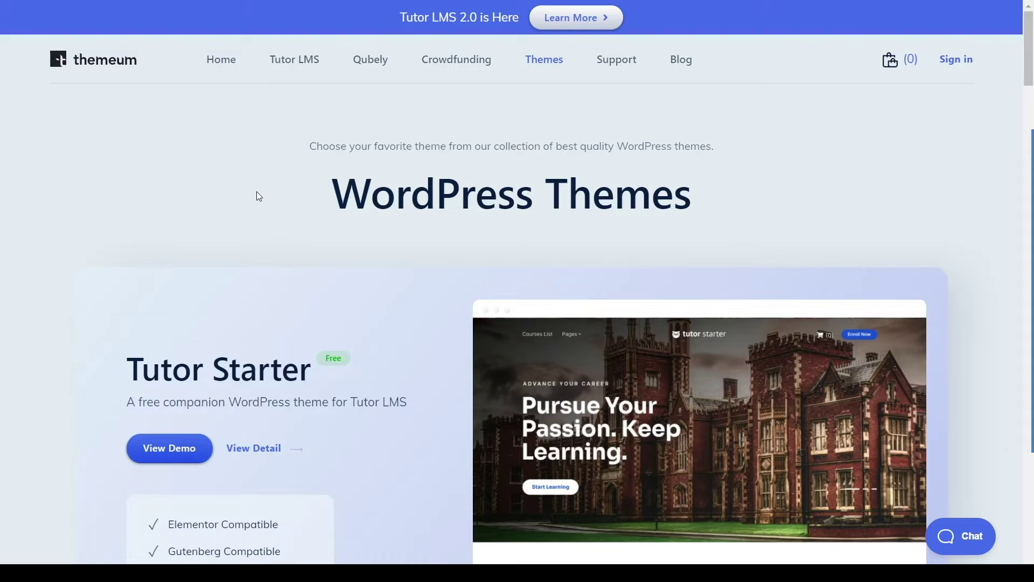
scroll(259, 193, "down", 2)
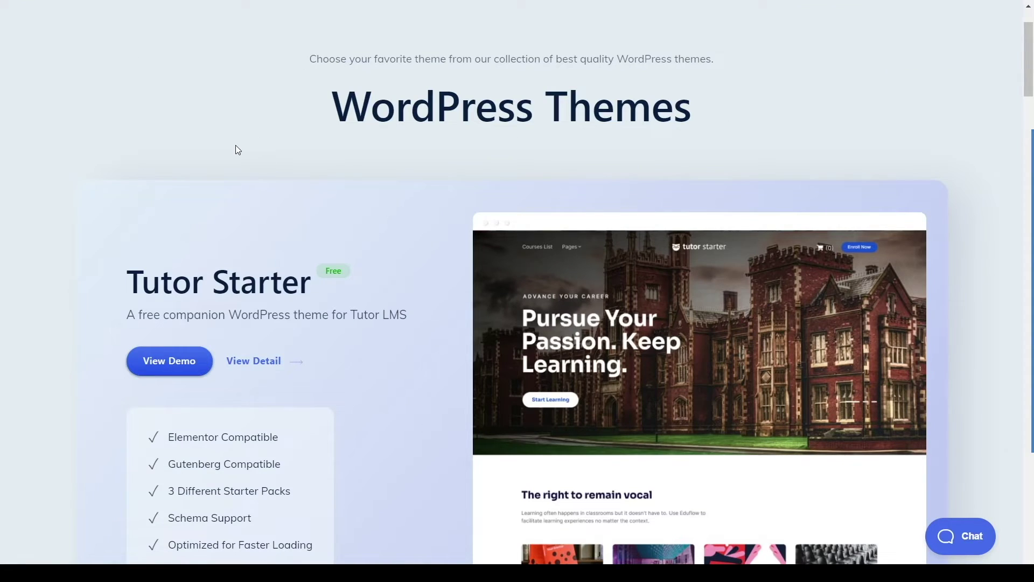
scroll(564, 202, "down", 2)
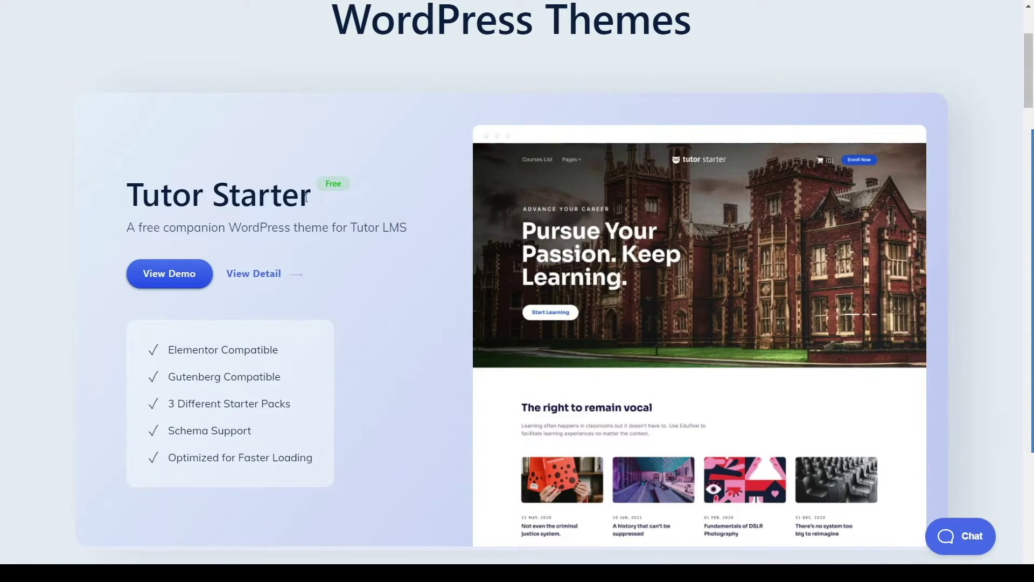
scroll(275, 194, "down", 15)
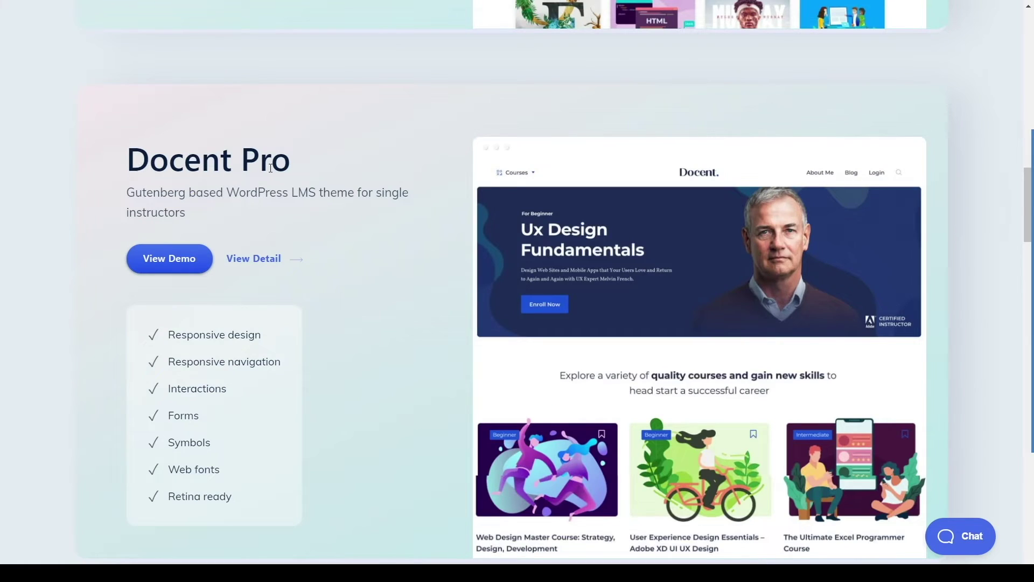
scroll(264, 172, "down", 8)
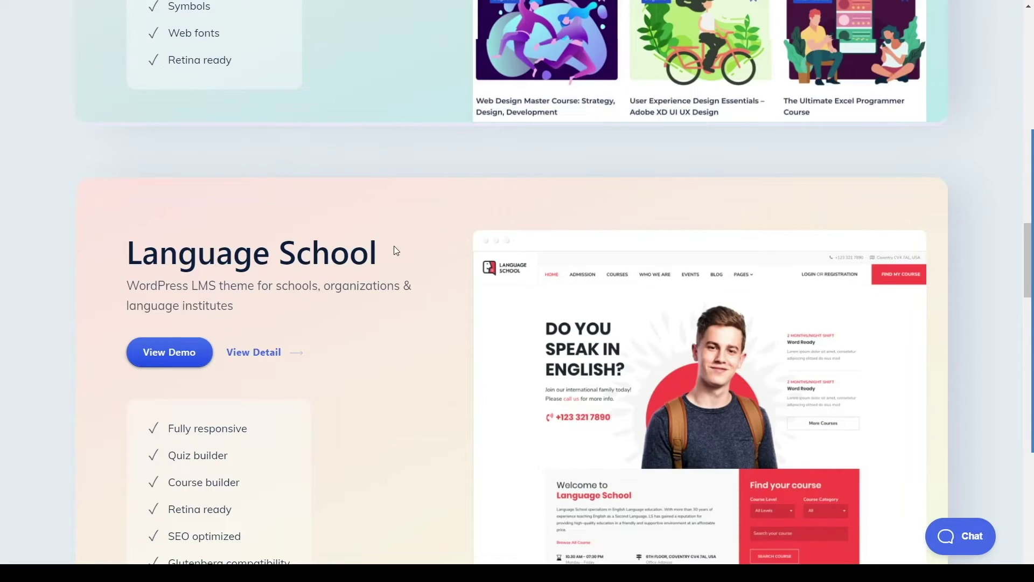
scroll(389, 242, "up", 16)
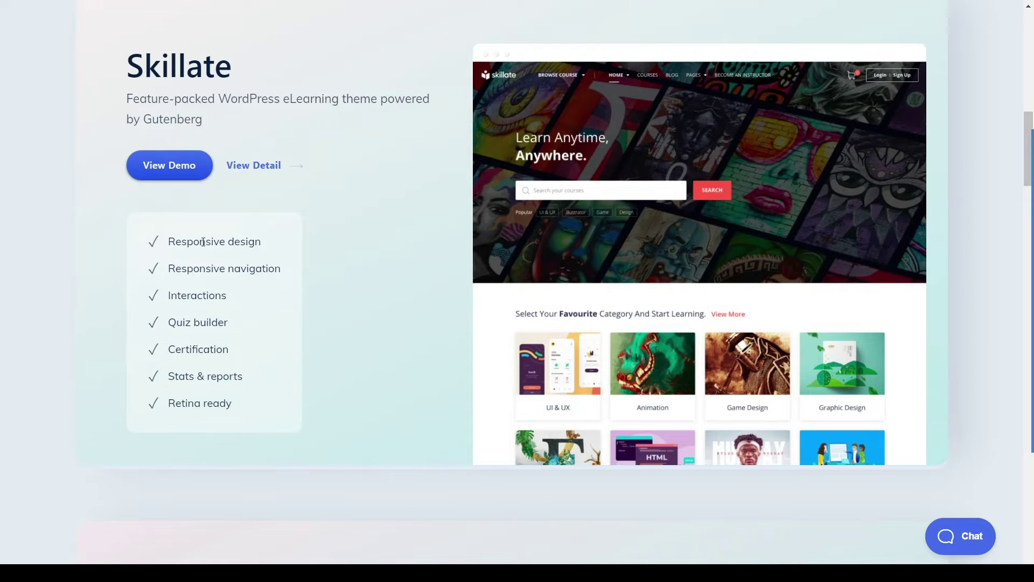
Step: Highlight Skillate's Responsive design, Responsive navigation and Interactions feature text
left_click_drag(169, 242, 267, 248)
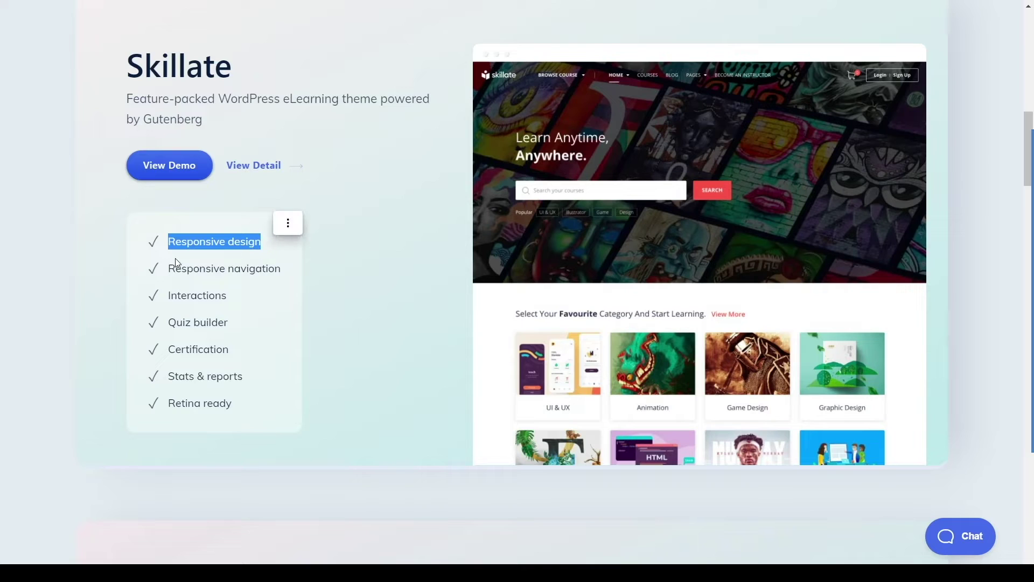
left_click_drag(168, 268, 280, 271)
left_click(216, 293)
double_click(215, 293)
left_click(227, 329)
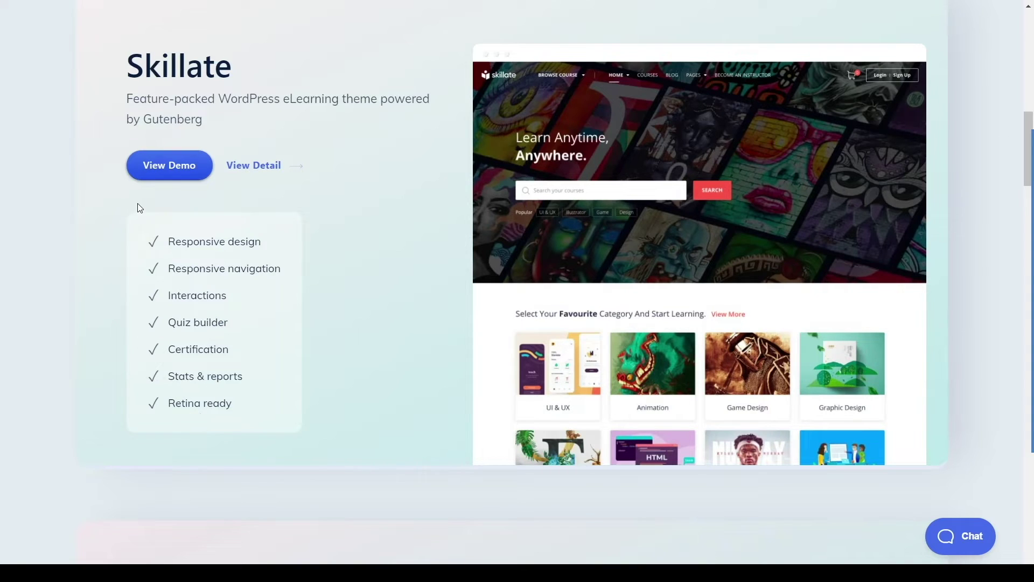
Step: Open Skillate's live demo and scroll through its desktop layout
left_click(172, 171)
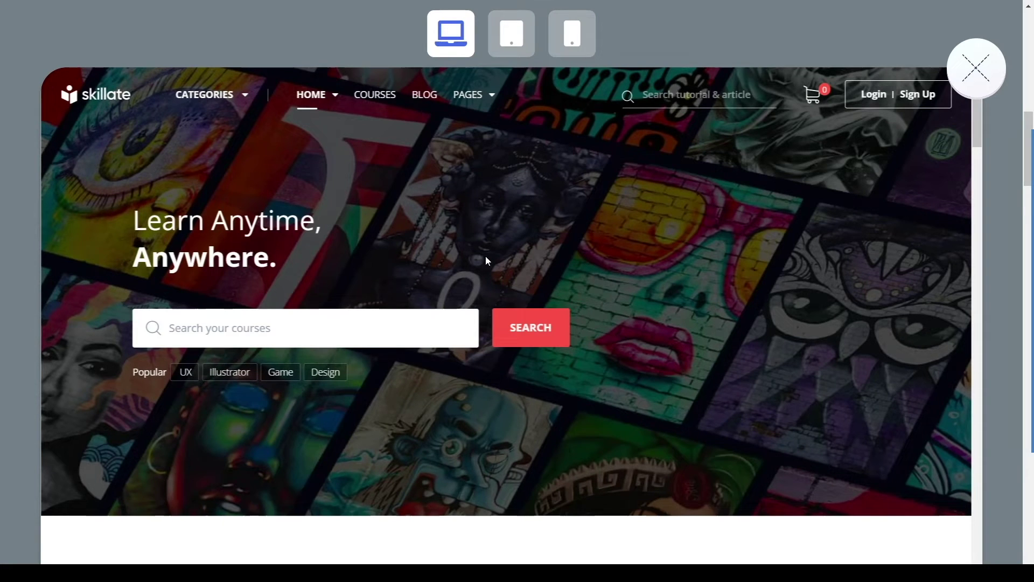
scroll(534, 221, "down", 5)
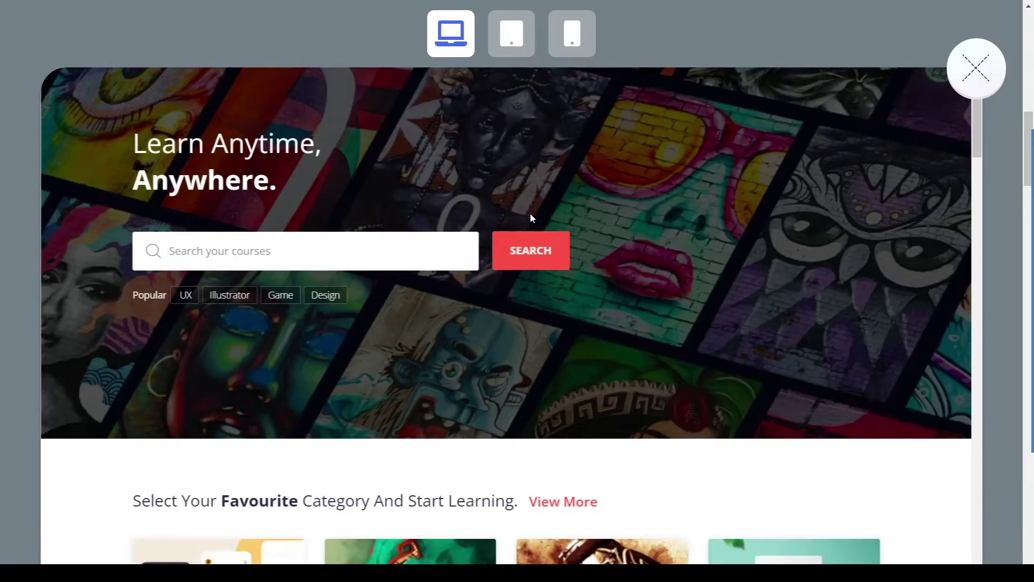
scroll(528, 210, "up", 5)
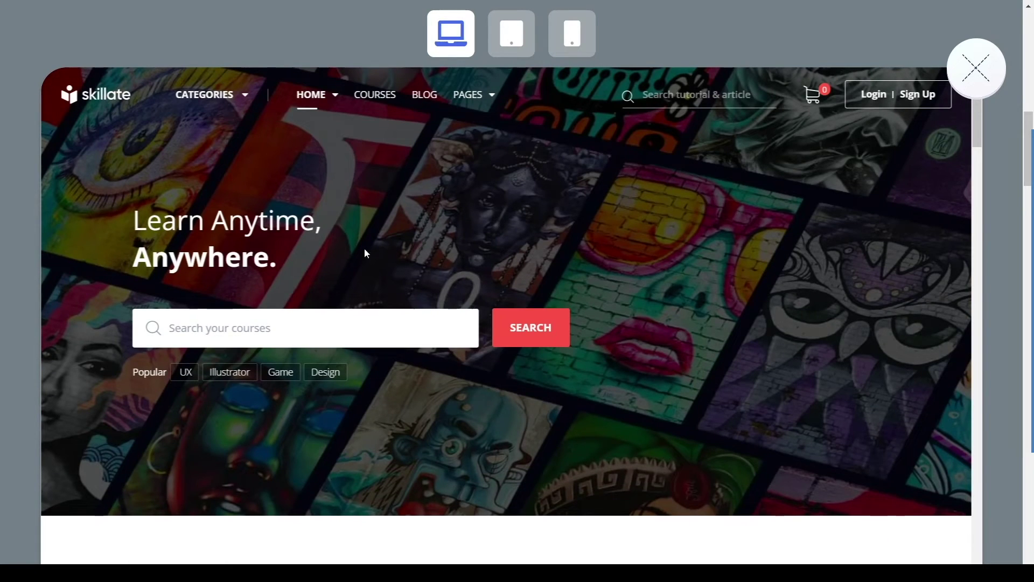
scroll(542, 126, "down", 5)
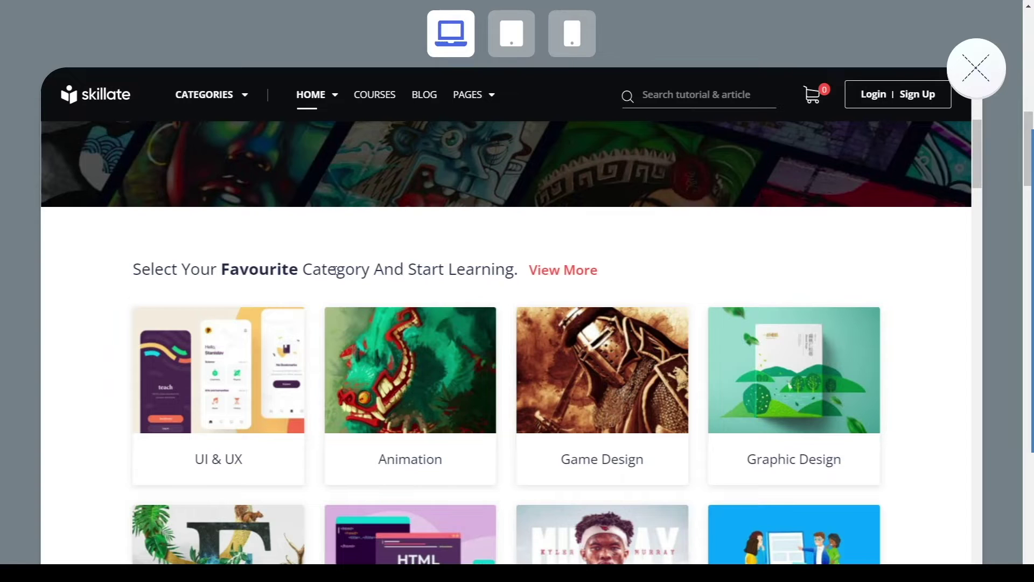
scroll(338, 268, "down", 10)
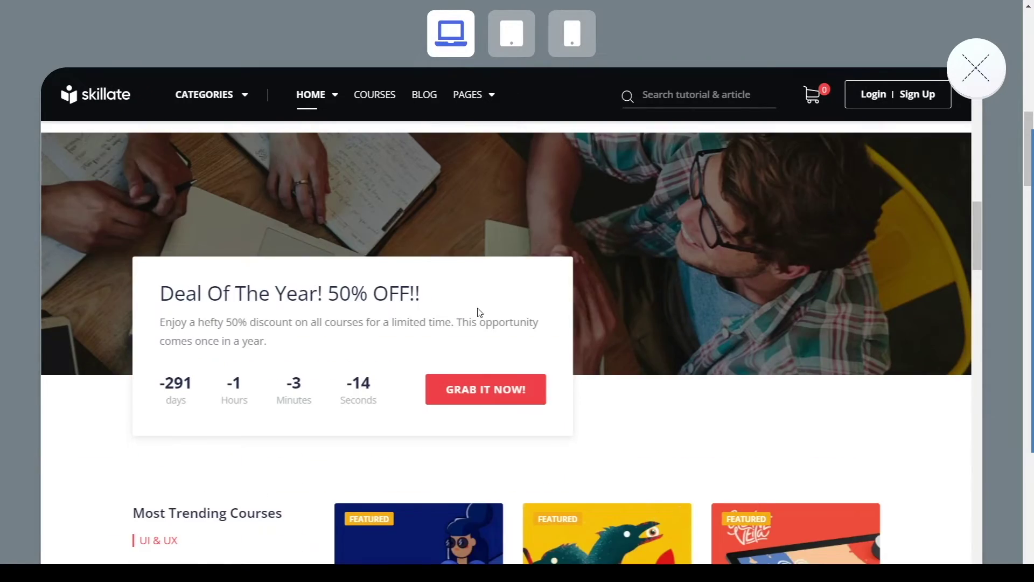
scroll(478, 310, "down", 4)
scroll(497, 304, "down", 10)
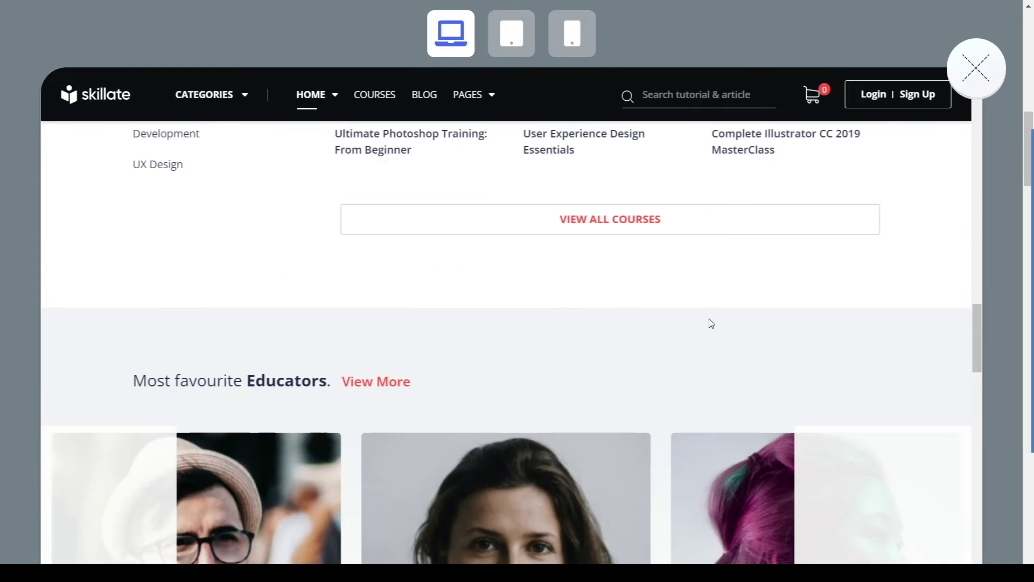
scroll(667, 305, "down", 3)
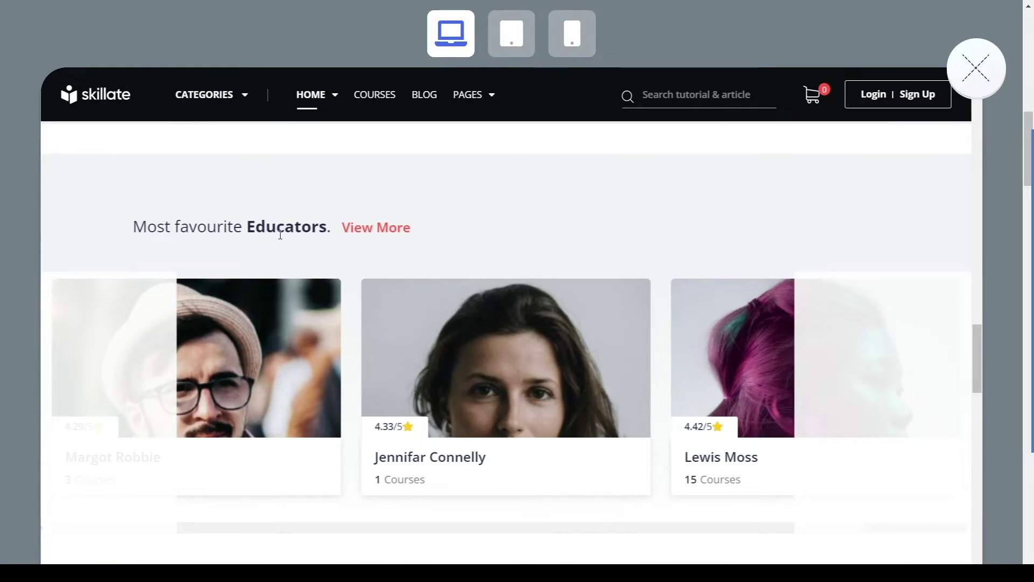
scroll(382, 254, "down", 9)
scroll(357, 257, "down", 17)
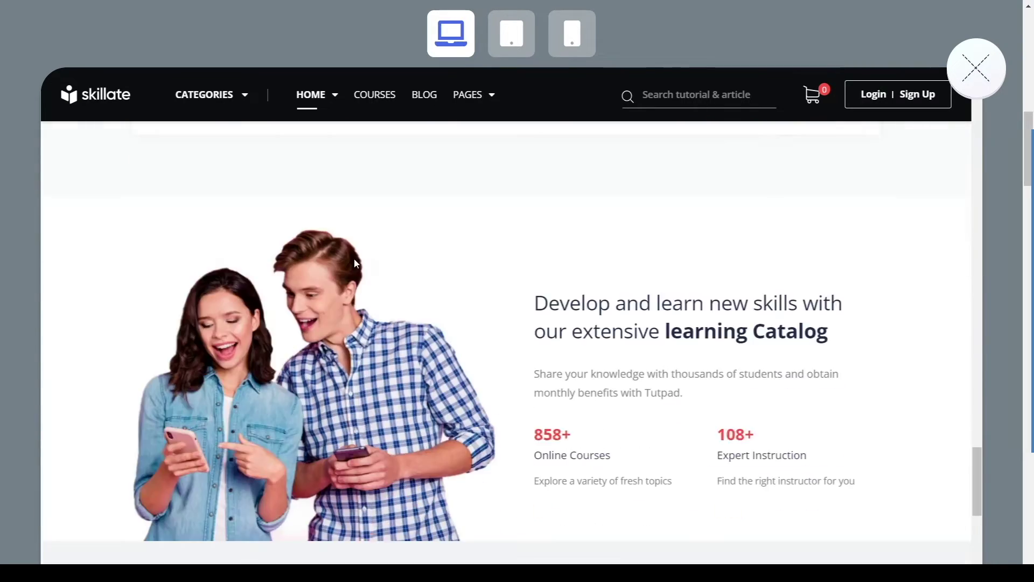
scroll(357, 259, "up", 15)
scroll(359, 261, "up", 20)
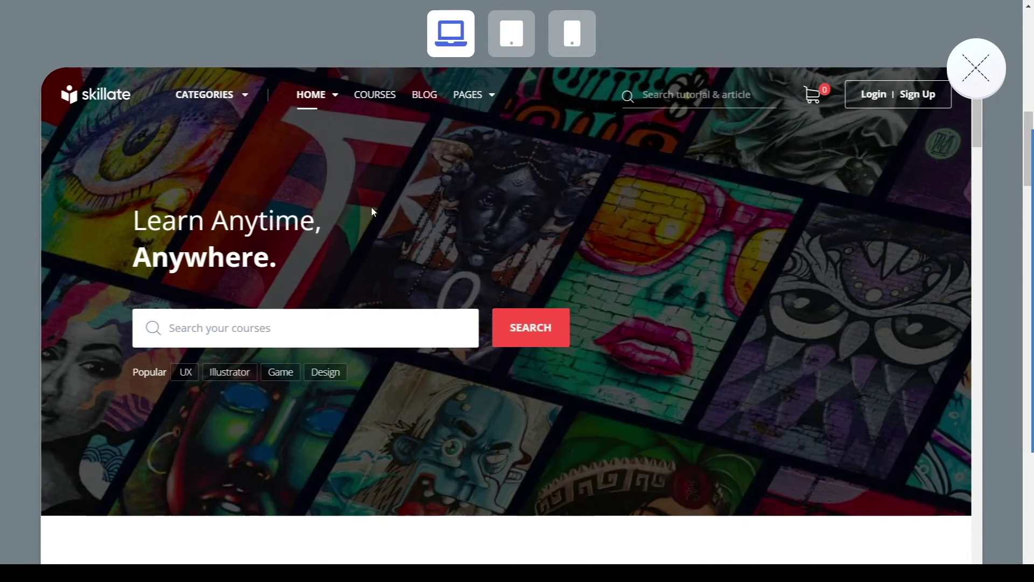
Step: Preview the demo in tablet and mobile layouts, then close the preview
left_click(512, 34)
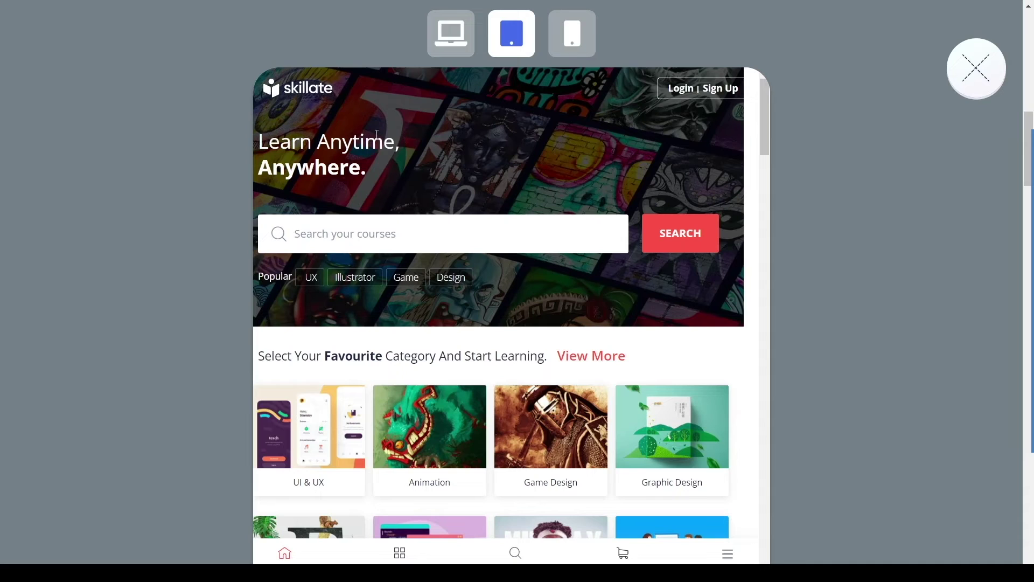
left_click(572, 34)
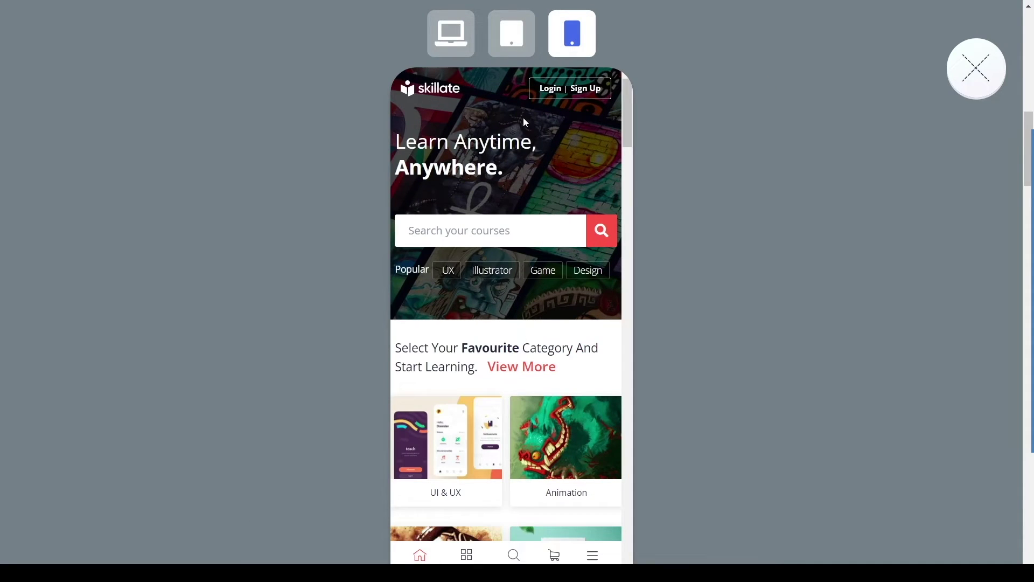
scroll(527, 184, "down", 12)
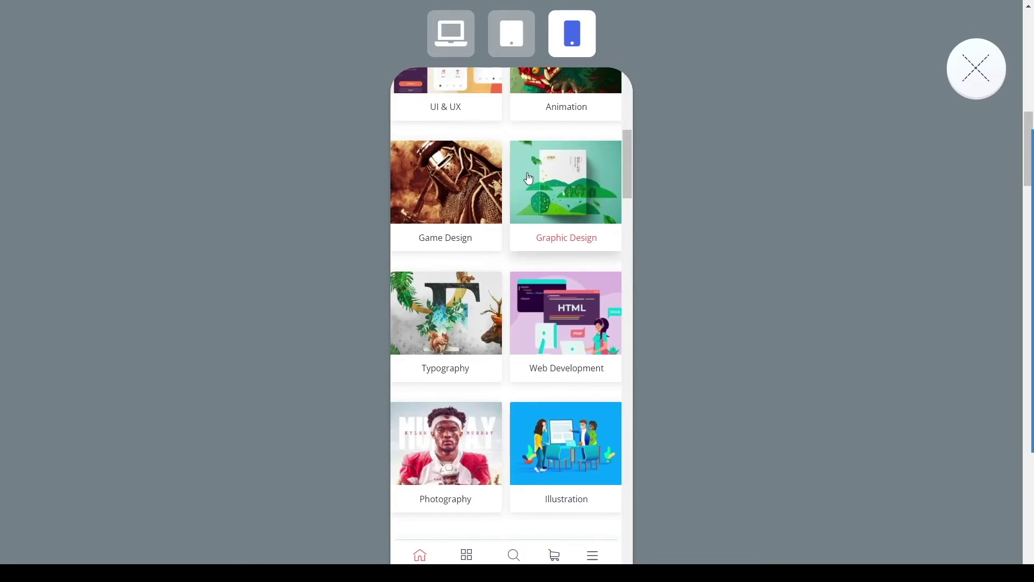
scroll(528, 174, "down", 5)
scroll(528, 173, "up", 10)
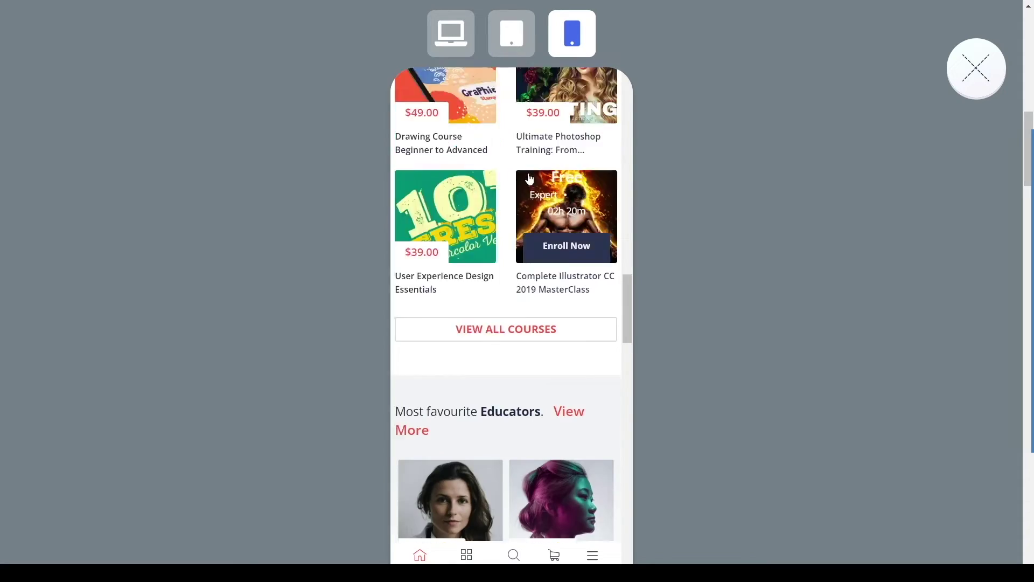
scroll(531, 177, "up", 4)
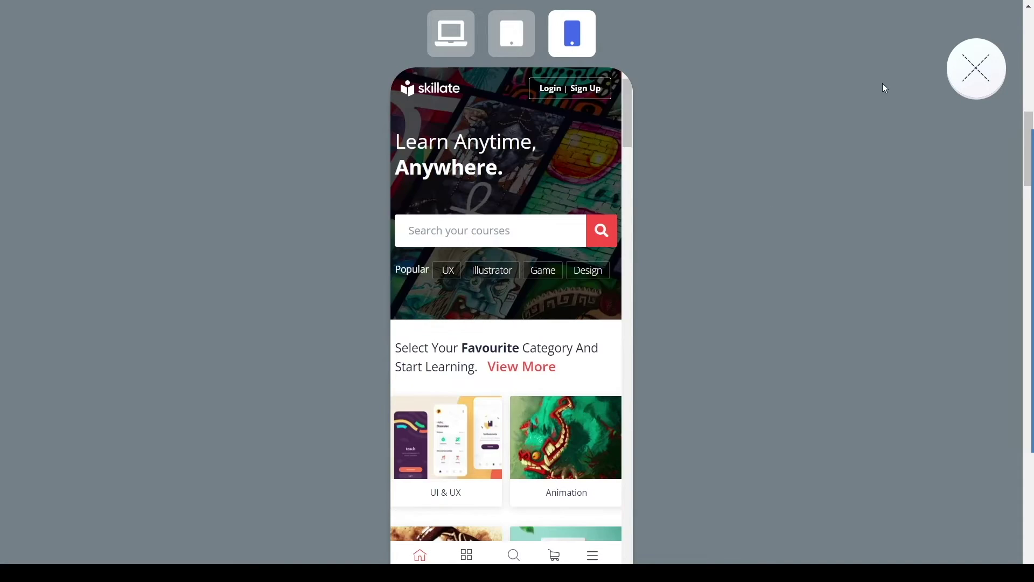
left_click(977, 68)
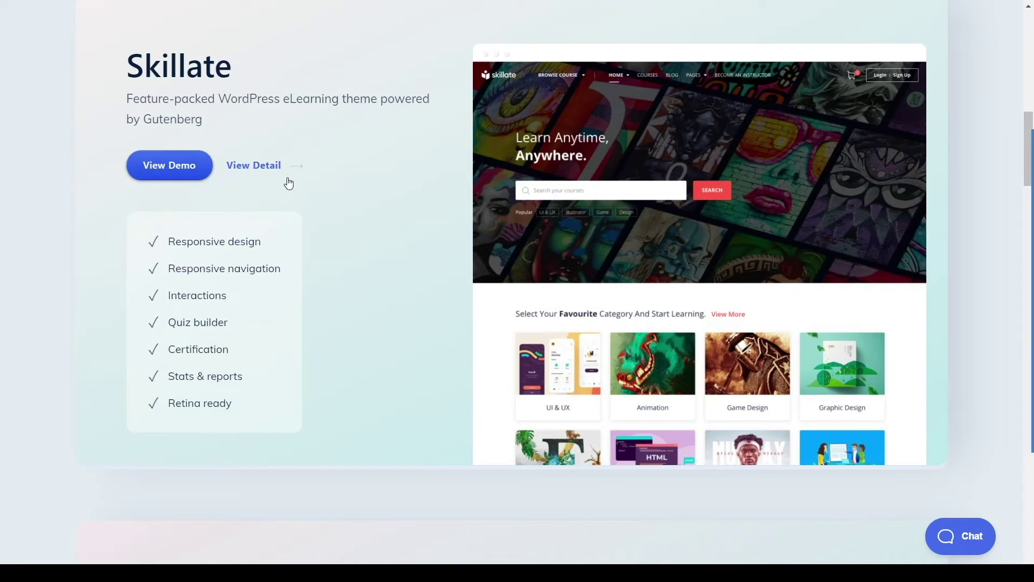
Step: Open Skillate's detail page and jump to its pricing: $79, $149 and $199 per year
left_click(269, 168)
scroll(564, 222, "down", 10)
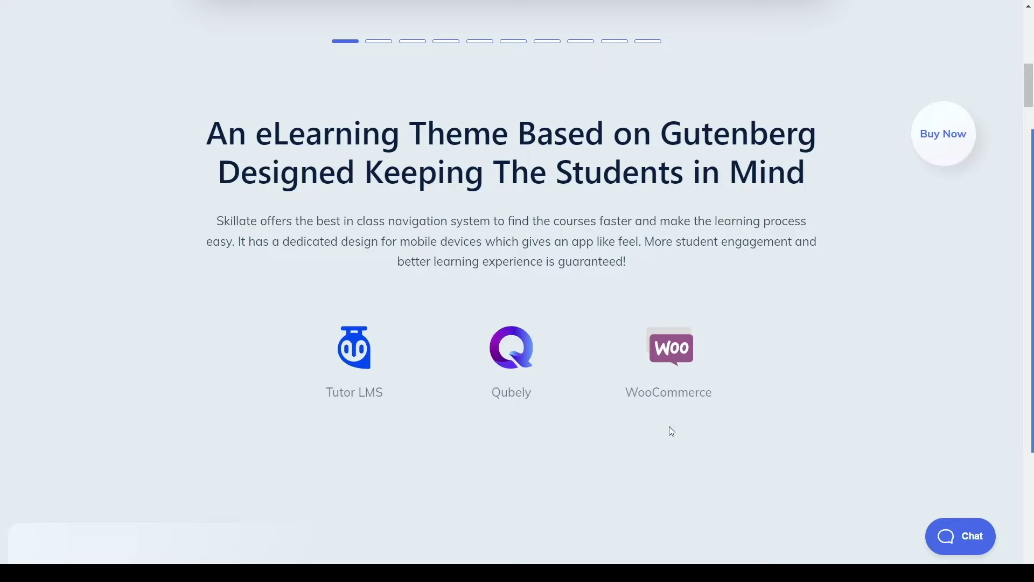
scroll(721, 232, "down", 5)
scroll(721, 232, "down", 3)
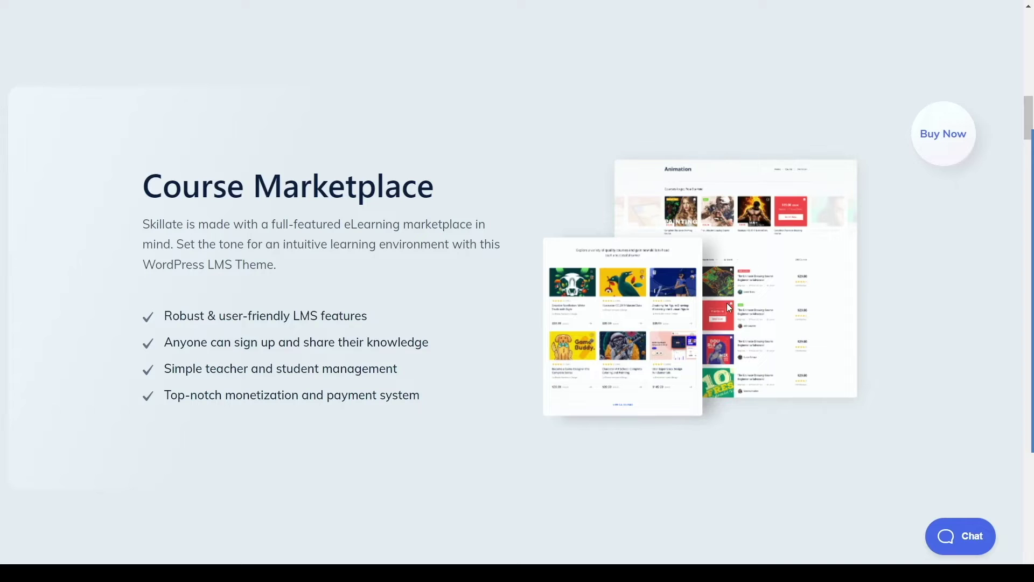
scroll(620, 212, "down", 15)
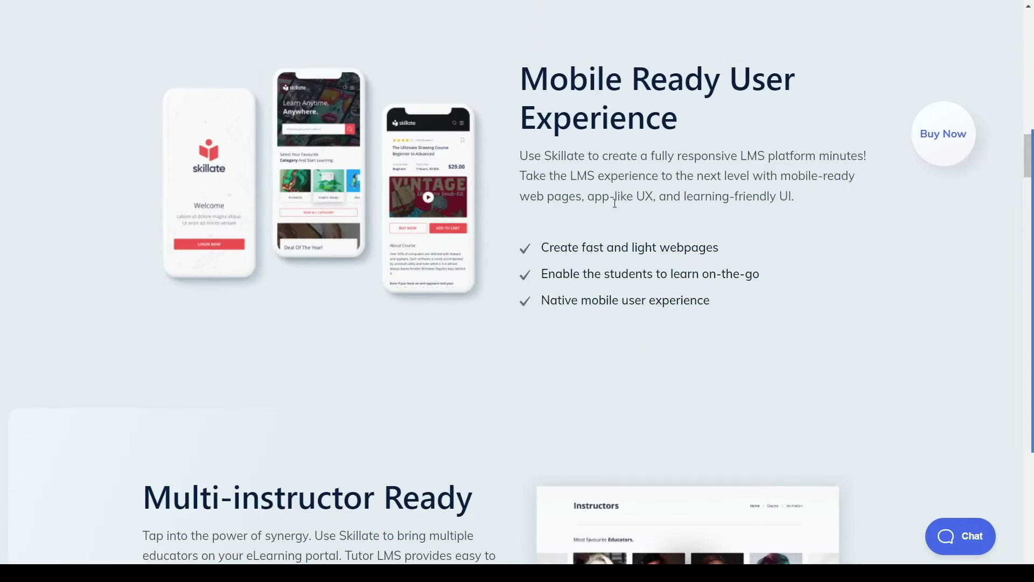
scroll(617, 206, "up", 20)
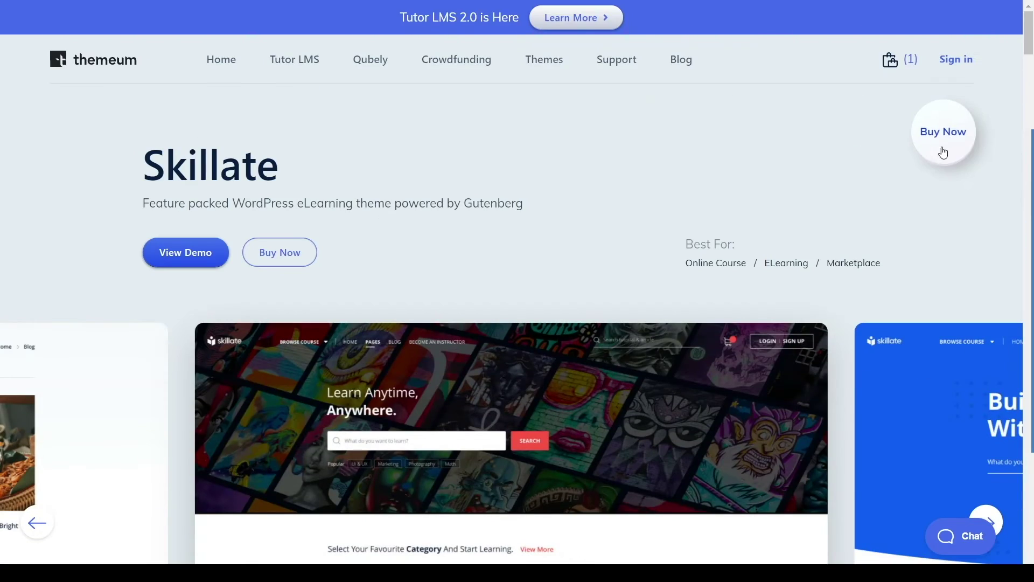
left_click(943, 145)
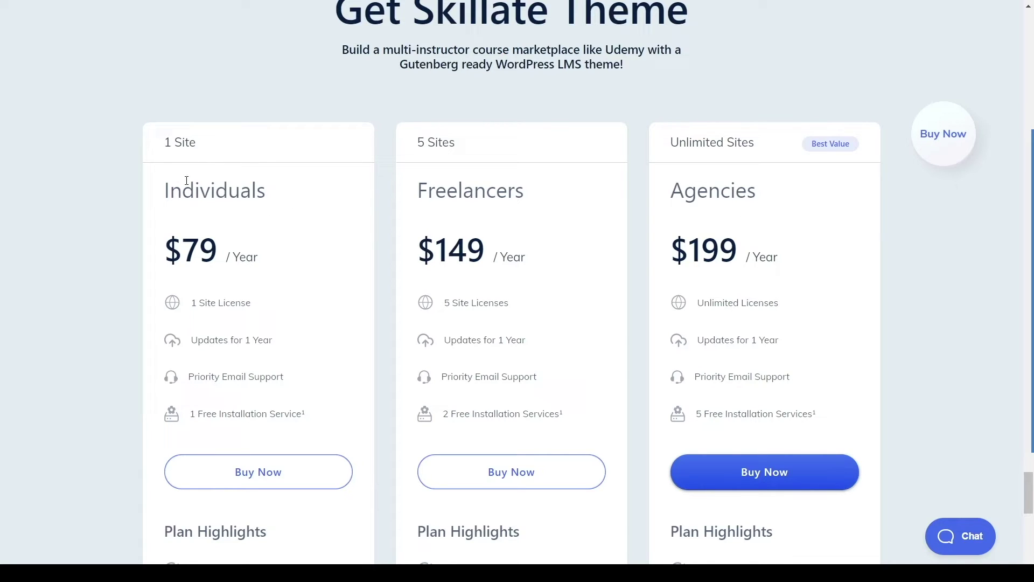
Step: Add the Skillate Individuals plan ($79/year, 1 Site) to the cart and go to checkout
left_click_drag(208, 153, 164, 144)
left_click(314, 236)
scroll(309, 374, "down", 2)
scroll(317, 305, "down", 8)
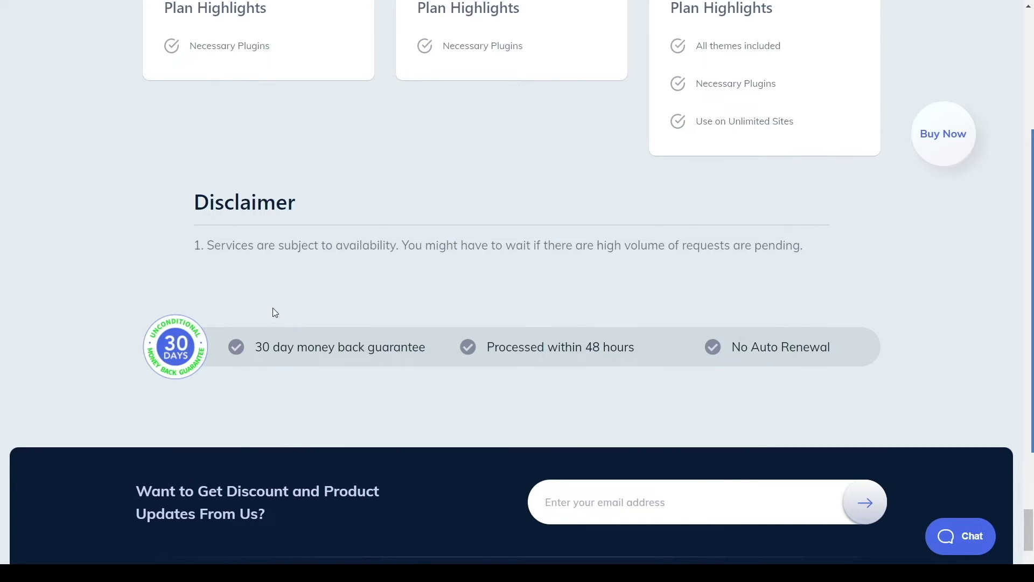
scroll(309, 274, "up", 8)
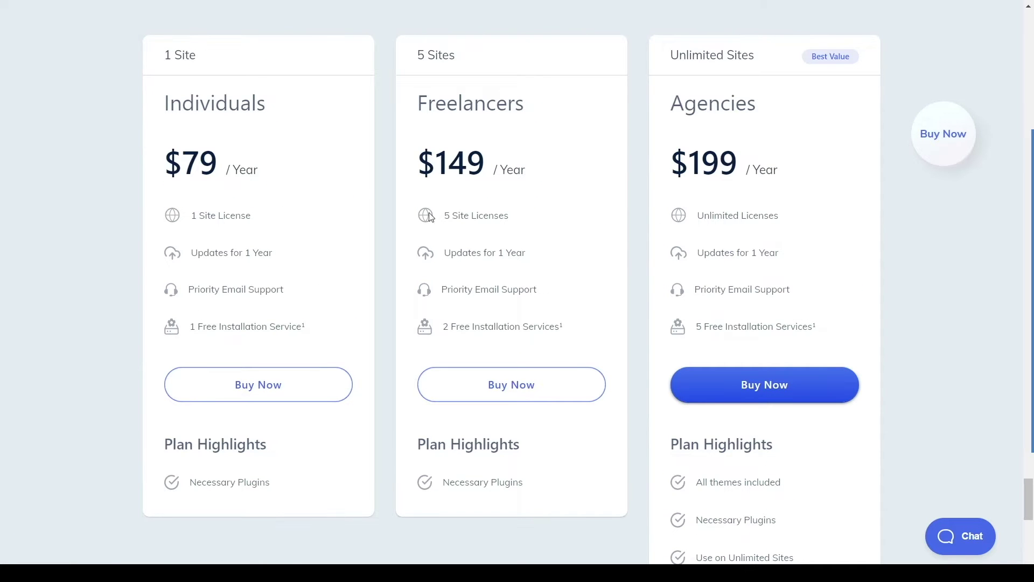
left_click(270, 385)
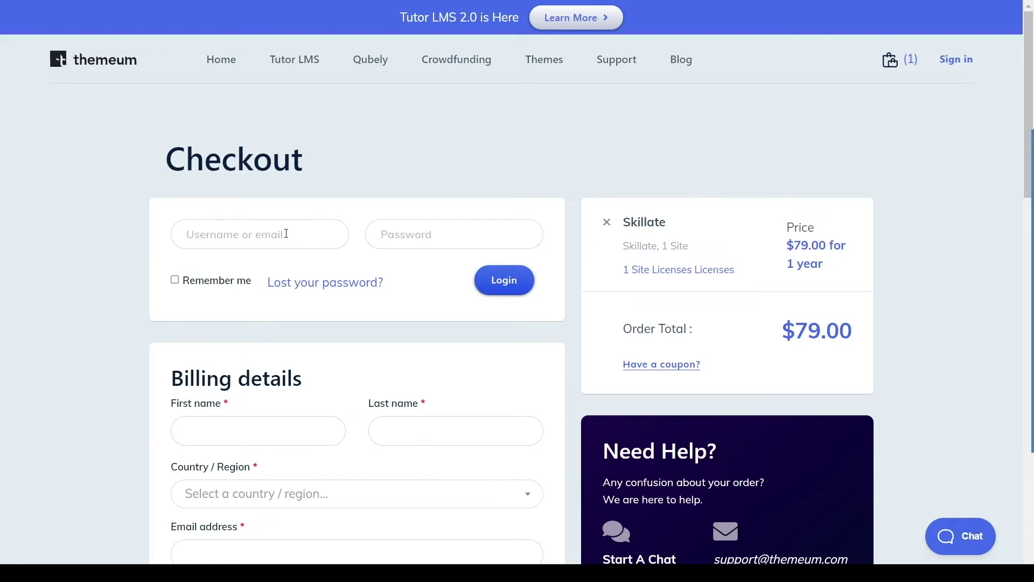
Step: Log in at checkout with the saved account username and password
left_click(419, 245)
type("••")
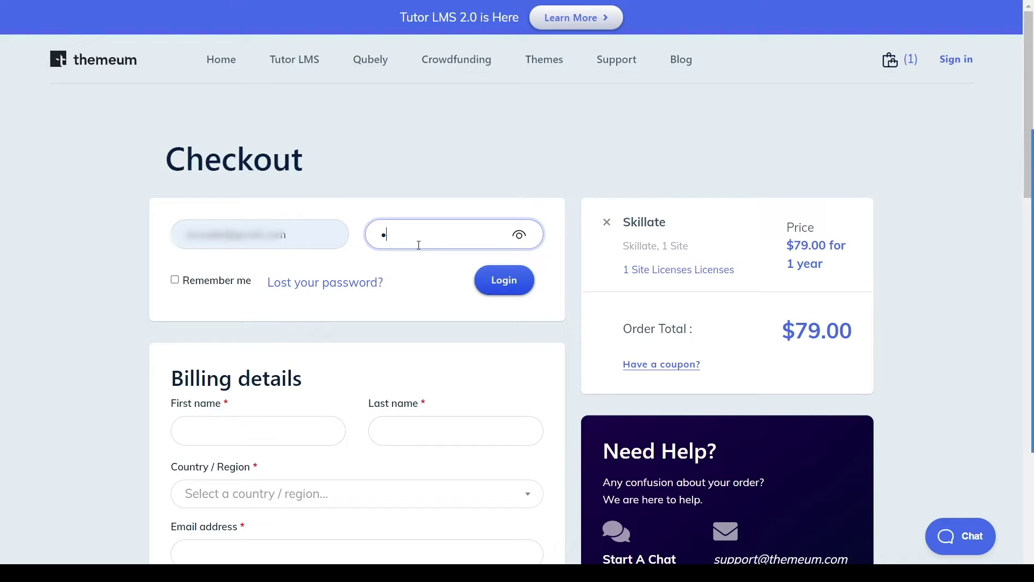
type("••••••")
left_click(483, 280)
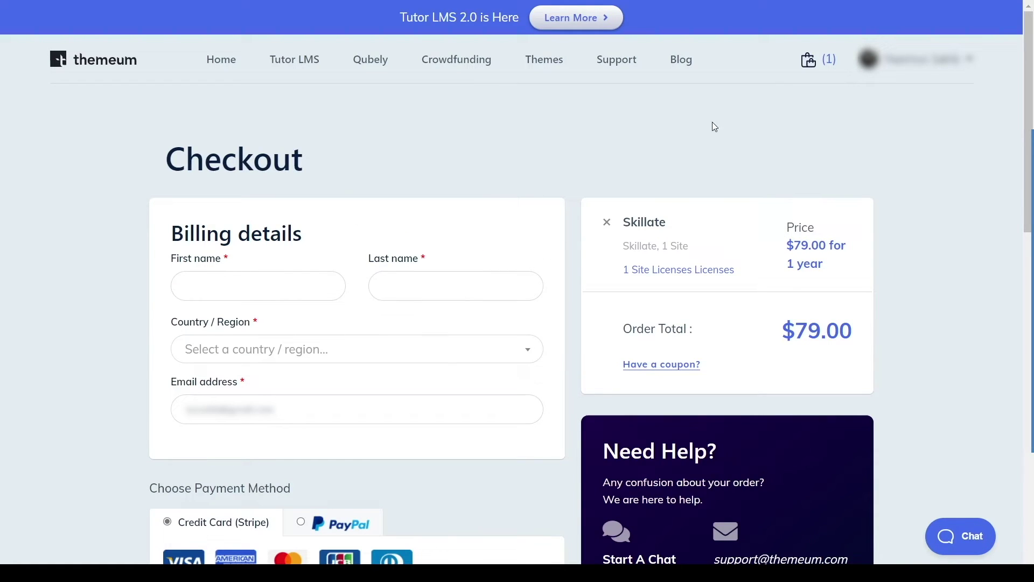
Step: Select PayPal as the payment method for the $79 Skillate order
mouse_move(809, 64)
scroll(253, 384, "down", 5)
scroll(253, 385, "down", 5)
scroll(249, 380, "up", 2)
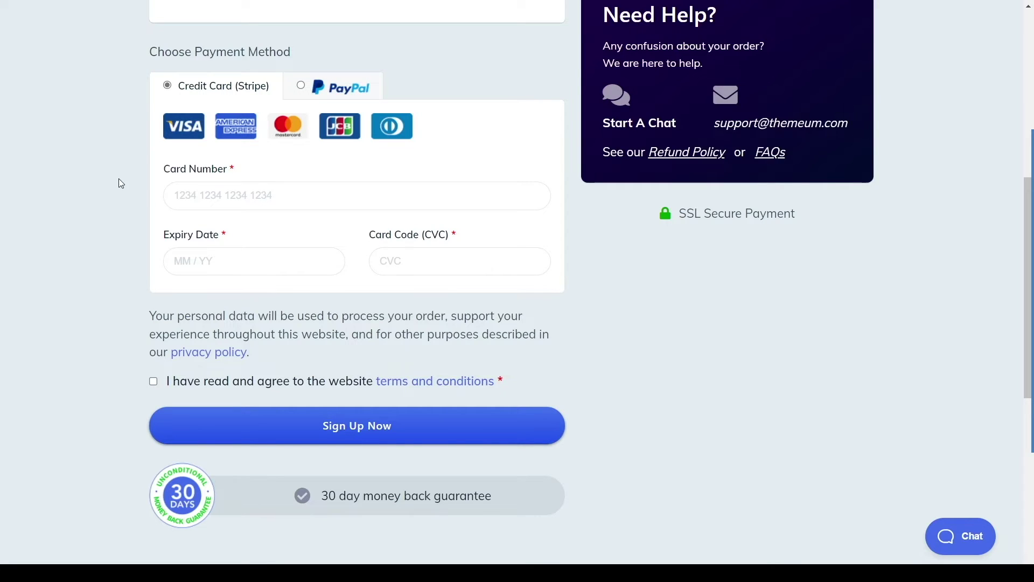
left_click(330, 92)
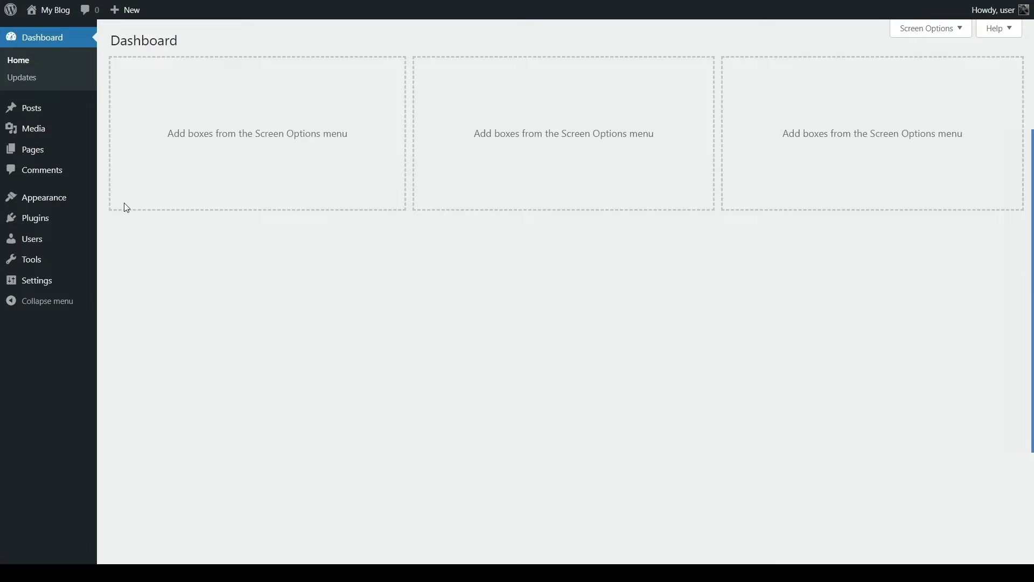
Step: Go to the installed Themes page in WordPress and start adding a new theme
key("alt+Tab")
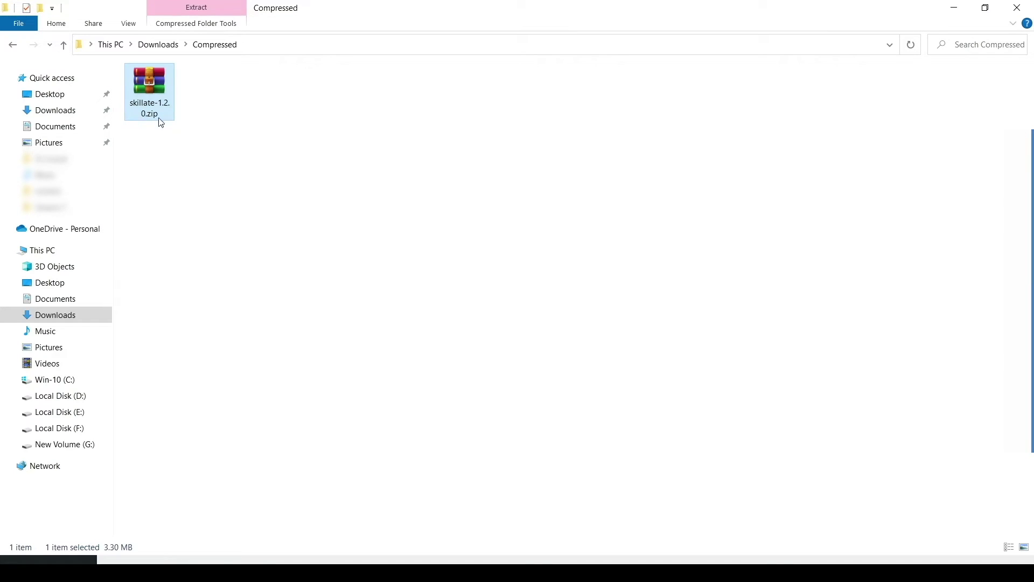
left_click_drag(157, 84, 245, 135)
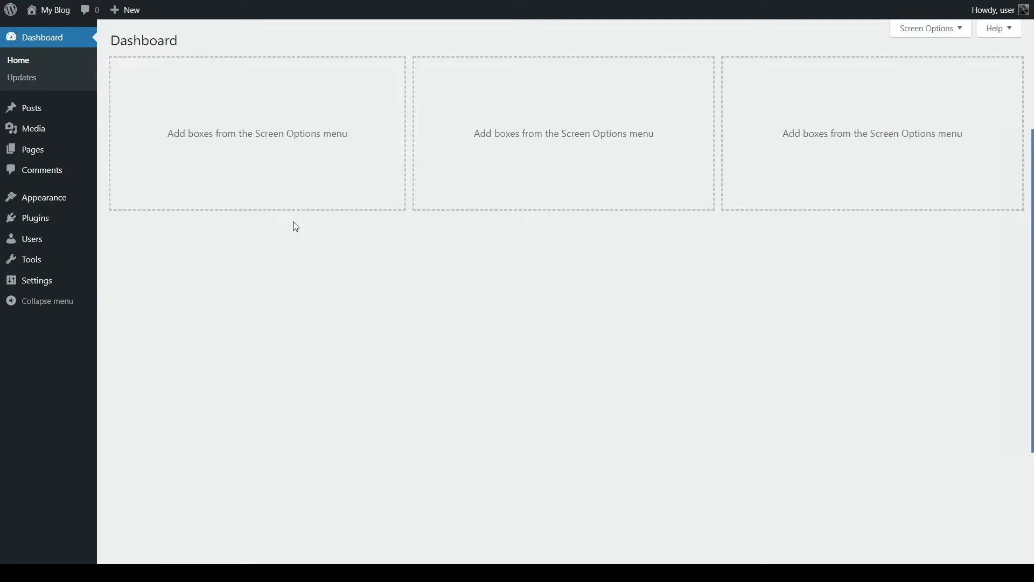
mouse_move(76, 203)
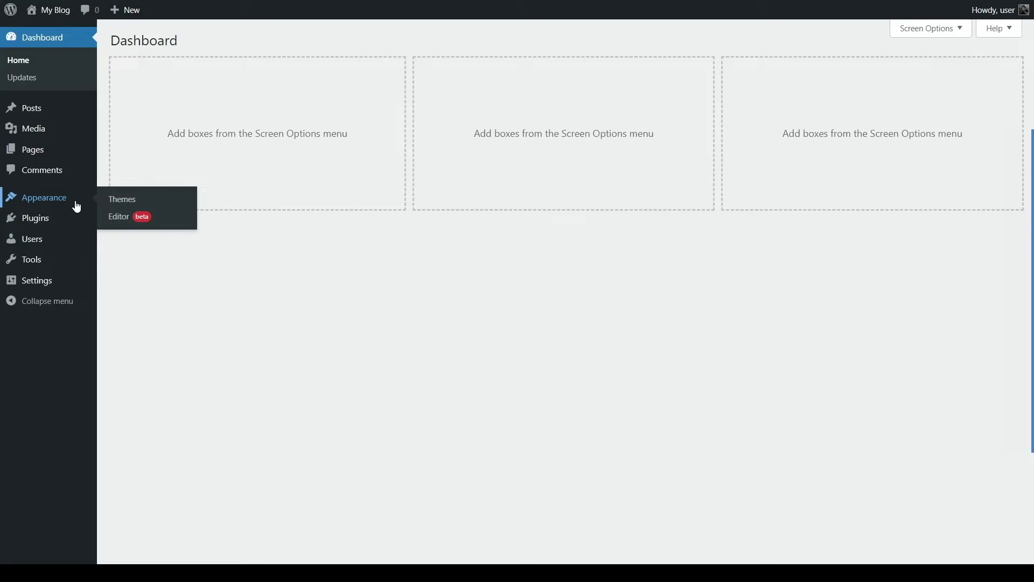
left_click(124, 201)
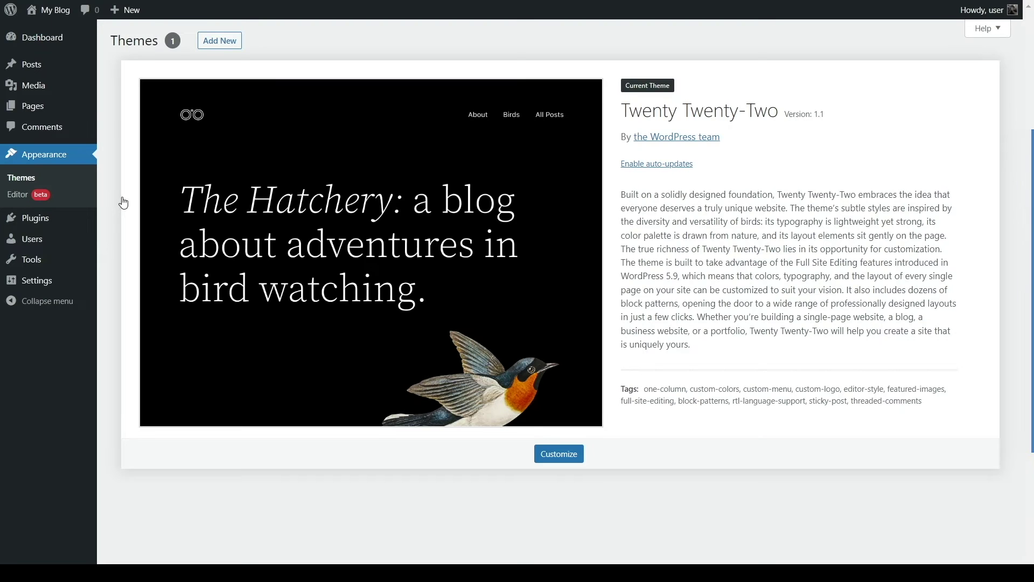
left_click(223, 42)
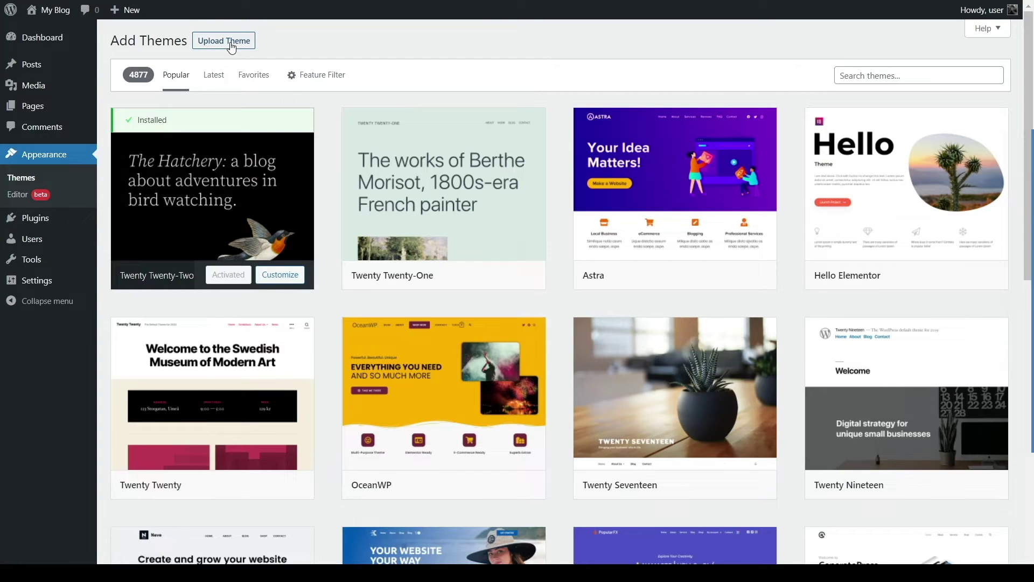
Step: Upload skillate-1.2.0.zip and install the Skillate theme
left_click(232, 47)
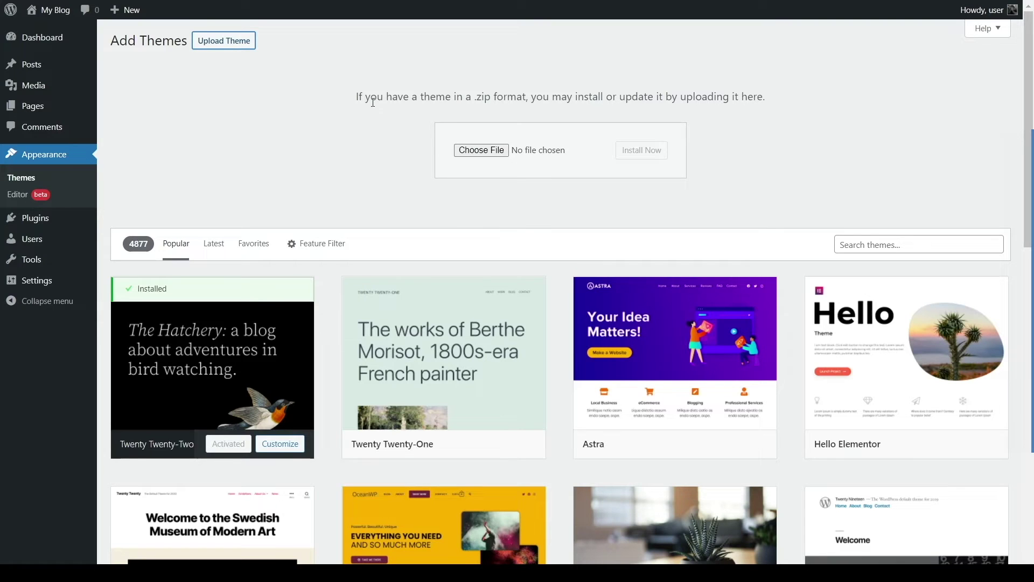
left_click(473, 156)
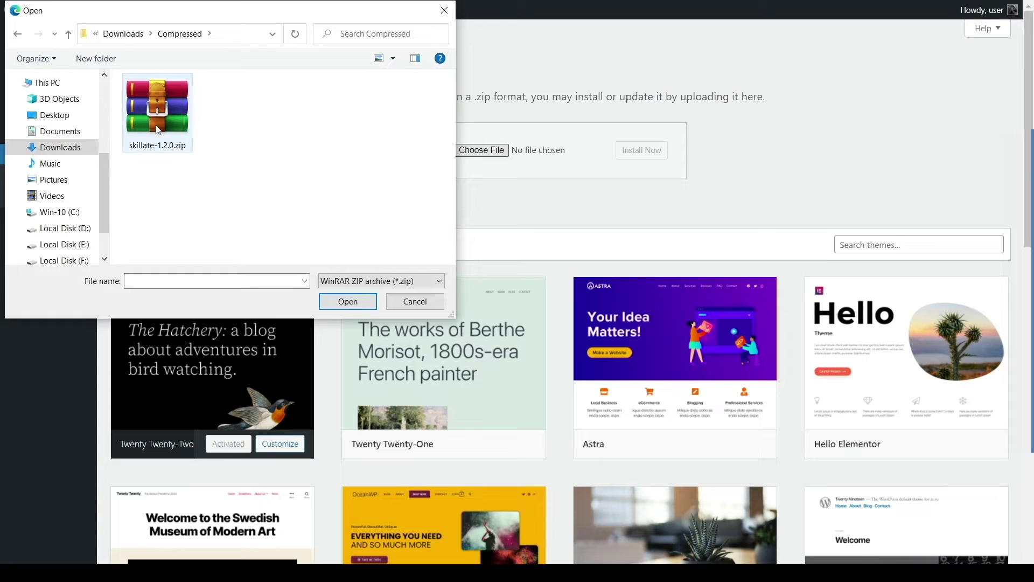
left_click(156, 125)
left_click(348, 303)
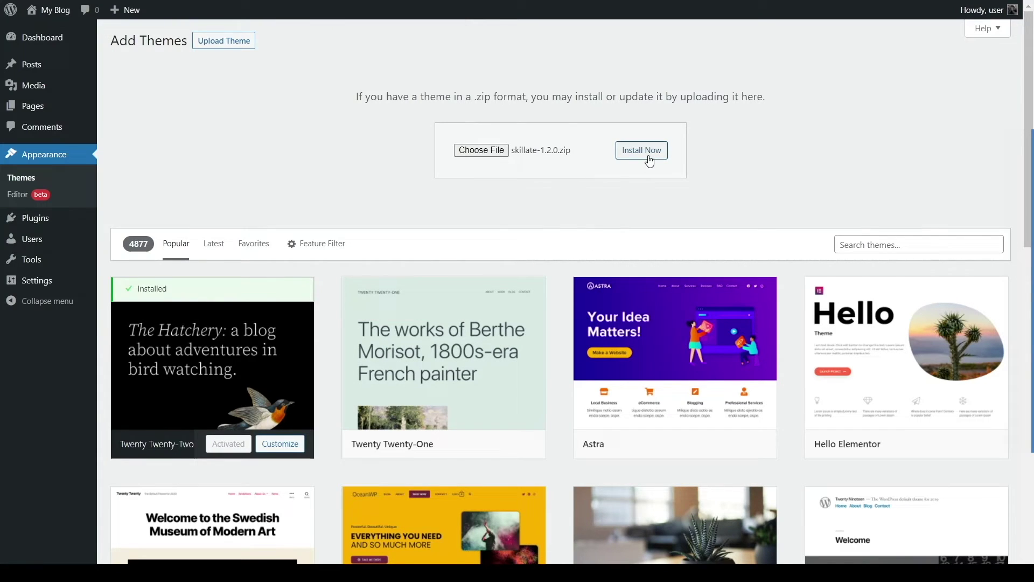
left_click(649, 157)
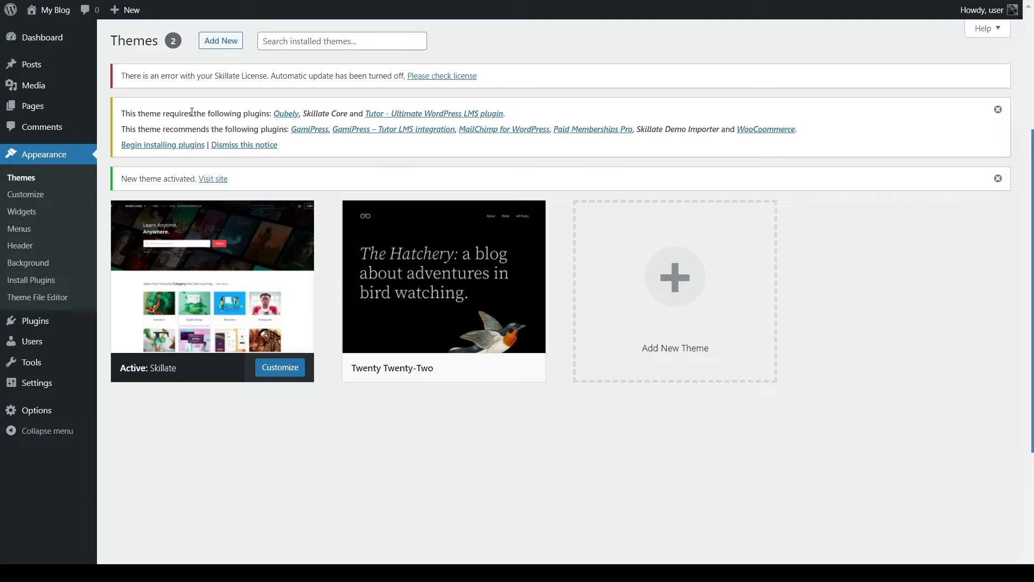
key("ctrl+Tab")
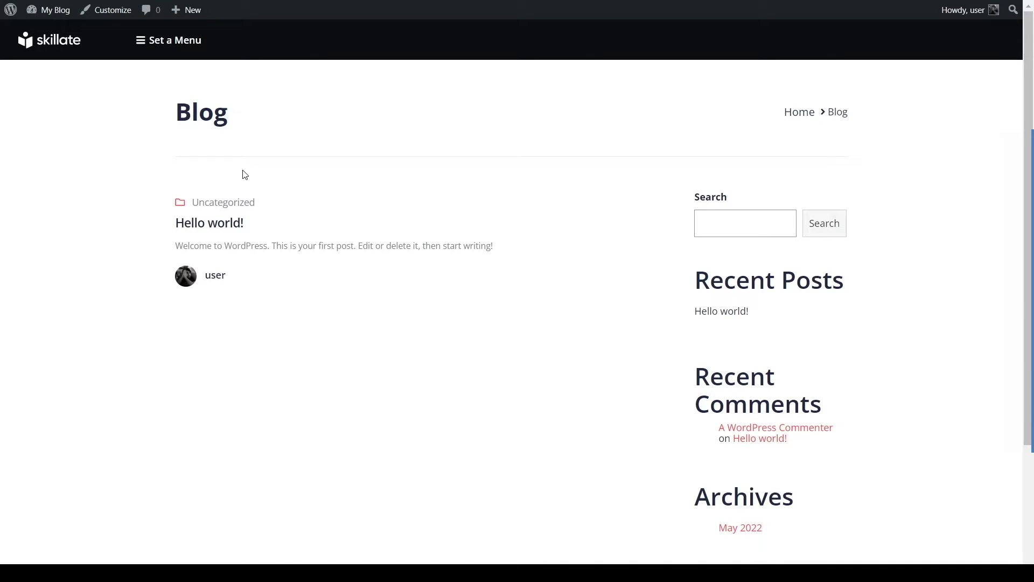
scroll(241, 172, "down", 3)
scroll(211, 261, "up", 3)
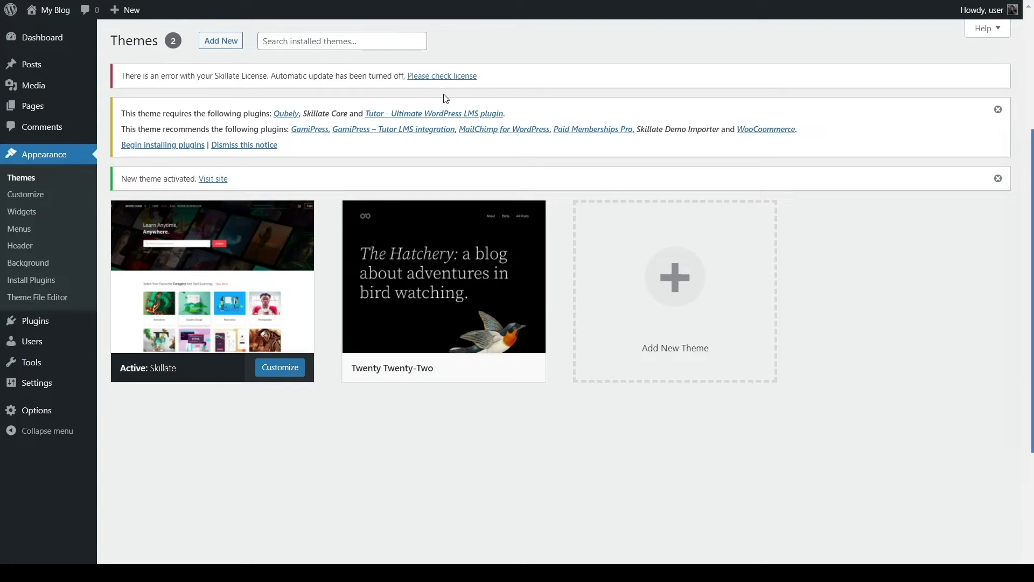
Step: Open the theme's required plugins list and select all nine plugins
left_click(134, 146)
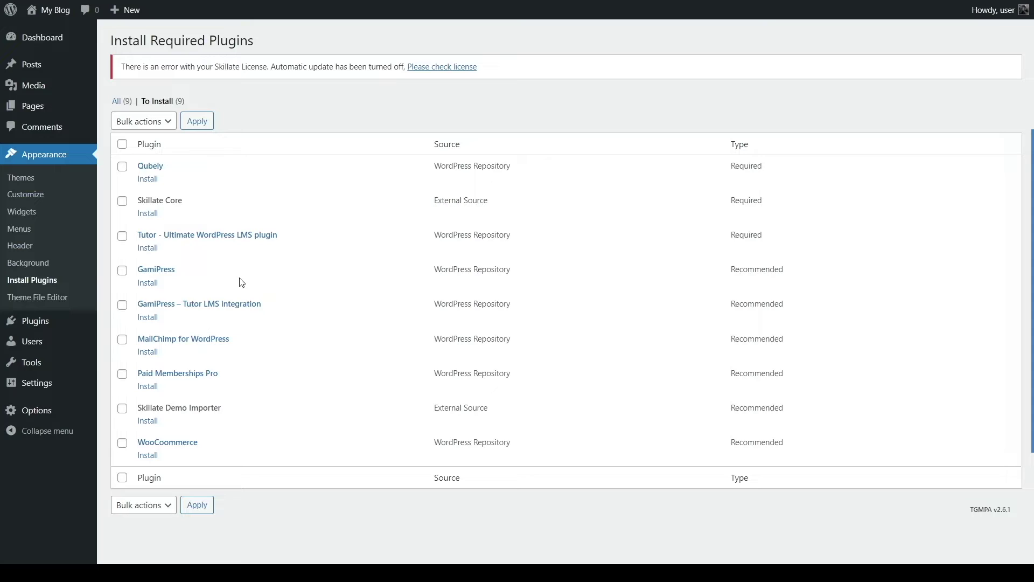
left_click(122, 167)
left_click(122, 201)
left_click(122, 201)
left_click(122, 166)
left_click(122, 145)
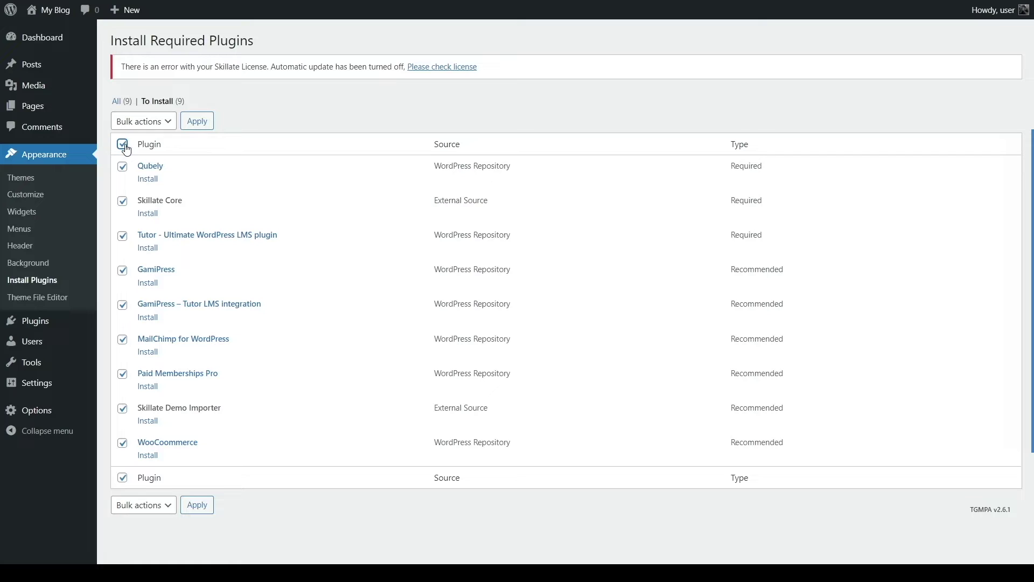
Step: Bulk-install the selected plugins, from Qubely through WooCommerce
left_click(156, 122)
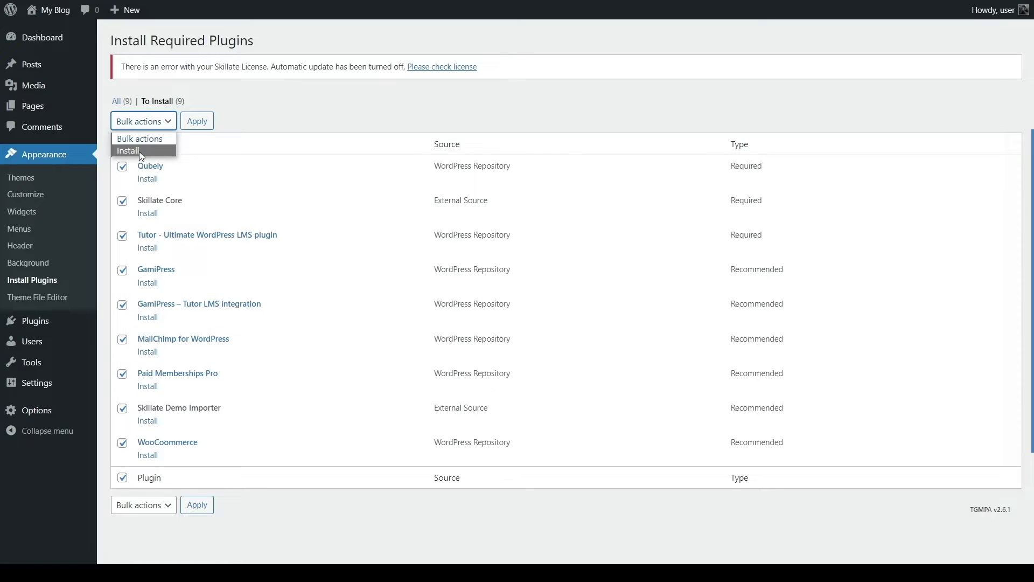
left_click(140, 151)
left_click(207, 123)
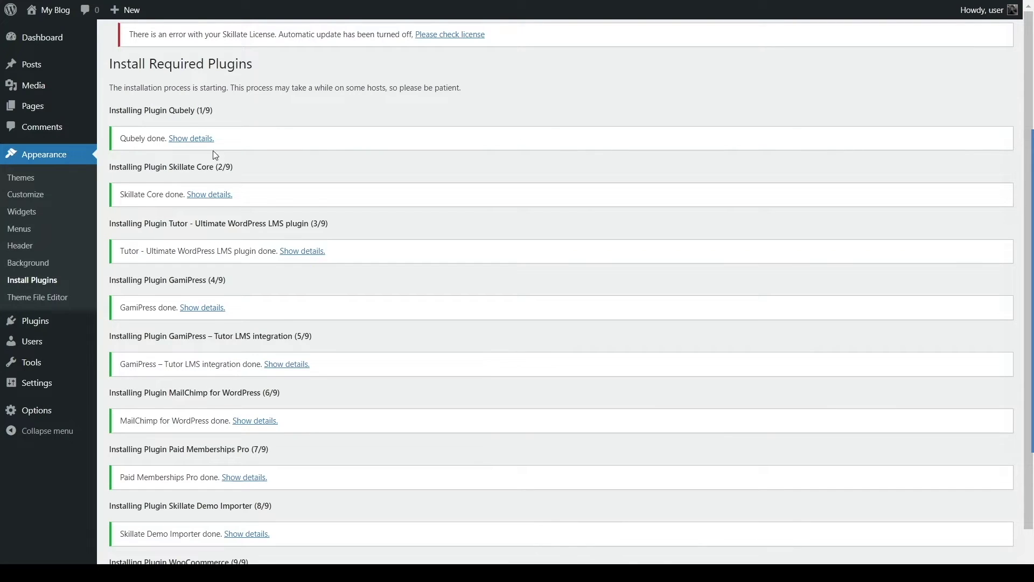
scroll(201, 174, "down", 1)
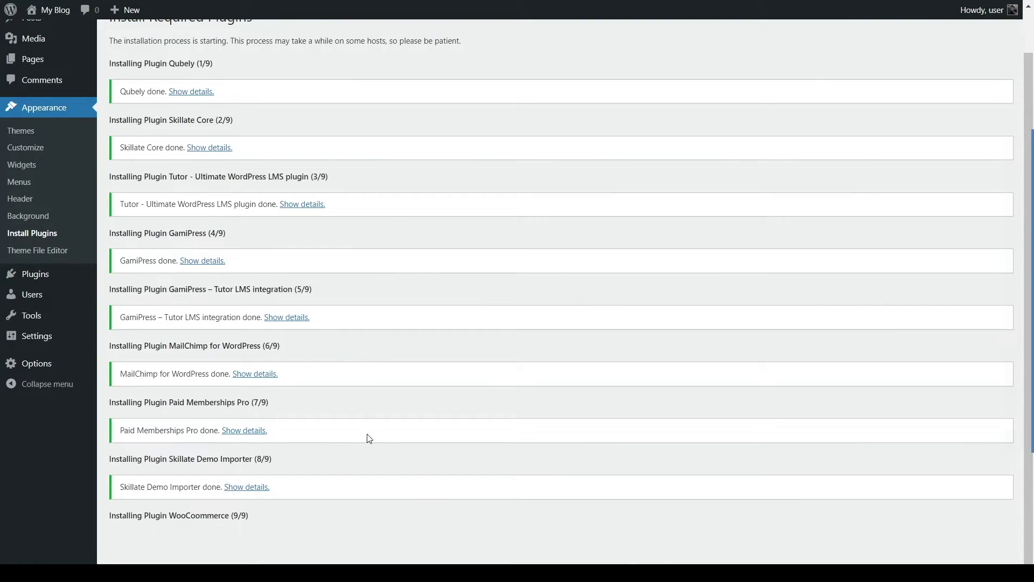
scroll(331, 458, "up", 1)
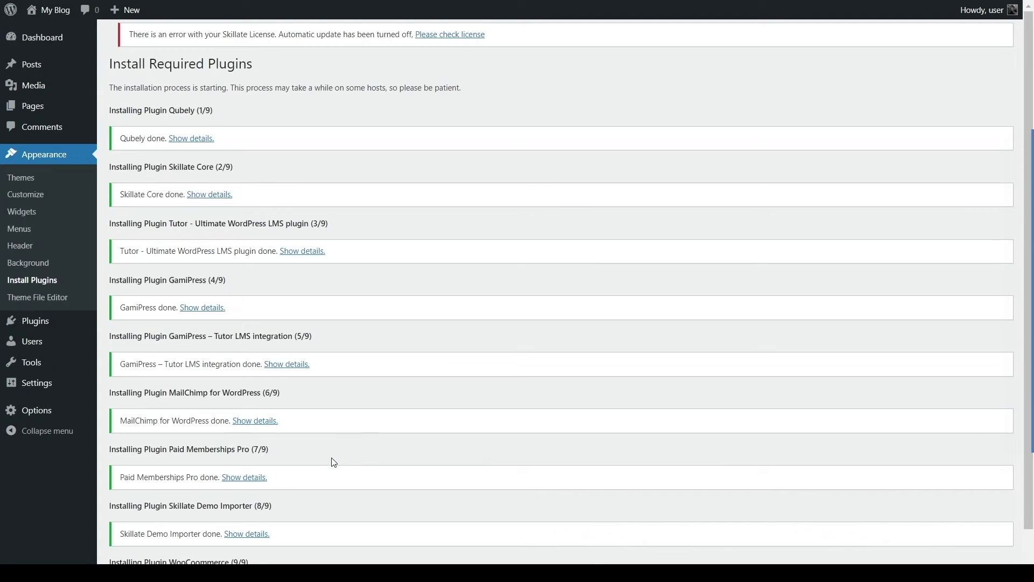
mouse_move(48, 322)
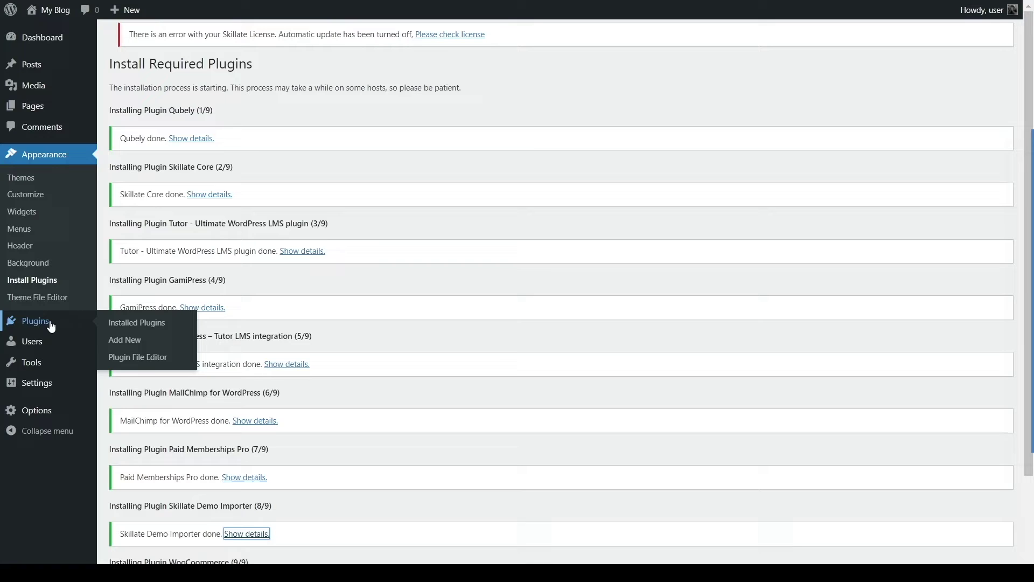
Step: Bulk-activate all nine installed Skillate plugins from the Installed Plugins list
left_click(51, 327)
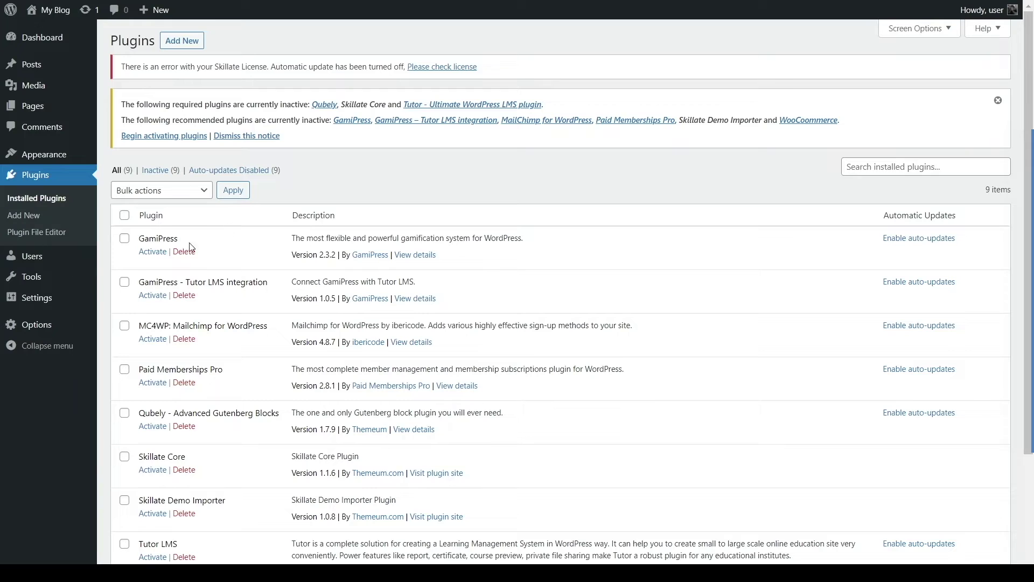
scroll(179, 243, "down", 2)
scroll(179, 243, "down", 1)
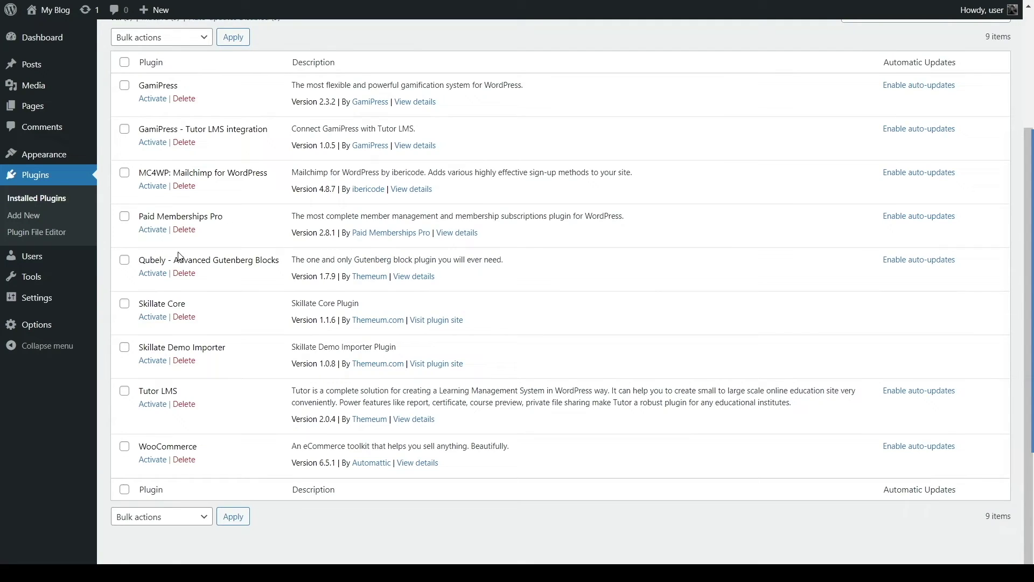
scroll(180, 253, "up", 3)
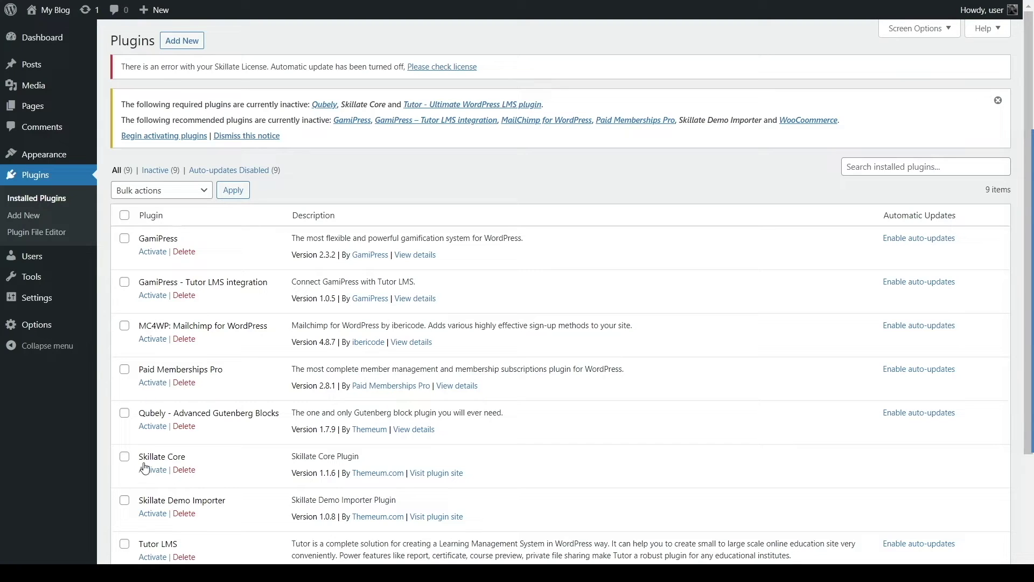
left_click(125, 216)
left_click(147, 195)
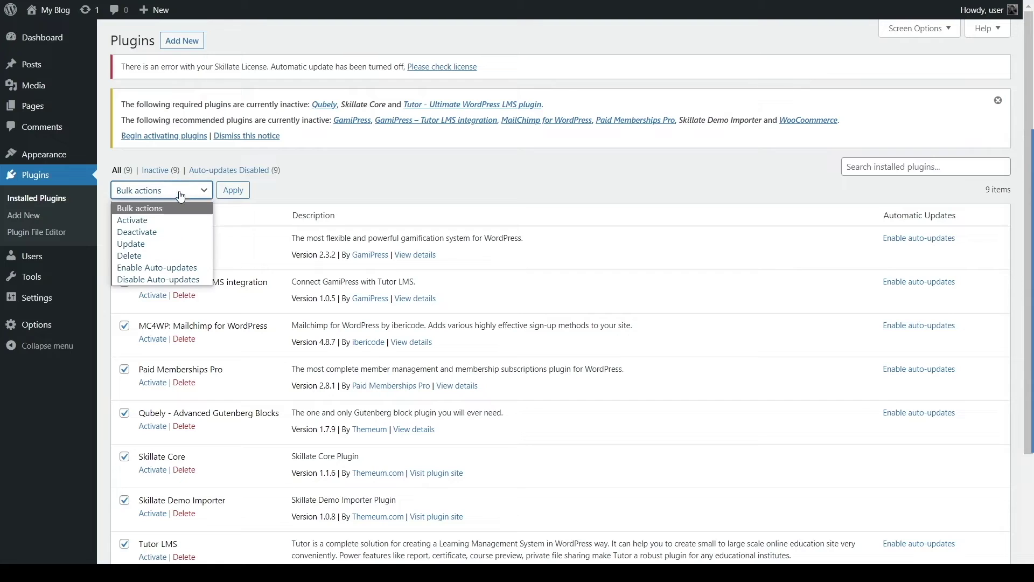
left_click(246, 193)
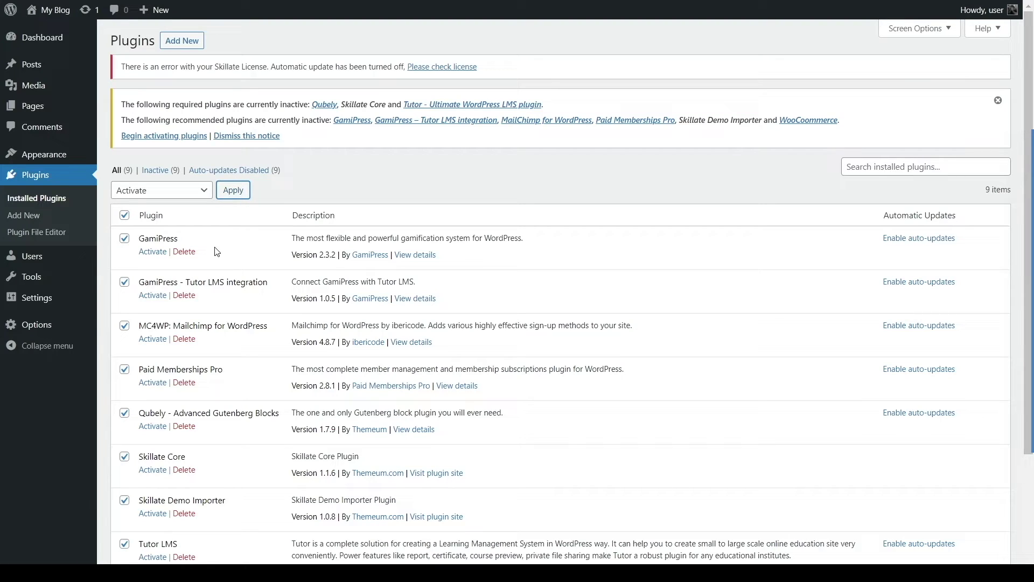
left_click(235, 198)
scroll(303, 235, "down", 3)
scroll(304, 235, "up", 3)
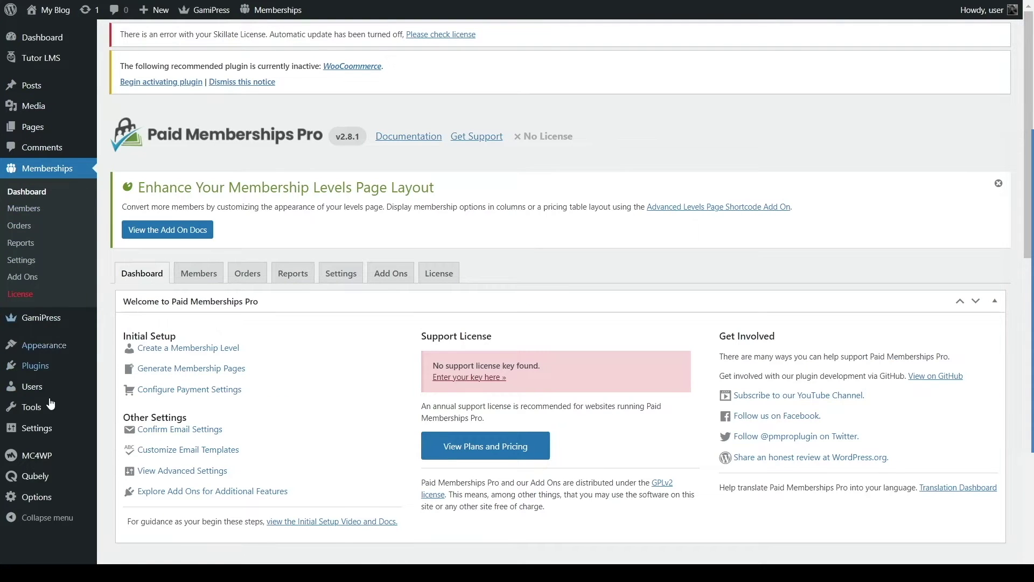
Step: Visit Tutor LMS, confirm all nine plugins are active, then launch Appearance > Skillate Setup
left_click(49, 64)
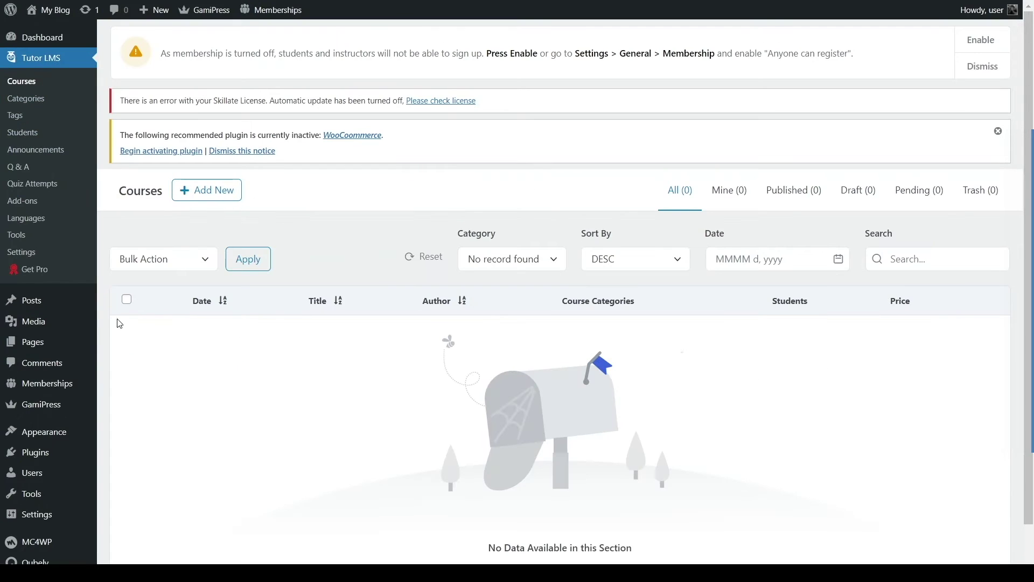
mouse_move(35, 295)
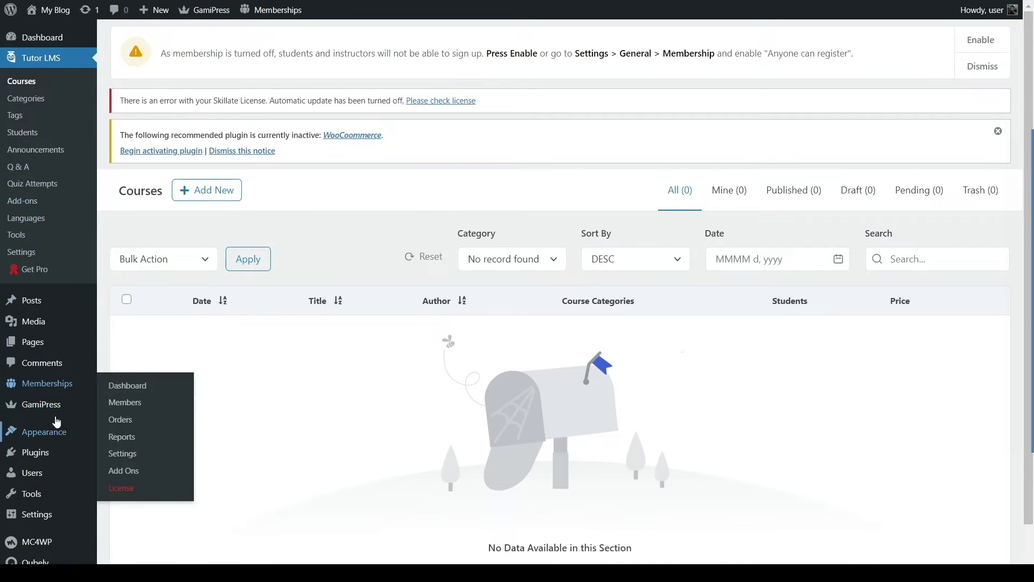
mouse_move(56, 453)
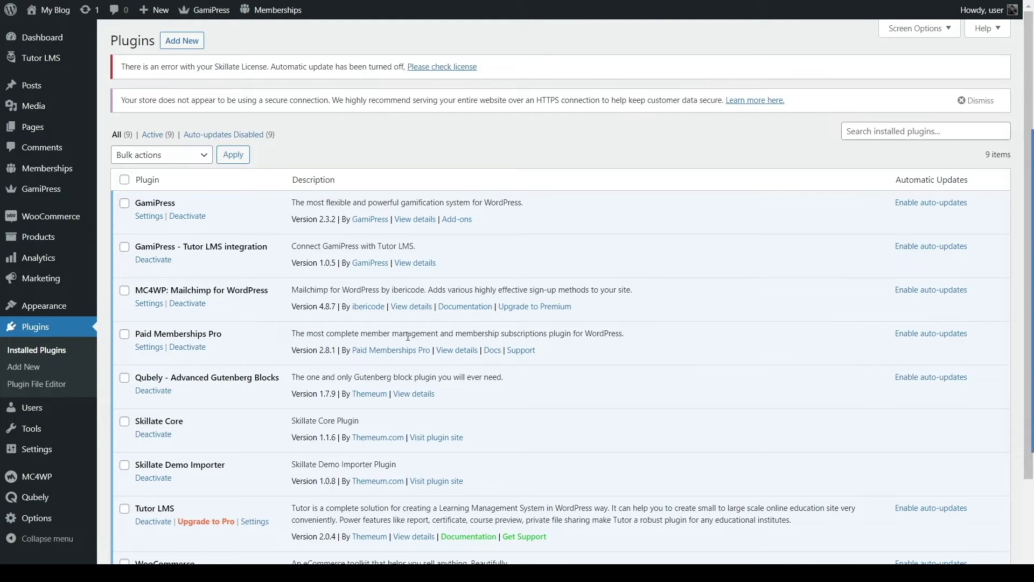
scroll(224, 361, "down", 2)
scroll(295, 233, "up", 2)
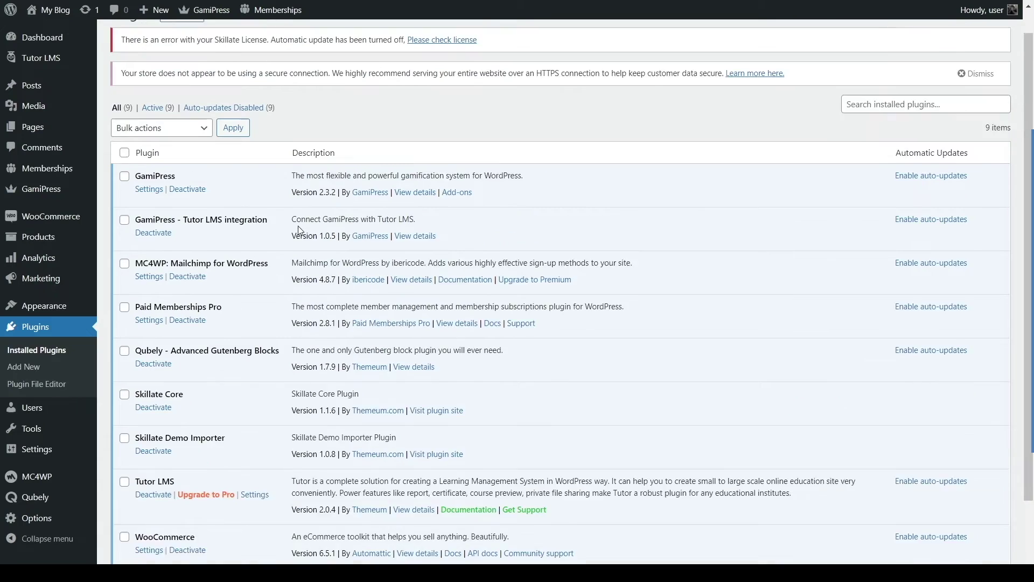
scroll(296, 232, "up", 1)
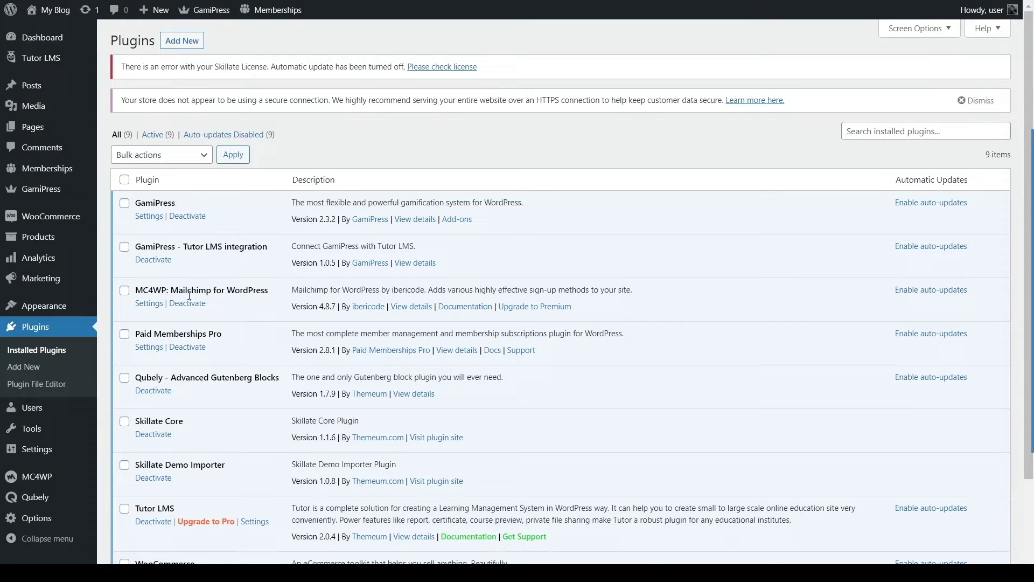
mouse_move(72, 318)
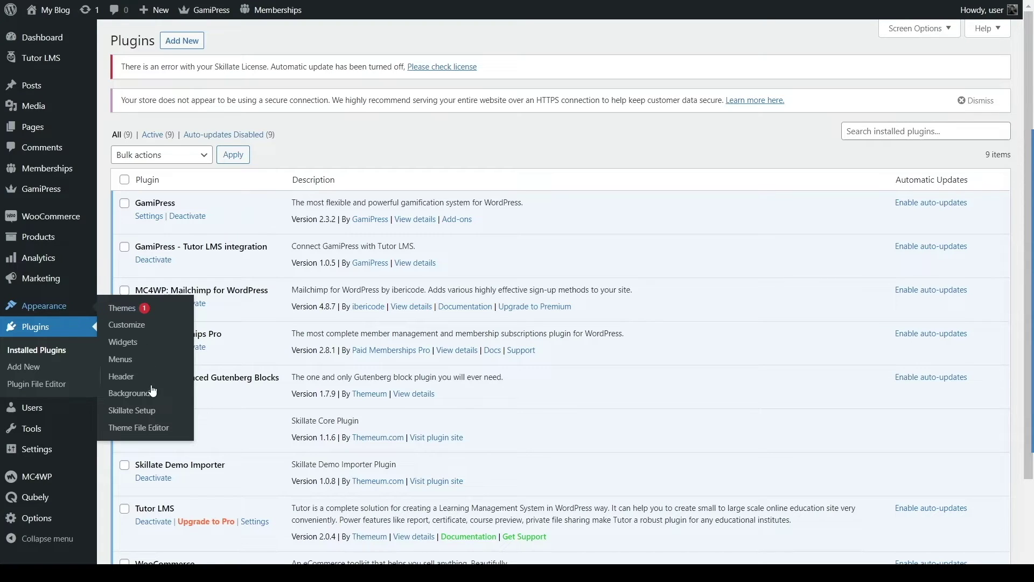
left_click(159, 416)
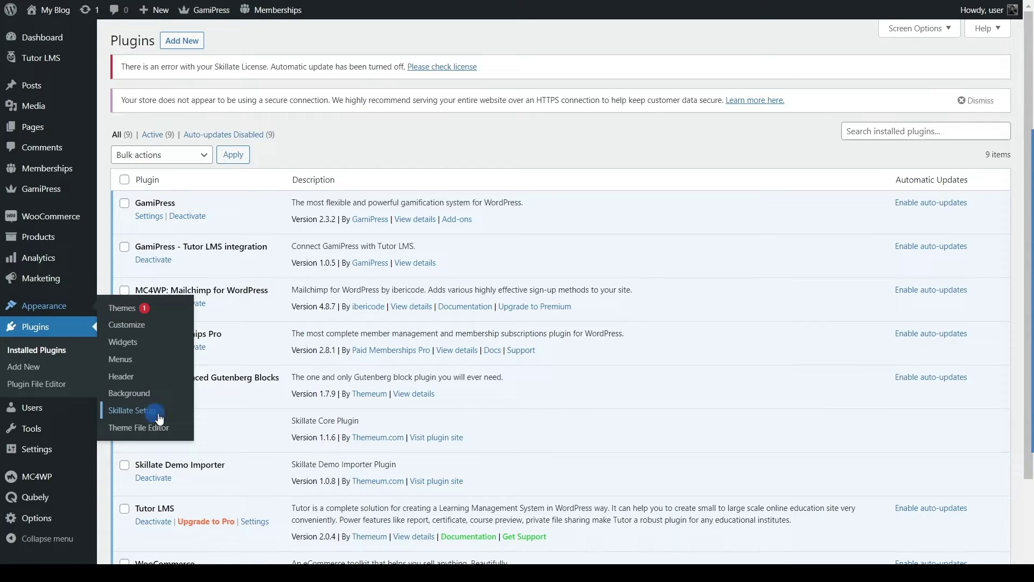
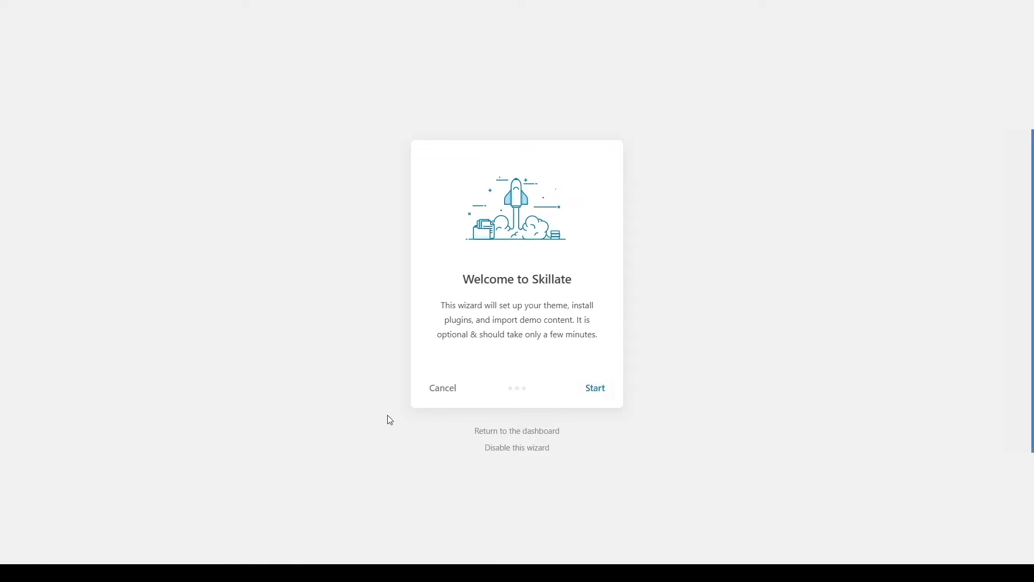
Step: Start the Skillate setup wizard and pass the plugin check to reach Import Demo Content
left_click(595, 388)
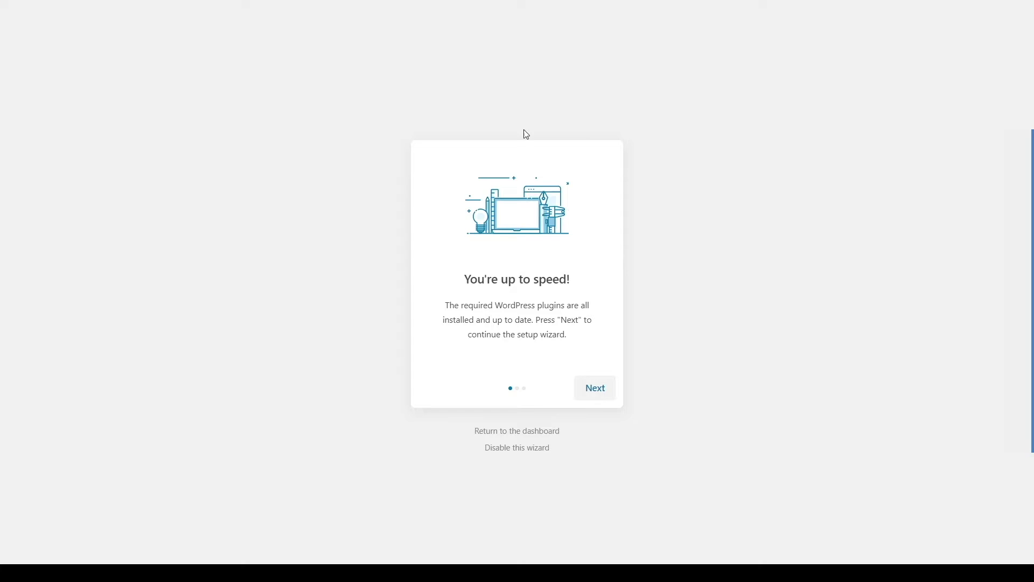
left_click(605, 395)
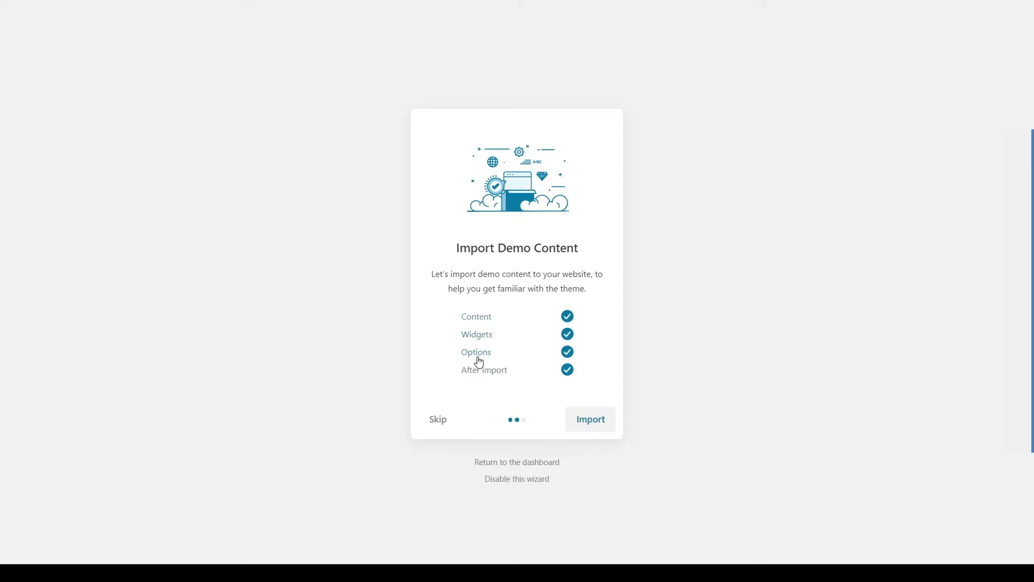
Step: Import the Skillate demo content, widgets and options, then view the finished website
left_click(597, 431)
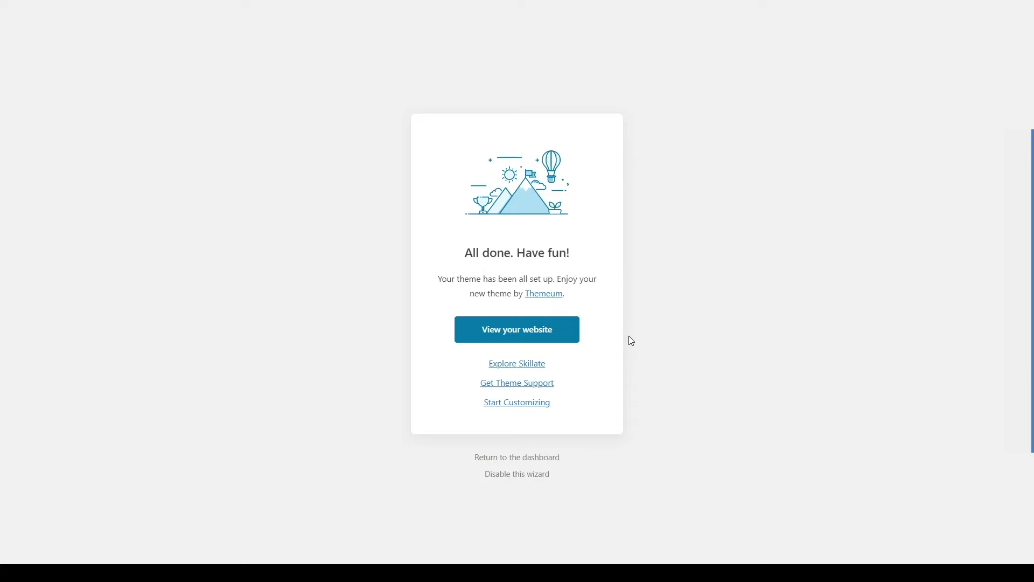
left_click(501, 337)
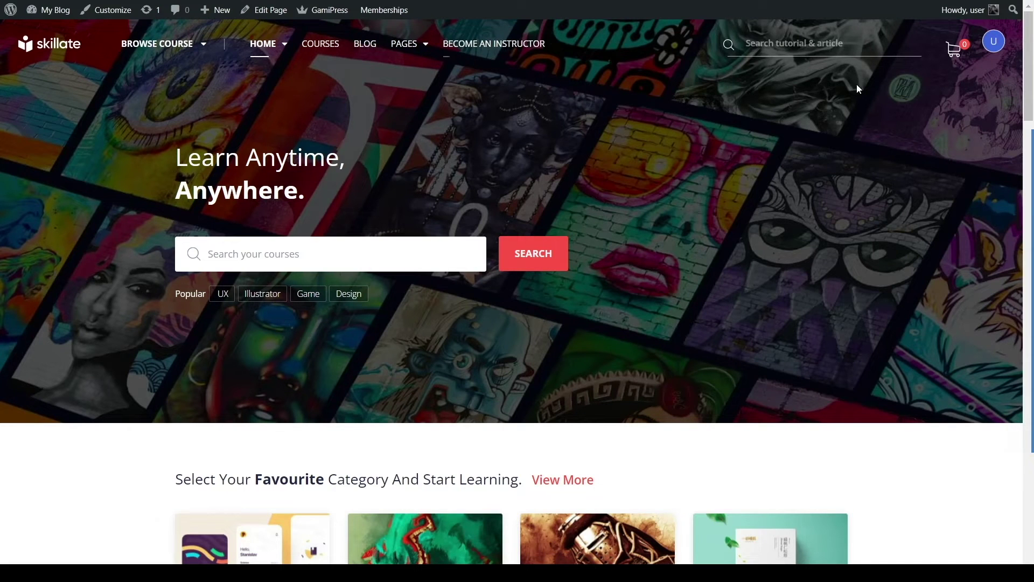
Step: Try the header search and account menu, then switch to the Home Classic Online Education Platform page
left_click(851, 44)
left_click(677, 112)
left_click(994, 43)
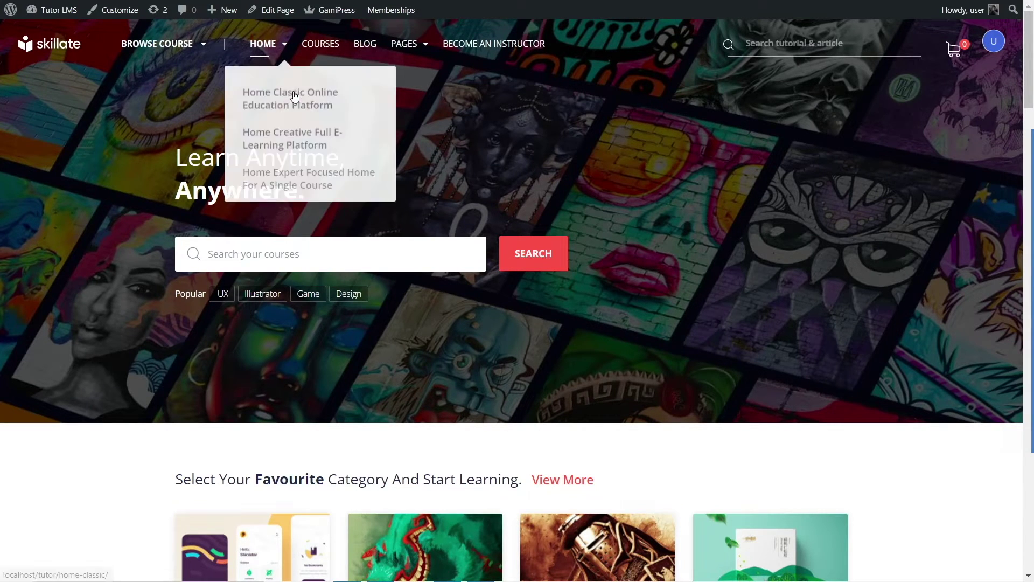
mouse_move(265, 39)
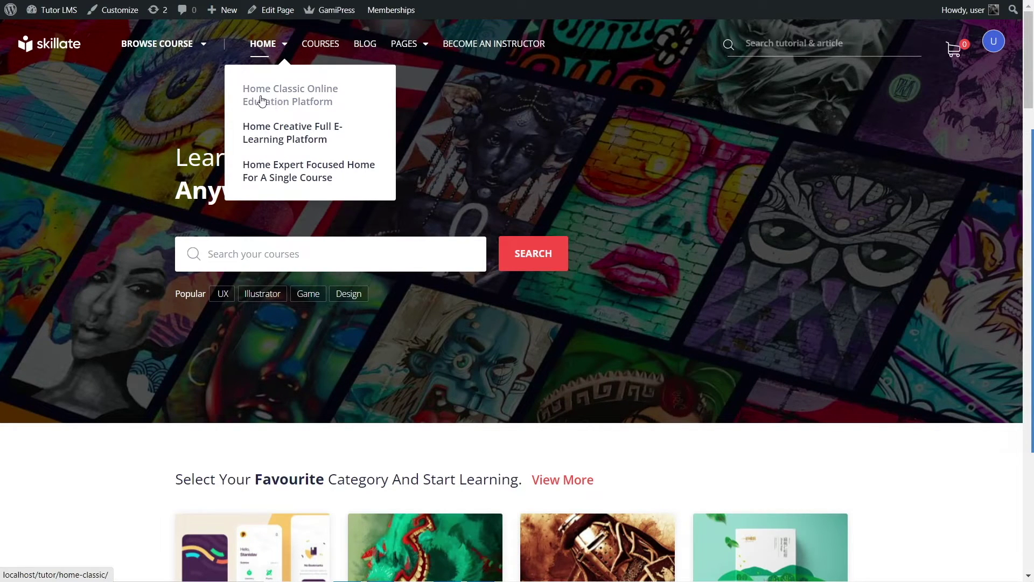
left_click(297, 97)
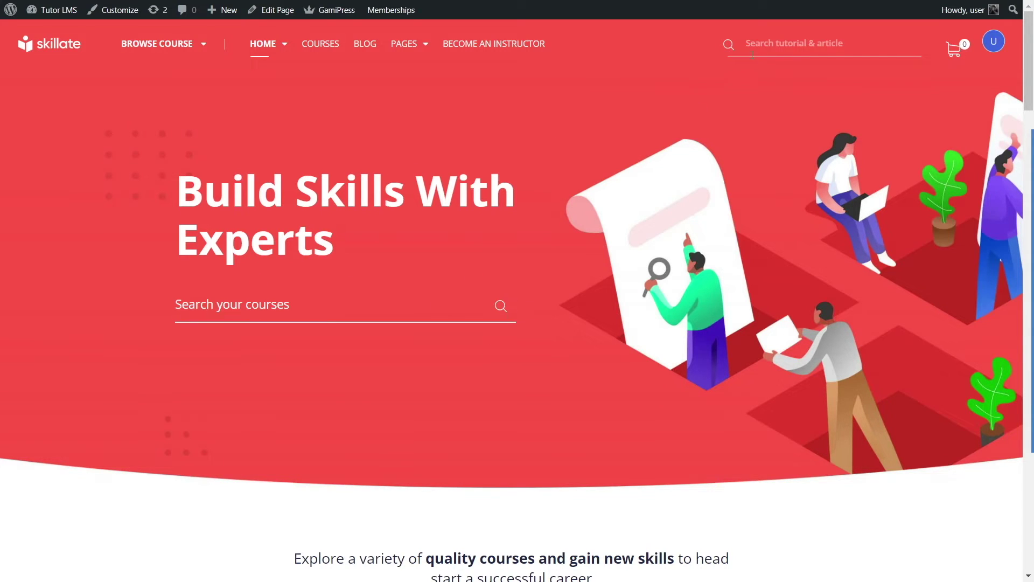
Step: Scroll down the Home Classic page past the course tagline, course cards and promo heading
scroll(634, 194, "down", 5)
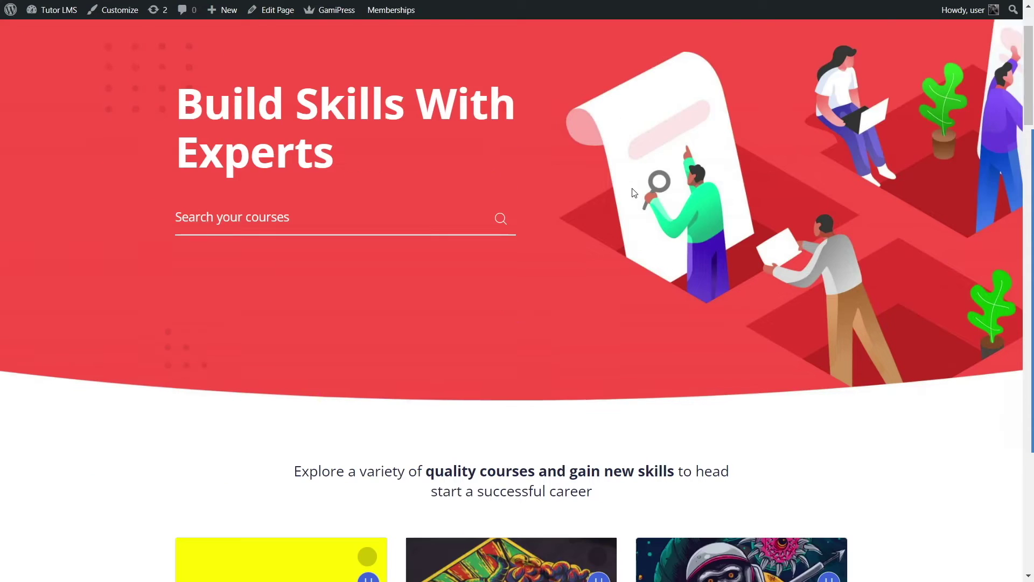
left_click_drag(318, 207, 742, 219)
left_click(614, 232)
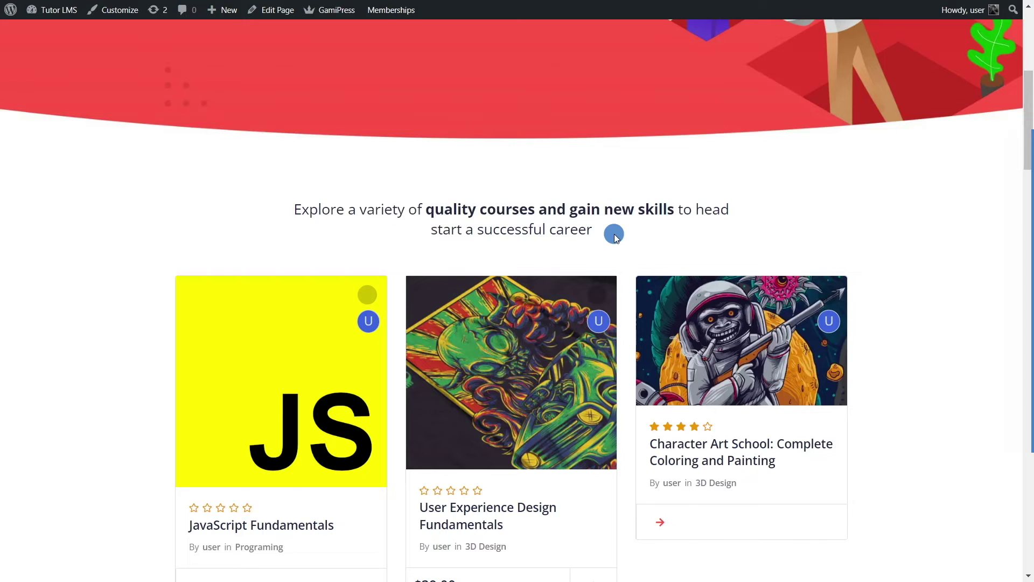
scroll(616, 237, "down", 6)
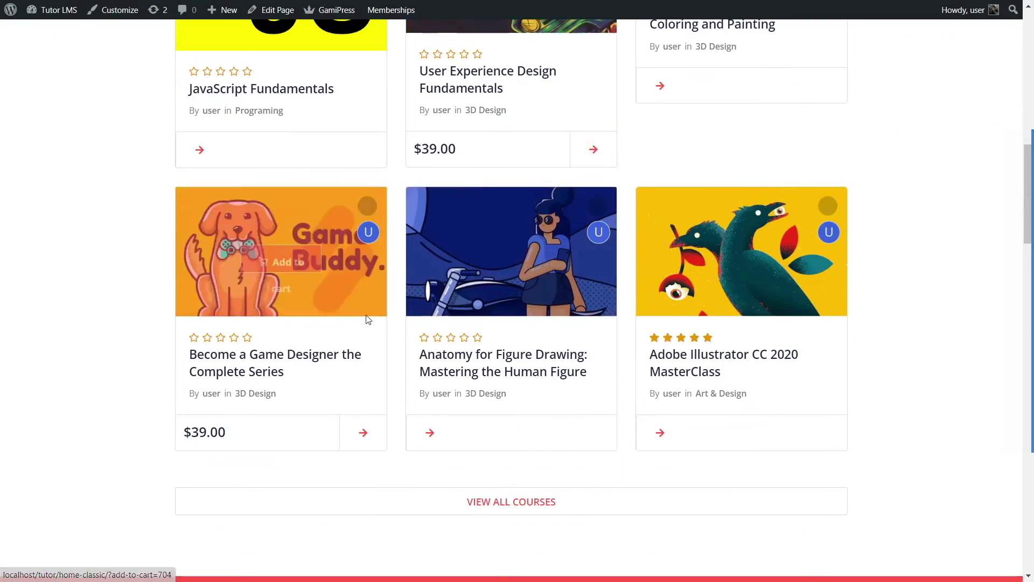
scroll(364, 321, "down", 3)
scroll(432, 337, "down", 4)
left_click_drag(200, 287, 506, 307)
left_click(694, 393)
Step: Scroll to the footer and back, then open Home Creative Full E-Learning Platform
scroll(659, 392, "down", 5)
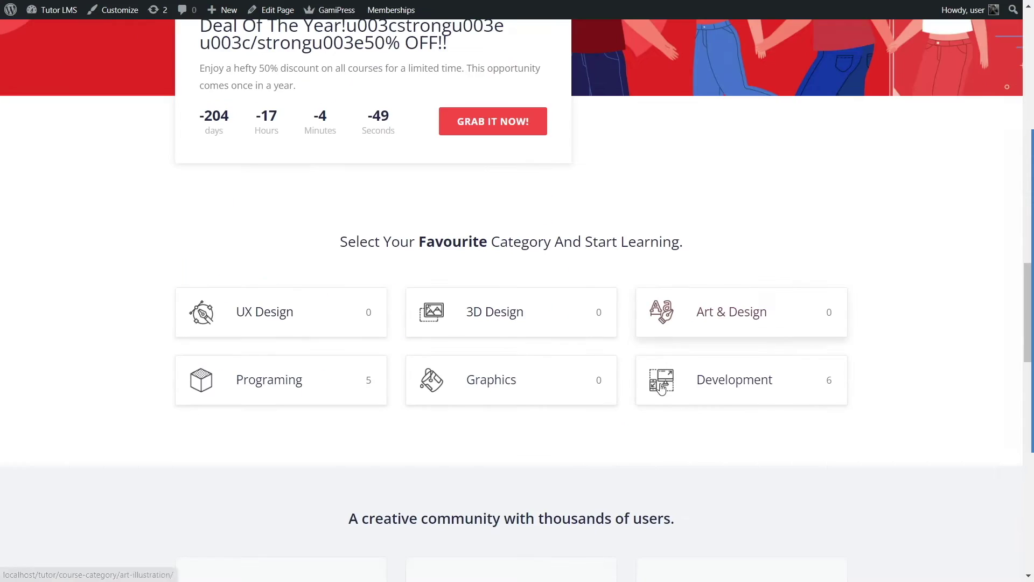
scroll(649, 374, "down", 3)
scroll(649, 373, "down", 2)
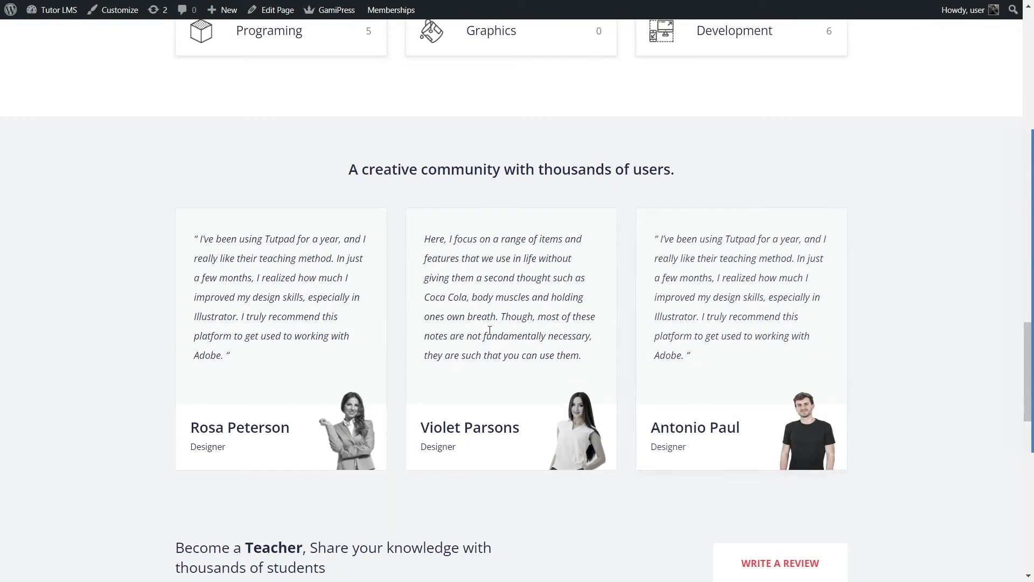
scroll(406, 354, "down", 2)
scroll(596, 309, "down", 5)
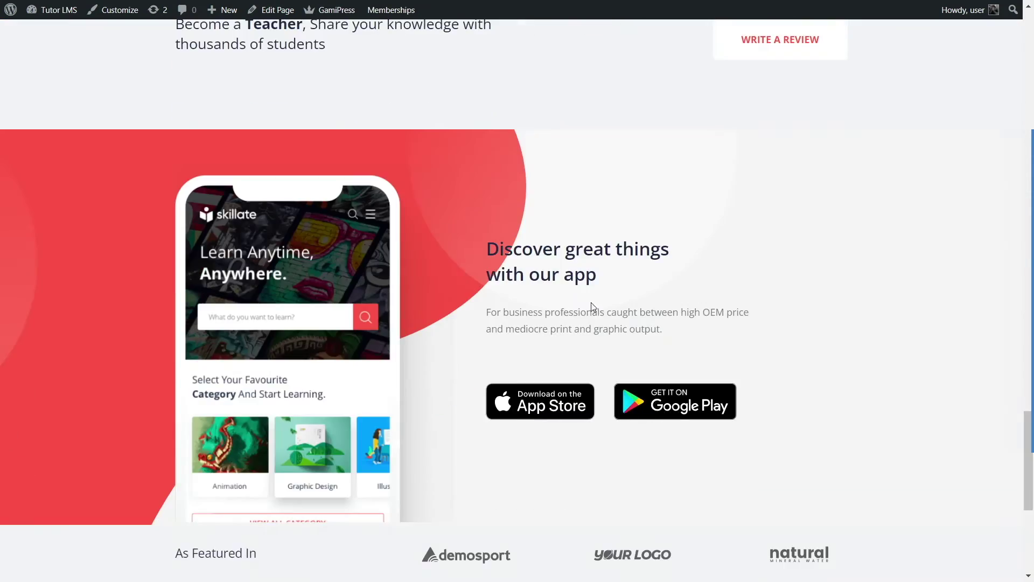
scroll(566, 295, "down", 2)
scroll(336, 198, "down", 2)
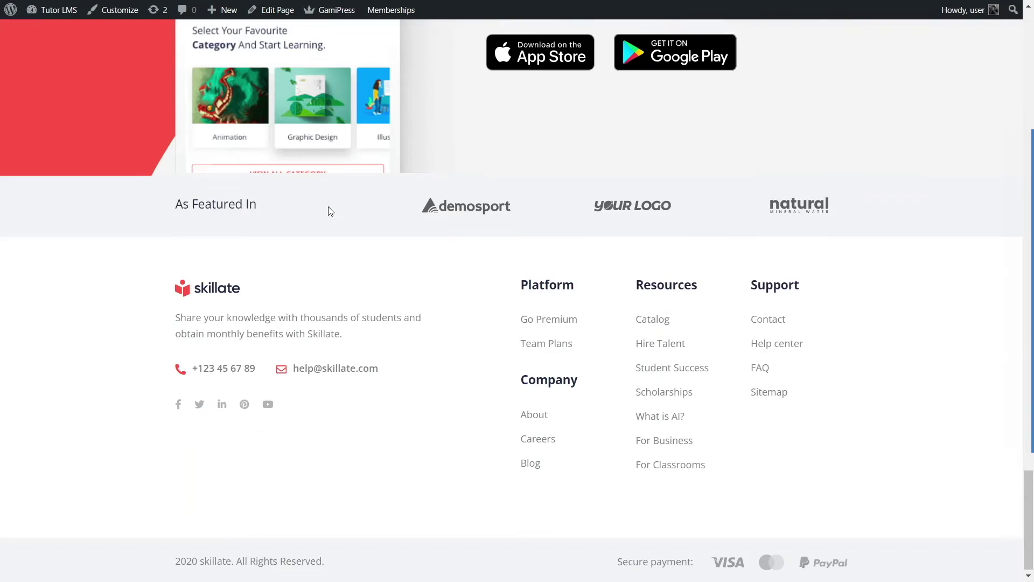
scroll(328, 210, "up", 12)
scroll(329, 260, "up", 10)
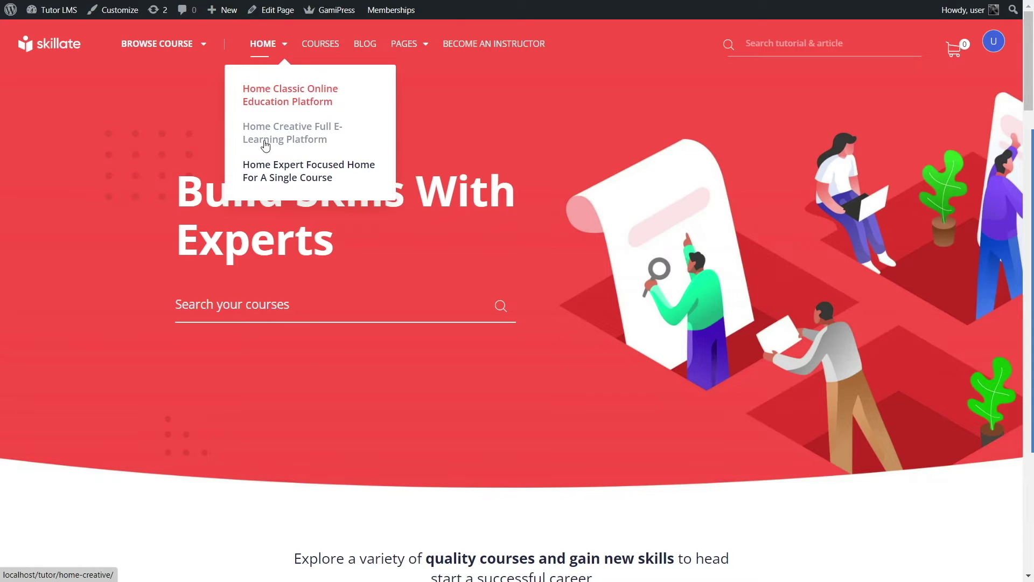
left_click(280, 139)
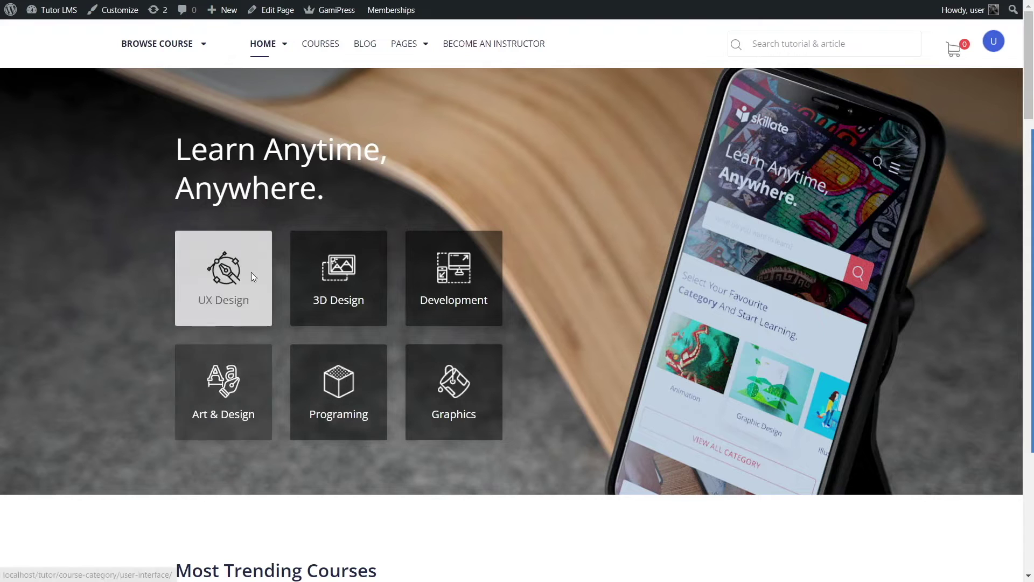
Step: Scroll through the Home Creative page's trending courses, teacher banner and app section, then back up
scroll(685, 206, "down", 8)
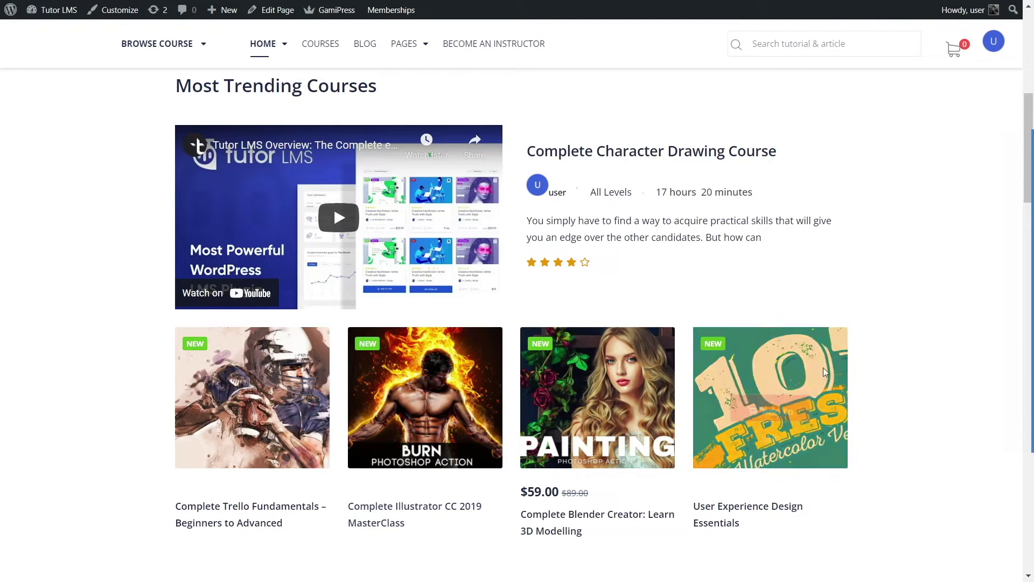
scroll(808, 328, "down", 2)
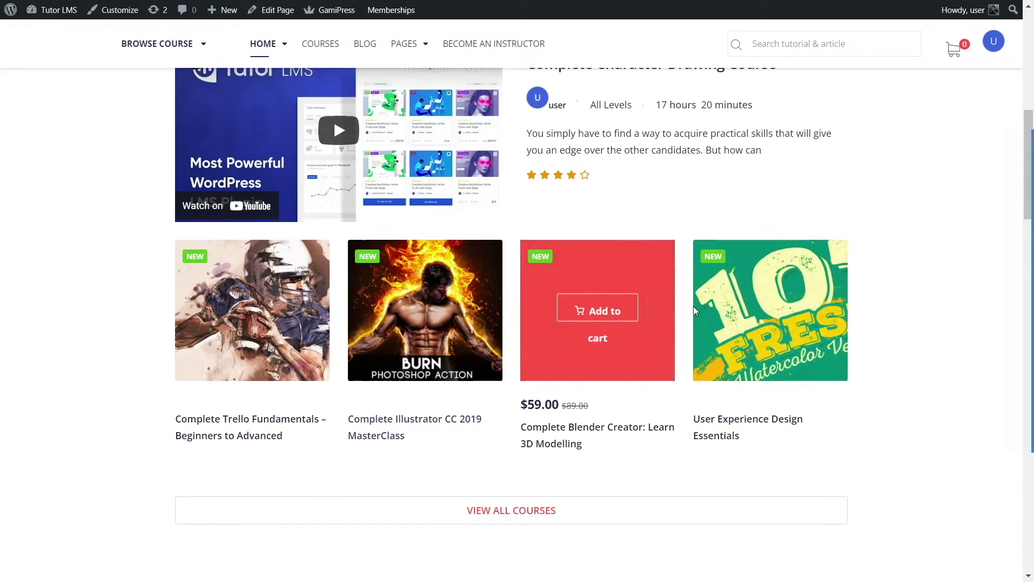
scroll(693, 306, "down", 10)
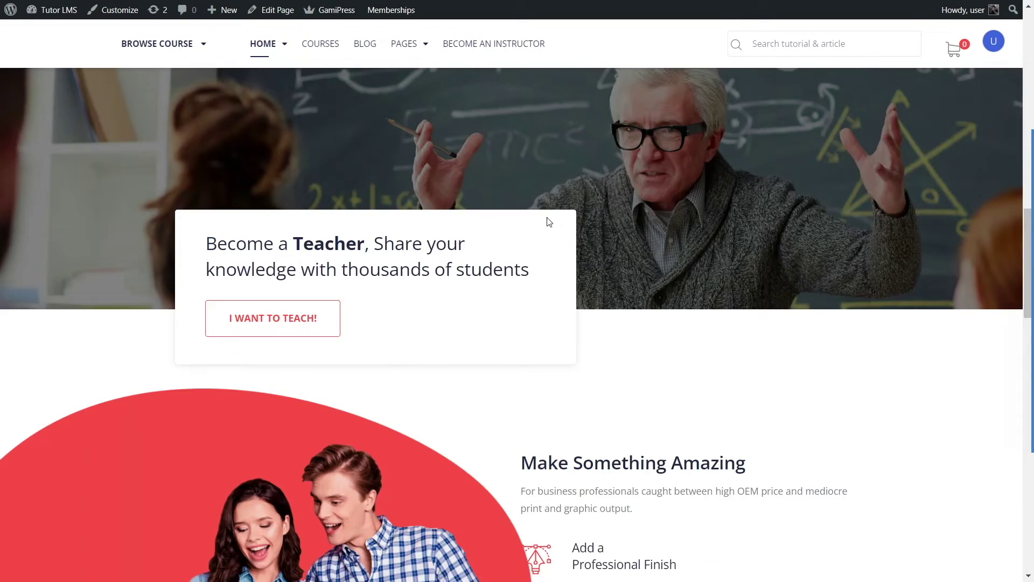
scroll(549, 222, "up", 2)
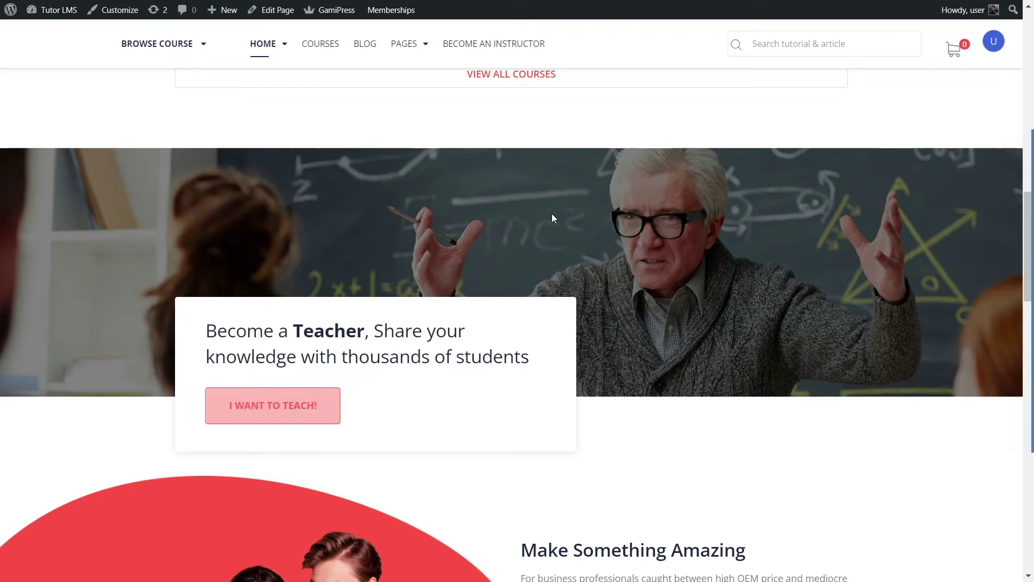
scroll(725, 285, "down", 7)
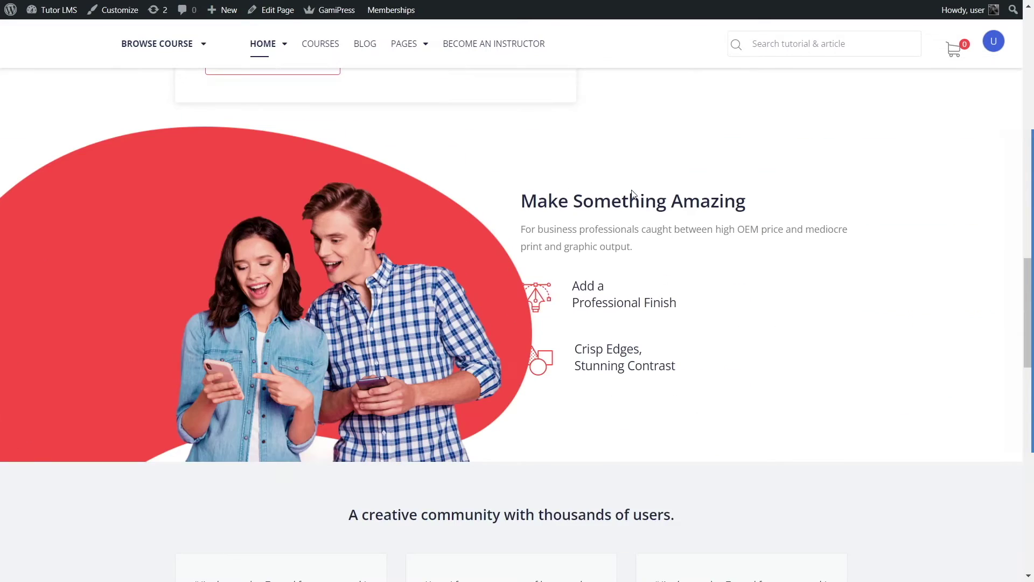
scroll(548, 299, "down", 11)
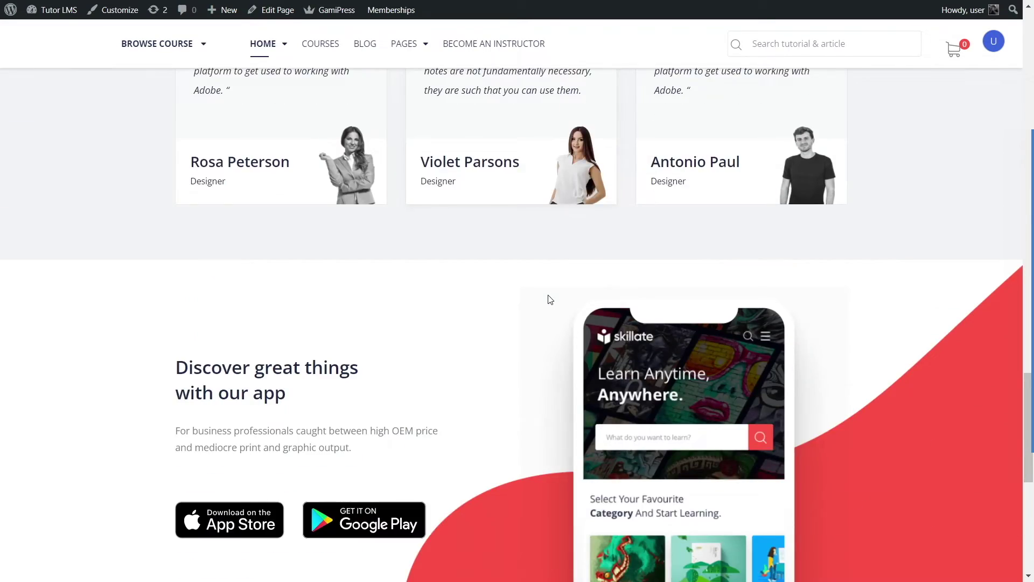
scroll(355, 201, "up", 5)
scroll(425, 275, "down", 8)
scroll(529, 359, "up", 20)
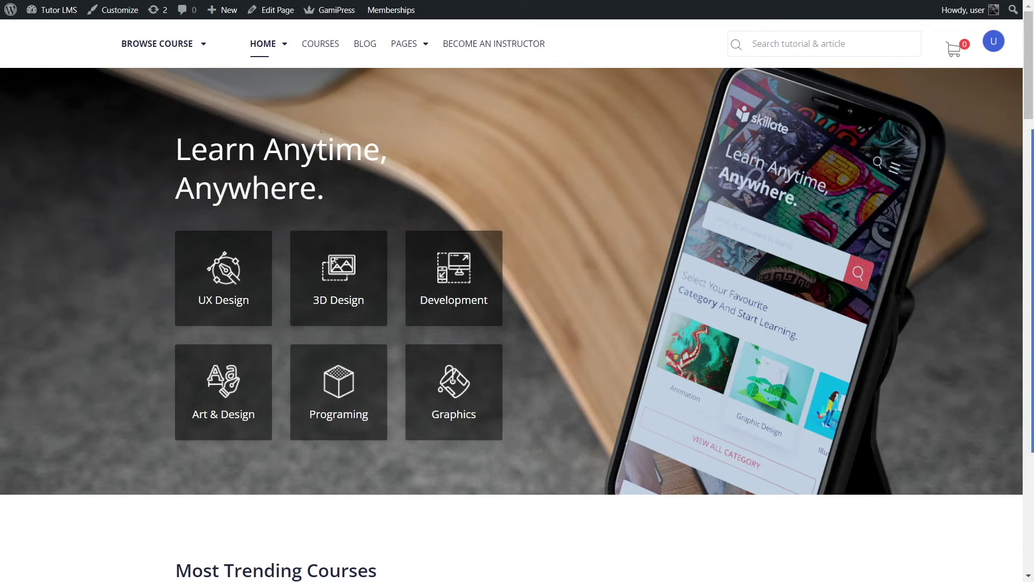
mouse_move(264, 43)
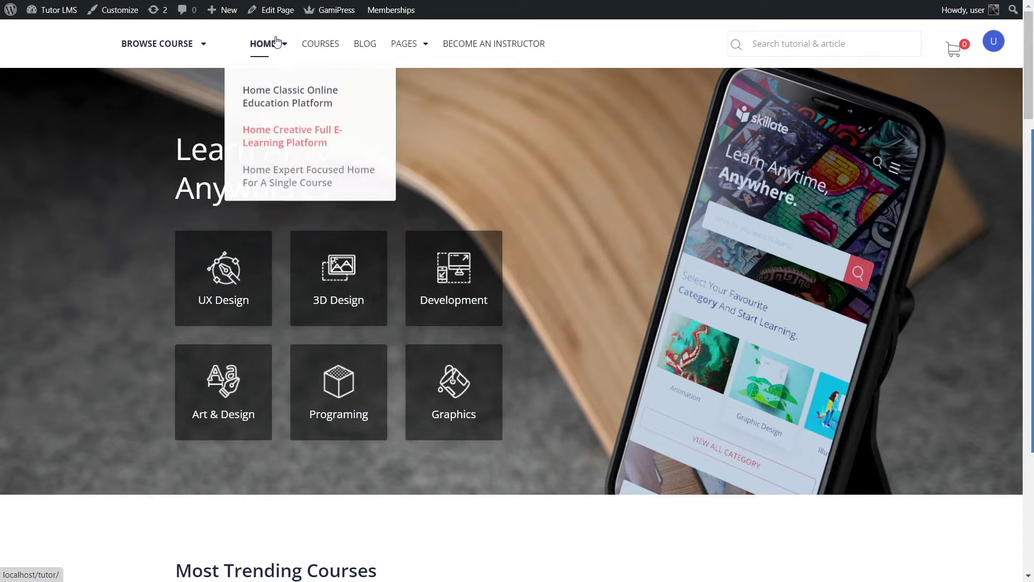
Step: Open the Expert Focused single-course page for Illustrator CC MasterClass and jump to its course details
left_click(259, 182)
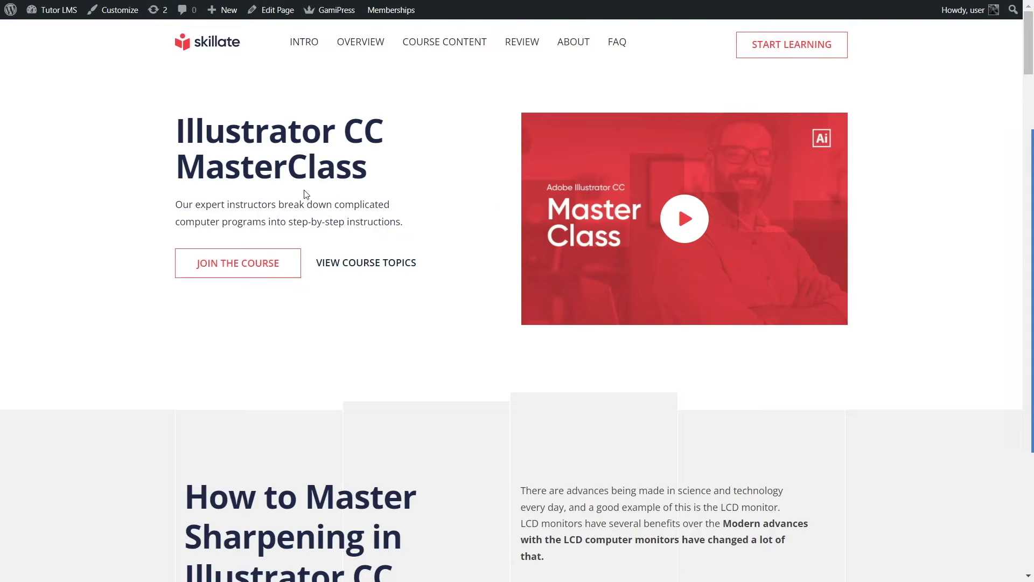
left_click_drag(170, 139, 383, 162)
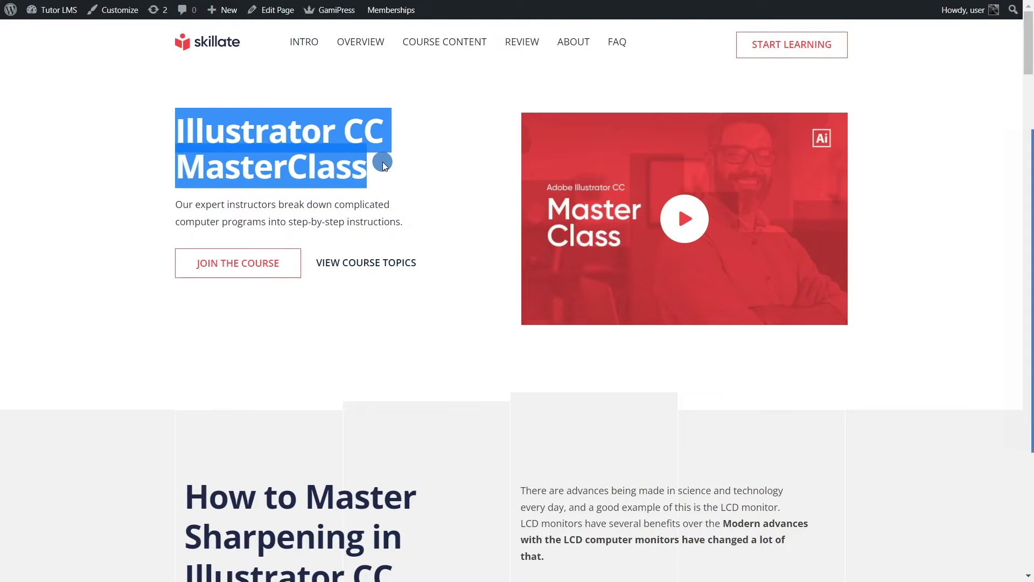
left_click(399, 225)
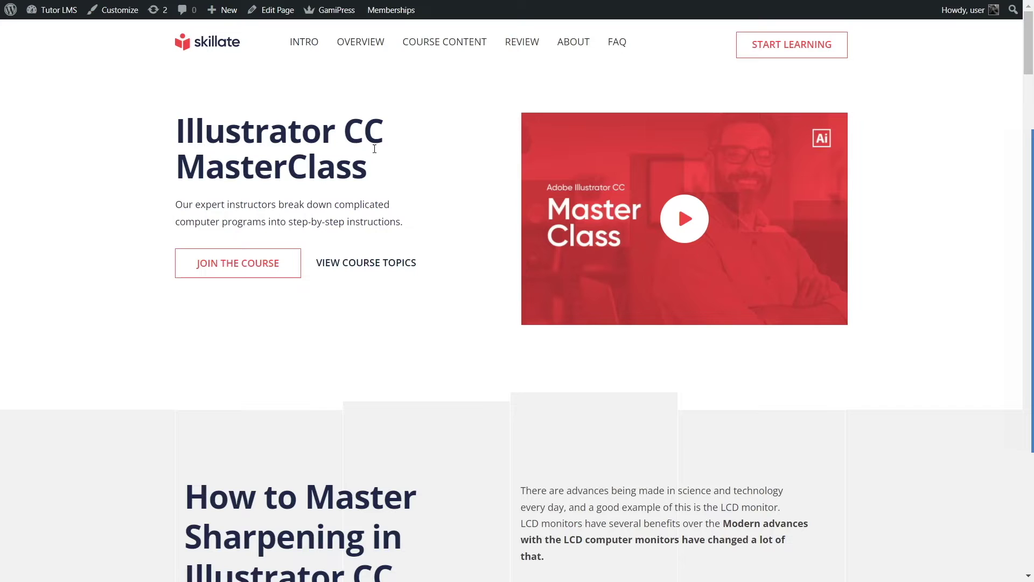
left_click(380, 265)
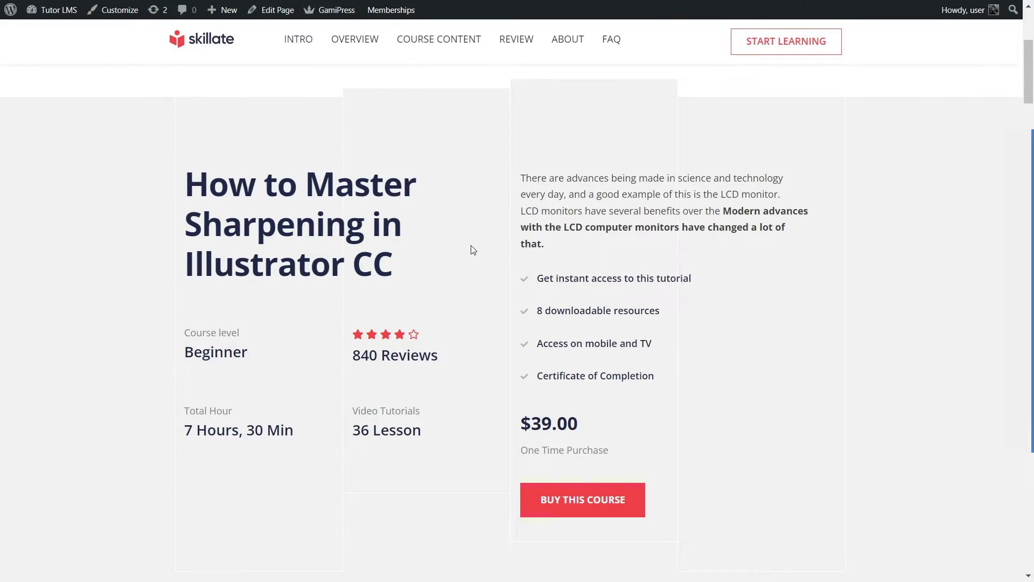
Step: Scroll through the course details down to the instructor bio and its signature image
scroll(444, 338, "down", 10)
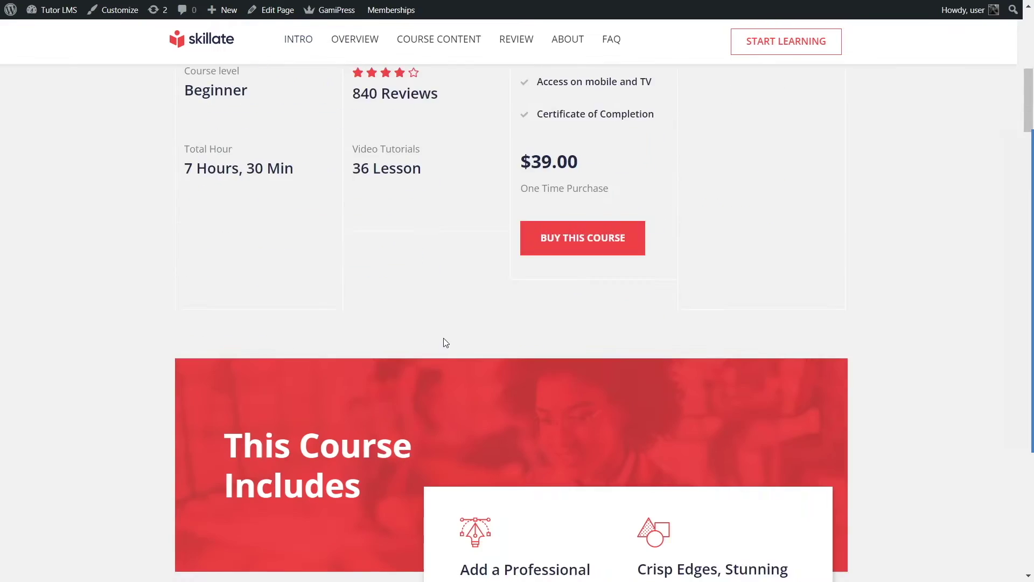
scroll(445, 334, "down", 10)
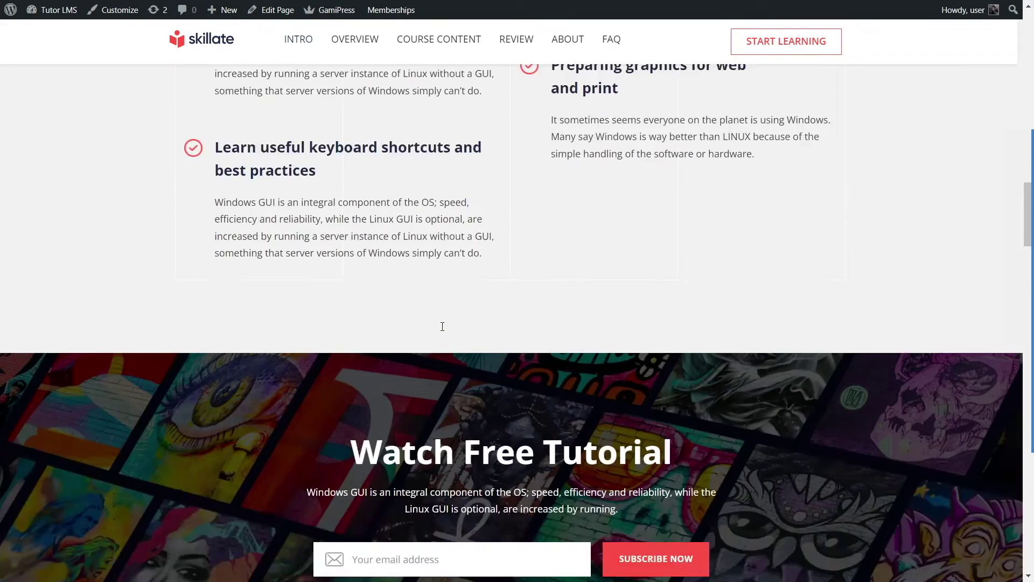
scroll(411, 306, "up", 2)
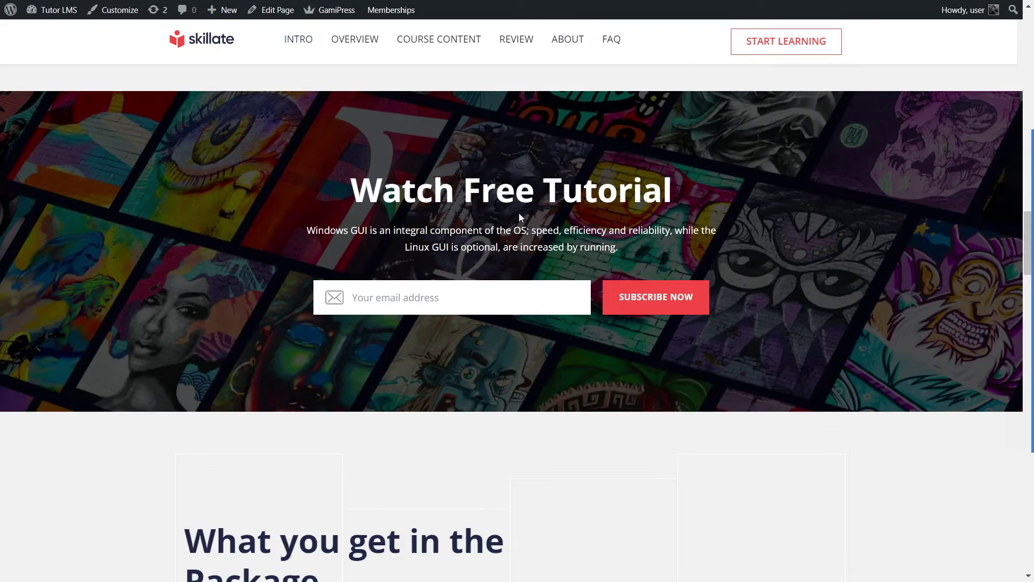
scroll(457, 370, "down", 8)
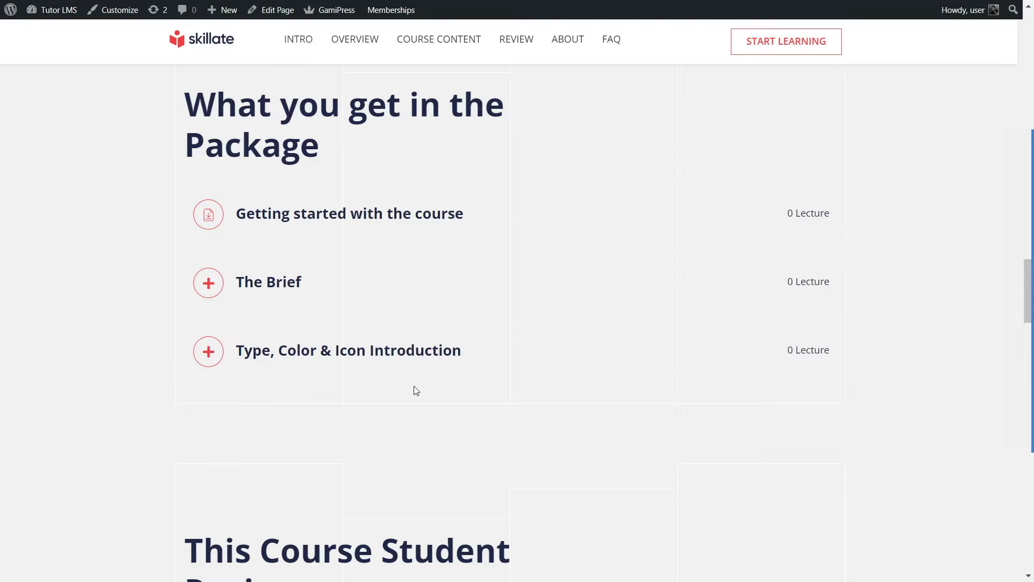
scroll(415, 386, "down", 5)
scroll(209, 273, "down", 2)
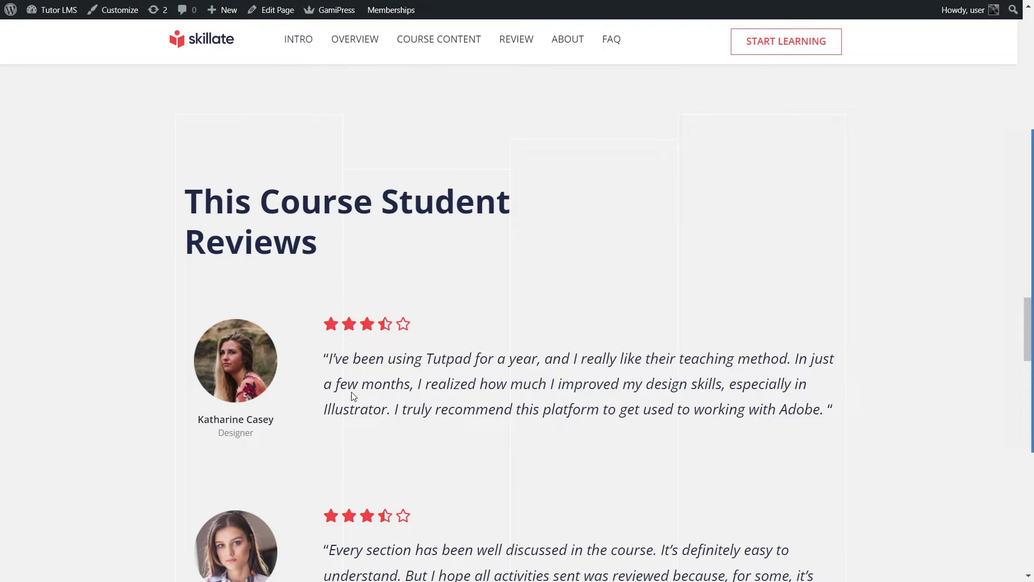
scroll(307, 366, "down", 15)
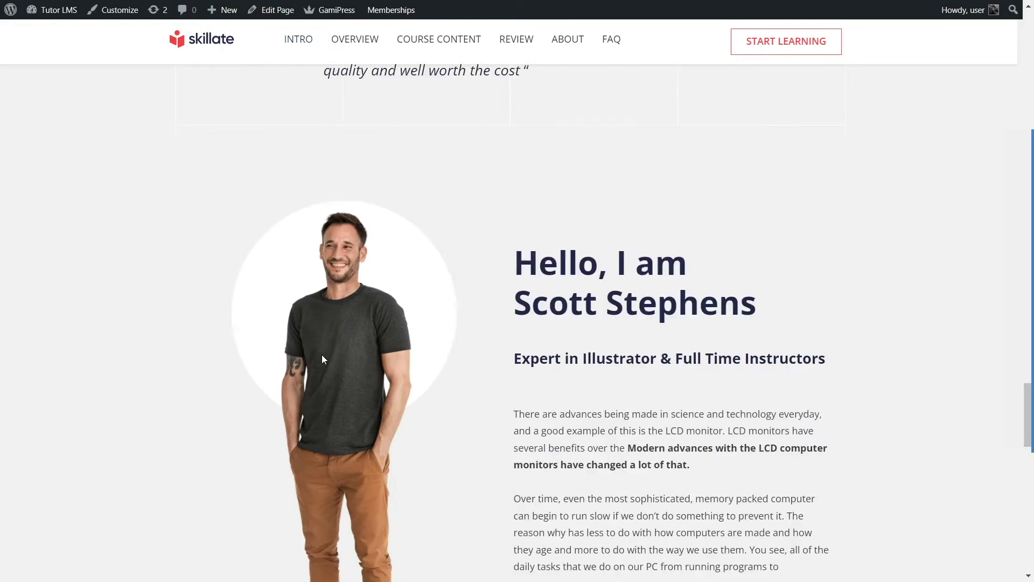
scroll(322, 350, "up", 2)
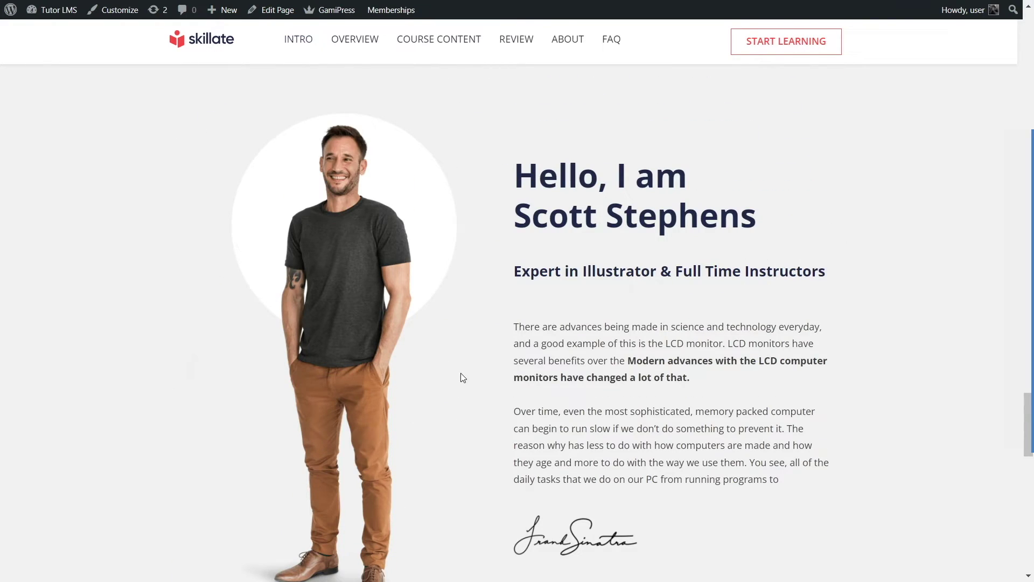
double_click(615, 522)
left_click(714, 557)
left_click(655, 489)
Step: Look over the 'What you get in the Package' section and scroll back up
scroll(556, 366, "down", 8)
left_click_drag(236, 187, 393, 226)
left_click(462, 358)
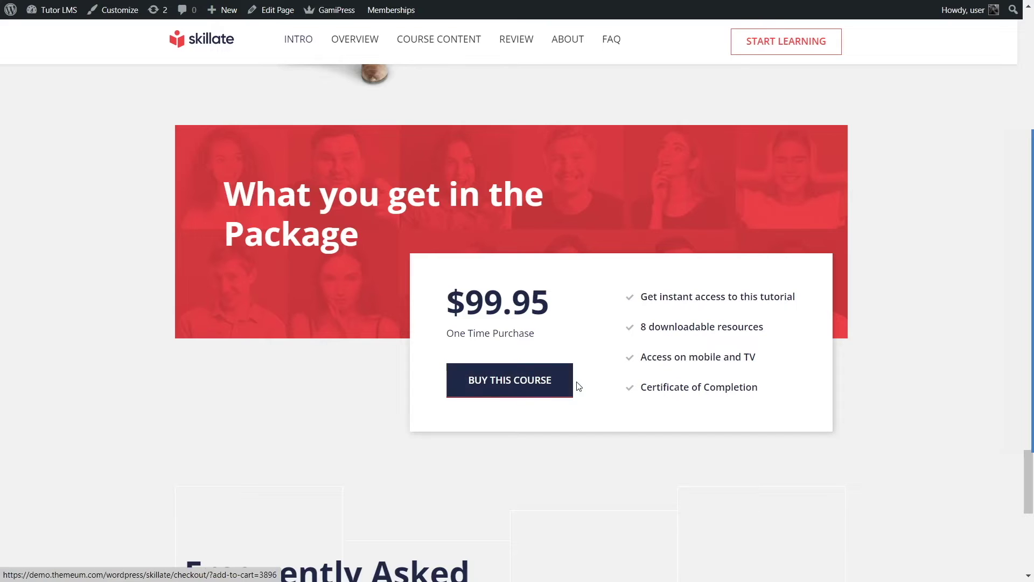
scroll(620, 417, "down", 3)
scroll(620, 416, "down", 5)
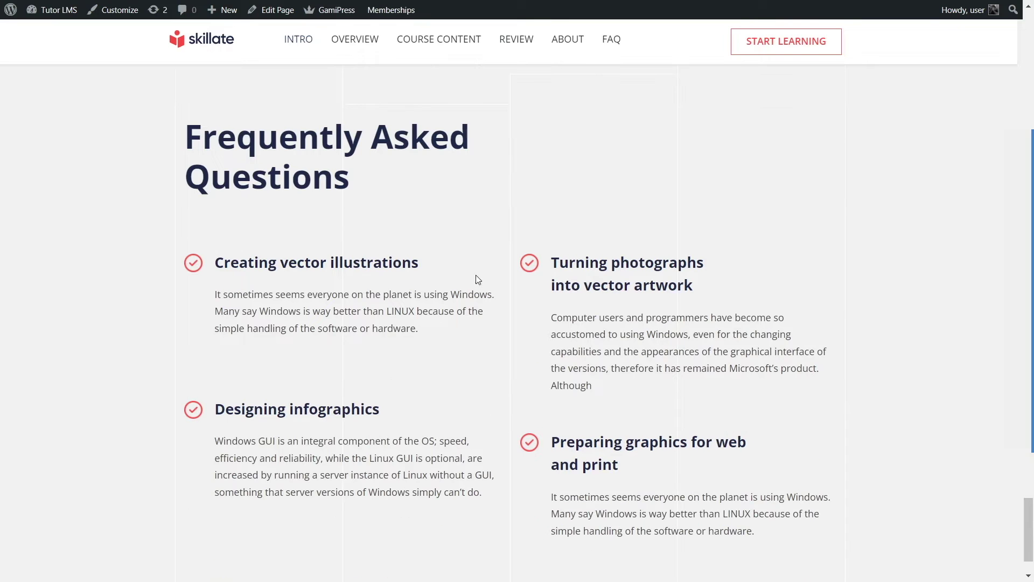
scroll(470, 435, "down", 2)
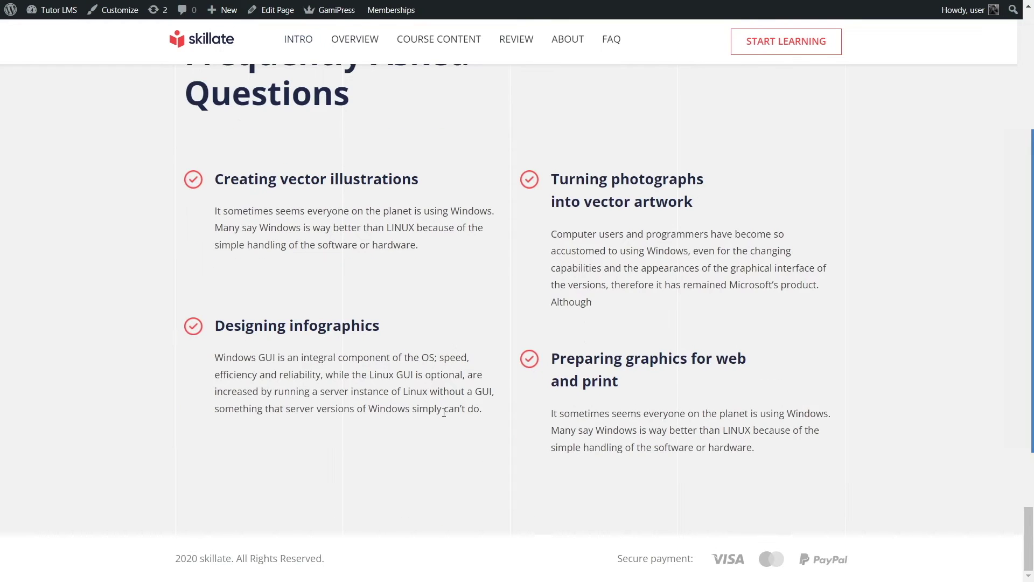
scroll(442, 411, "up", 20)
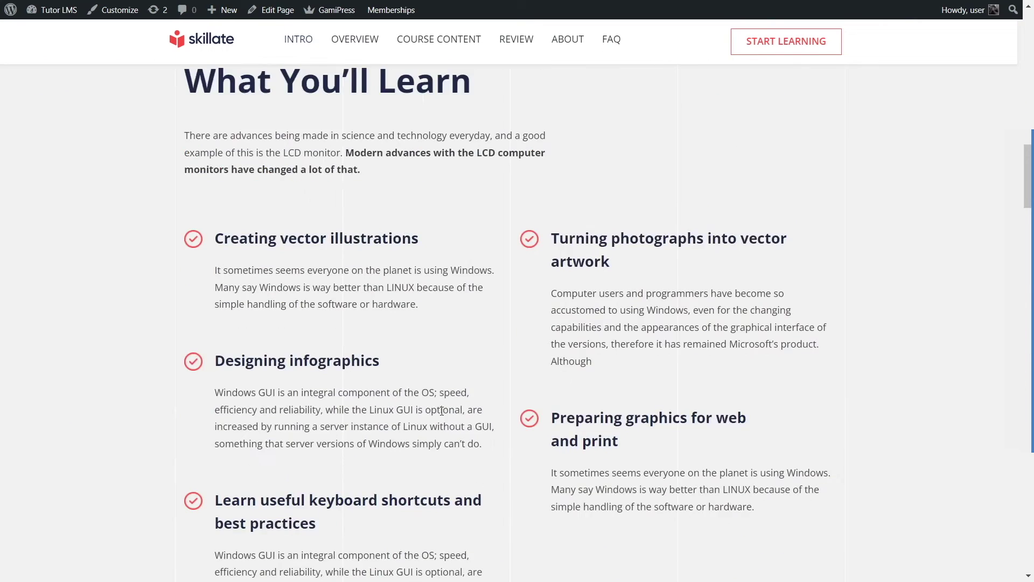
scroll(442, 411, "up", 6)
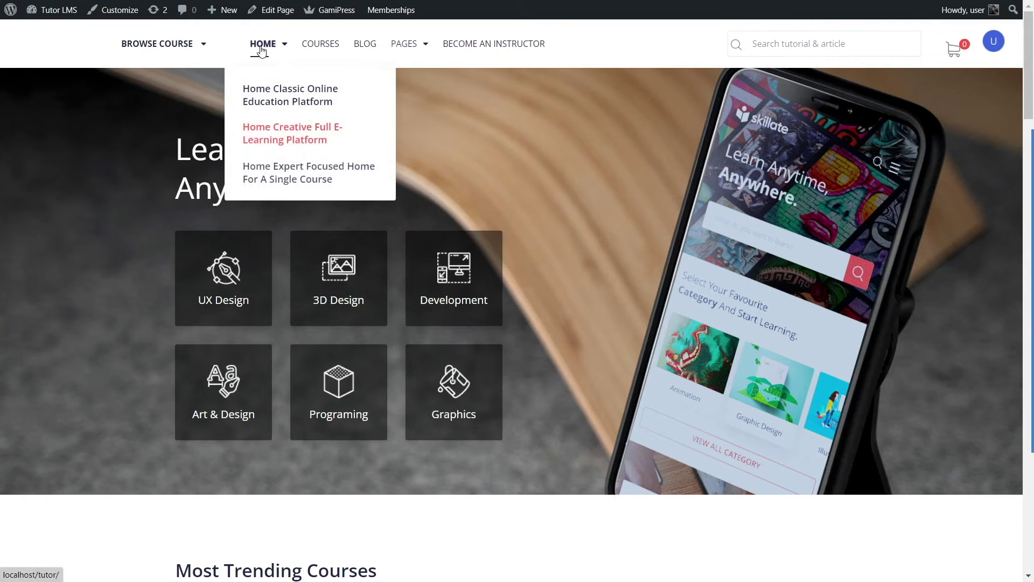
Step: Load the home page, scroll to 'Select Your Favourite Category' and open the UI & UX category
mouse_move(260, 48)
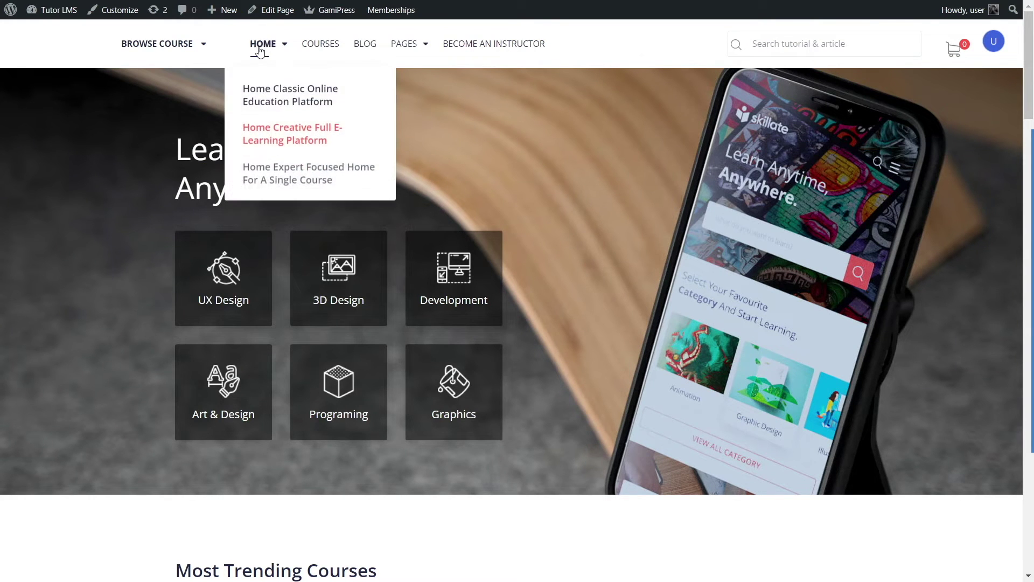
left_click(260, 48)
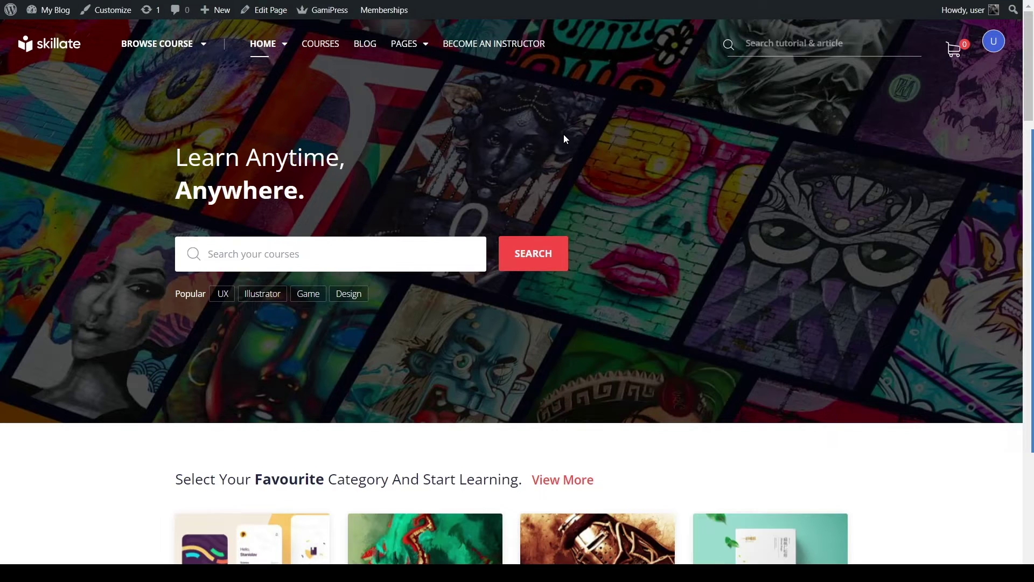
scroll(563, 135, "down", 5)
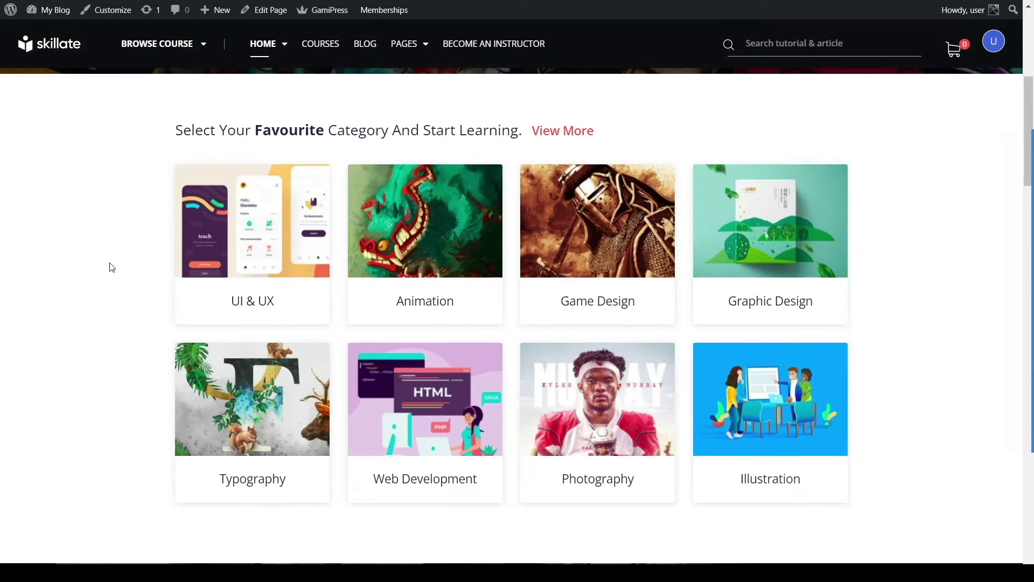
scroll(70, 381, "down", 8)
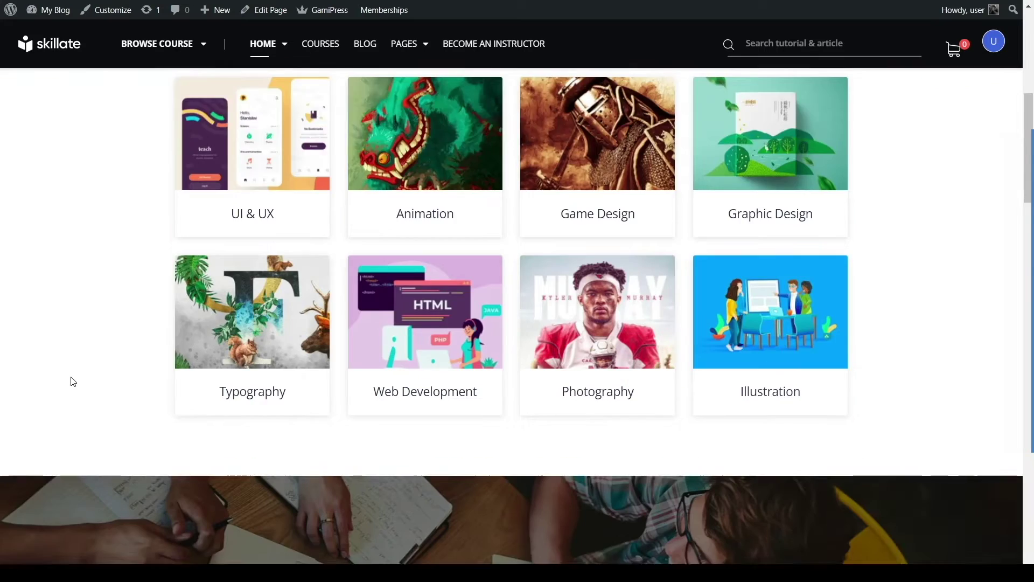
scroll(74, 381, "up", 8)
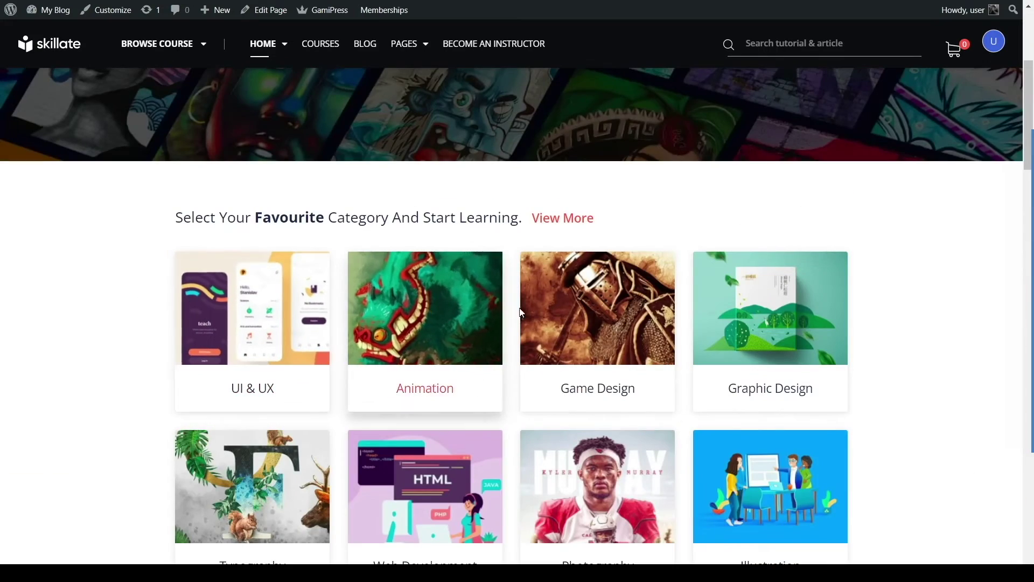
left_click(286, 345)
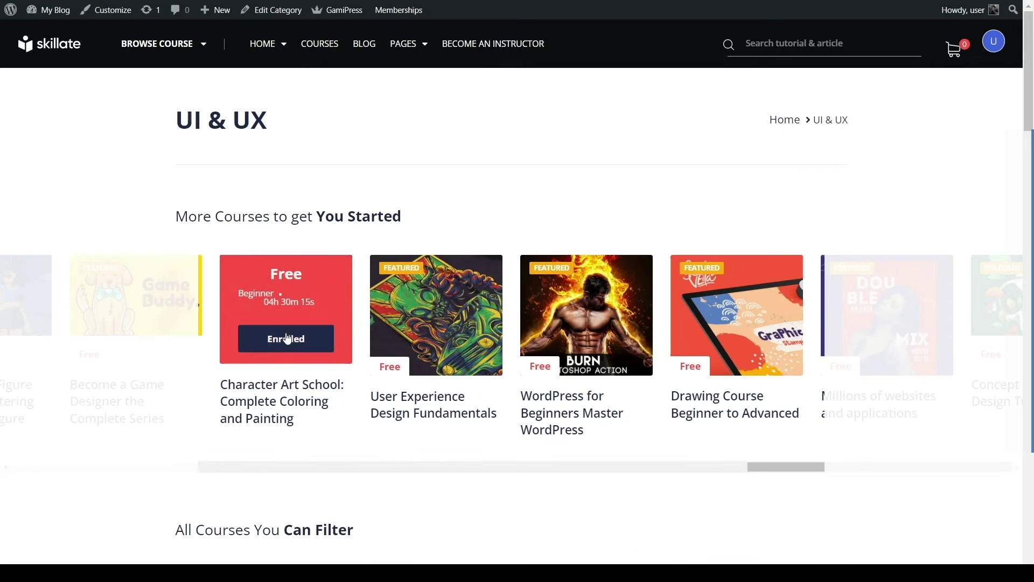
Step: Browse the 8 filterable UI & UX courses and slide the More Courses carousel
scroll(286, 337, "down", 8)
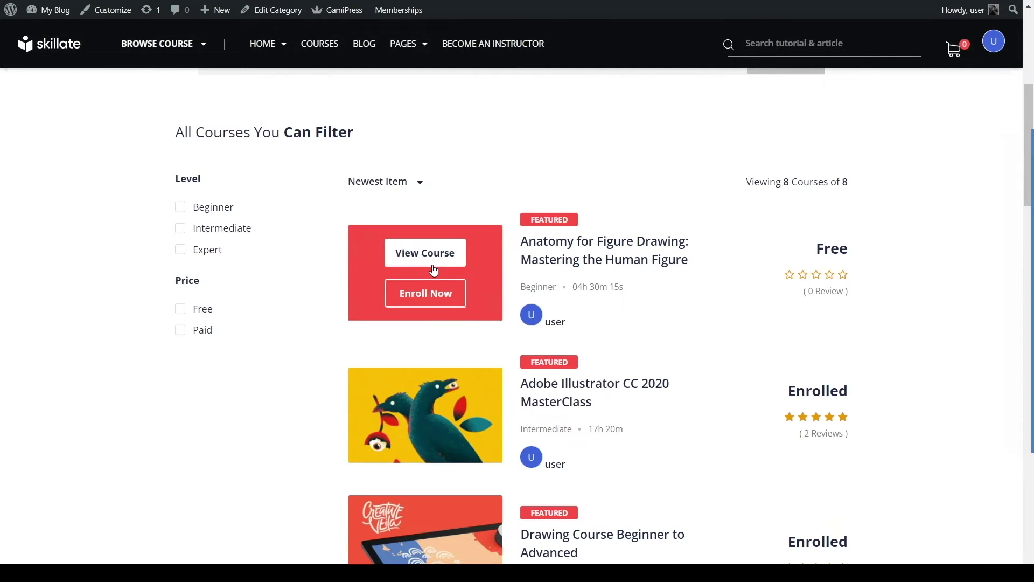
scroll(347, 337, "down", 5)
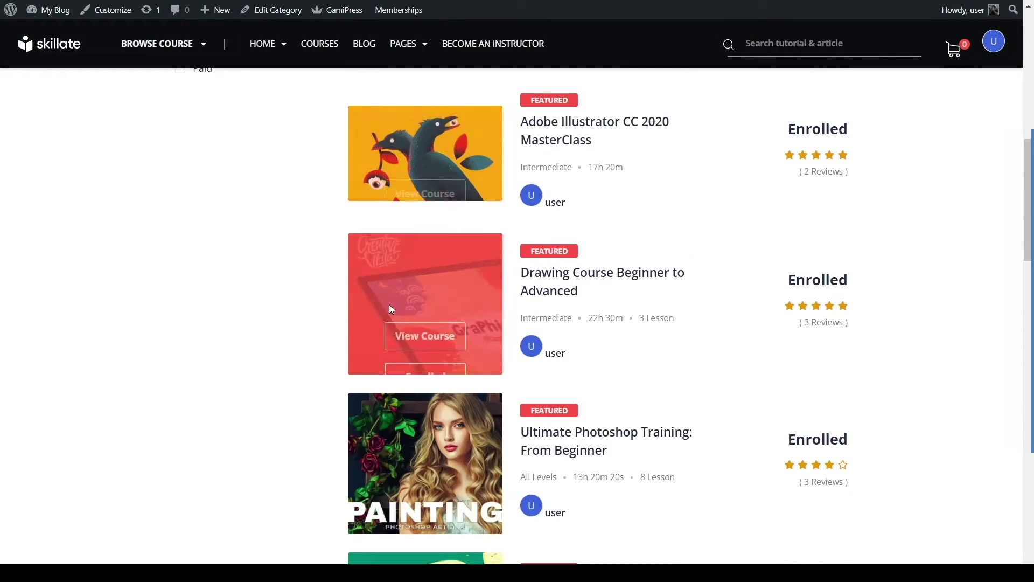
scroll(462, 247, "down", 6)
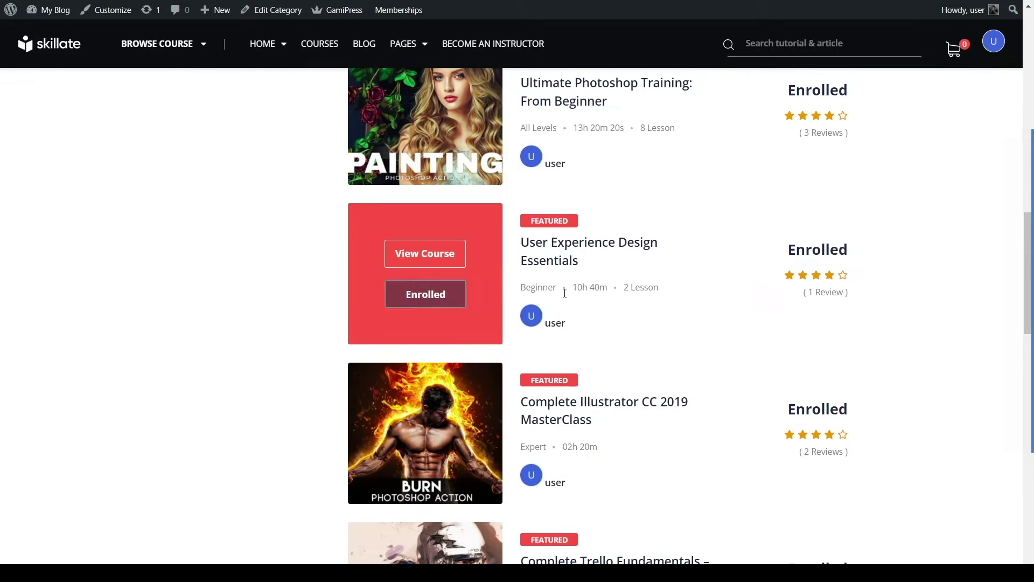
scroll(760, 242, "down", 7)
scroll(439, 393, "up", 2)
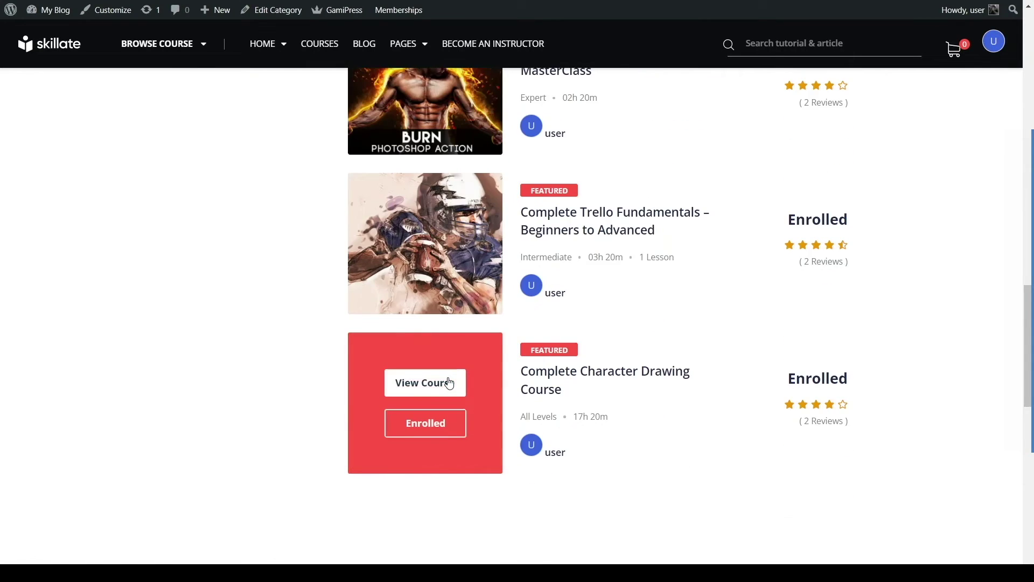
scroll(447, 383, "up", 12)
scroll(335, 358, "up", 10)
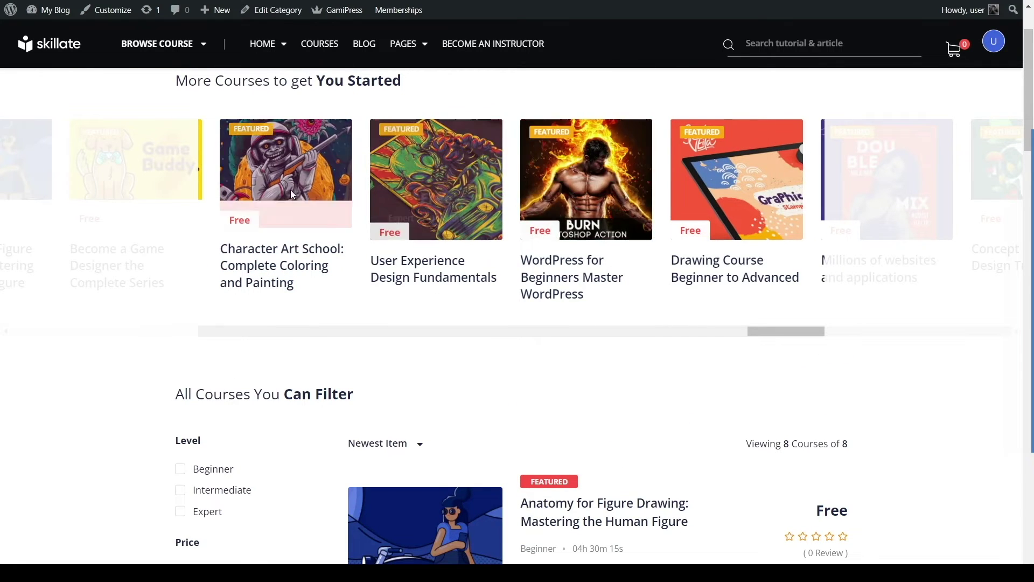
mouse_move(526, 225)
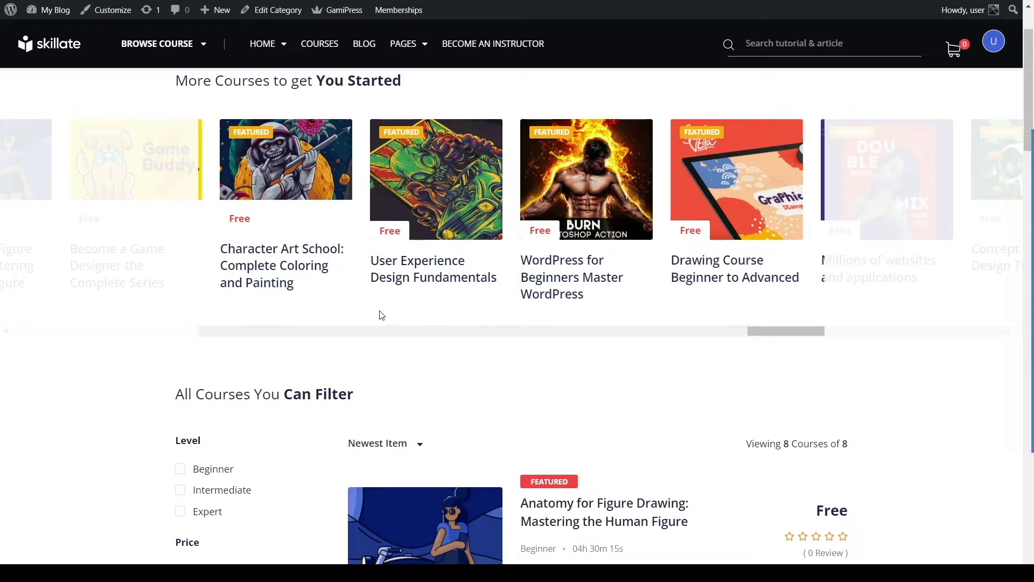
mouse_move(535, 190)
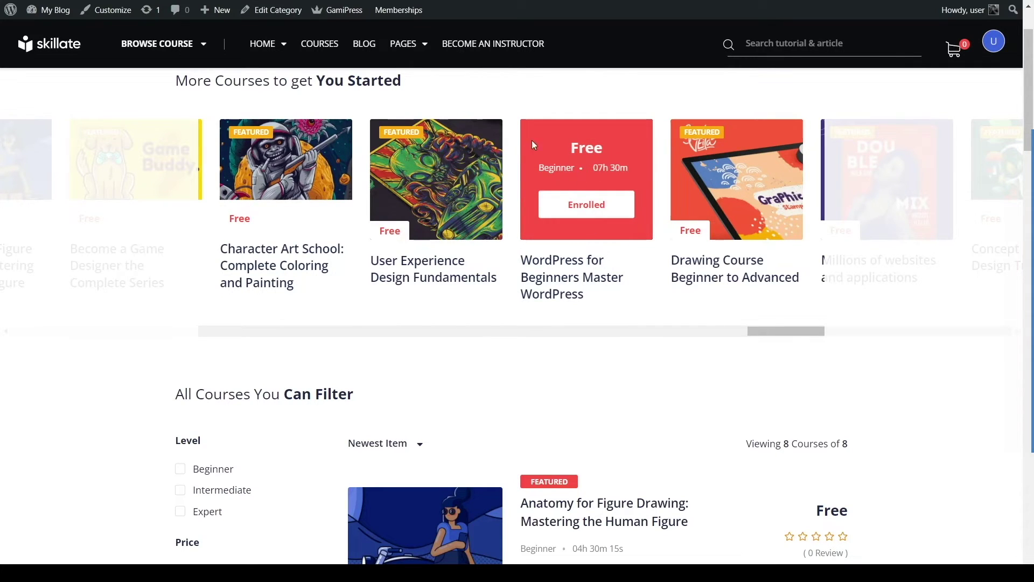
mouse_move(440, 197)
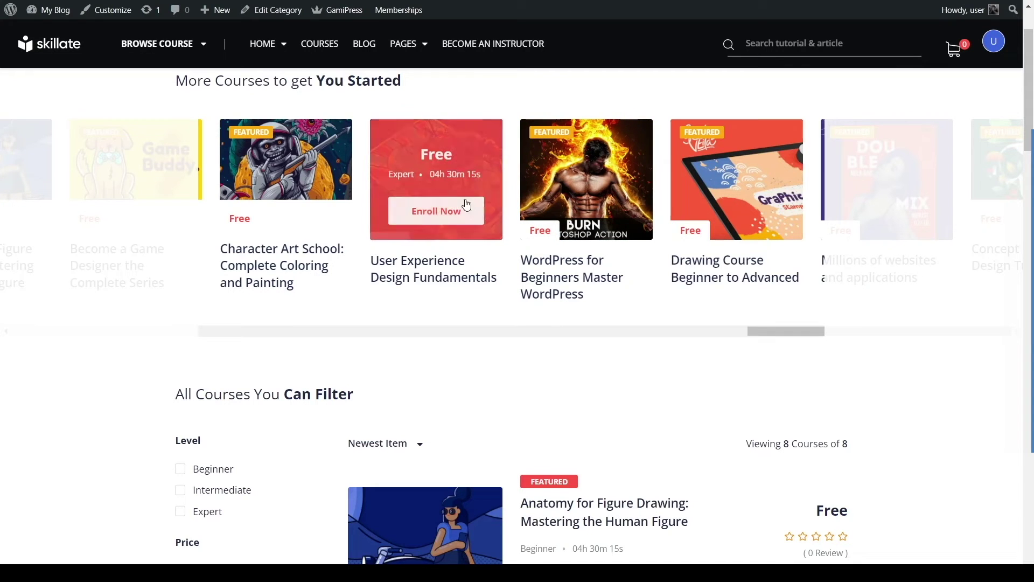
mouse_move(765, 330)
left_mouse_down()
mouse_move(266, 310)
mouse_move(513, 335)
left_mouse_up()
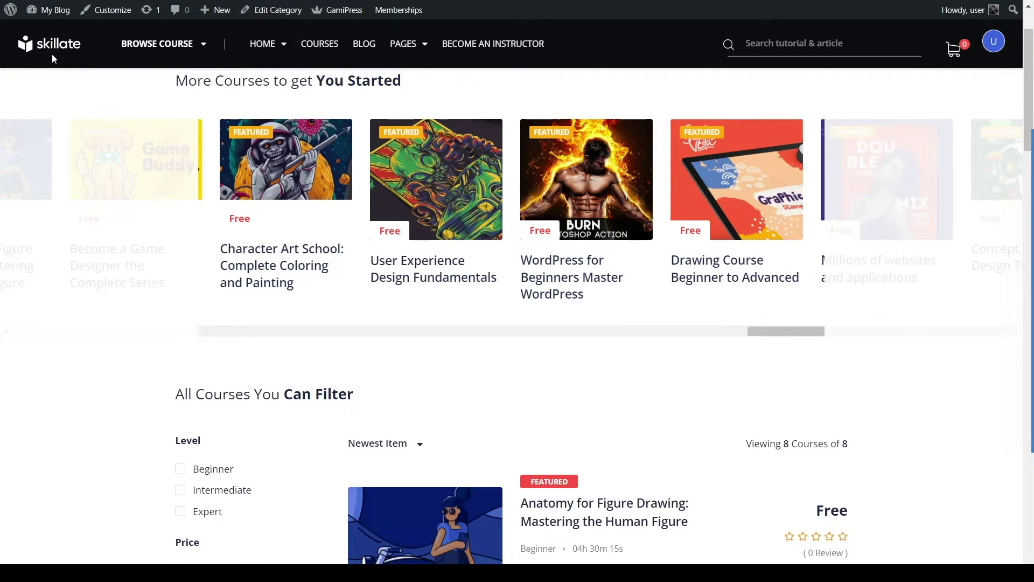
Step: Return home through the skillate logo and scroll down to the deal banner
left_click(52, 54)
scroll(305, 166, "down", 8)
scroll(306, 166, "down", 3)
left_click_drag(214, 269, 457, 297)
left_click(635, 322)
Step: Scroll on past the educators section to the footer, then back up
scroll(734, 376, "down", 2)
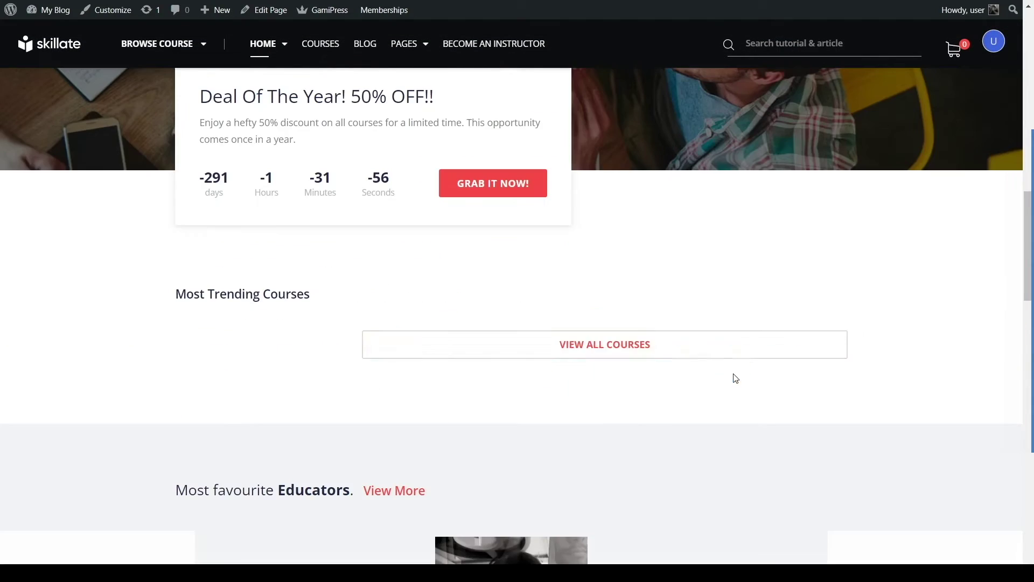
scroll(591, 353, "down", 1)
scroll(564, 268, "down", 12)
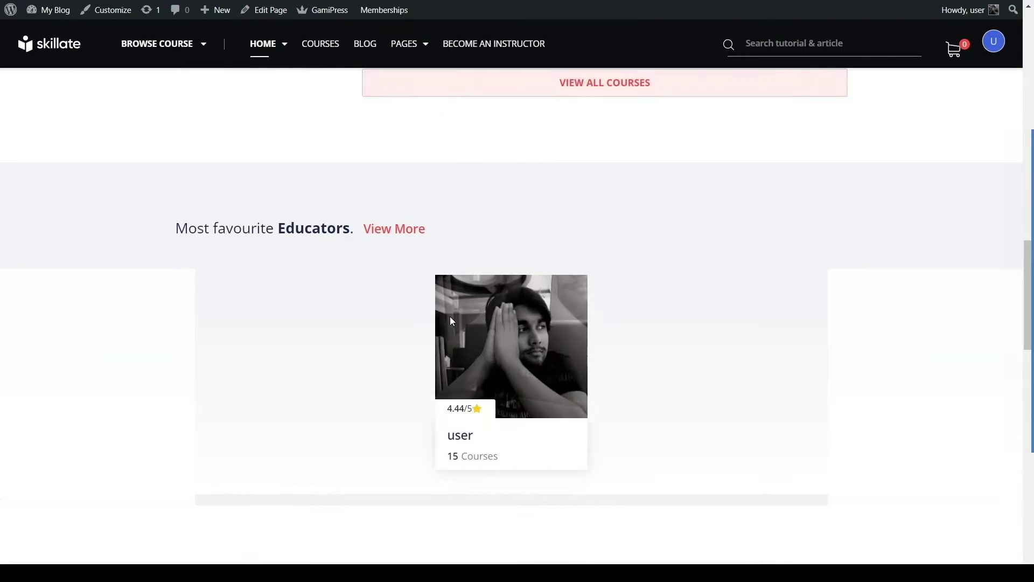
scroll(310, 277, "up", 2)
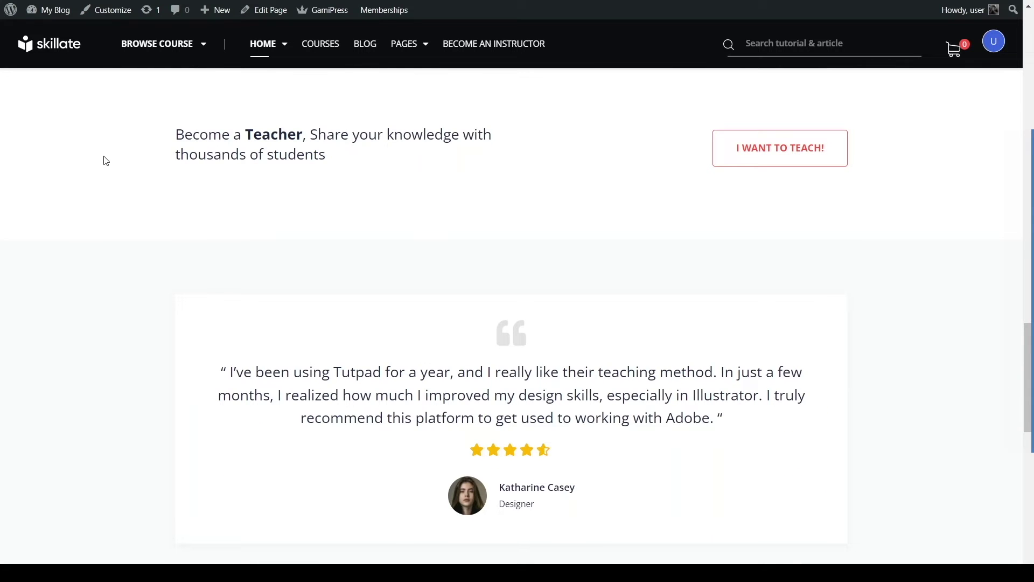
scroll(153, 145, "down", 8)
scroll(155, 146, "down", 3)
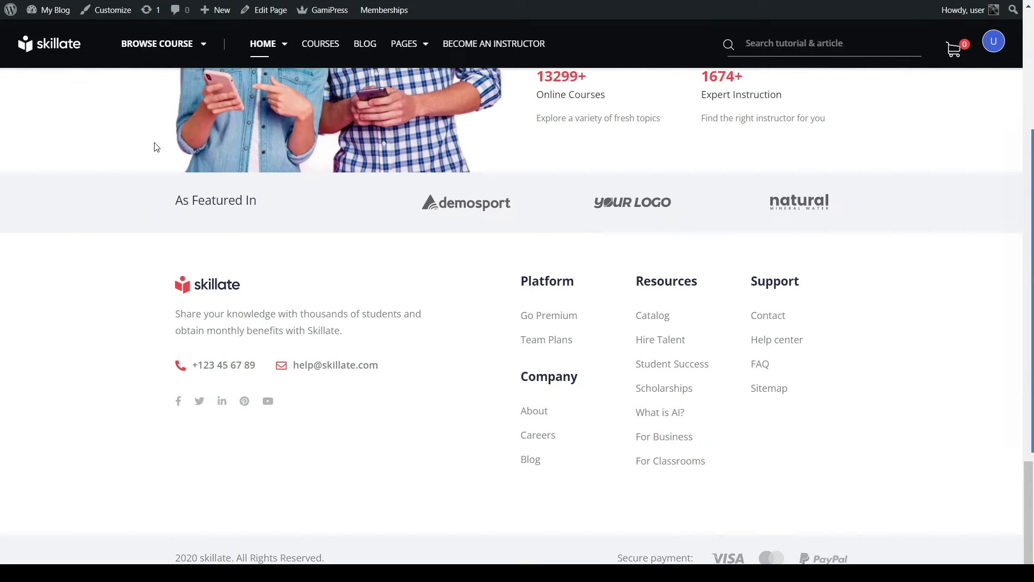
scroll(173, 232, "up", 20)
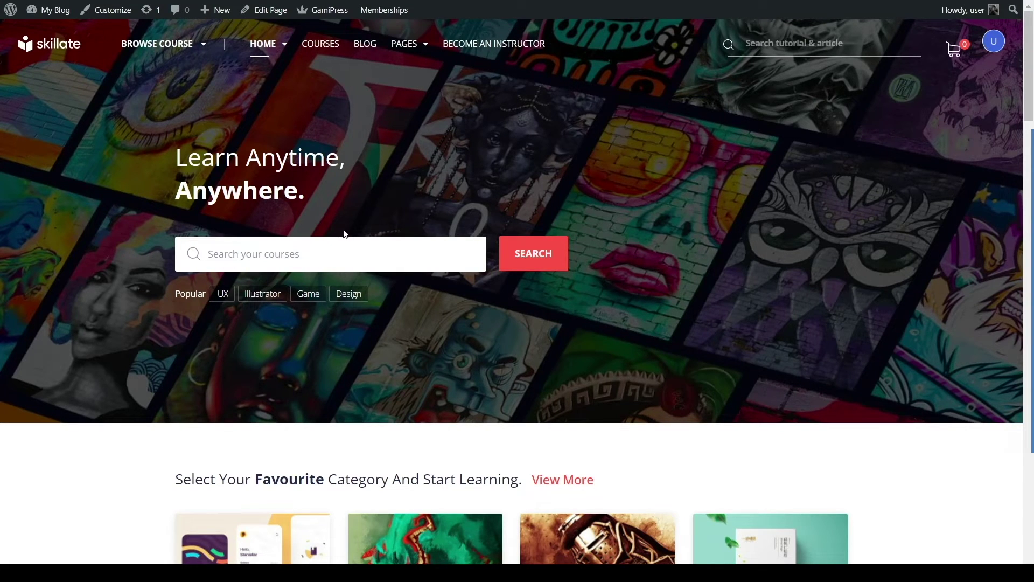
mouse_move(63, 16)
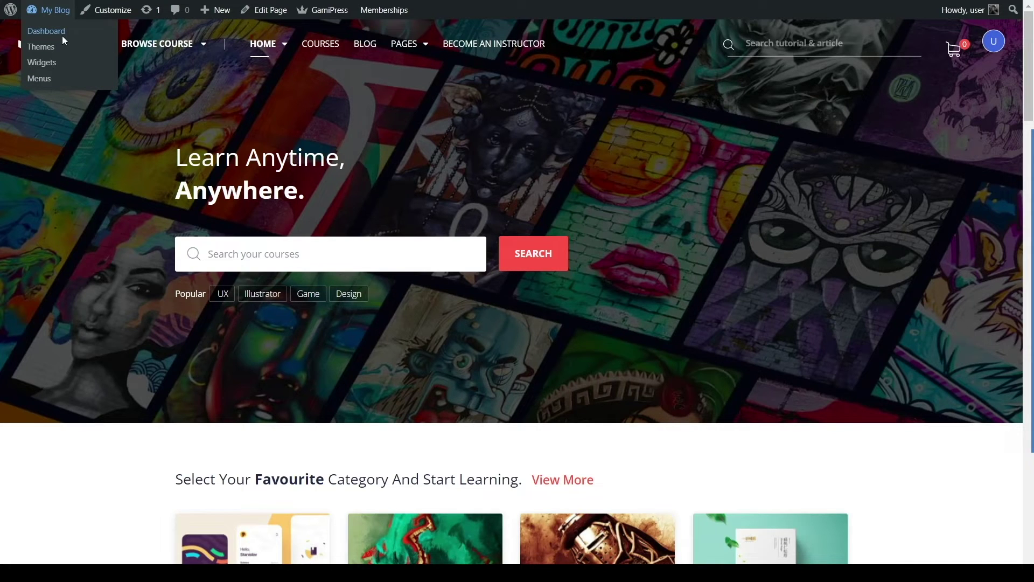
left_click(33, 32)
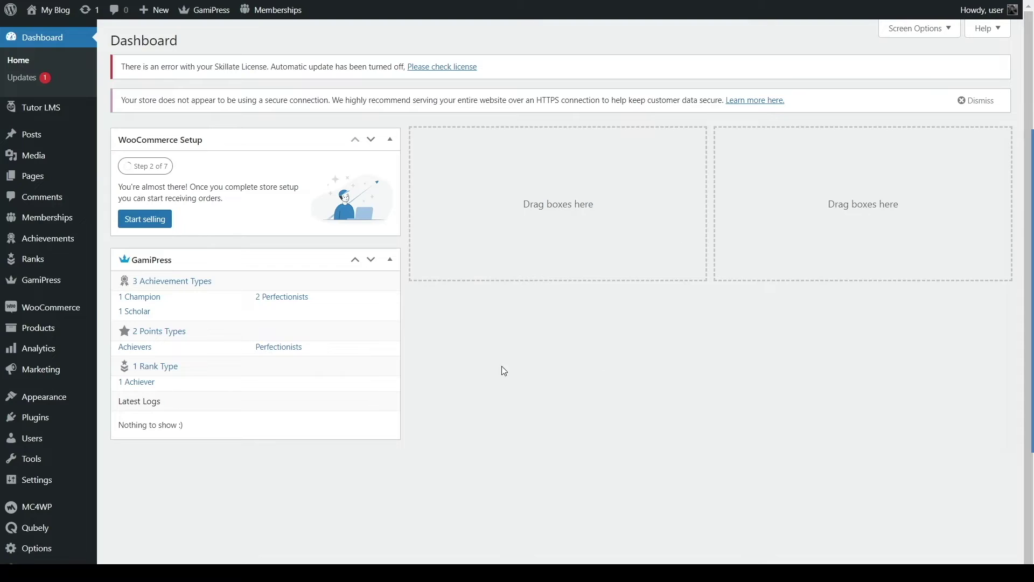
mouse_move(89, 123)
left_click(551, 390)
Step: Bring up the Themeum homepage promoting Tutor LMS 2.0
mouse_move(58, 110)
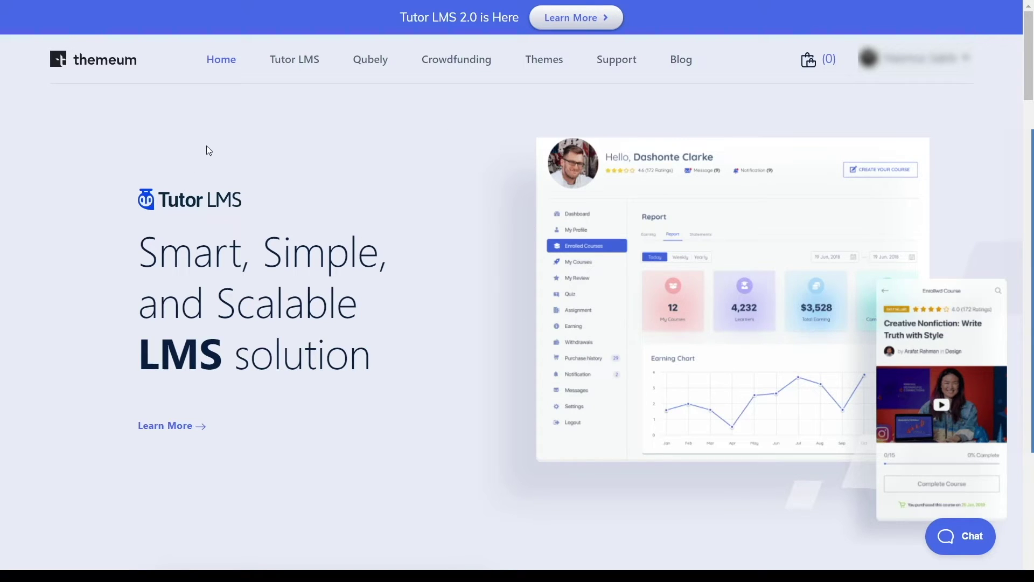
Step: Open the Tutor LMS overview page and review the Frontend Drag & Drop Course Builder section
left_click(293, 65)
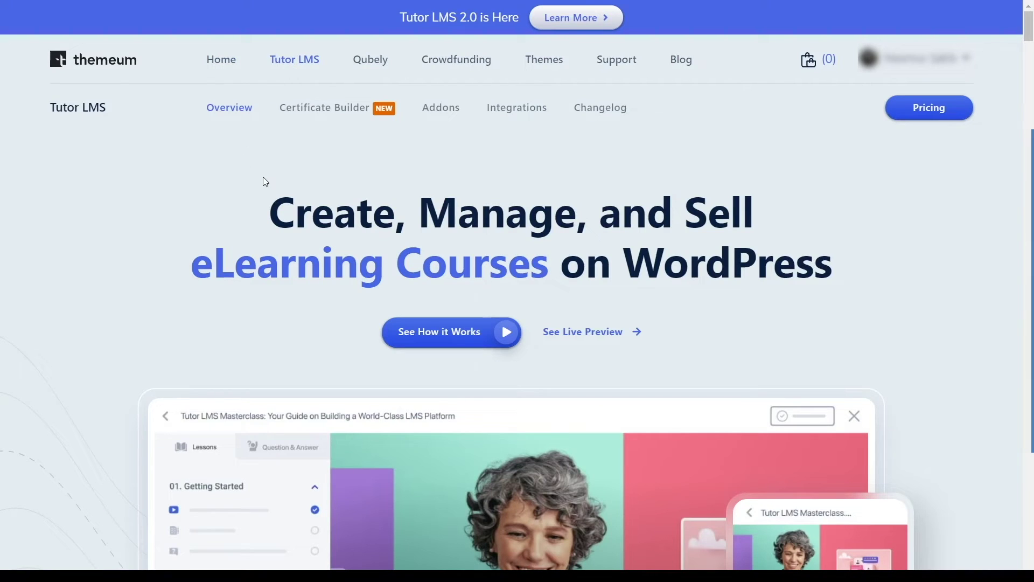
scroll(262, 183, "down", 5)
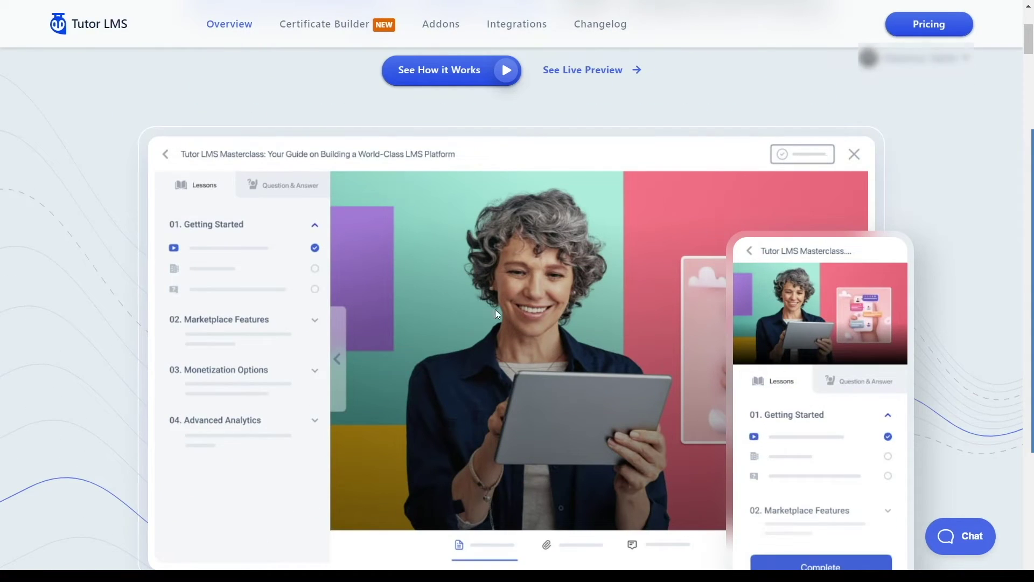
scroll(485, 256, "down", 5)
scroll(536, 176, "down", 5)
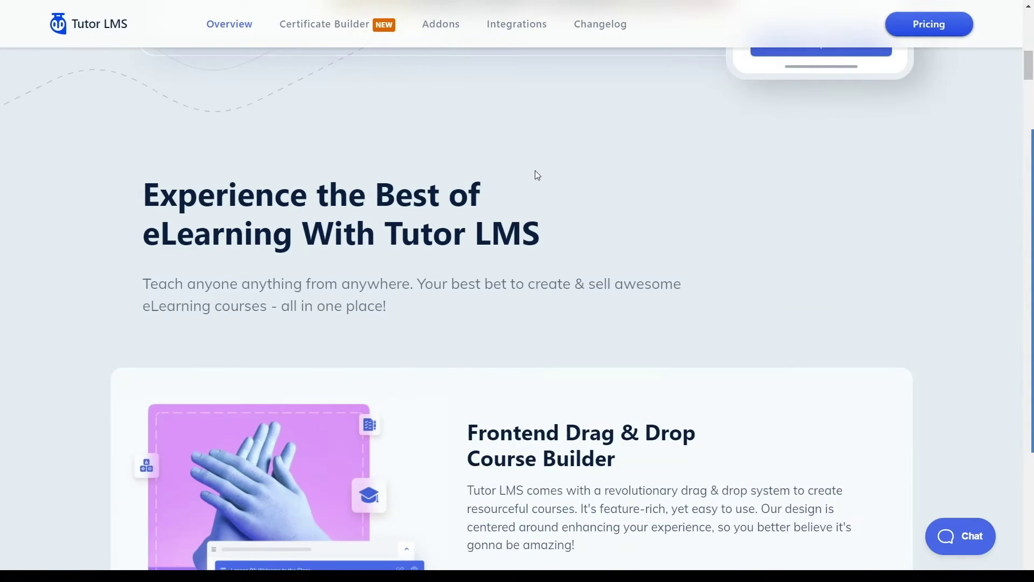
scroll(536, 172, "down", 3)
left_click_drag(466, 256, 693, 283)
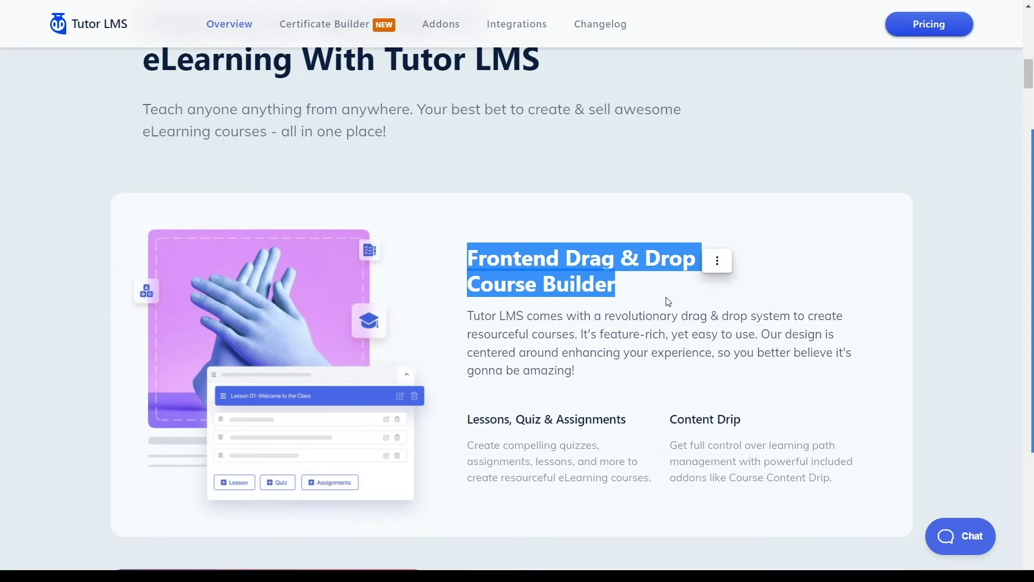
left_click(668, 300)
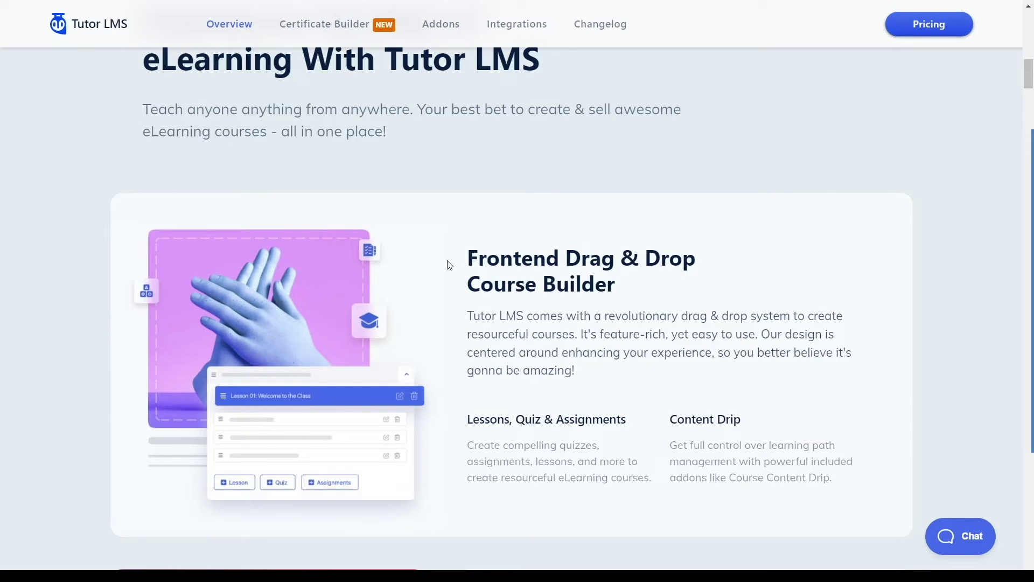
Step: Review the Stylish Course Detail & Listing section and further features, then return to the top
scroll(484, 276, "down", 3)
scroll(484, 274, "down", 3)
left_click_drag(483, 274, 827, 279)
left_click(707, 336)
scroll(707, 335, "down", 10)
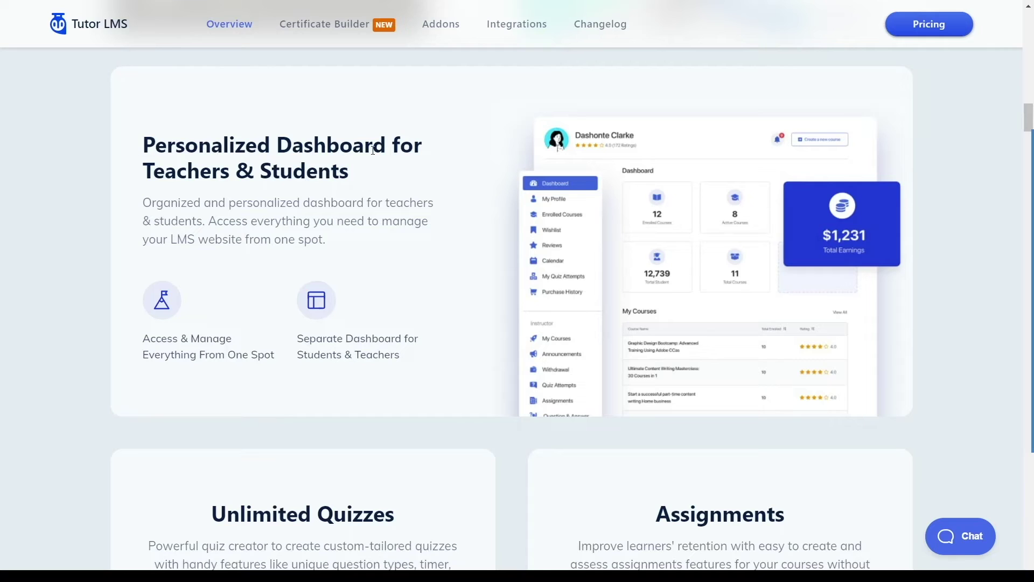
scroll(428, 178, "down", 6)
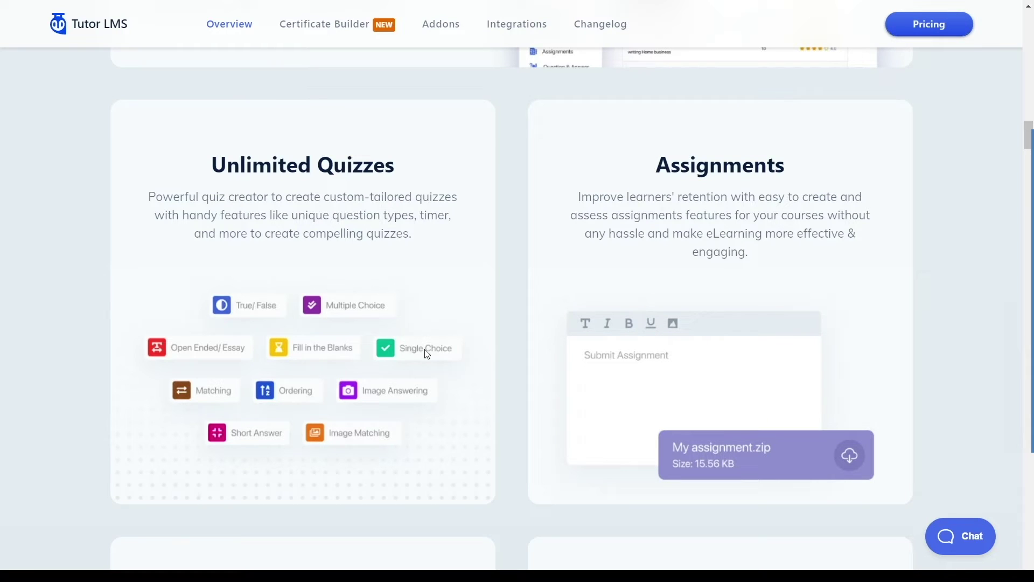
scroll(649, 264, "down", 8)
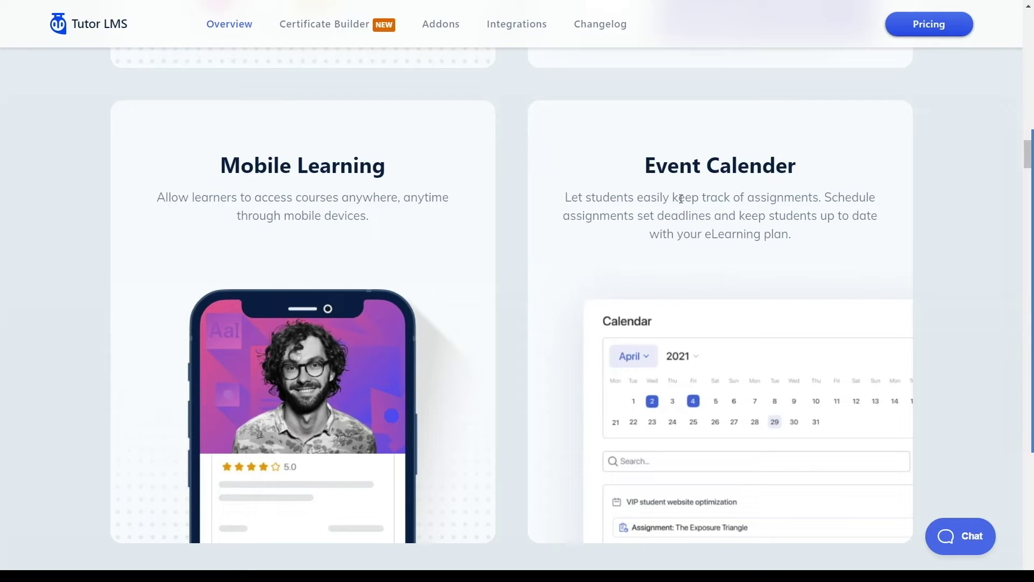
scroll(691, 234, "down", 6)
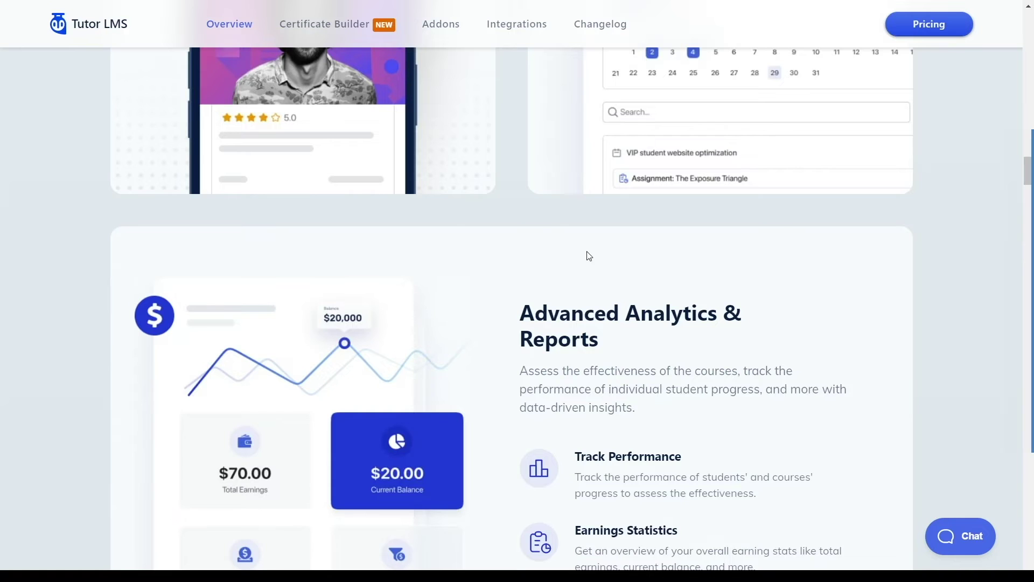
scroll(588, 255, "up", 14)
scroll(590, 253, "up", 10)
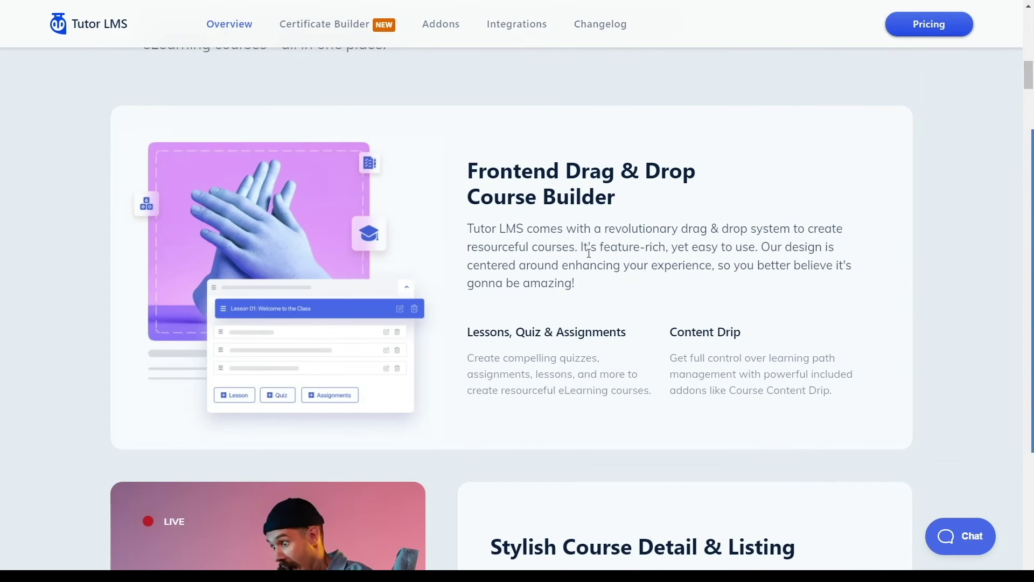
scroll(588, 254, "up", 5)
scroll(586, 262, "up", 6)
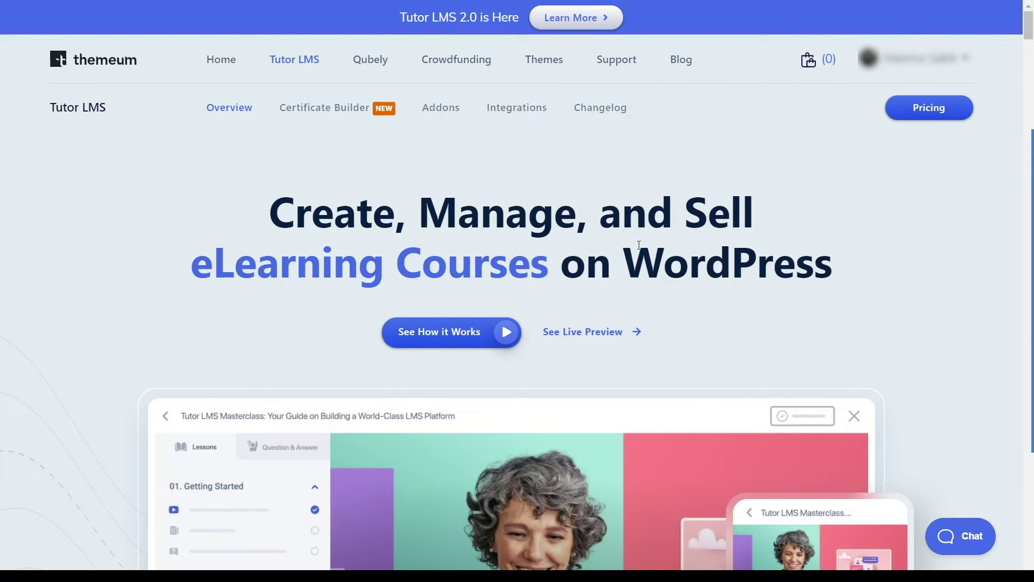
Step: Show Tutor LMS pricing and note the Basic plan's Free License and Free Version Updates
left_click(918, 110)
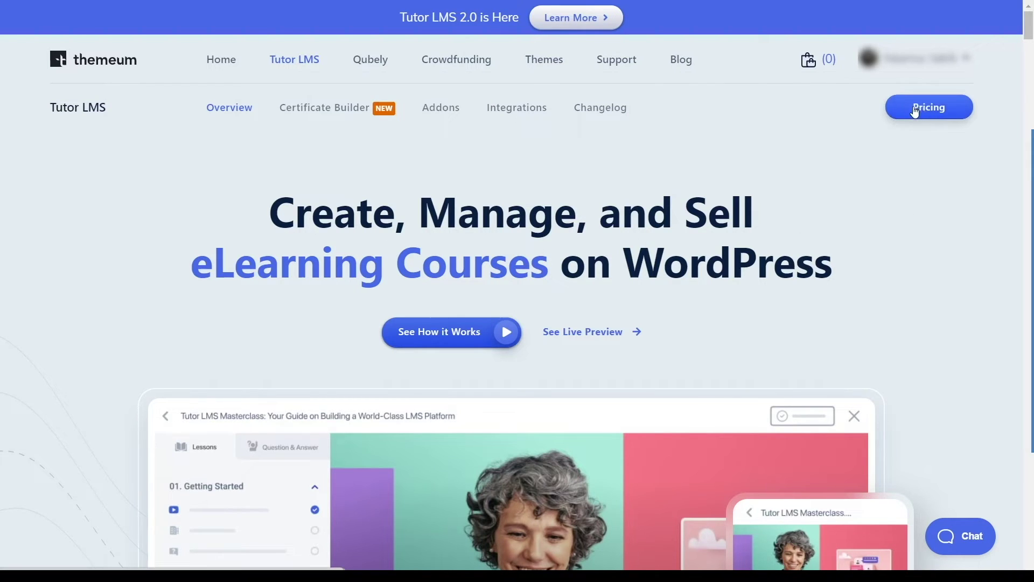
scroll(735, 139, "down", 6)
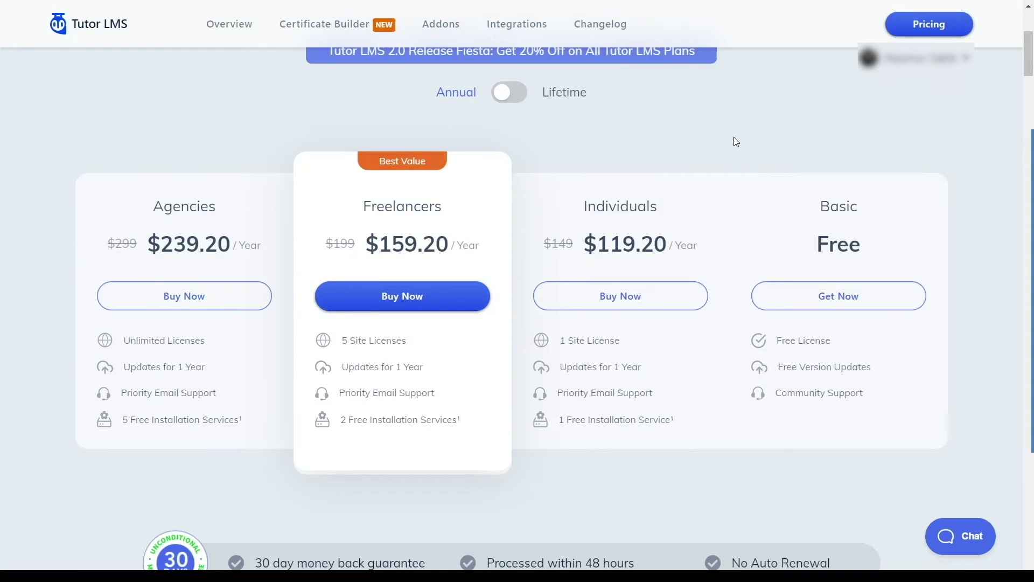
scroll(696, 112, "up", 2)
left_click_drag(832, 342, 775, 335)
left_click(878, 371)
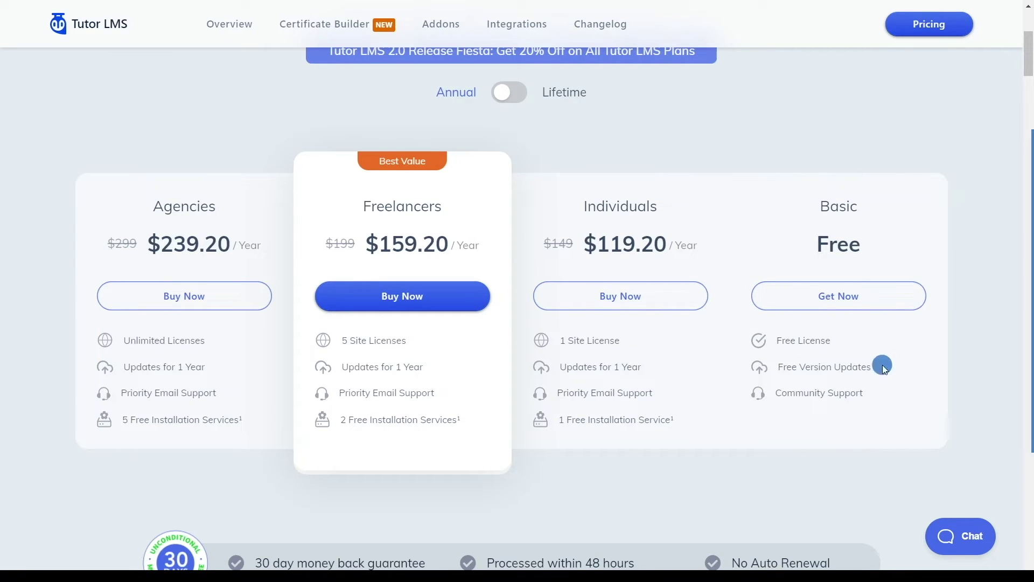
left_click_drag(878, 371, 776, 367)
left_click(791, 416)
Step: Buy the Freelancers plan at $159.20, paying via PayPal with the terms accepted
left_click(426, 302)
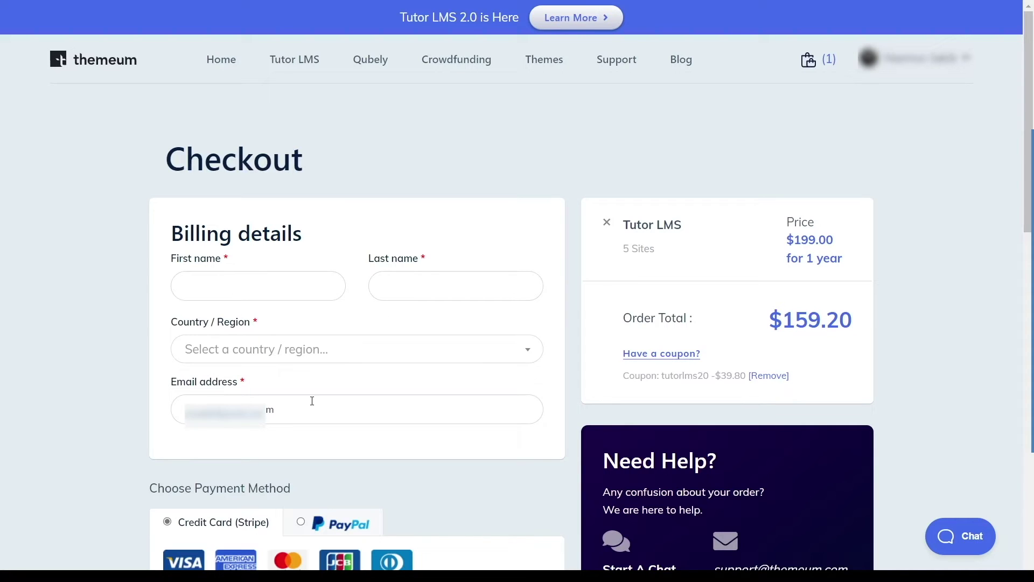
left_click_drag(765, 323, 865, 324)
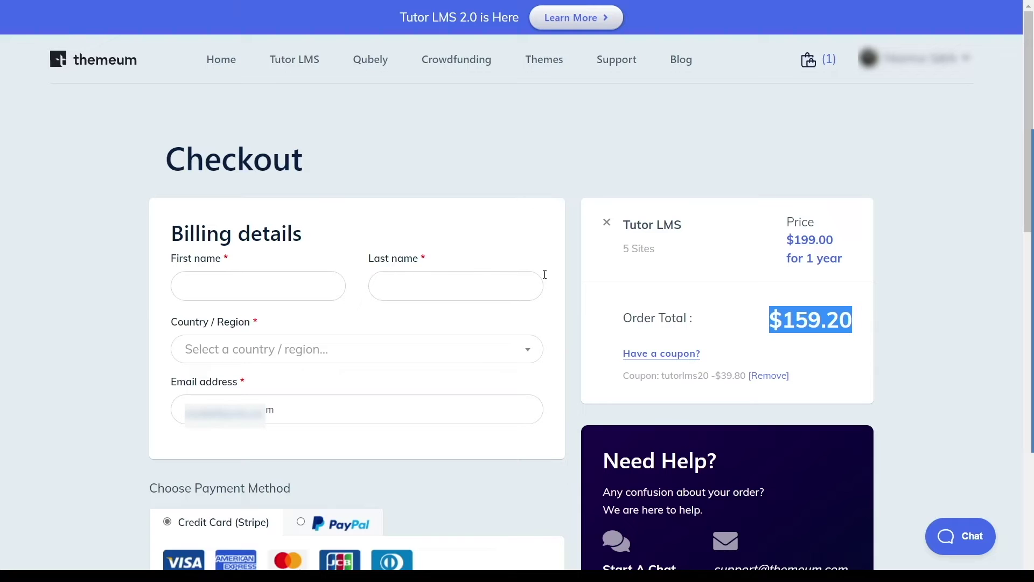
scroll(412, 334, "down", 8)
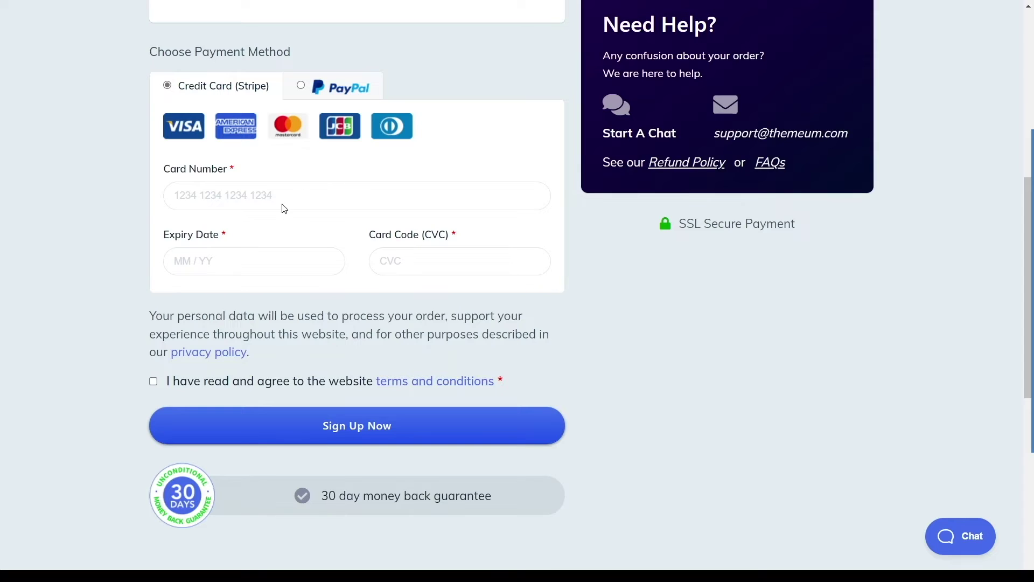
left_click(332, 87)
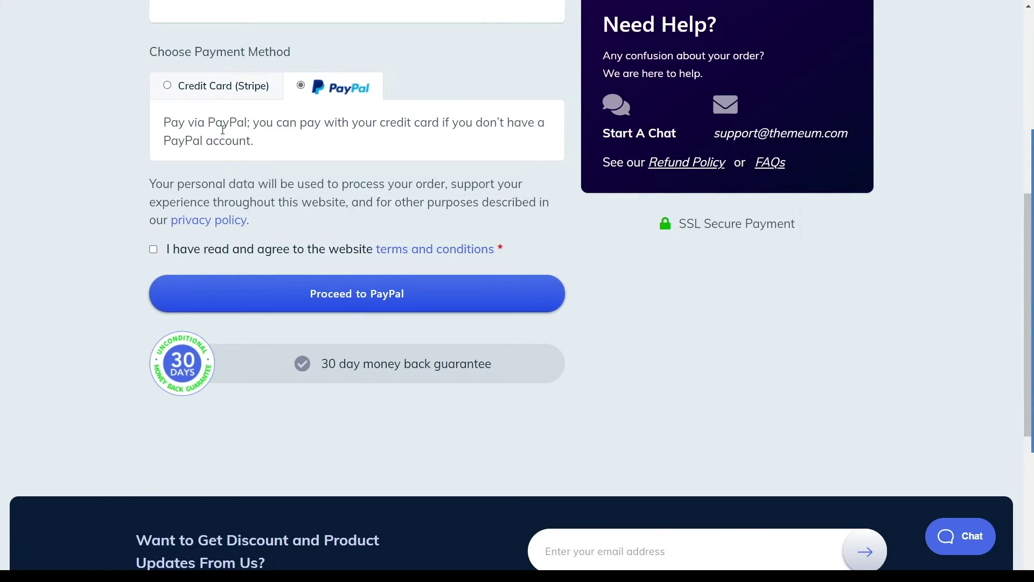
left_click(154, 252)
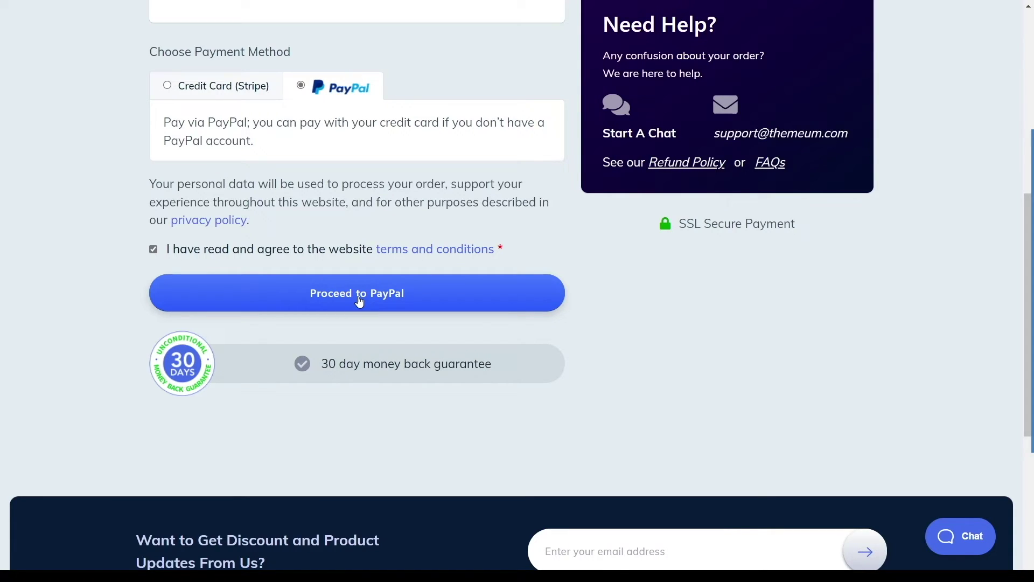
key("alt+Tab")
left_click(205, 96)
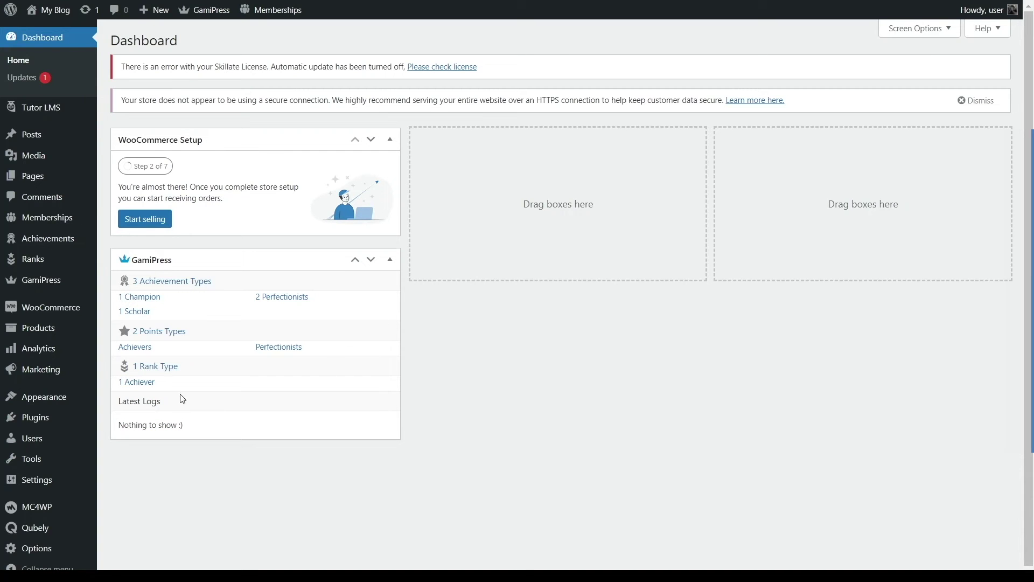
Step: Upload and install tutor-pro-2.0.0.zip, then return to the plugin installer
mouse_move(52, 424)
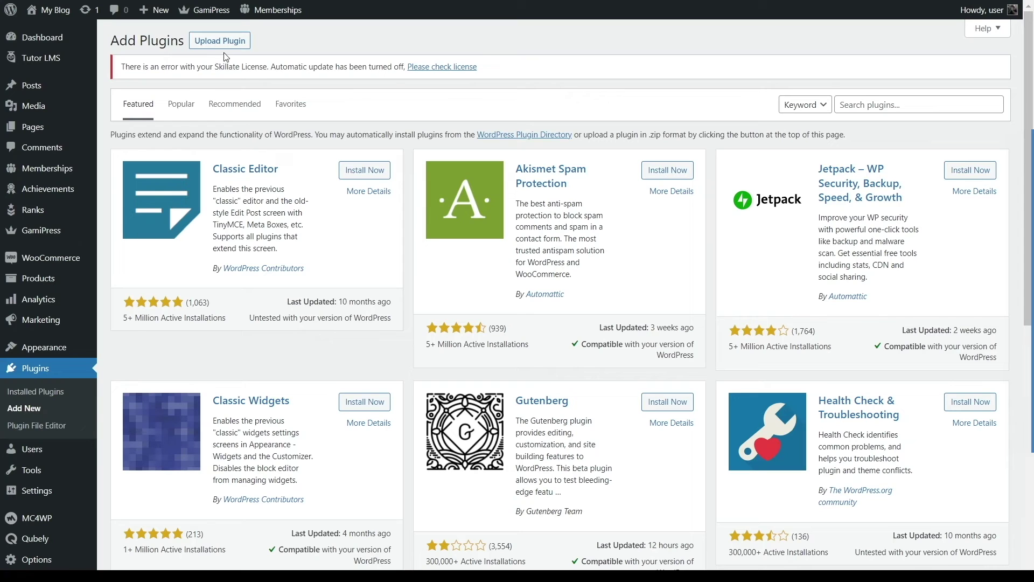
left_click(226, 47)
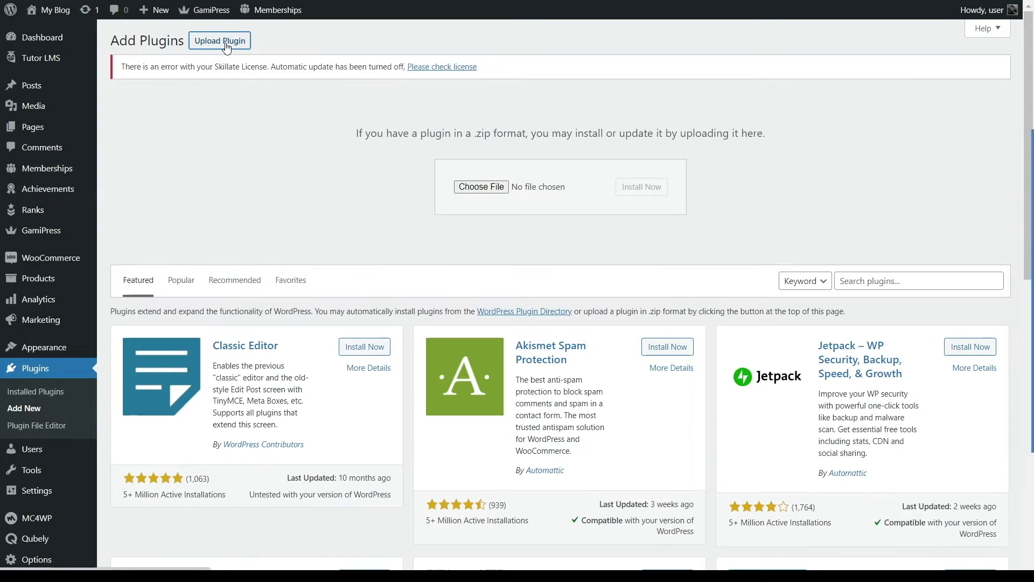
left_click(505, 188)
left_click(245, 130)
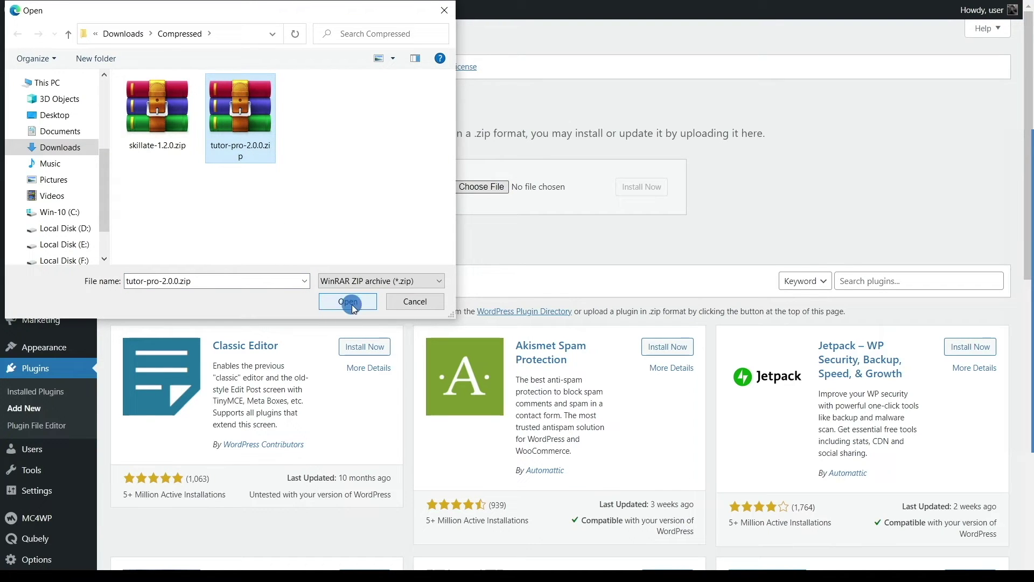
left_click(353, 306)
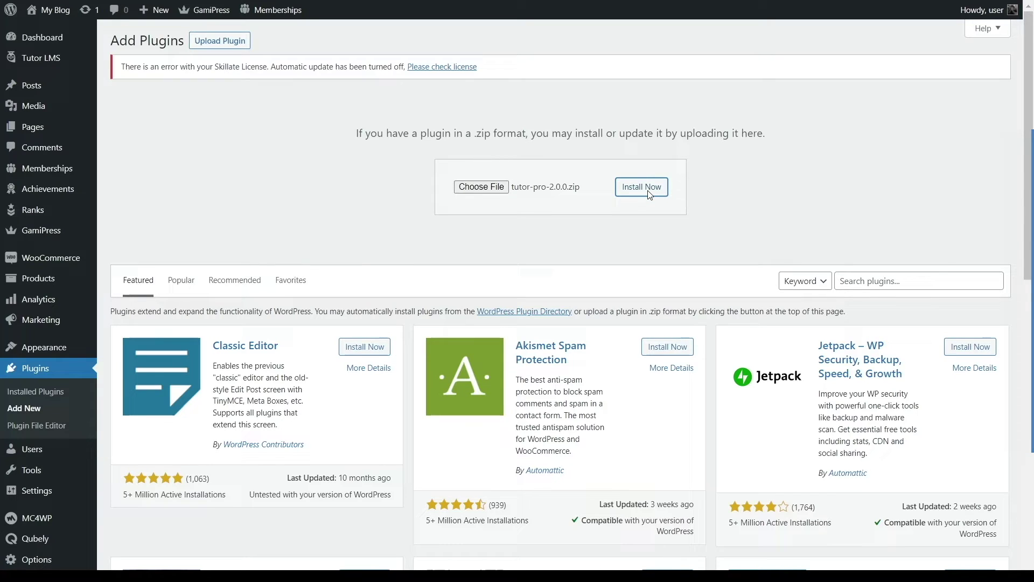
left_click(633, 190)
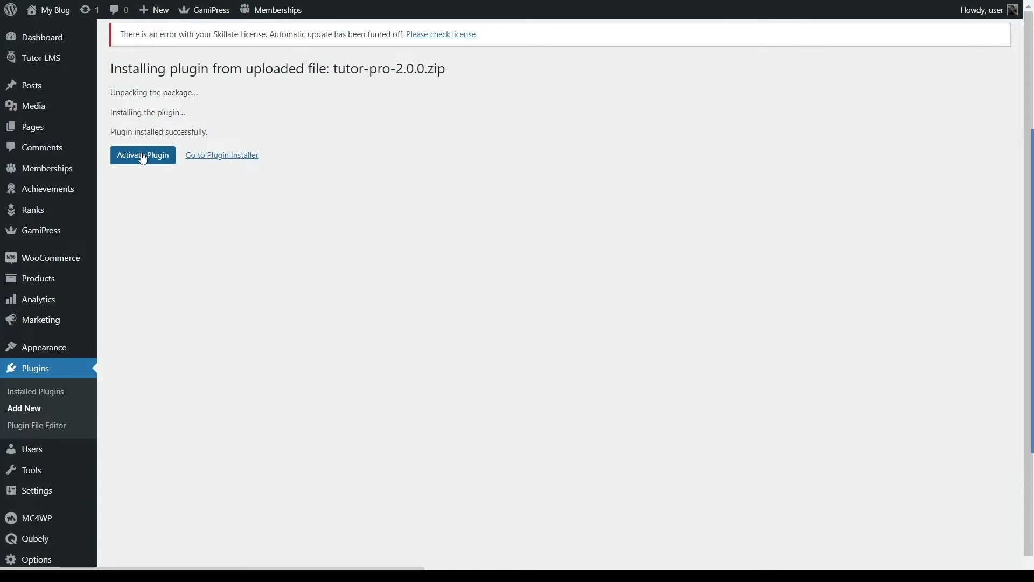
left_click(230, 161)
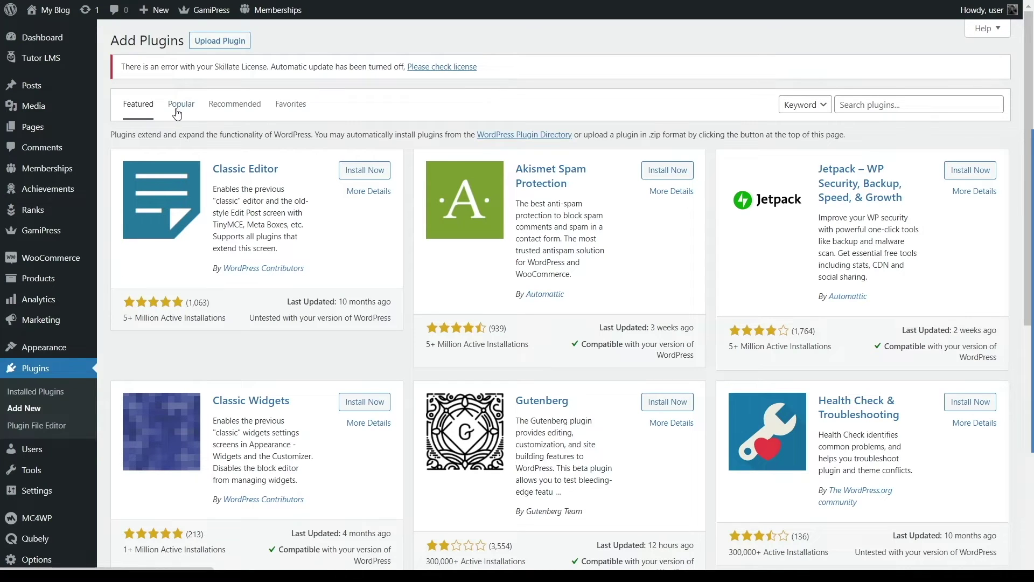
Step: Activate Tutor LMS Pro from the installed plugins list
left_click(41, 398)
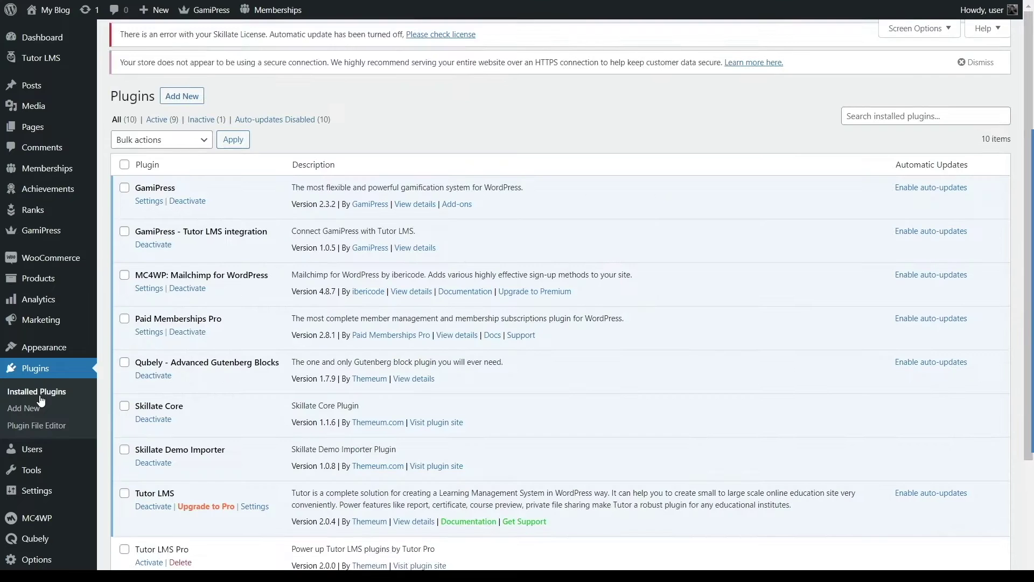
scroll(243, 335, "down", 3)
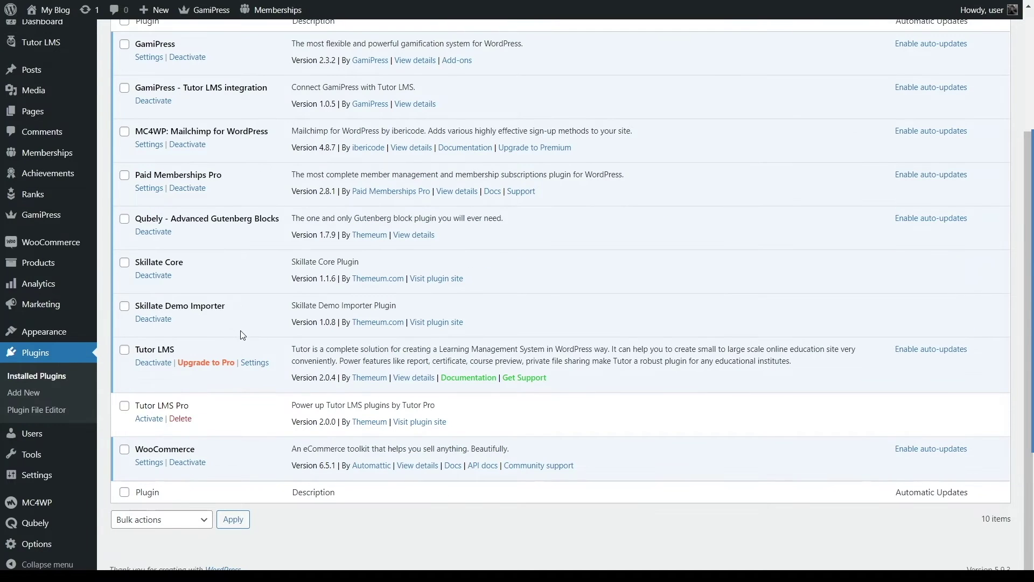
left_click(148, 423)
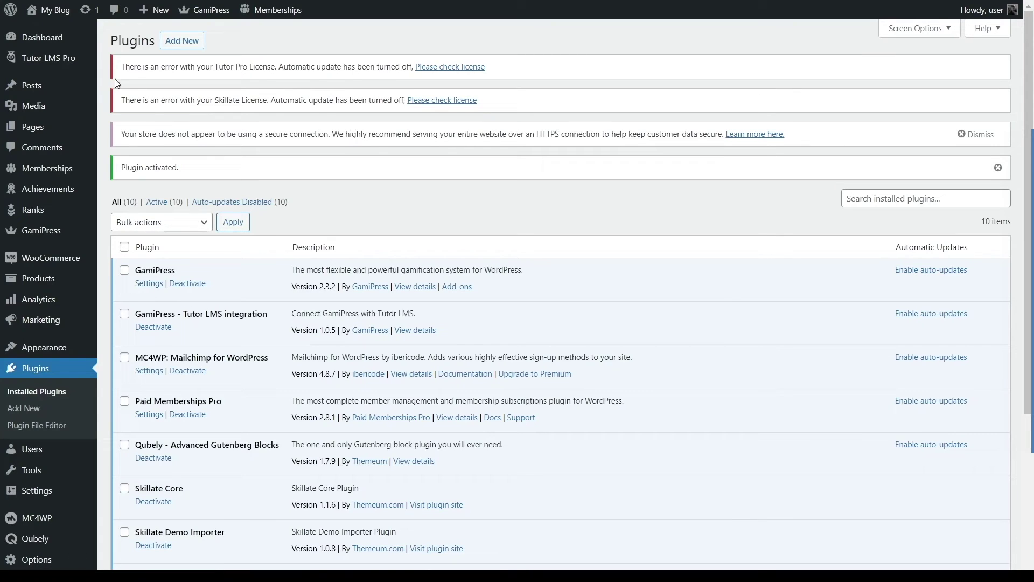
mouse_move(56, 59)
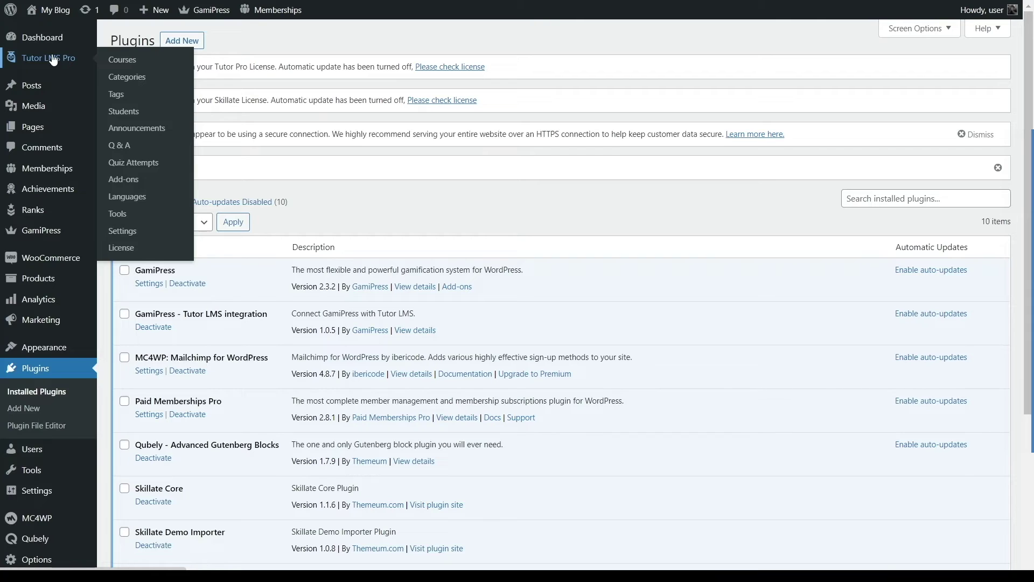
Step: On the Tutor LMS add-ons page, enable Calendar, Content Drip and Enrollments
left_click(160, 187)
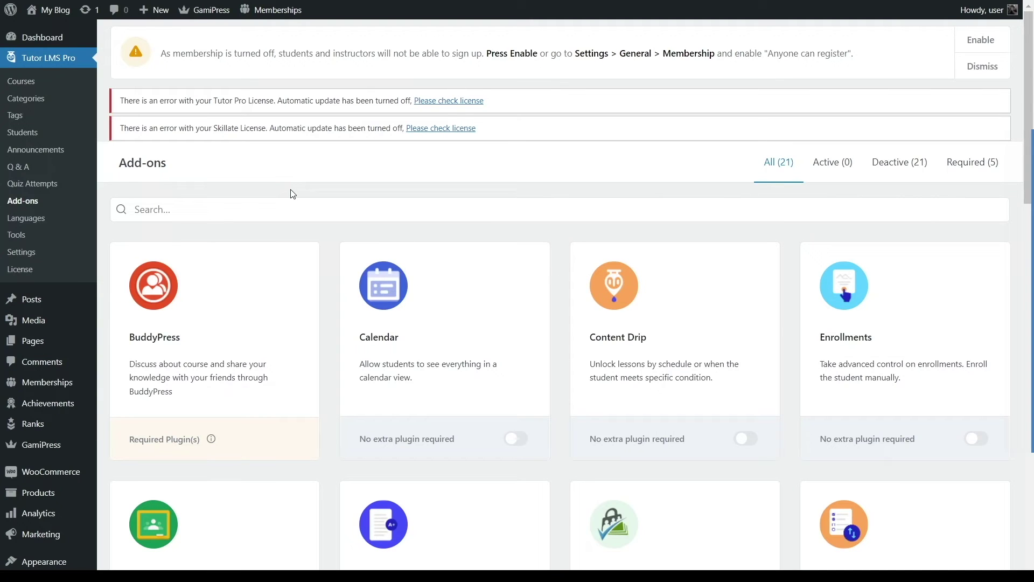
scroll(300, 184, "down", 2)
left_click(516, 353)
left_click(516, 357)
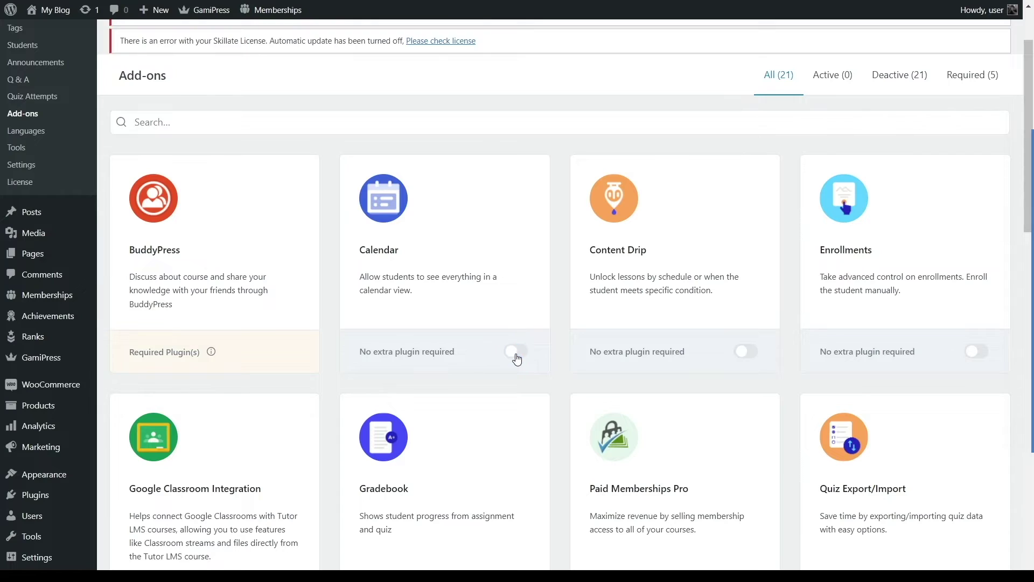
scroll(445, 302, "down", 7)
scroll(449, 280, "down", 14)
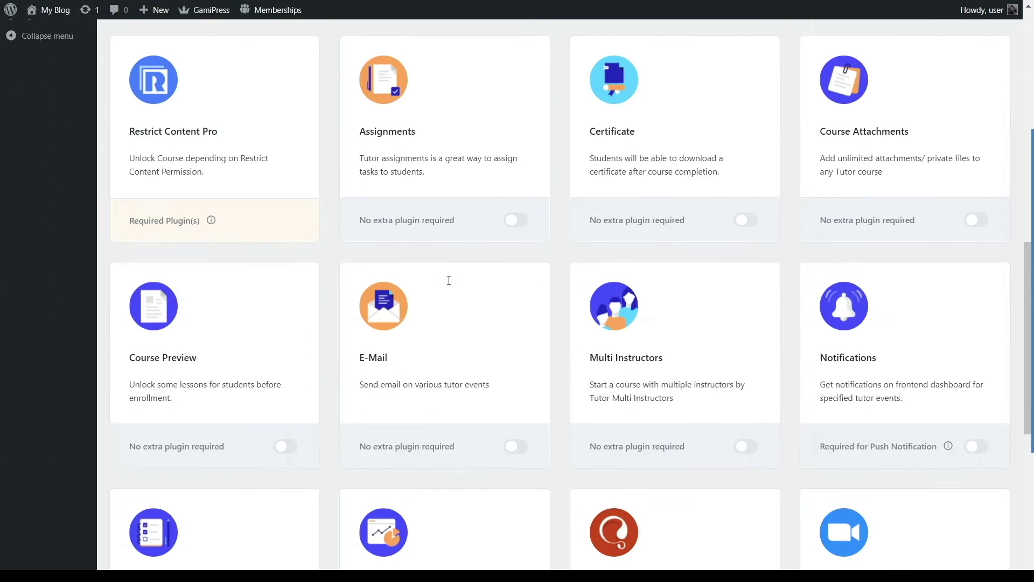
scroll(450, 280, "up", 15)
scroll(450, 279, "up", 7)
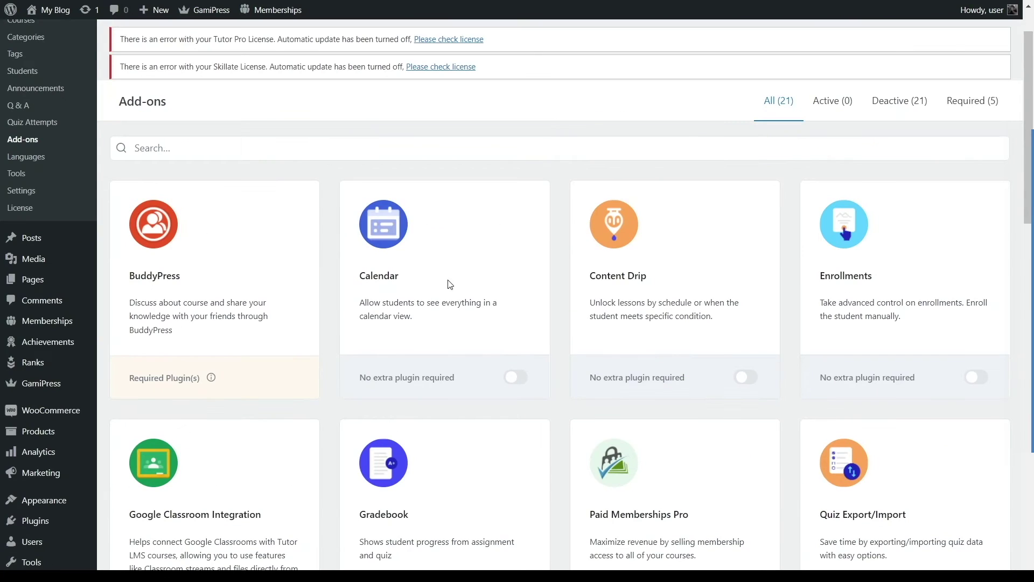
left_click(516, 377)
left_click(746, 377)
left_click(977, 377)
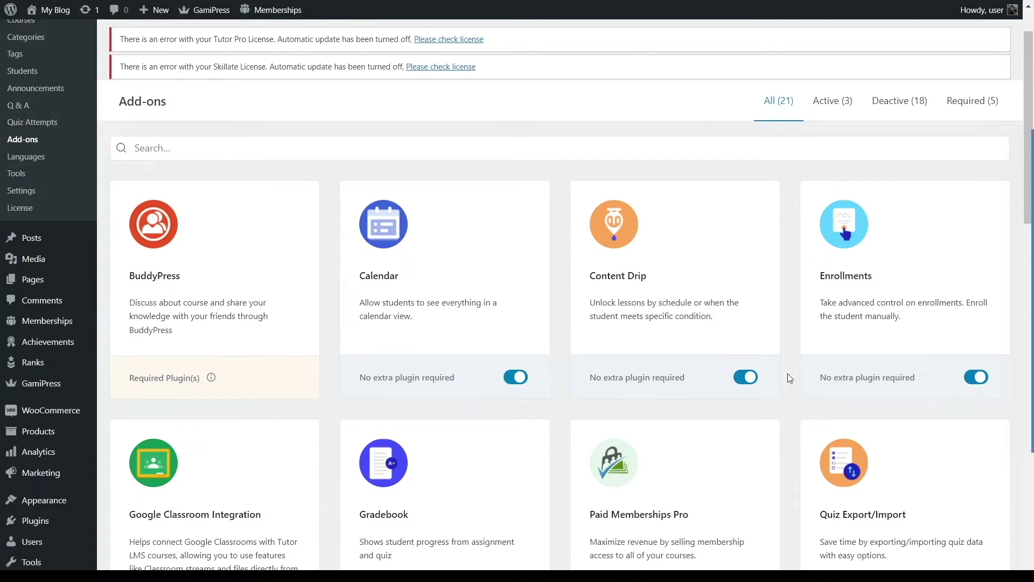
Step: Enable Google Classroom, Gradebook, Paid Memberships Pro, Quiz Export/Import, Assignments, Certificate and Course Attachments
scroll(469, 331, "down", 6)
left_click(284, 281)
left_click(515, 280)
left_click(744, 281)
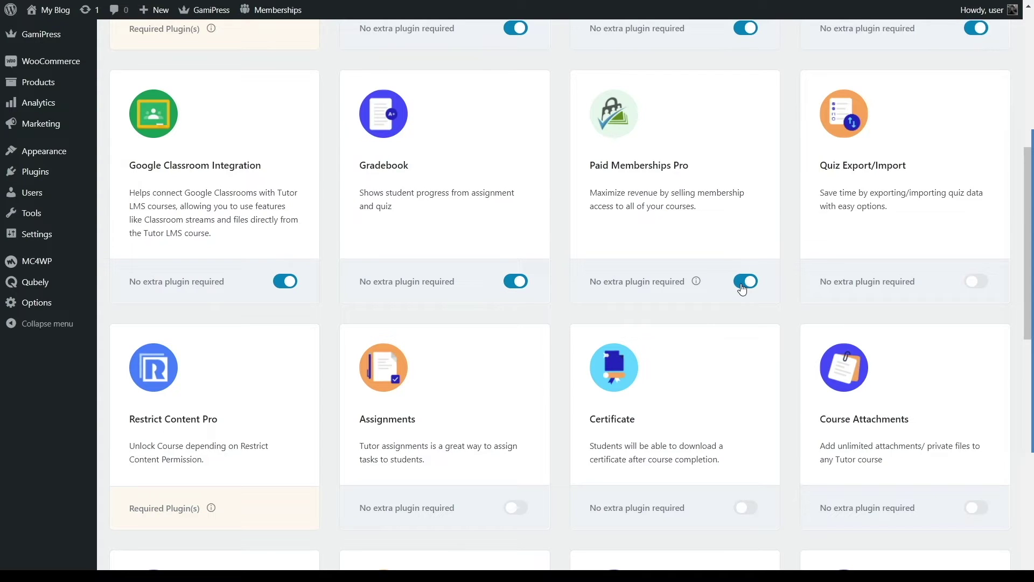
left_click(984, 282)
scroll(226, 420, "down", 2)
left_click(515, 418)
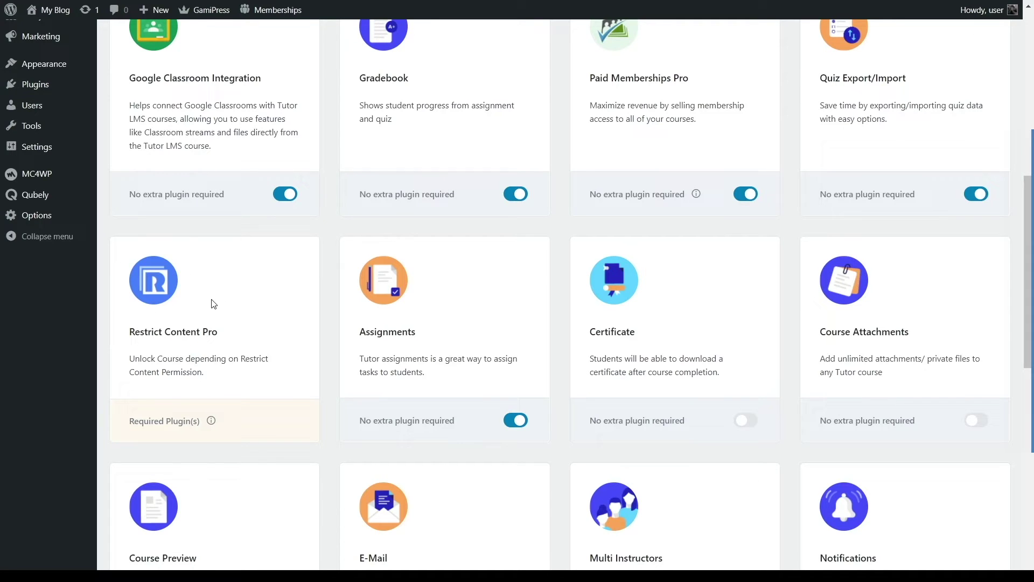
scroll(409, 309, "down", 2)
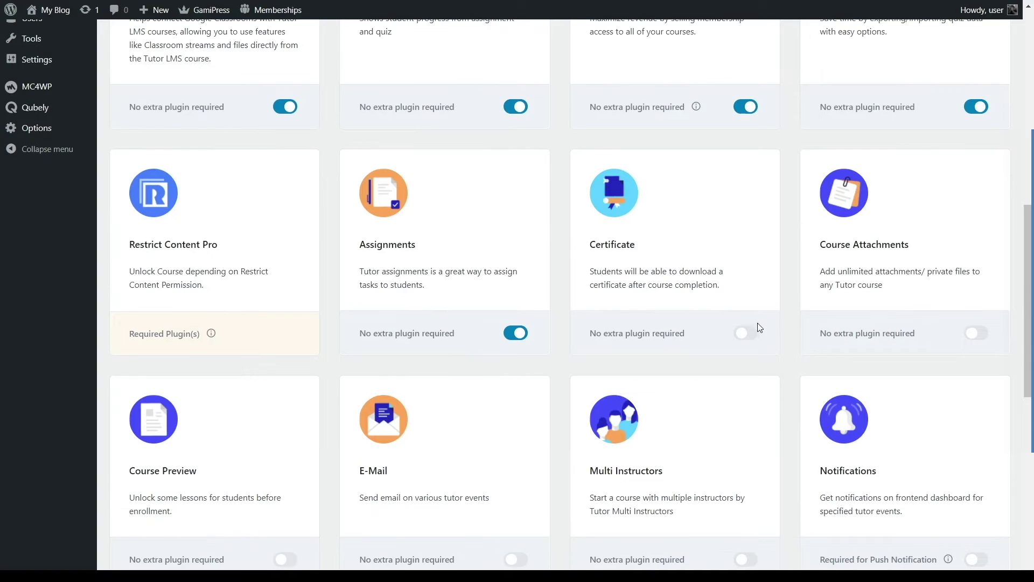
left_click(749, 334)
left_click(989, 338)
Step: Enable Course Preview, E-Mail, Multi Instructors, Notifications, Prerequisites, Reports and Zoom Integration
scroll(860, 301, "down", 5)
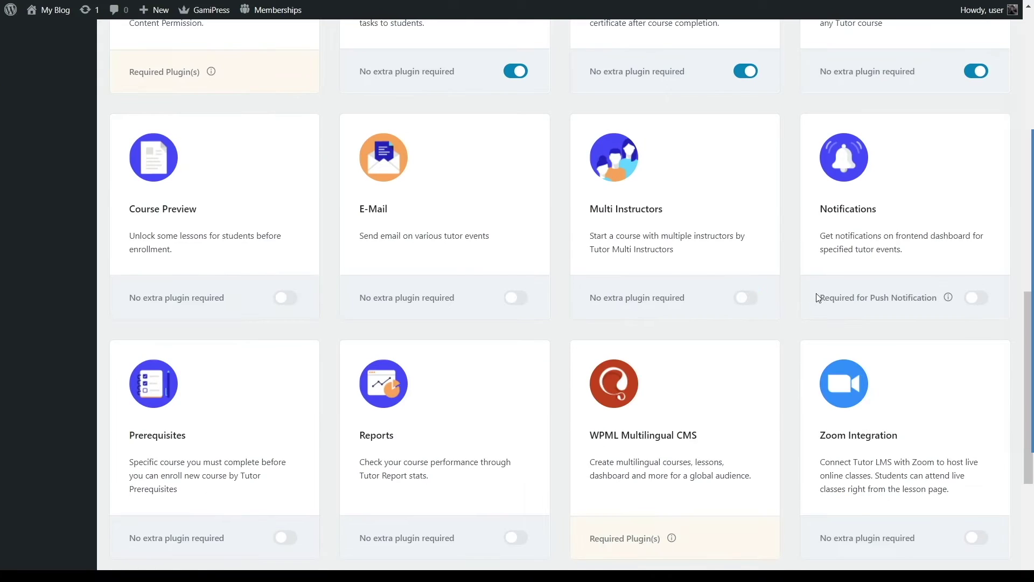
left_click(286, 298)
left_click(515, 298)
left_click(747, 297)
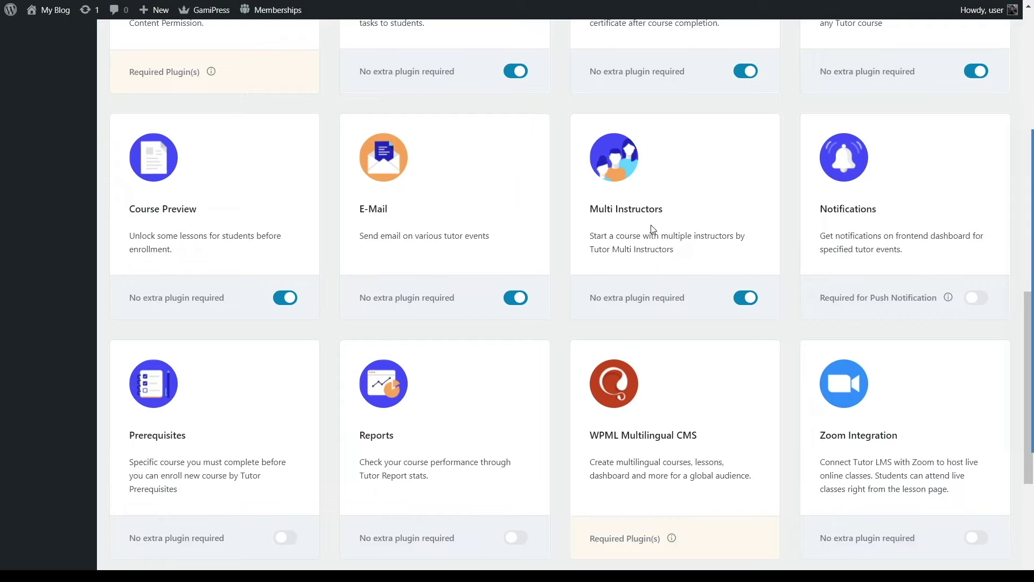
left_click(977, 297)
scroll(648, 325, "down", 3)
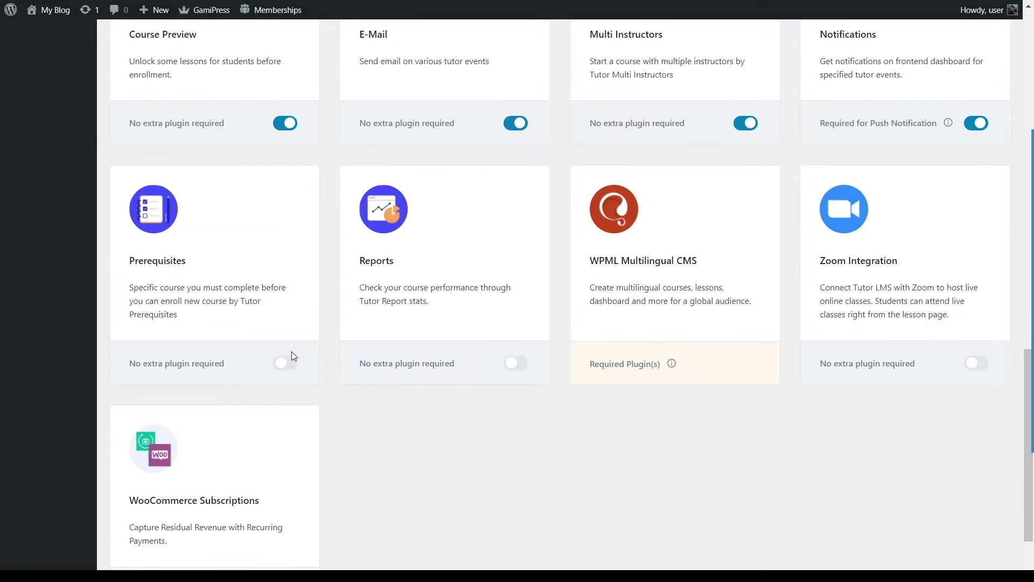
left_click(283, 364)
left_click(514, 363)
left_click(975, 363)
scroll(633, 372, "down", 2)
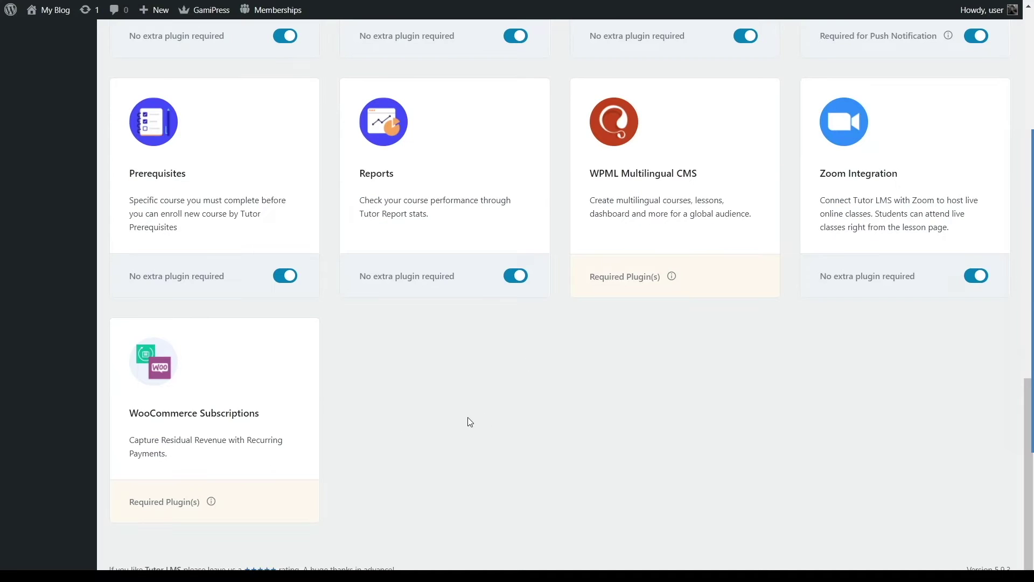
scroll(494, 397, "up", 20)
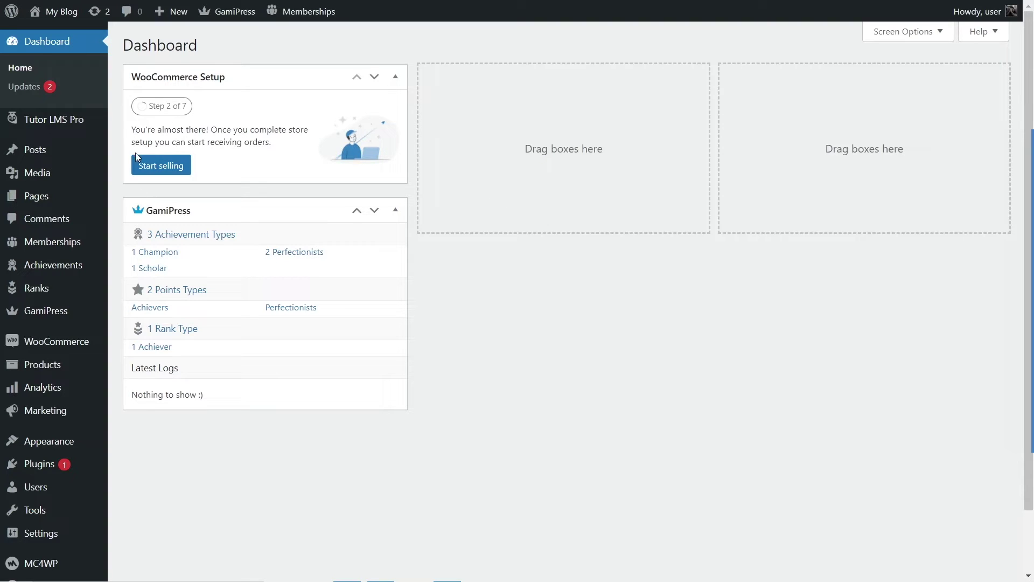
Step: Launch the Setup Wizard from the Tutor LMS Pro Tools page
mouse_move(60, 128)
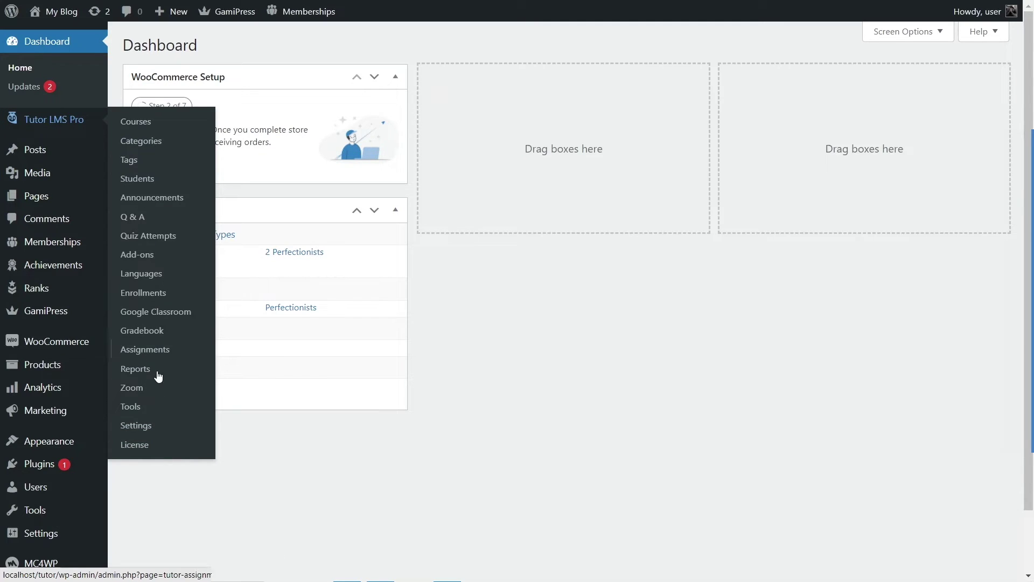
left_click(146, 411)
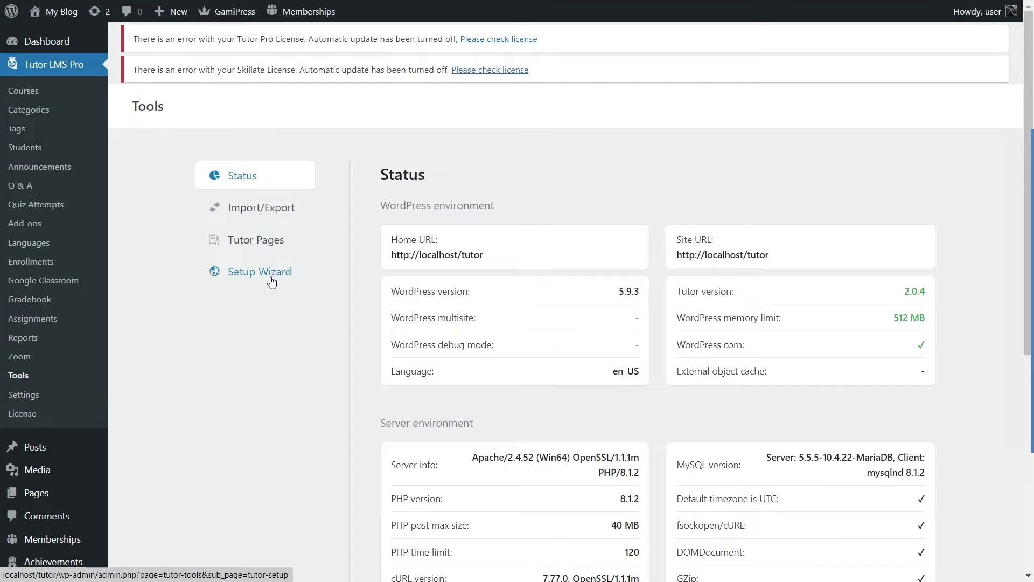
left_click(272, 282)
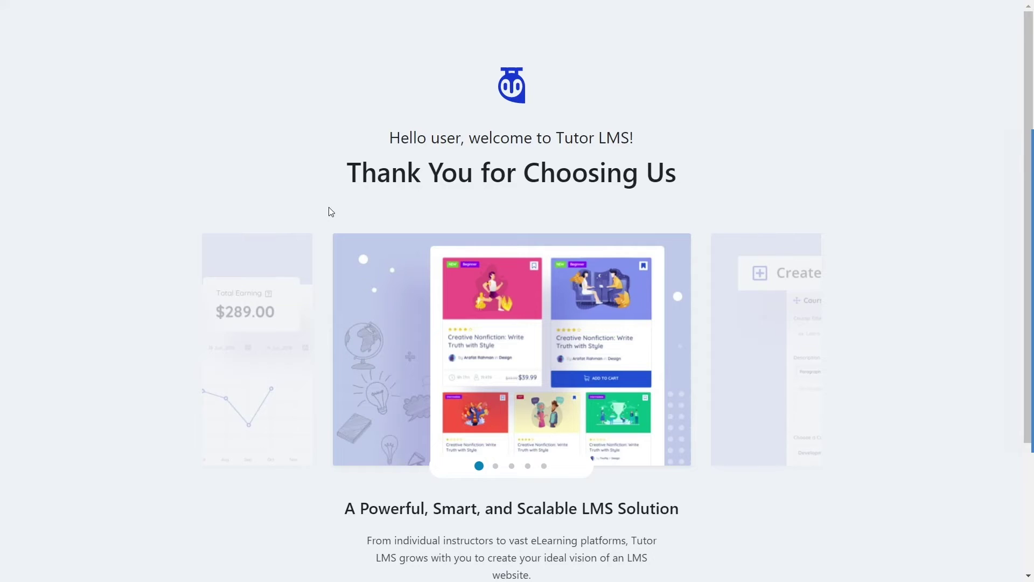
Step: Review the 'Thank You for Choosing Us' welcome screen and start the setup wizard
scroll(330, 212, "down", 3)
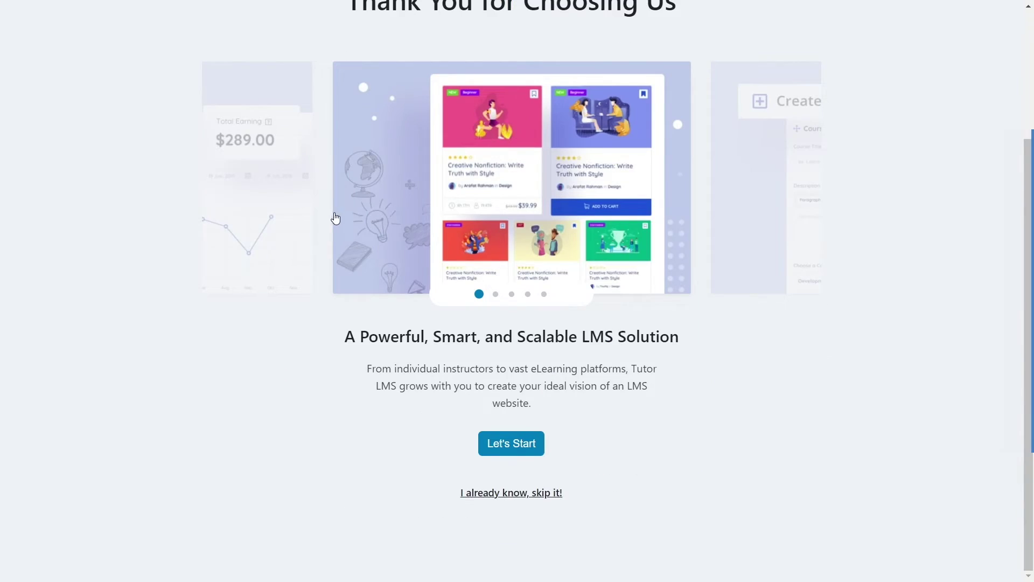
scroll(455, 202, "up", 2)
left_click_drag(346, 88, 783, 68)
left_click(190, 304)
scroll(343, 390, "down", 2)
left_click(533, 449)
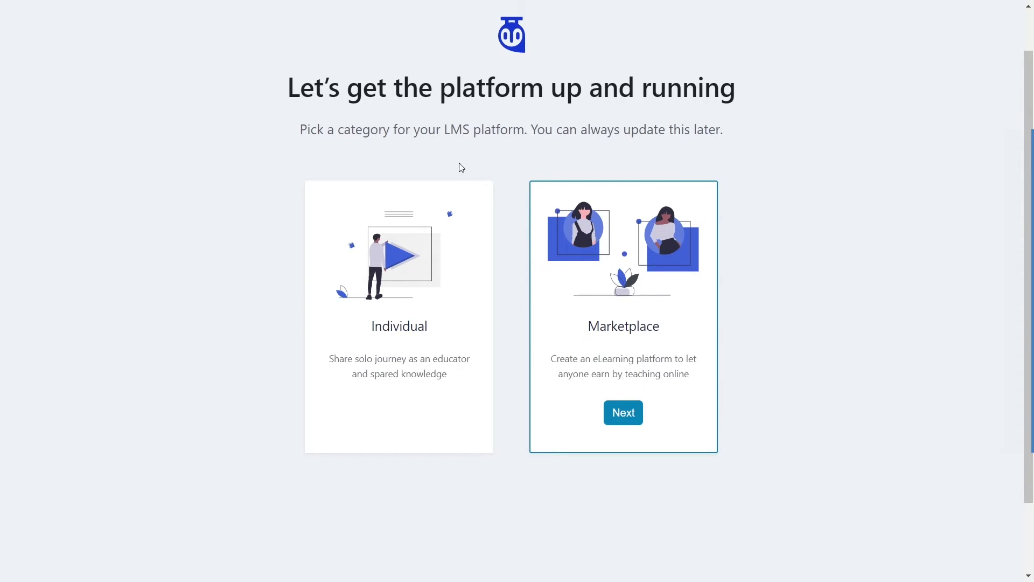
Step: Select Marketplace instead of Individual as the platform category and continue
left_click(393, 284)
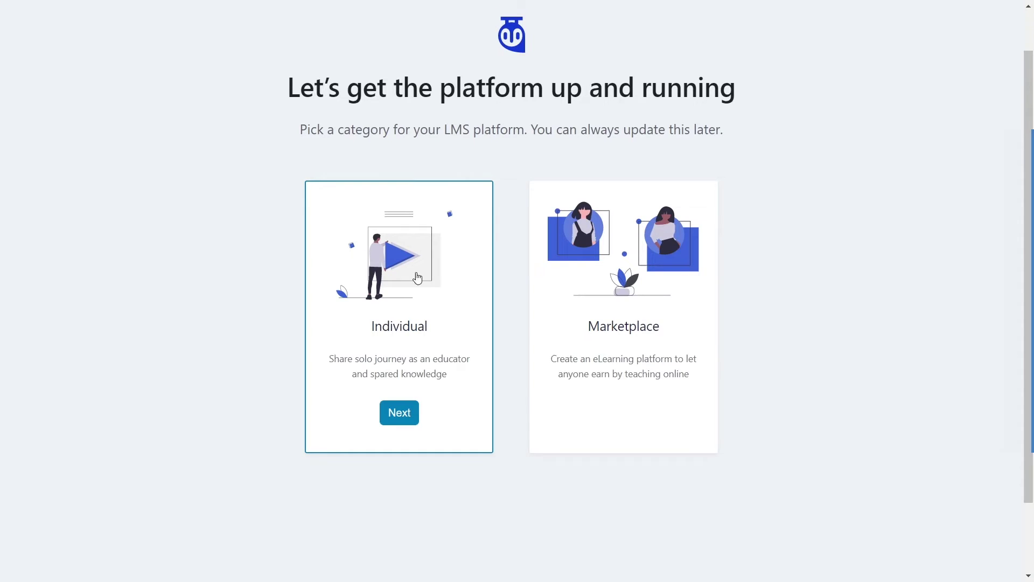
left_click(609, 254)
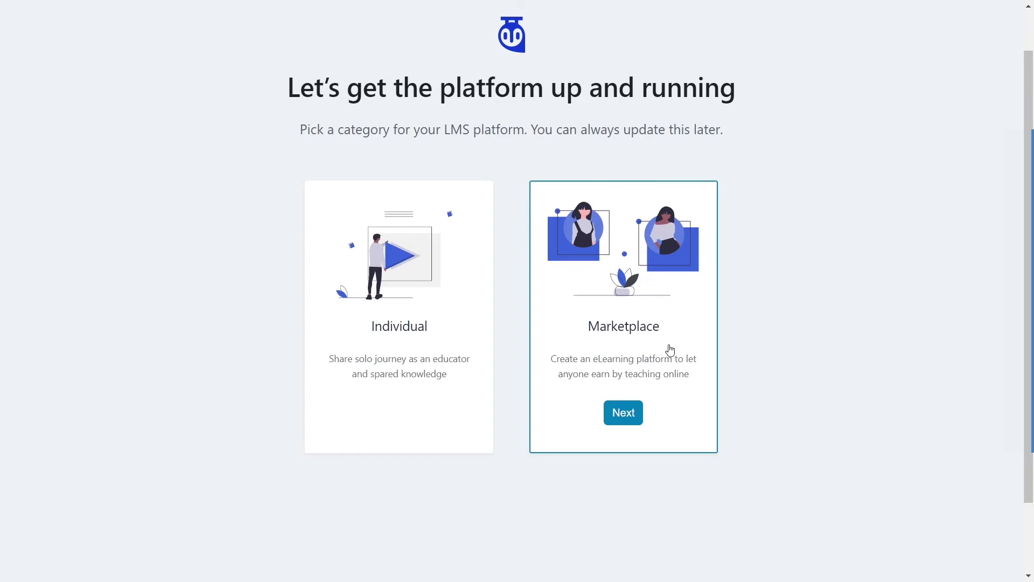
left_click(623, 413)
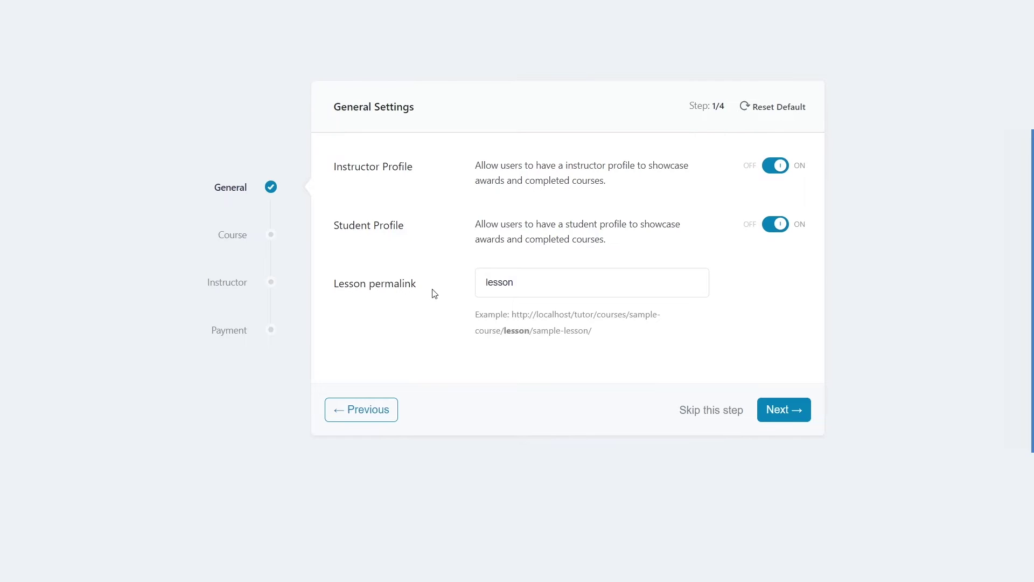
left_click_drag(481, 165, 616, 183)
left_click(616, 186)
left_click(661, 183)
left_click(781, 166)
left_click(781, 165)
left_click_drag(515, 275, 436, 278)
left_click(433, 253)
Step: Advance to Course Settings and review the Instructor Bio, Q&A forum and Courses Per Page options
left_click(786, 411)
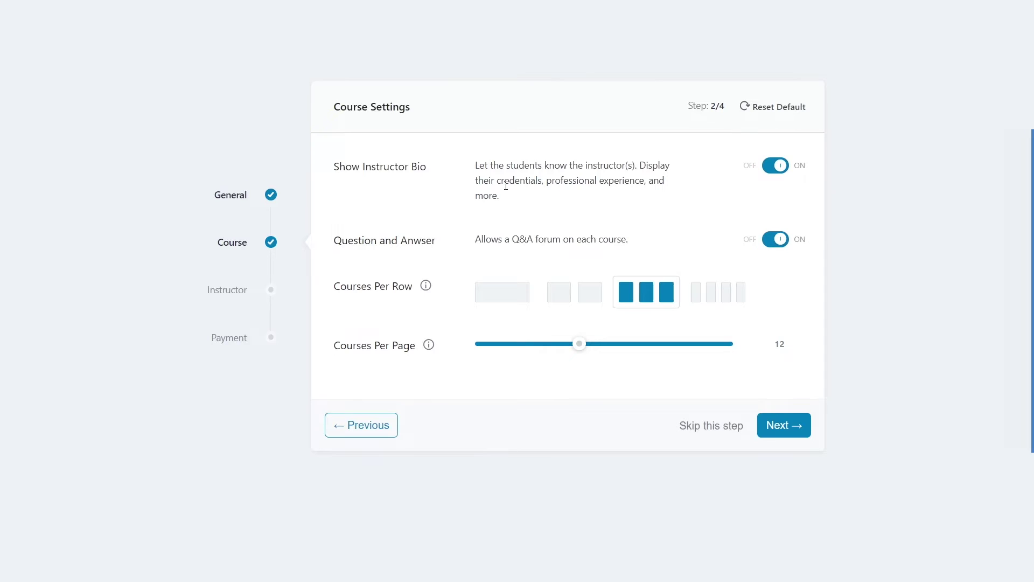
left_click_drag(474, 164, 505, 196)
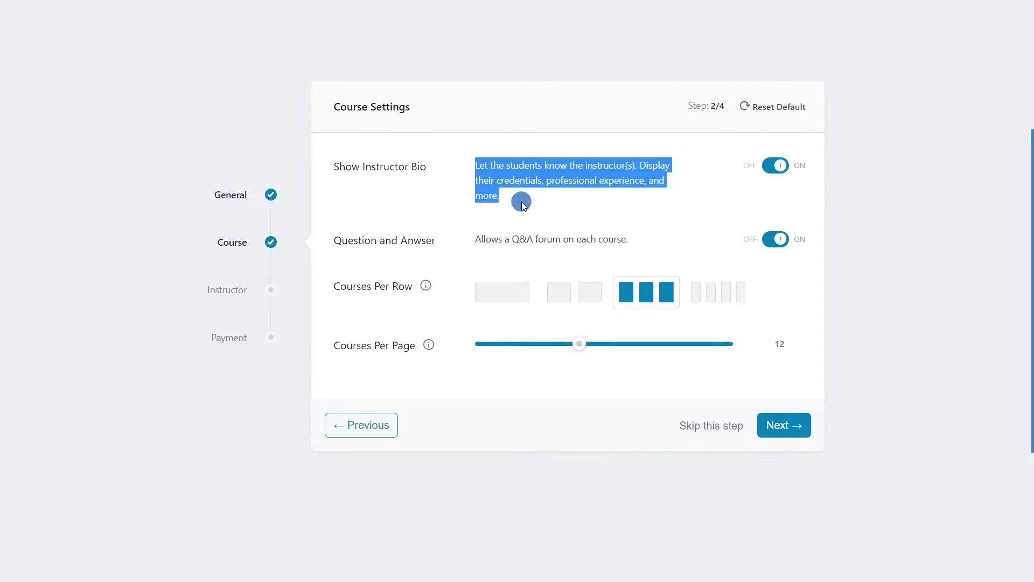
left_click(521, 202)
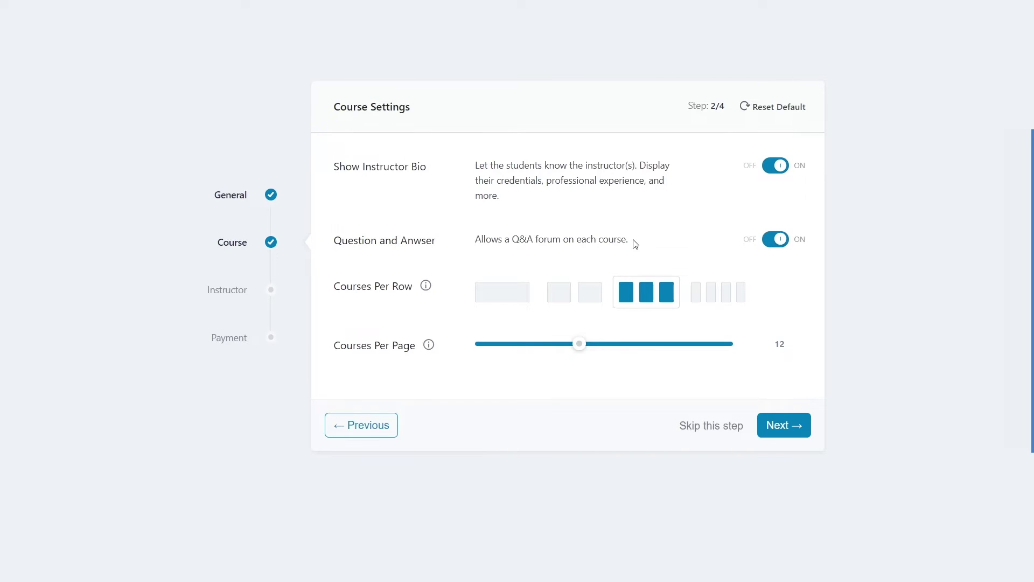
left_click_drag(515, 238, 563, 240)
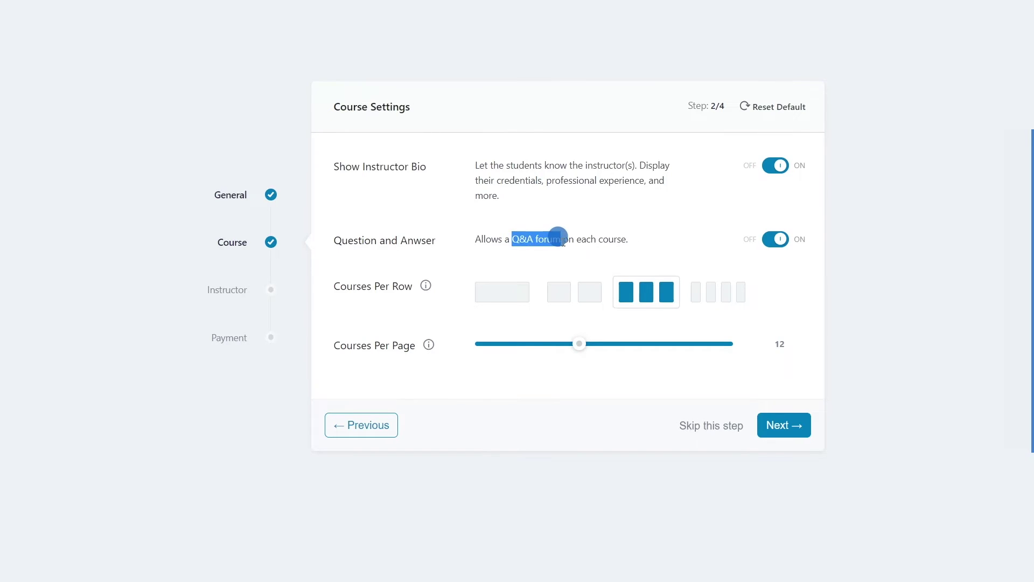
left_click(549, 257)
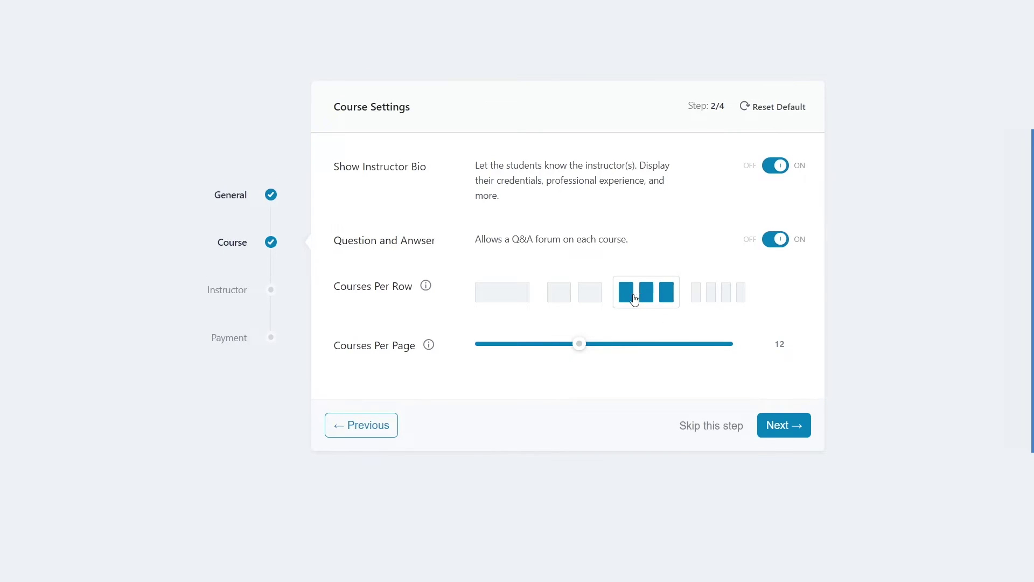
left_click_drag(335, 347, 404, 348)
left_click(406, 376)
Step: Try 13 and 14 courses per page, restore 12, and advance
left_click_drag(580, 344, 596, 346)
double_click(780, 345)
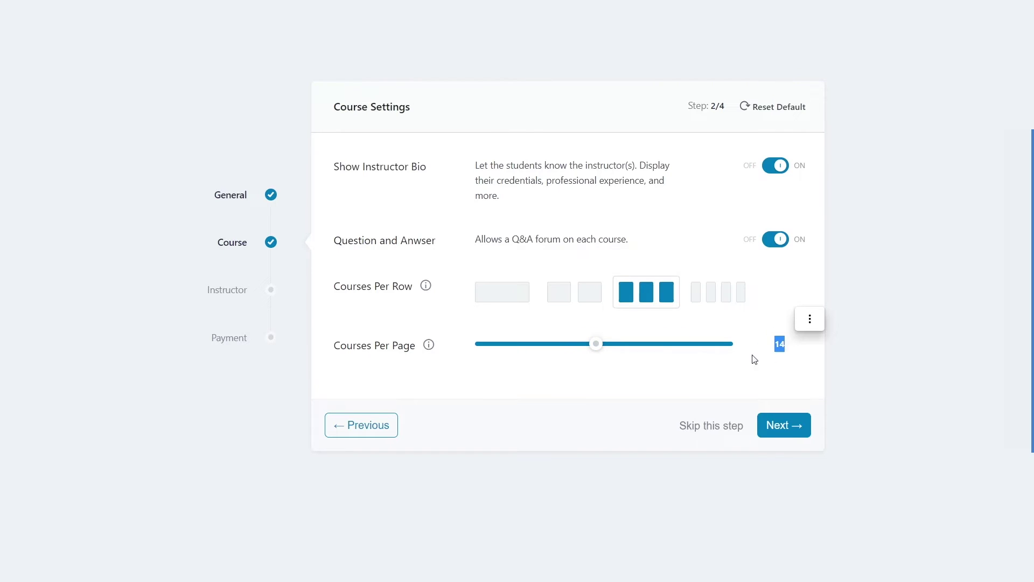
mouse_move(596, 349)
left_mouse_down()
mouse_move(516, 350)
mouse_move(580, 349)
left_mouse_up()
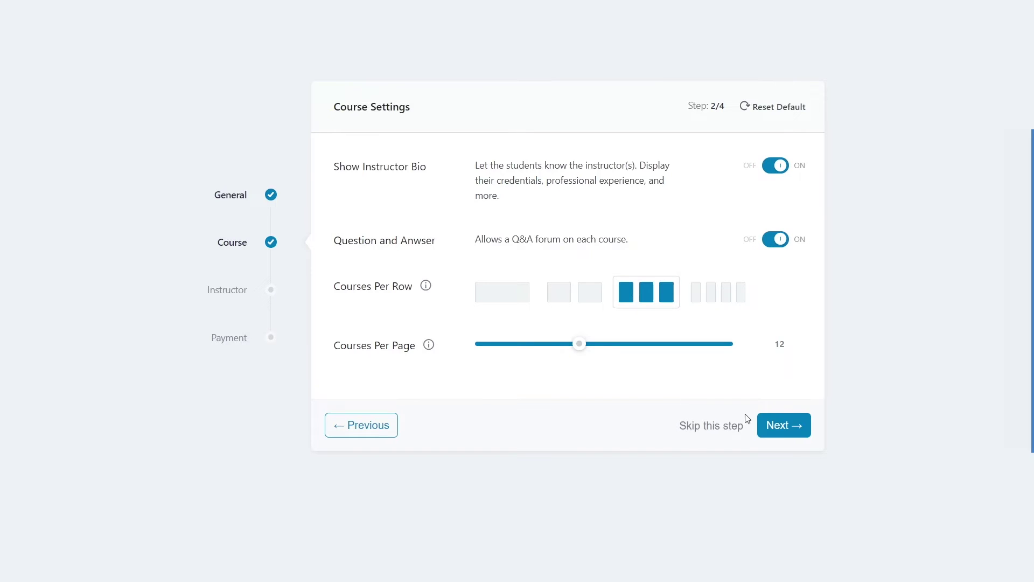
left_click(790, 426)
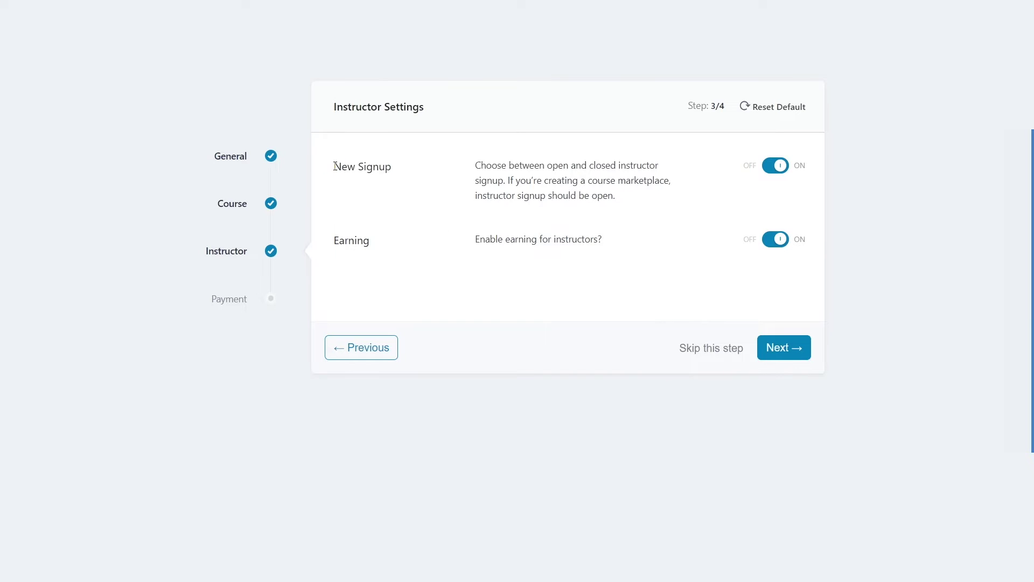
Step: Leave New Signup and Earning switched on and advance to step 4/4
left_click_drag(334, 167, 397, 162)
left_click(474, 166)
left_click_drag(389, 169, 331, 167)
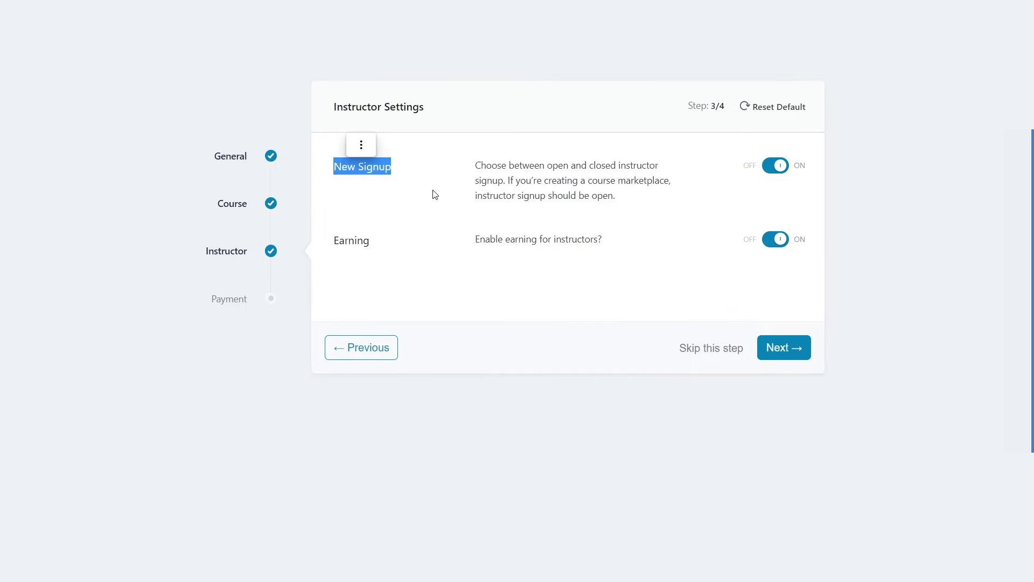
left_click(451, 171)
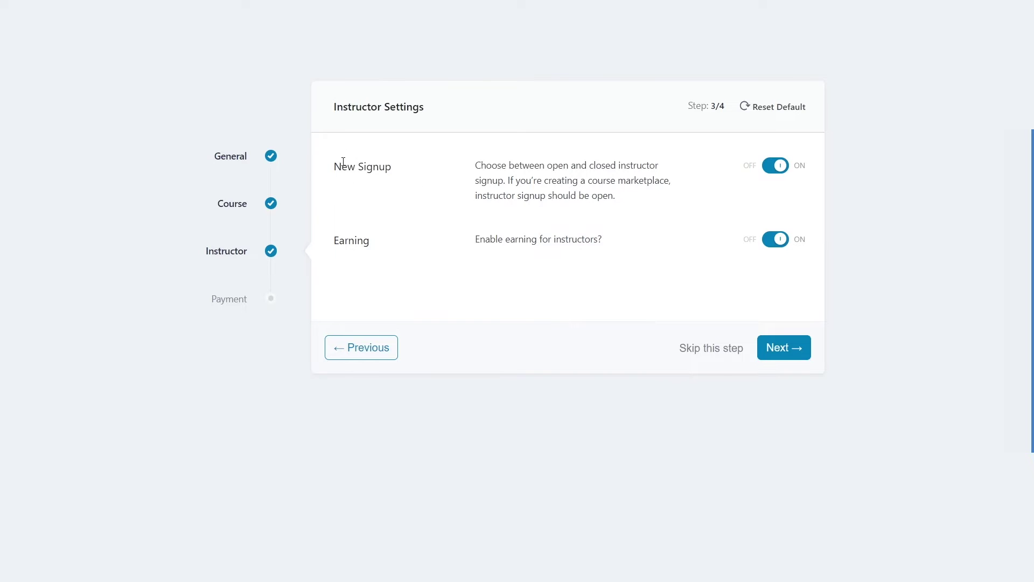
left_click_drag(334, 165, 395, 168)
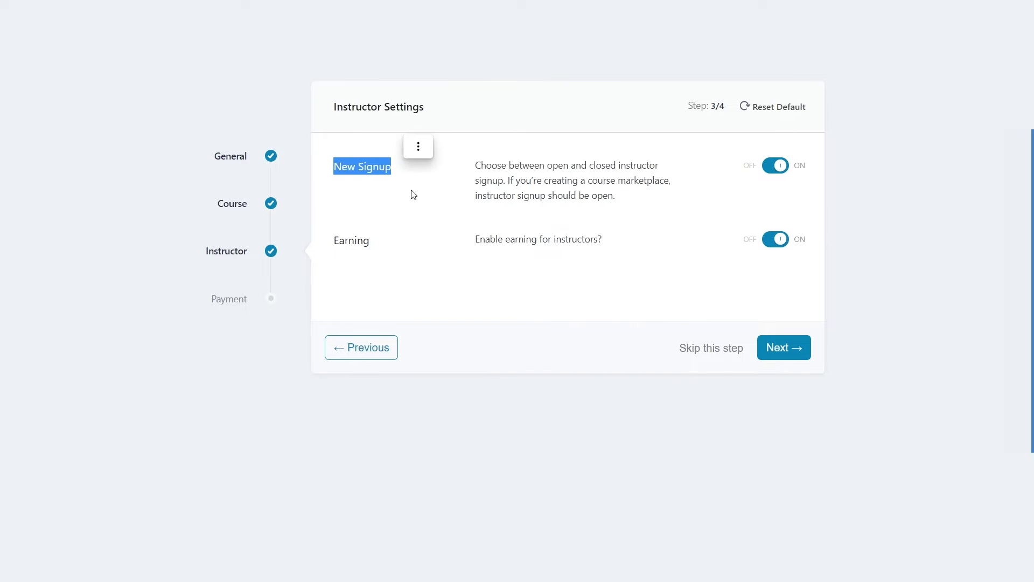
left_click(416, 212)
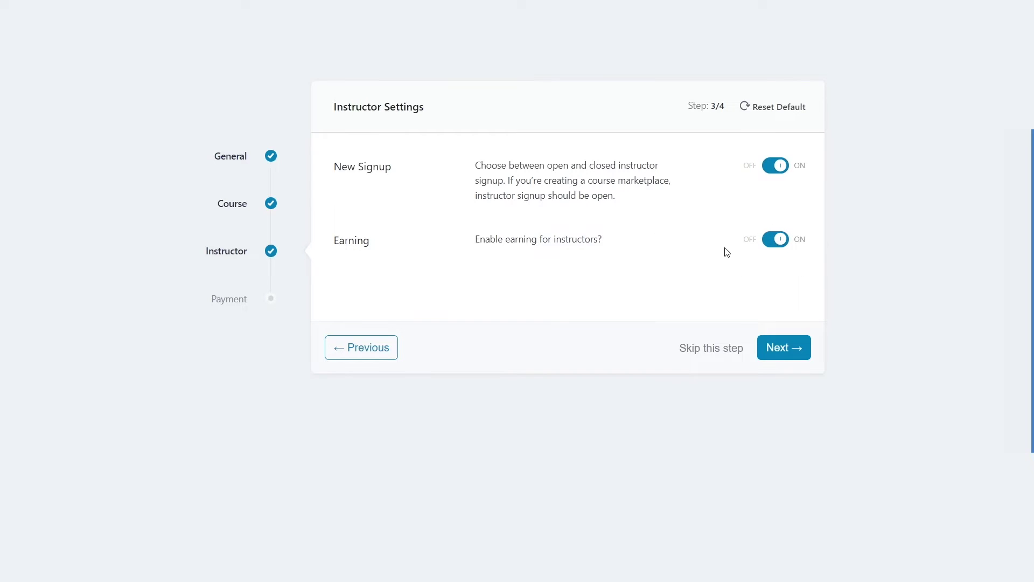
left_click(782, 352)
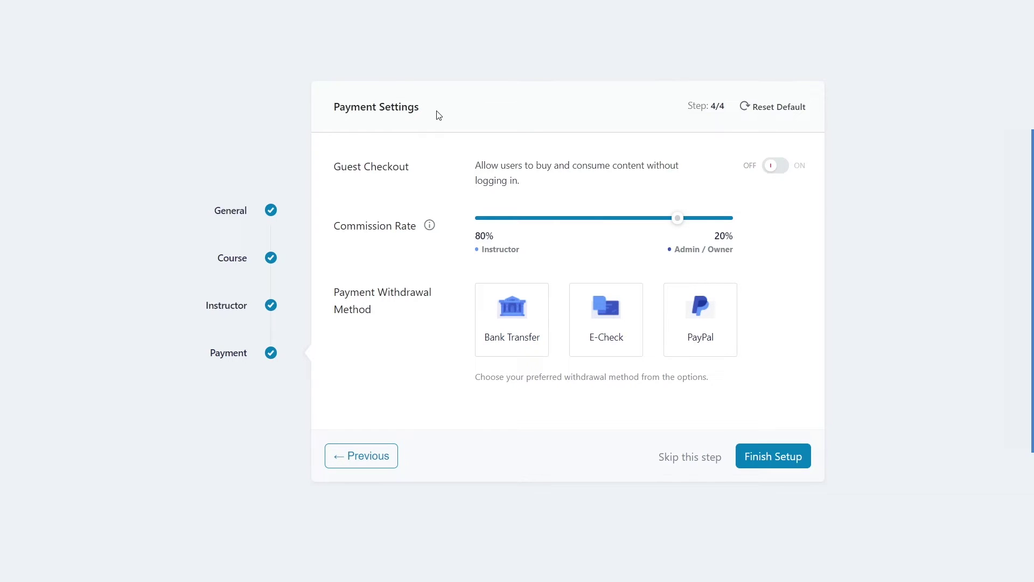
left_click_drag(335, 169, 438, 187)
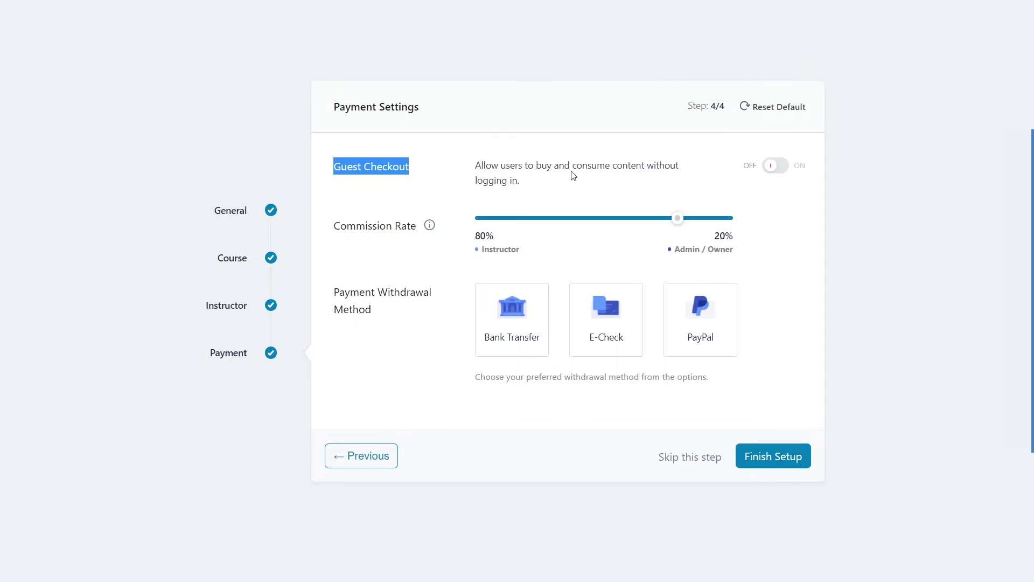
left_click(547, 193)
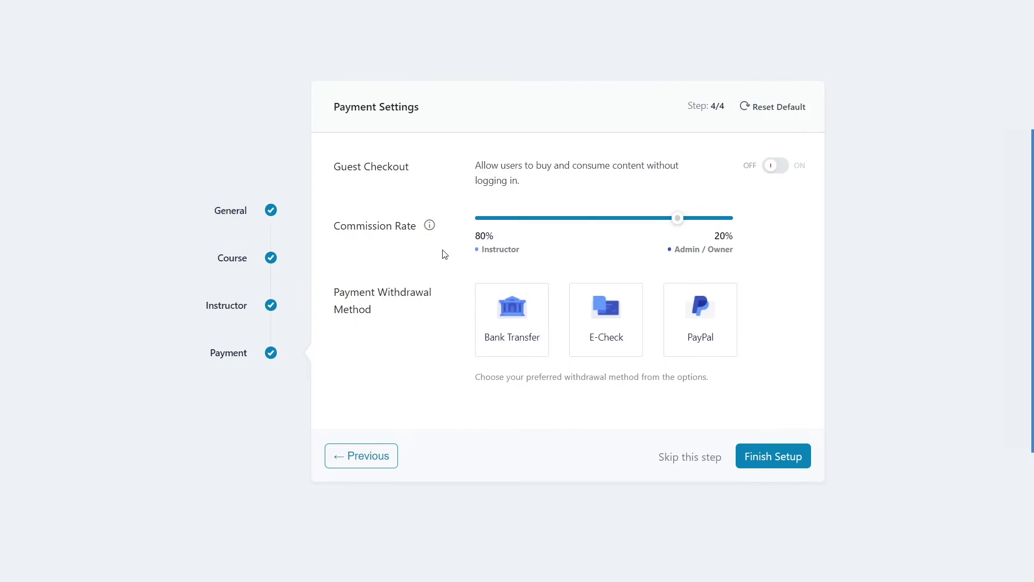
left_click_drag(476, 237, 502, 232)
left_click(771, 231)
left_click_drag(736, 238, 715, 239)
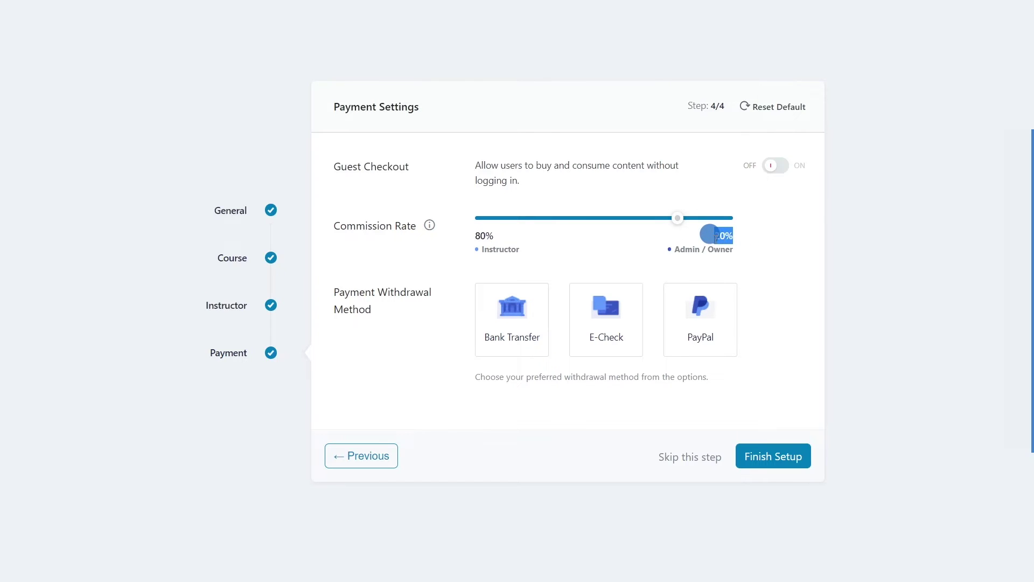
left_click(795, 248)
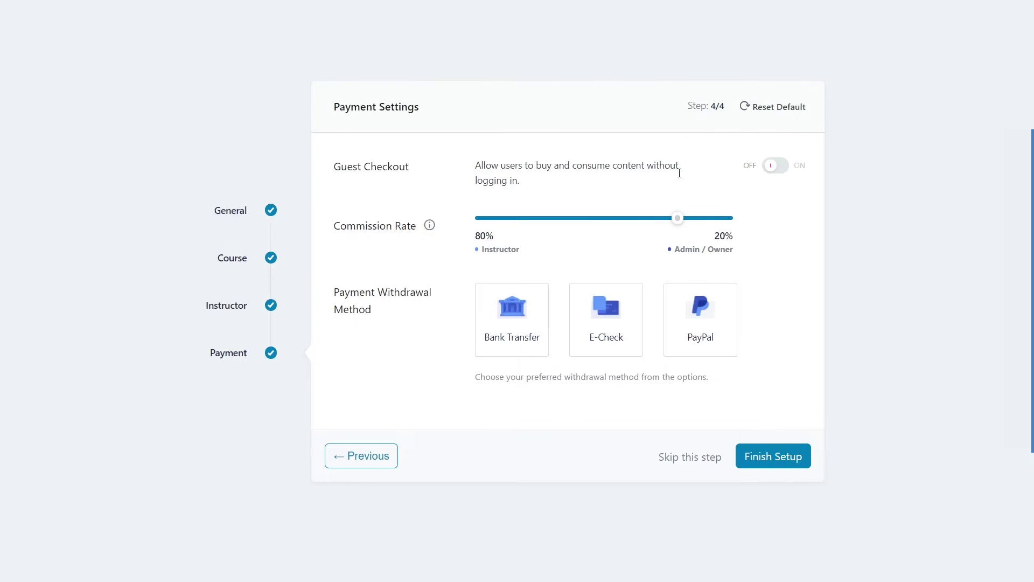
mouse_move(680, 222)
left_mouse_down()
mouse_move(700, 223)
mouse_move(694, 250)
mouse_move(708, 251)
mouse_move(701, 222)
mouse_move(678, 220)
left_mouse_up()
left_click(487, 252)
Step: Enable Bank Transfer, E-Check and PayPal withdrawals and finish the Tutor LMS setup wizard
left_click(512, 323)
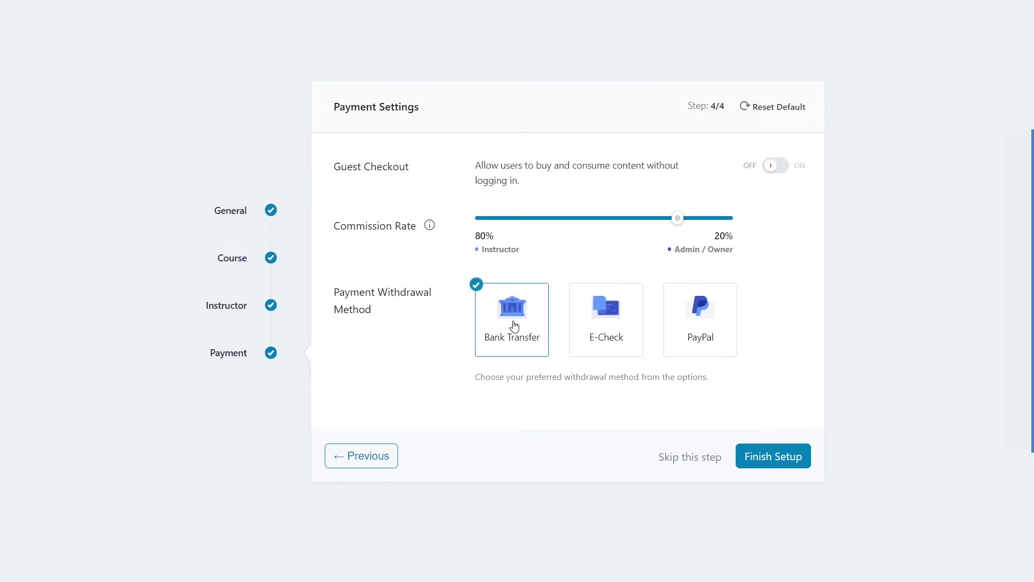
left_click(614, 327)
left_click(701, 324)
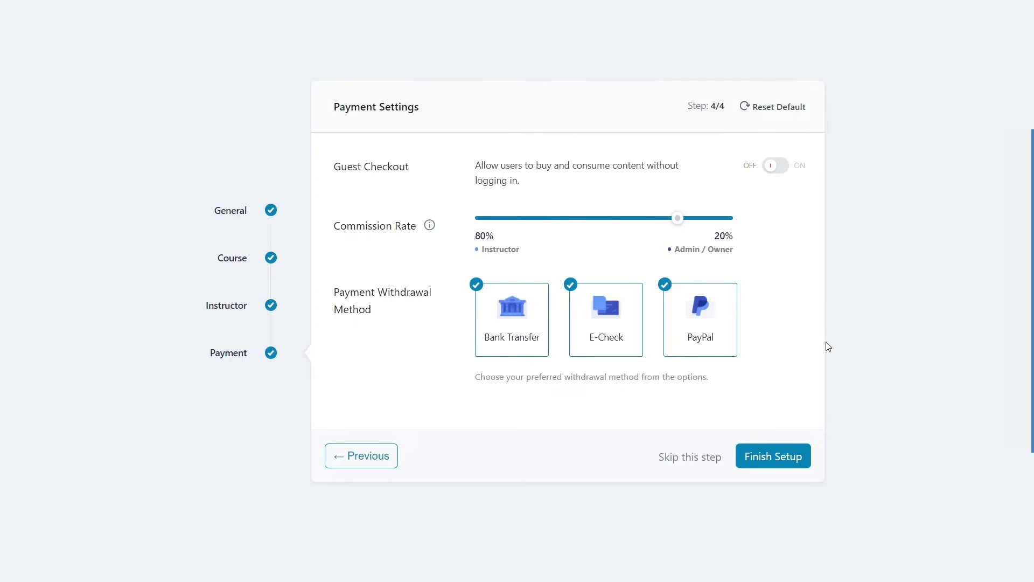
left_click(771, 464)
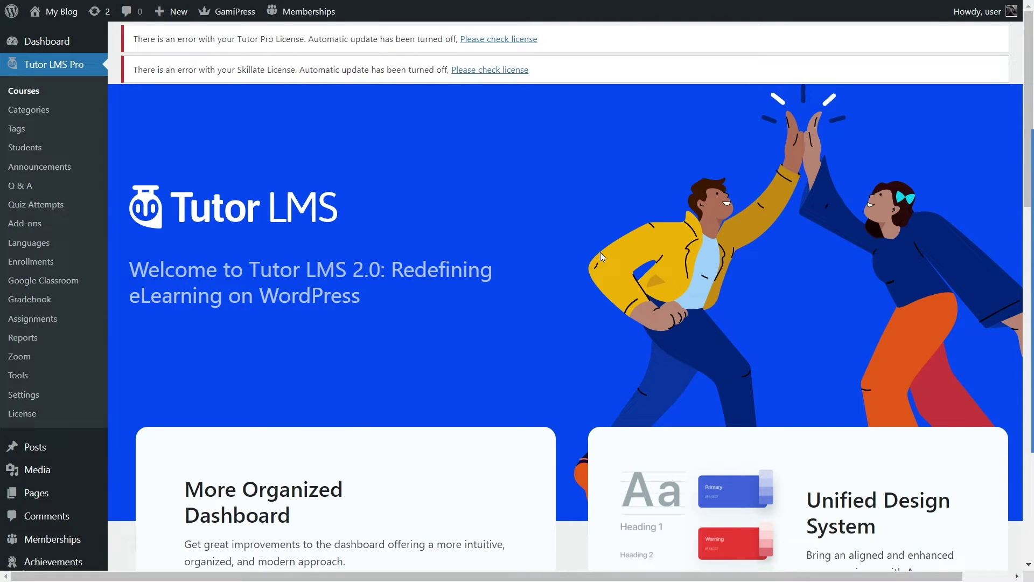
Step: Scroll through the Welcome to Tutor LMS 2.0 page to look it over
scroll(561, 202, "down", 2)
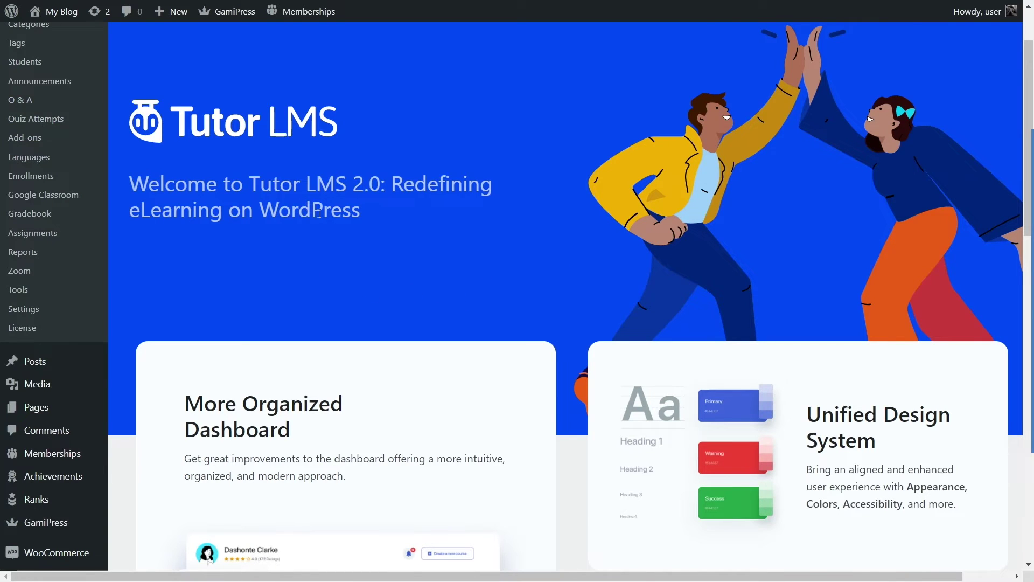
scroll(318, 213, "down", 8)
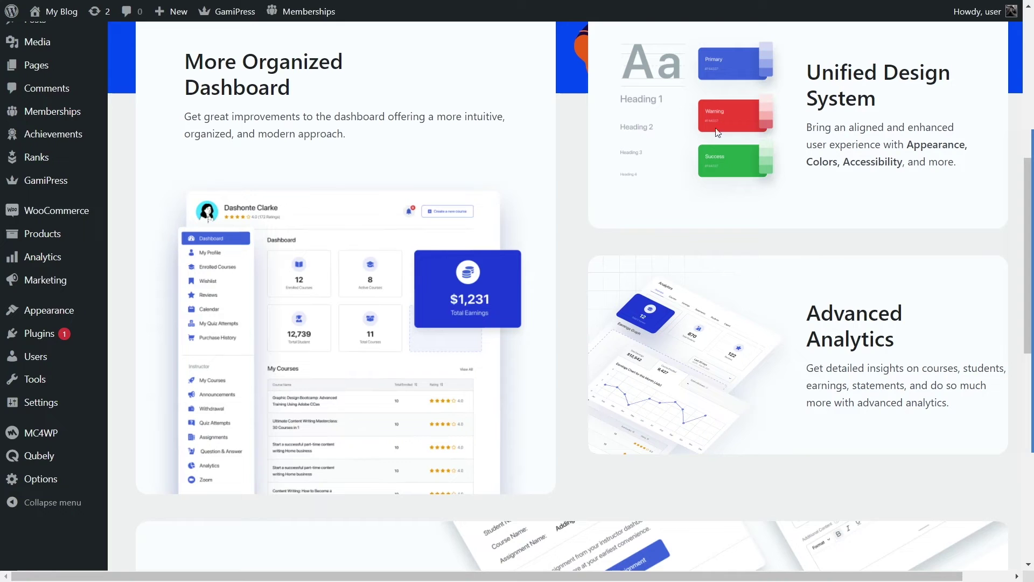
scroll(490, 270, "down", 8)
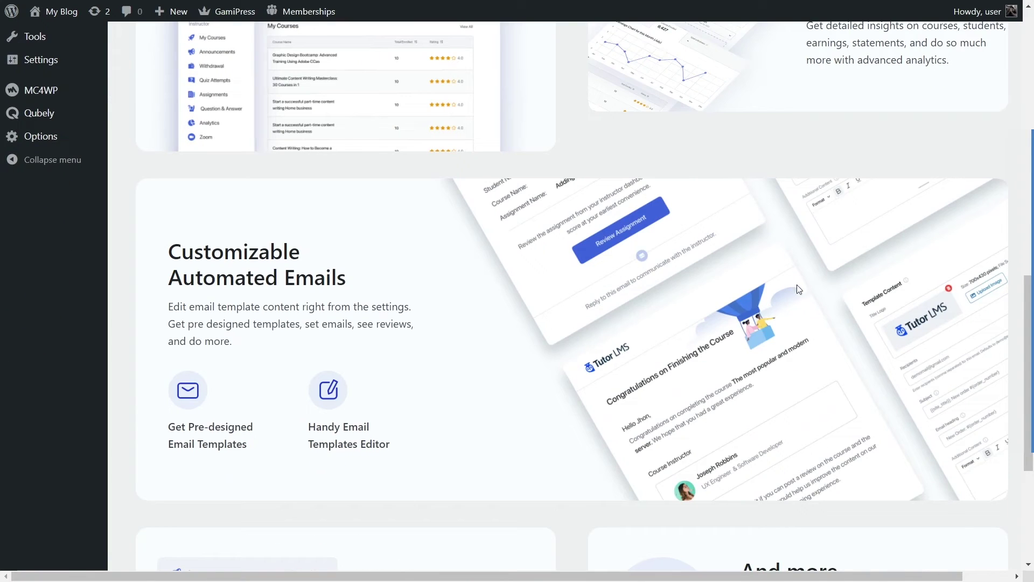
scroll(681, 277, "down", 6)
scroll(620, 286, "up", 6)
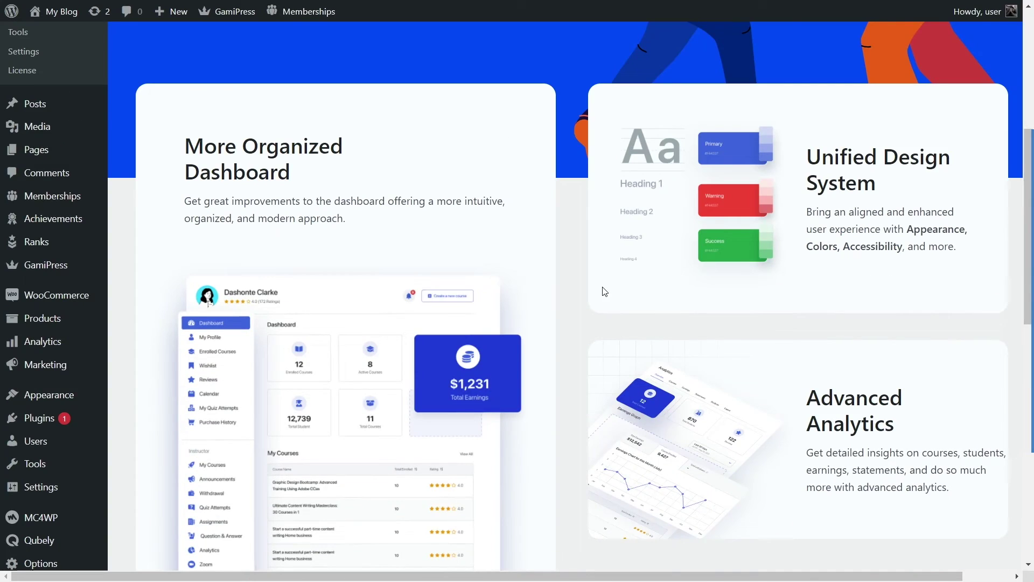
scroll(513, 310, "up", 8)
scroll(512, 312, "down", 2)
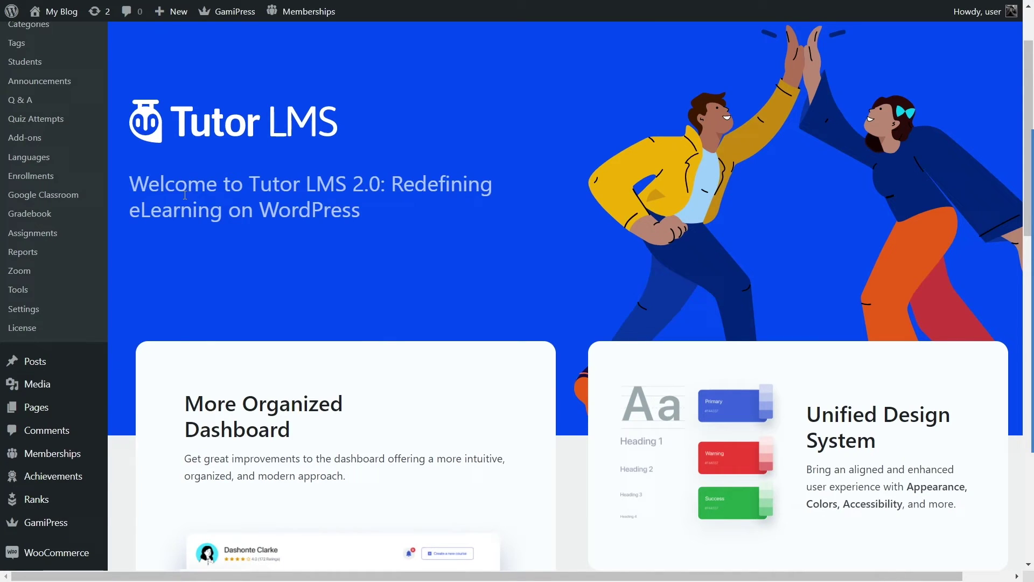
scroll(230, 168, "up", 2)
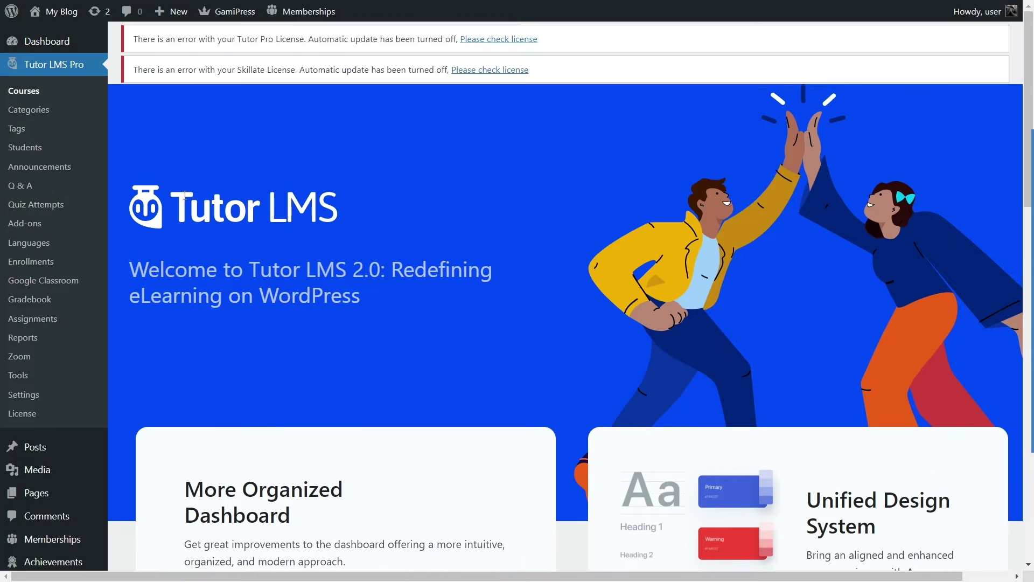
Step: Open the Tutor LMS Courses list showing all 15 published courses
left_click(36, 96)
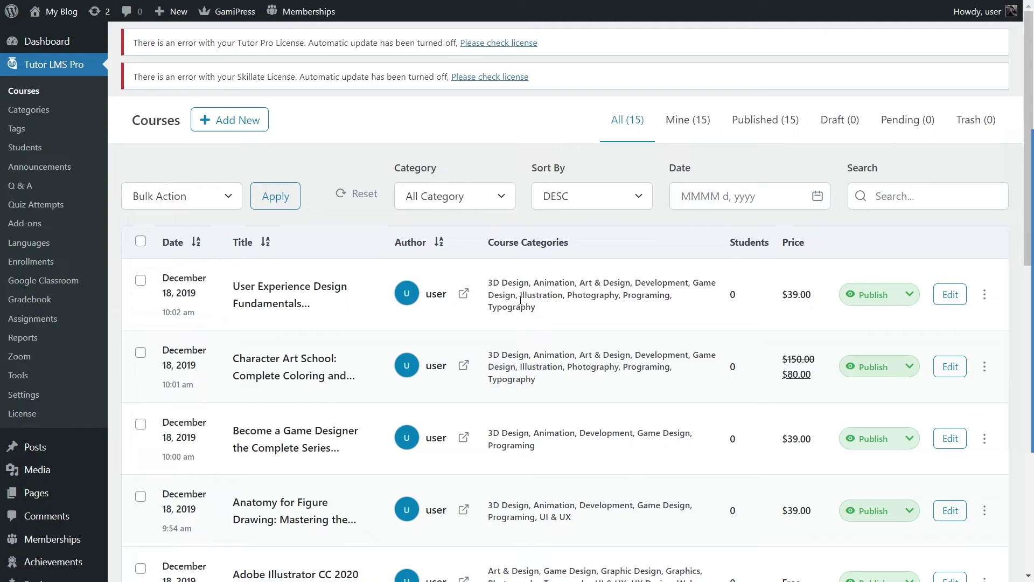
scroll(356, 269, "down", 10)
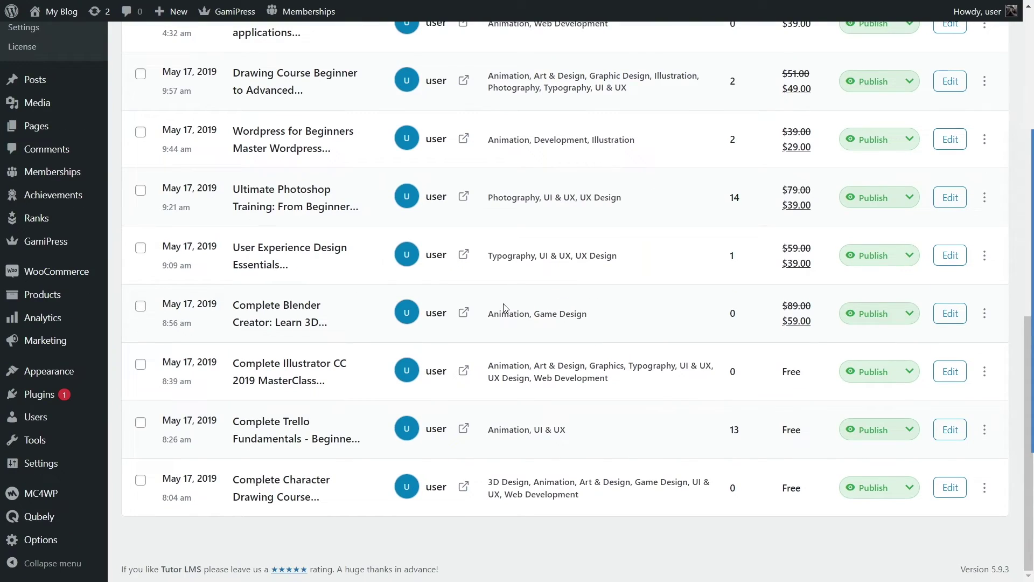
scroll(504, 307, "up", 10)
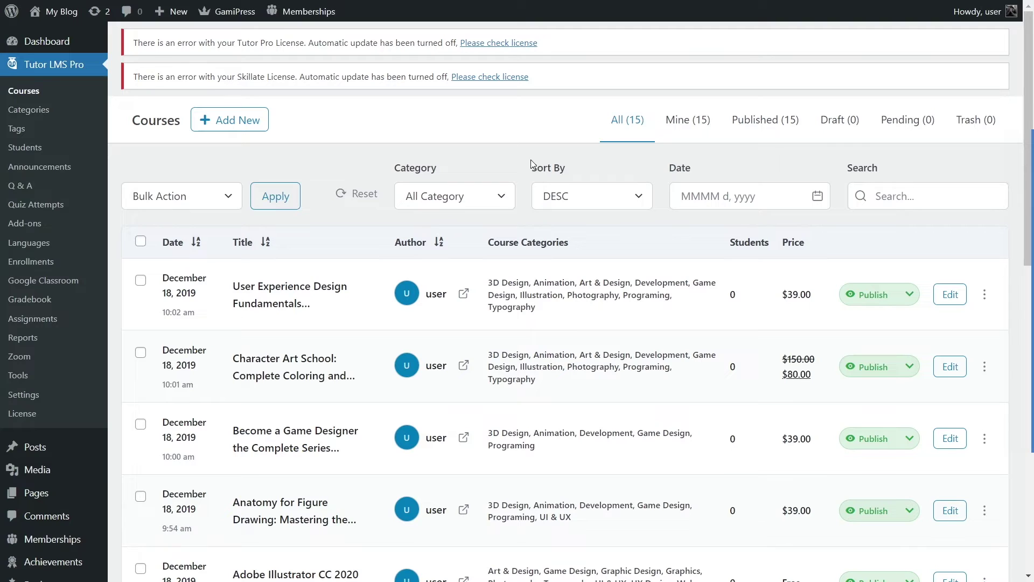
Step: Add a new course titled 'JavaScript Fundamentals', correcting 'Javascript' via spelling suggestions
left_click(240, 126)
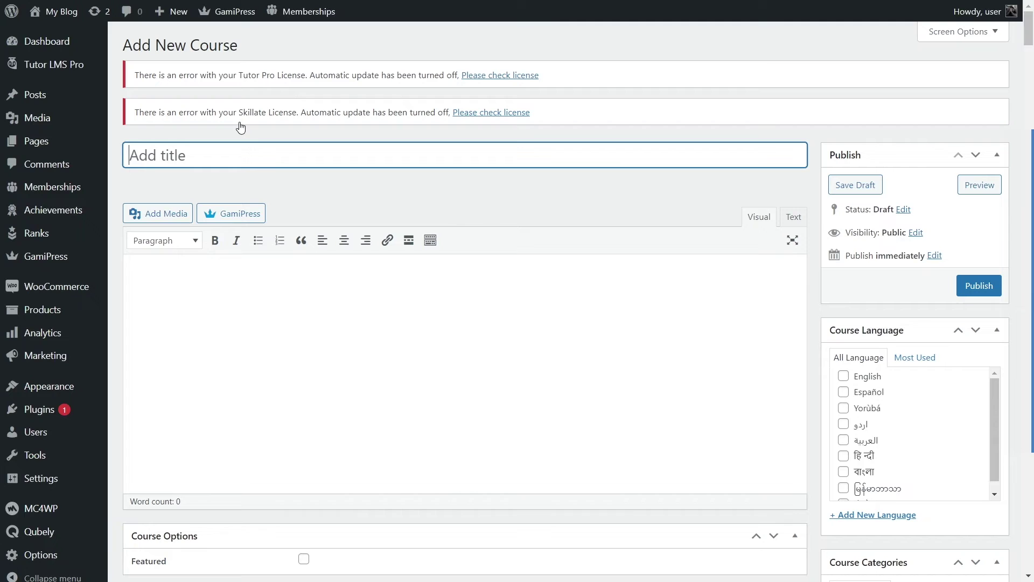
mouse_move(1029, 33)
left_mouse_down()
mouse_move(1028, 439)
mouse_move(1029, 27)
left_mouse_up()
type("Javascript Fundamentals")
right_click(156, 156)
left_click(208, 176)
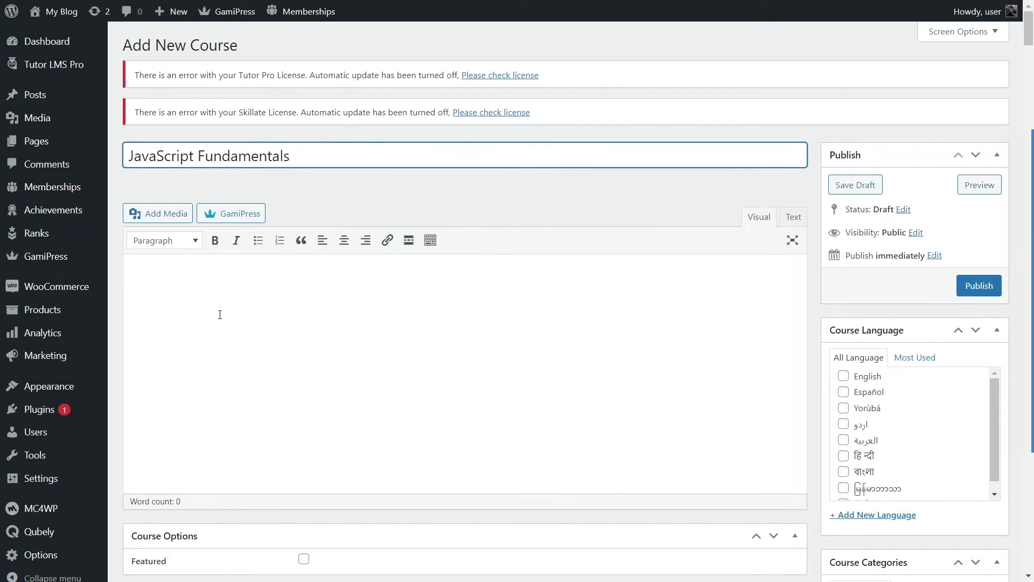
left_click(153, 278)
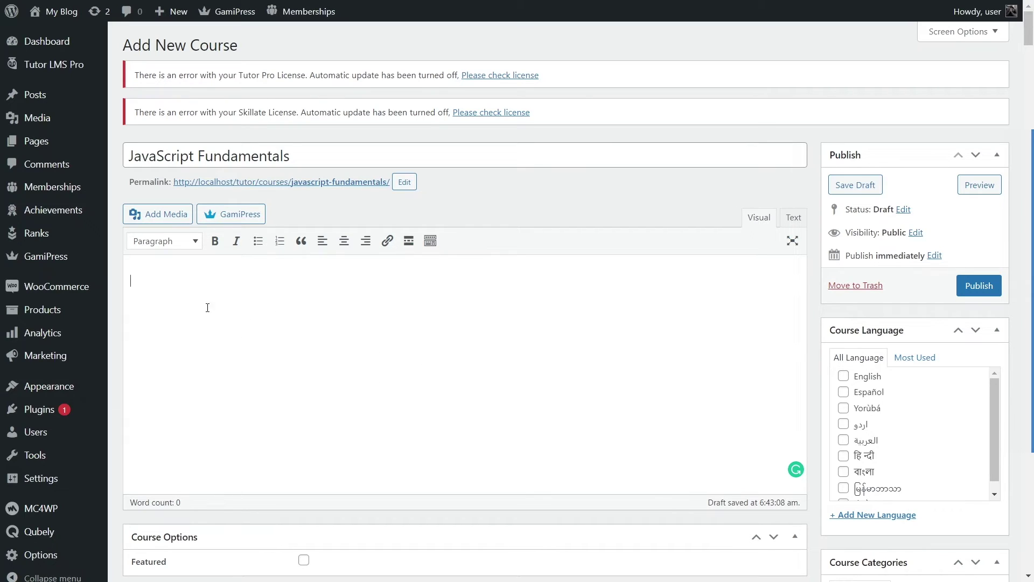
Step: Copy the course description from Course outlines.rtf in Word, then return to the course description area
key("alt+Tab")
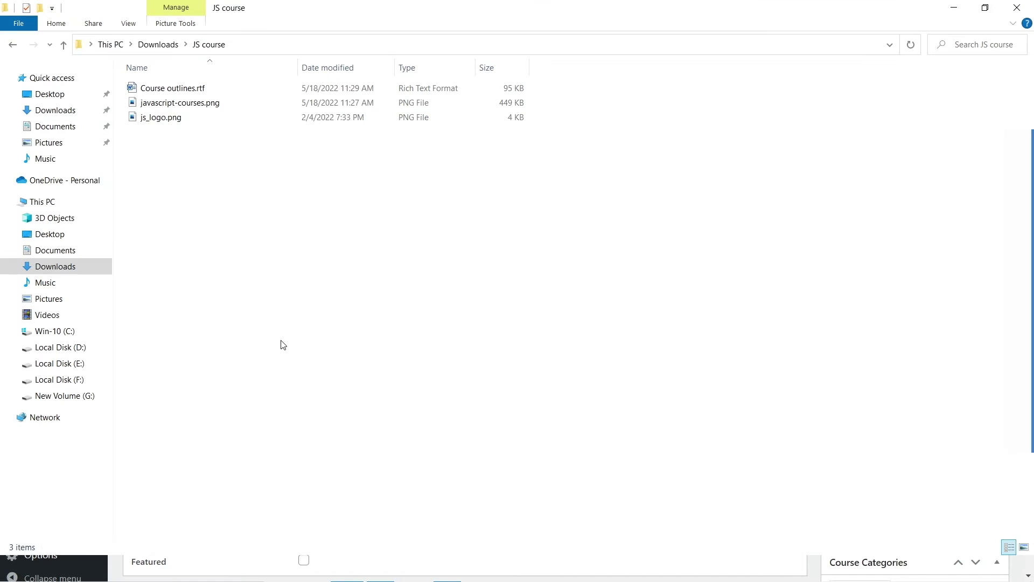
double_click(153, 90)
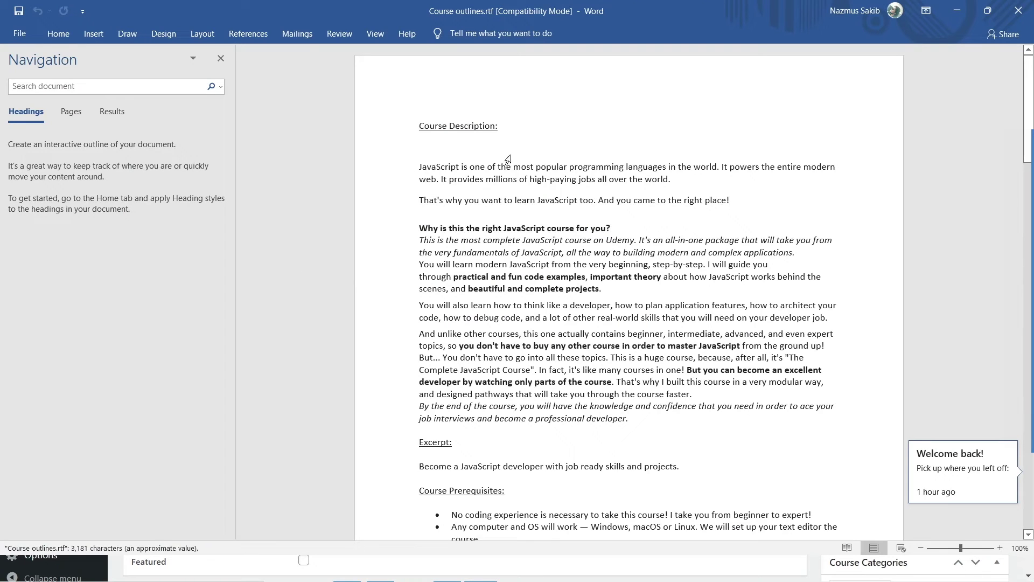
scroll(506, 159, "down", 5)
scroll(458, 161, "up", 5)
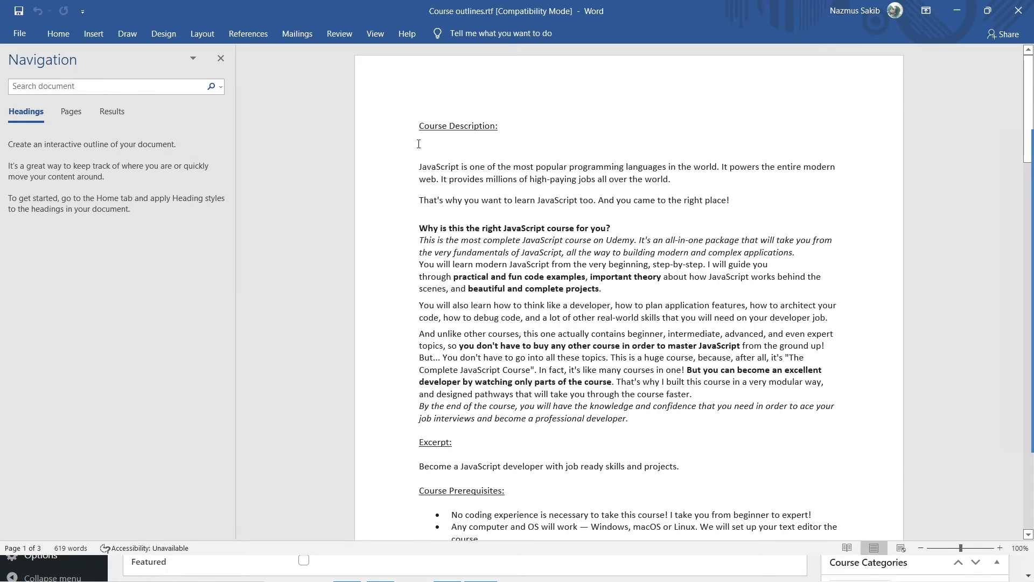
left_click_drag(418, 161, 631, 419)
right_click(606, 329)
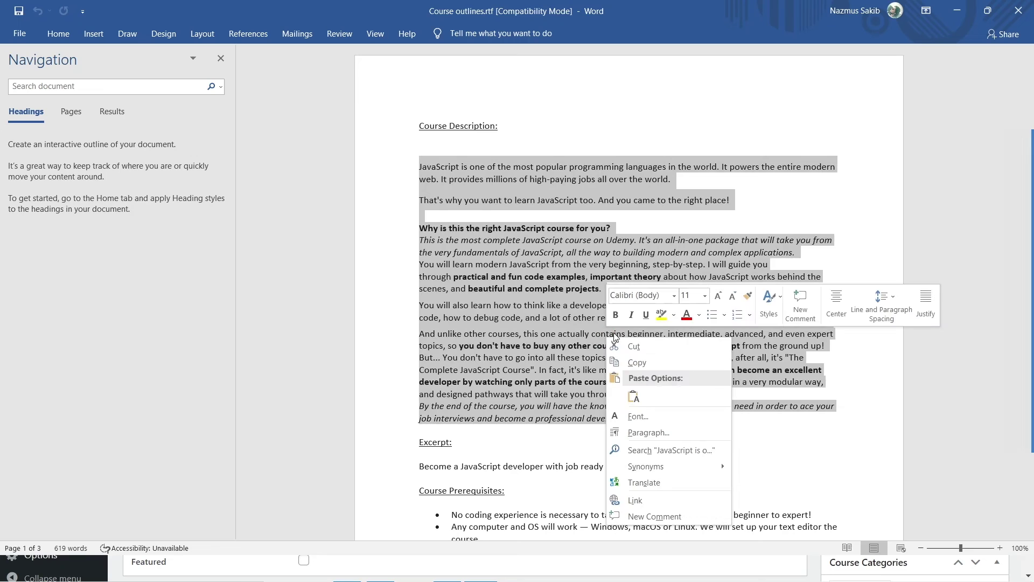
left_click(648, 370)
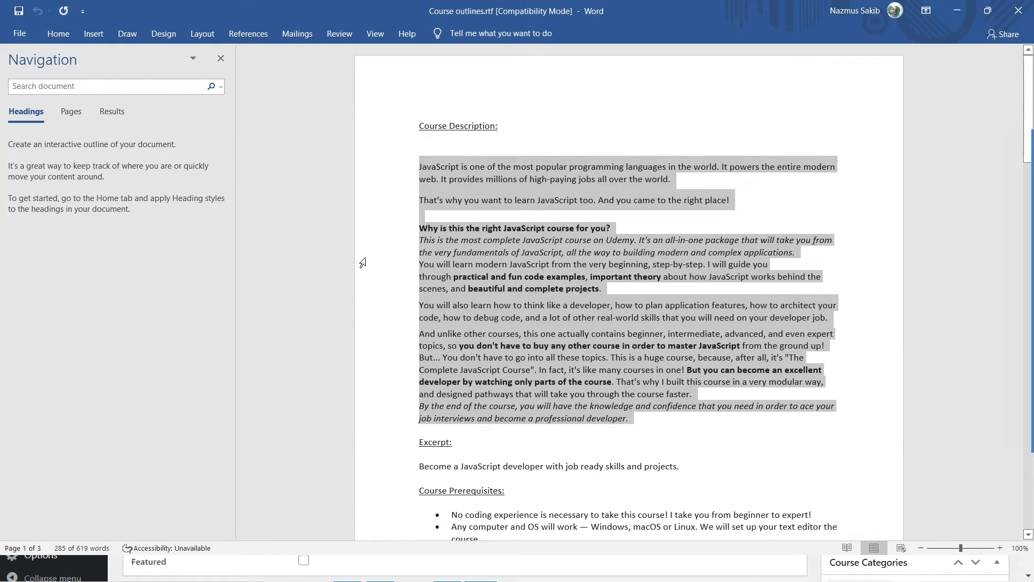
key("alt+Tab")
left_click(341, 270)
right_click(343, 271)
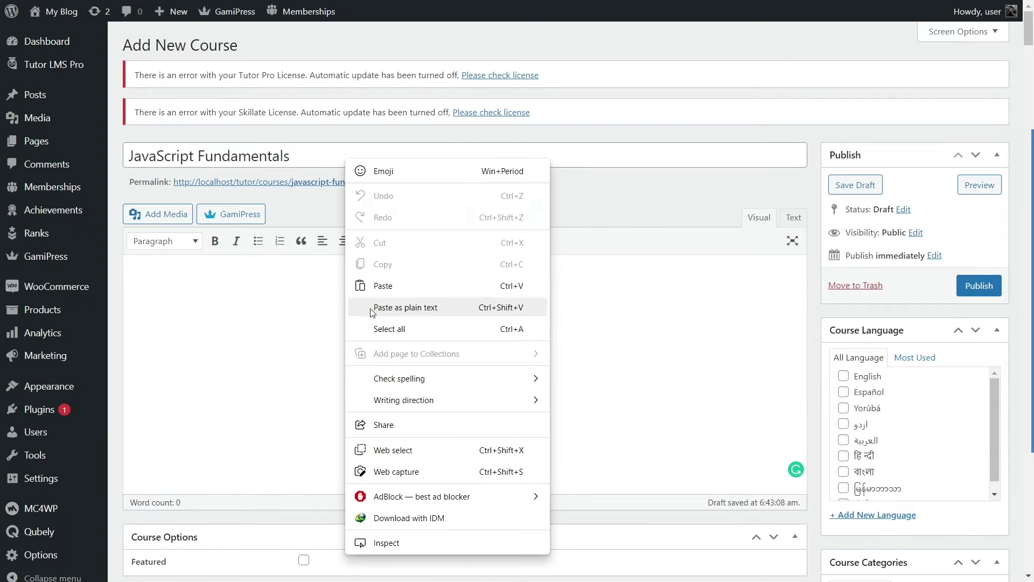
Step: Paste the course description, leaving 'right place!' as plain text after toggling bold
left_click(389, 284)
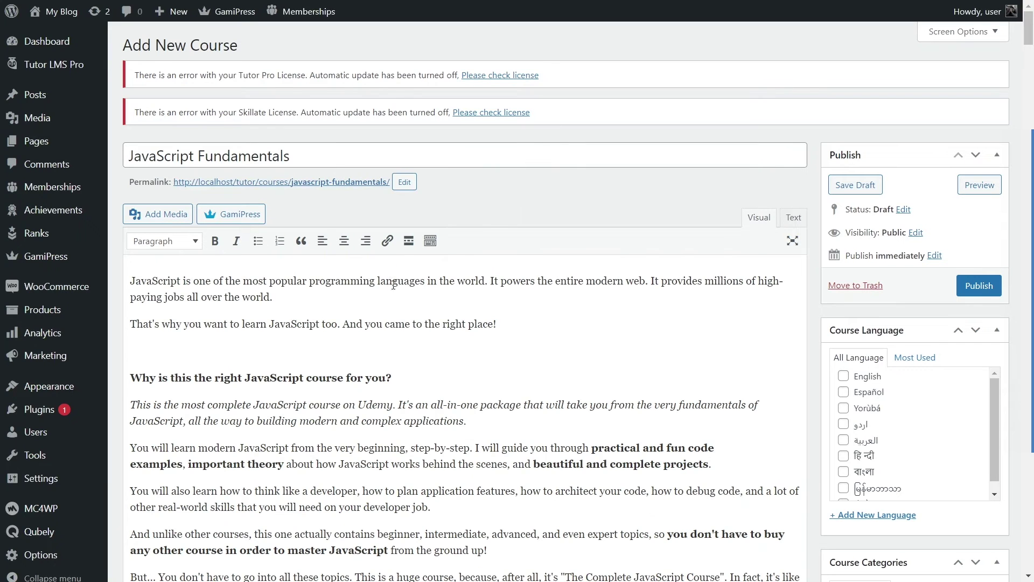
scroll(377, 296, "down", 8)
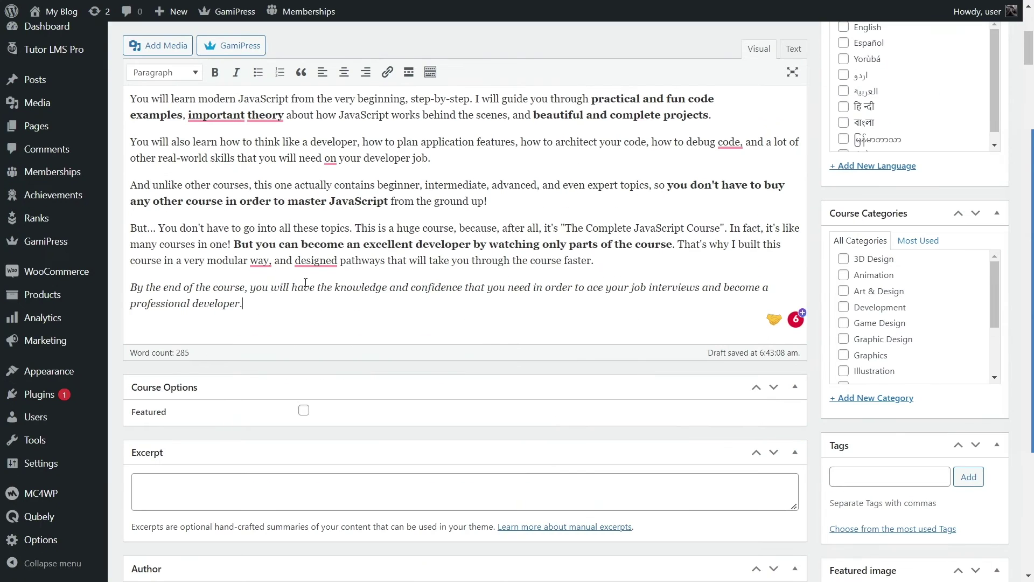
scroll(304, 284, "up", 8)
left_click_drag(497, 324, 443, 323)
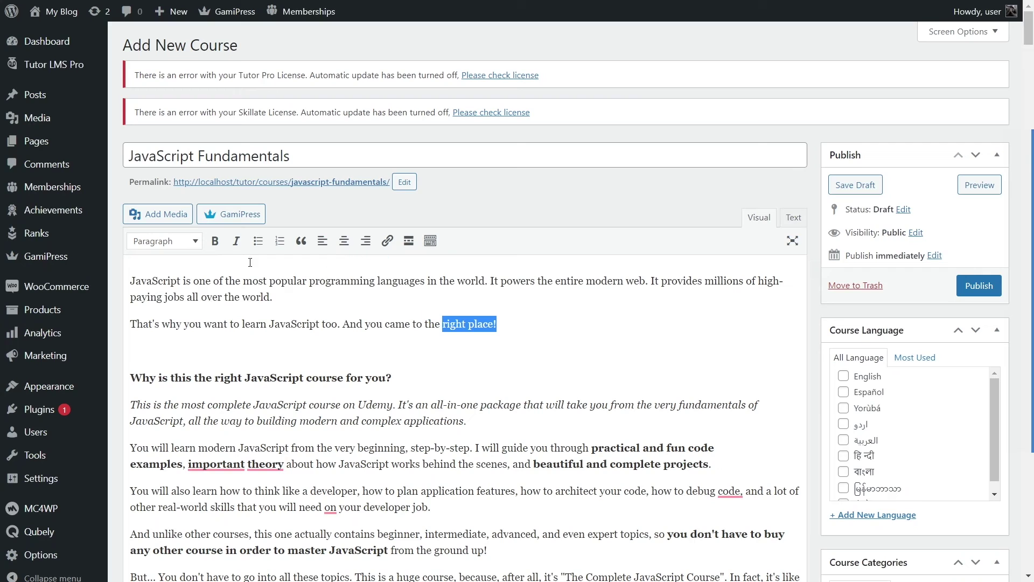
left_click(216, 243)
left_click(216, 244)
left_click(234, 242)
left_click(234, 242)
left_click(582, 370)
Step: Tick Featured under Course Options to mark the course as featured
scroll(493, 348, "down", 6)
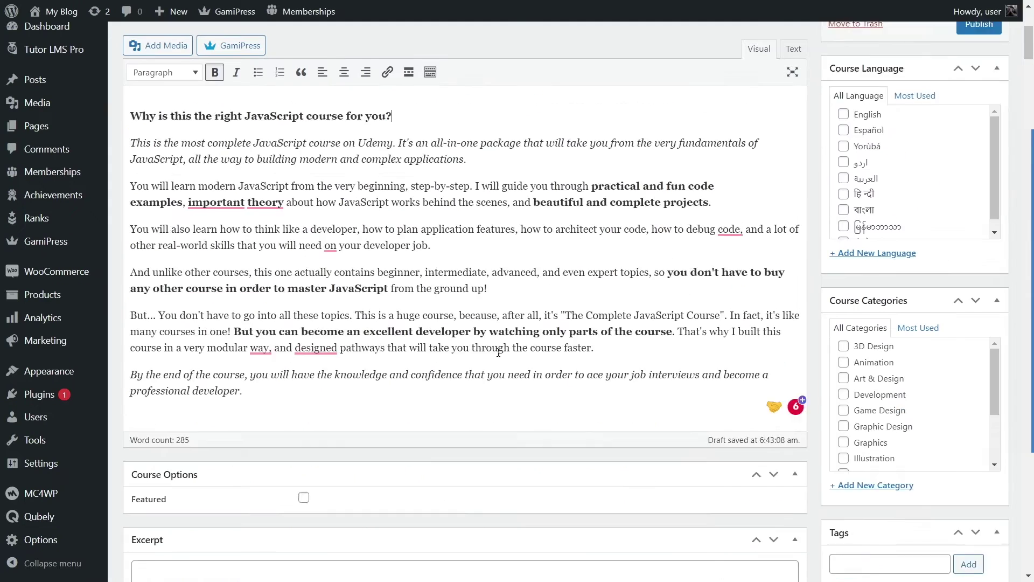
scroll(288, 141, "up", 5)
scroll(381, 261, "down", 6)
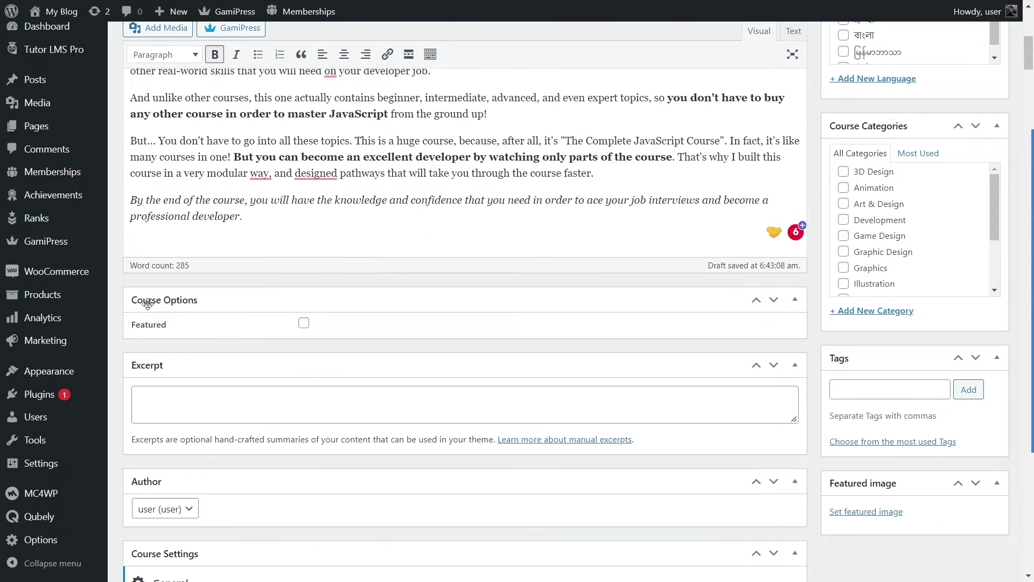
left_click(304, 325)
left_click(302, 325)
left_click(302, 325)
scroll(254, 321, "down", 2)
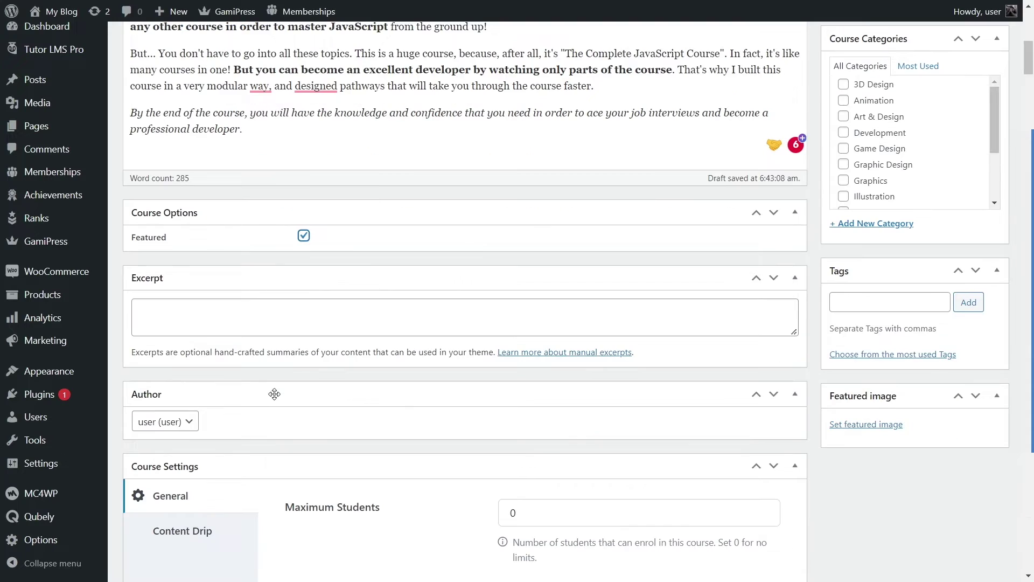
left_click(250, 316)
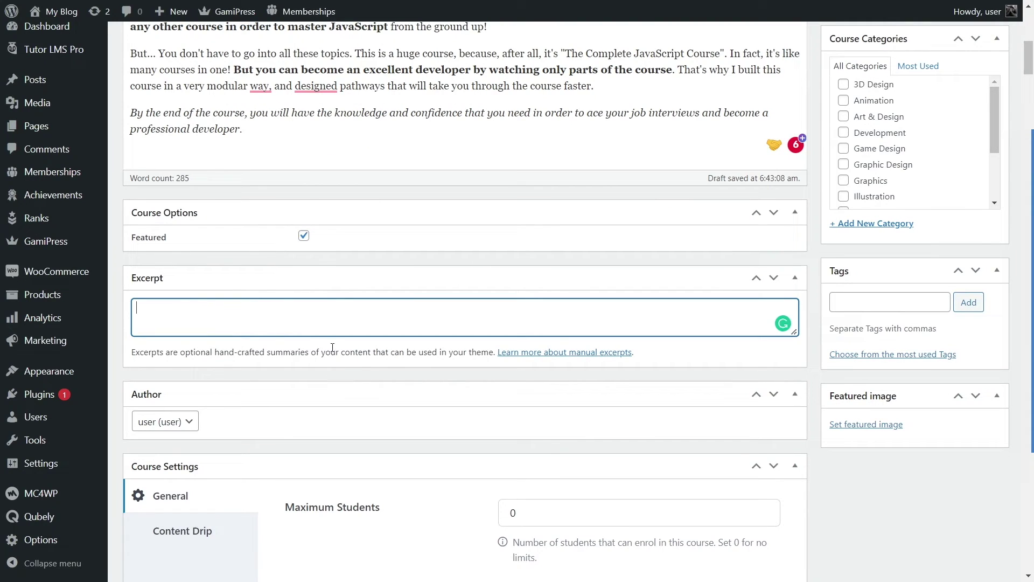
key("alt+Tab")
Step: Paste 'Become a JavaScript developer with job ready skills and projects.' from Word into the Excerpt
scroll(537, 369, "down", 1)
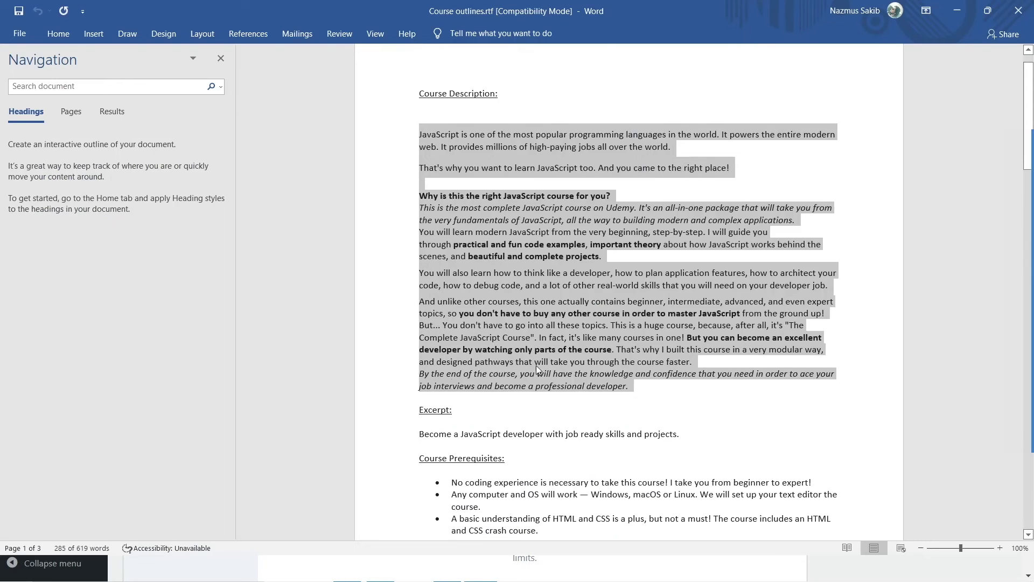
left_click_drag(701, 432, 401, 432)
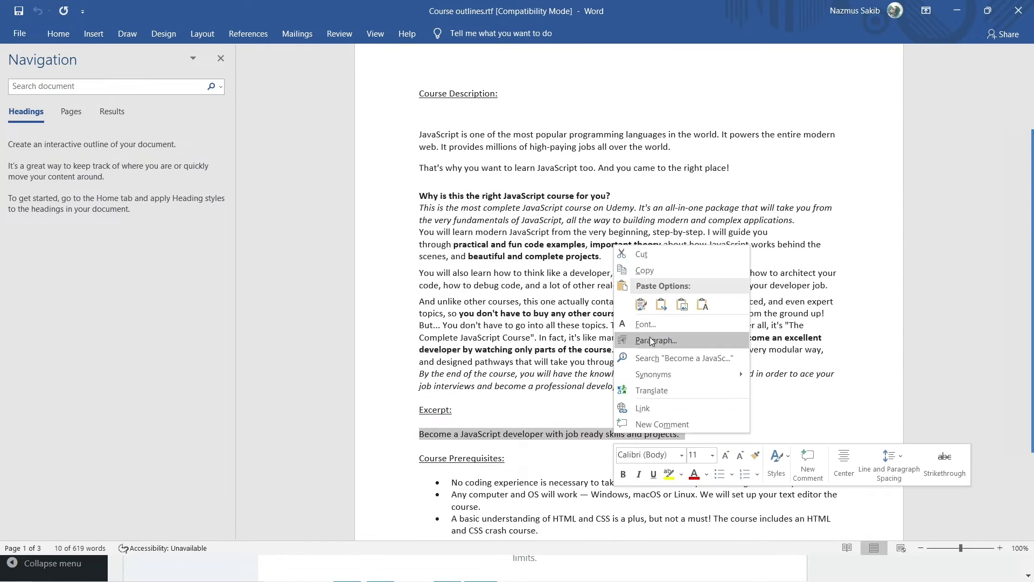
left_click(652, 269)
key("alt+Tab")
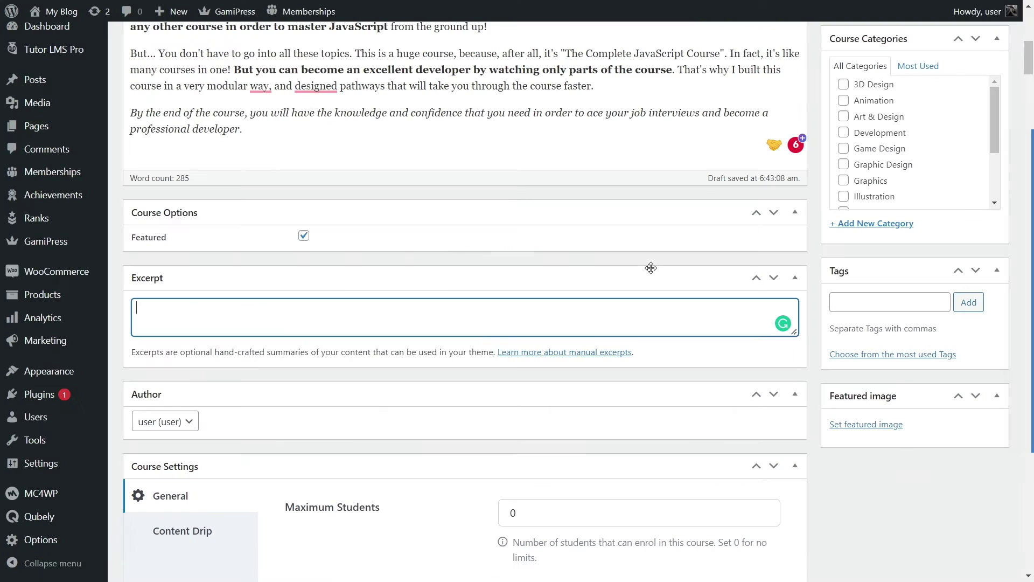
right_click(350, 308)
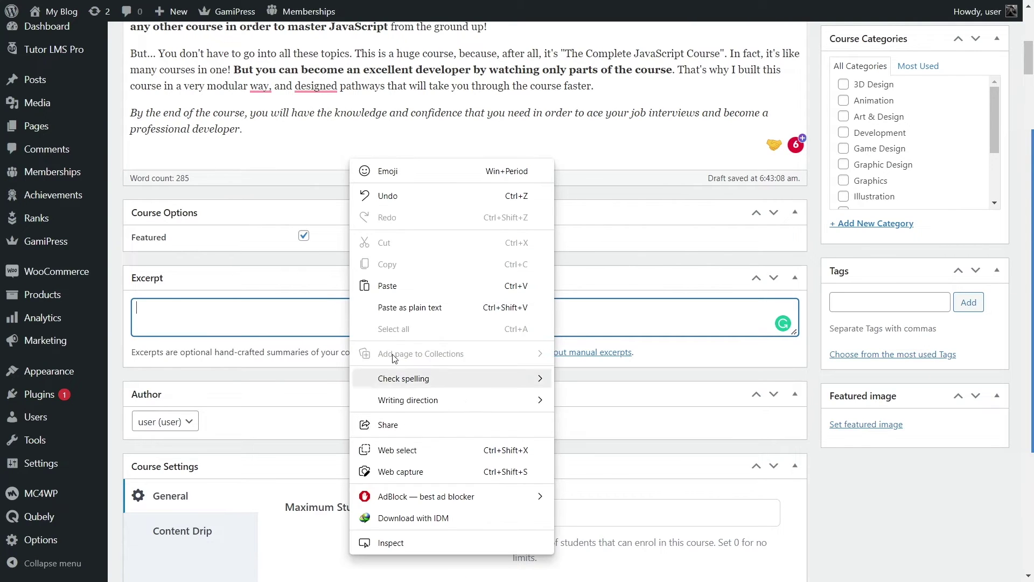
left_click(378, 347)
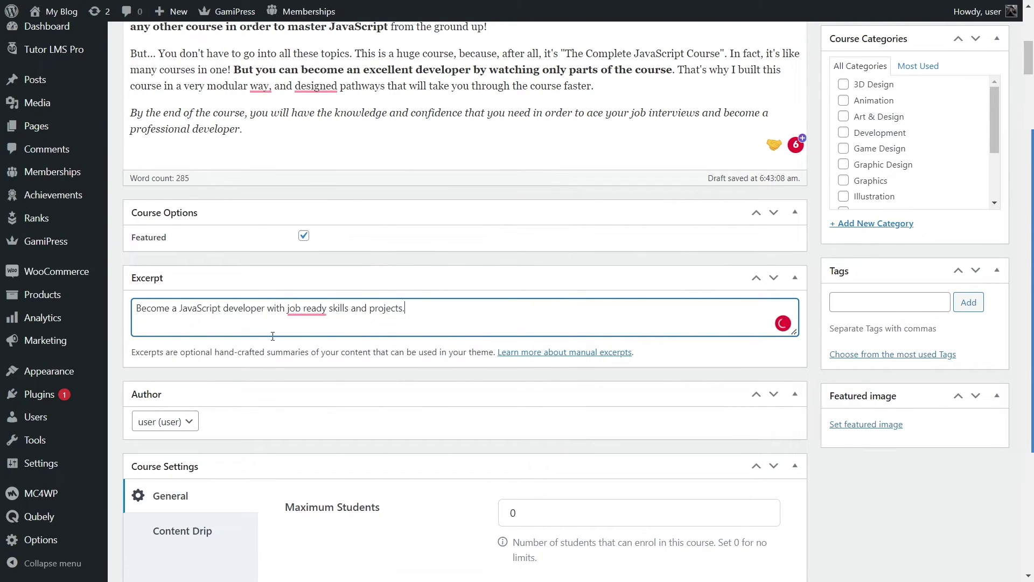
scroll(273, 335, "down", 2)
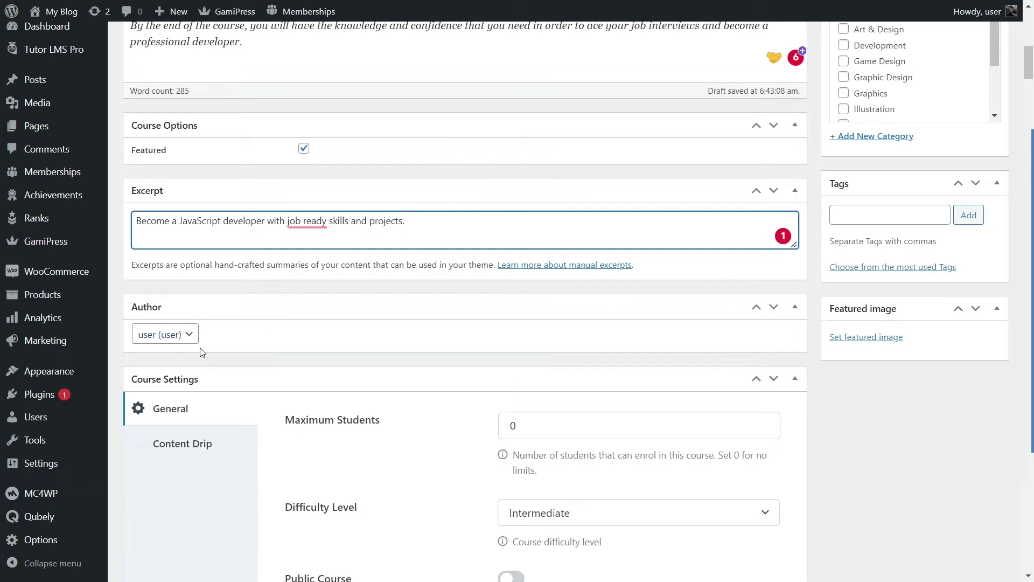
scroll(201, 354, "down", 3)
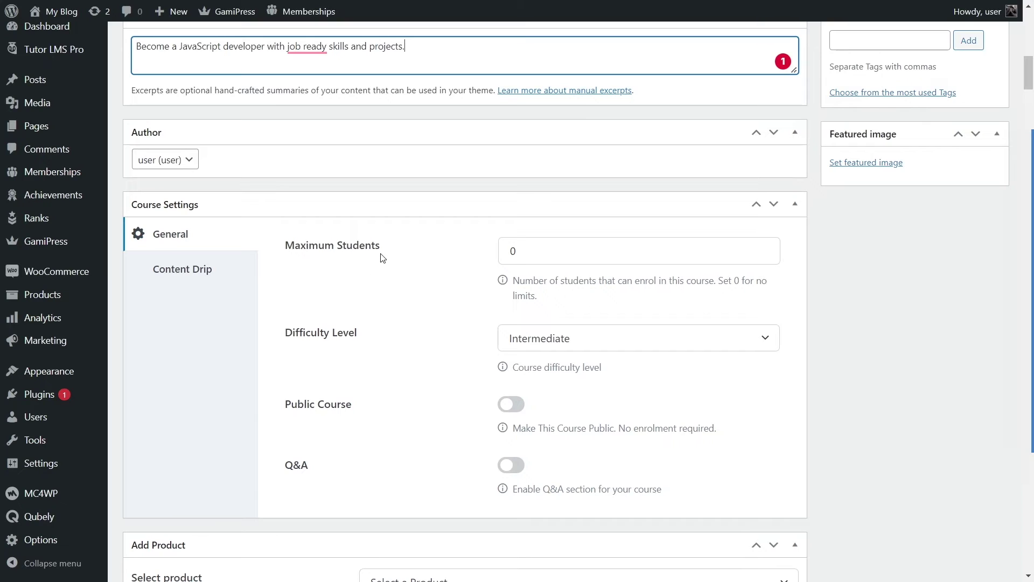
double_click(522, 254)
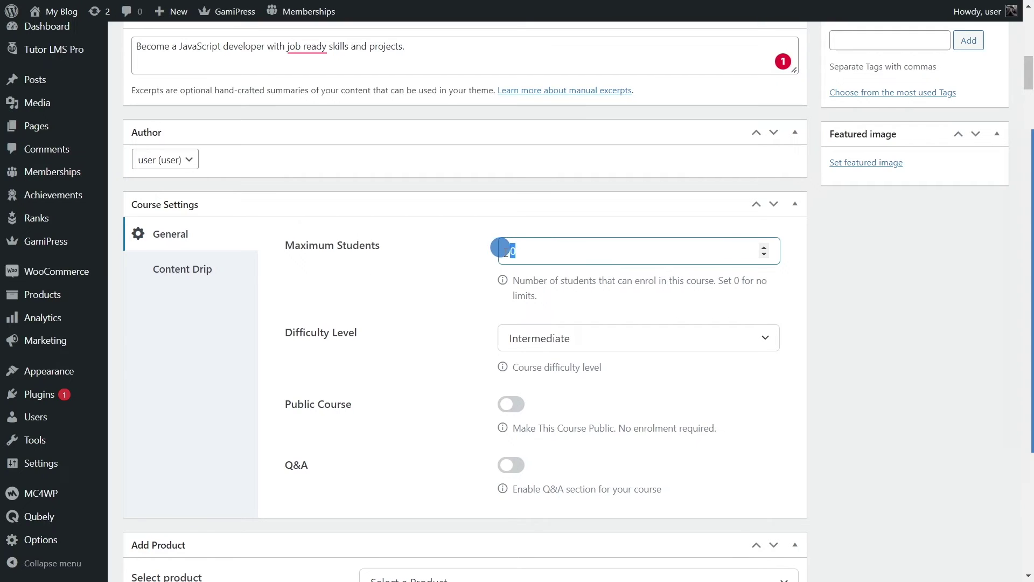
left_click(477, 301)
double_click(497, 253)
left_click(524, 294)
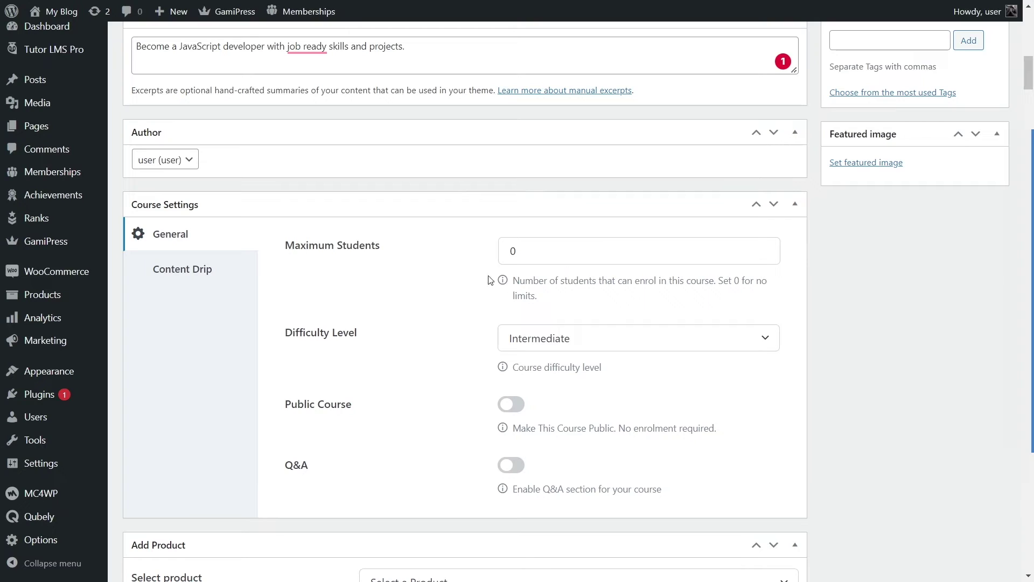
left_click(510, 250)
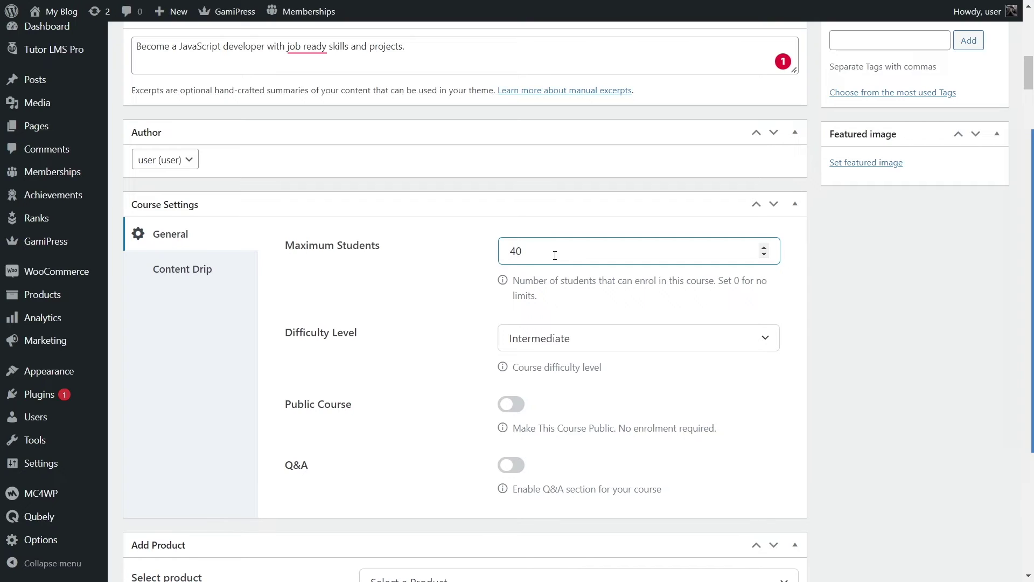
left_click(582, 302)
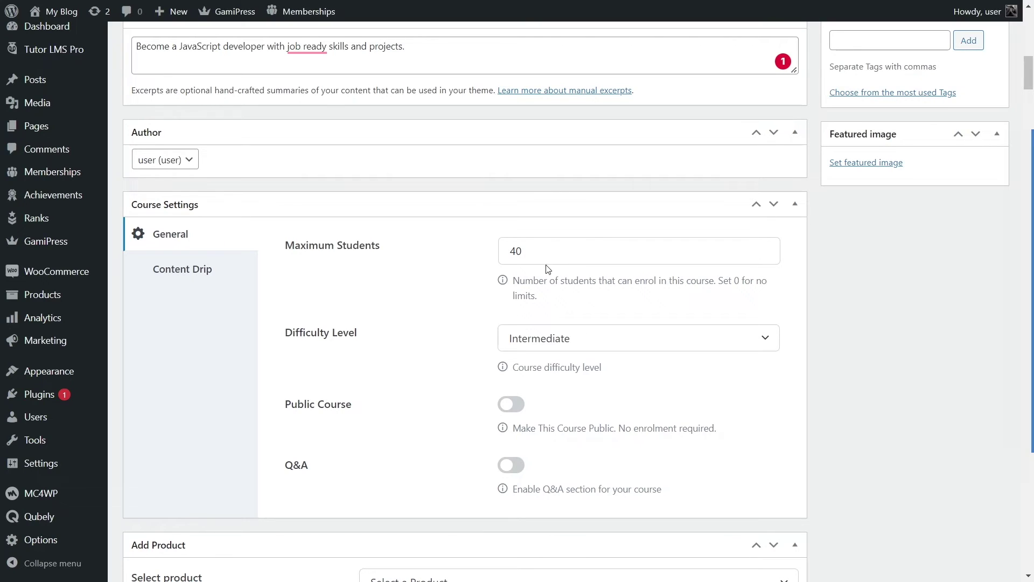
left_click(515, 251)
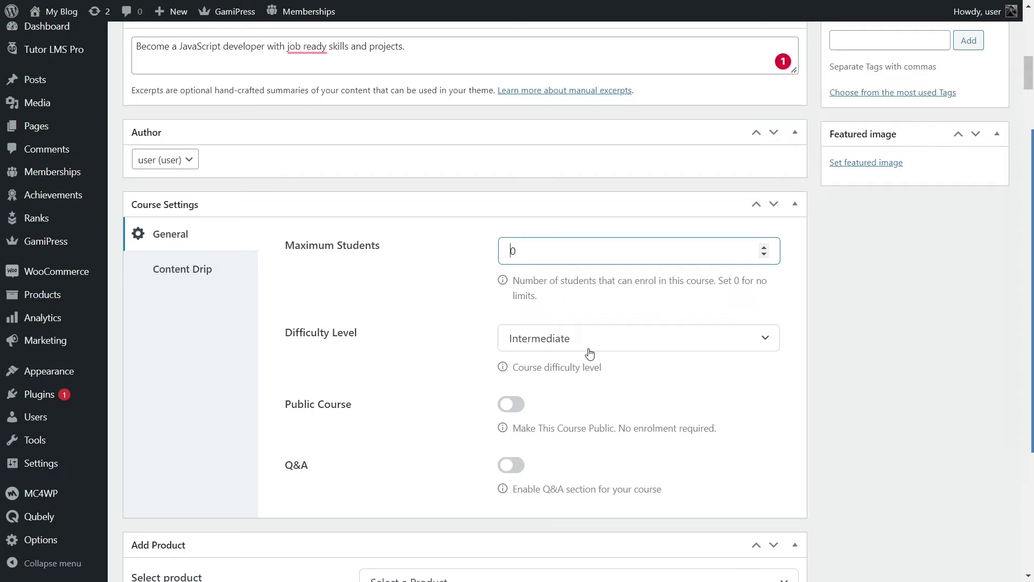
left_click(405, 301)
scroll(346, 288, "down", 2)
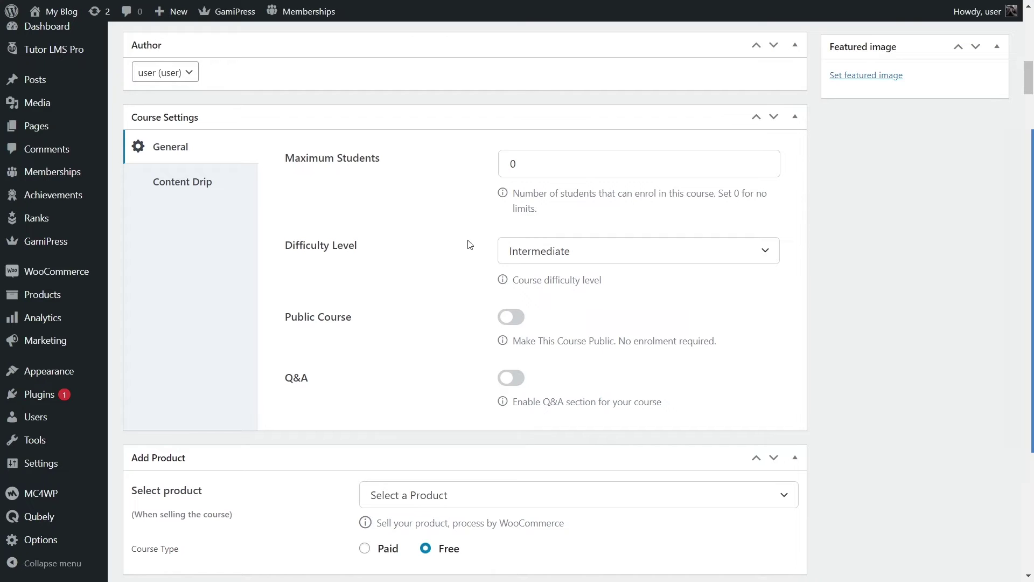
Step: Set difficulty to Beginner, keep Public Course off, and enable Q&A
left_click(538, 248)
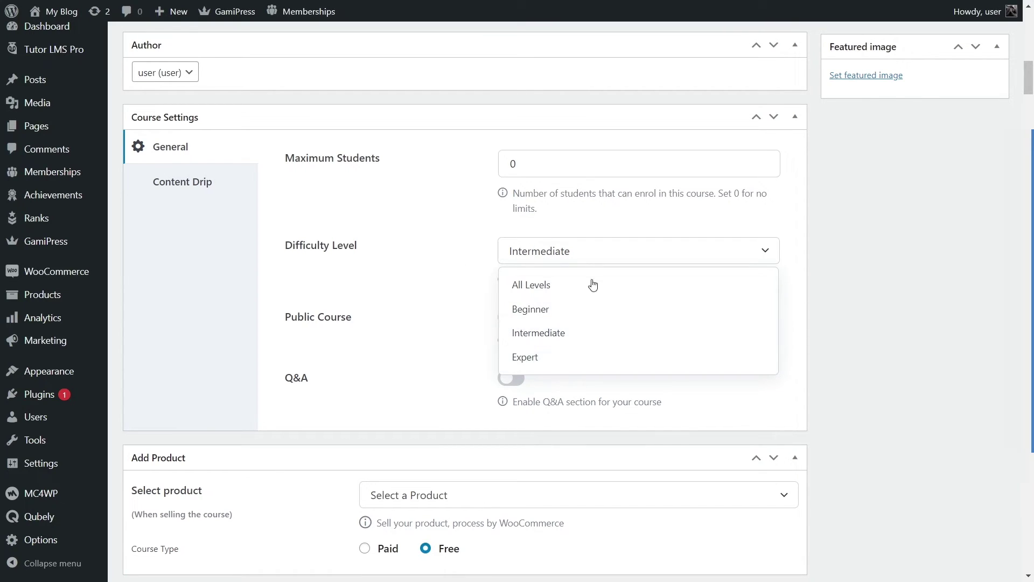
left_click(549, 313)
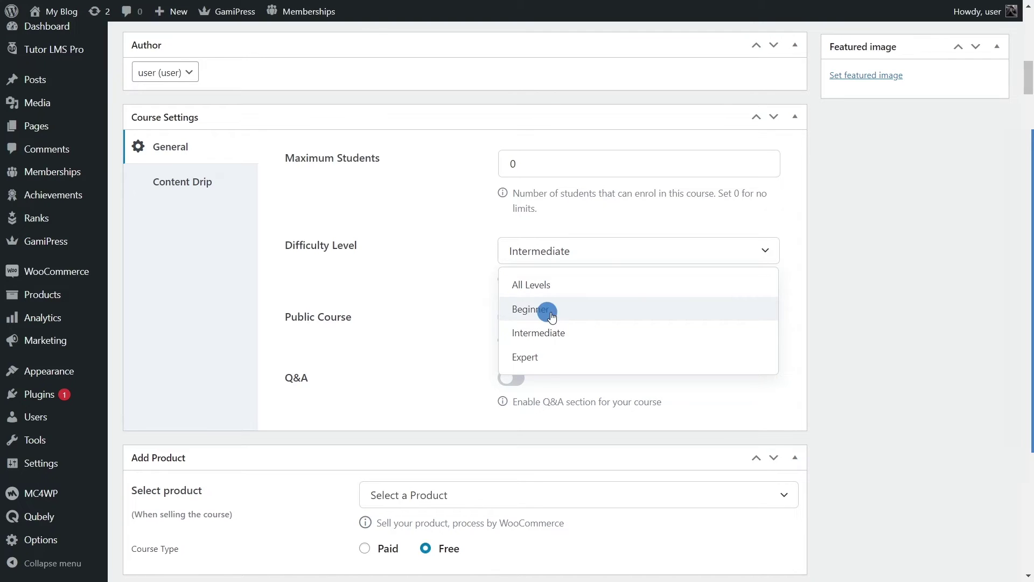
scroll(539, 296, "down", 2)
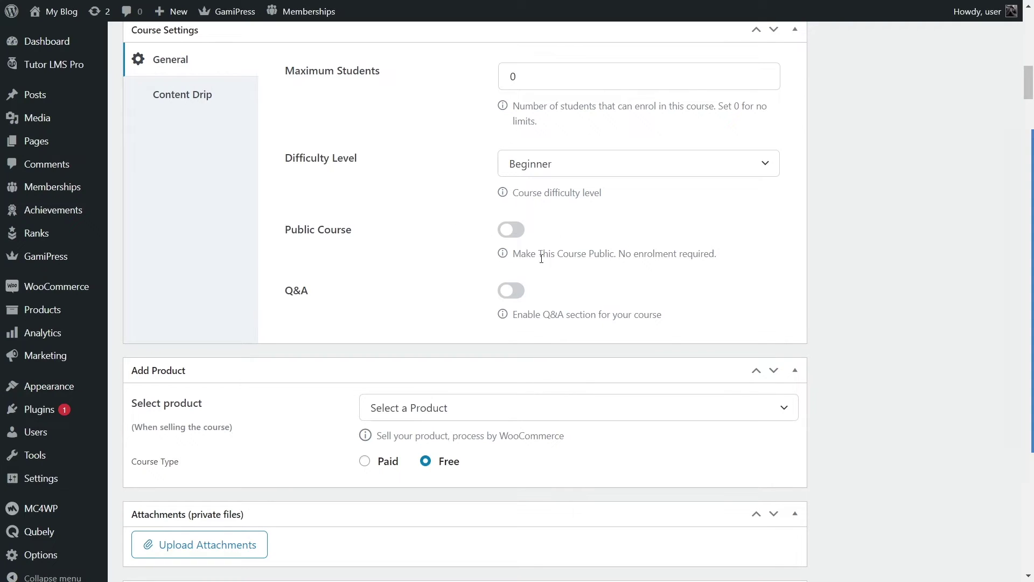
left_click(511, 232)
left_click(512, 235)
scroll(388, 200, "down", 2)
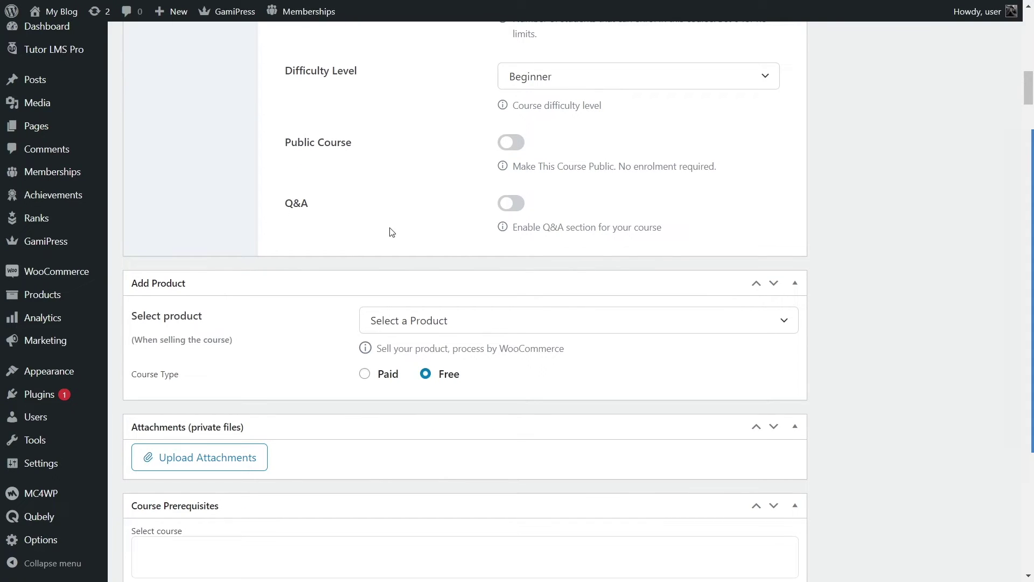
left_click(519, 208)
Step: Show the Content Drip settings, leaving content drip disabled
scroll(455, 250, "up", 5)
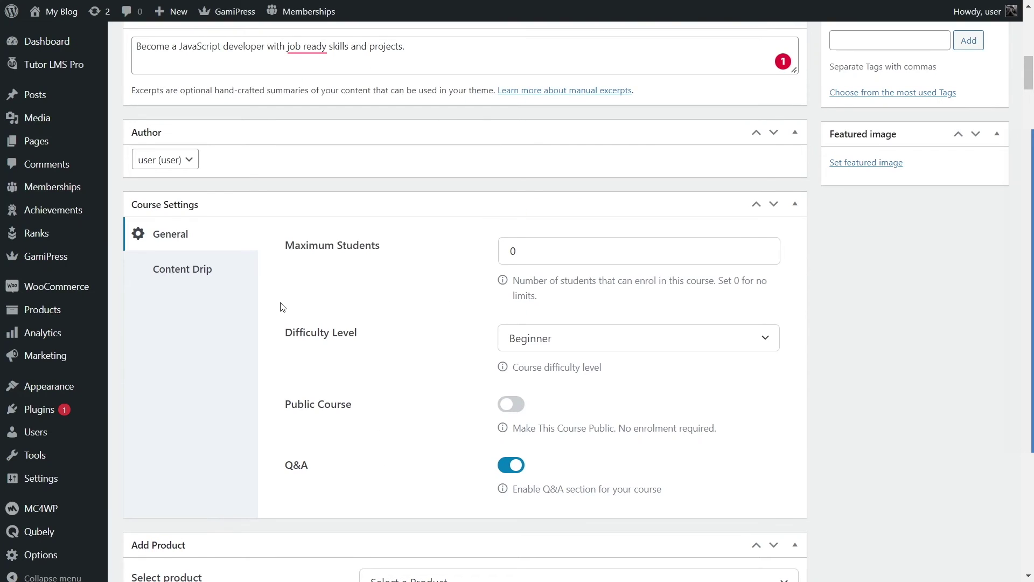
left_click(232, 271)
left_click(309, 250)
left_click(309, 250)
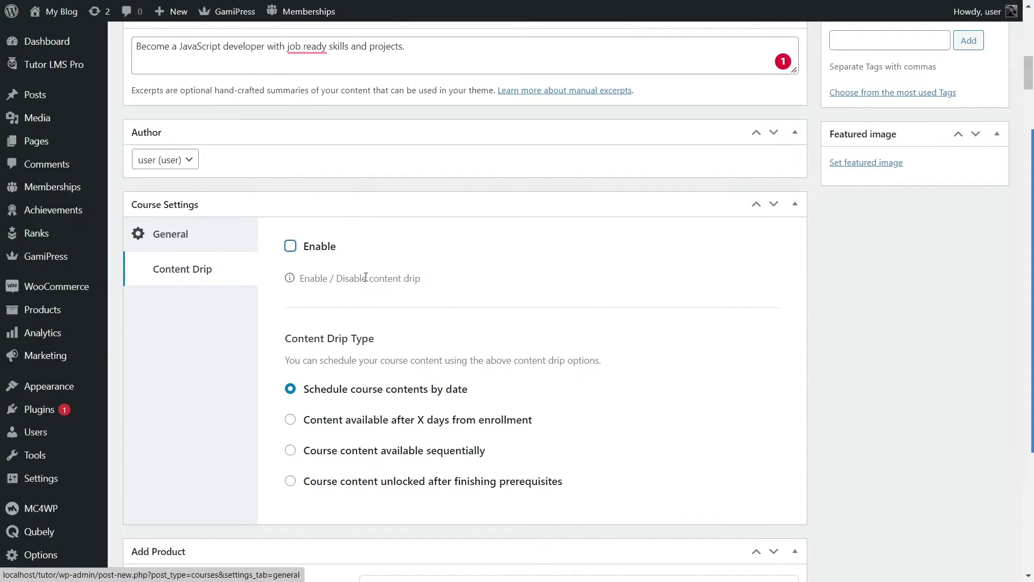
Step: Return to the General course settings and scroll down to Course Prerequisites
left_click(233, 241)
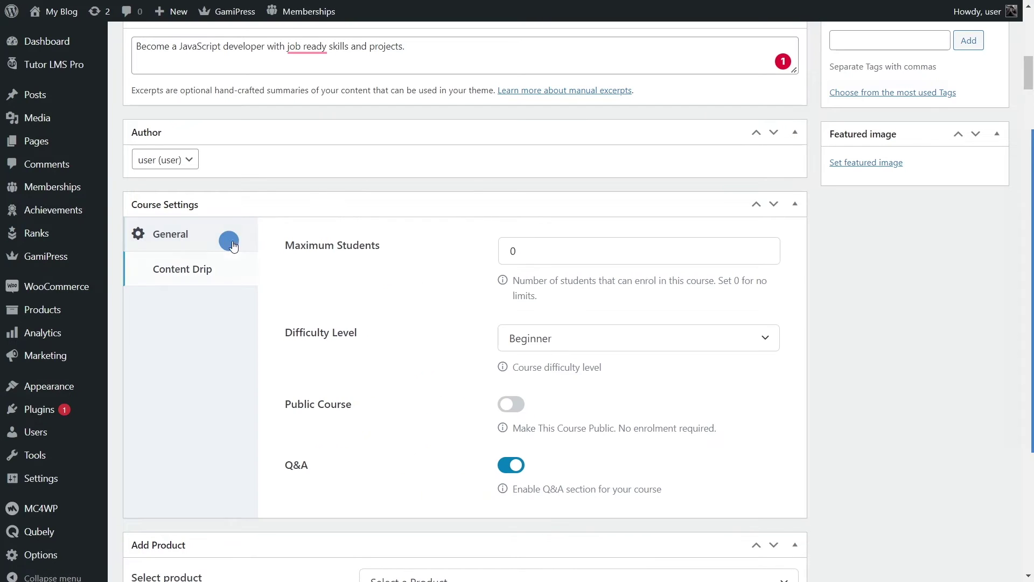
scroll(405, 277, "down", 3)
scroll(404, 277, "down", 3)
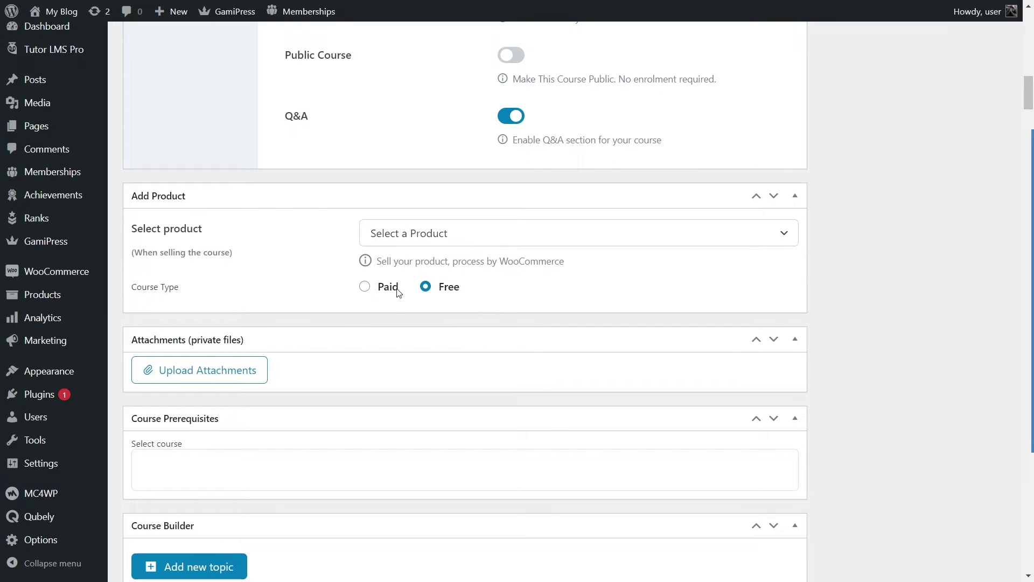
scroll(377, 317, "down", 2)
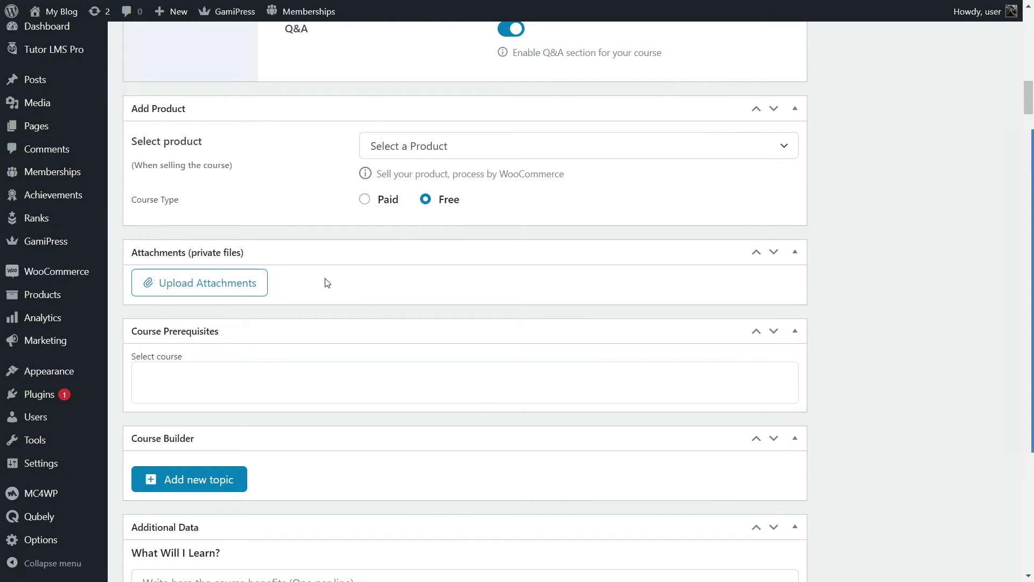
scroll(326, 281, "down", 2)
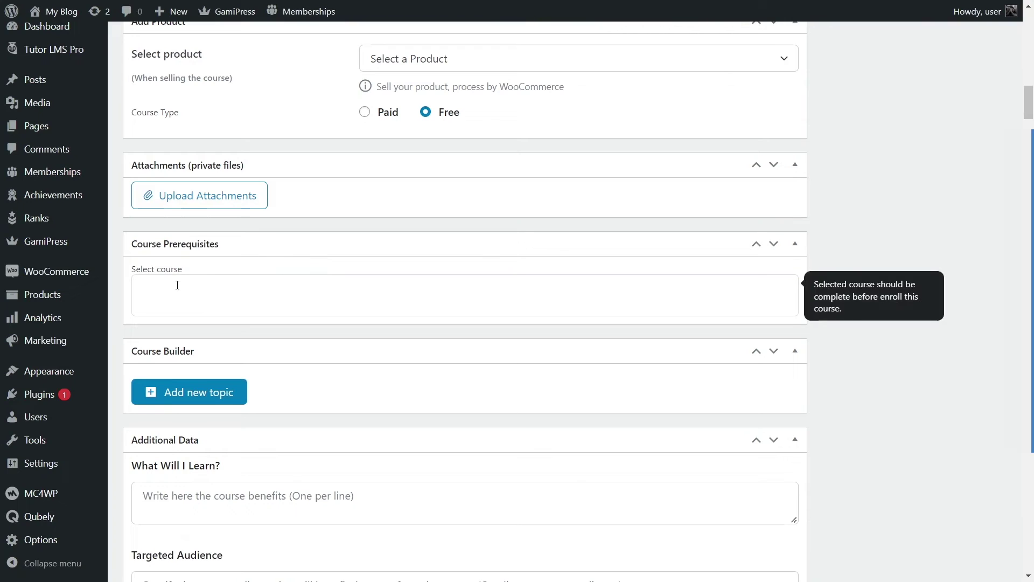
Step: Set Complete Trello Fundamentals and Complete Illustrator CC 2019 MasterClass as course prerequisites
left_click(276, 284)
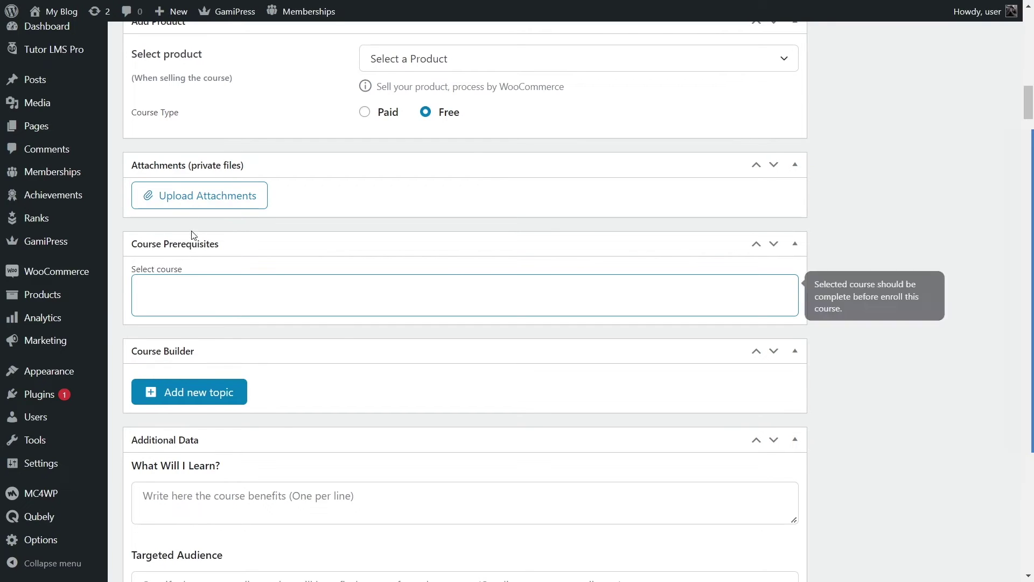
left_click(248, 285)
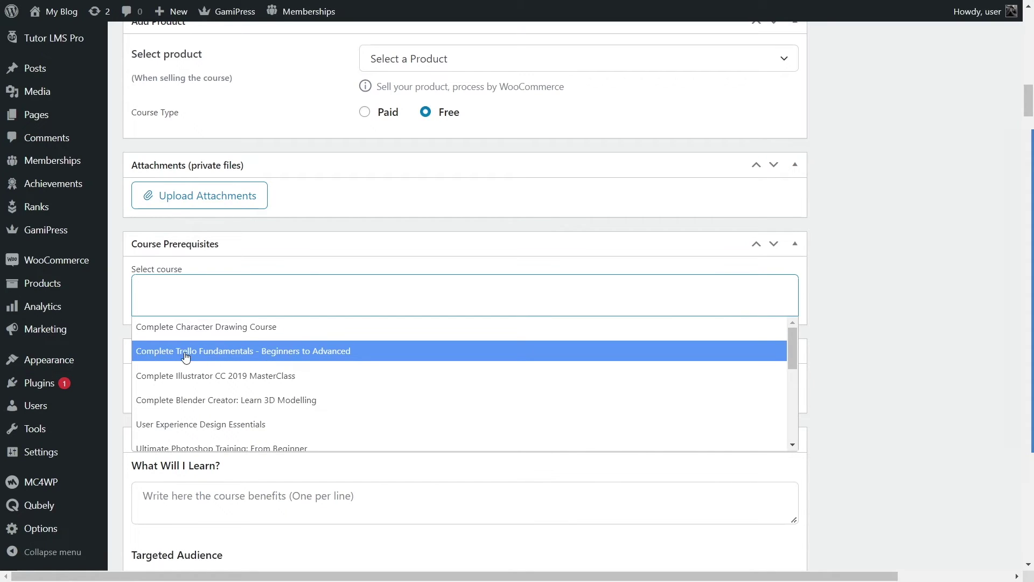
left_click(254, 351)
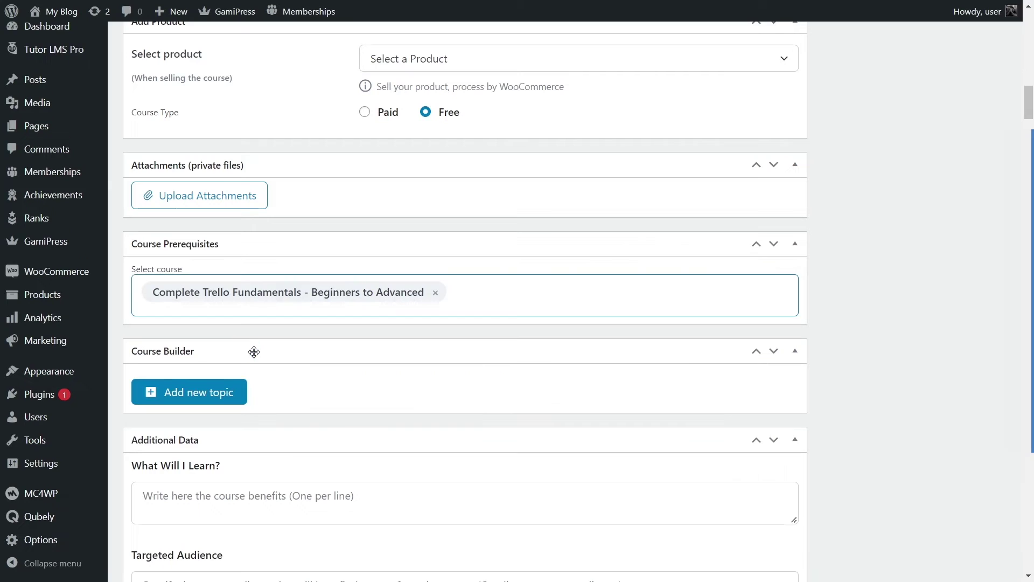
left_click(491, 289)
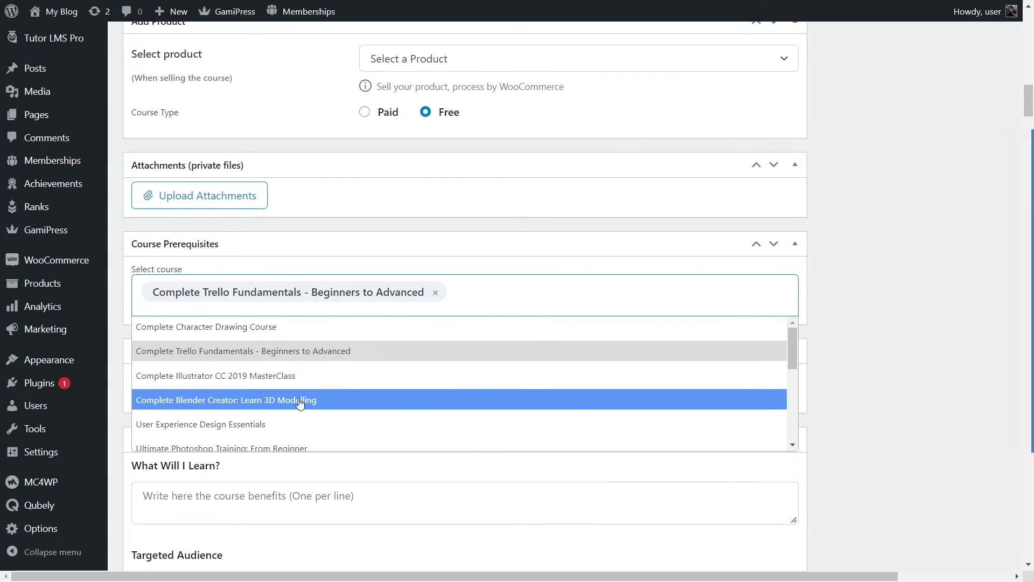
left_click(235, 375)
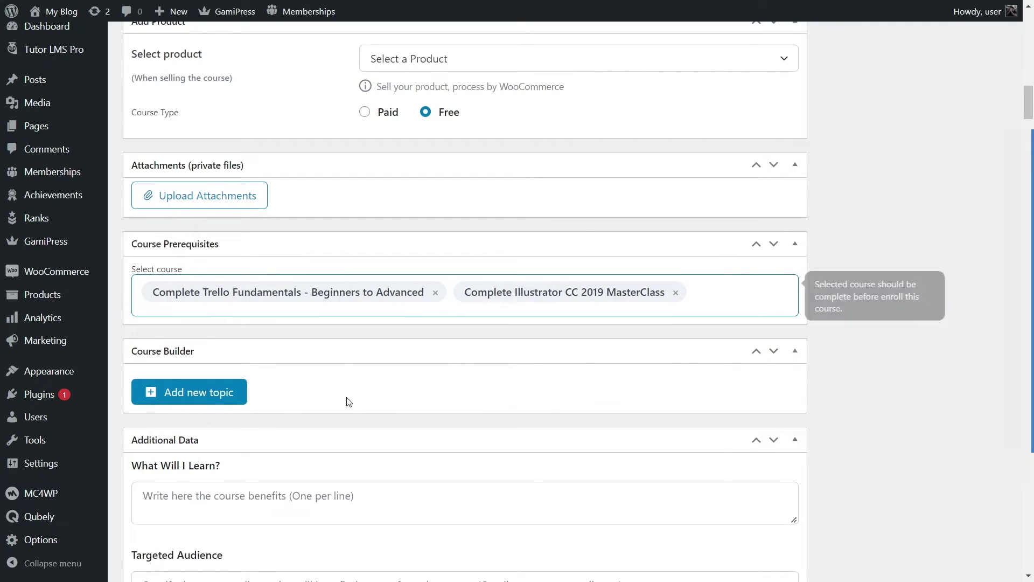
scroll(308, 285, "down", 2)
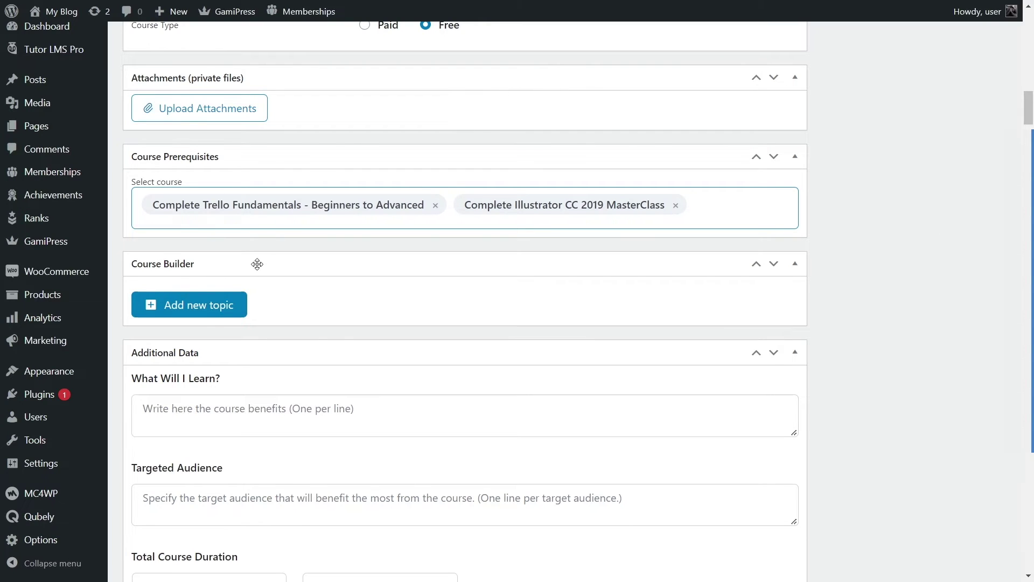
scroll(257, 264, "down", 2)
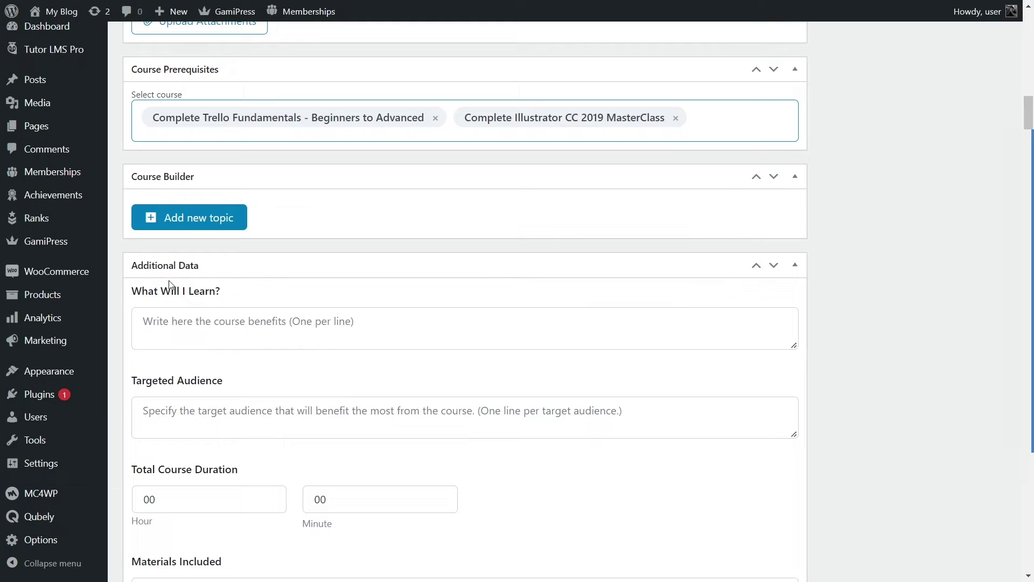
Step: Copy the 'What will I learn' bullet list from the Word course outline
scroll(199, 264, "down", 2)
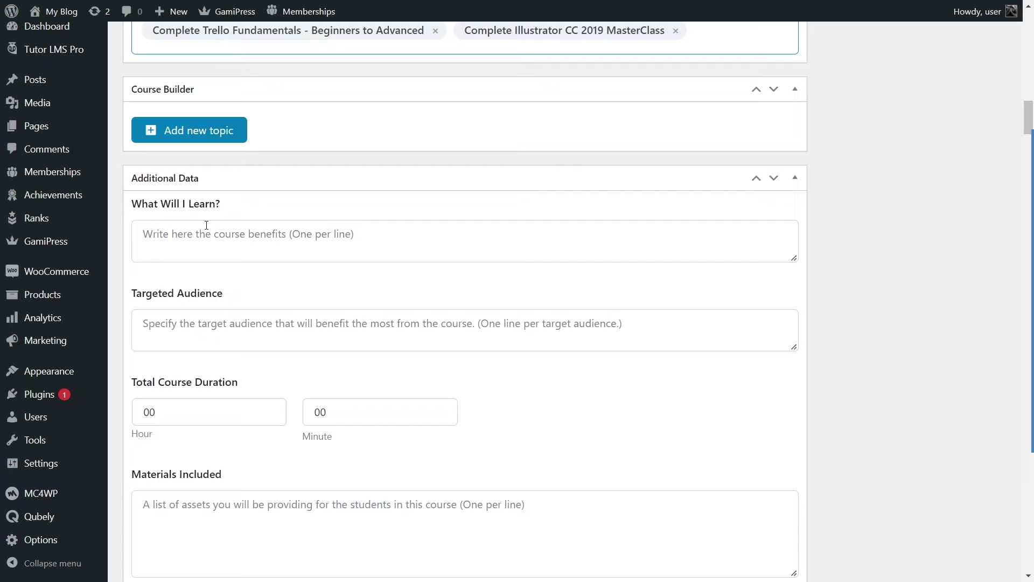
left_click(217, 243)
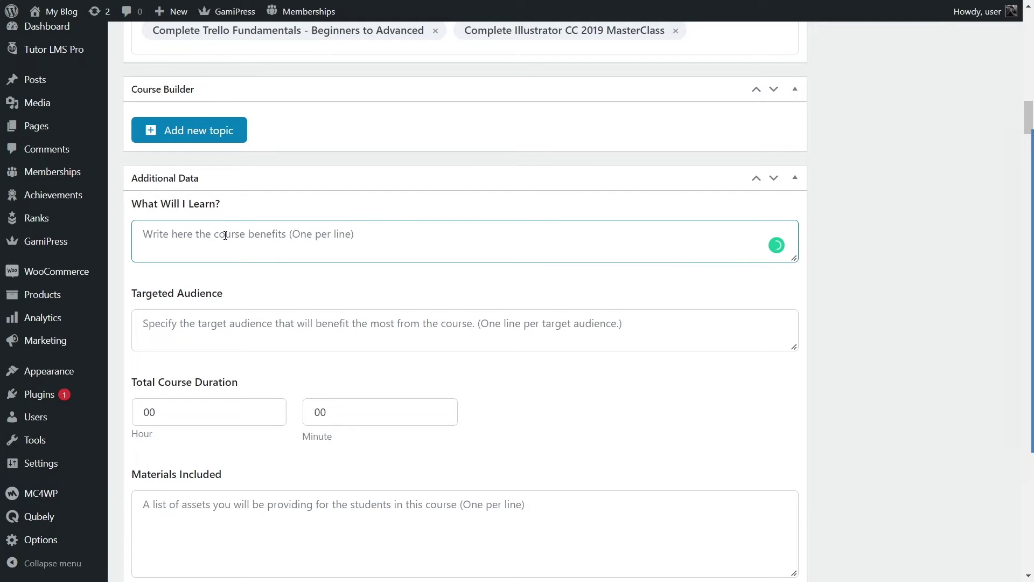
key("alt+Tab")
scroll(508, 391, "down", 4)
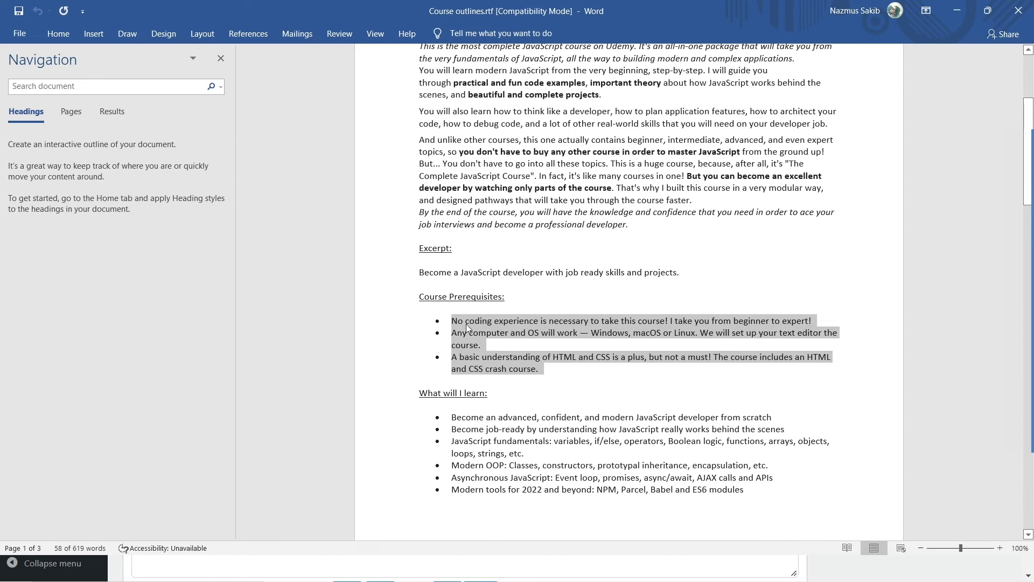
left_click_drag(455, 357, 716, 416)
right_click(617, 414)
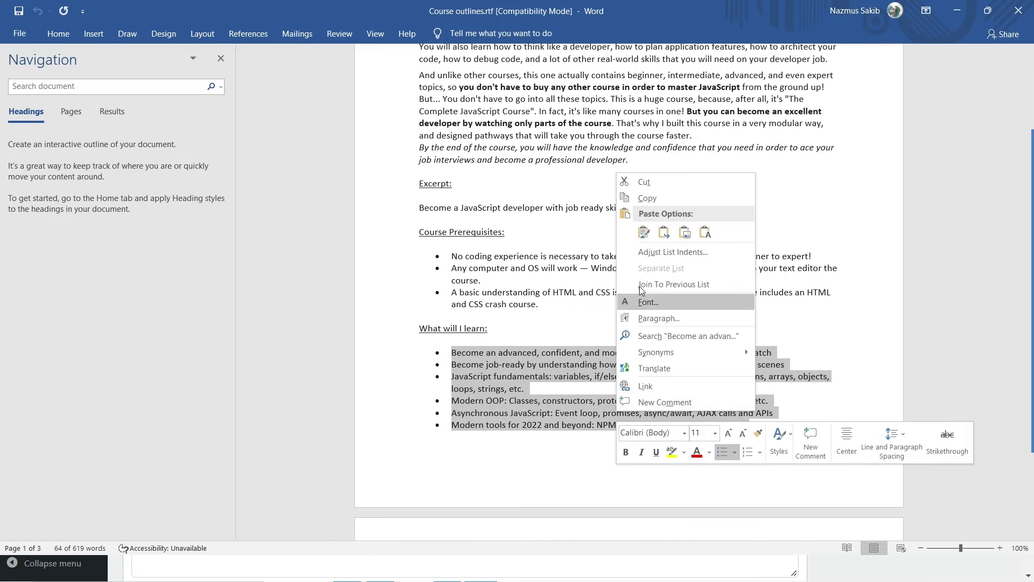
left_click(652, 203)
Step: Paste the bullets into the What Will I Learn? box and remove the trailing empty line
key("alt+Tab")
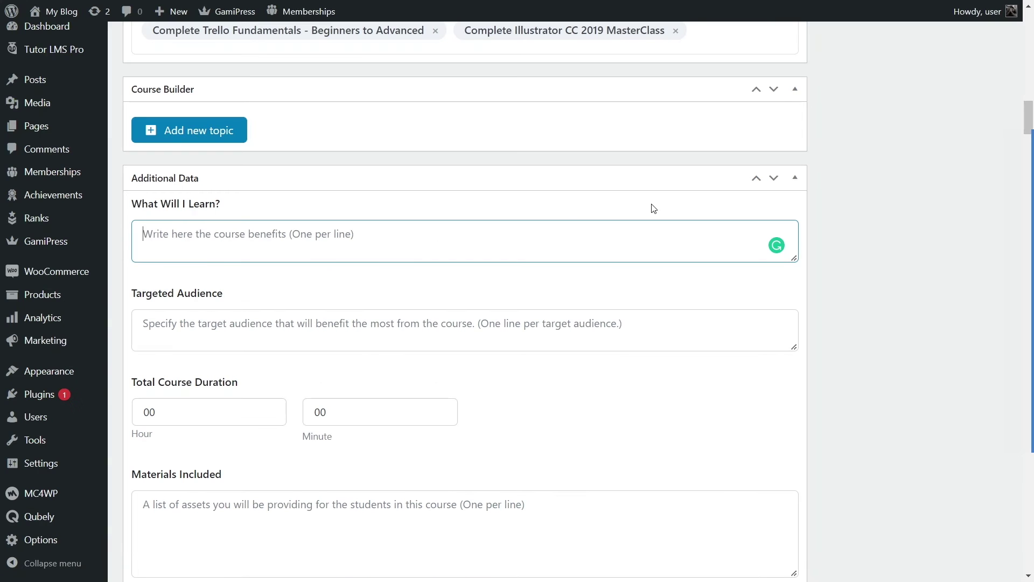
right_click(348, 237)
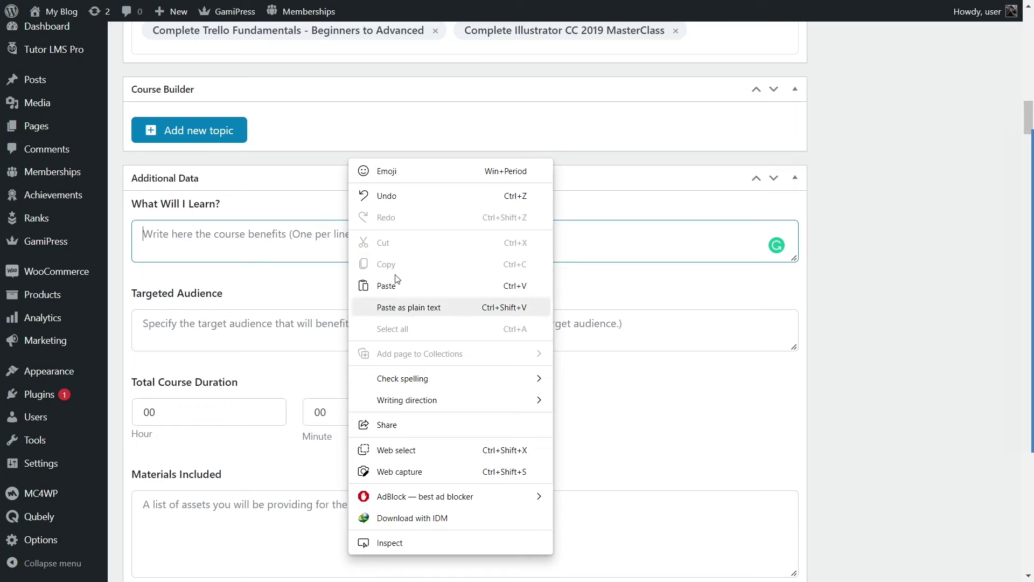
left_click(286, 235)
right_click(287, 235)
left_click(317, 284)
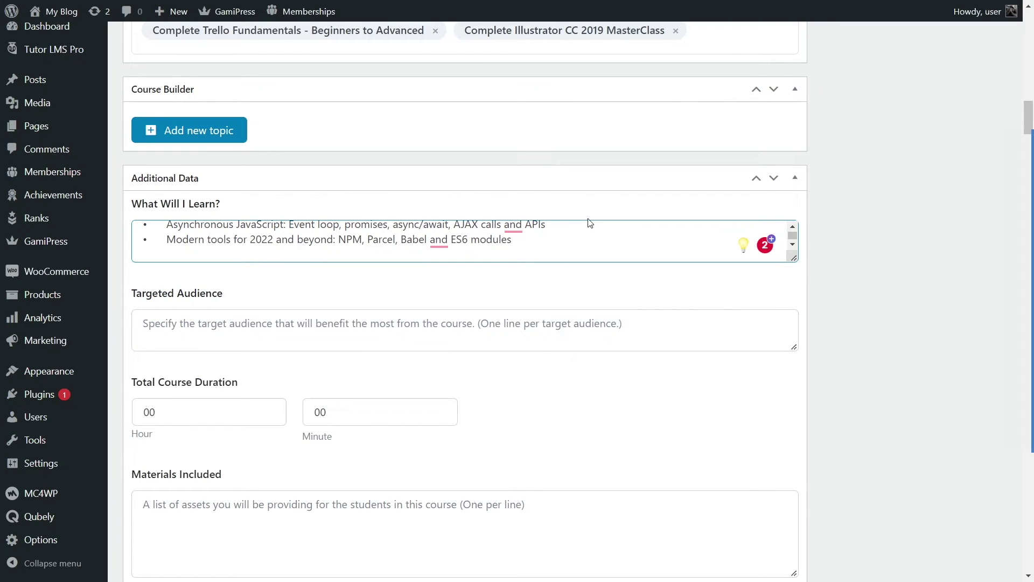
key("BackSpace")
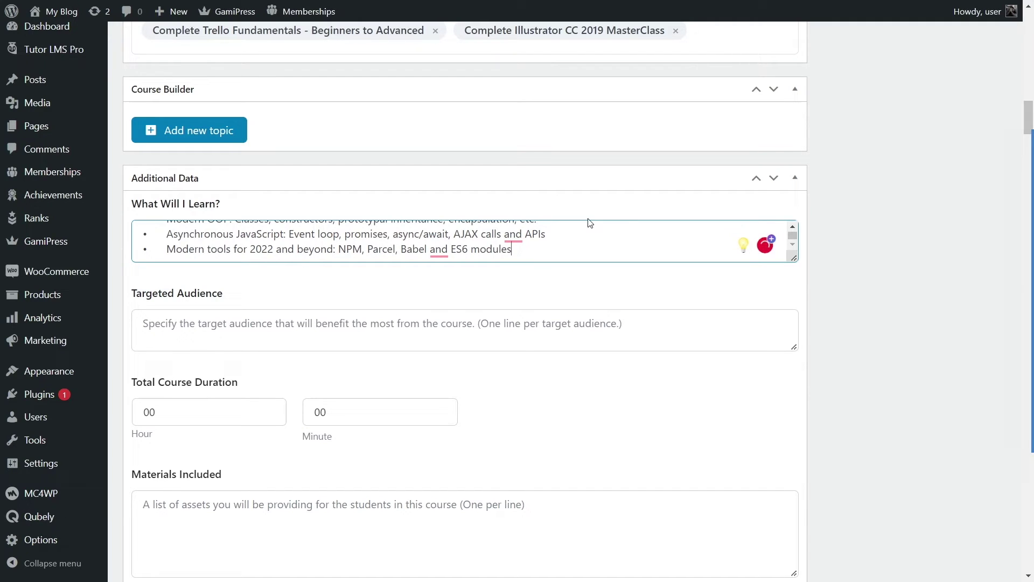
mouse_move(511, 237)
scroll(538, 254, "up", 5)
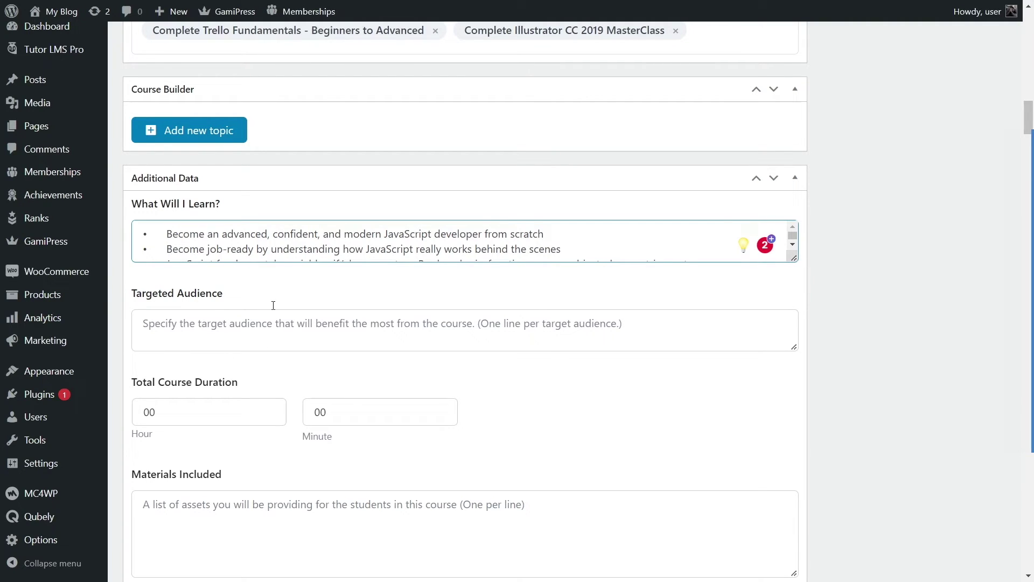
Step: Copy the four Target audience bullets from the Word outline and paste them into Targeted Audience
key("alt+Tab")
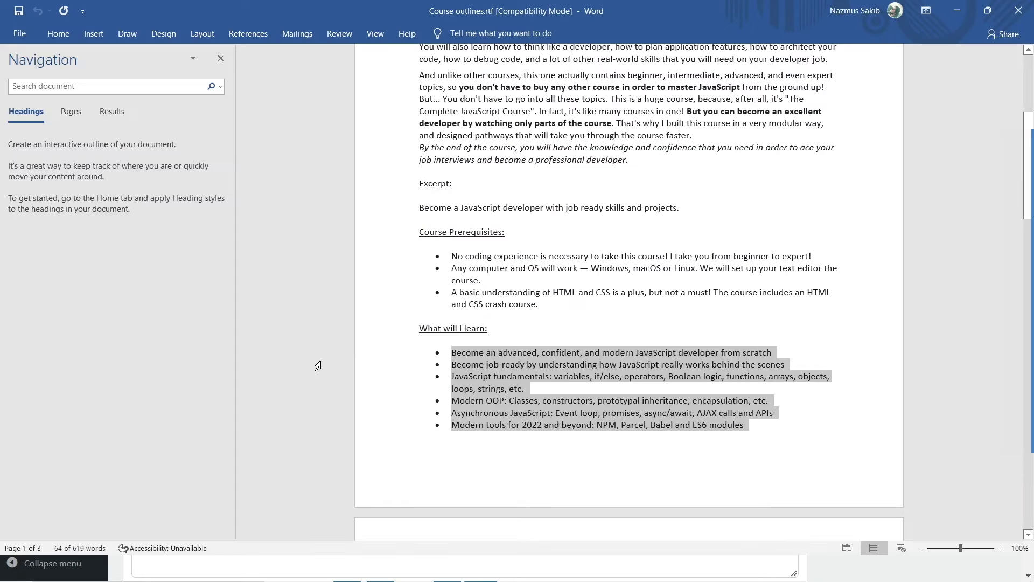
scroll(520, 325, "down", 8)
scroll(521, 324, "down", 3)
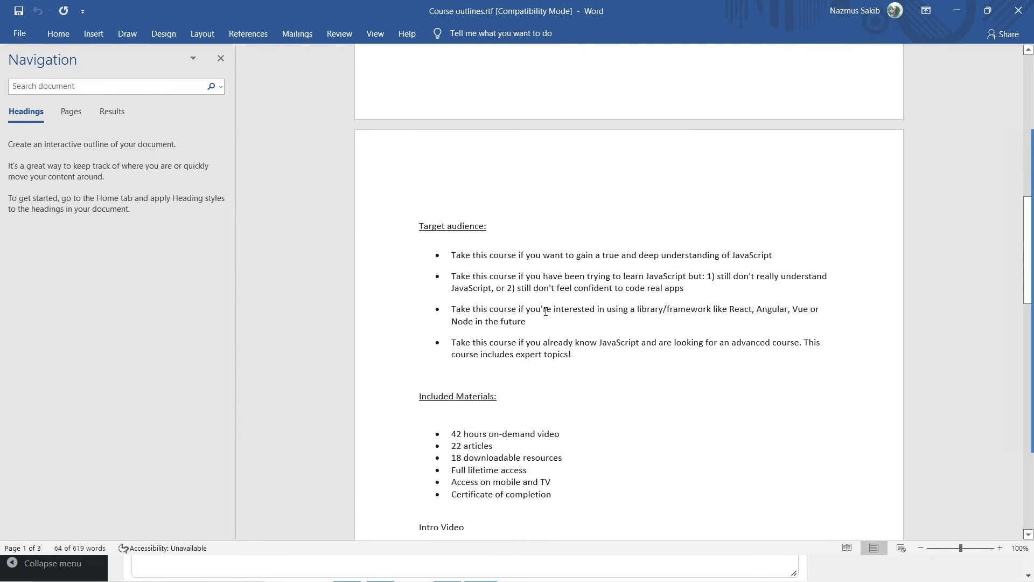
left_click_drag(588, 363, 408, 263)
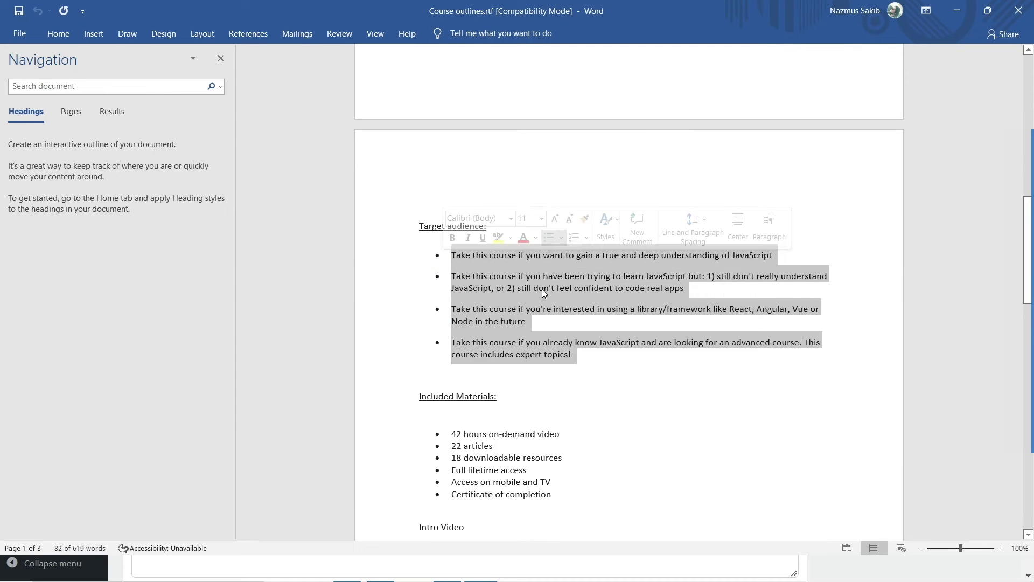
right_click(558, 286)
left_click(579, 315)
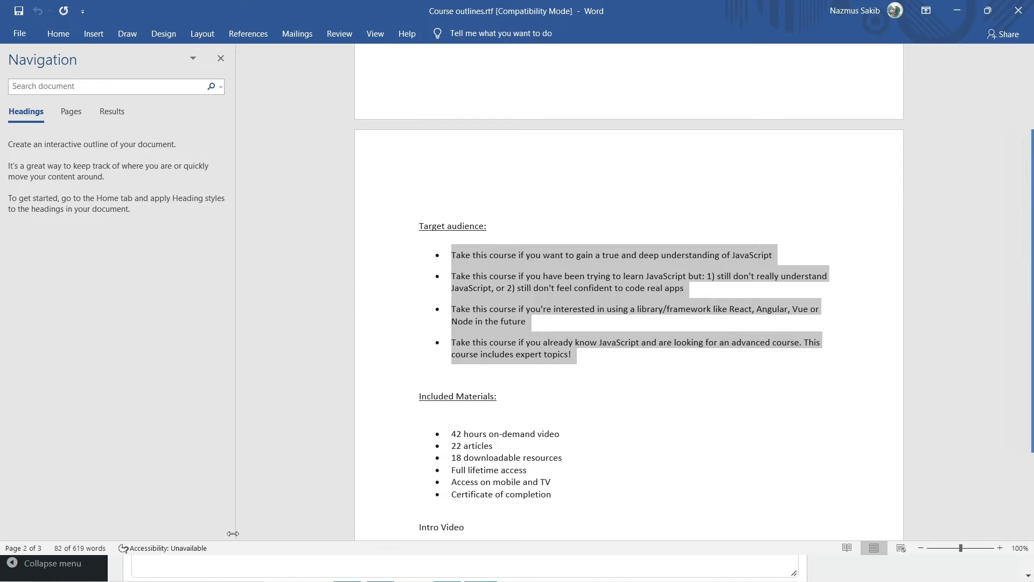
key("alt+Tab")
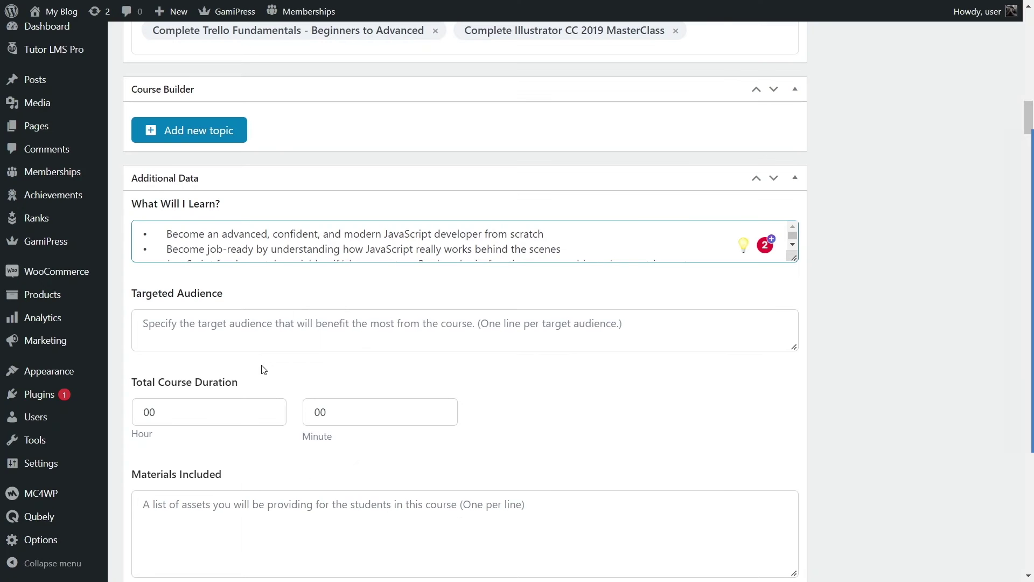
right_click(280, 331)
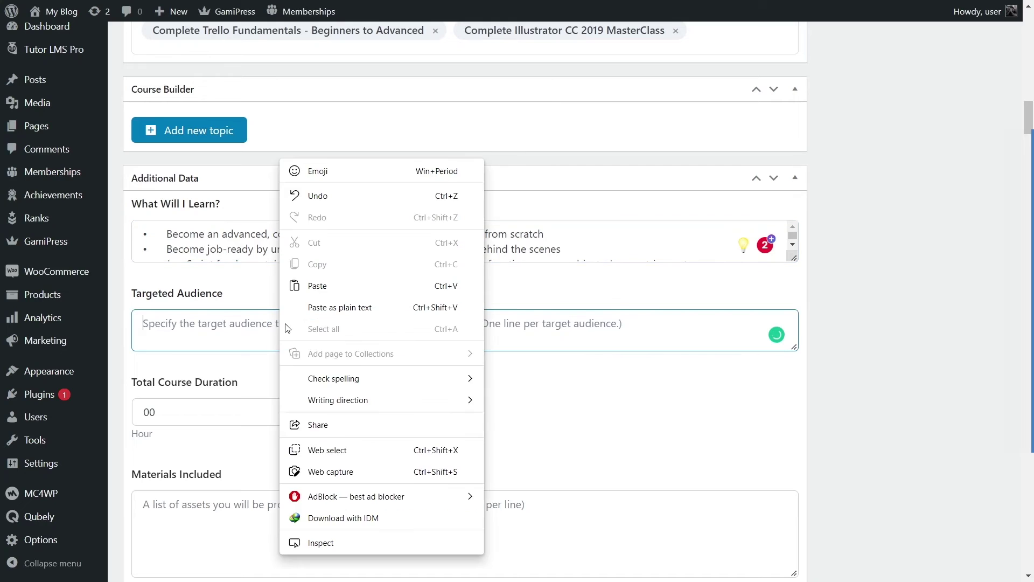
left_click(315, 290)
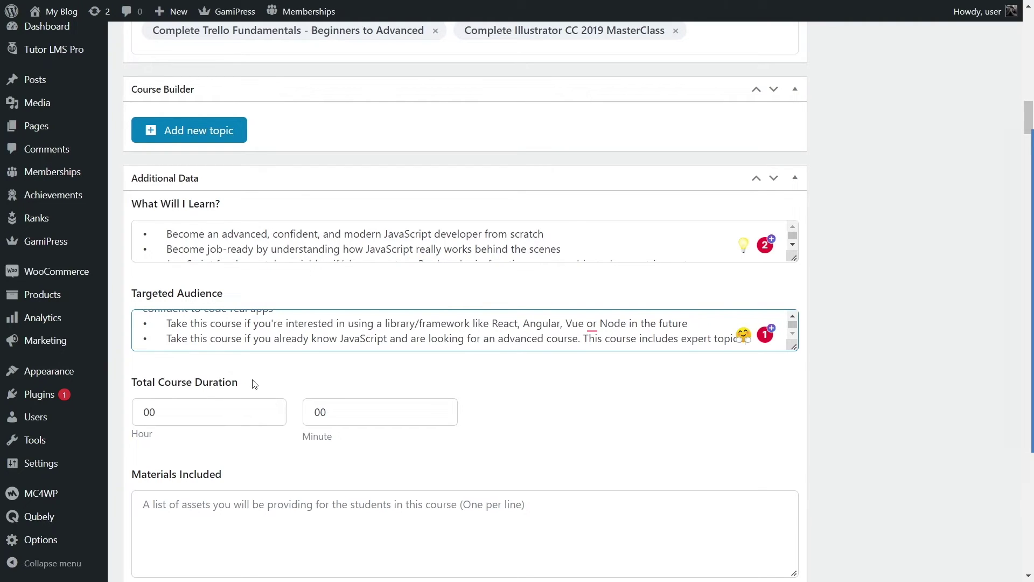
Step: Set Total Course Duration to 40 hours and 5 minutes
left_click(152, 406)
left_click_drag(143, 408, 147, 412)
type("4")
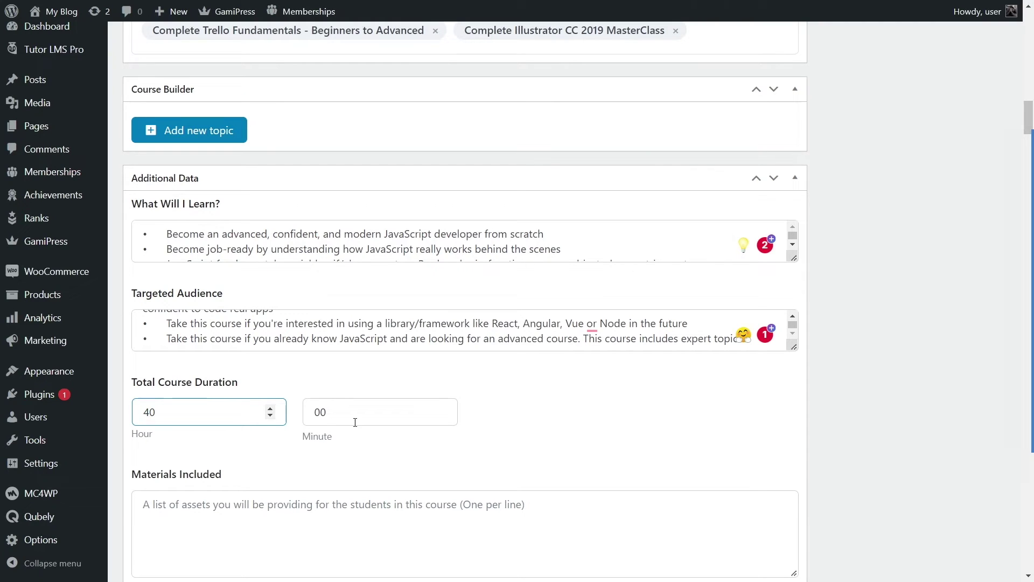
left_click(443, 408)
left_click(443, 408)
left_click(443, 408)
left_click(443, 408)
left_click(443, 408)
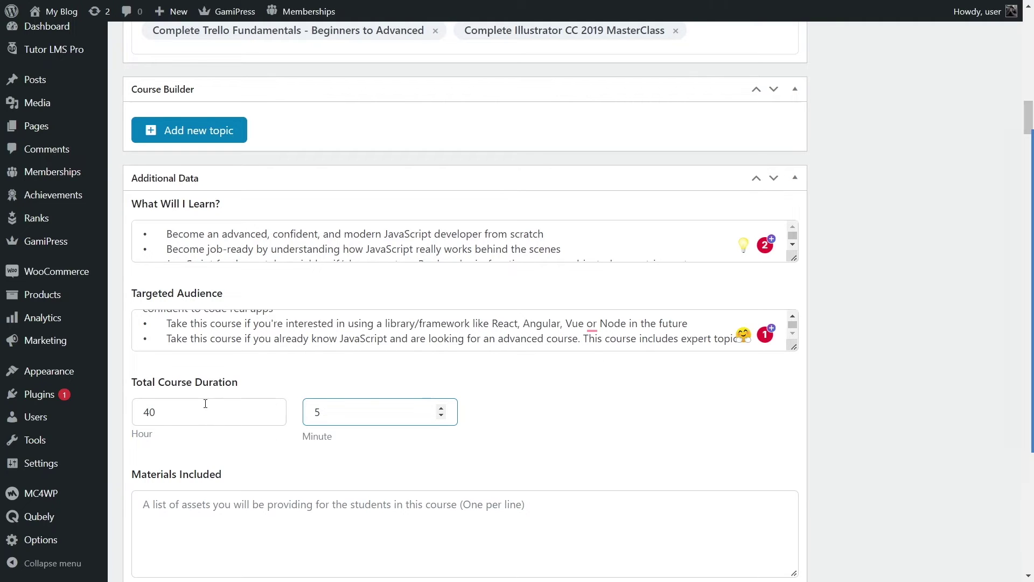
scroll(202, 408, "down", 3)
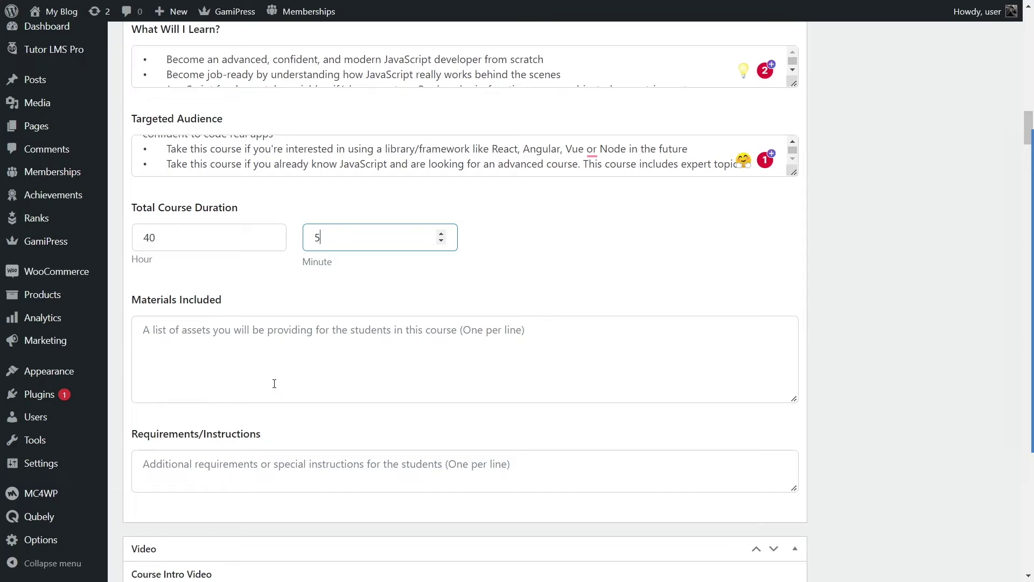
Step: Copy the Included Materials bullet list from the Word course outline
key("alt+Tab")
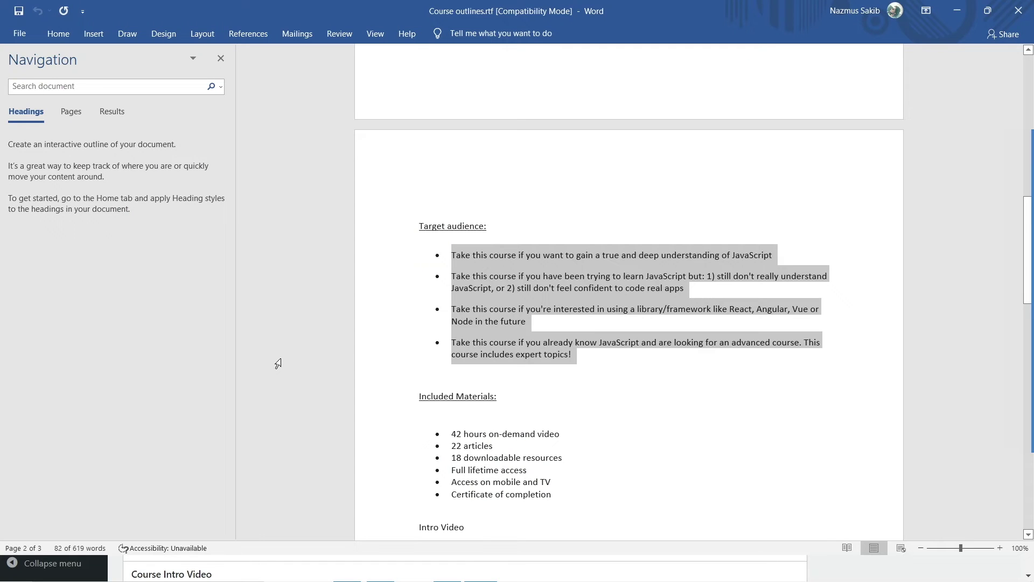
left_click_drag(562, 430, 450, 369)
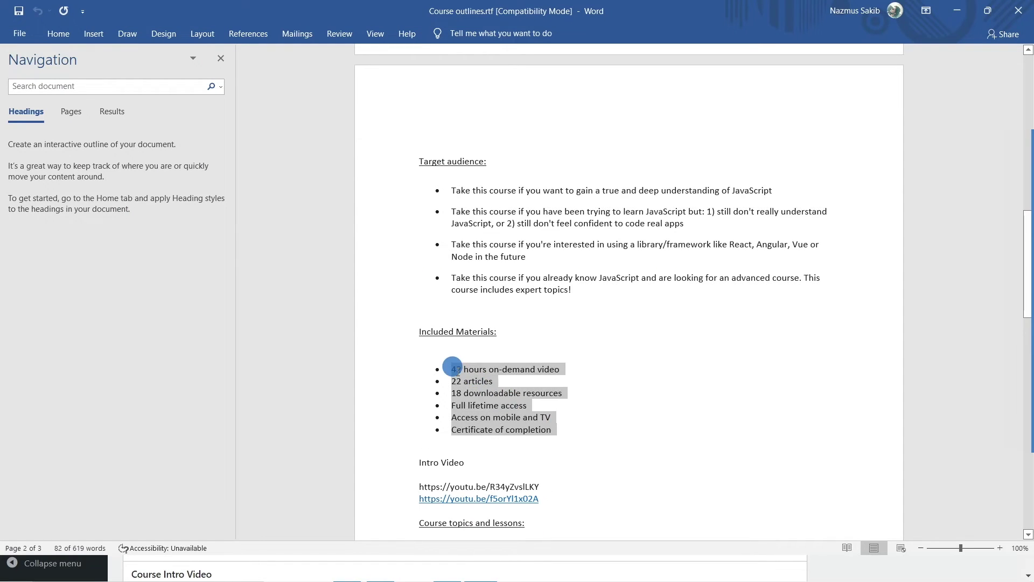
right_click(484, 360)
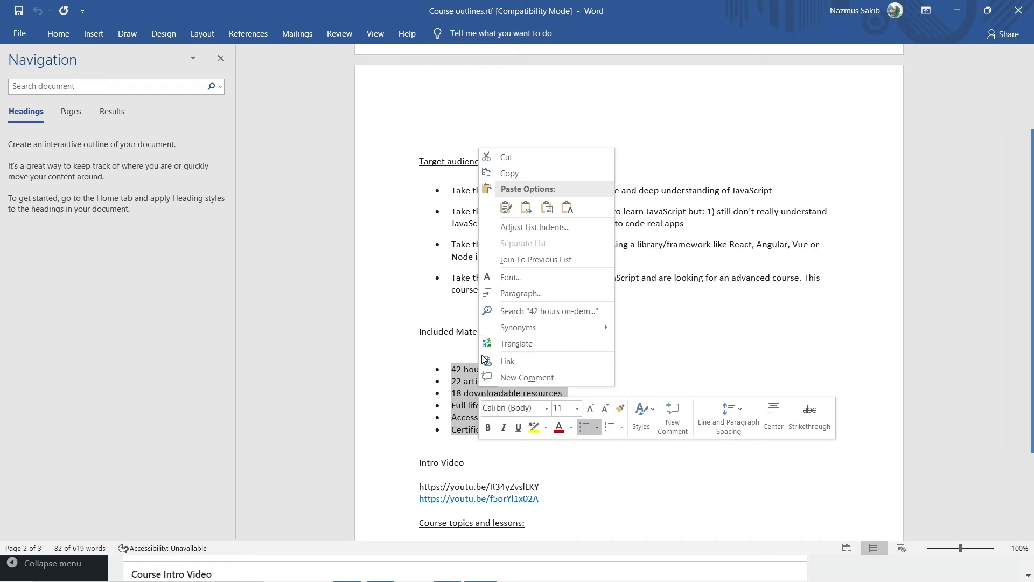
left_click(512, 173)
key("alt+Tab")
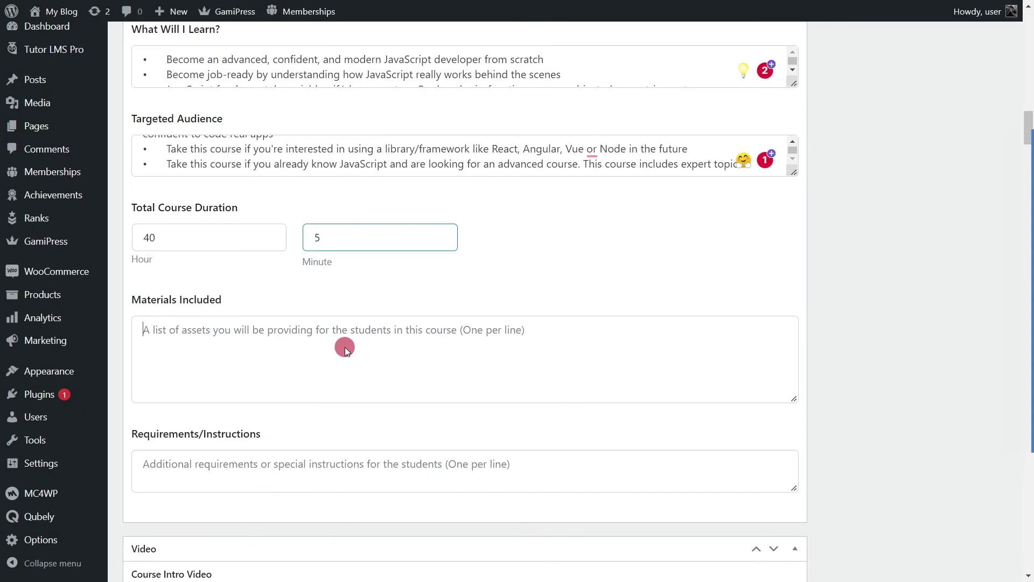
Step: Paste the materials list into Materials Included and change the duration hours to 42
right_click(345, 347)
left_click(382, 286)
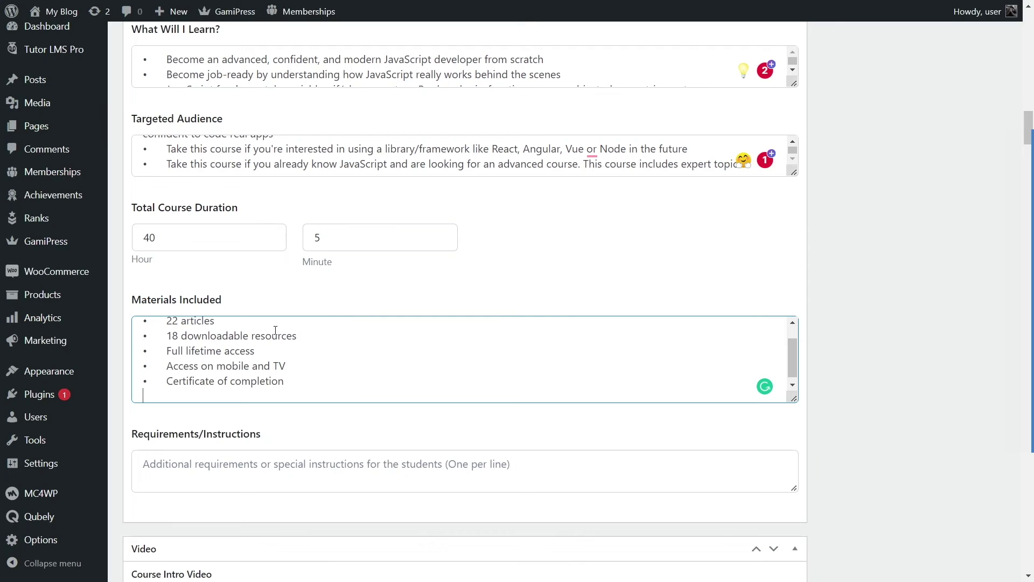
scroll(377, 371, "up", 1)
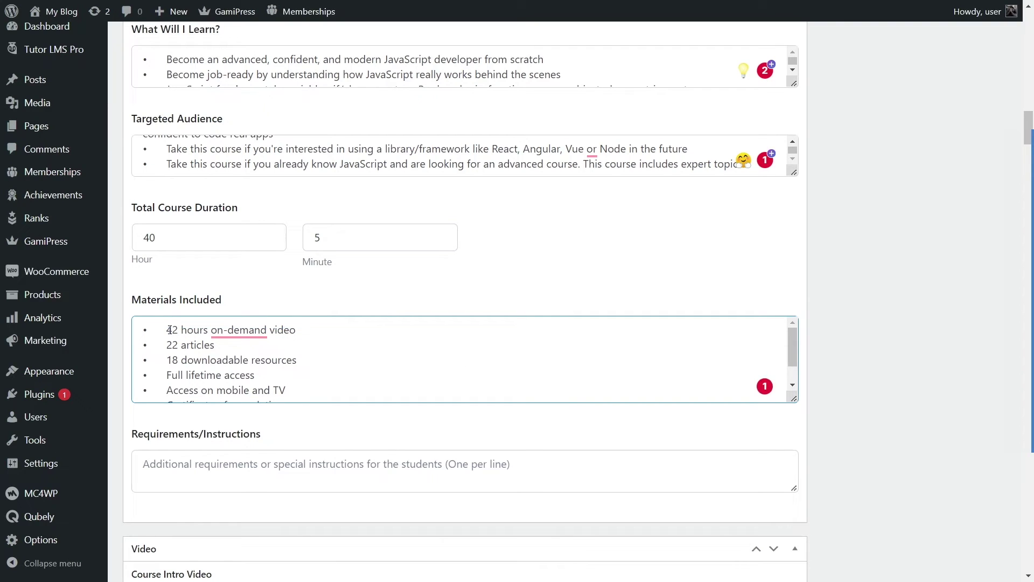
mouse_move(247, 332)
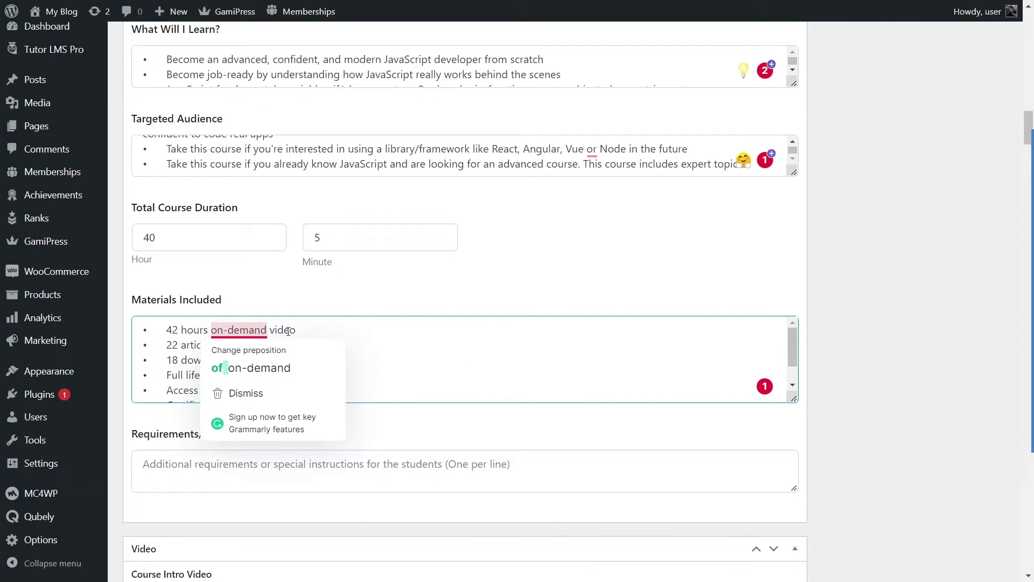
double_click(151, 237)
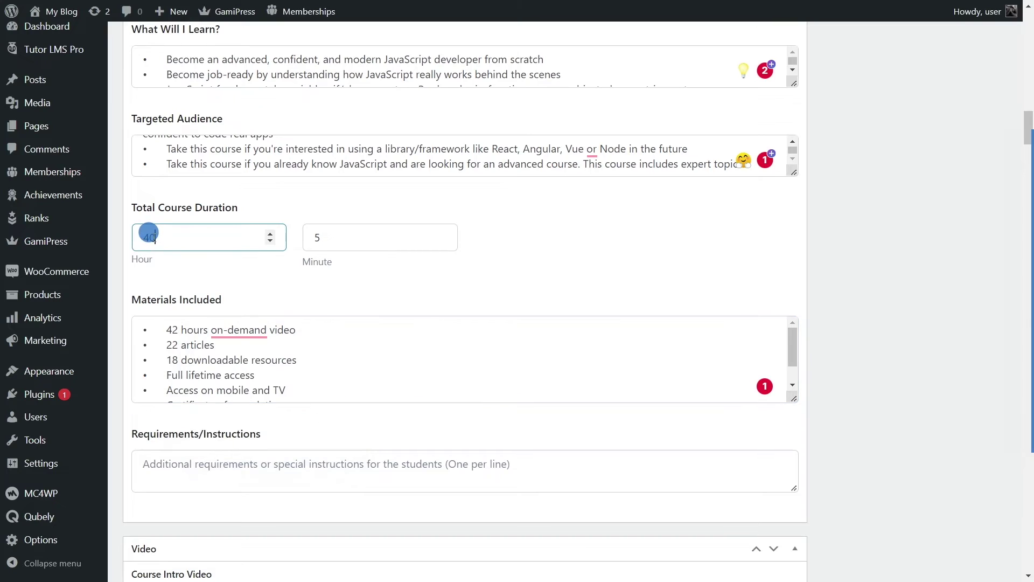
type("42")
Step: Move down to the Requirements/Instructions field and place the cursor in it
scroll(257, 374, "down", 1)
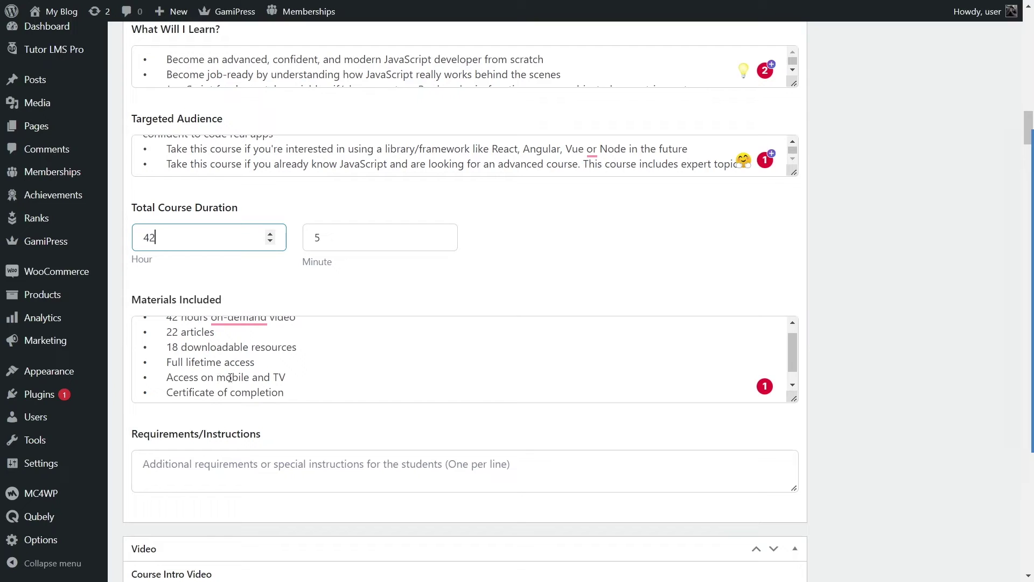
scroll(221, 390, "down", 1)
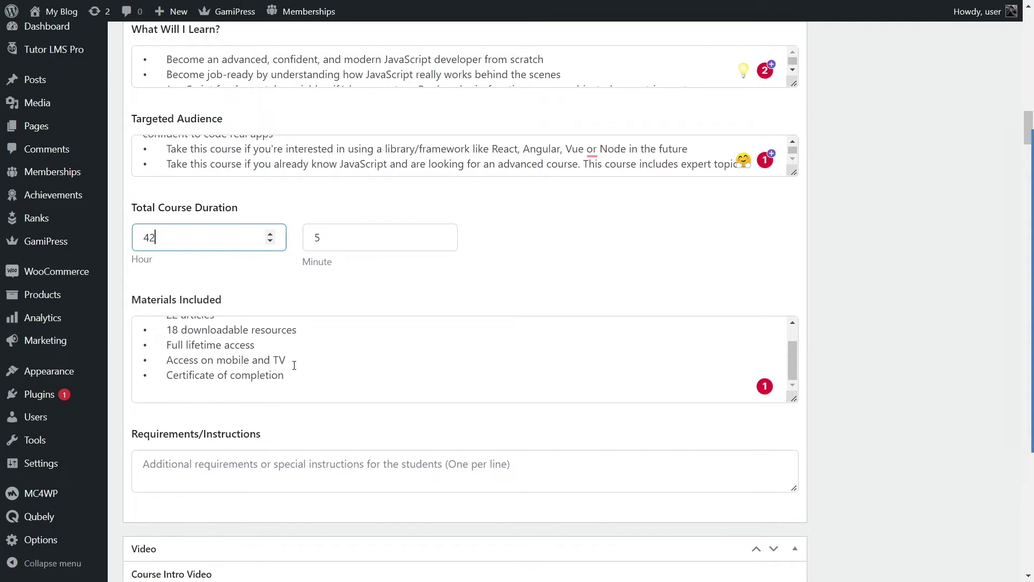
scroll(294, 365, "down", 3)
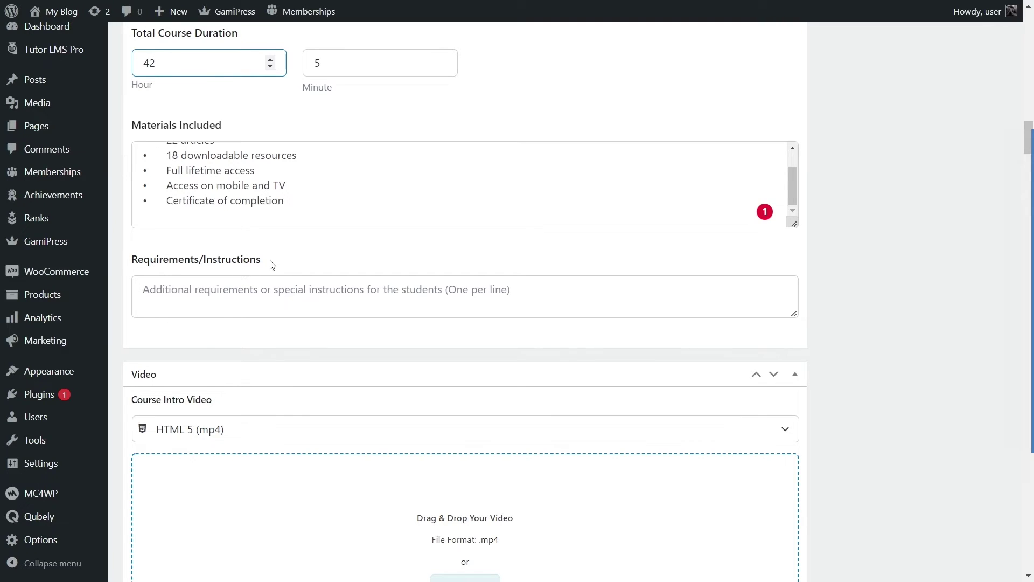
left_click(217, 296)
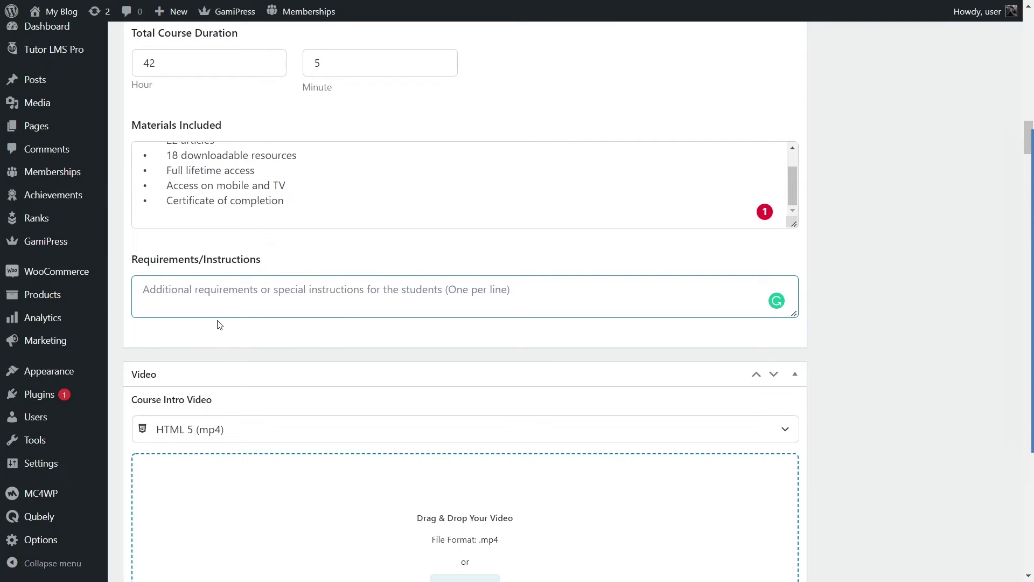
Step: Copy the three Course Prerequisites bullets from the Word outline and return to the course editor
key("alt+Tab")
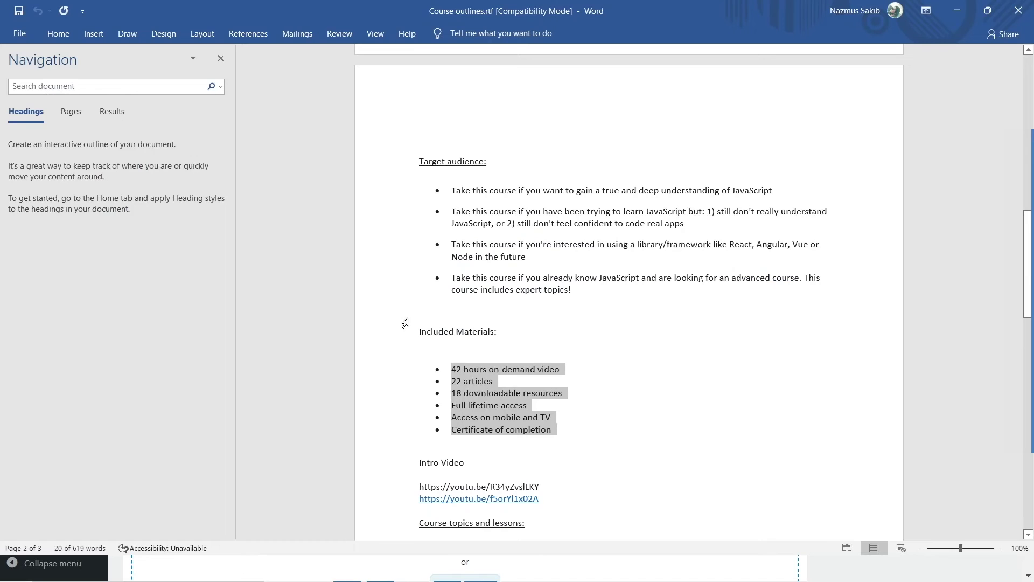
scroll(539, 299, "up", 8)
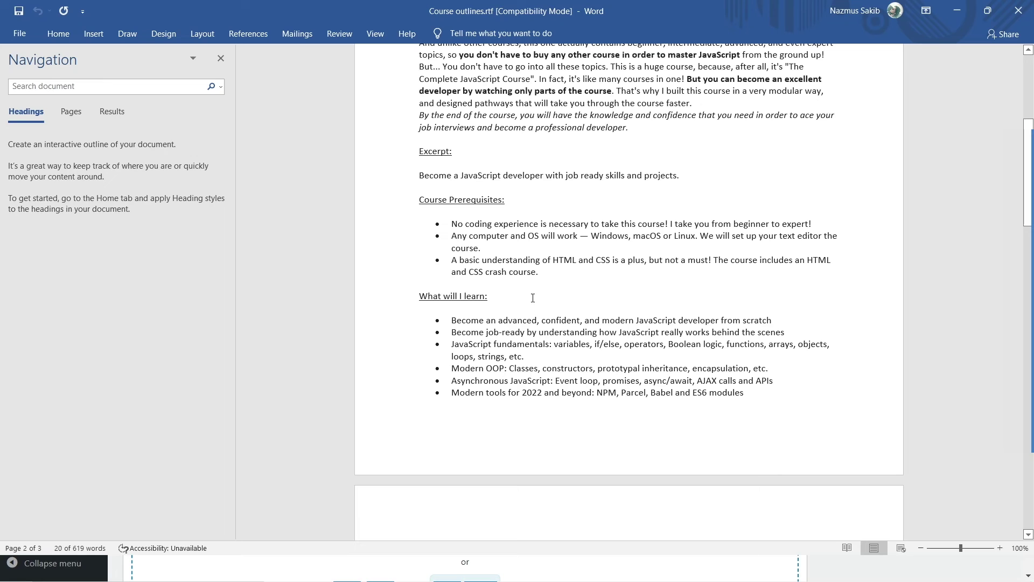
left_click_drag(548, 272, 453, 223)
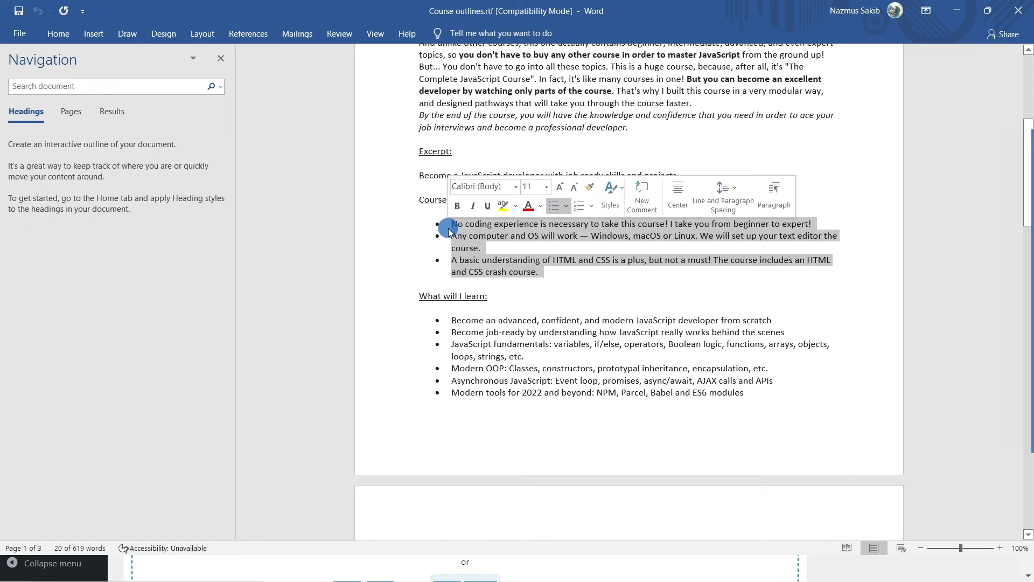
right_click(467, 230)
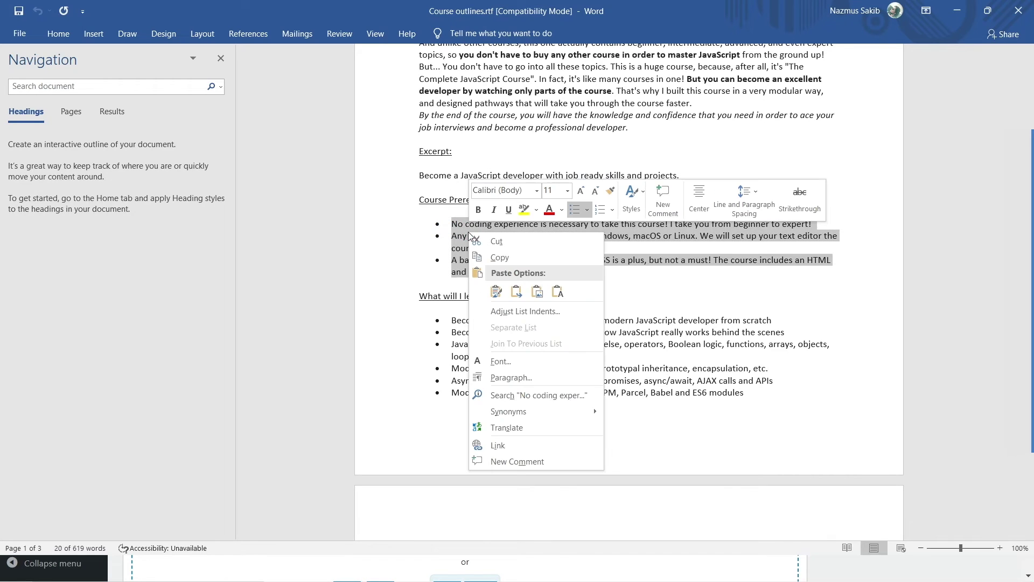
left_click(505, 255)
key("alt+Tab")
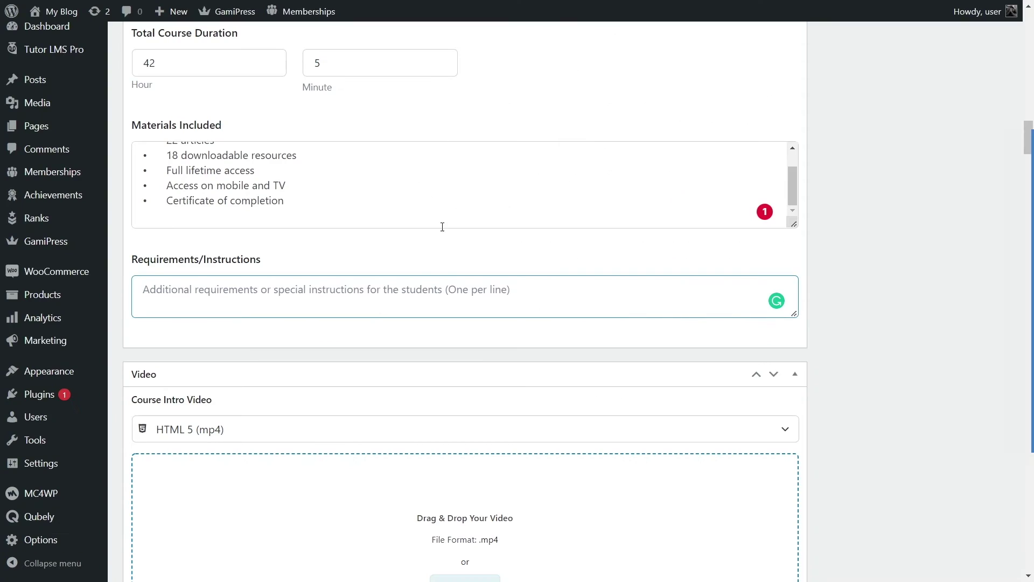
Step: Paste the three prerequisite bullets, starting 'No coding experience is necessary...', into Requirements/Instructions
right_click(423, 282)
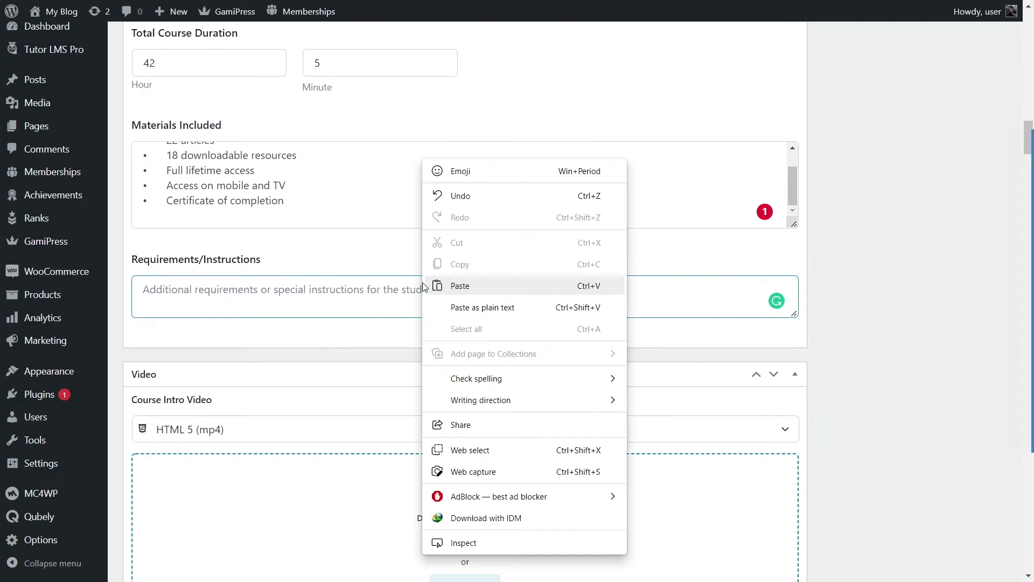
left_click(469, 290)
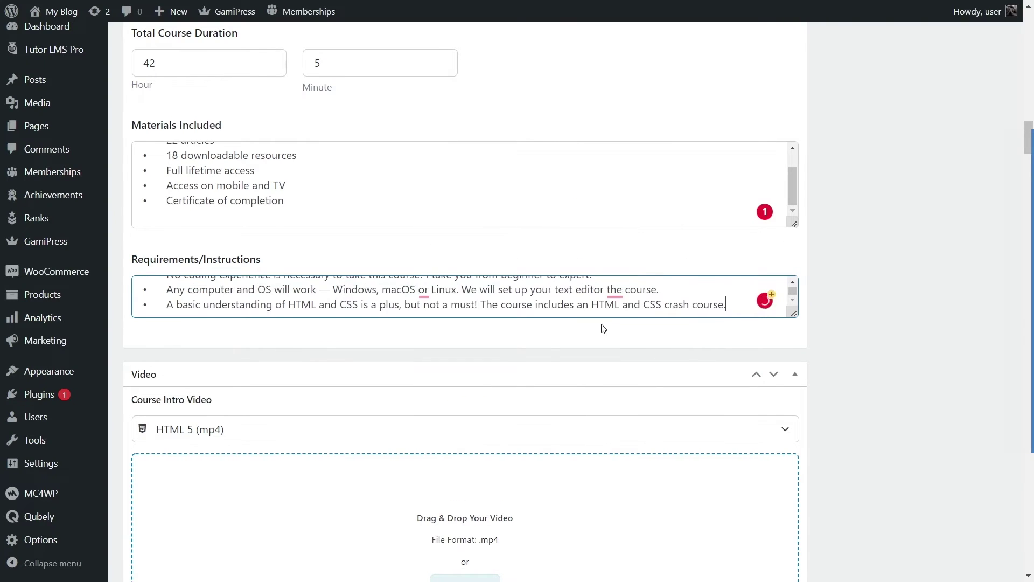
scroll(604, 328, "down", 3)
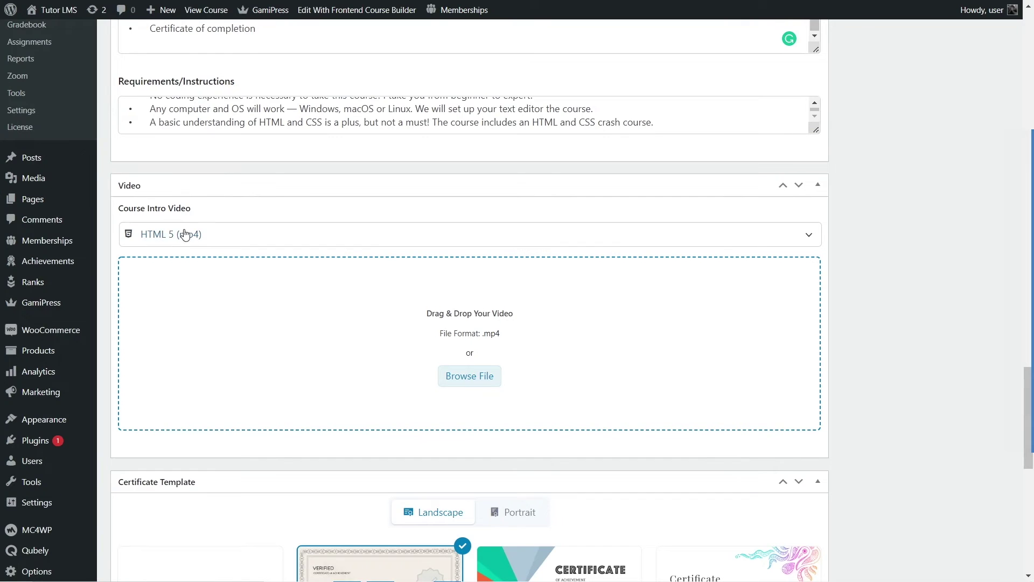
scroll(124, 110, "up", 5)
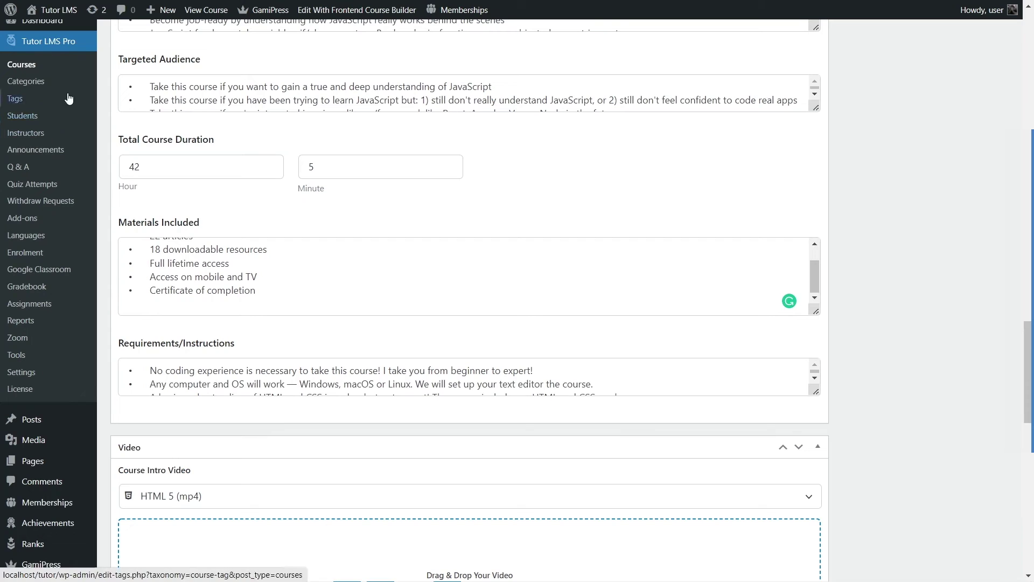
Step: In Tutor LMS Course settings, keep HTML 5 (mp4), Youtube and Vimeo as video sources and save
left_click(22, 376)
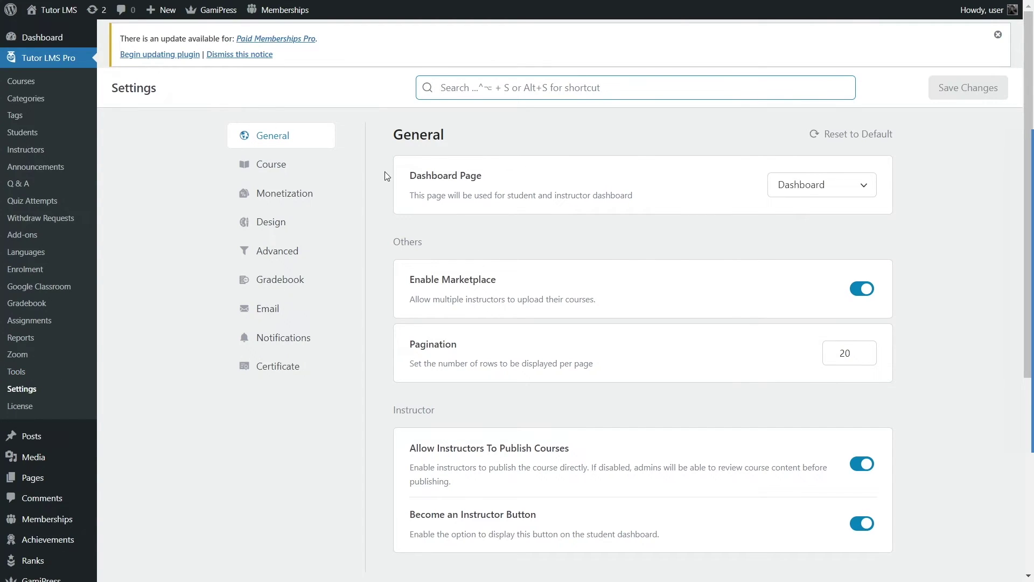
left_click(256, 165)
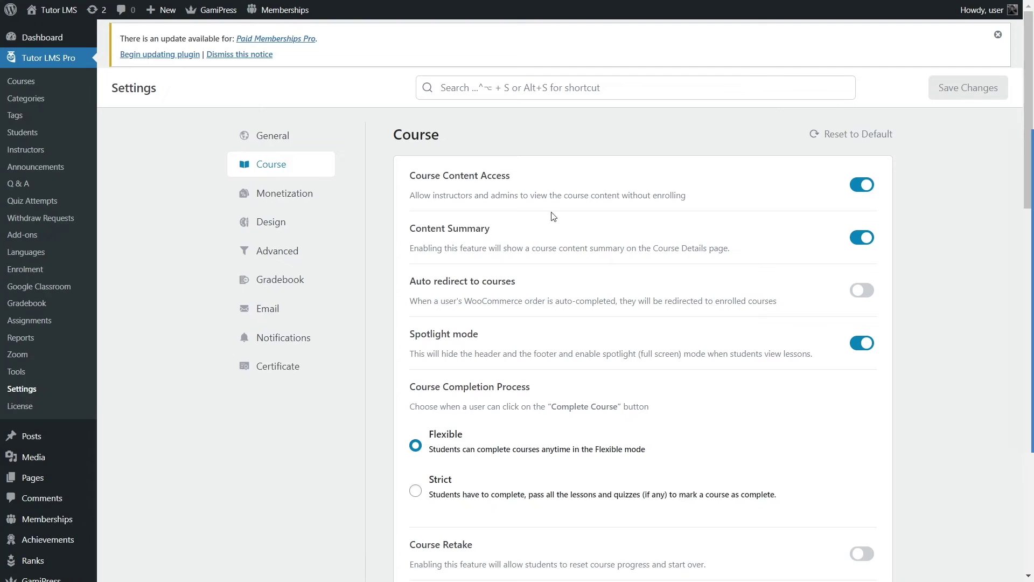
scroll(837, 272, "down", 20)
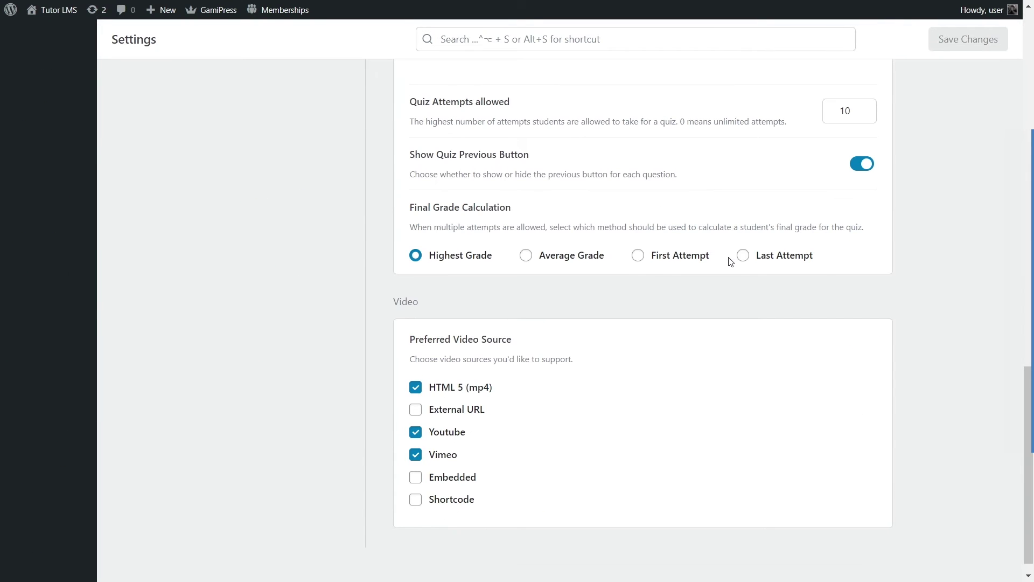
scroll(730, 261, "down", 1)
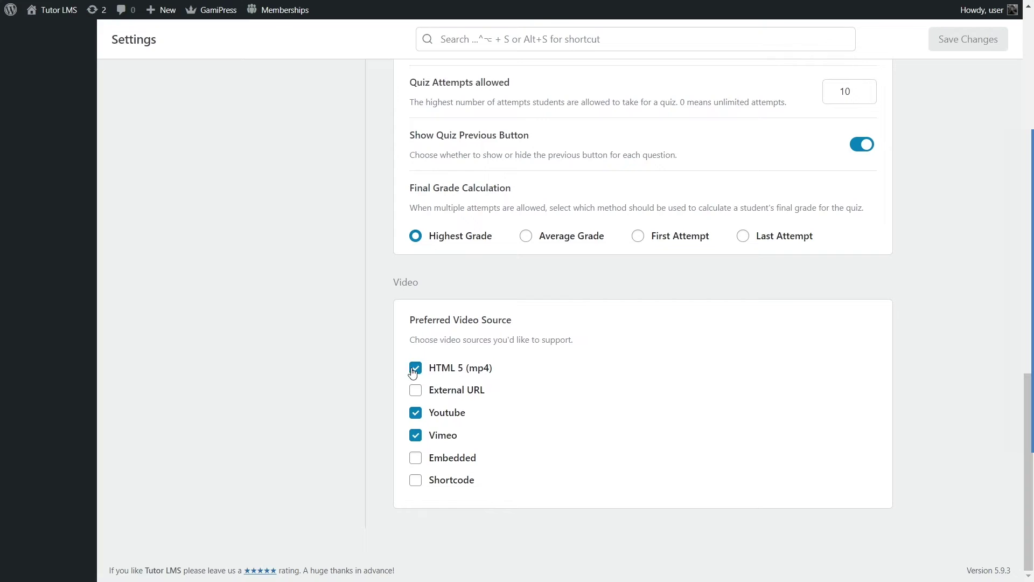
left_click(436, 393)
left_click(437, 395)
left_click(417, 420)
left_click(417, 419)
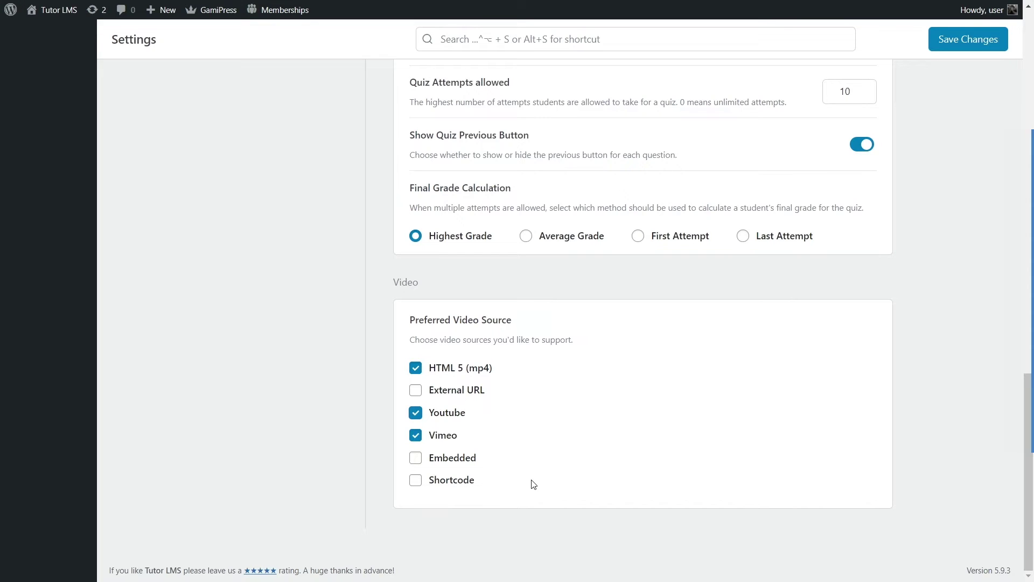
left_click(959, 41)
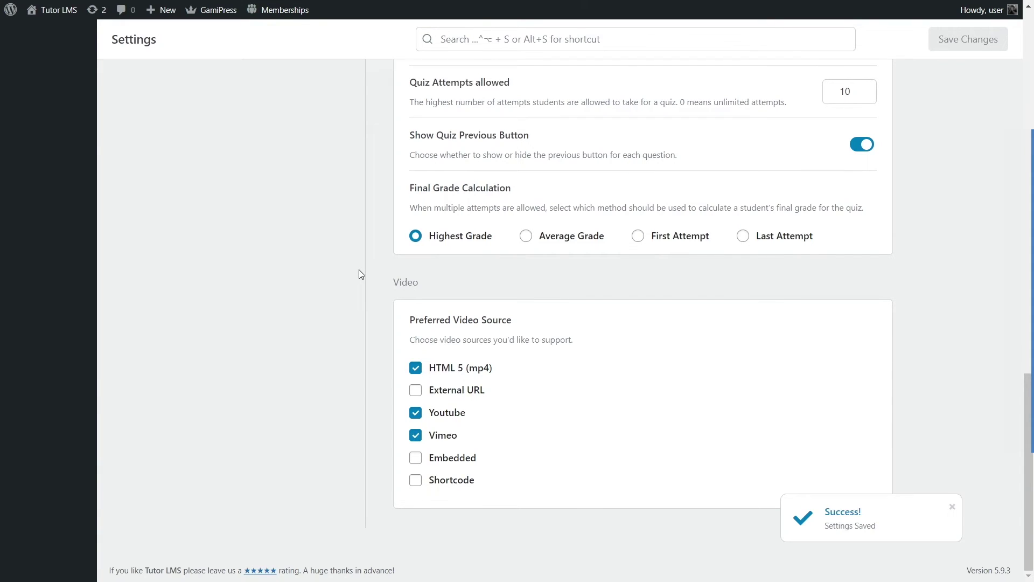
scroll(360, 272, "up", 15)
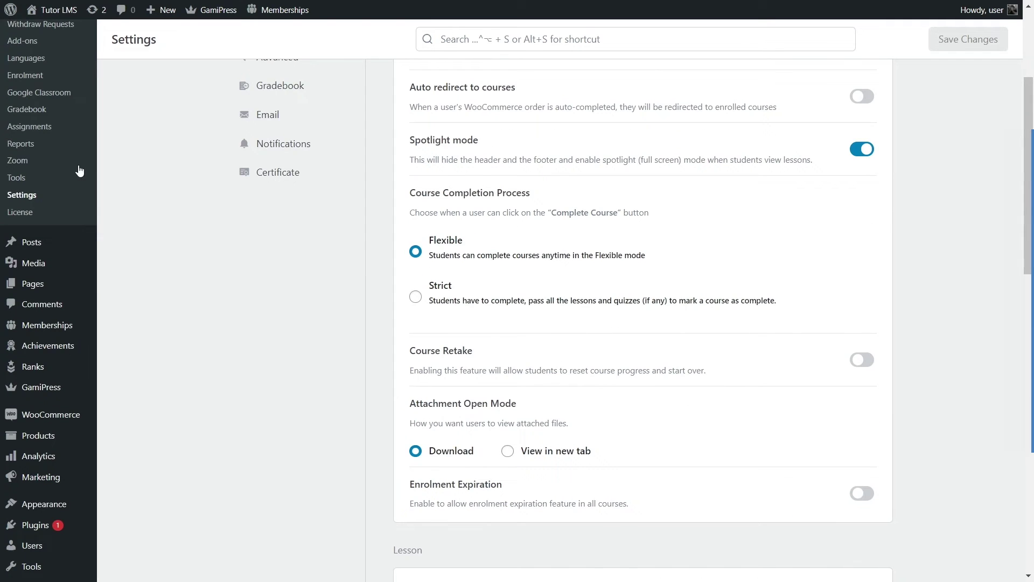
scroll(131, 217, "up", 4)
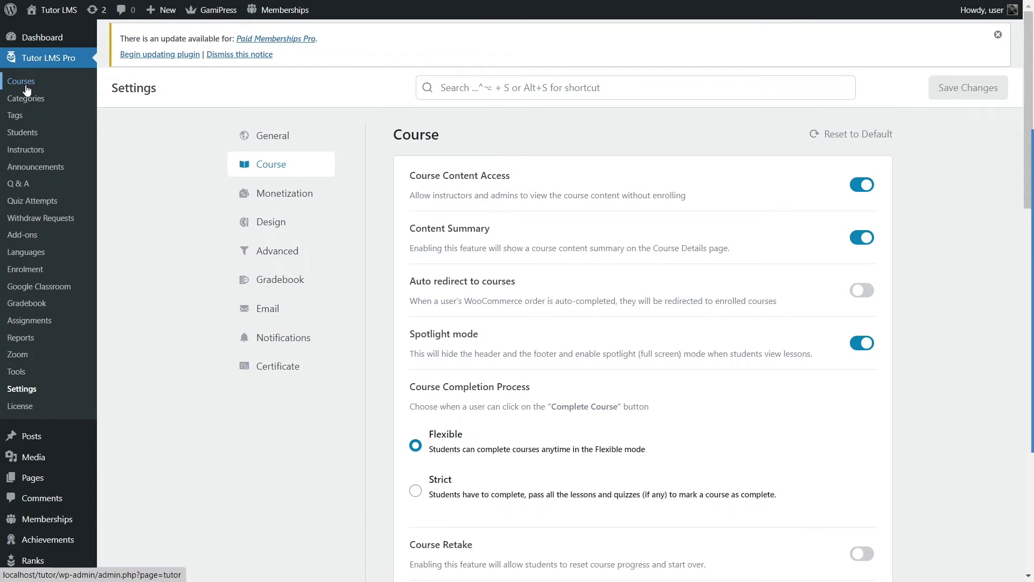
left_click(27, 85)
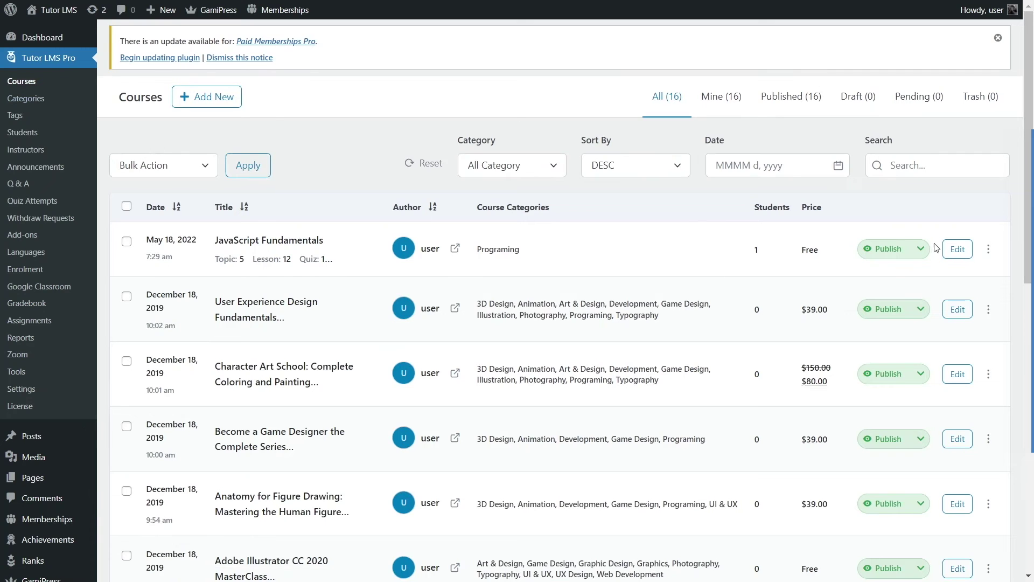
left_click(950, 248)
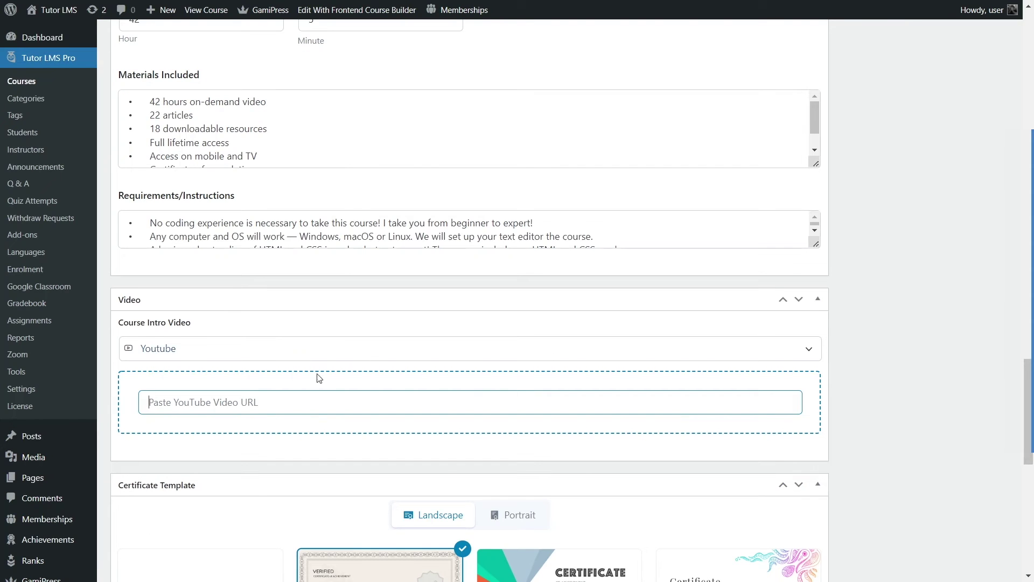
key("ctrl+v")
left_click(894, 326)
left_click(164, 349)
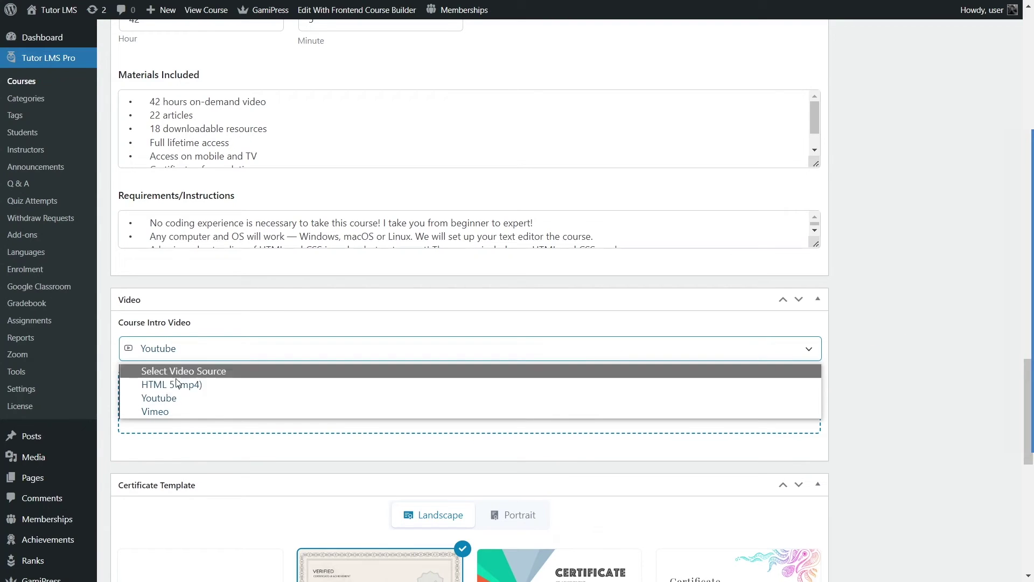
left_click(859, 309)
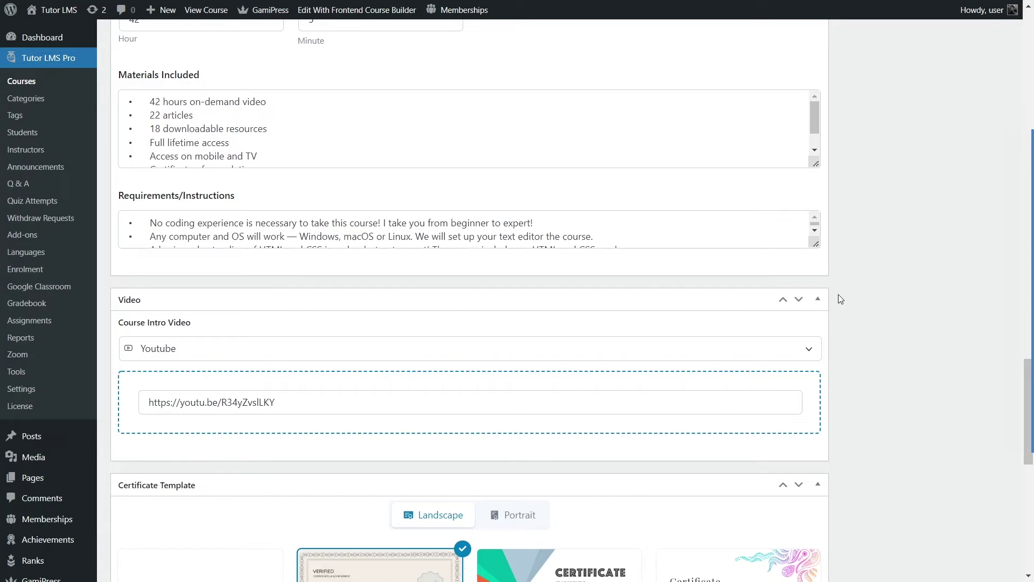
scroll(833, 298, "down", 6)
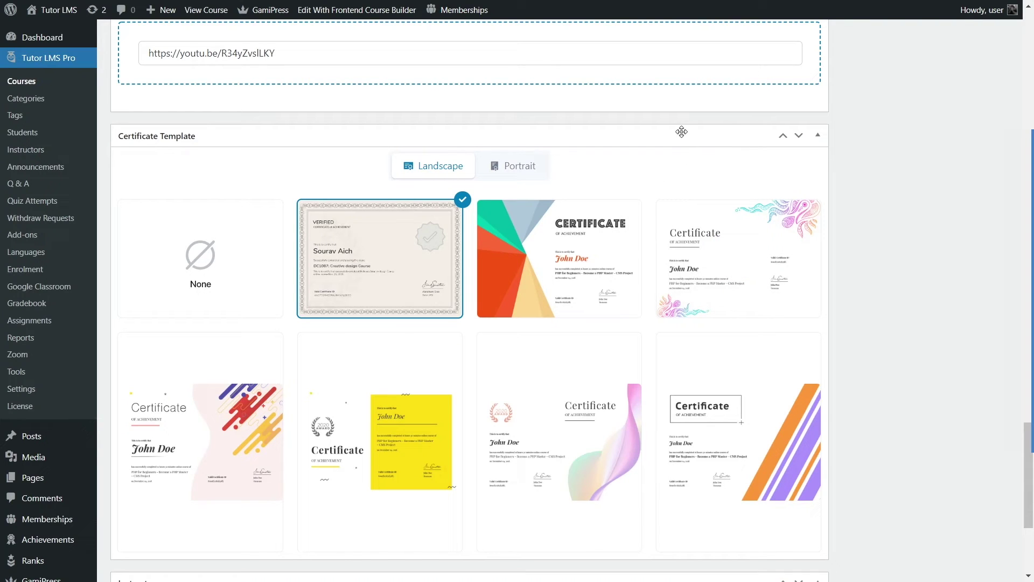
Step: Preview the landscape certificate template with colourful floral corners, then apply it to the course
mouse_move(765, 267)
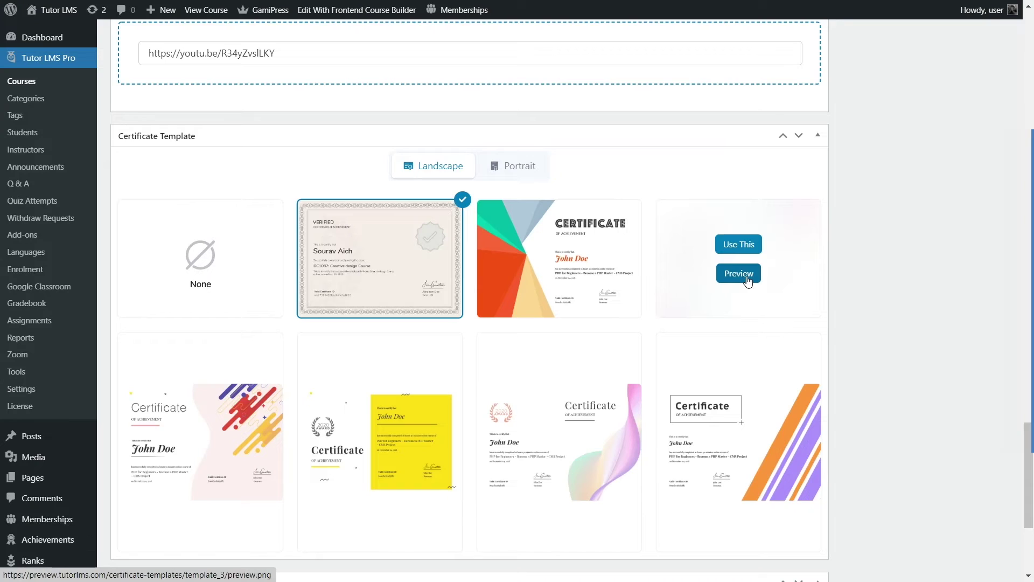
left_click(747, 277)
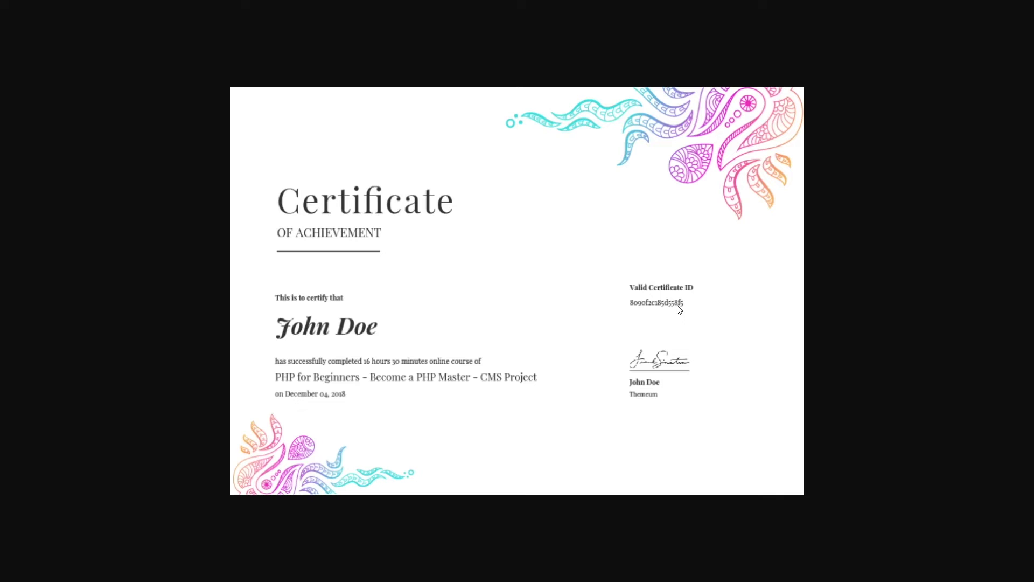
key("ctrl+w")
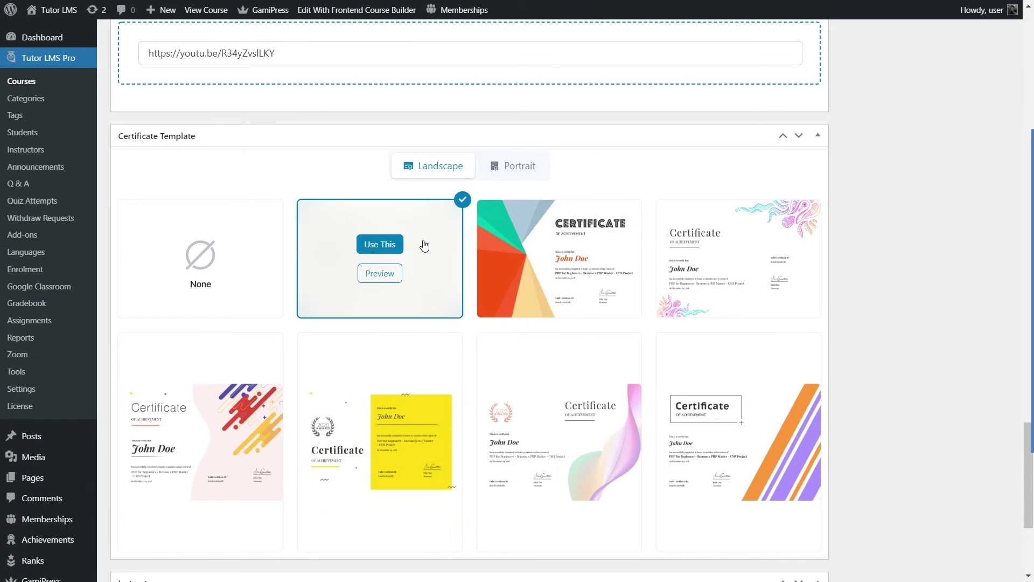
left_click(730, 245)
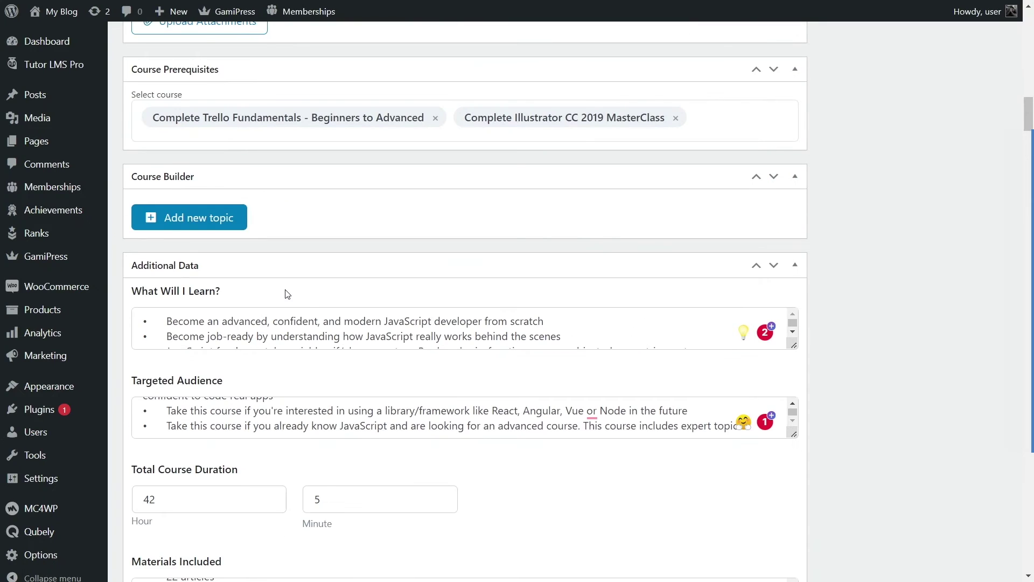
Step: Upload js_logo.png and set the yellow JS logo as the course's featured image
scroll(286, 294, "up", 20)
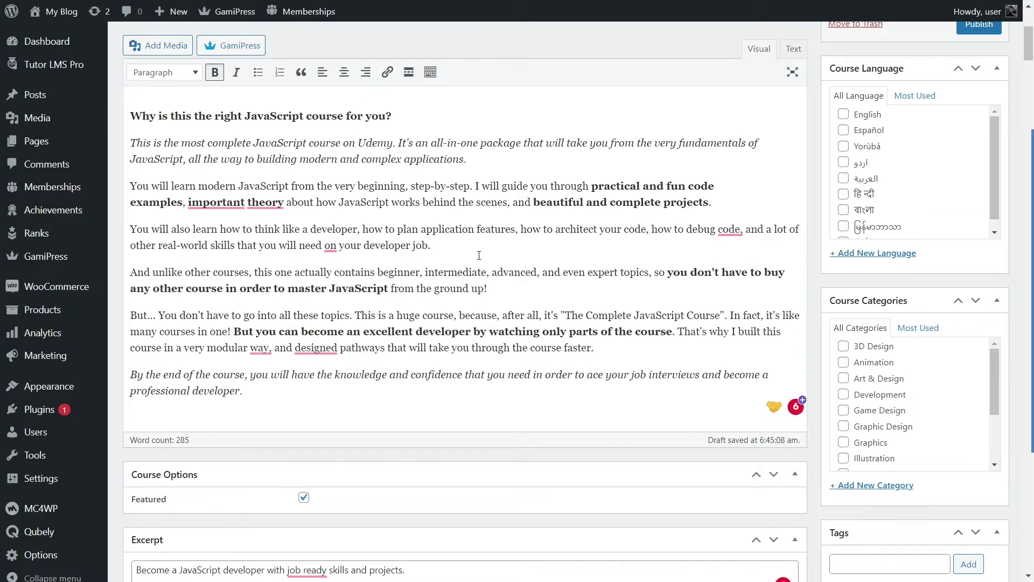
scroll(310, 278, "up", 4)
scroll(390, 265, "down", 10)
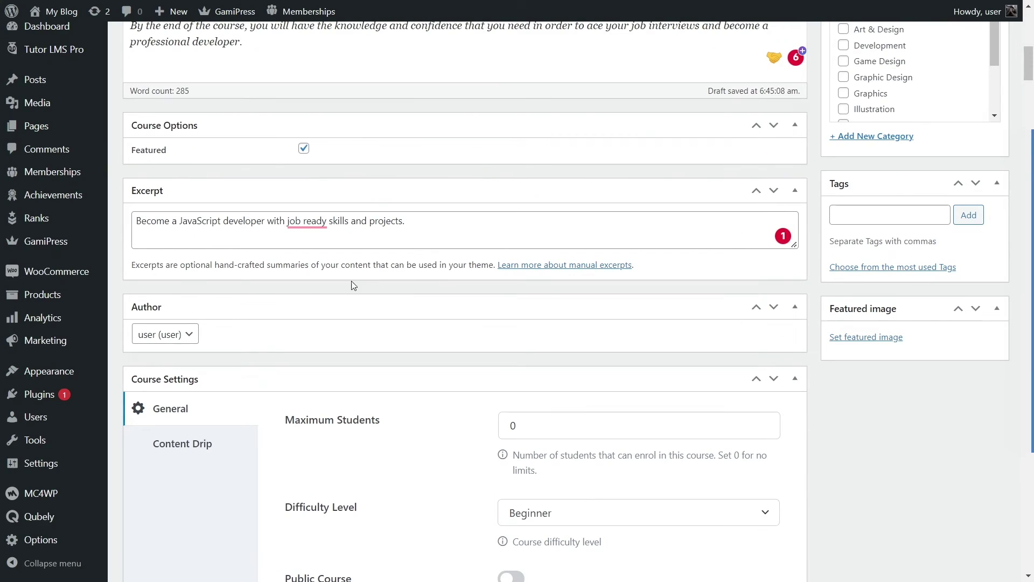
scroll(214, 221, "up", 2)
scroll(221, 229, "down", 4)
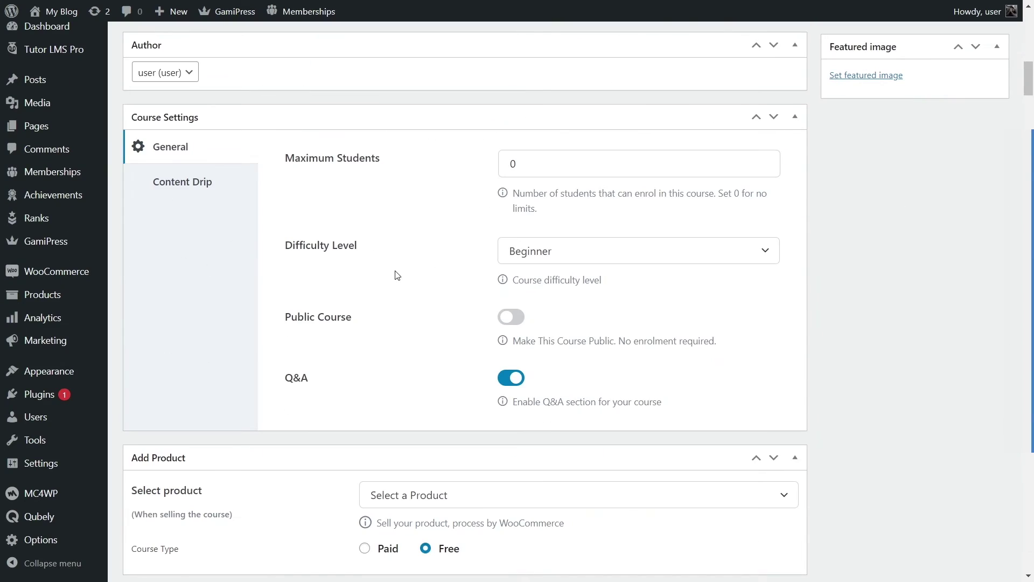
scroll(398, 278, "down", 9)
scroll(377, 397, "up", 11)
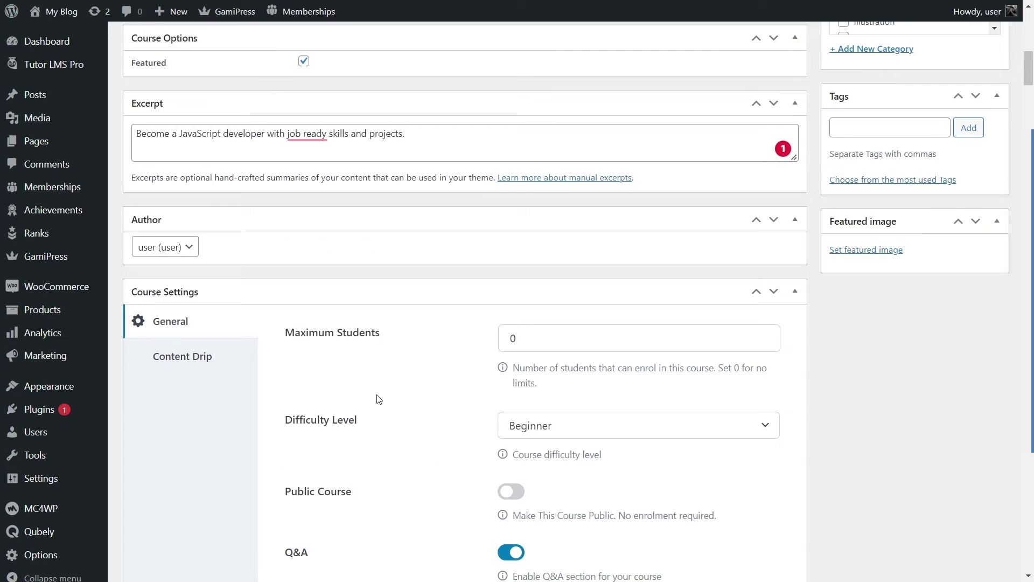
scroll(375, 395, "down", 10)
scroll(375, 393, "up", 12)
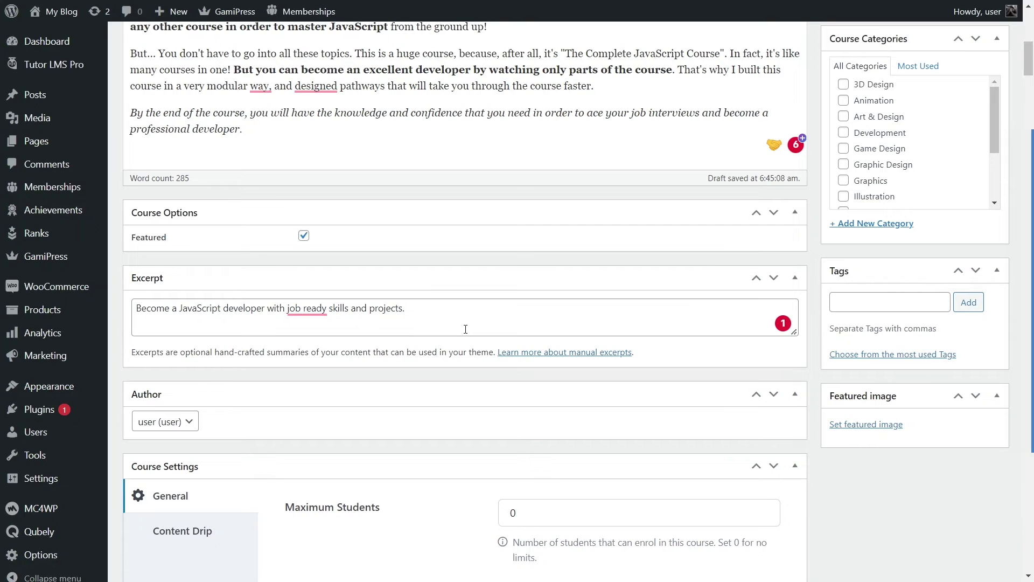
left_click(869, 426)
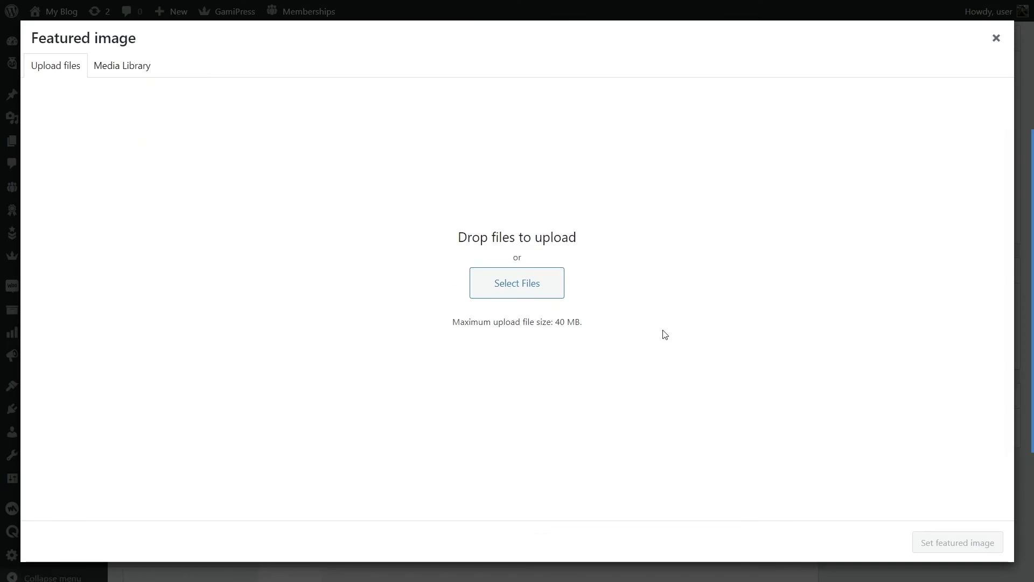
left_click(524, 279)
left_click(325, 141)
left_click(360, 303)
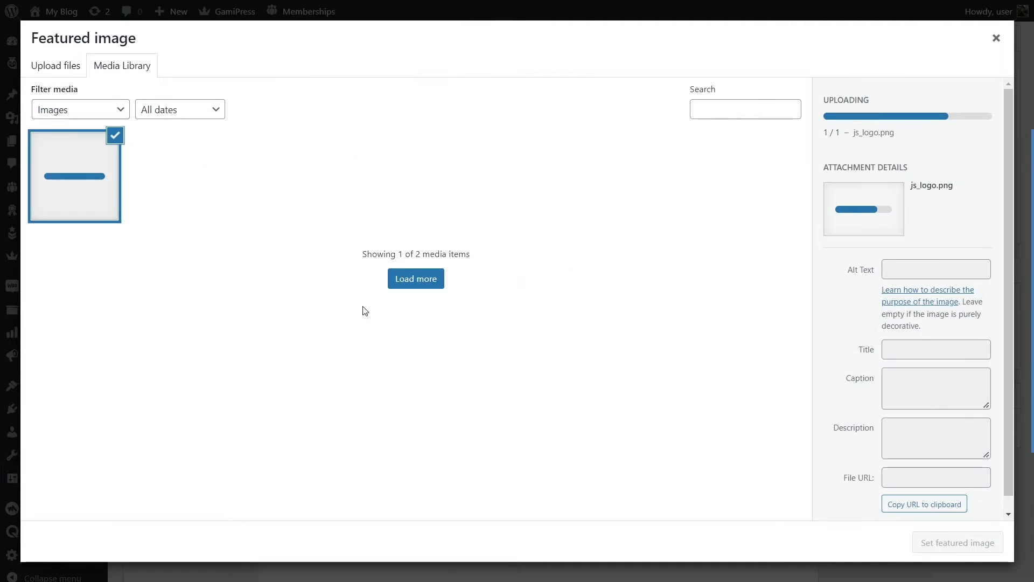
left_click(941, 543)
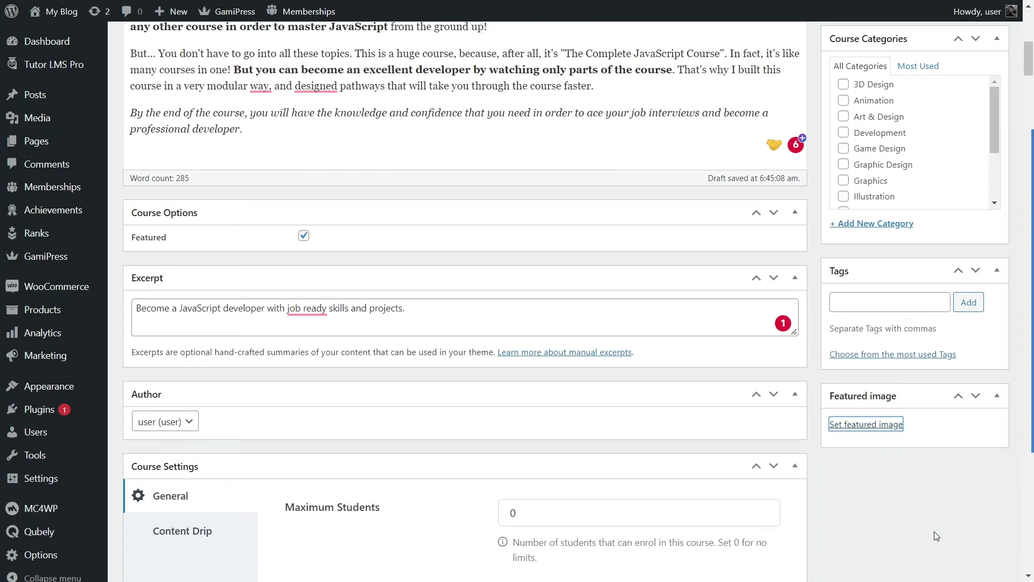
scroll(749, 427, "down", 3)
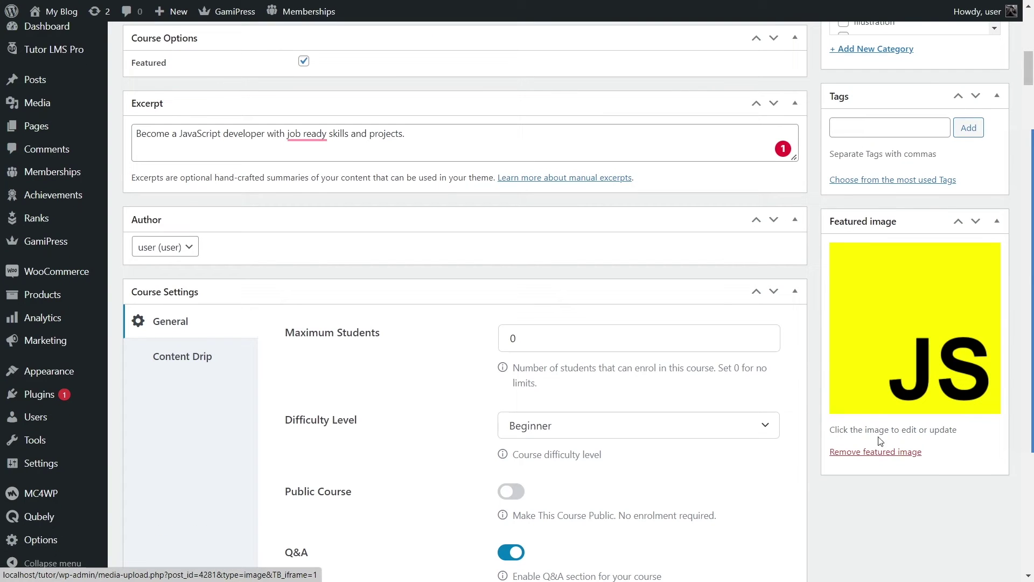
scroll(851, 295, "up", 5)
scroll(850, 297, "up", 3)
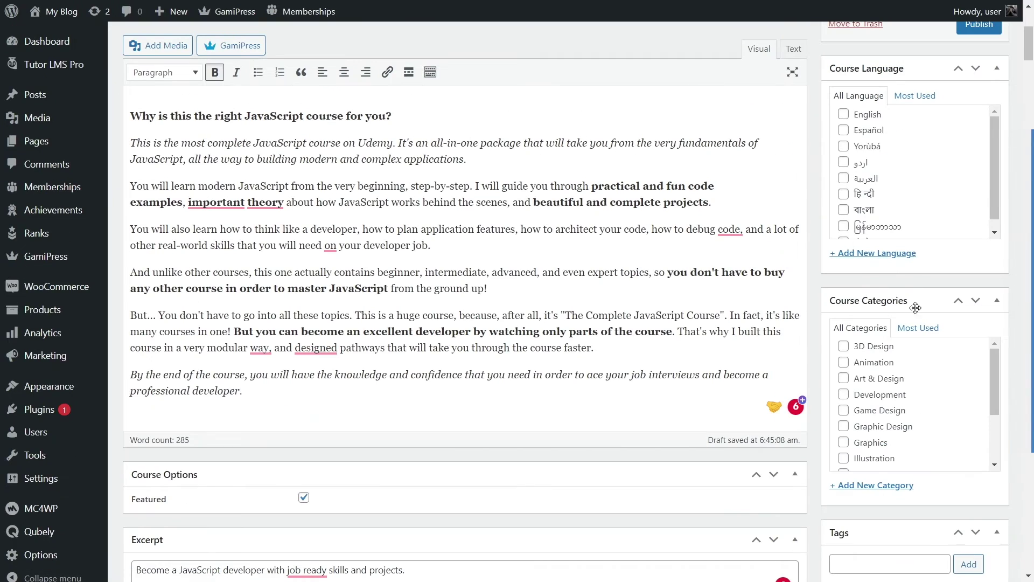
Step: Tick Programing under Course Categories and English under Course Language
scroll(937, 367, "down", 1)
left_click_drag(993, 364, 990, 342)
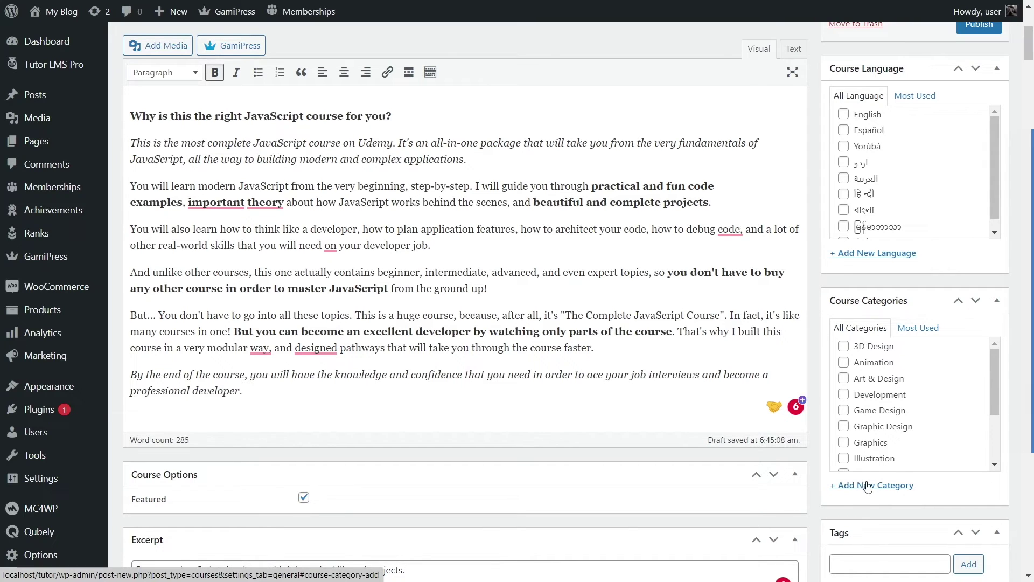
scroll(944, 390, "down", 2)
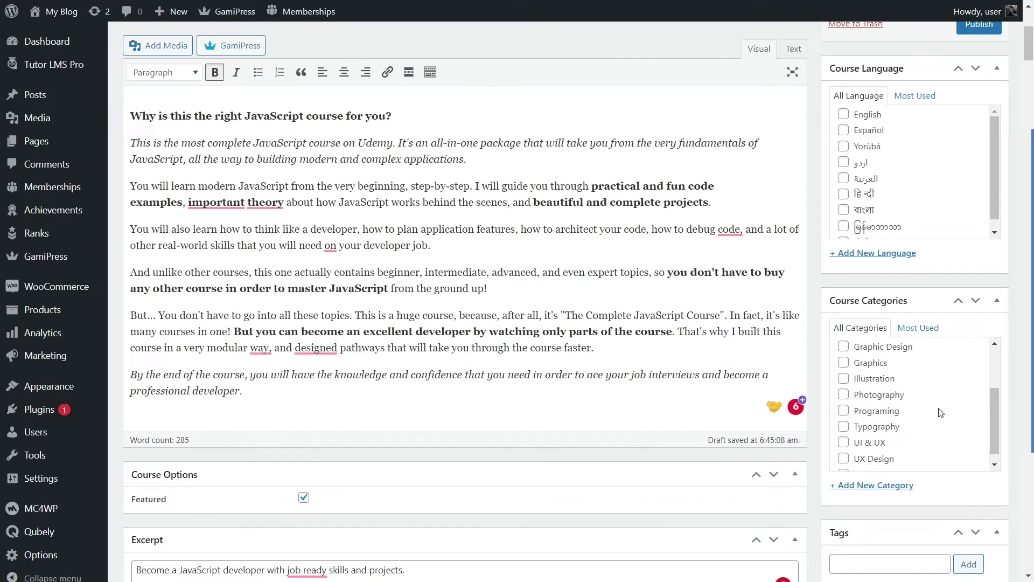
left_click(868, 414)
left_click(845, 115)
scroll(874, 167, "down", 1)
scroll(874, 167, "up", 1)
scroll(620, 220, "down", 10)
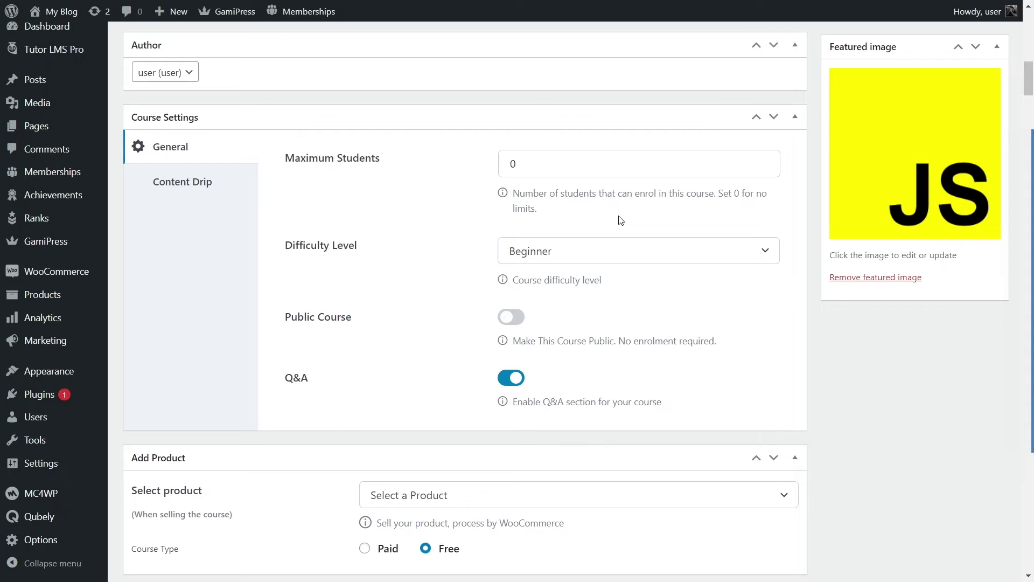
scroll(621, 220, "down", 10)
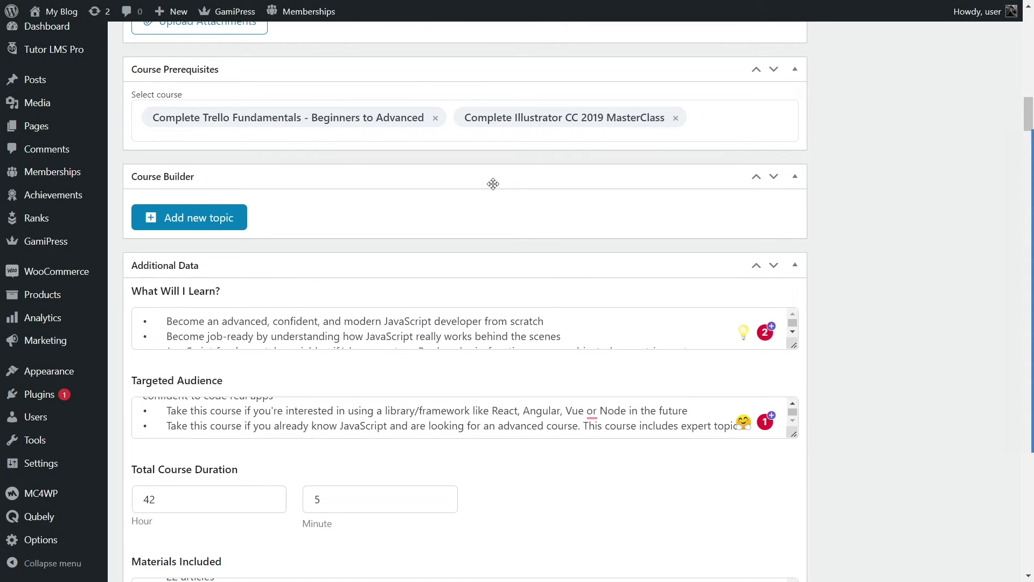
Step: Start a new topic and paste 'JavaScript Basic syntax' from the Word outline as its name
left_click(232, 221)
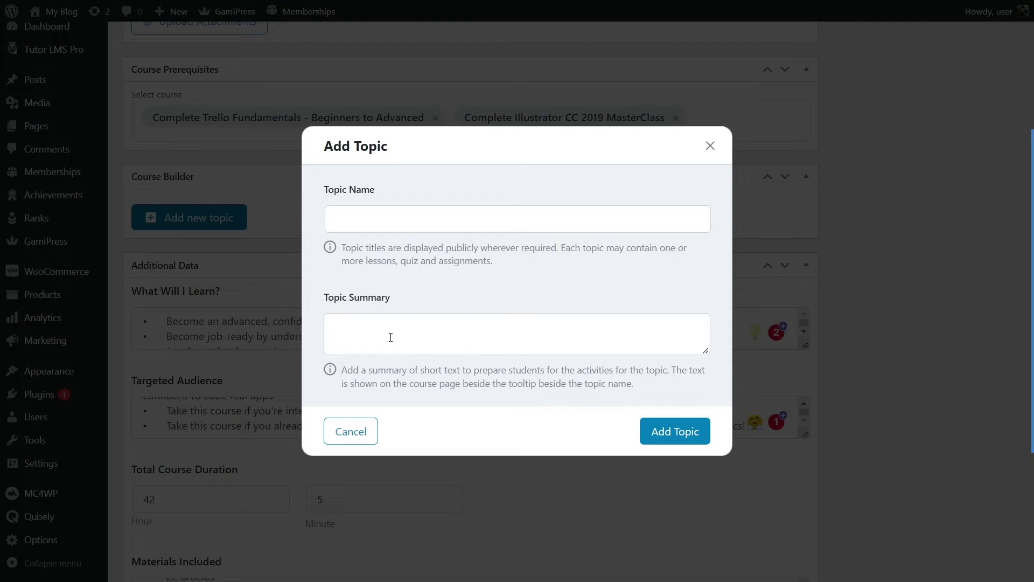
key("alt+Tab")
scroll(387, 342, "down", 3)
scroll(527, 284, "up", 3)
left_click_drag(549, 255, 467, 257)
right_click(468, 257)
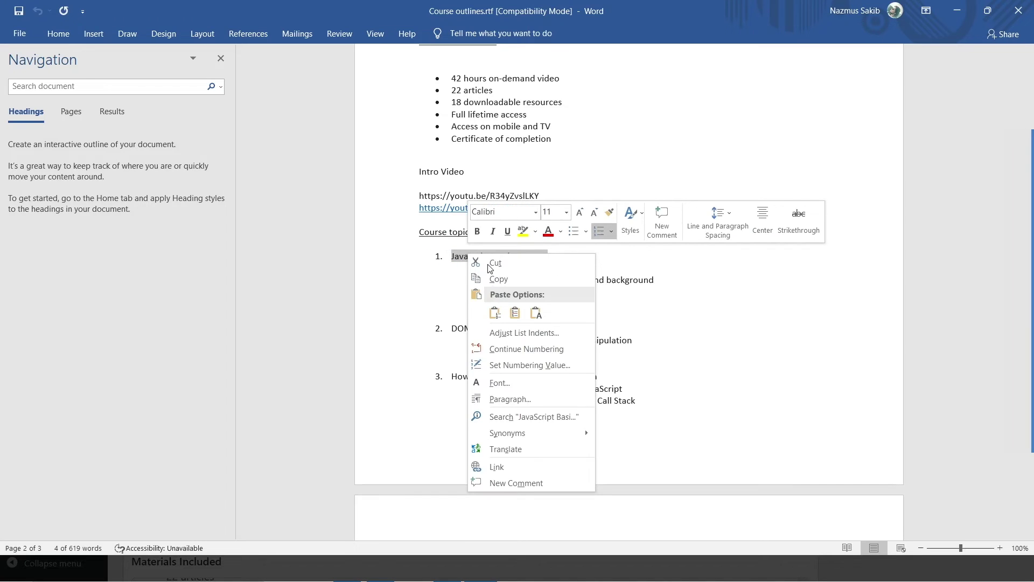
left_click(508, 280)
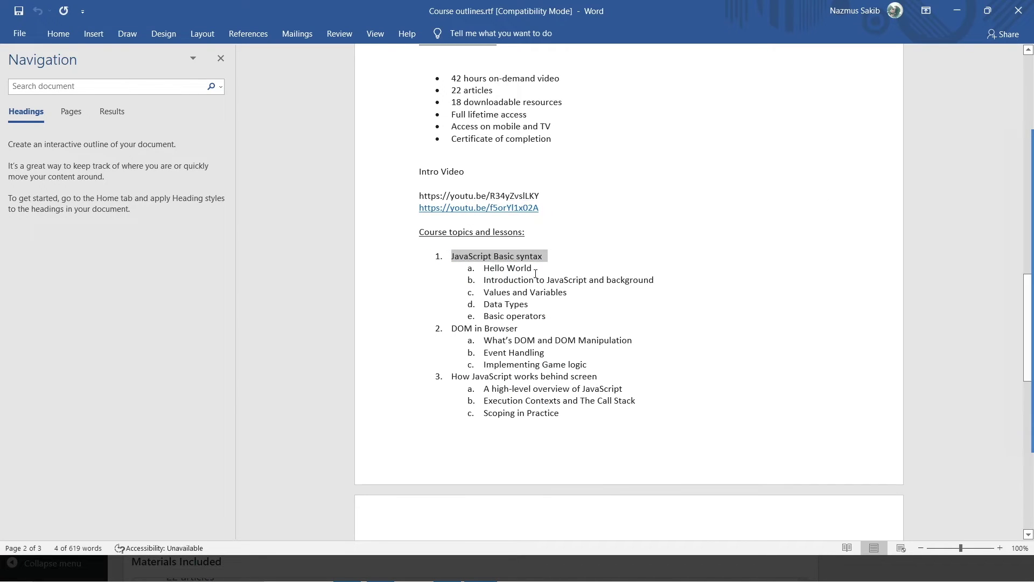
key("alt+Tab")
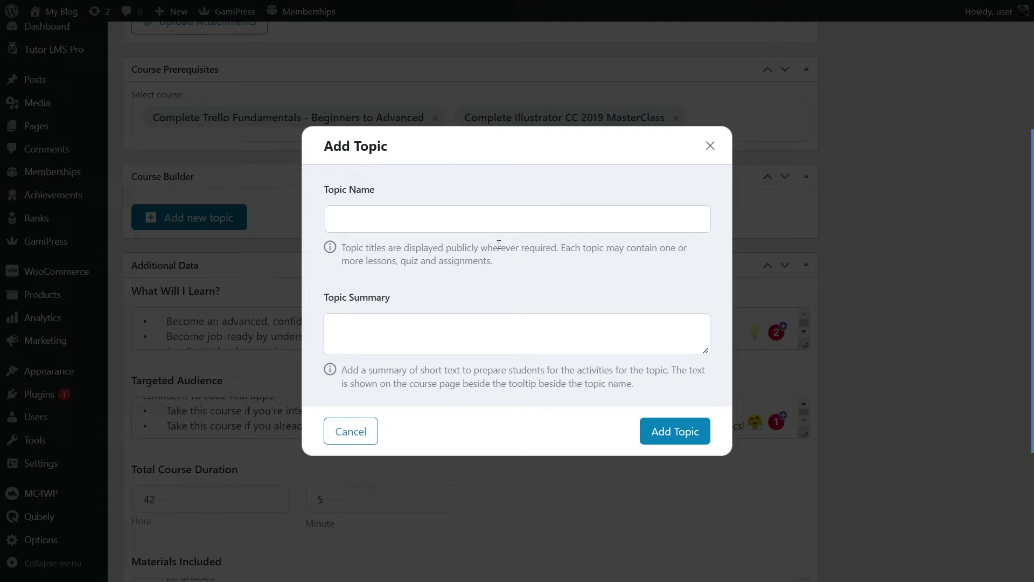
left_click(492, 219)
right_click(497, 218)
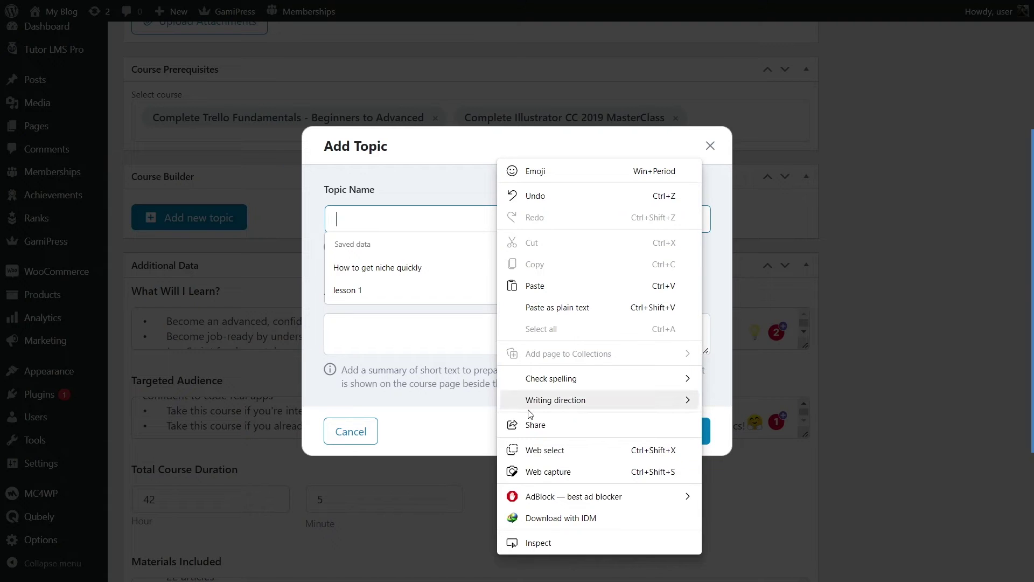
left_click(535, 285)
Step: Strip the leftover '1.' numbering and save the JavaScript Basic syntax topic
left_click(485, 339)
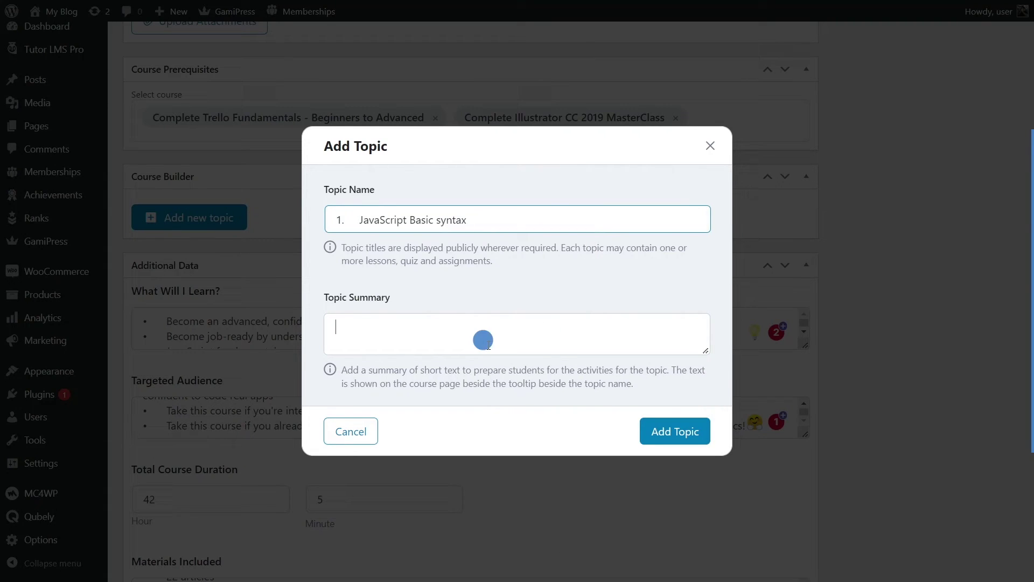
left_click(357, 222)
left_click(358, 222)
key("BackSpace")
key("BackSpace")
key("BackSpace")
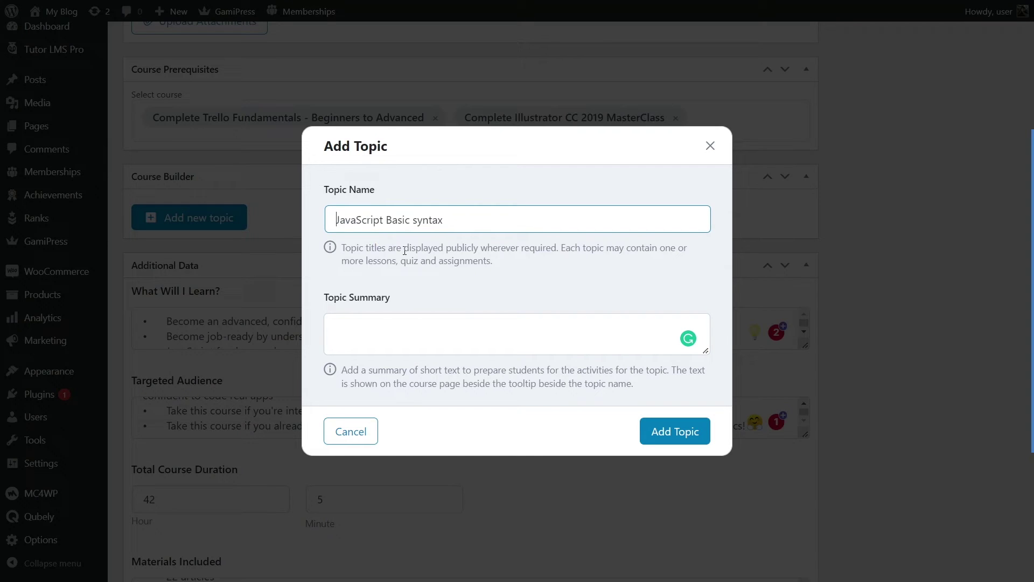
left_click(426, 333)
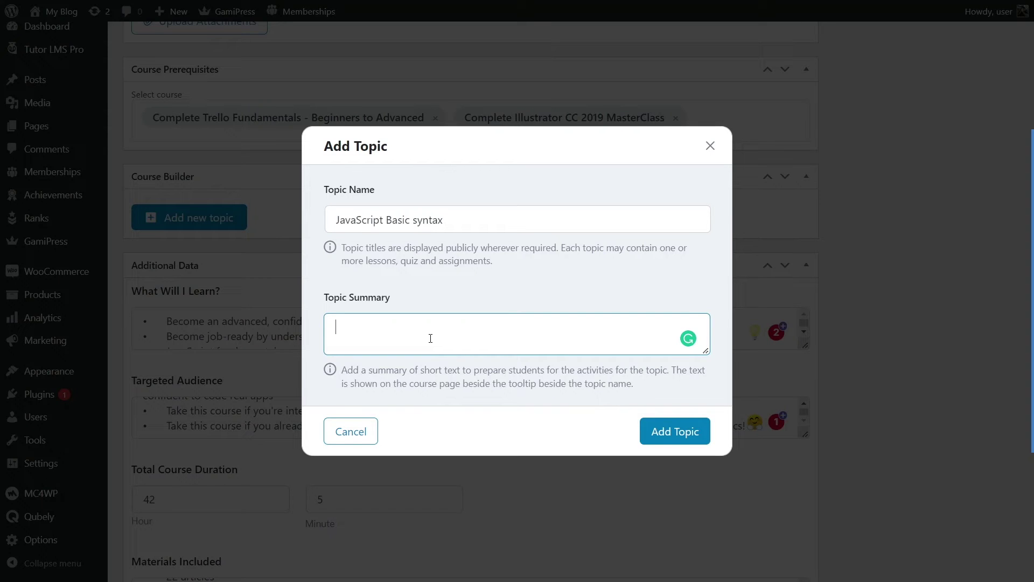
left_click(650, 430)
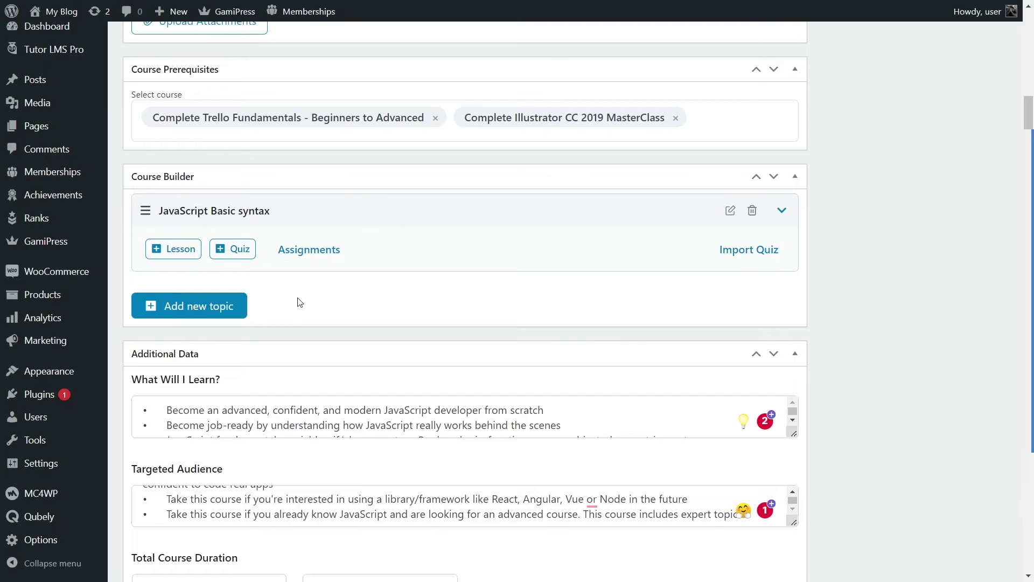
left_click(237, 305)
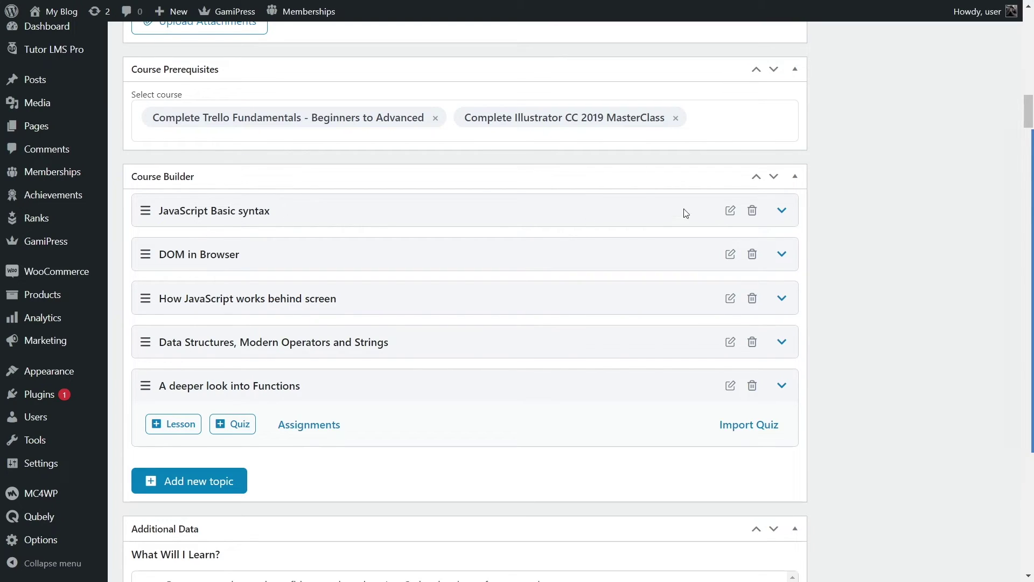
Step: Expand the JavaScript Basic syntax topic and start a new lesson under it
left_click(783, 210)
left_click(788, 211)
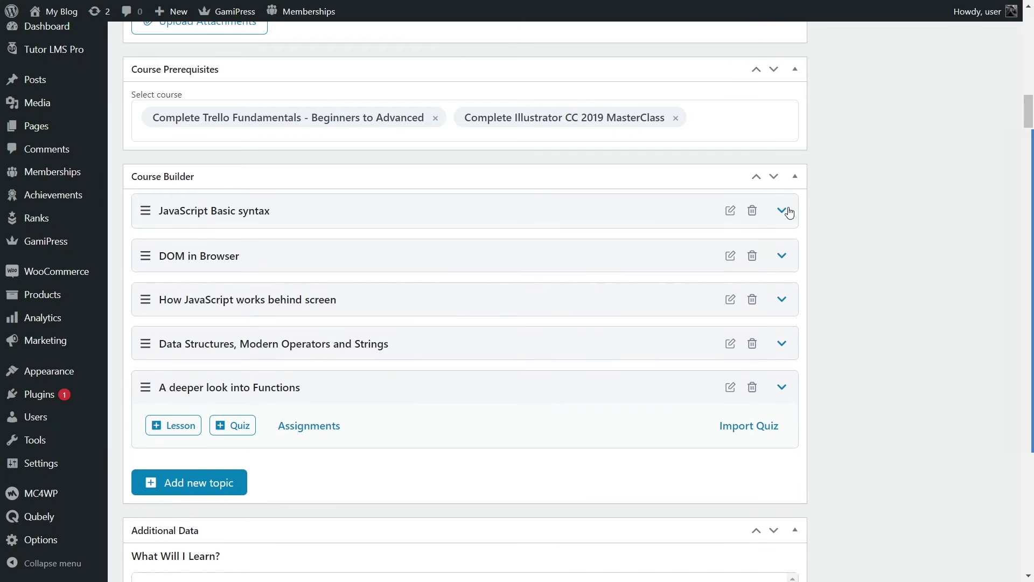
left_click(781, 386)
left_click(139, 210)
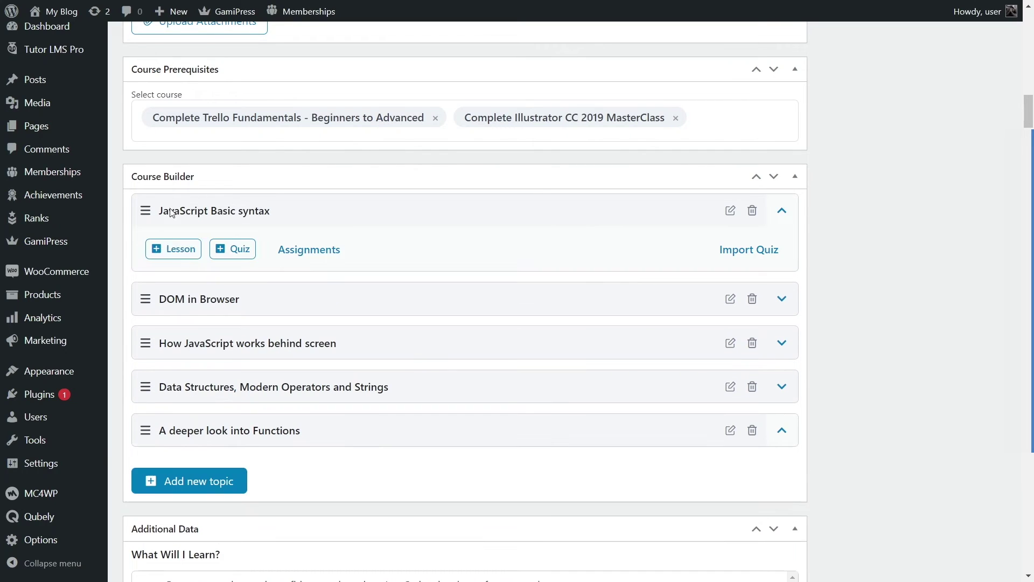
left_click(180, 249)
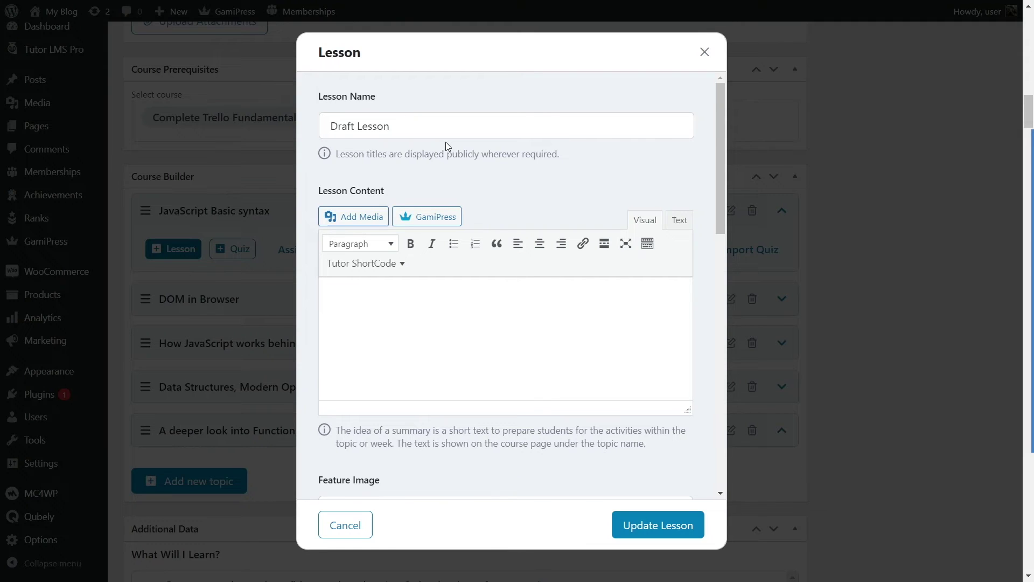
Step: Name the lesson 'Hello World', copied from the Word outline without its 'a.' prefix
key("alt+Tab")
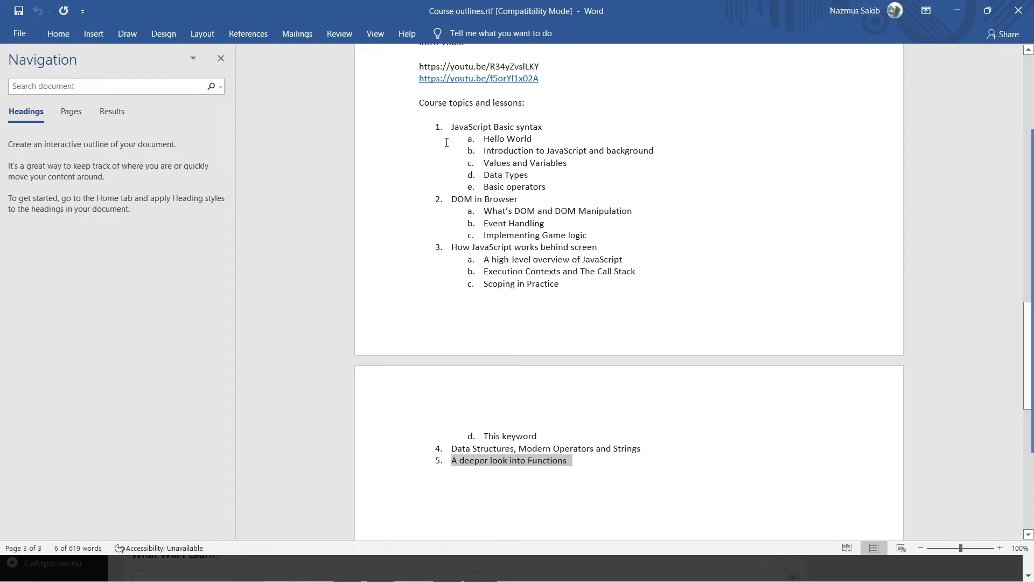
left_click_drag(536, 138, 480, 137)
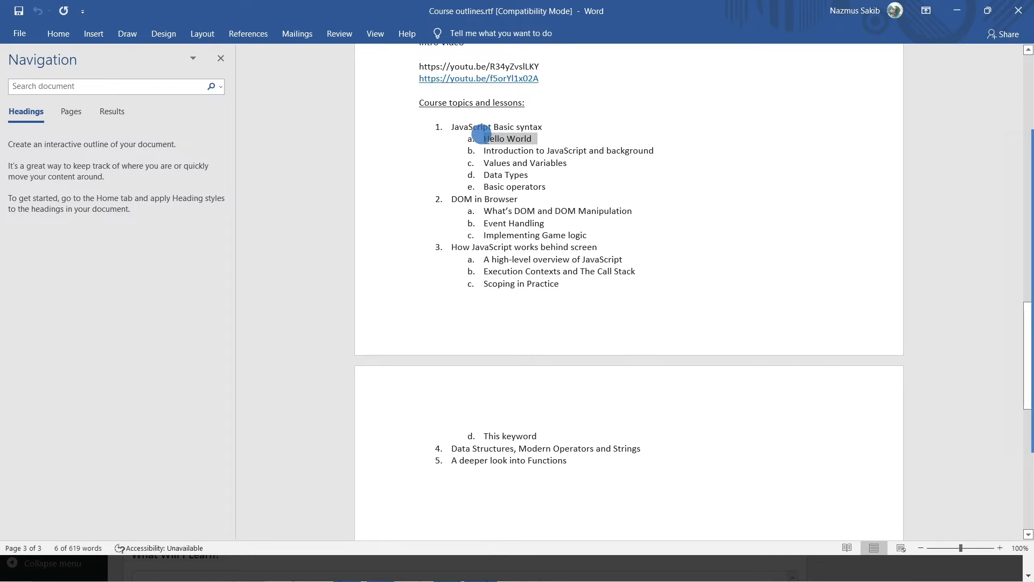
right_click(511, 139)
left_click(550, 163)
key("alt+Tab")
key("ctrl+v")
left_click_drag(352, 123, 294, 128)
key("BackSpace")
Step: Paste a two-sentence introduction into the lesson content
left_click(464, 332)
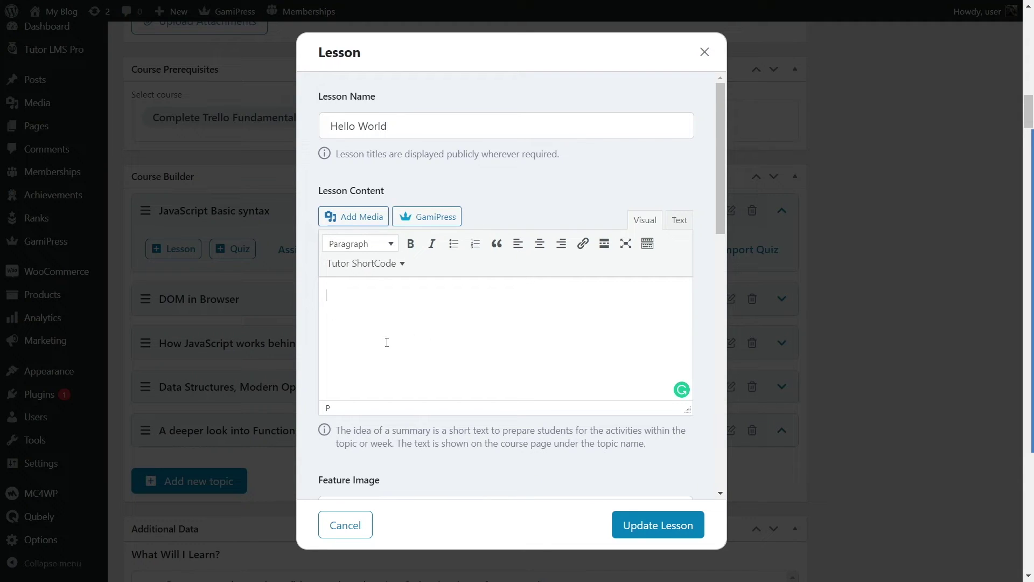
scroll(410, 329, "down", 5)
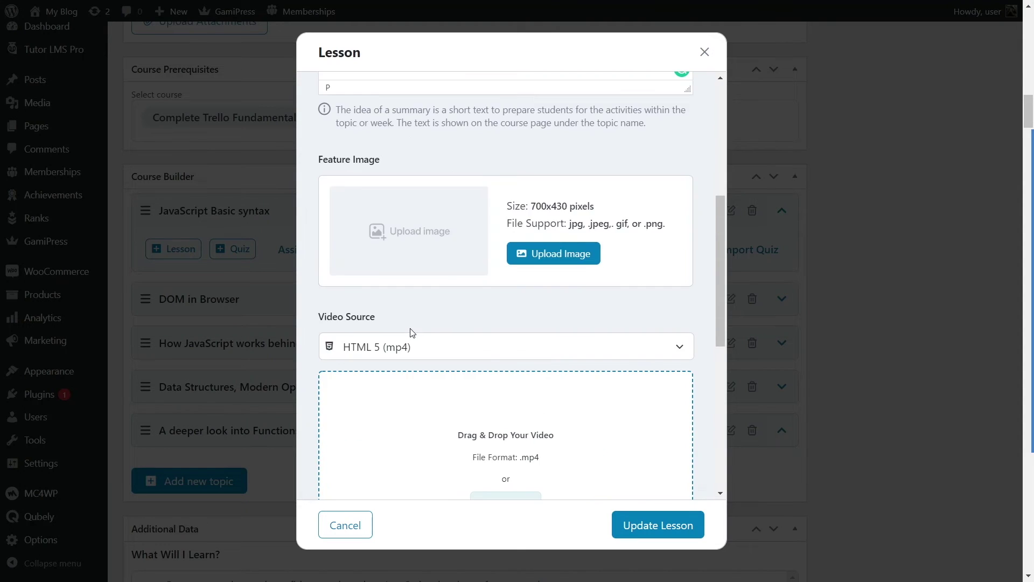
scroll(411, 328, "up", 5)
left_click(401, 302)
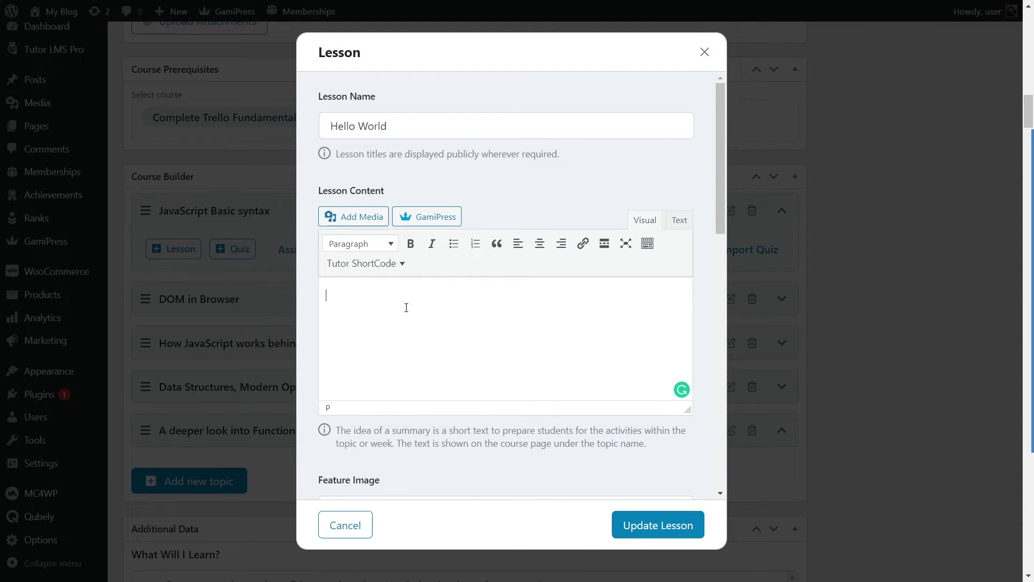
key("ctrl+v")
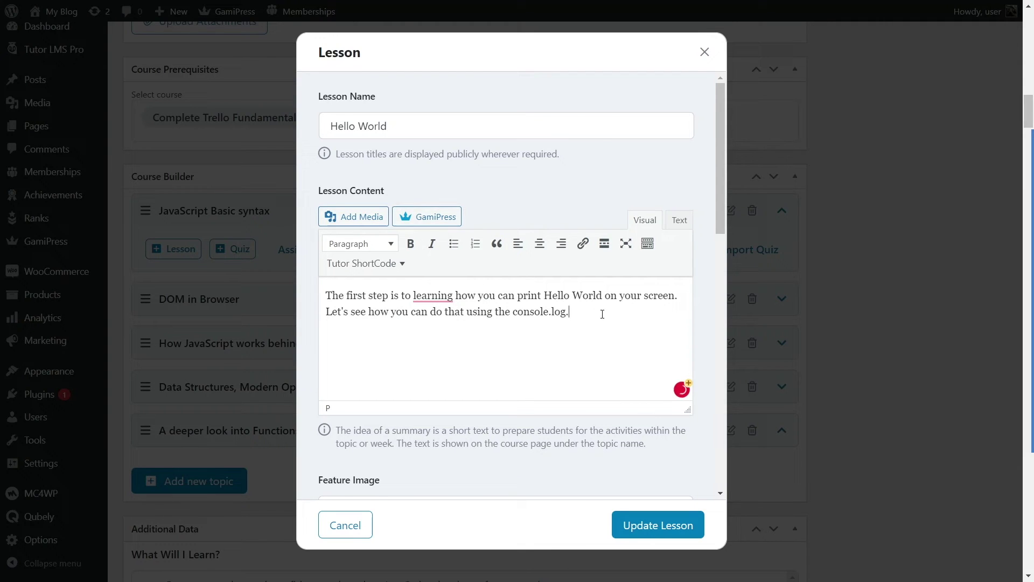
left_click(350, 216)
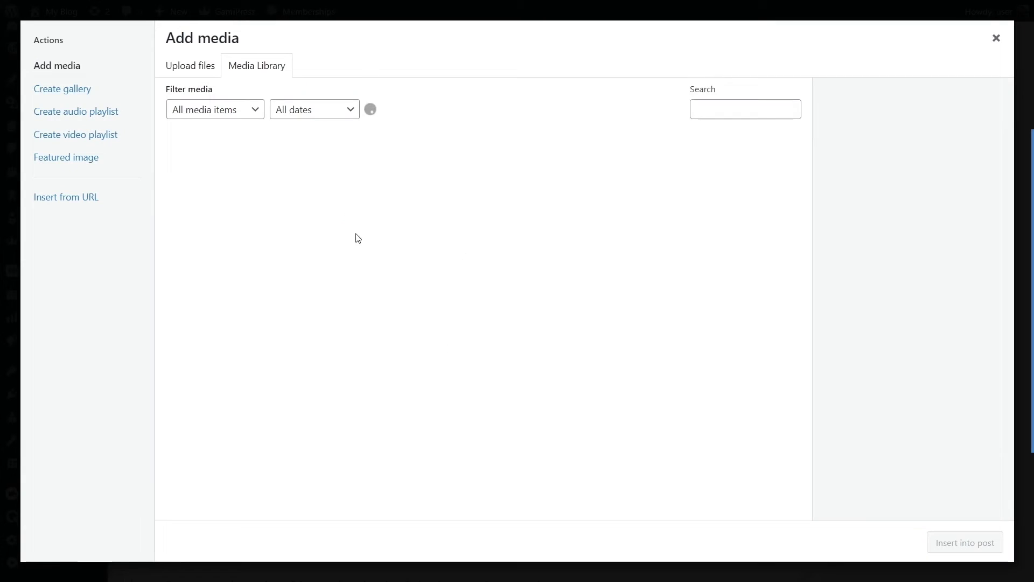
left_click(996, 38)
left_click(578, 306)
left_click(586, 343)
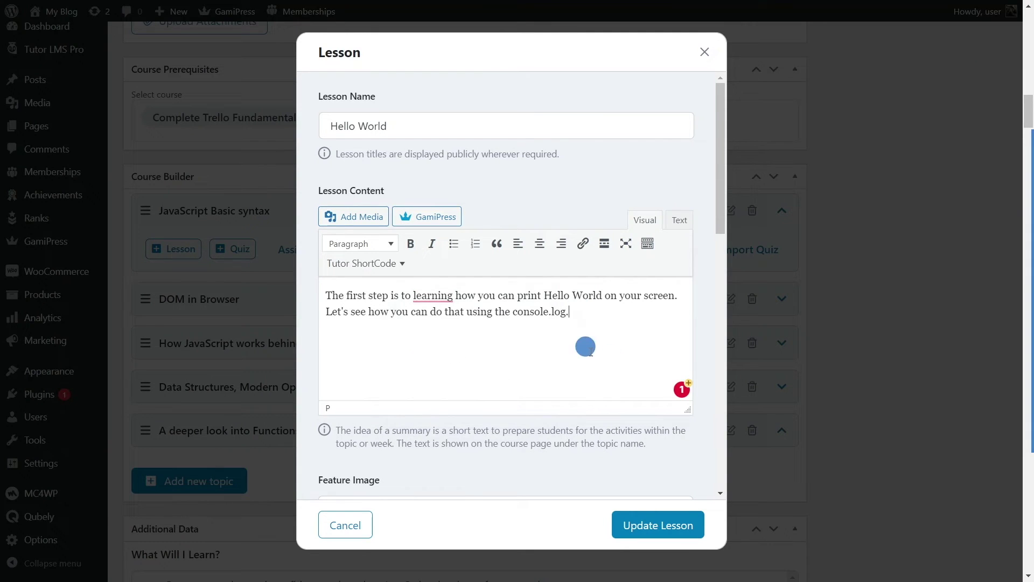
scroll(409, 283, "down", 5)
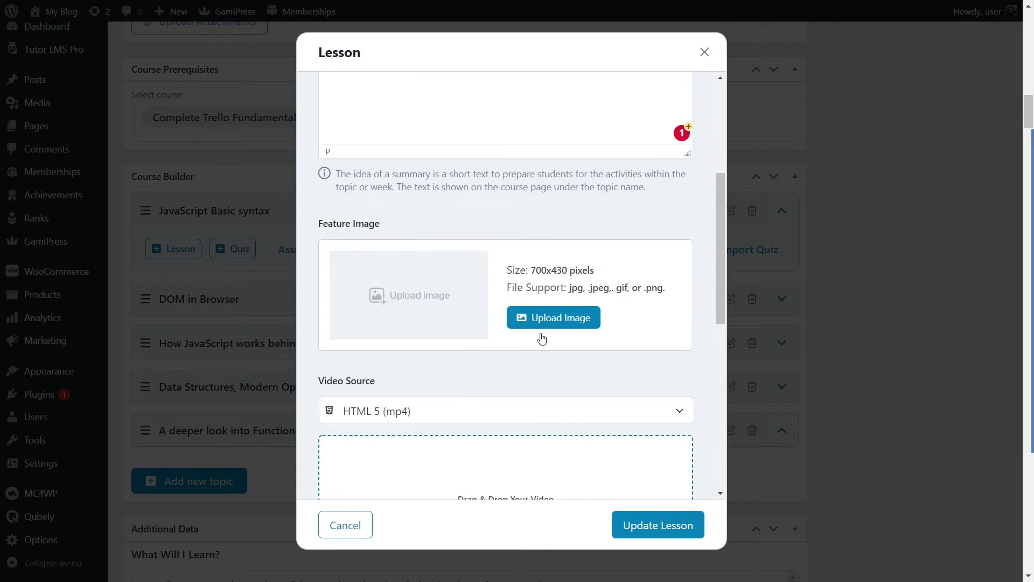
Step: Set the JS logo as the lesson's feature image and choose Youtube as video source
left_click(547, 323)
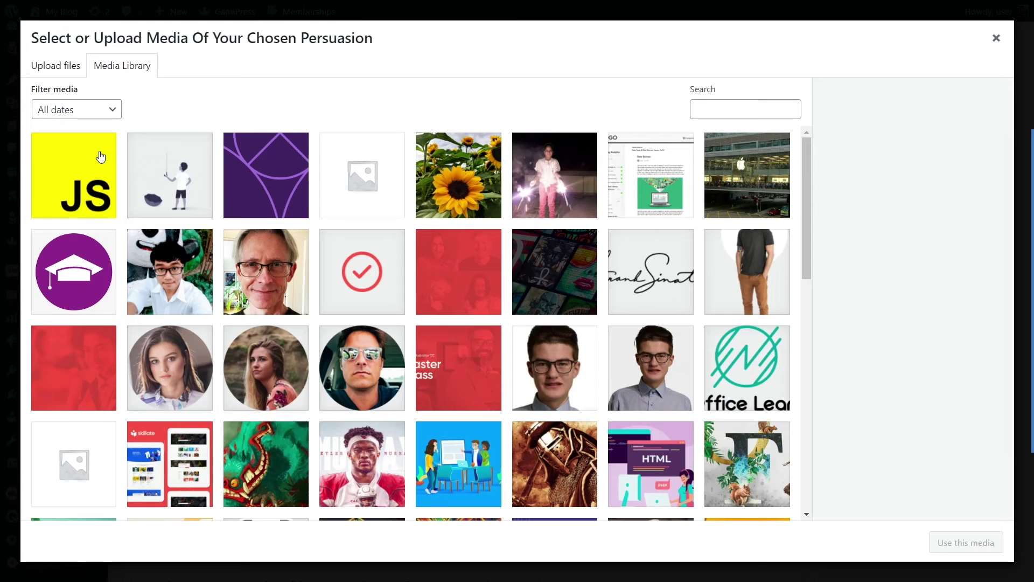
left_click(86, 164)
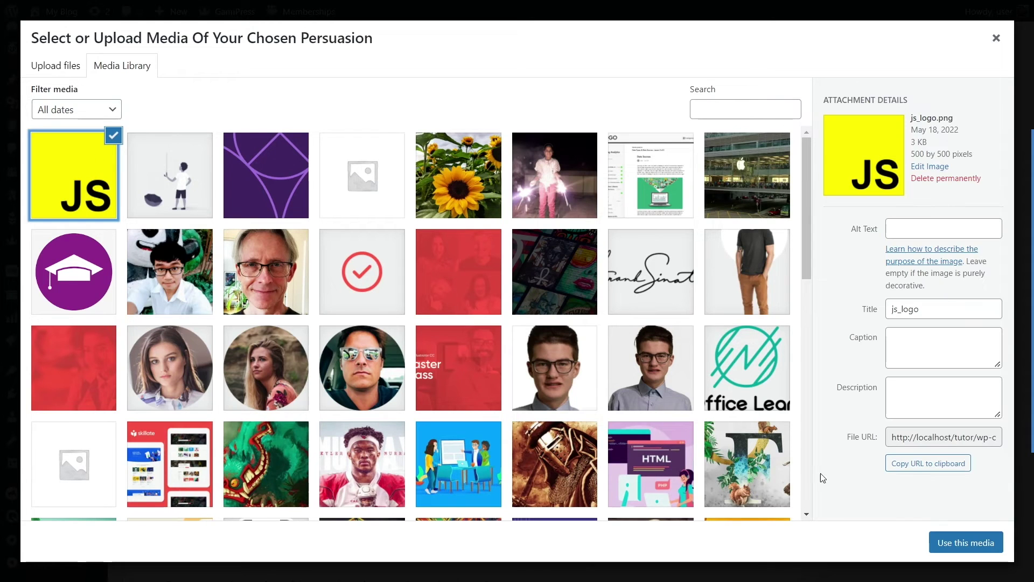
left_click(959, 543)
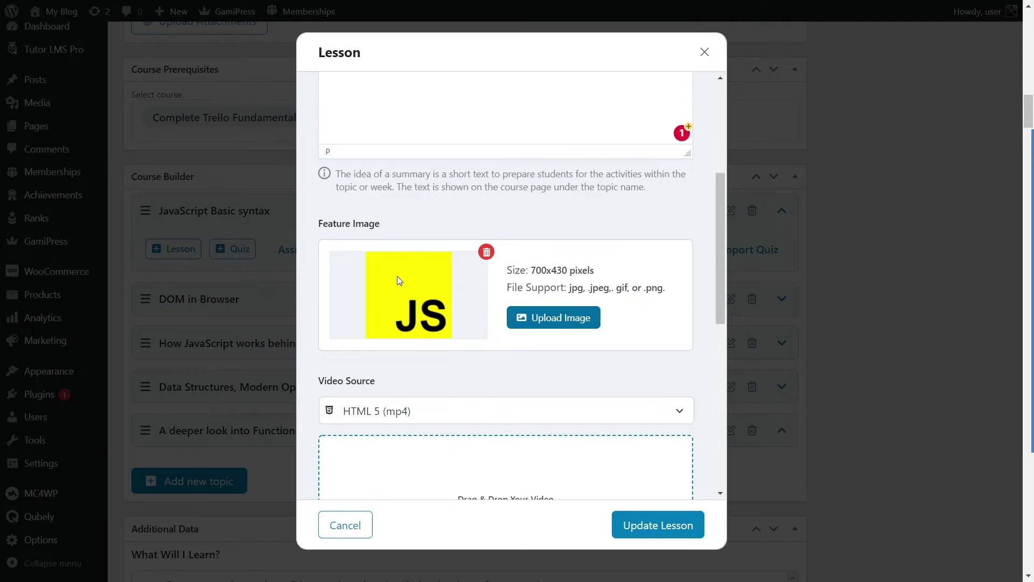
scroll(399, 254, "down", 3)
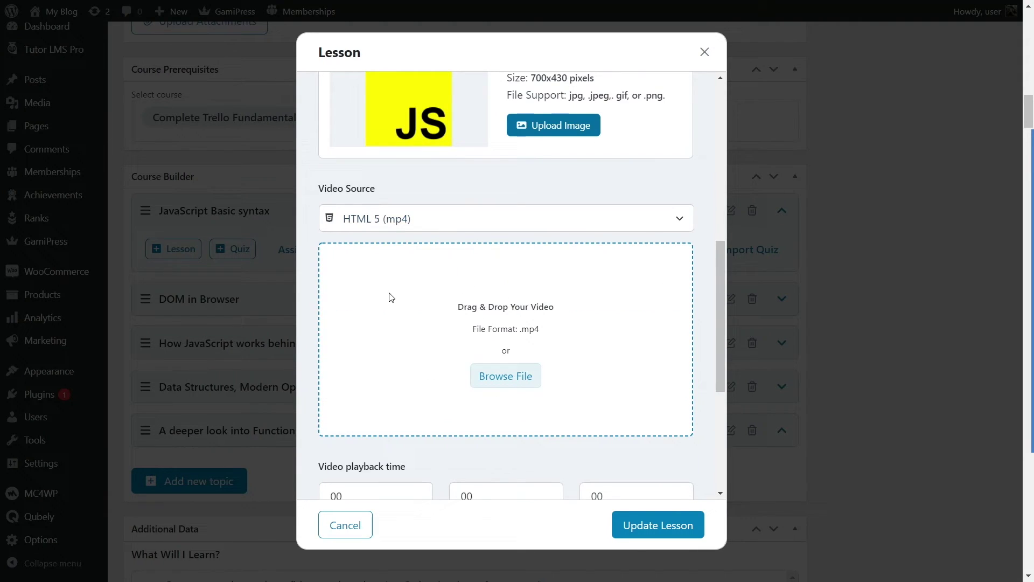
left_click(394, 231)
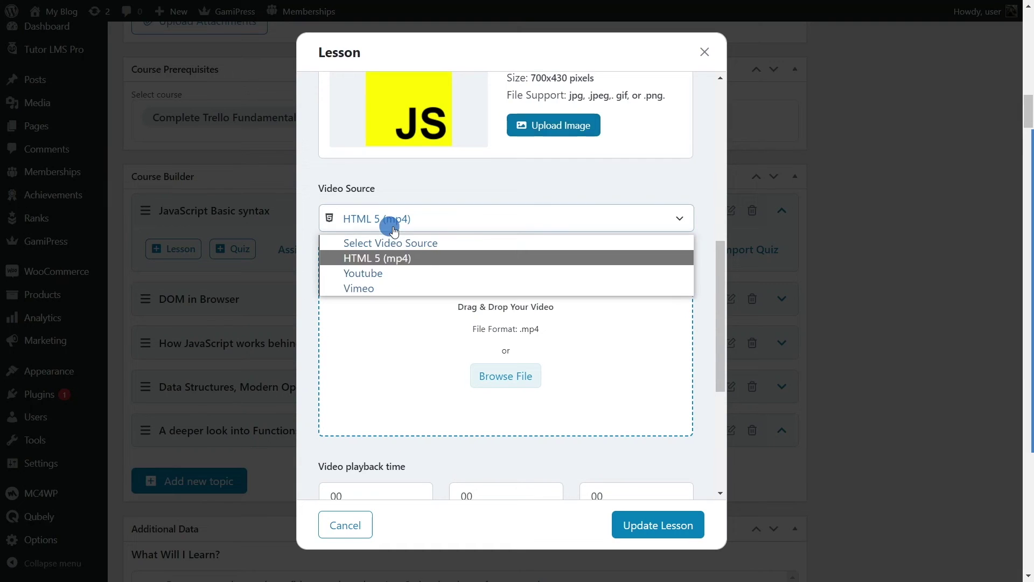
left_click(380, 275)
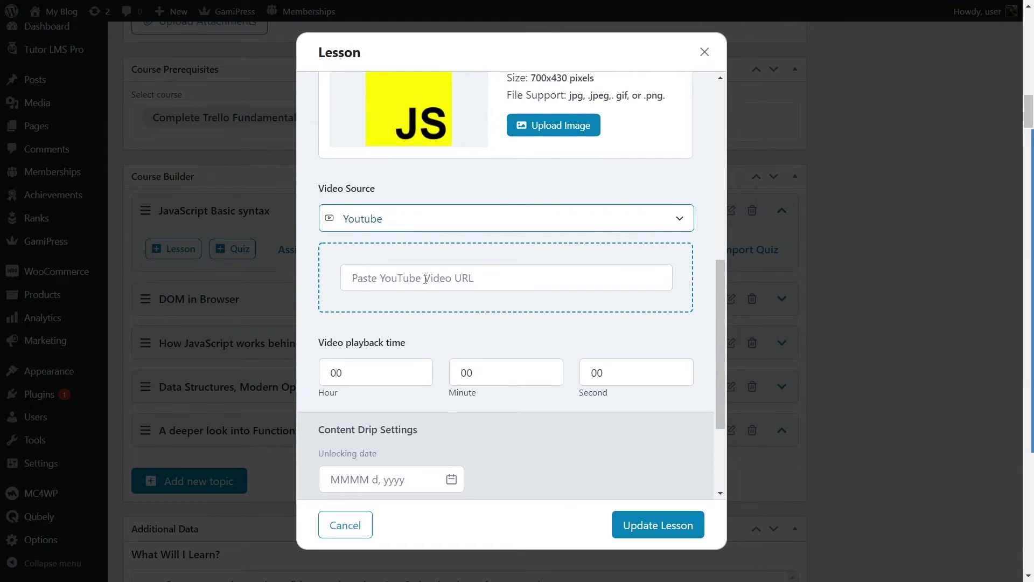
Step: Copy the first YouTube link from the Word course outline
key("alt+Tab")
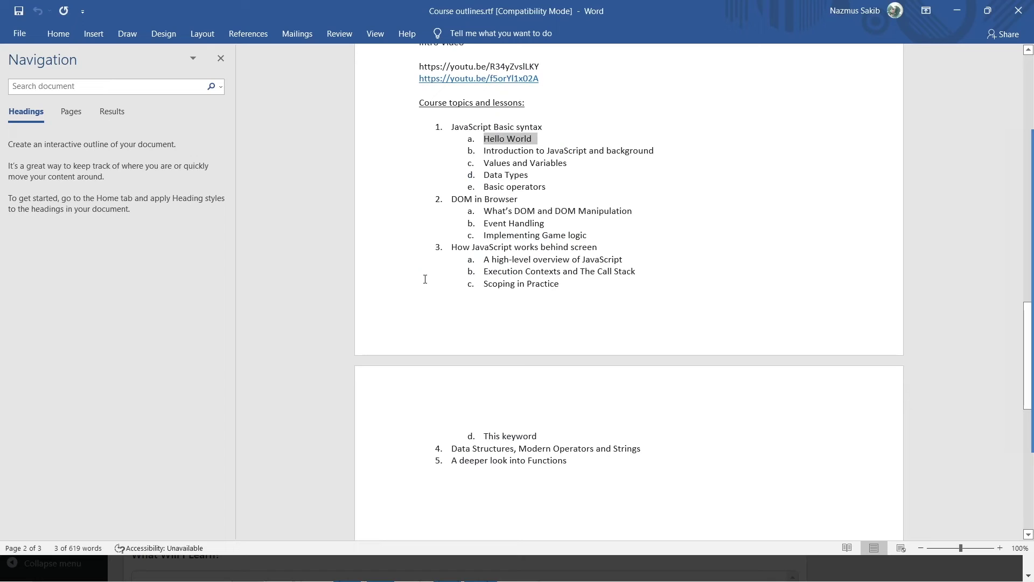
scroll(473, 298, "down", 2)
scroll(539, 162, "up", 2)
left_click(408, 66)
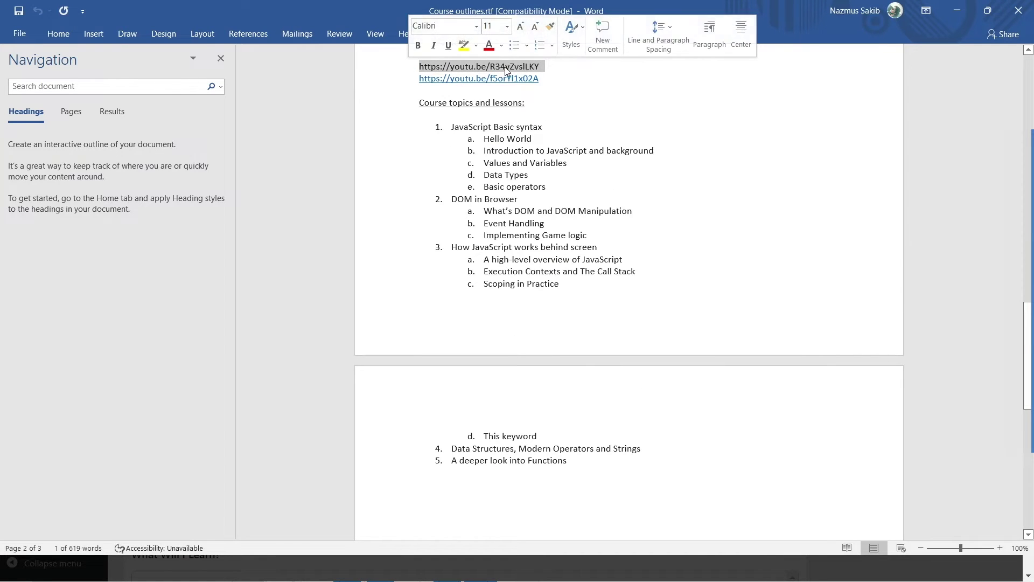
right_click(505, 67)
left_click(544, 92)
key("alt+Tab")
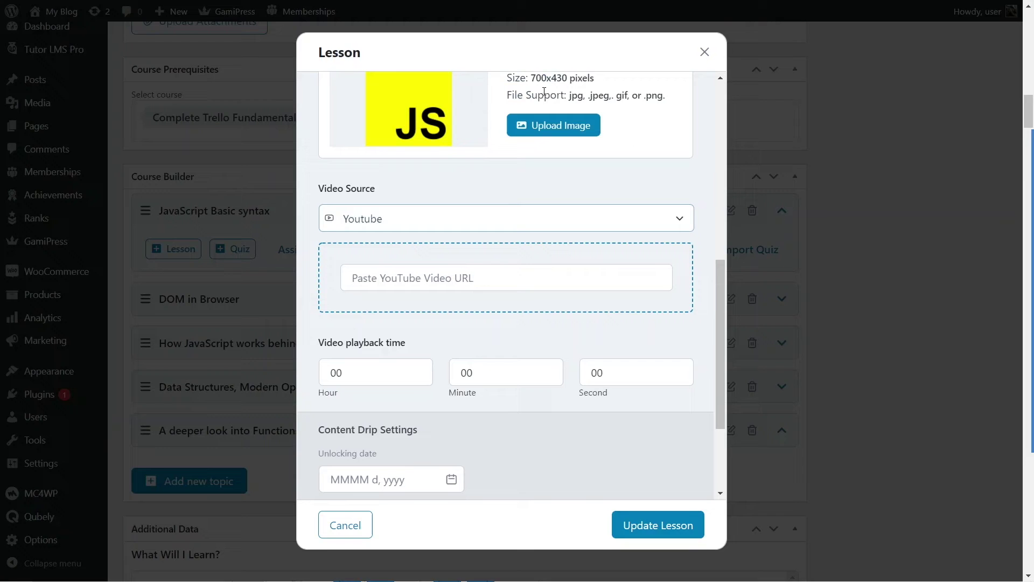
Step: Paste the YouTube link as the video URL and set playback time to 1 minute
right_click(540, 277)
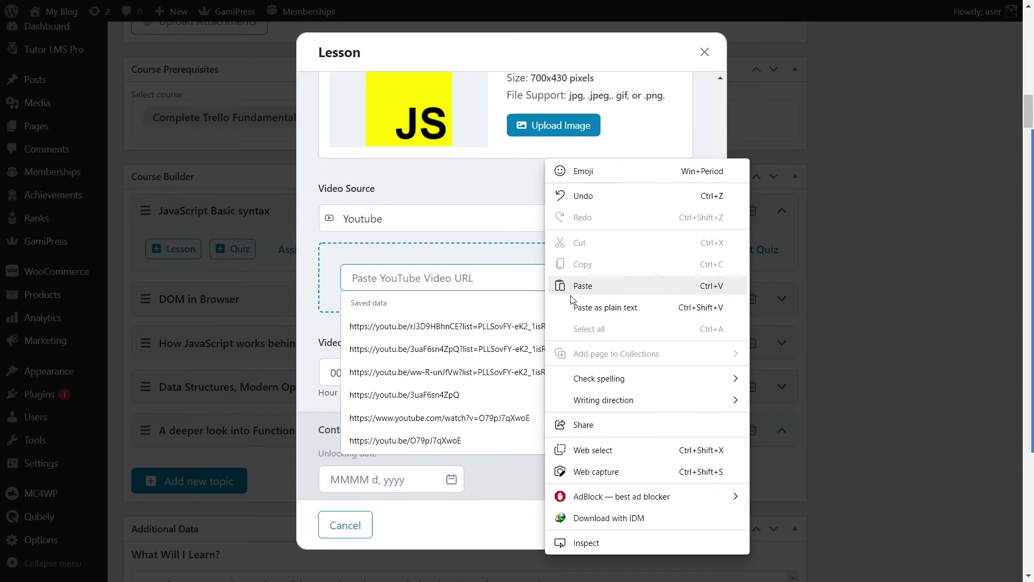
left_click(571, 212)
left_click(518, 411)
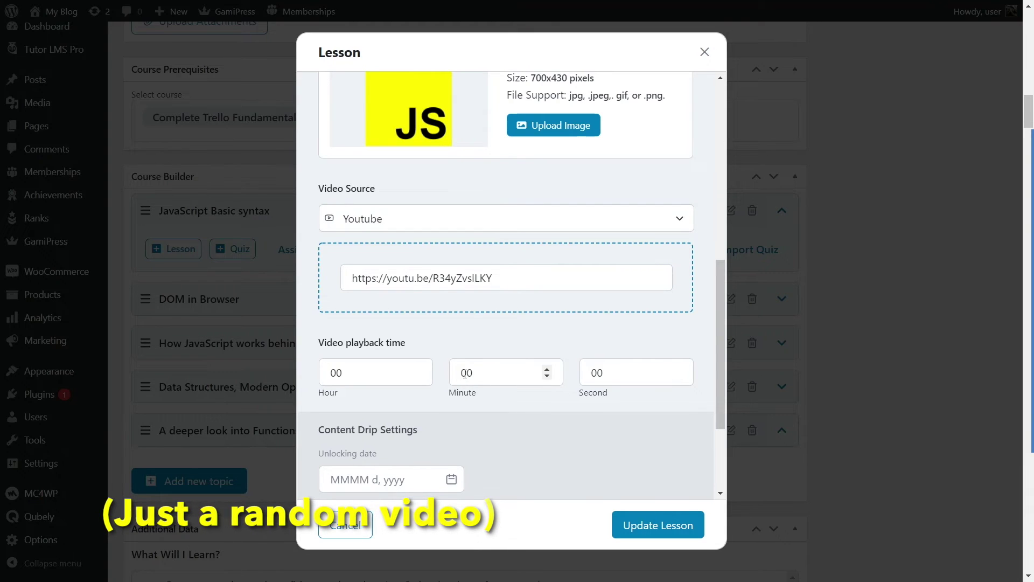
double_click(485, 372)
type("1")
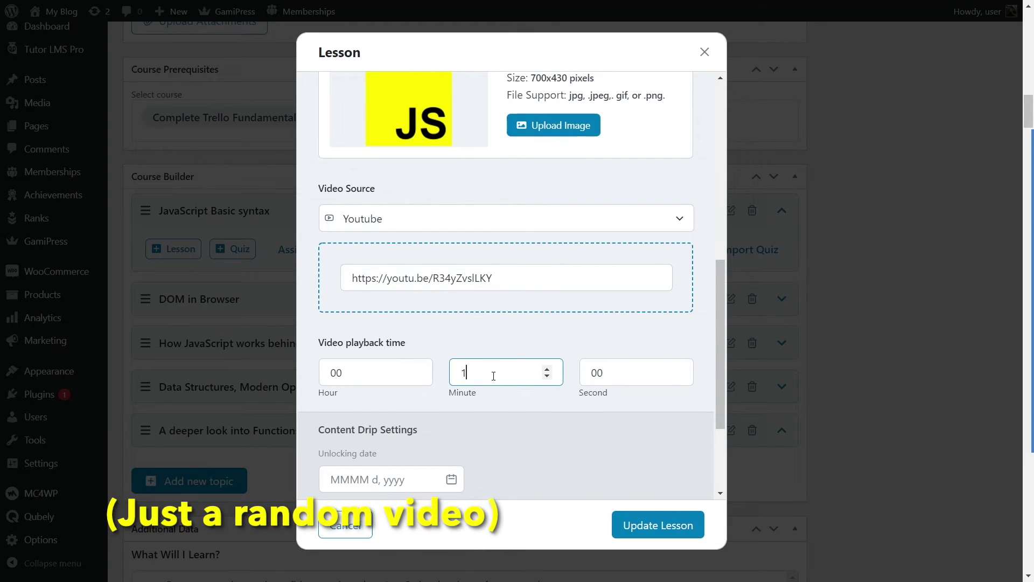
left_click(555, 421)
Step: Enable Course Preview for the Hello World lesson and save it
scroll(555, 422, "down", 3)
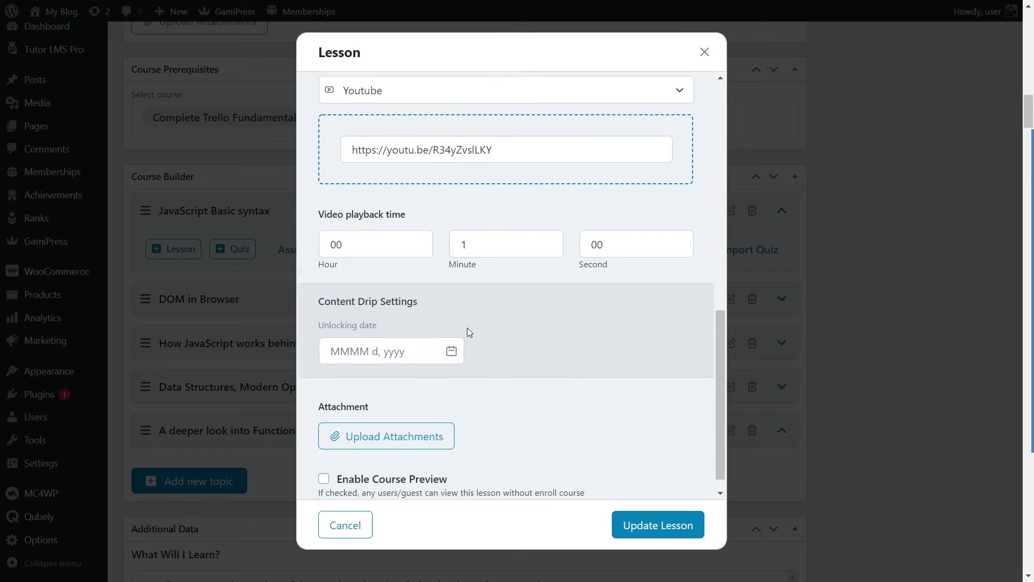
scroll(452, 334, "down", 1)
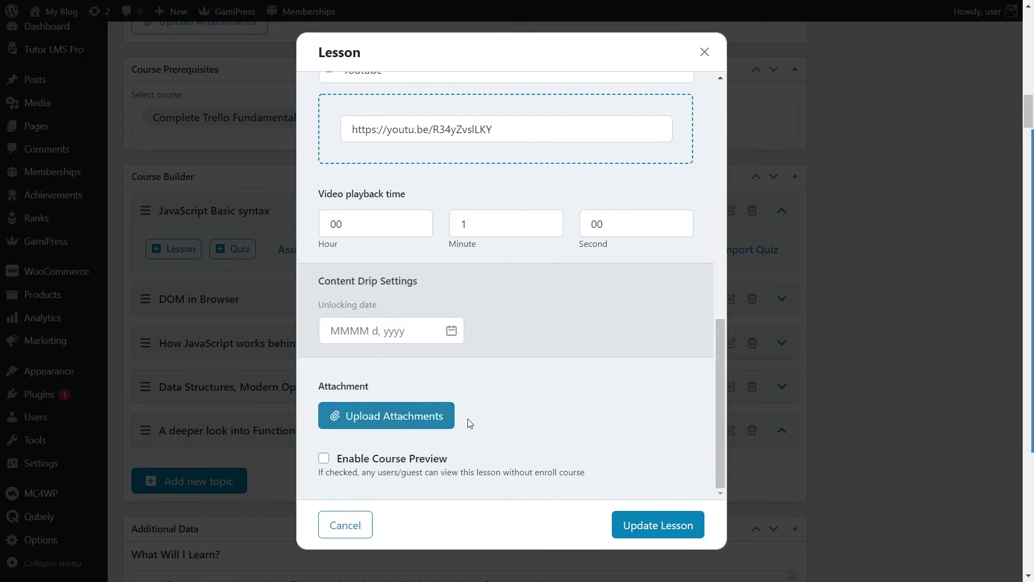
left_click(324, 459)
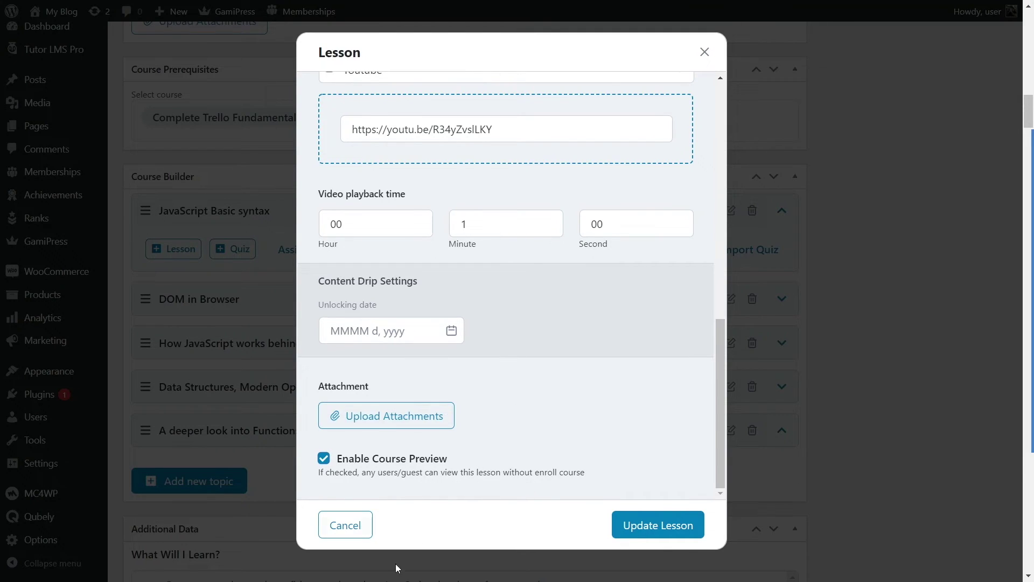
scroll(544, 377, "up", 5)
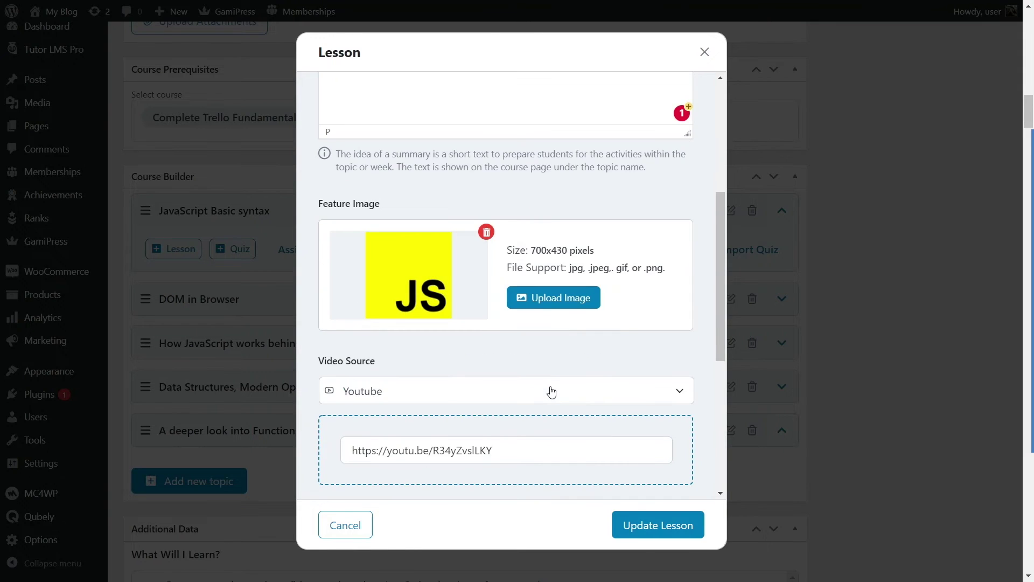
scroll(545, 392, "up", 5)
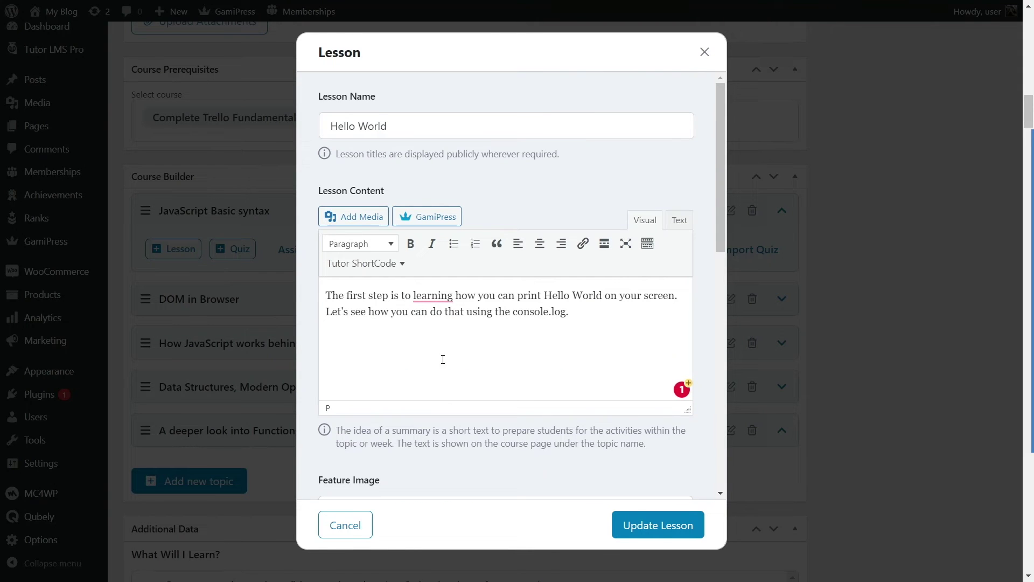
left_click(661, 529)
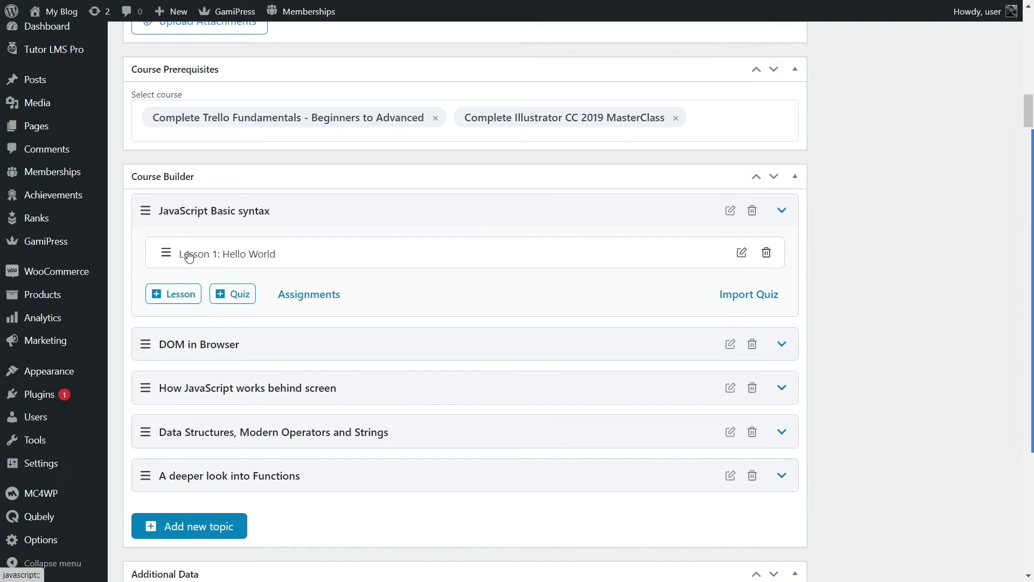
Step: Add another lesson, then drag Lessons 1 and 5 to test reordering in JavaScript Basic syntax
left_click(182, 298)
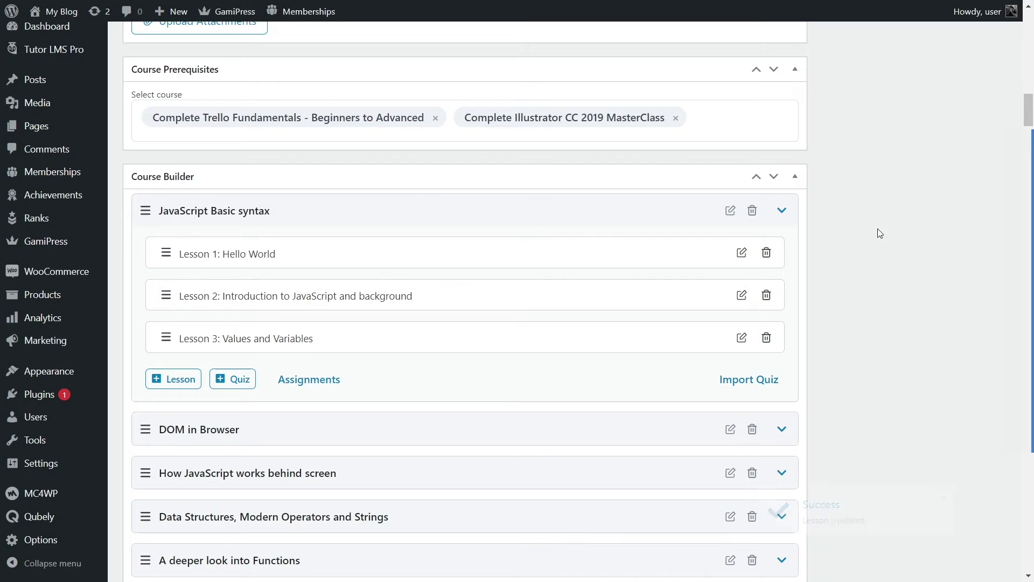
left_click(782, 211)
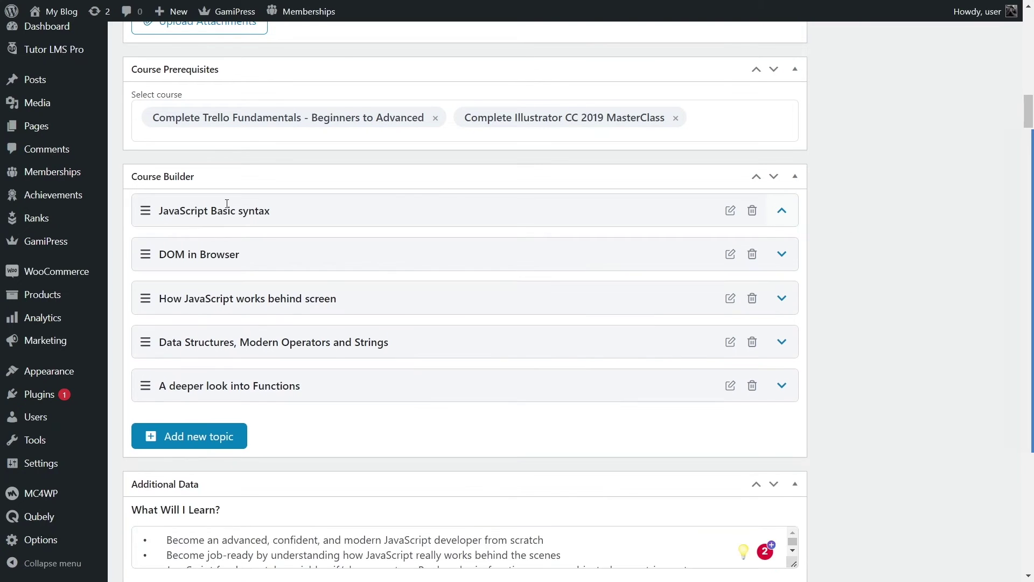
left_click(781, 211)
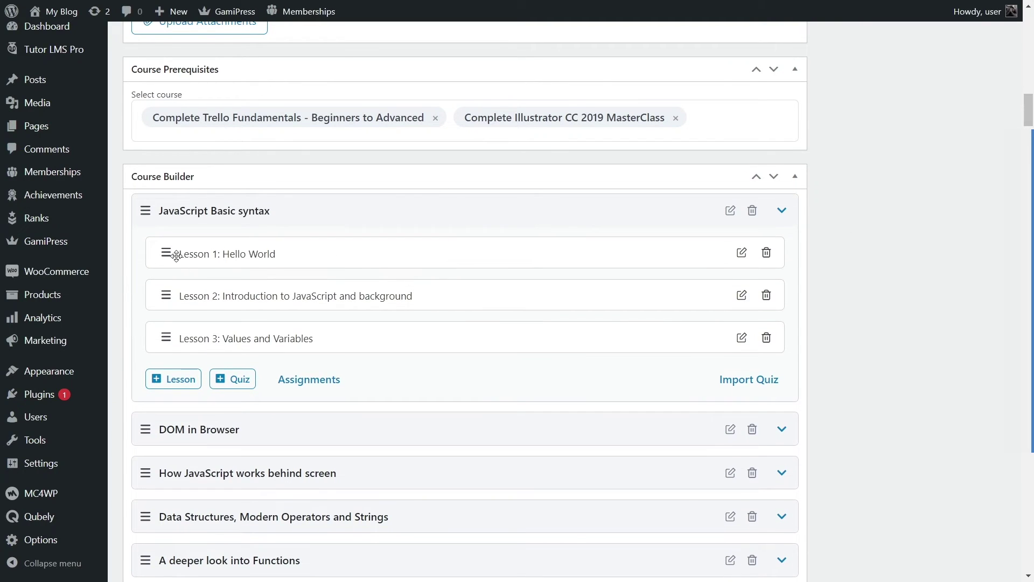
mouse_move(167, 252)
left_mouse_down()
mouse_move(173, 283)
mouse_move(159, 293)
mouse_move(161, 249)
left_mouse_up()
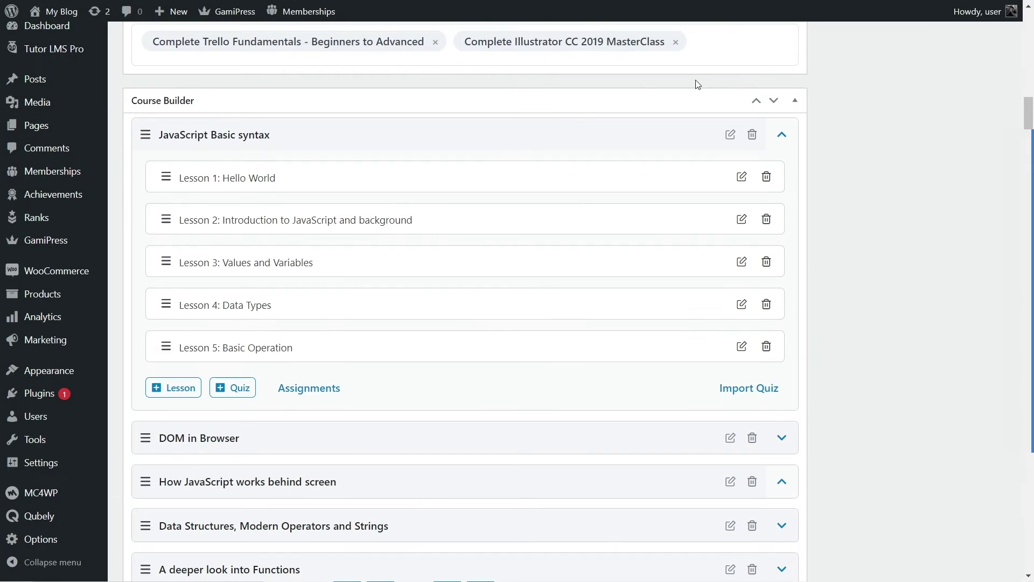
mouse_move(166, 347)
left_mouse_down()
mouse_move(162, 317)
mouse_move(157, 347)
left_mouse_up()
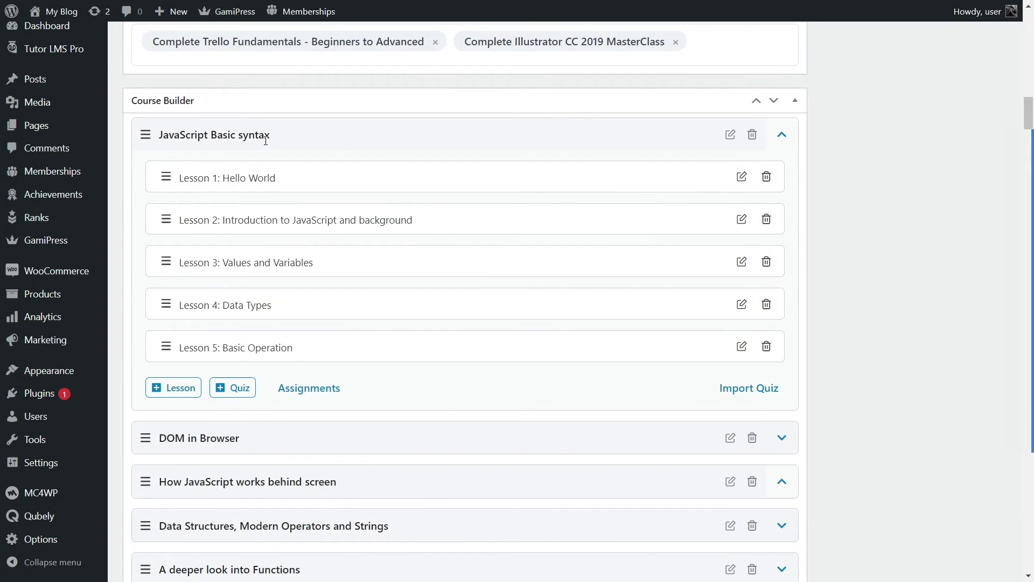
Step: Try reordering lessons in DOM in Browser, browse the other topics, then reopen JavaScript Basic syntax
left_click(567, 135)
left_click(269, 182)
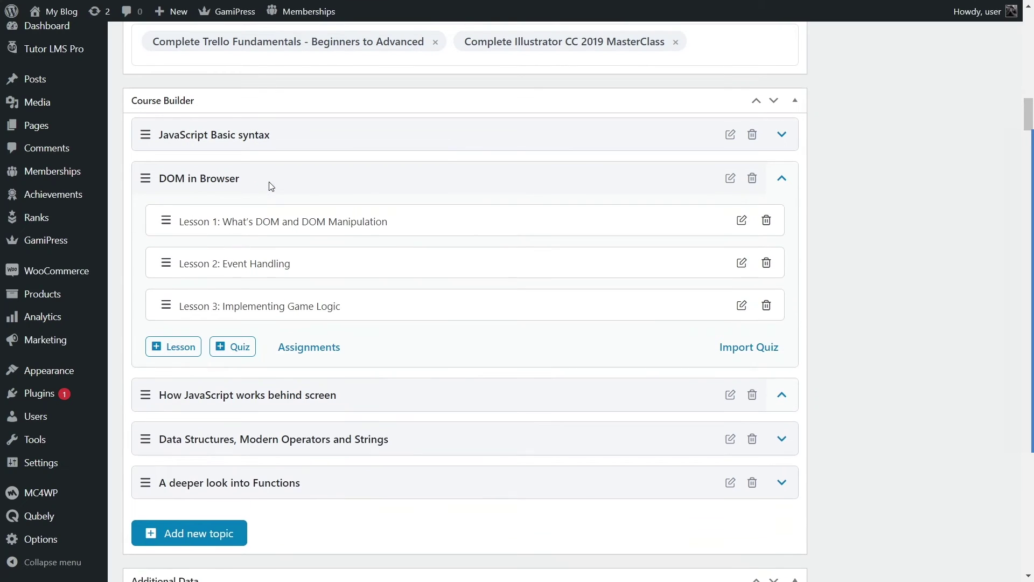
mouse_move(179, 304)
left_mouse_down()
mouse_move(187, 264)
mouse_move(188, 304)
left_mouse_up()
left_click(172, 179)
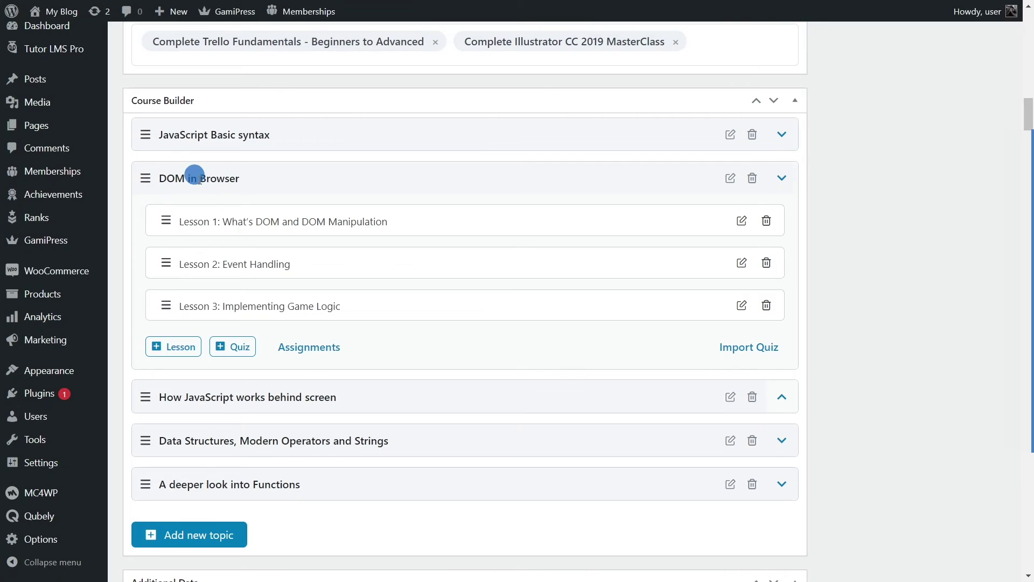
left_click(218, 222)
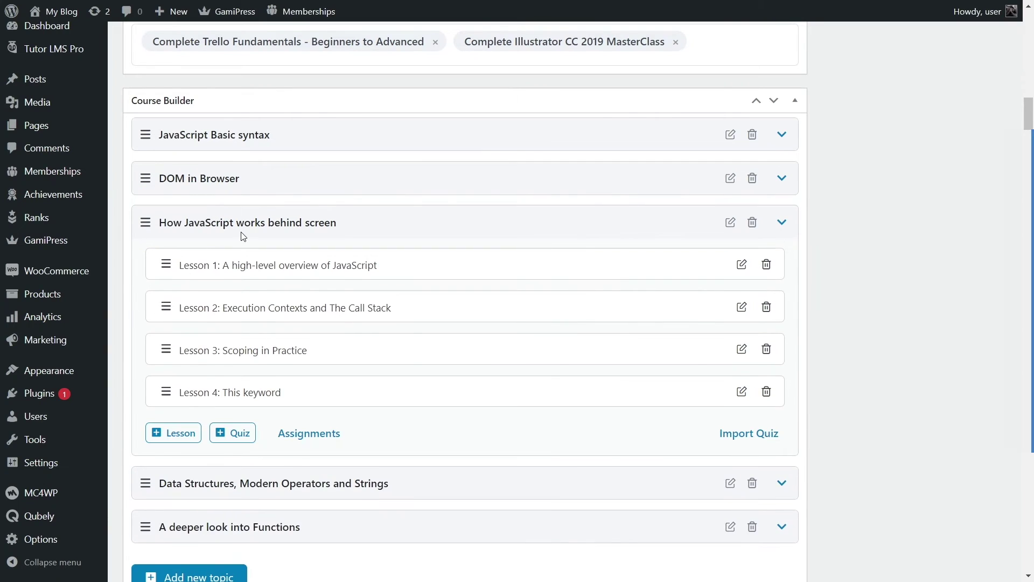
left_click(242, 223)
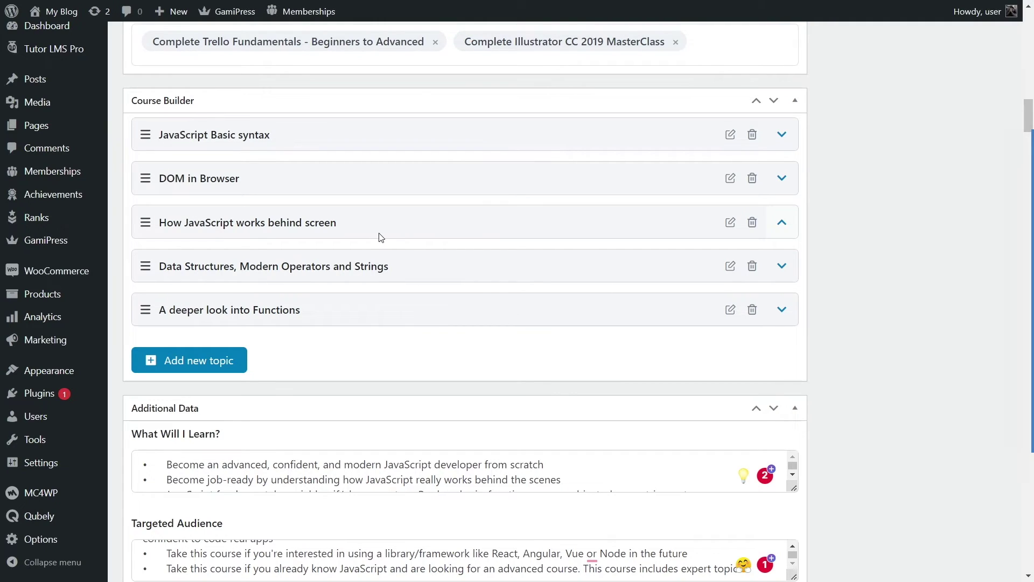
left_click(782, 135)
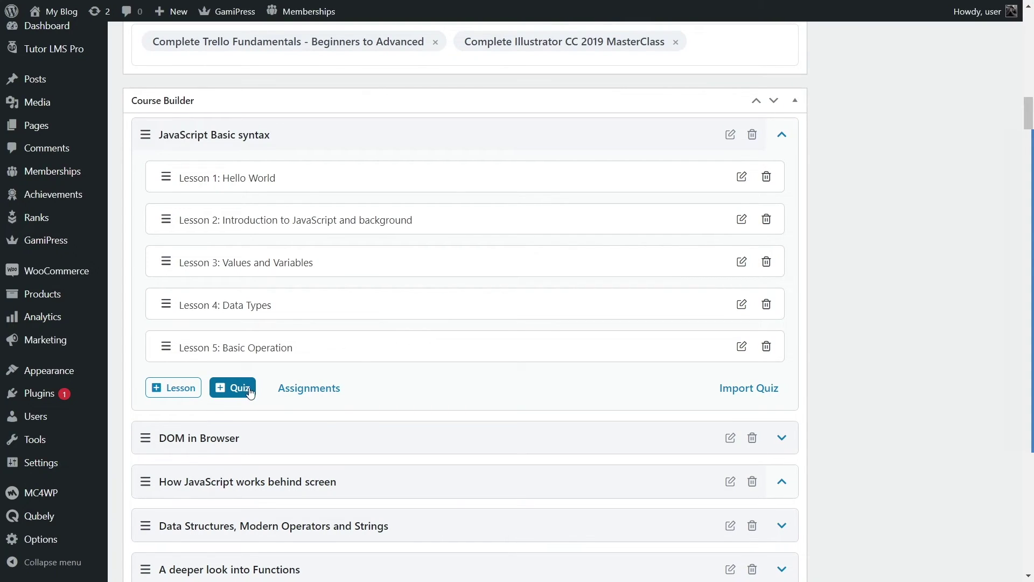
Step: Start an assignment under JavaScript Basic syntax with a content-drip unlocking date of May 19, 2022
left_click(318, 392)
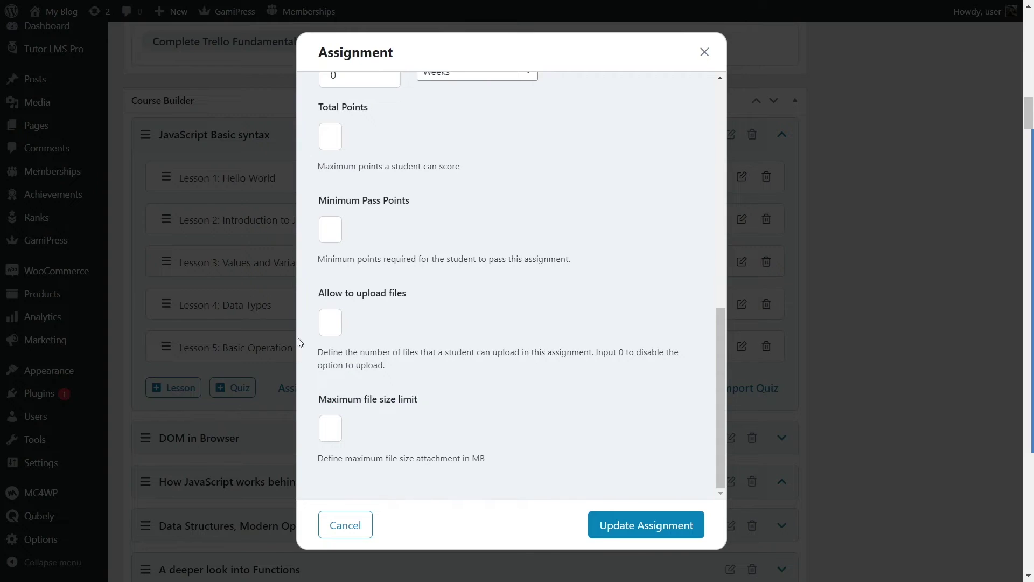
scroll(527, 273, "up", 10)
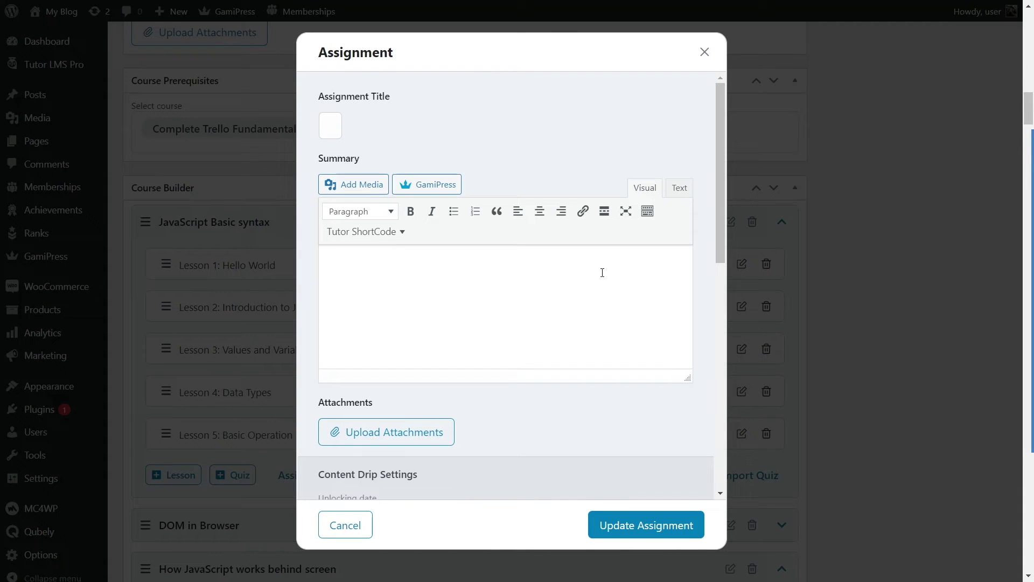
scroll(480, 300, "down", 1)
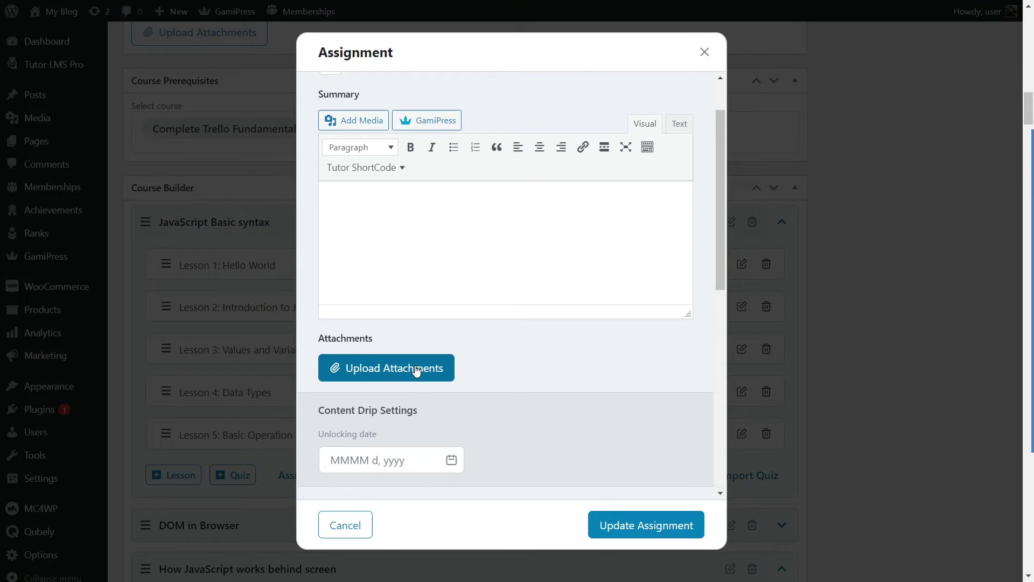
scroll(415, 368, "down", 1)
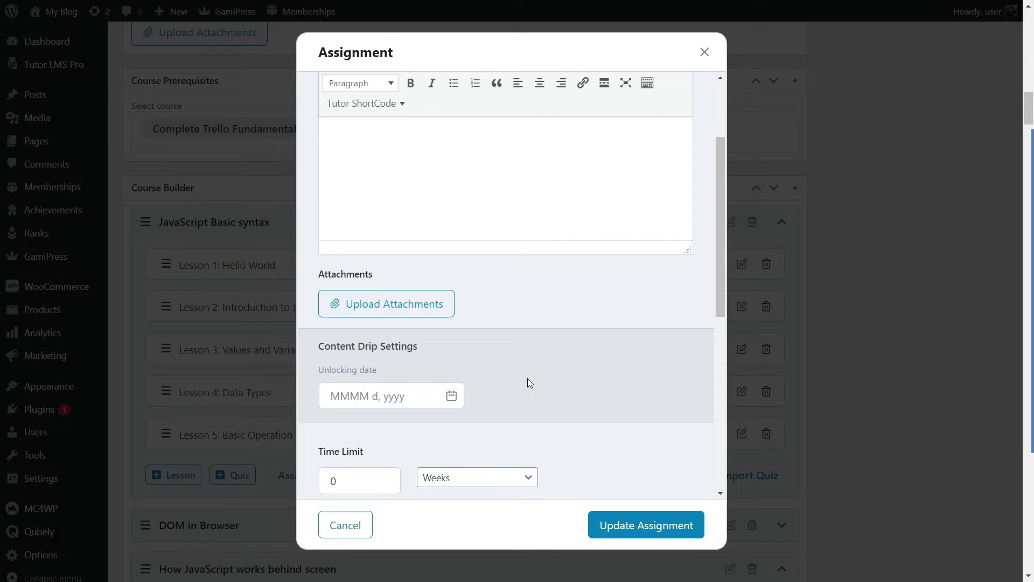
left_click(357, 398)
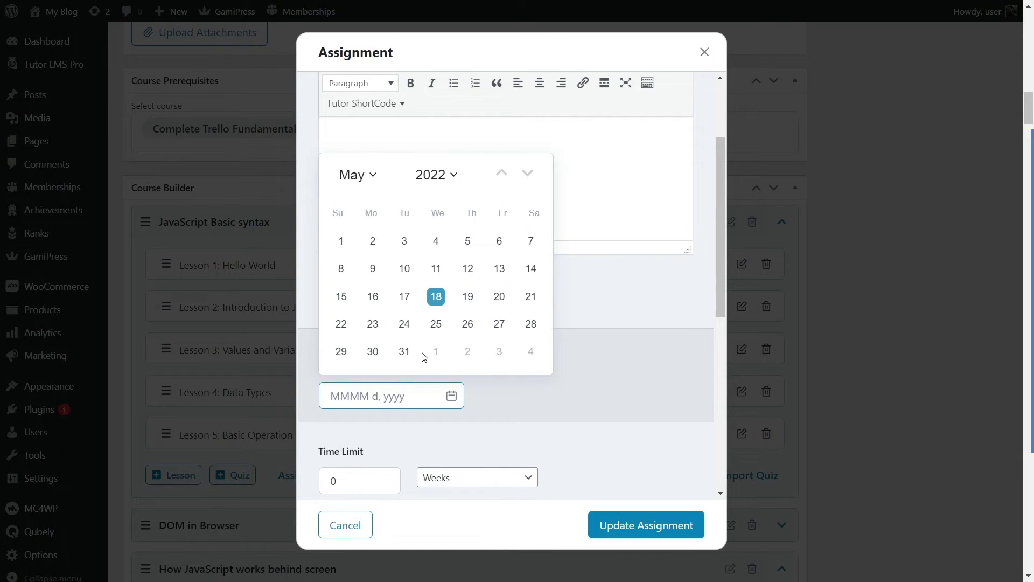
left_click(471, 300)
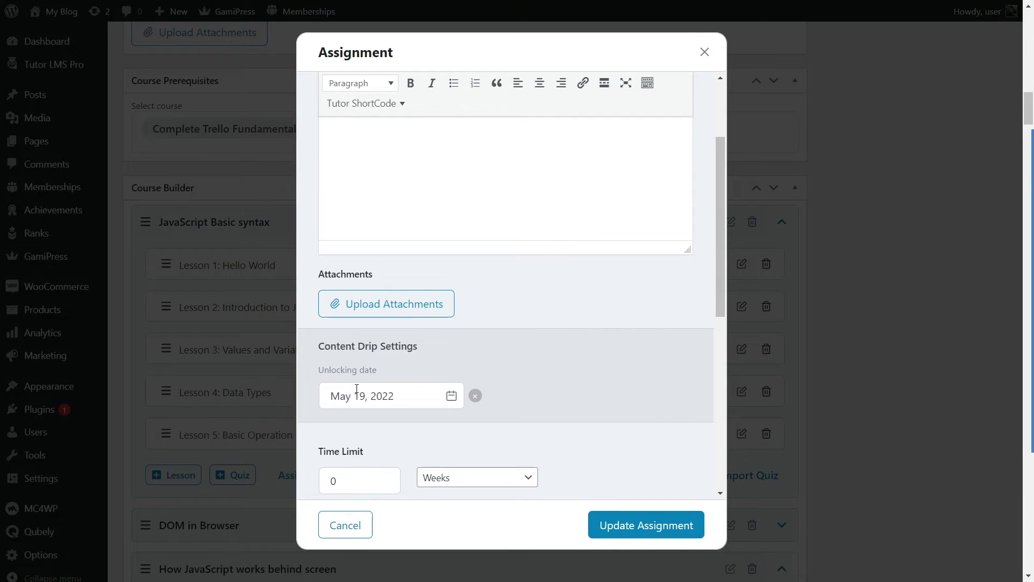
scroll(558, 396, "down", 2)
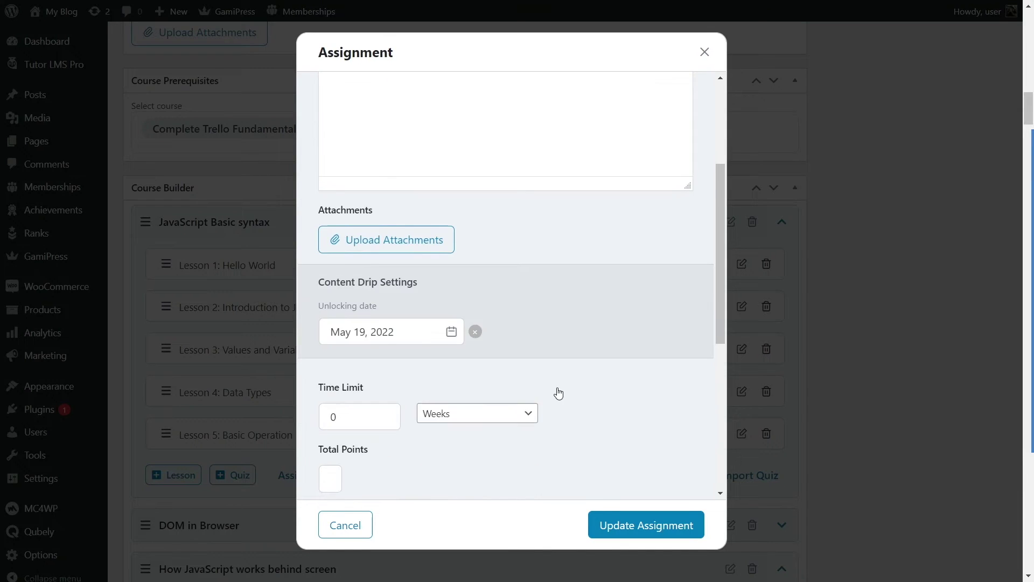
left_click(413, 271)
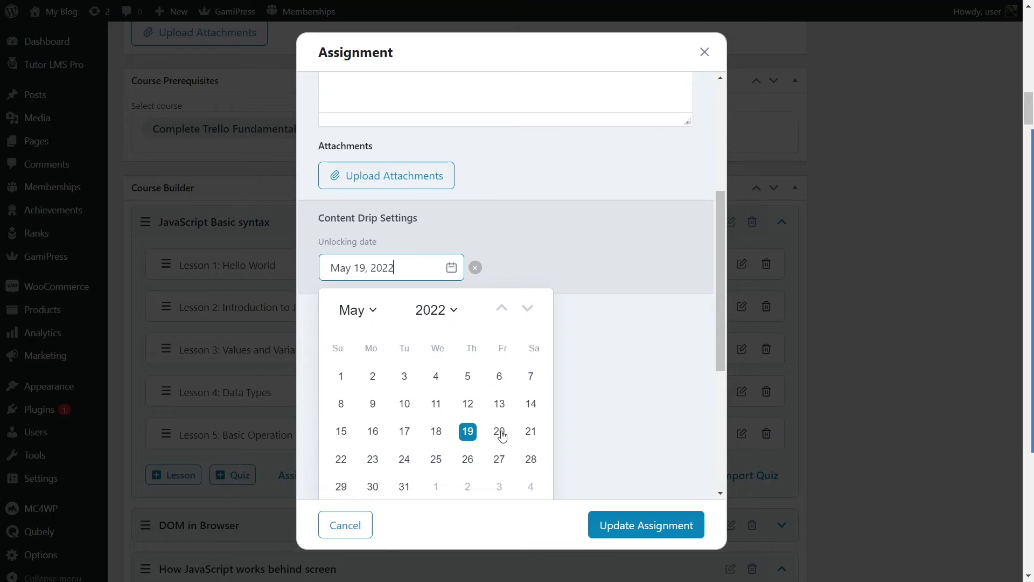
left_click(622, 325)
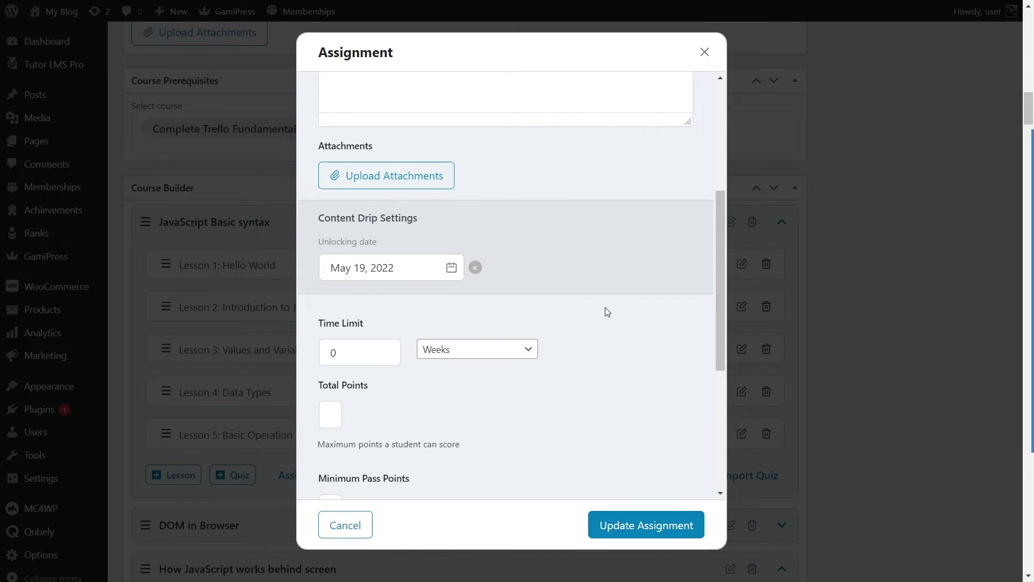
scroll(607, 310, "down", 1)
Step: Set the assignment's time limit to 3 Days
left_click(346, 280)
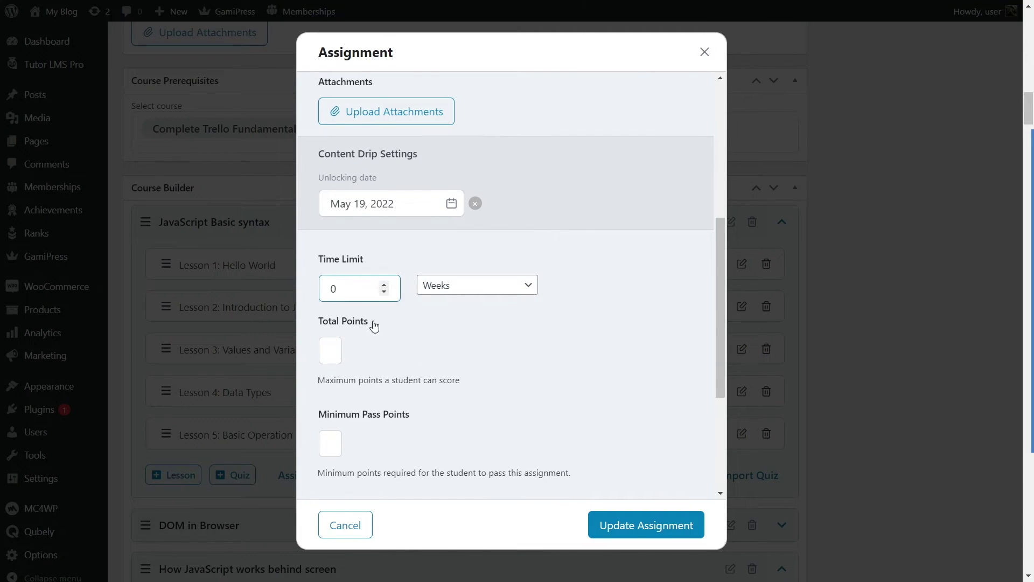
double_click(335, 287)
type("3")
left_click(488, 287)
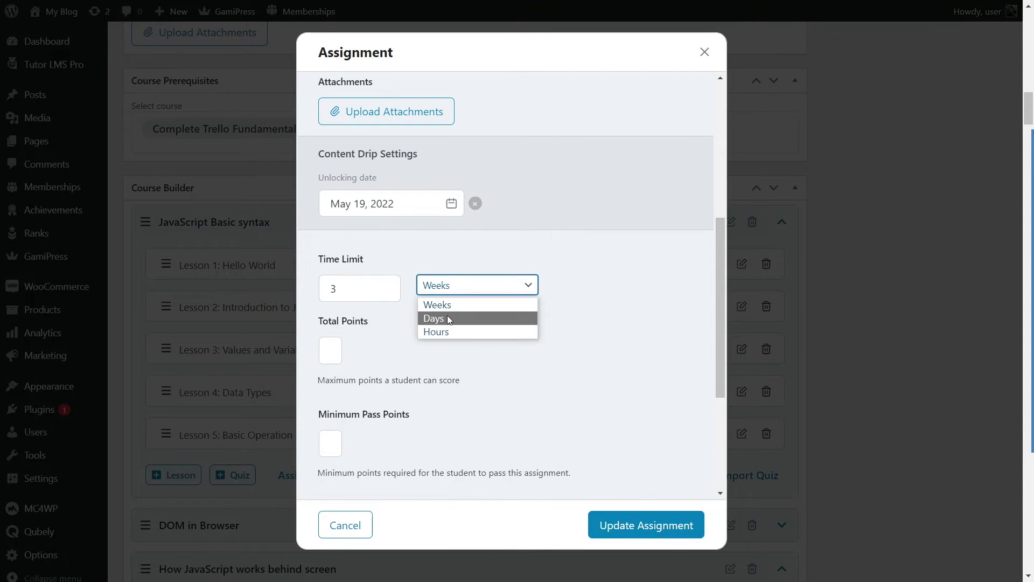
left_click(447, 320)
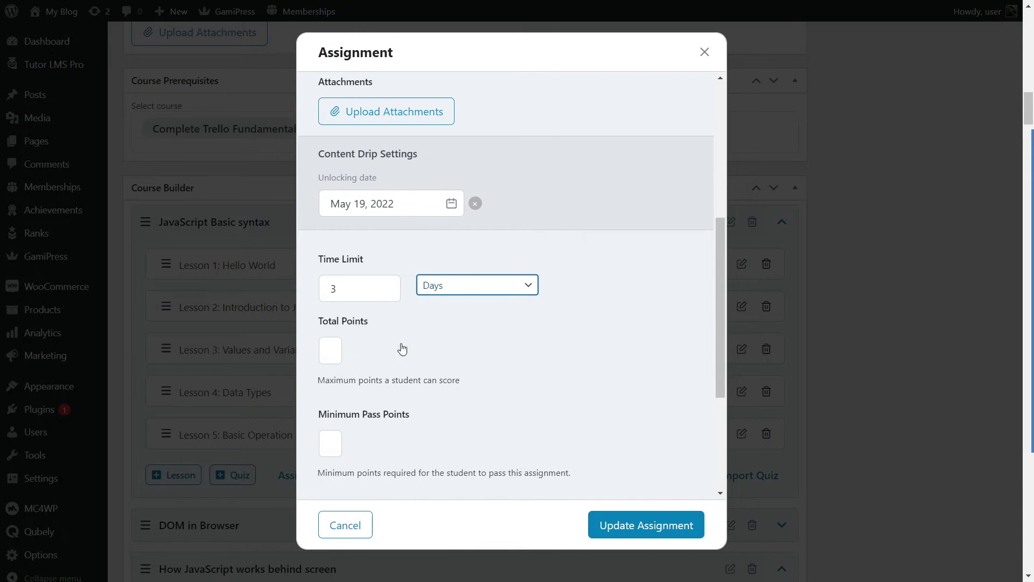
Step: Check the Allow to upload files field, then cancel the assignment without saving
scroll(482, 271, "up", 5)
scroll(409, 274, "down", 7)
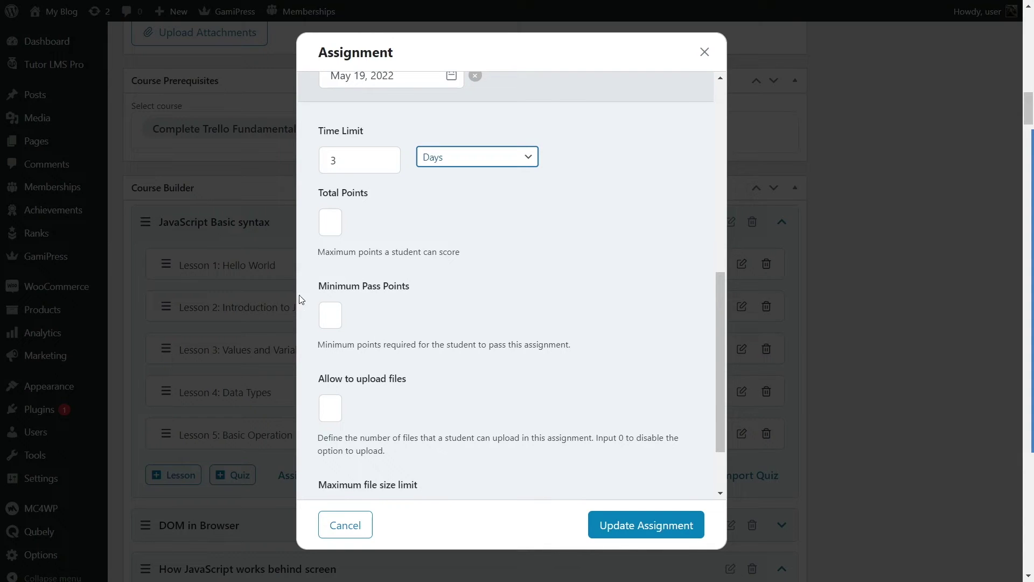
scroll(355, 283, "down", 1)
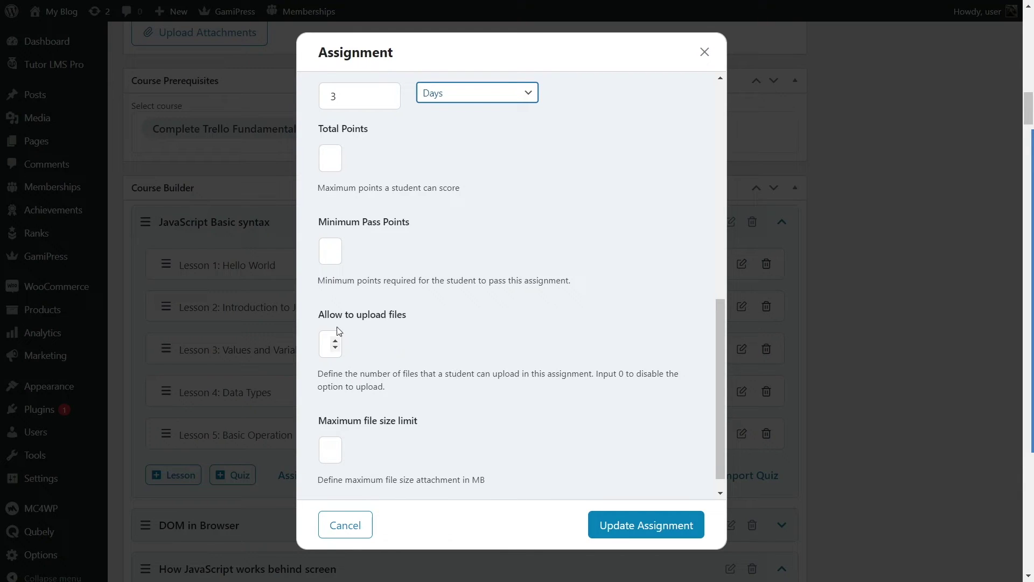
left_click(334, 344)
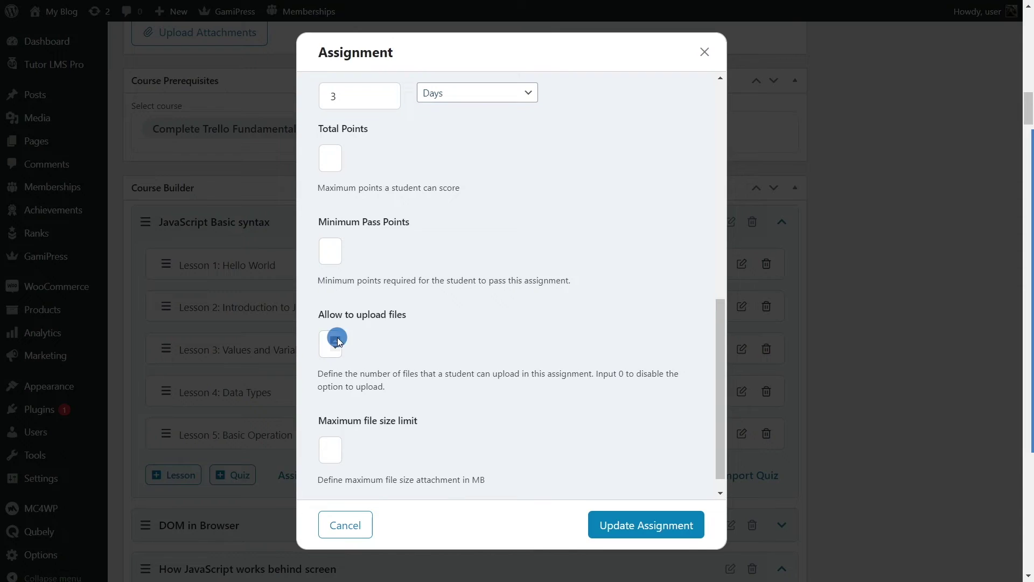
left_click(320, 341)
scroll(380, 322, "down", 1)
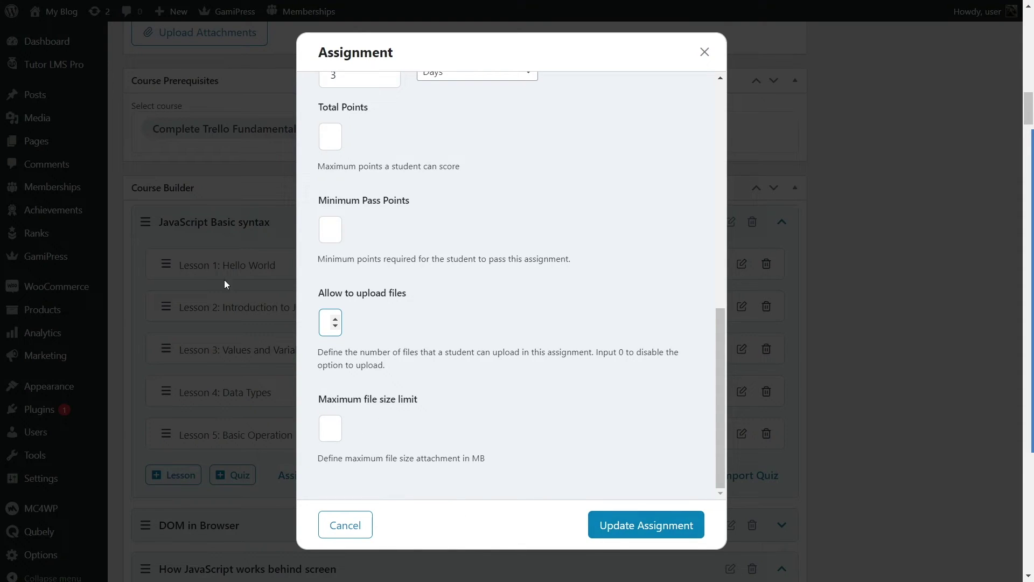
left_click(337, 529)
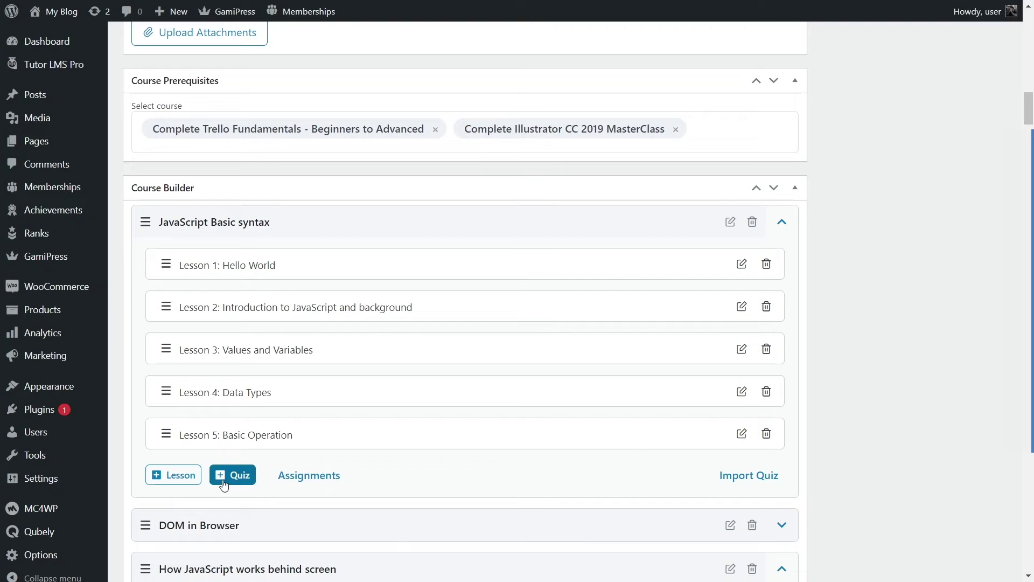
Step: Create a quiz titled 'JS Quiz' with summary 'Some basic JavaScript Quiz to get you started', then Save & Next
left_click(248, 481)
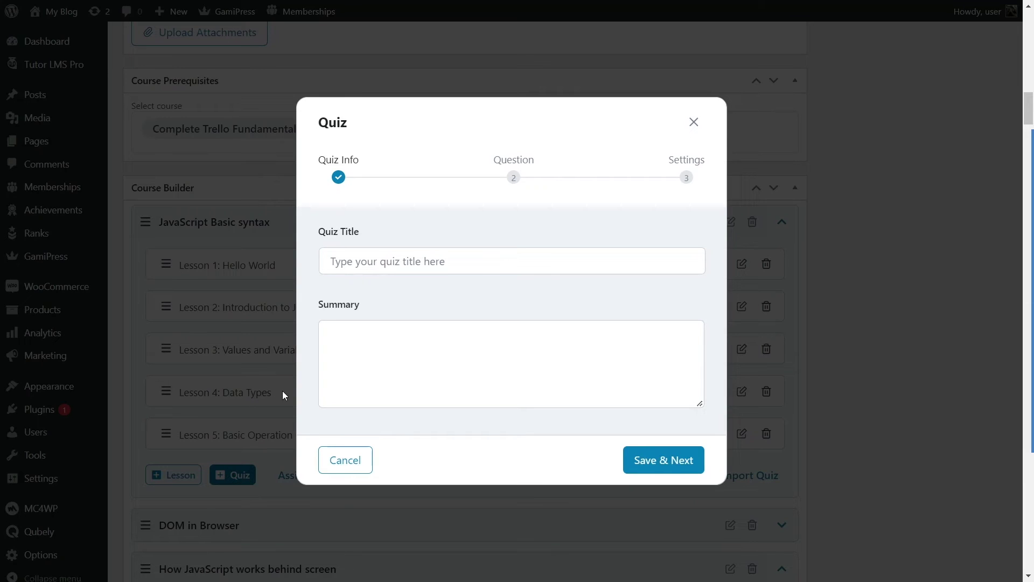
left_click(387, 261)
type("Ja")
type("S Q")
type("uiz")
left_click(377, 349)
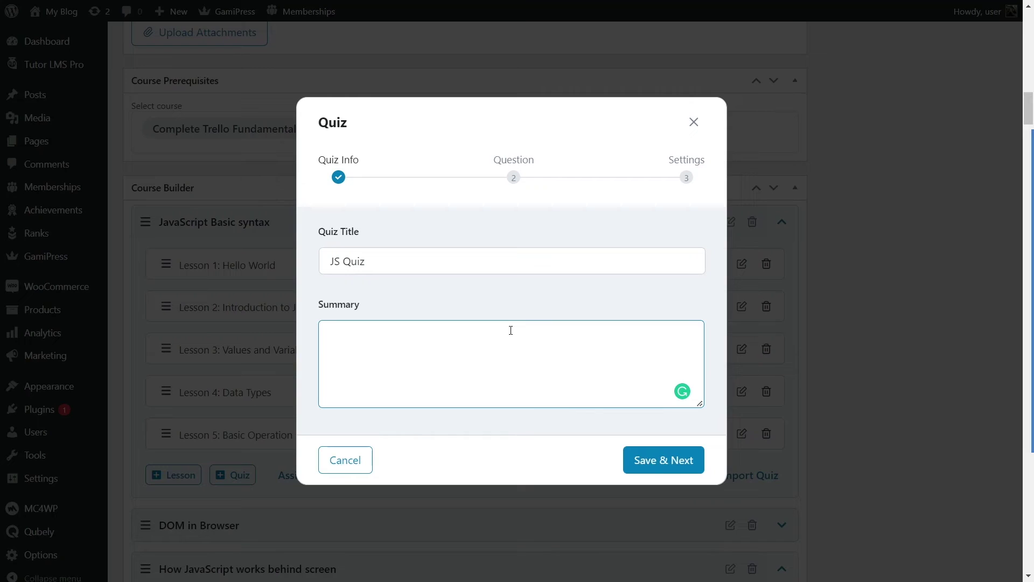
type("Some basic JavaScript Qui")
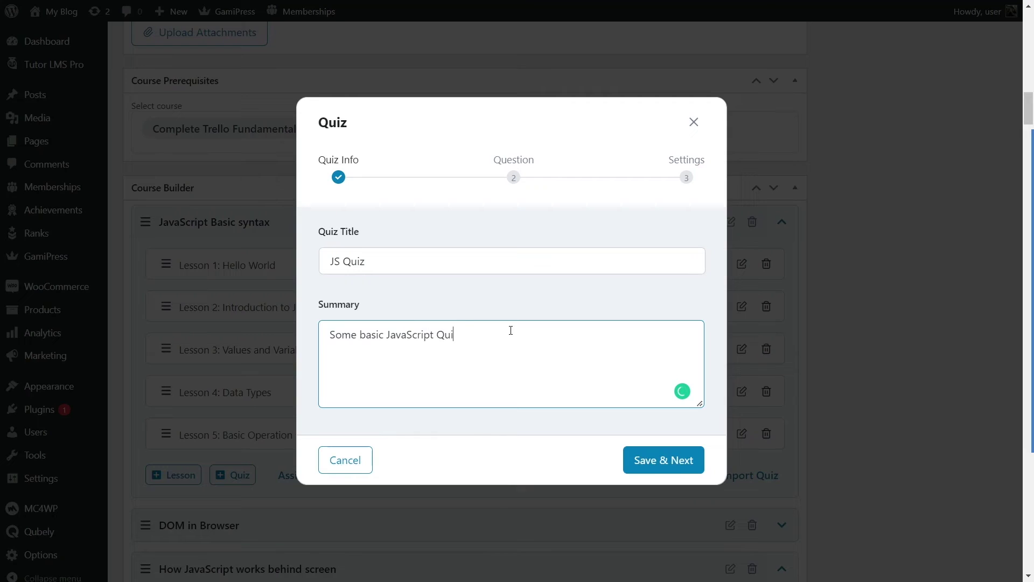
type("z to get you started.")
left_click(654, 465)
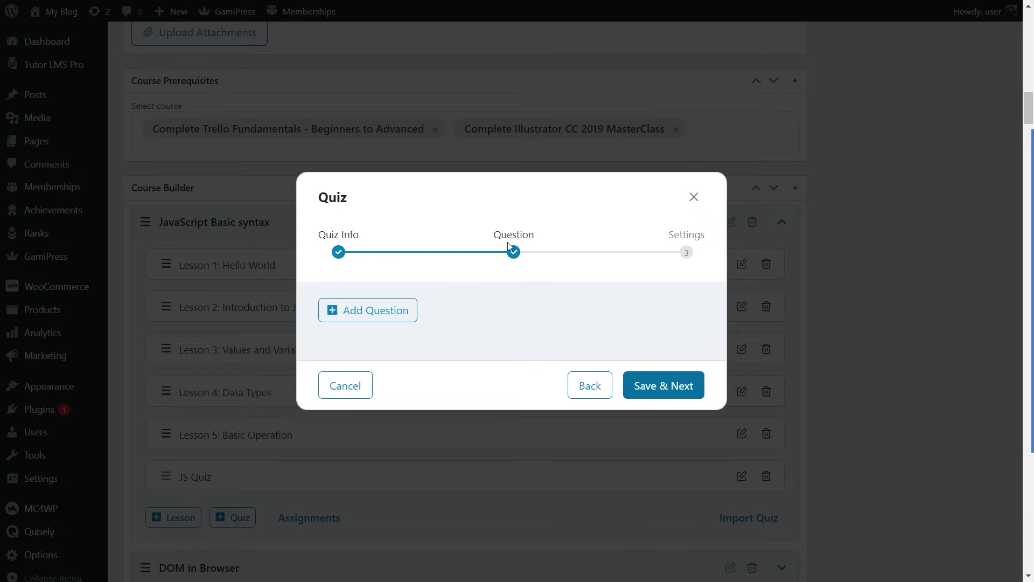
Step: Start a True/False question titled 'JavaScript is an Object Oriented Programming language.'
left_click(375, 321)
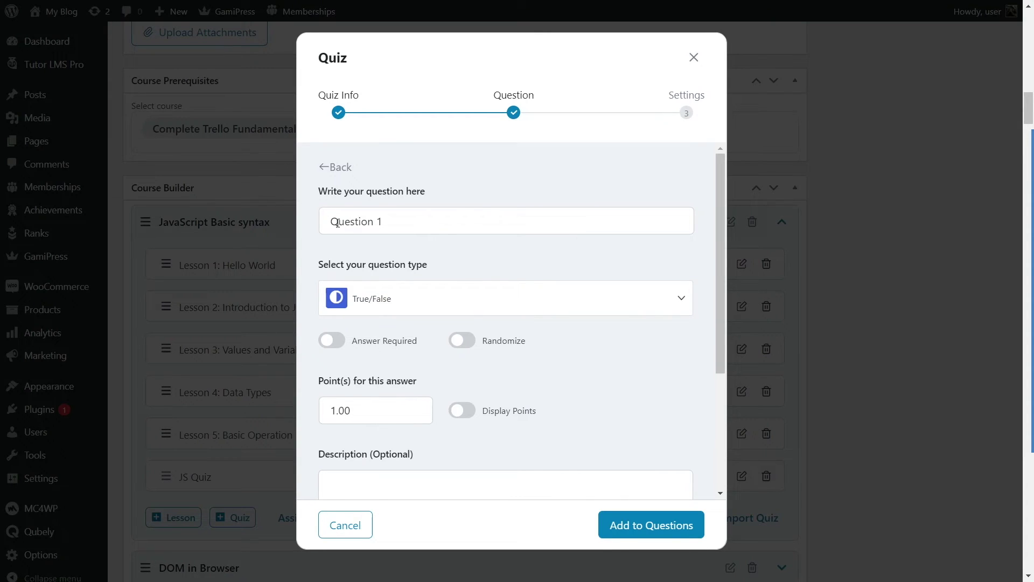
left_click_drag(429, 218, 326, 222)
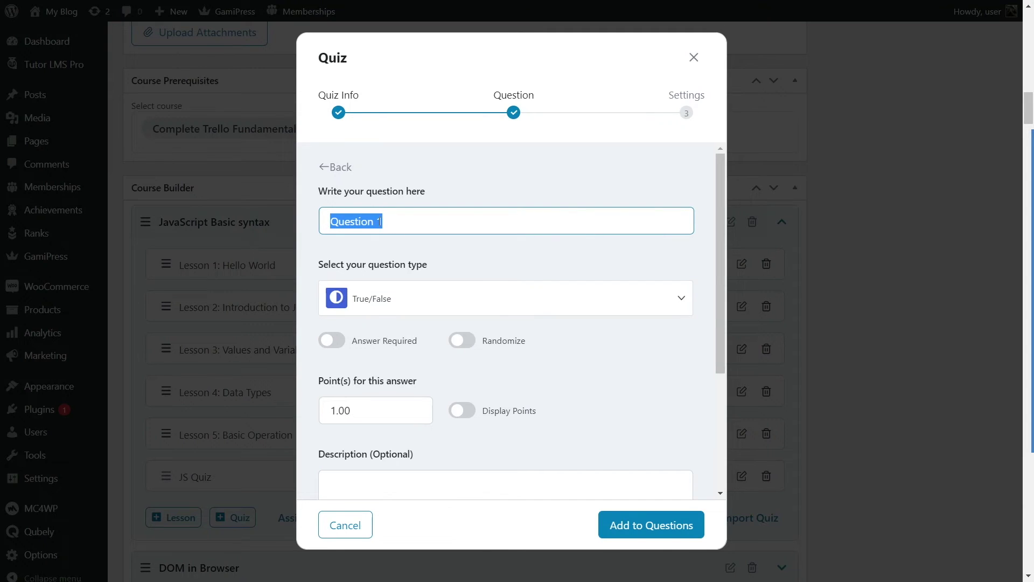
left_click(392, 298)
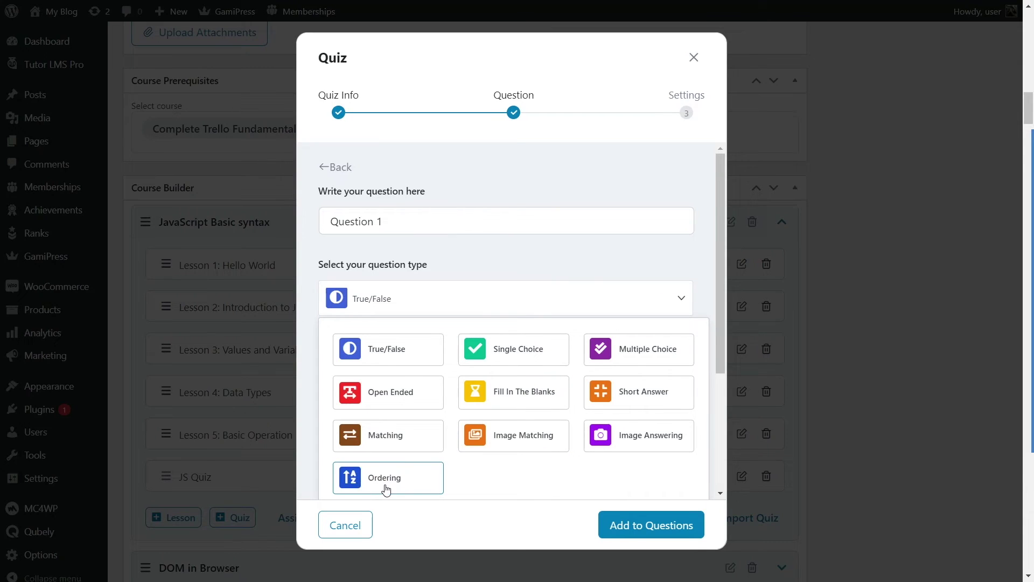
left_click(378, 352)
scroll(455, 293, "up", 1)
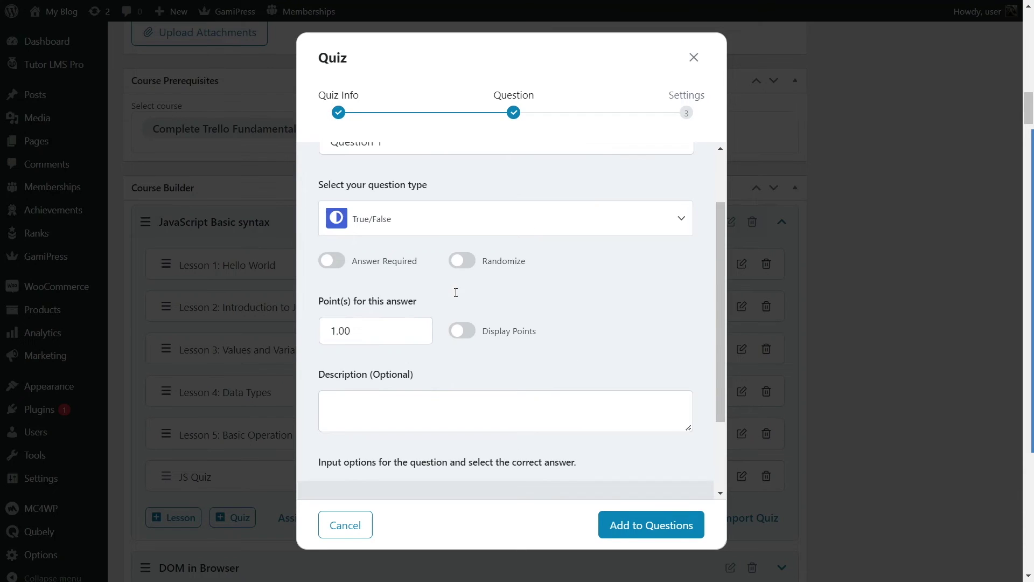
scroll(432, 232, "up", 2)
left_click(341, 220)
triple_click(329, 221)
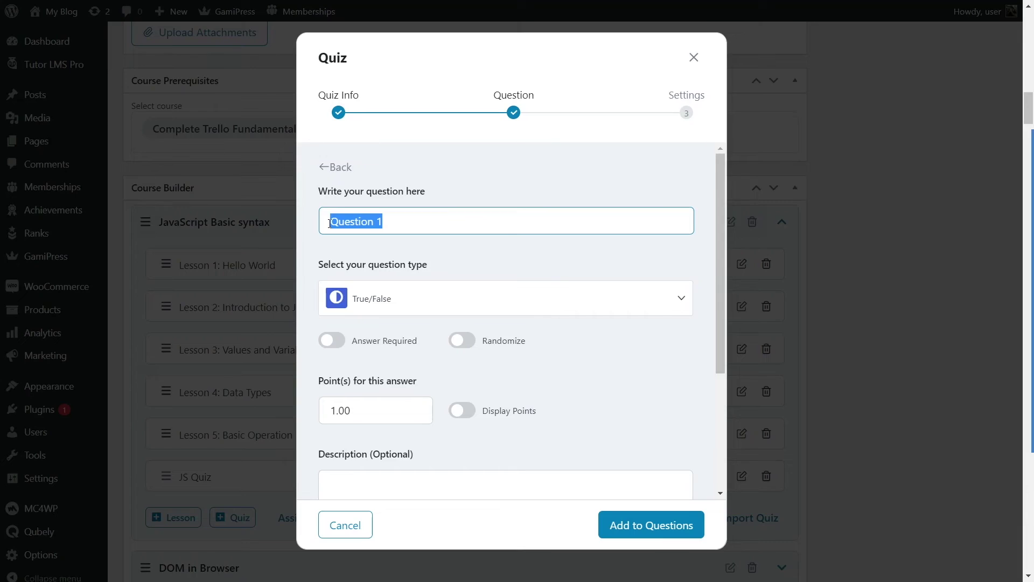
scroll(418, 233, "down", 5)
type("JavaScript is an Object Oriented Programming language")
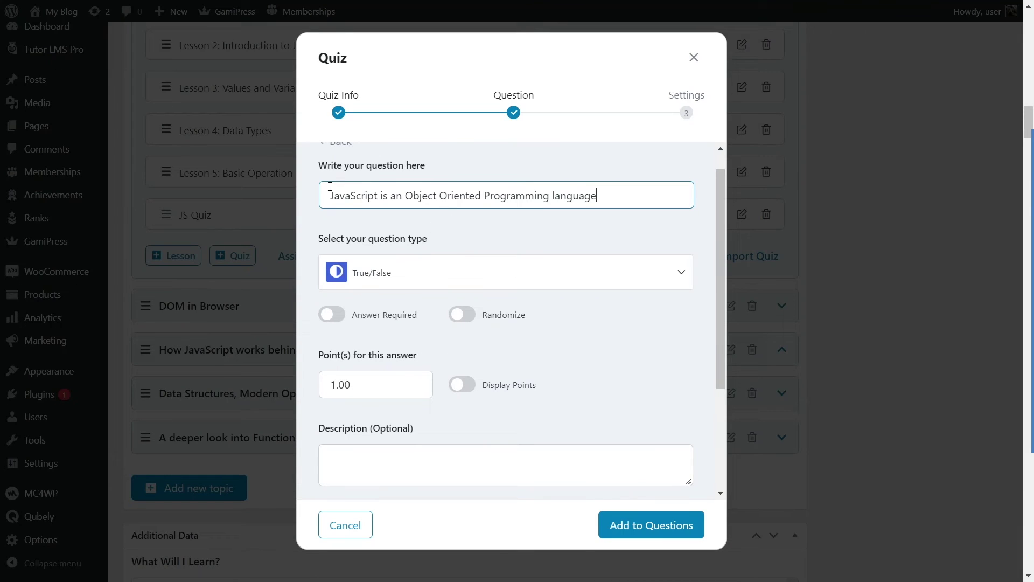
scroll(351, 266, "down", 1)
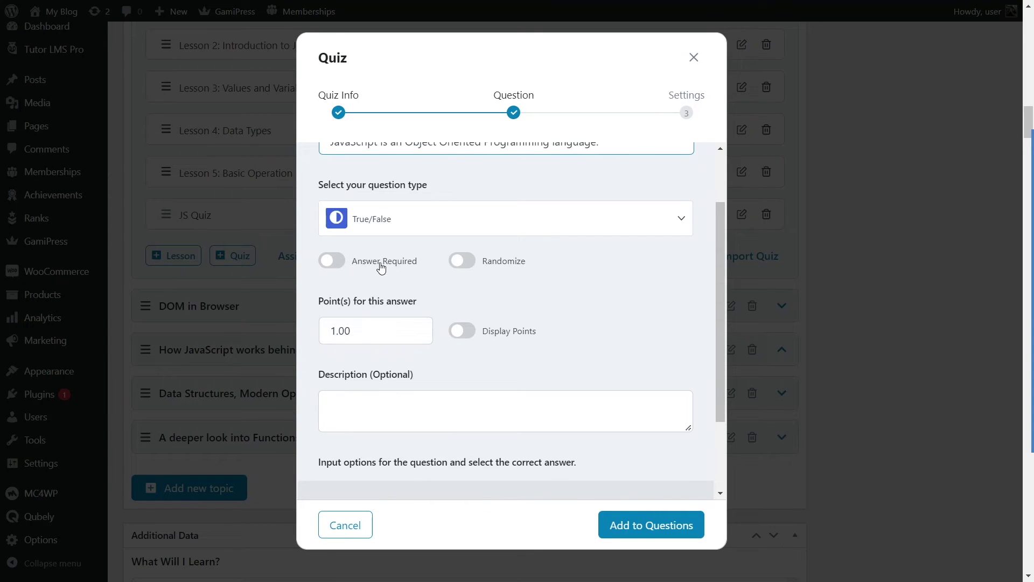
Step: Make the question required, worth 10 points with points displayed, and add it to the quiz
left_click(339, 268)
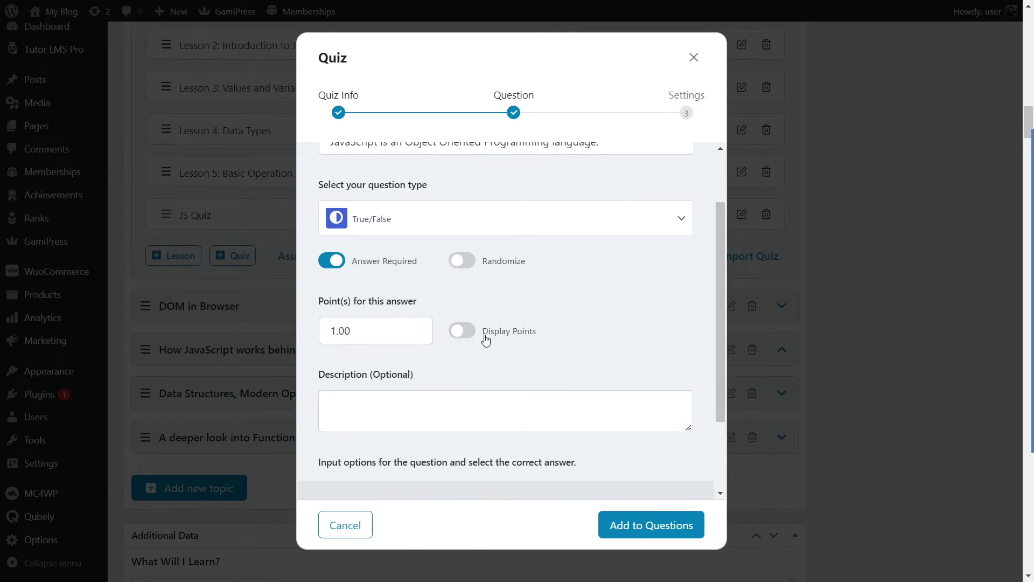
left_click_drag(324, 328, 335, 330)
type("5")
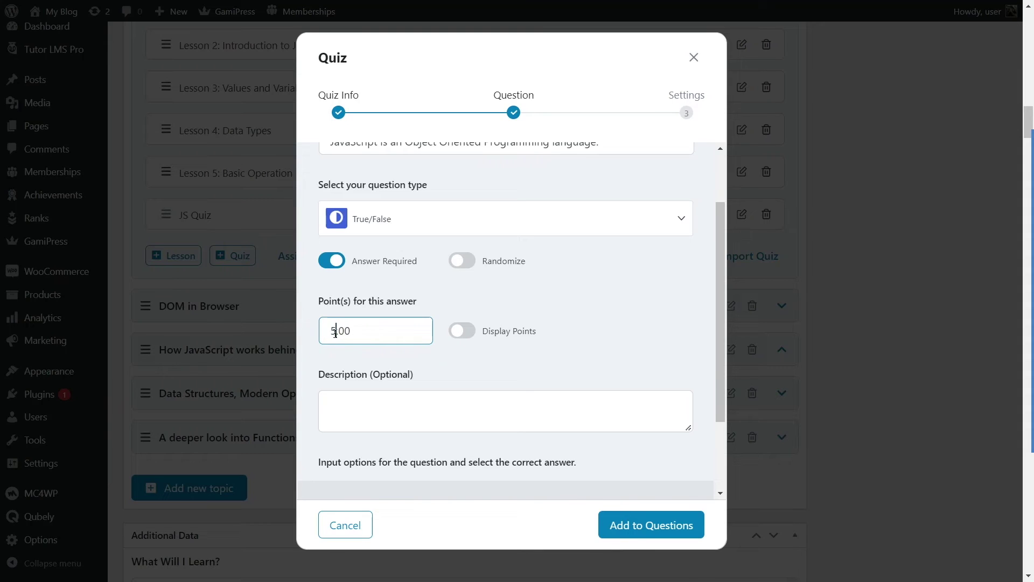
key("BackSpace")
type("10")
left_click(470, 330)
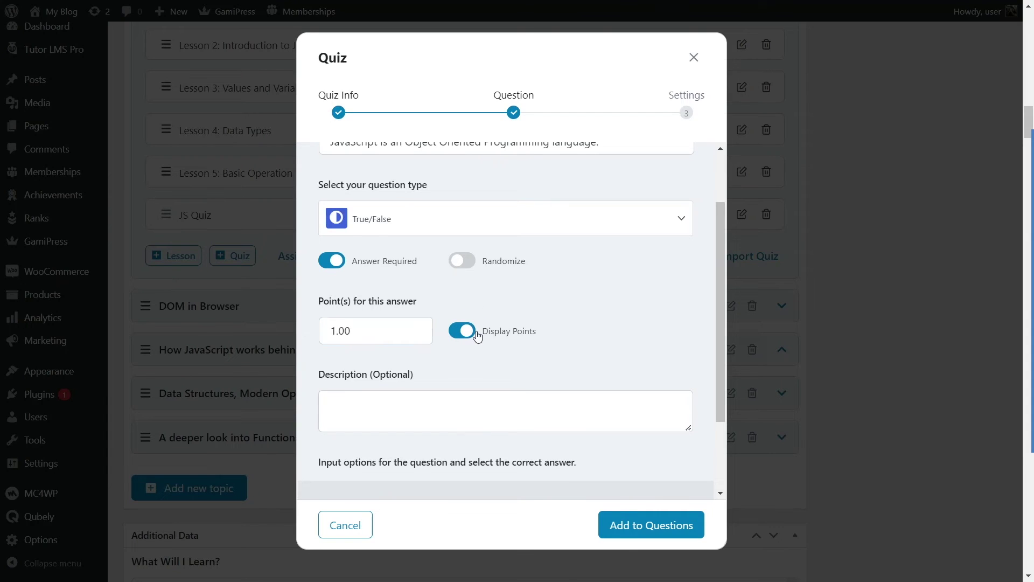
scroll(609, 313, "down", 2)
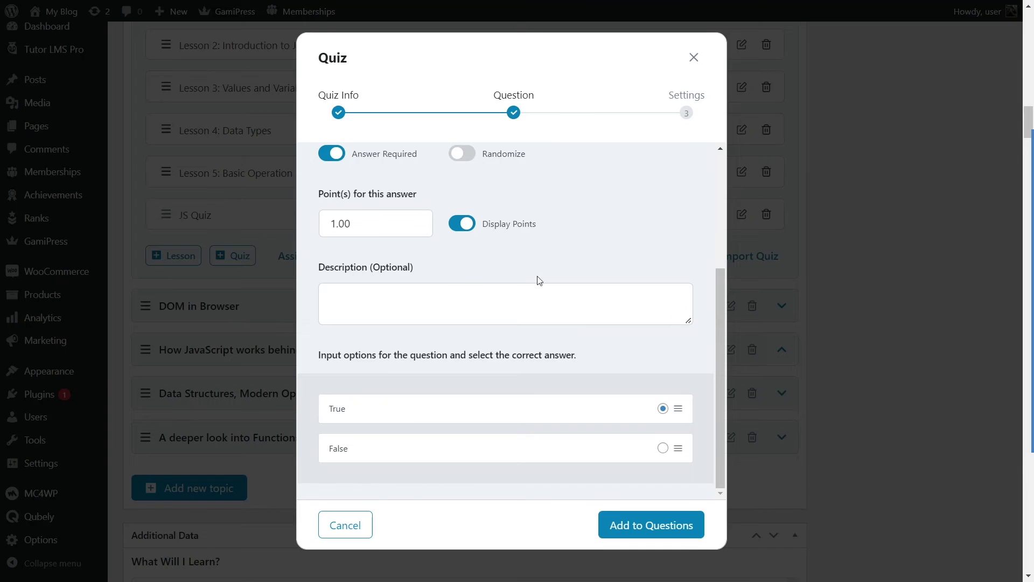
scroll(335, 377, "down", 5)
scroll(320, 356, "up", 5)
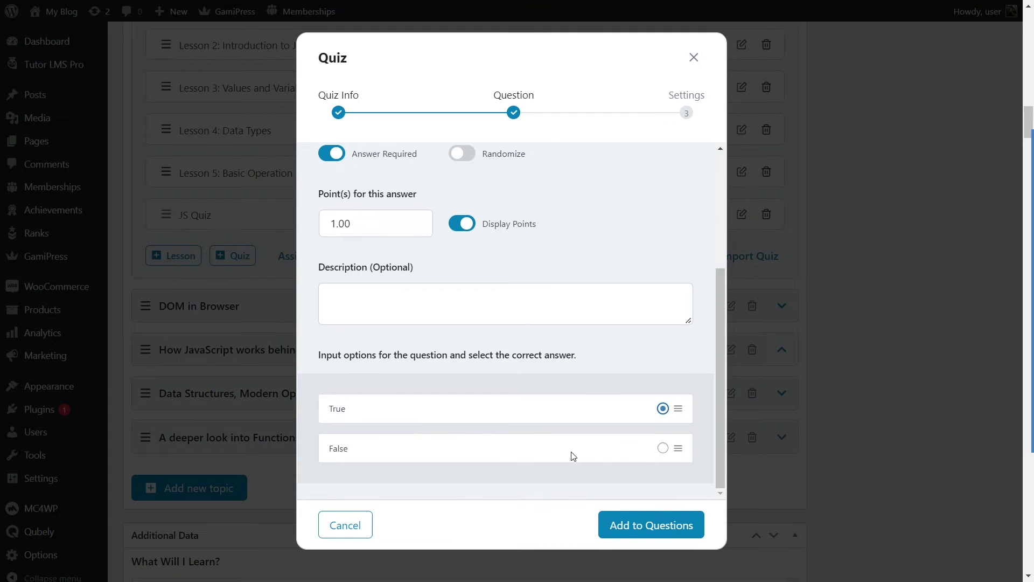
left_click(643, 531)
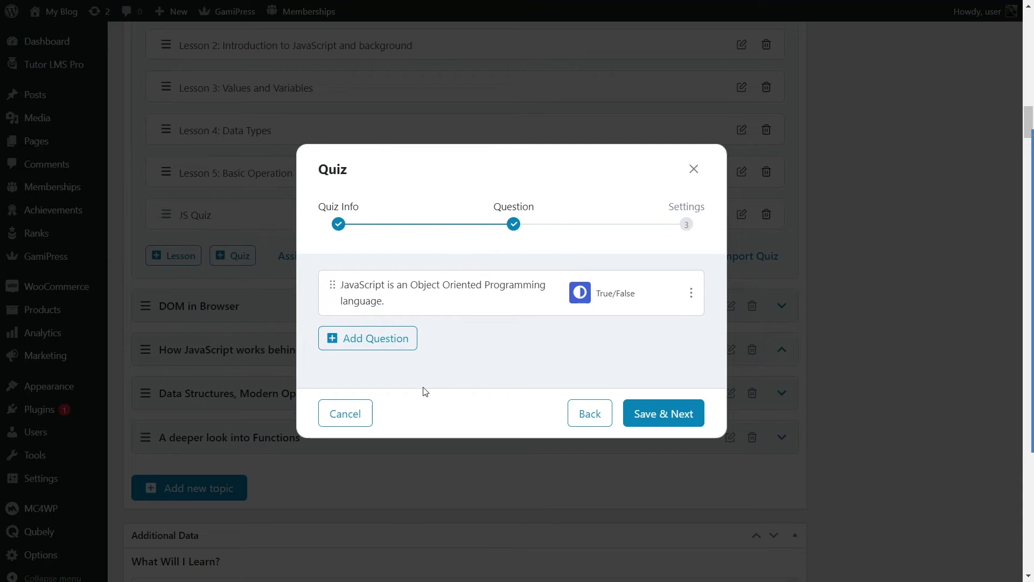
Step: Start a Single Choice question titled 'Who introduced JavaScript?'
left_click(404, 351)
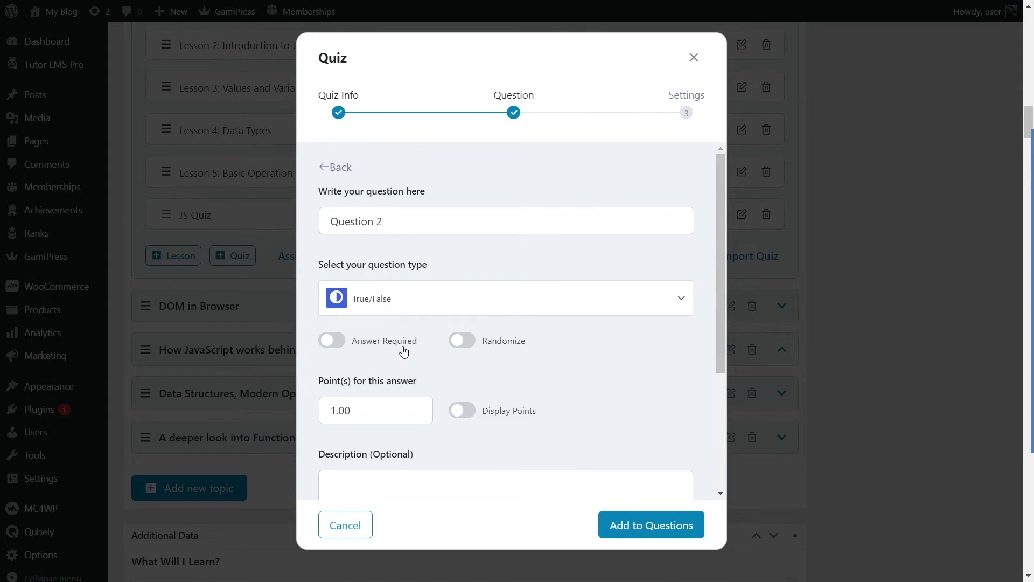
left_click(452, 302)
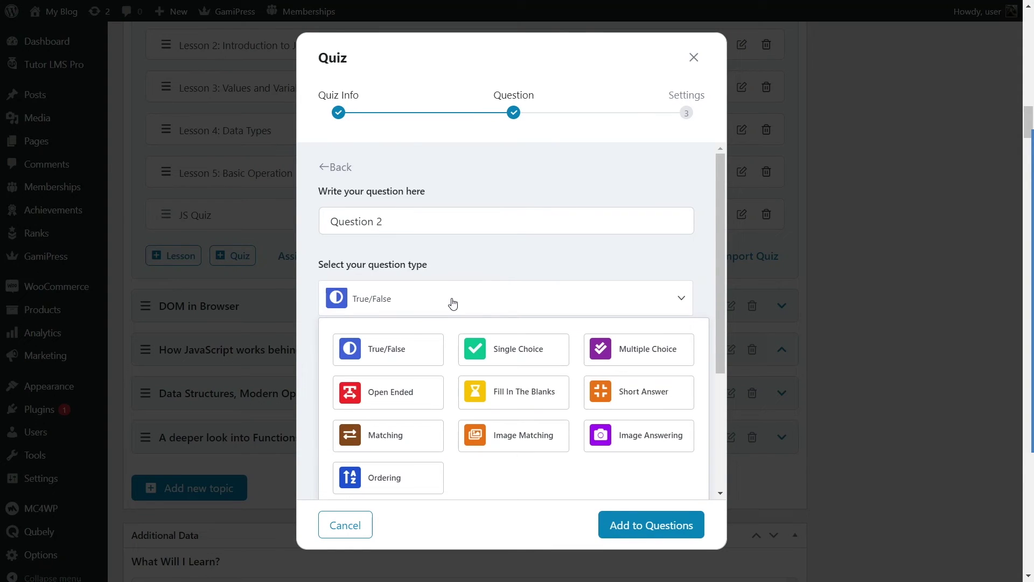
left_click(513, 345)
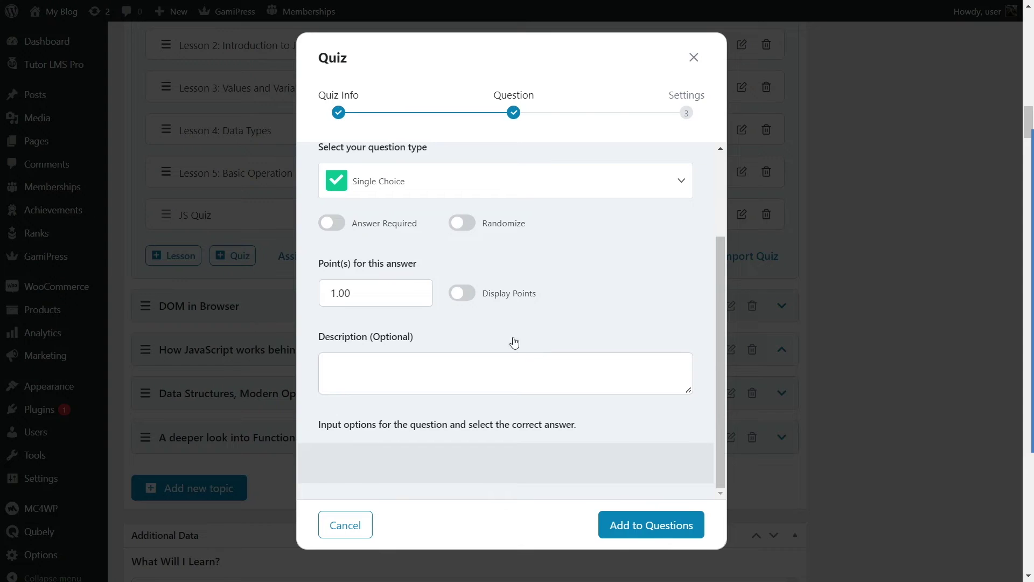
scroll(510, 291, "up", 2)
scroll(457, 213, "down", 2)
left_click(361, 215)
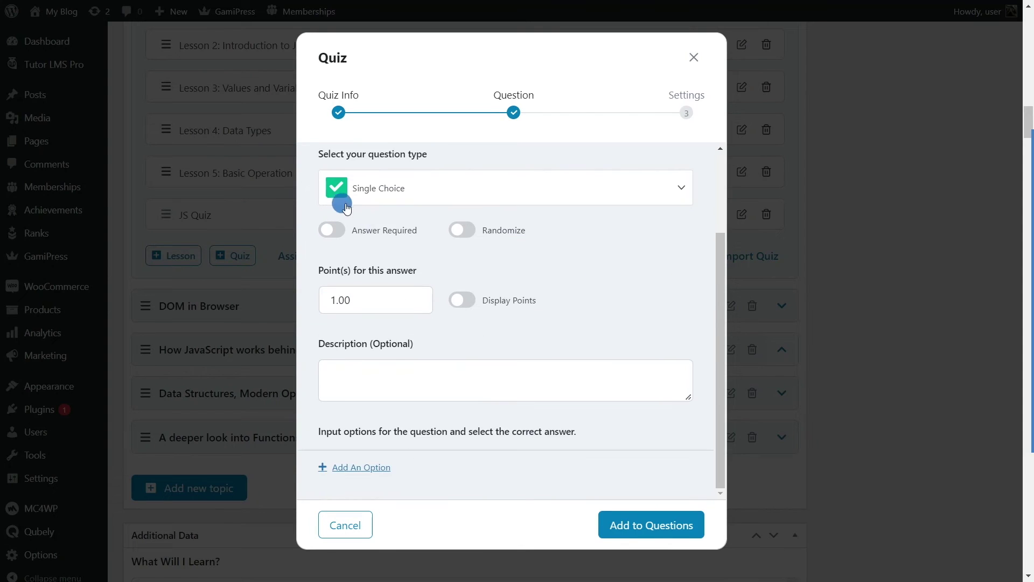
scroll(377, 221, "up", 2)
left_click(404, 212)
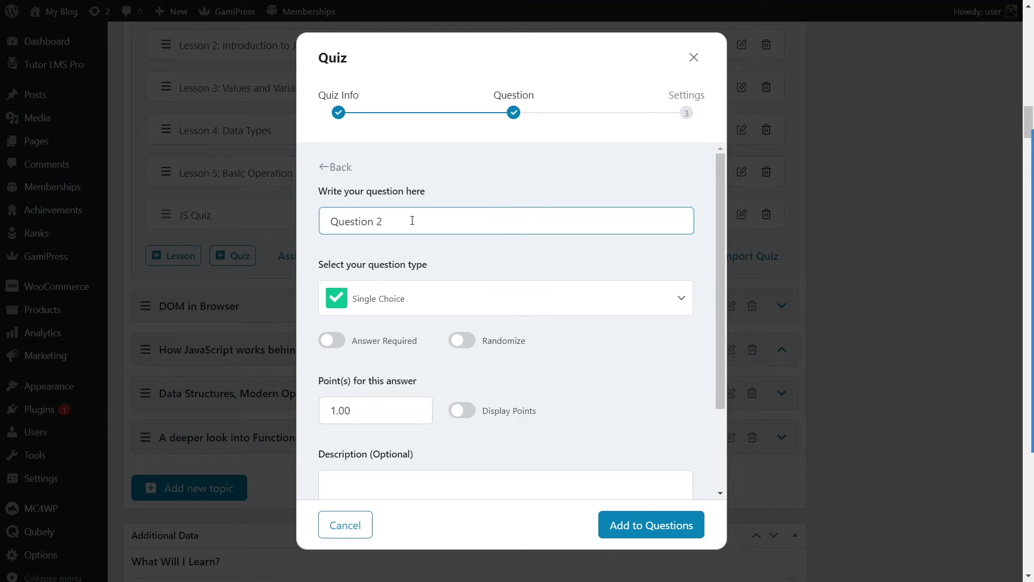
key("ctrl+a")
type("Who introduced JavaScript")
scroll(413, 225, "down", 2)
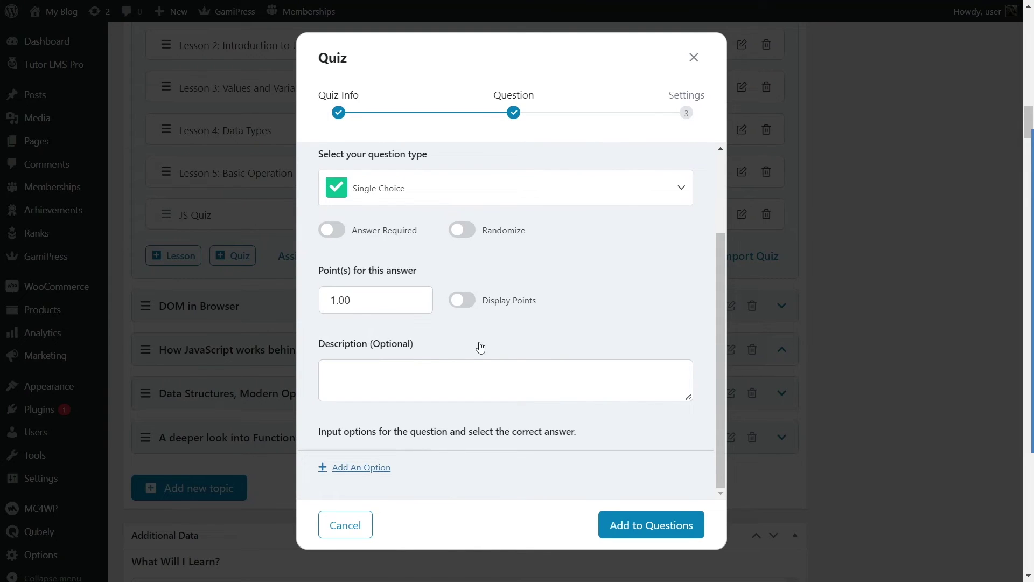
scroll(474, 345, "up", 2)
scroll(453, 295, "down", 2)
Step: Add answer options, with the first naming JavaScript's creator marked correct, and add the question
left_click(354, 469)
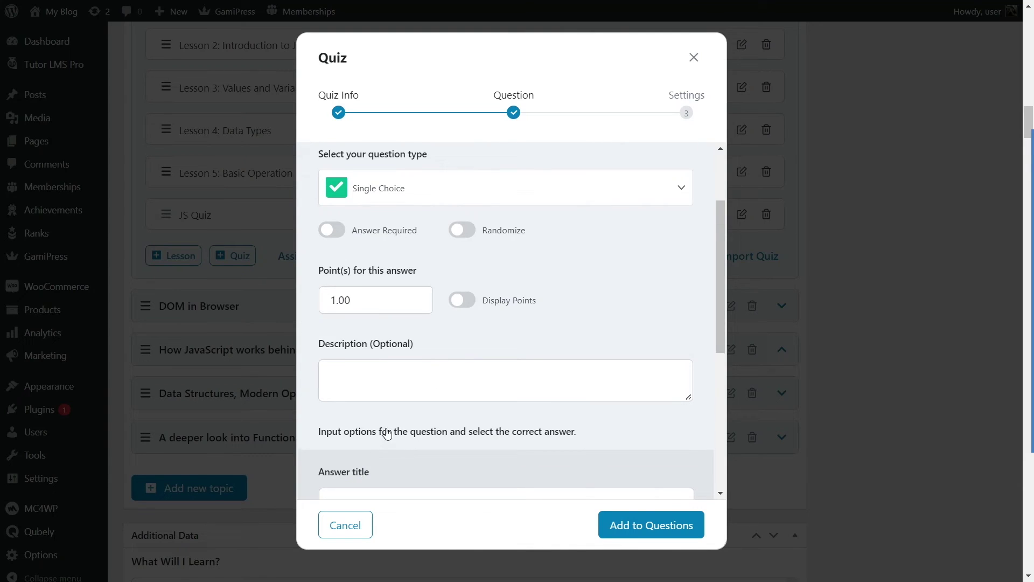
scroll(385, 431, "down", 4)
left_click(409, 293)
scroll(426, 332, "down", 1)
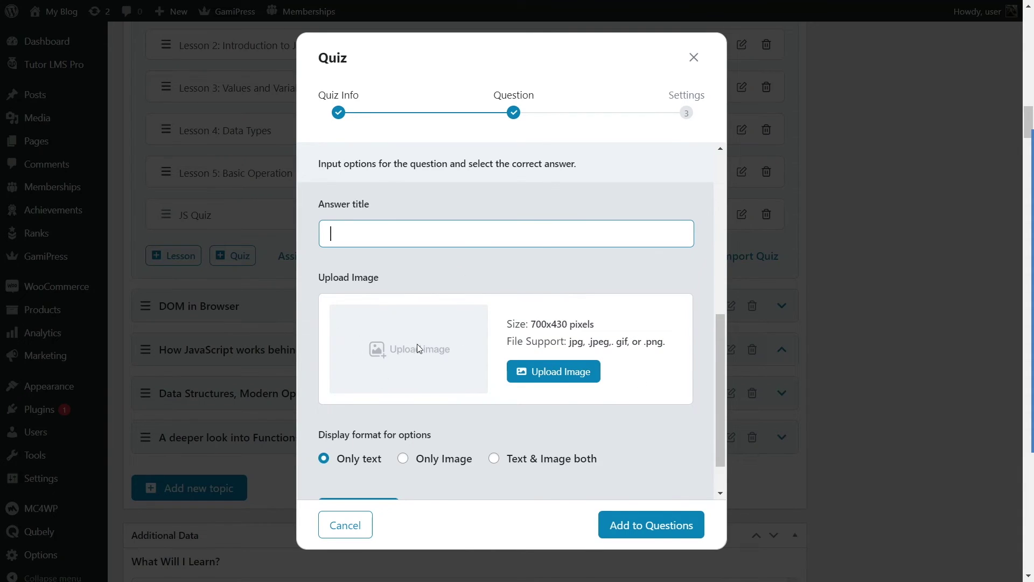
scroll(474, 334, "down", 1)
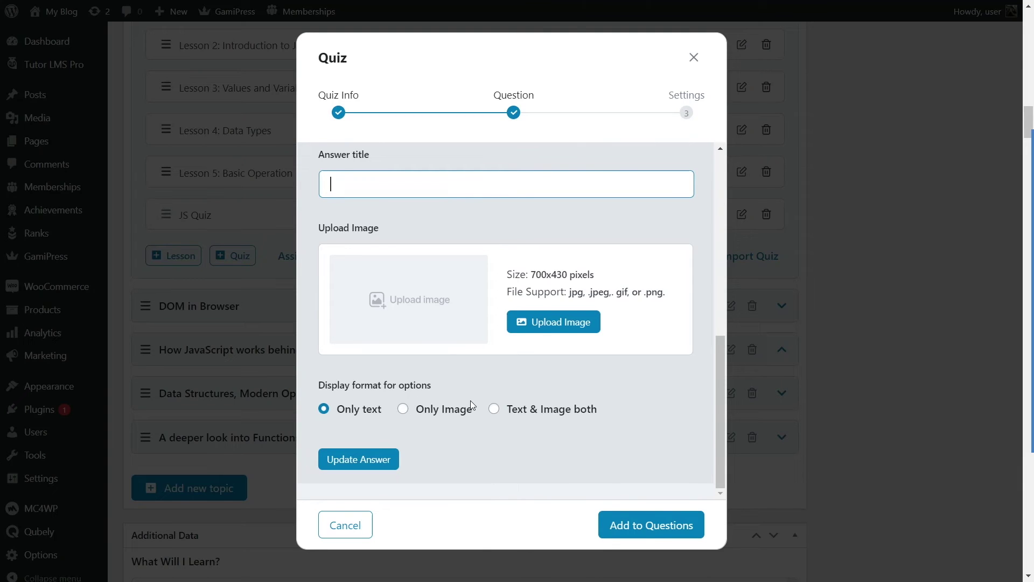
type("Brendon Eich")
left_click(368, 465)
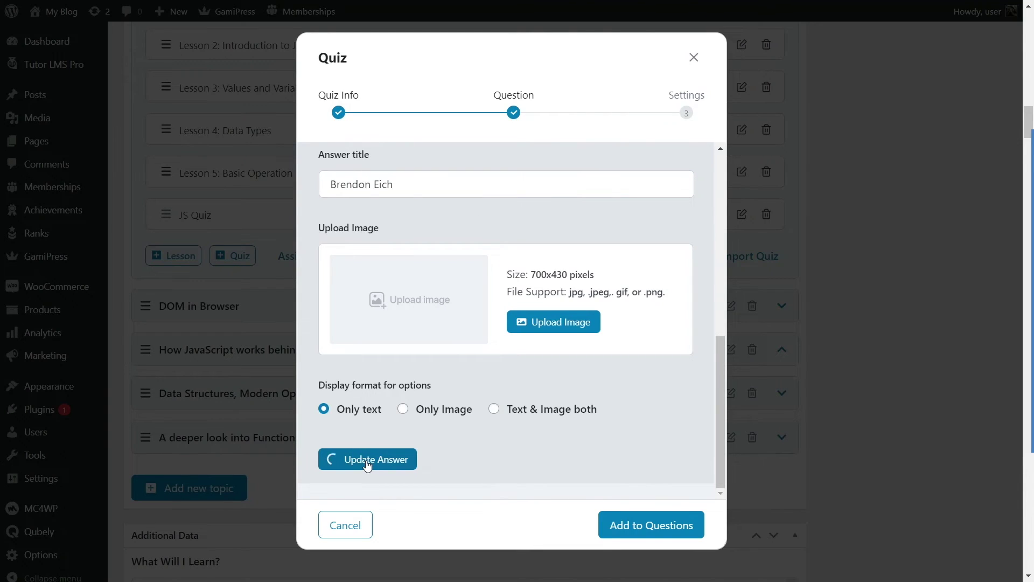
scroll(506, 361, "down", 3)
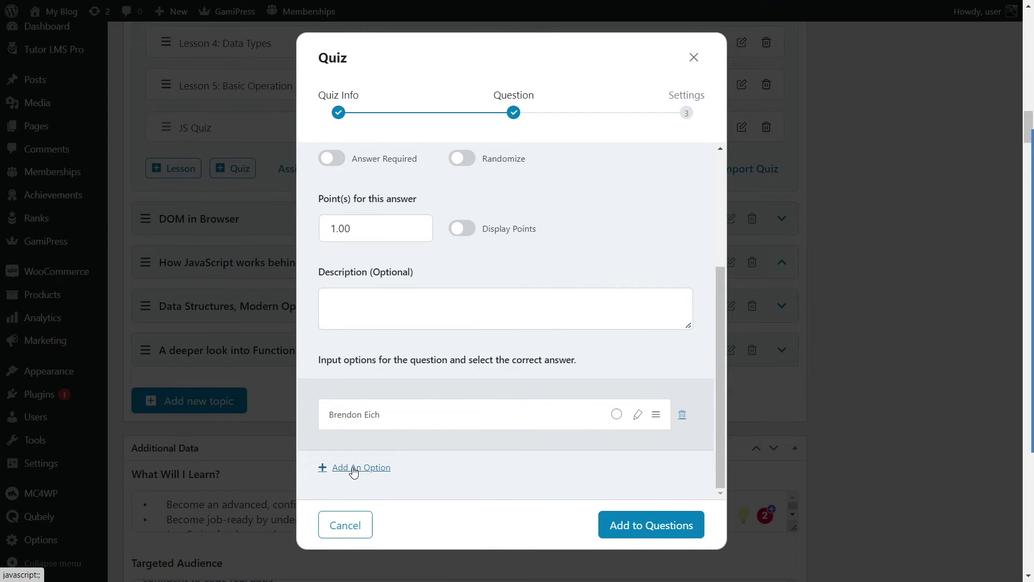
left_click(354, 468)
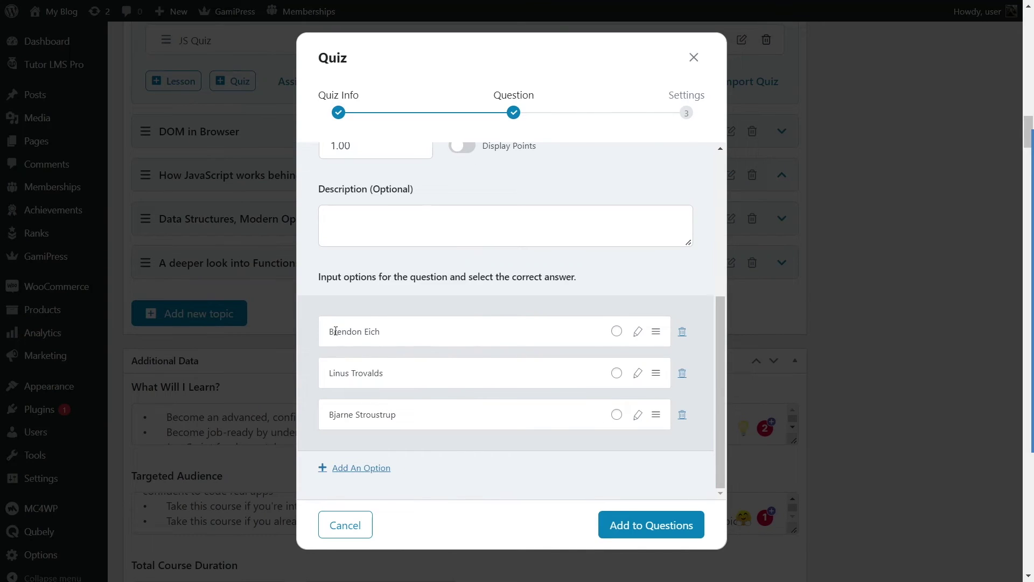
left_click(616, 333)
left_click(653, 531)
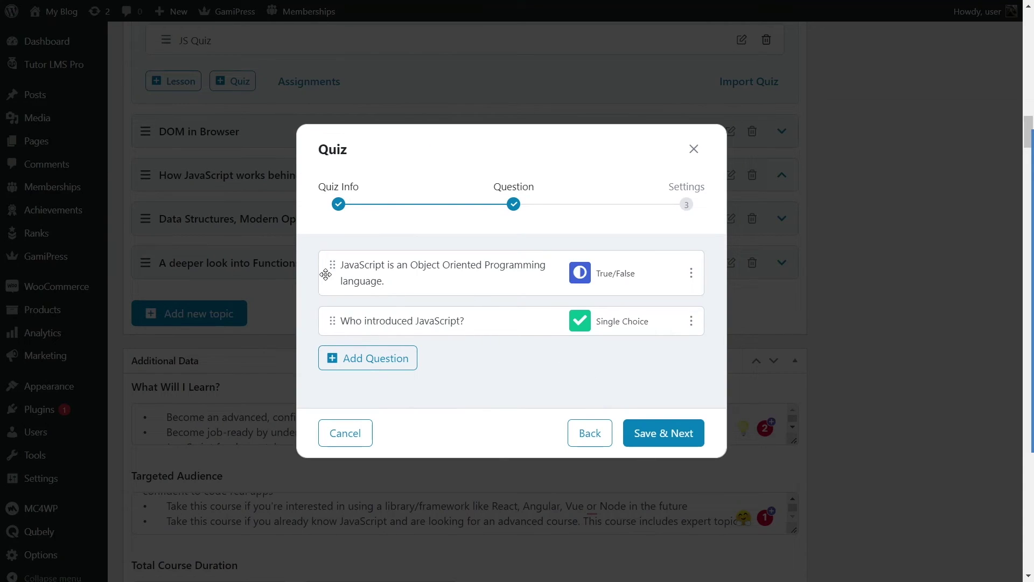
mouse_move(330, 266)
left_mouse_down()
mouse_move(329, 316)
mouse_move(332, 264)
left_mouse_up()
Step: Move to the quiz settings and set the time limit to 2
left_click(645, 436)
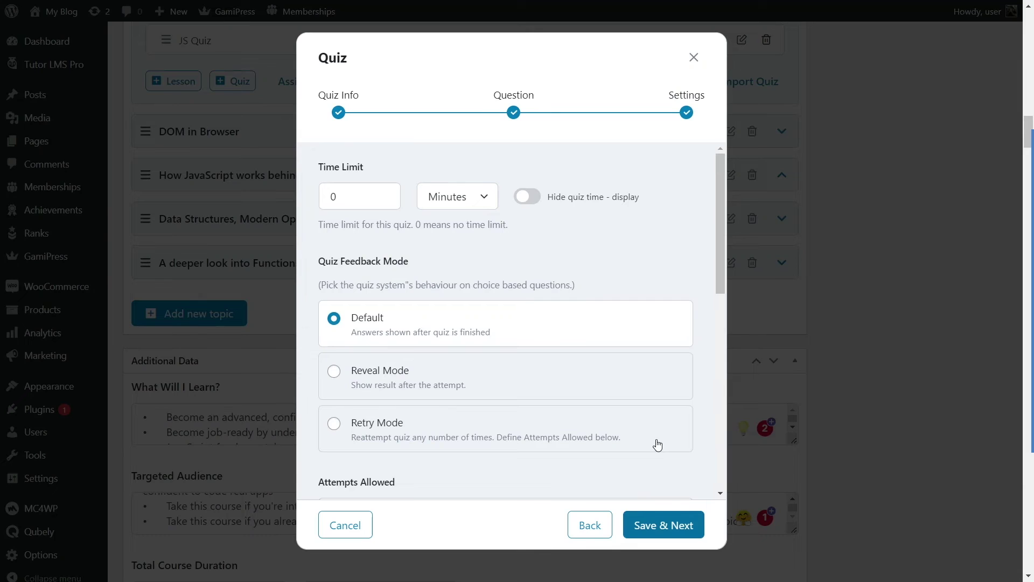
scroll(434, 270, "down", 10)
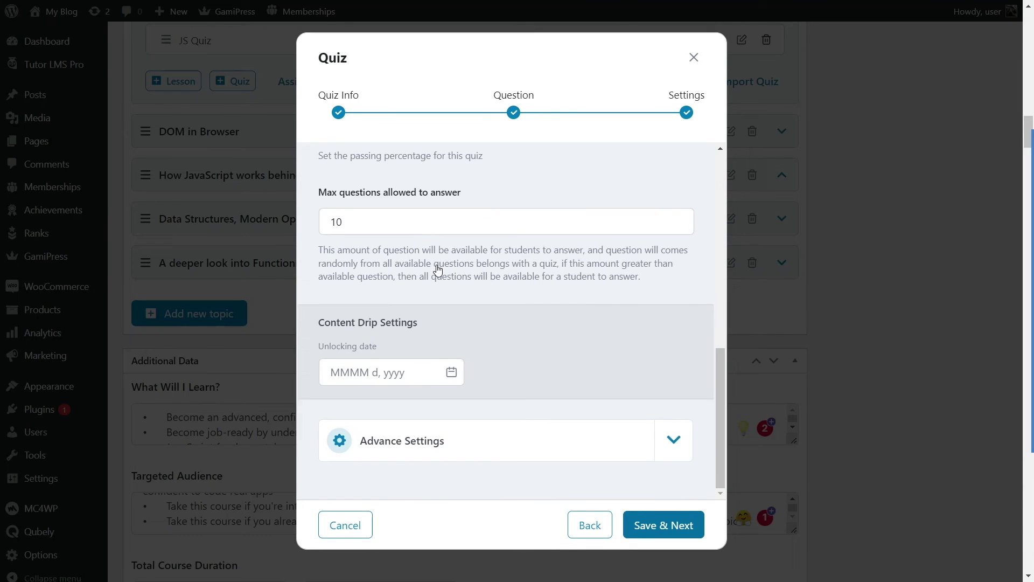
scroll(437, 269, "up", 10)
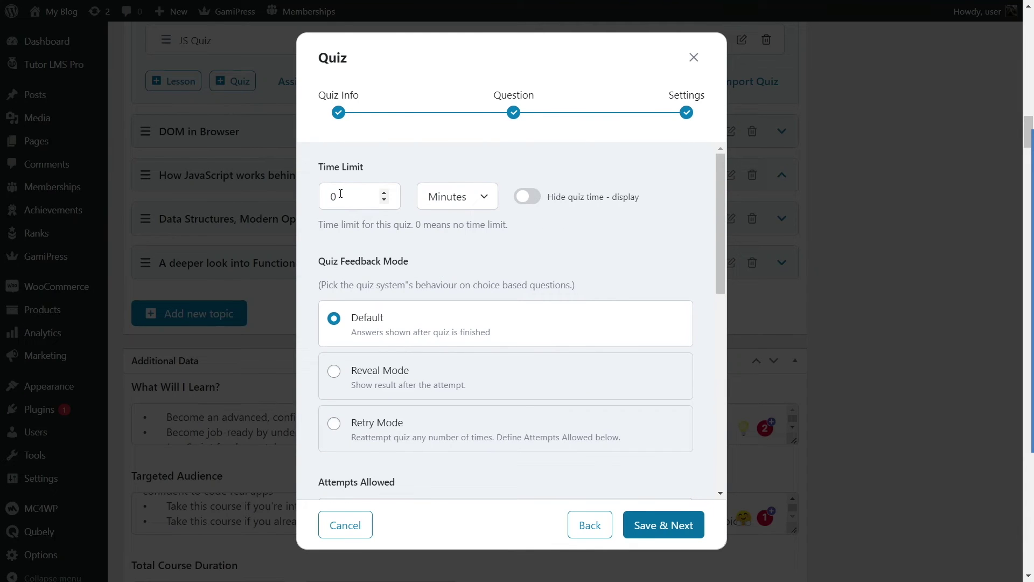
double_click(357, 196)
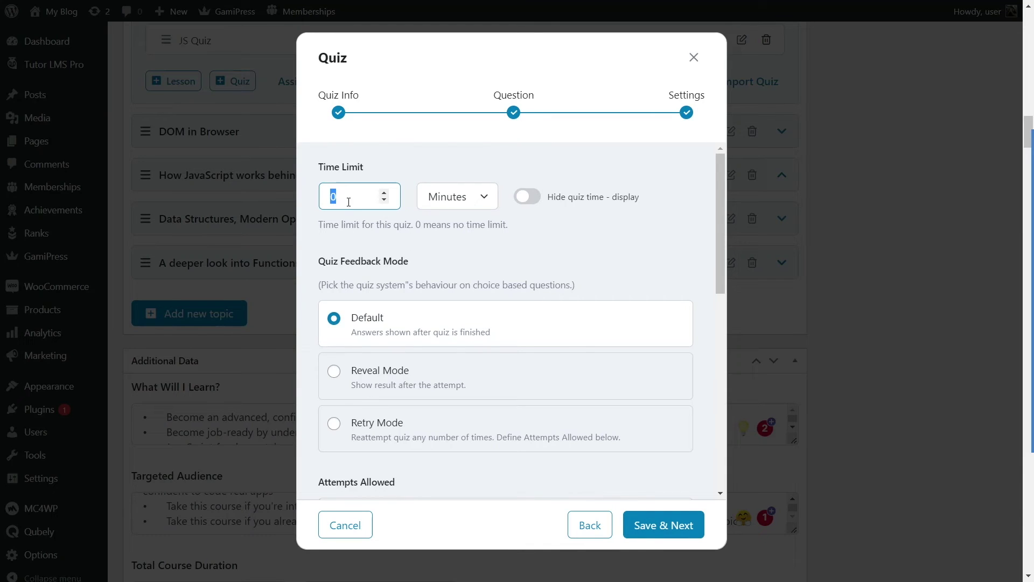
type("2")
left_click(527, 196)
left_click(378, 195)
left_click(463, 251)
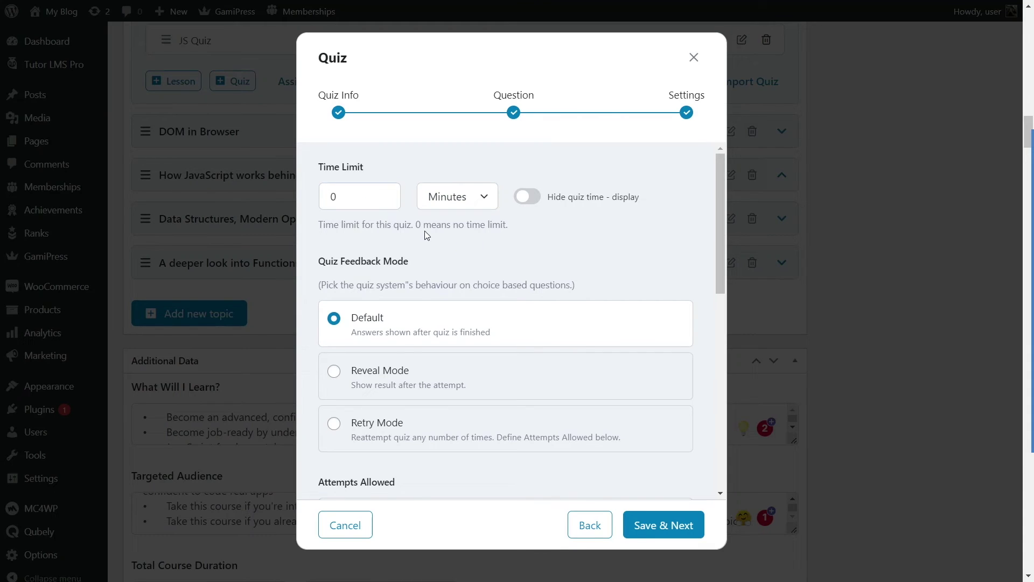
Step: Adjust the allowed attempts and try Retry Mode feedback before returning to Default
scroll(447, 239, "down", 1)
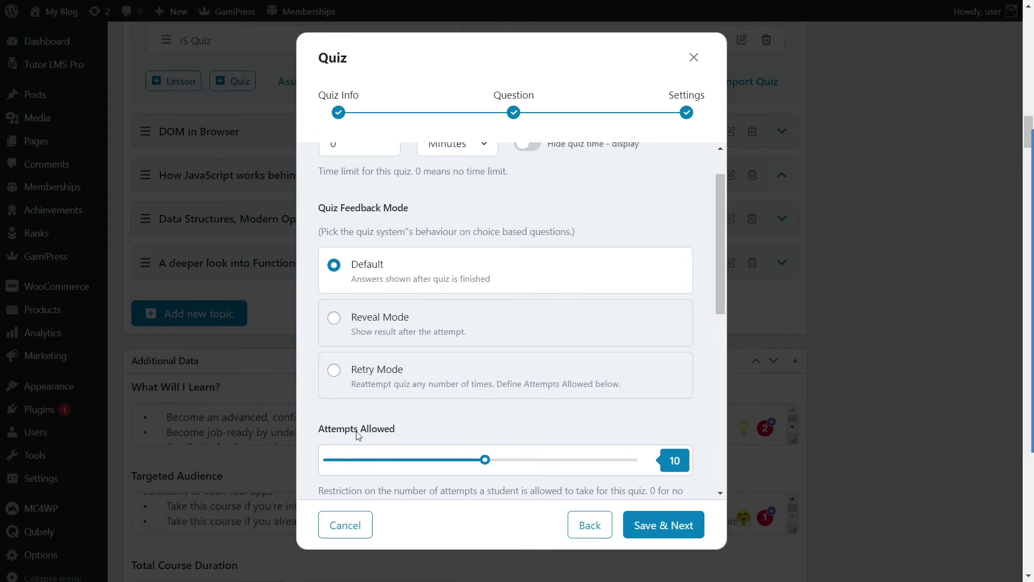
scroll(385, 378, "down", 1)
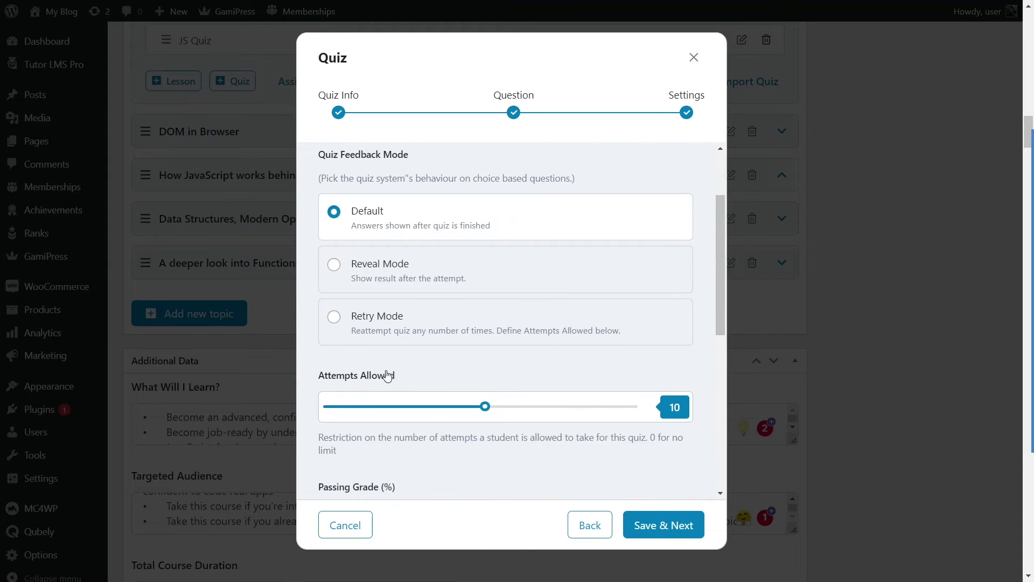
left_click_drag(484, 413, 359, 412)
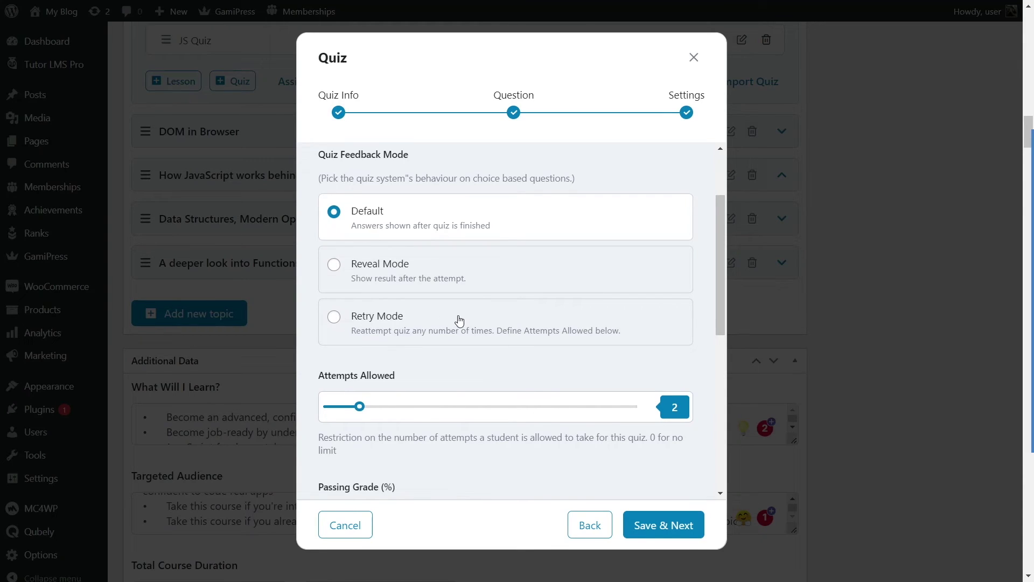
left_click(393, 318)
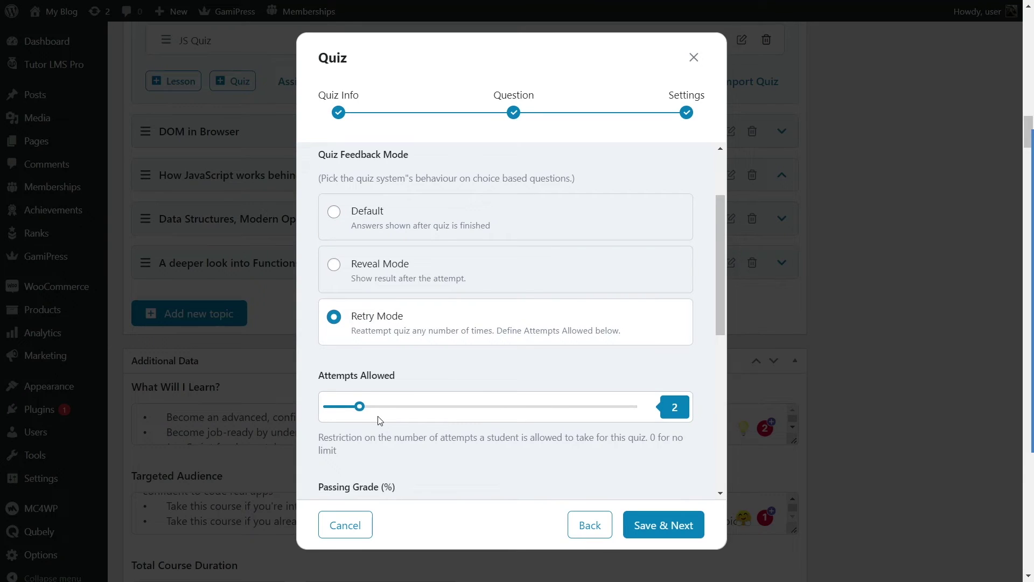
left_click_drag(361, 413, 393, 411)
left_click(335, 212)
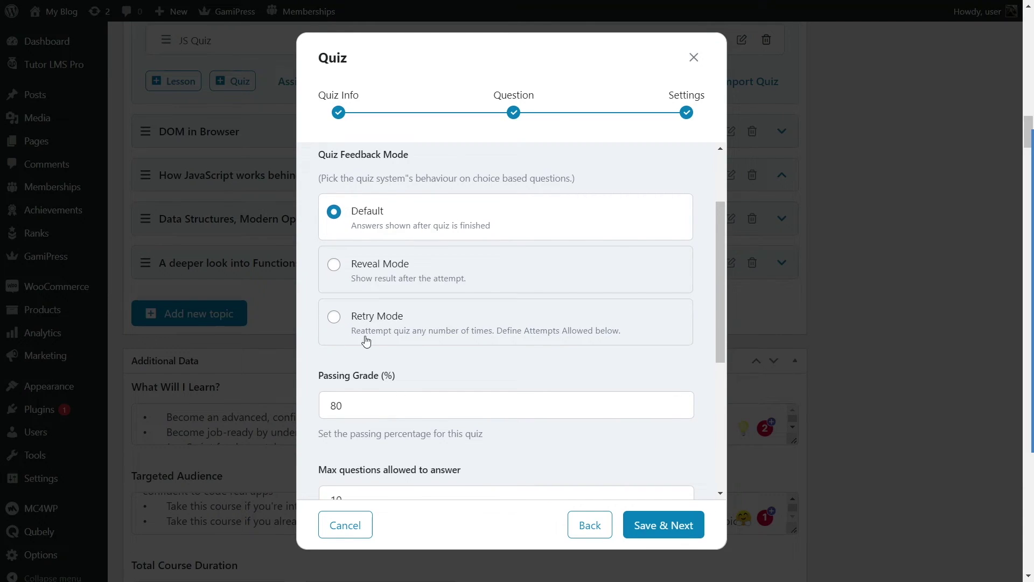
scroll(392, 332, "down", 1)
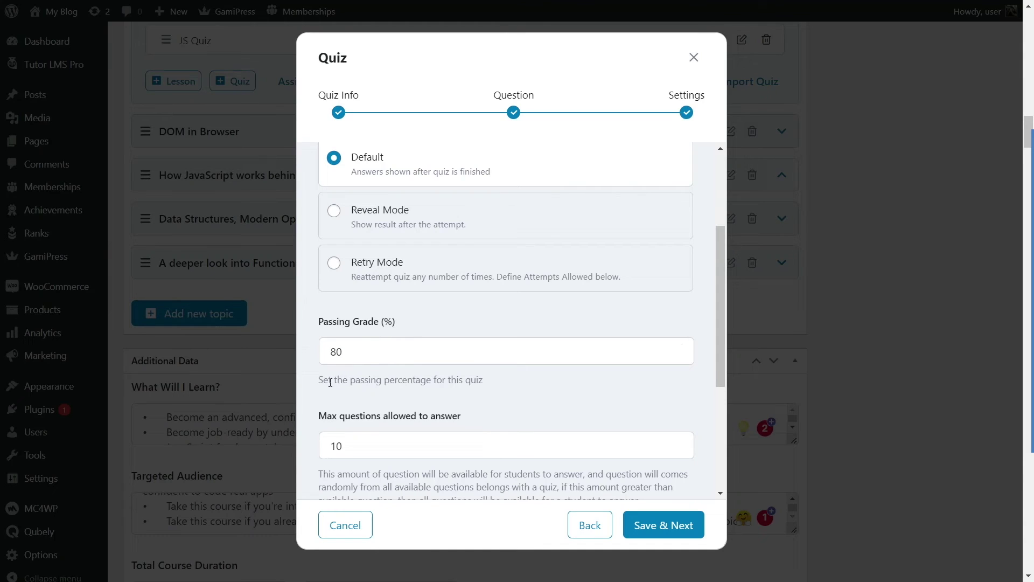
Step: Lower the passing grade from 80% to 79%
double_click(336, 351)
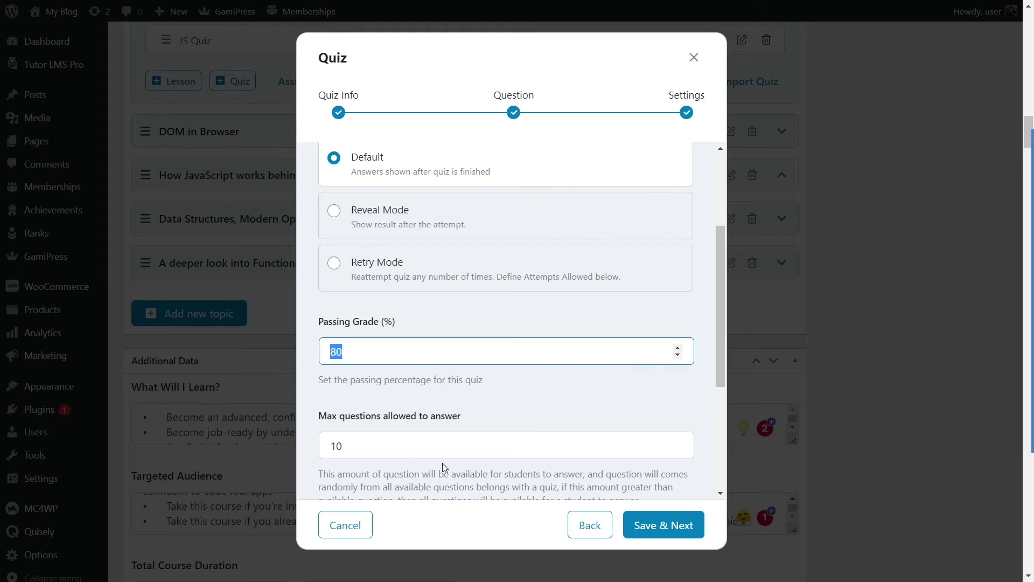
type("79")
scroll(399, 358, "down", 3)
left_click_drag(318, 257, 481, 261)
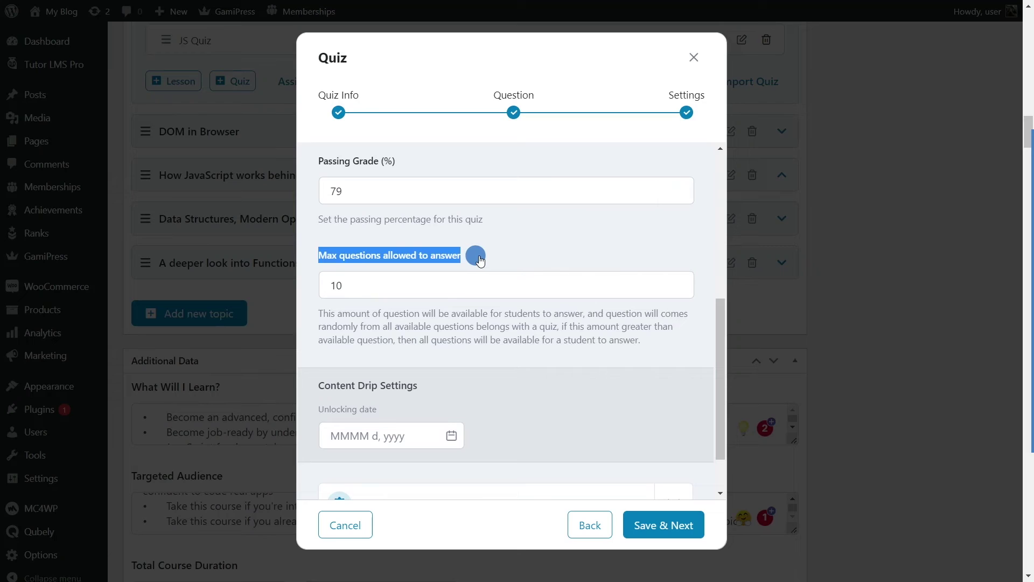
left_click(399, 318)
left_click_drag(341, 280, 324, 283)
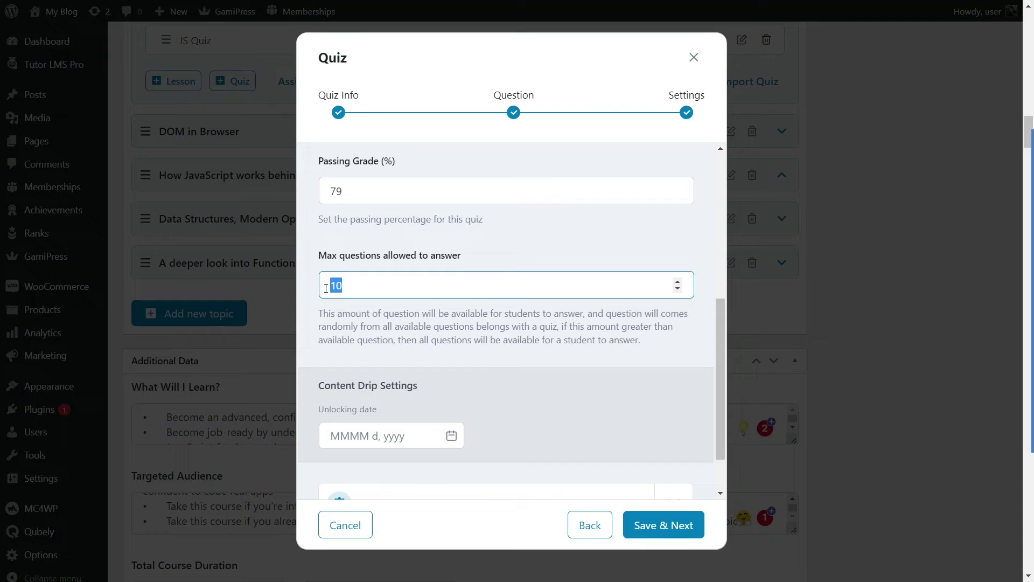
scroll(394, 340, "down", 1)
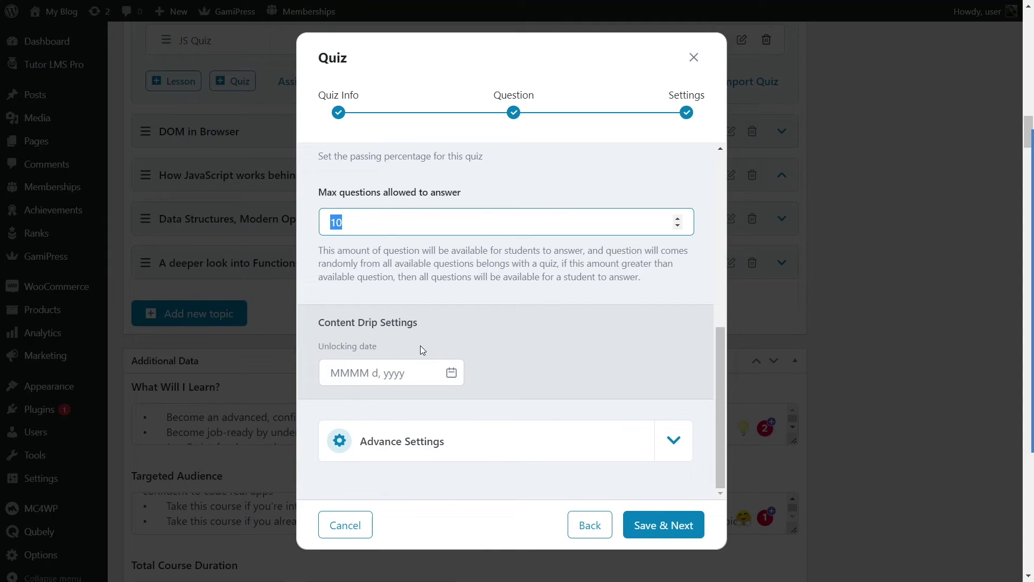
Step: Leave the unlocking date empty, review the advanced settings, and save the quiz settings
left_click(375, 374)
scroll(475, 350, "down", 3)
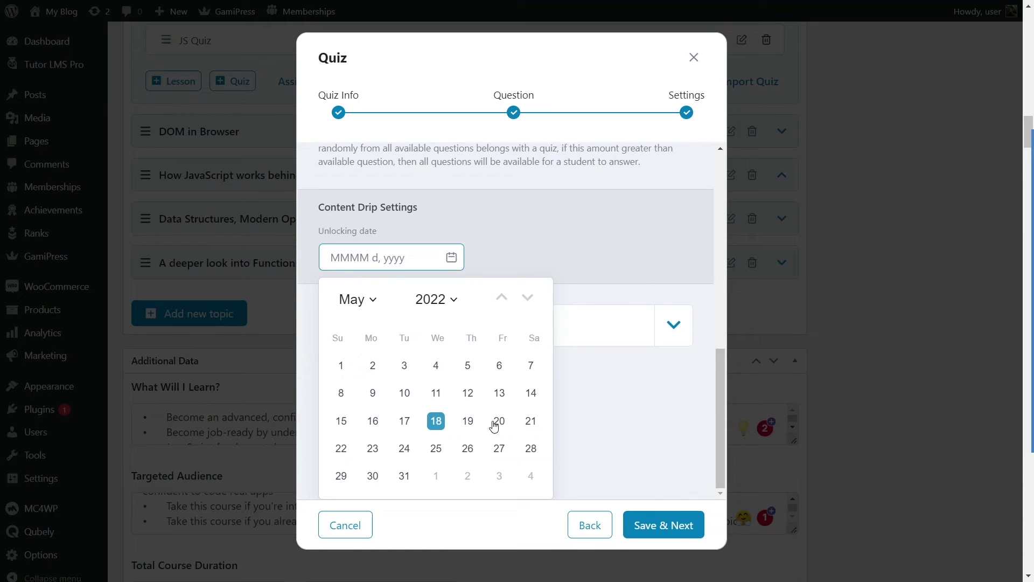
left_click(497, 424)
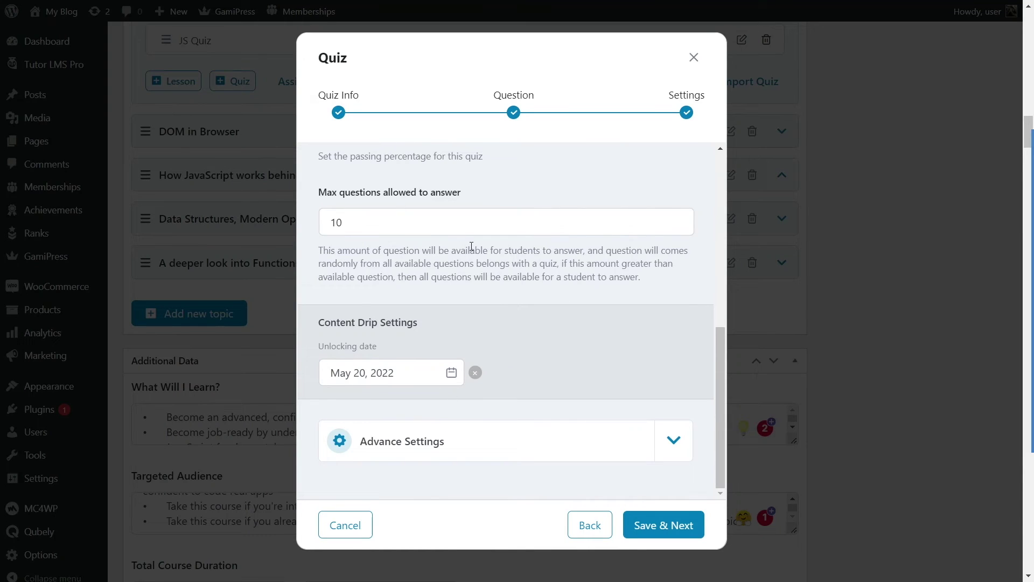
left_click(476, 372)
scroll(442, 383, "down", 2)
left_click(518, 438)
scroll(525, 425, "down", 3)
scroll(526, 411, "down", 10)
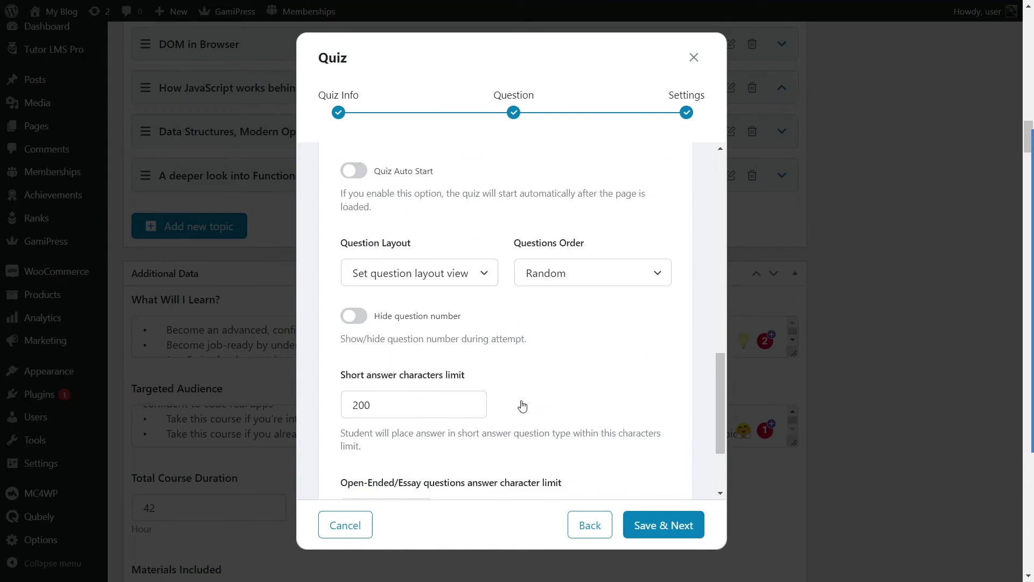
scroll(224, 267, "up", 10)
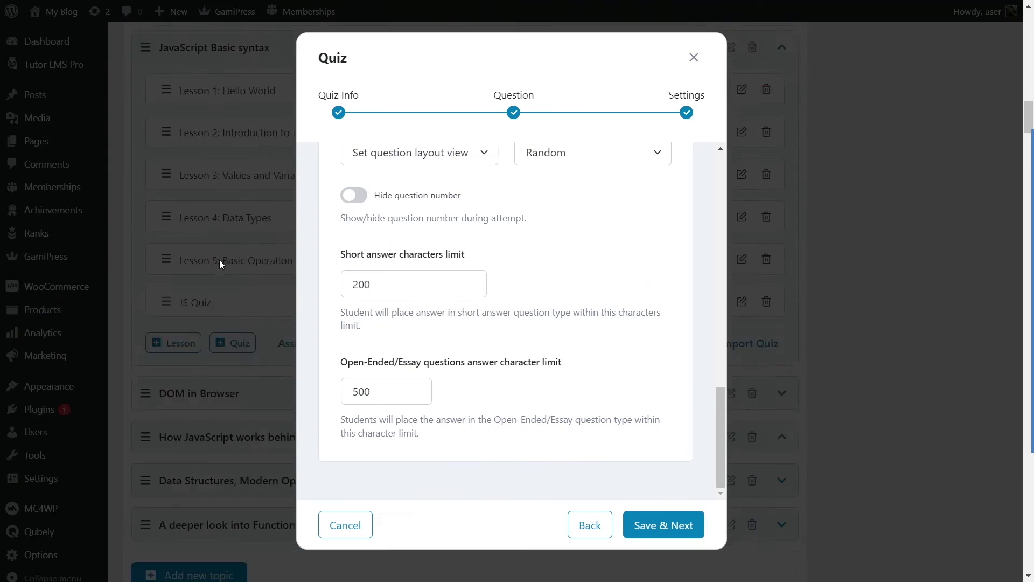
scroll(530, 282, "up", 3)
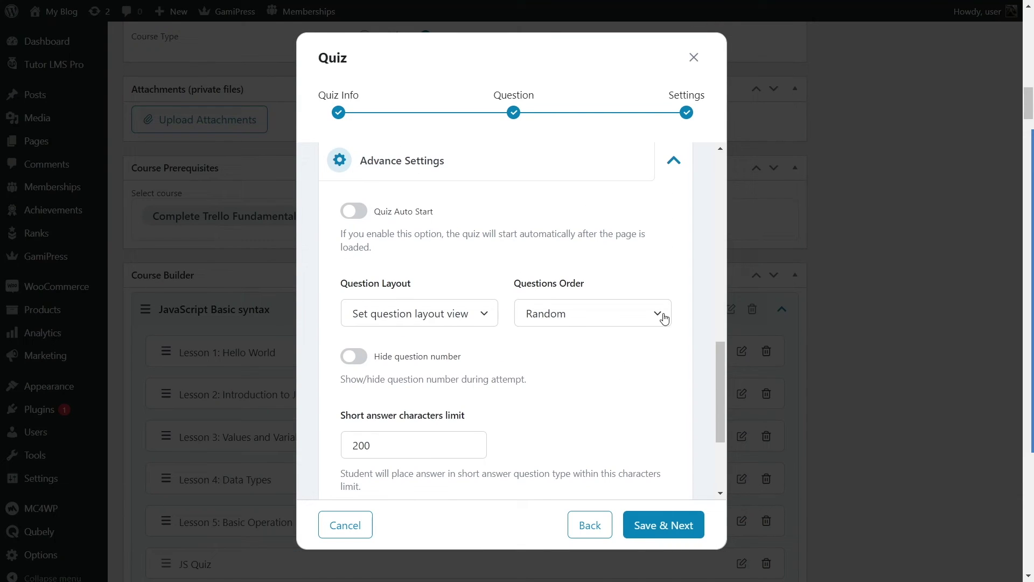
left_click(640, 157)
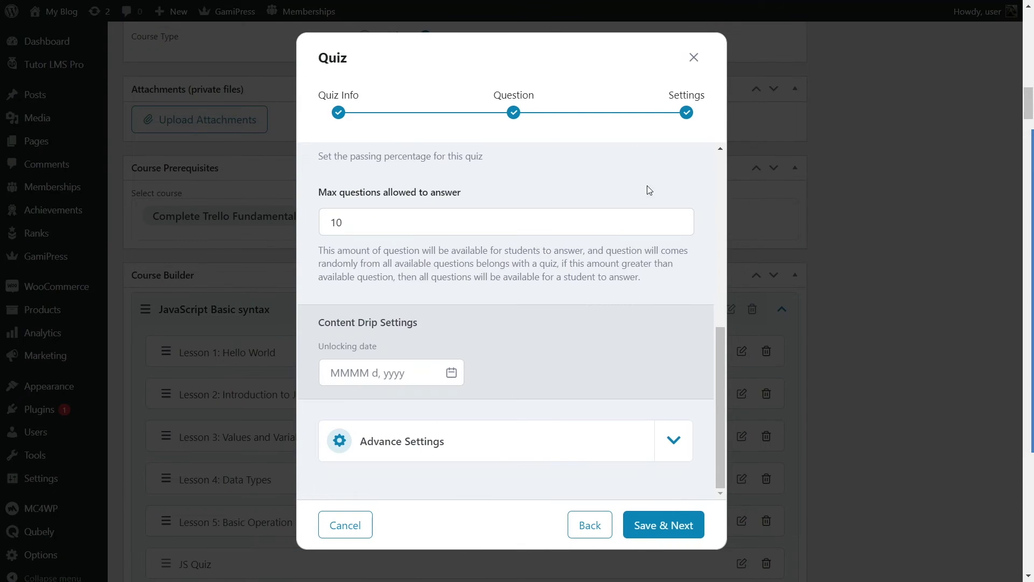
left_click(666, 533)
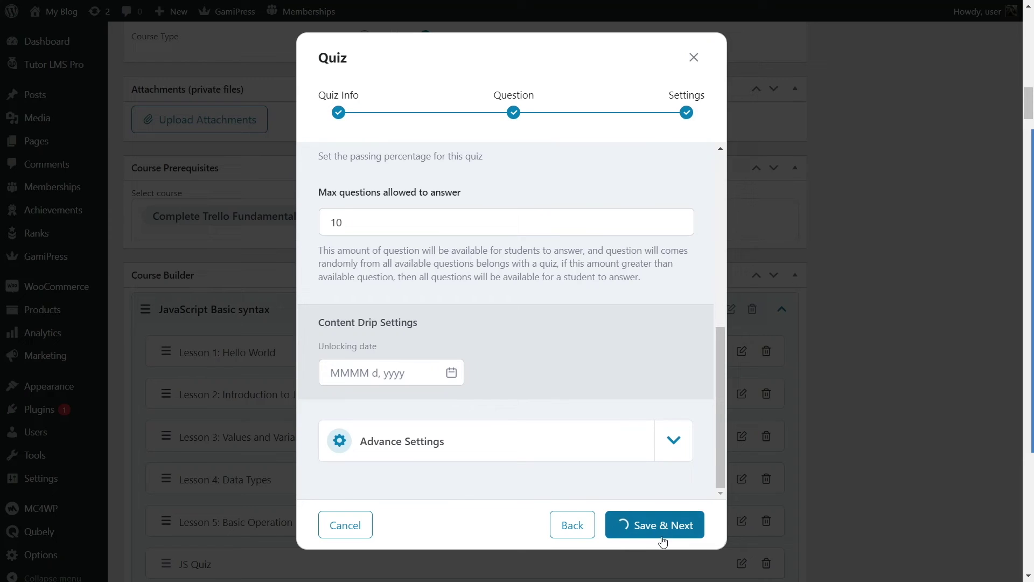
scroll(506, 436, "down", 2)
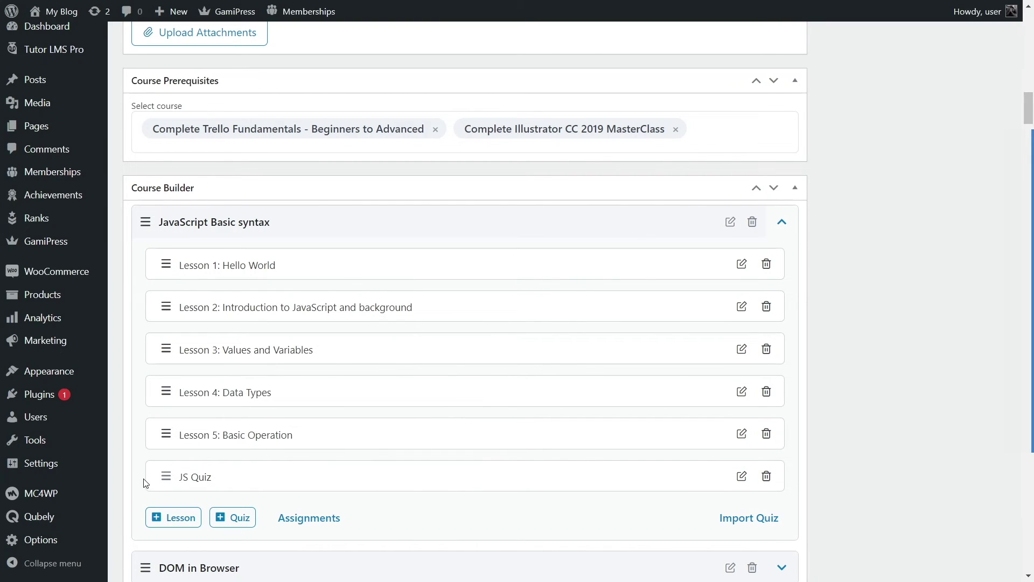
Step: Collapse the JavaScript Basic syntax topic in the Course Builder and return to the top of the editor
scroll(412, 294, "down", 4)
scroll(412, 295, "up", 6)
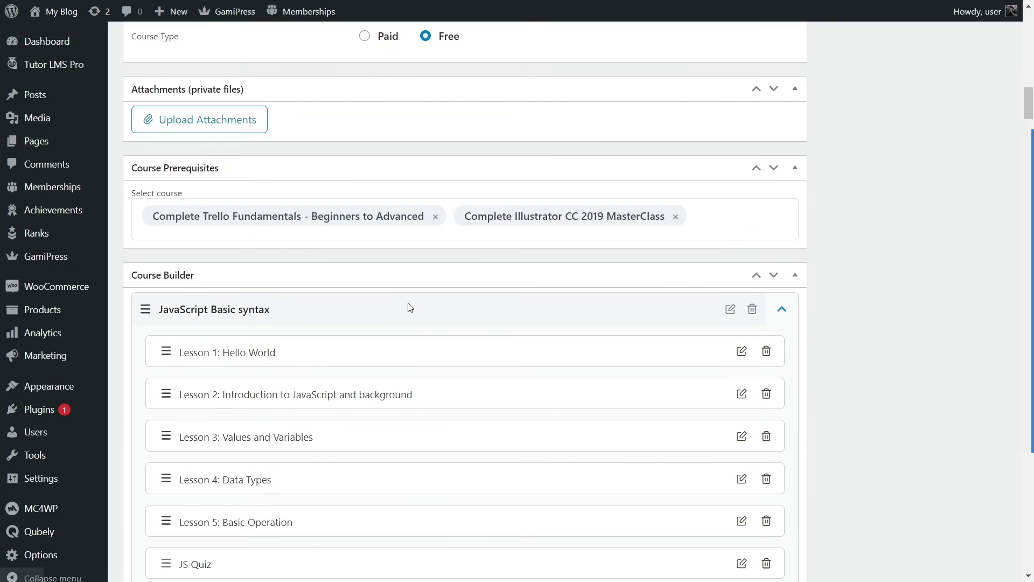
left_click(782, 309)
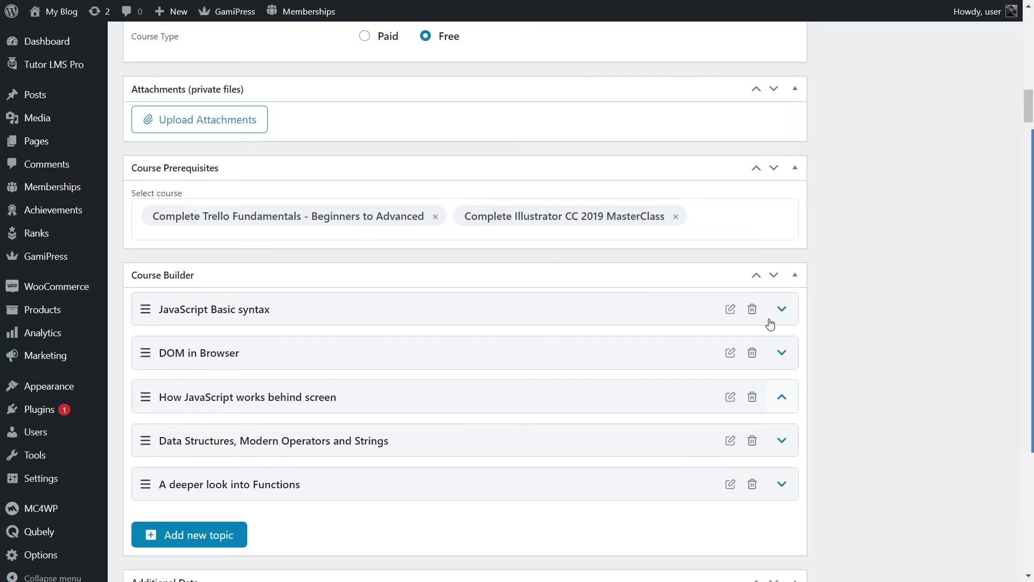
left_click(782, 309)
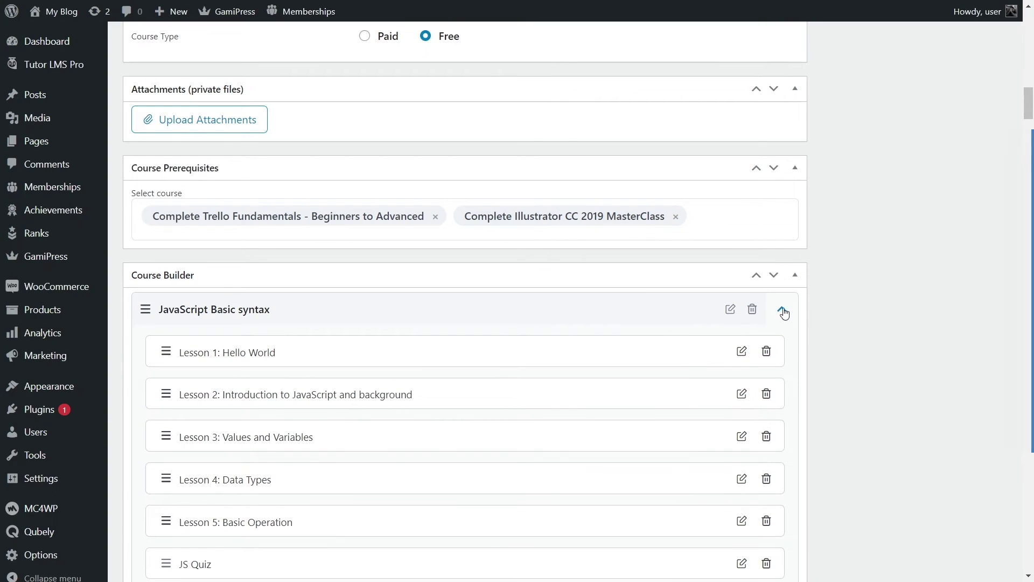
left_click(783, 309)
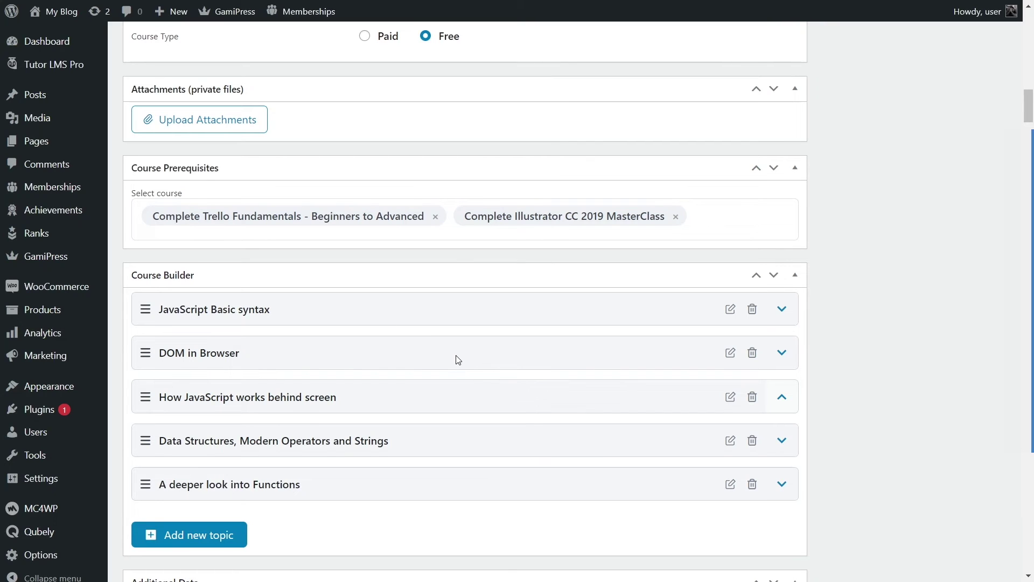
scroll(735, 301, "up", 10)
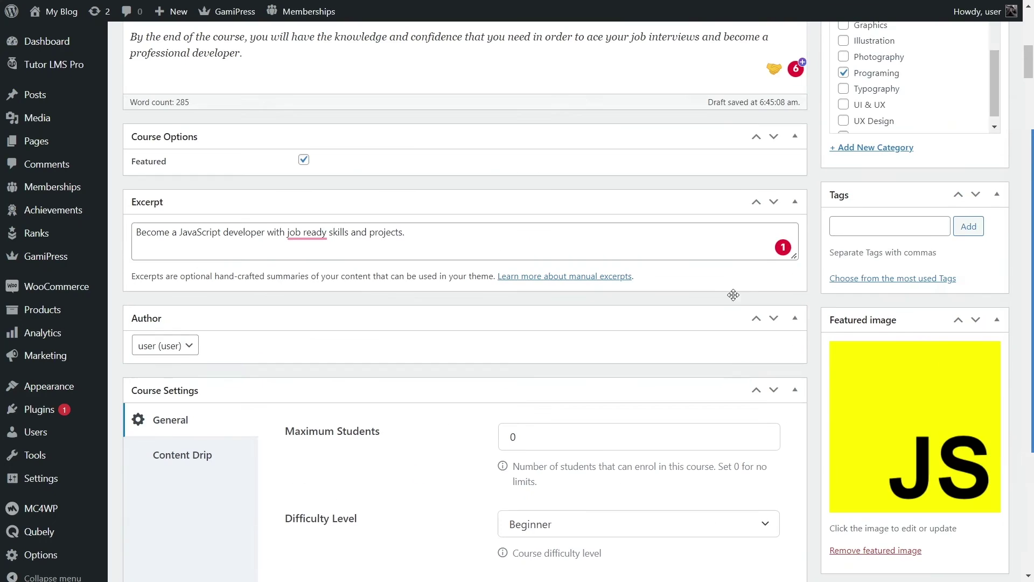
Step: Publish the JavaScript Fundamentals course and preview its page on the frontend
scroll(733, 303, "up", 10)
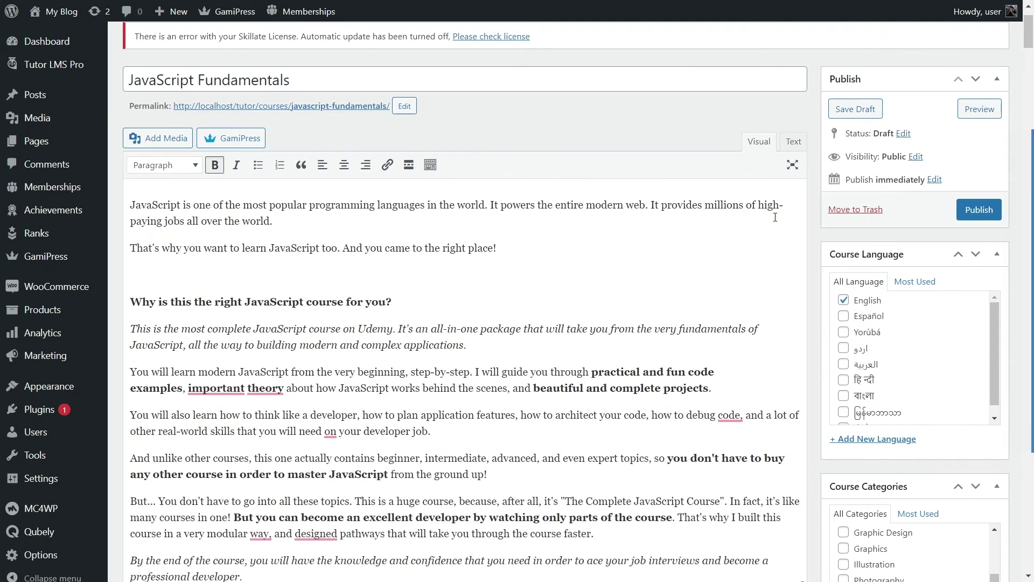
left_click(979, 212)
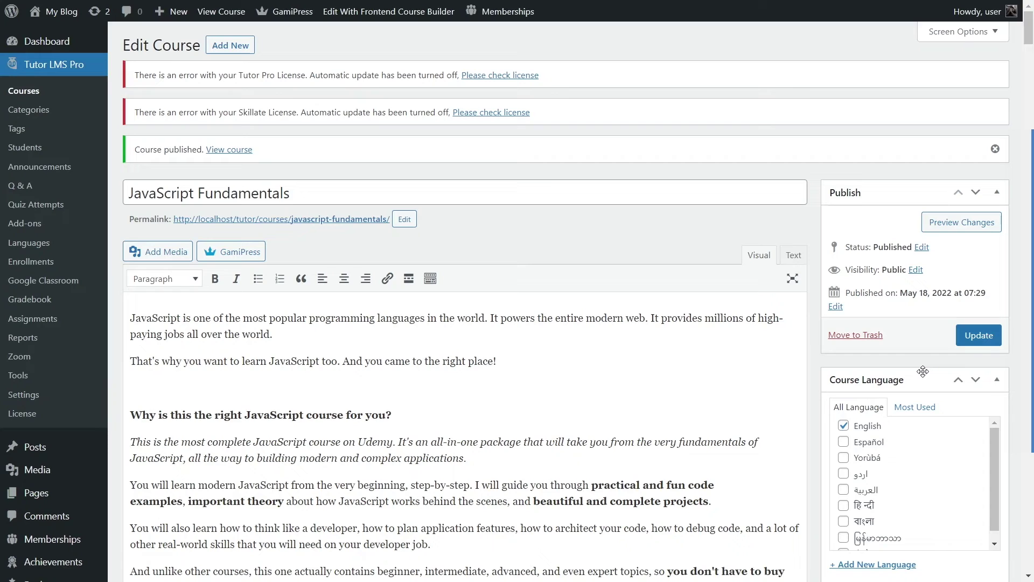
left_click(954, 223)
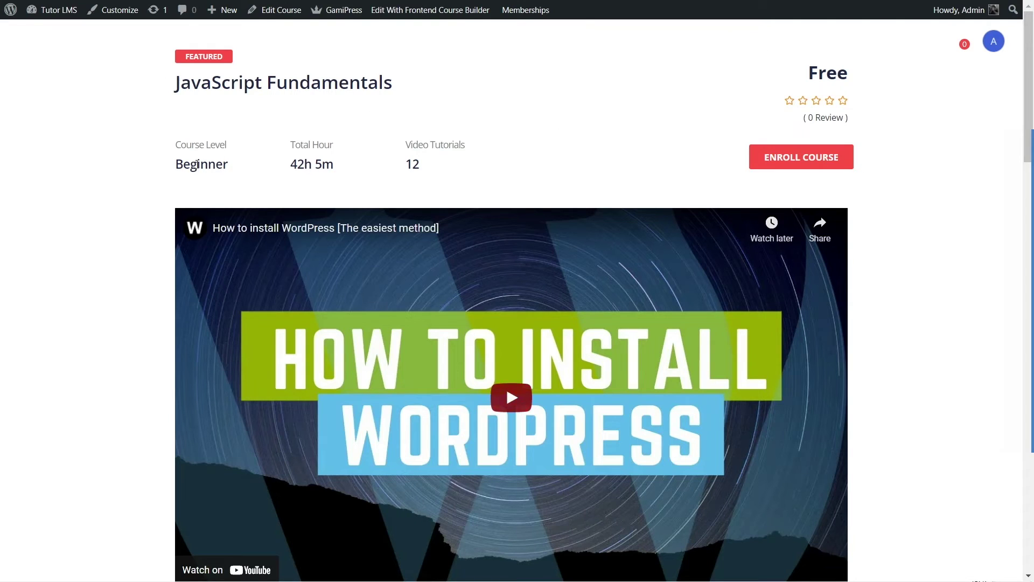
Step: Highlight the course title, Free price, Beginner level and video tutorials count on the course page
left_click_drag(175, 82, 406, 81)
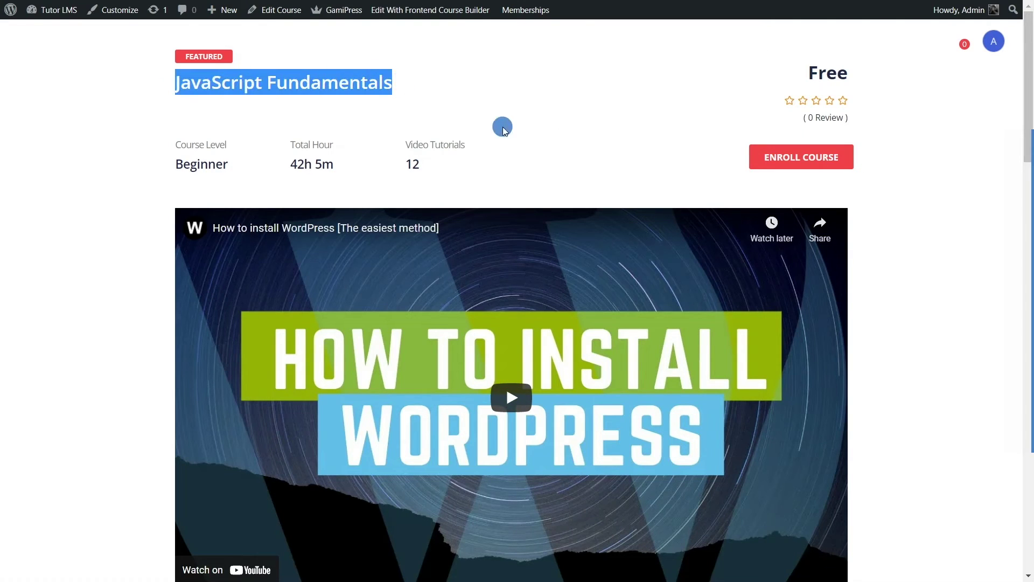
left_click(447, 125)
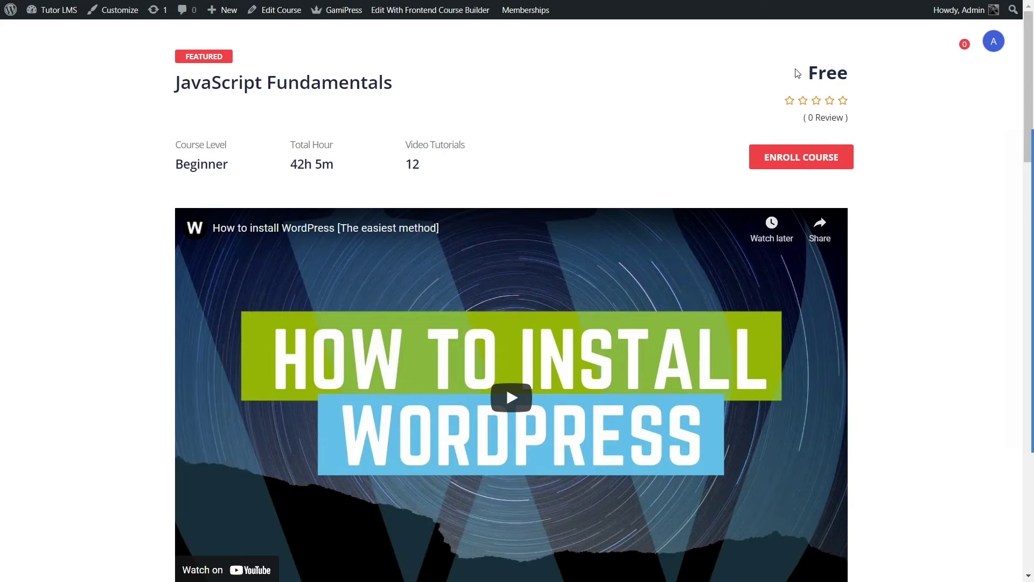
left_click_drag(797, 73, 847, 72)
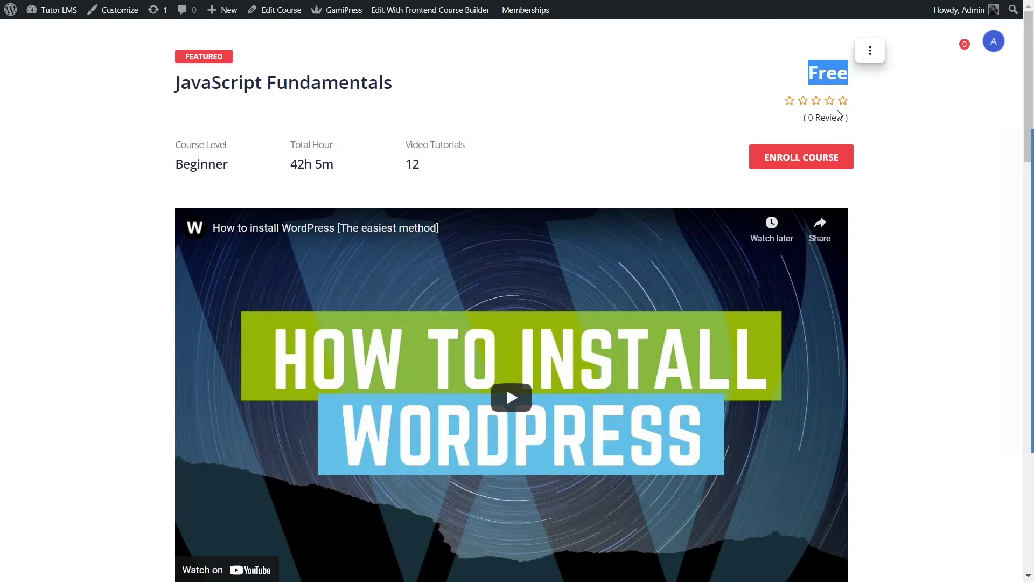
left_click(622, 135)
left_click_drag(171, 154, 355, 195)
left_click(405, 145)
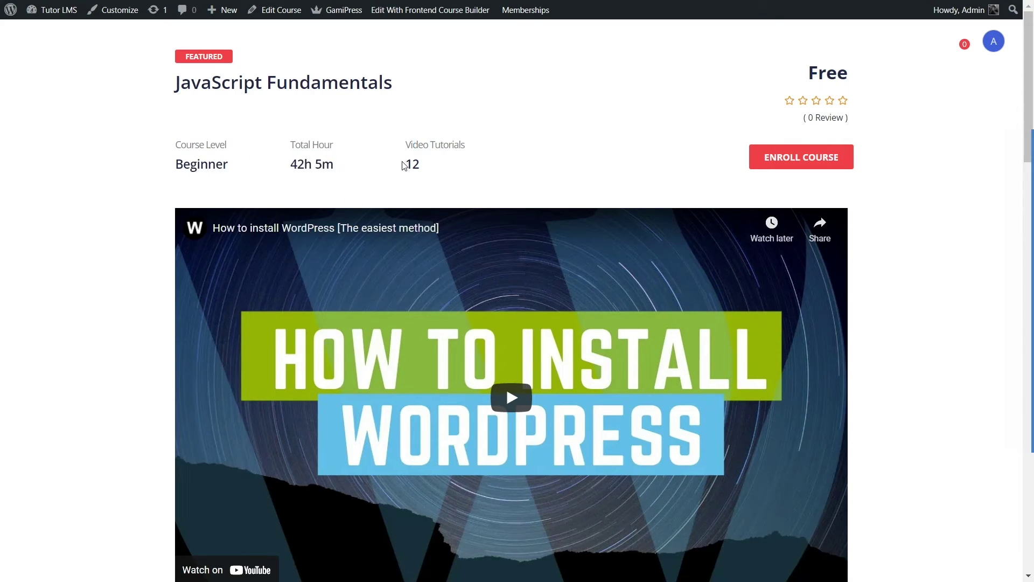
left_click_drag(410, 162, 430, 166)
left_click(441, 163)
Step: Expand and collapse the JavaScript Basic syntax and DOM in Browser topics, leaving every topic collapsed
scroll(438, 208, "down", 1)
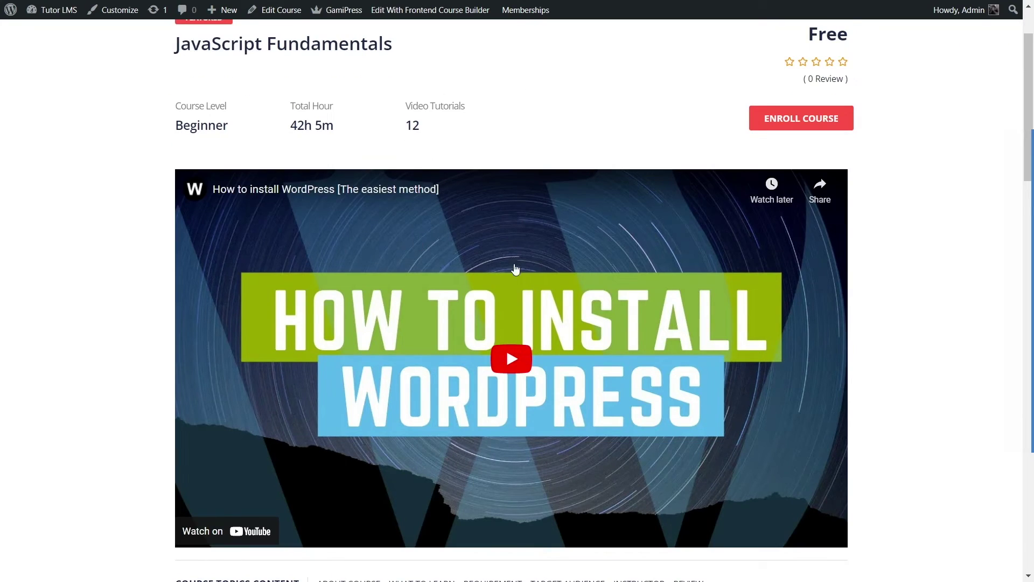
scroll(450, 302, "down", 5)
scroll(454, 313, "down", 3)
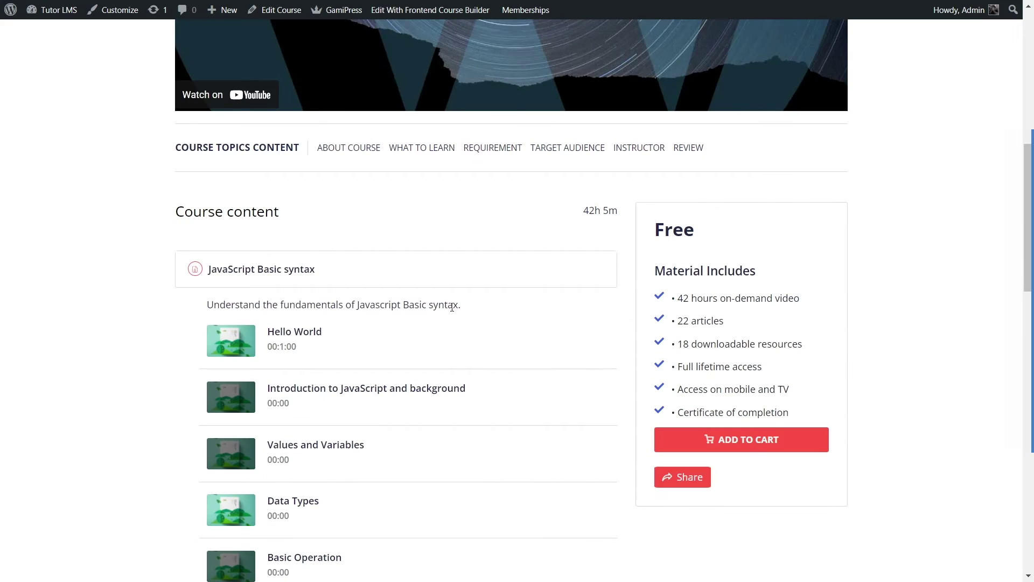
scroll(421, 298, "down", 2)
scroll(421, 298, "up", 2)
scroll(421, 292, "down", 3)
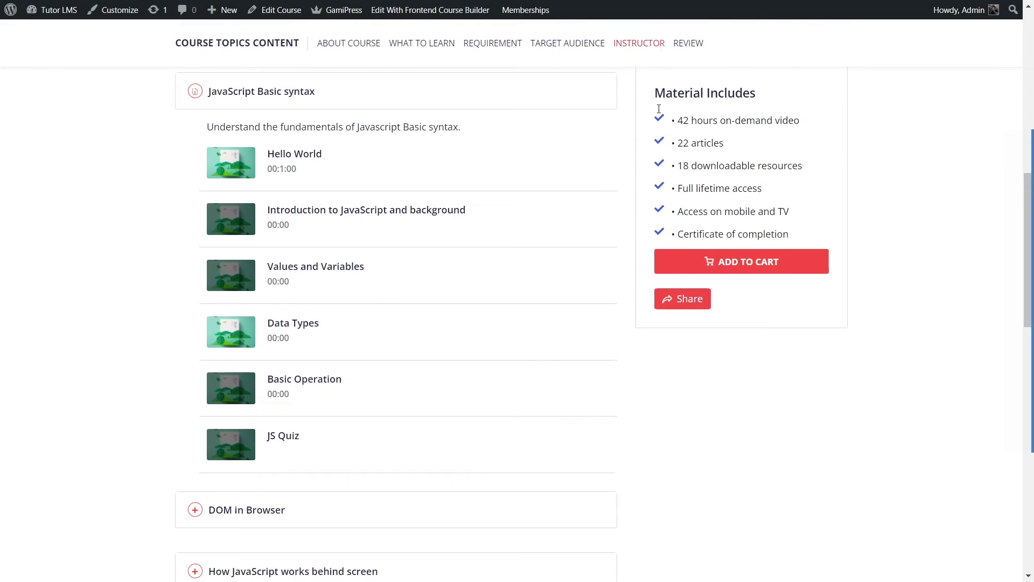
scroll(519, 248, "up", 3)
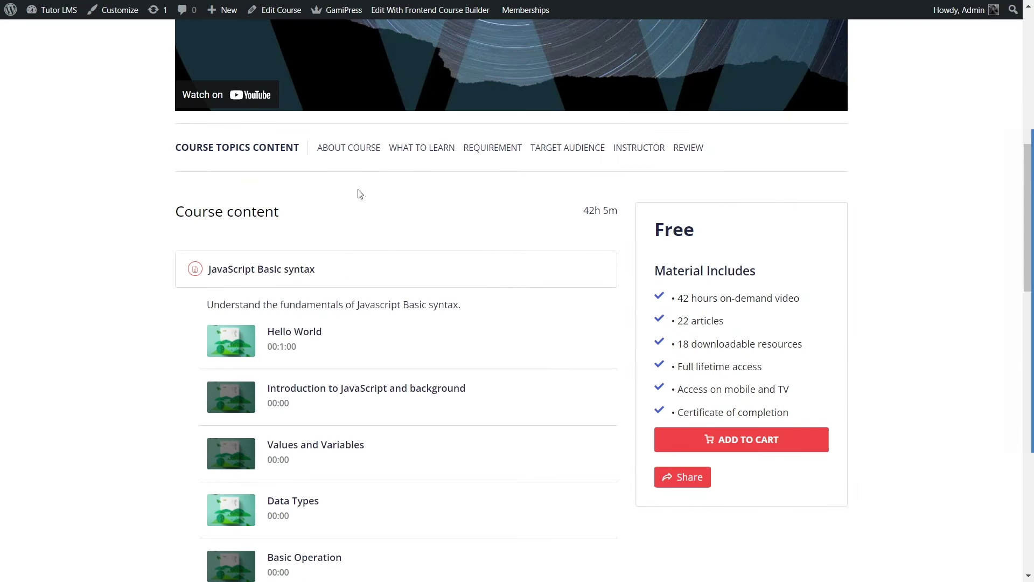
left_click(215, 275)
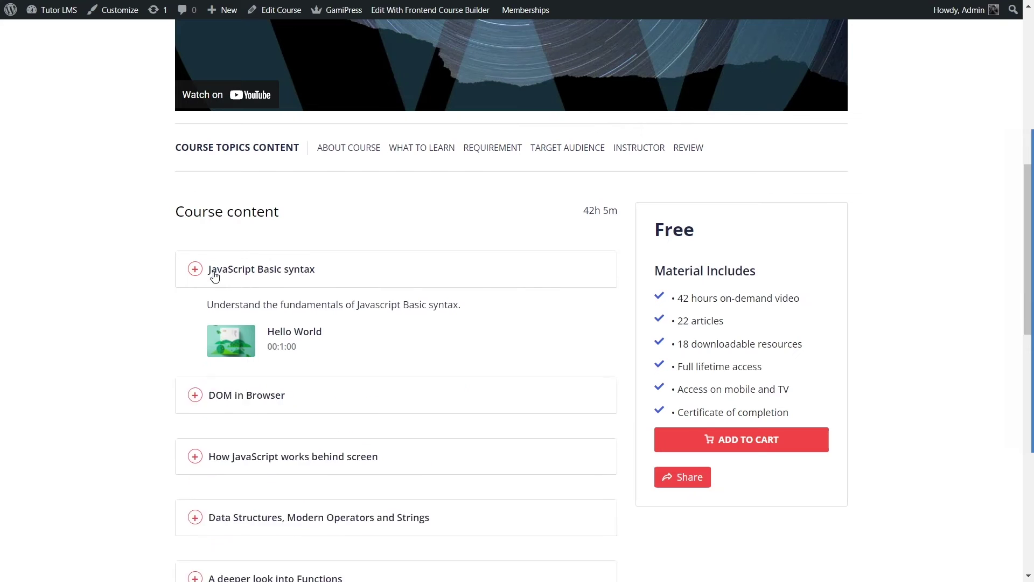
scroll(214, 275, "down", 3)
left_click(241, 154)
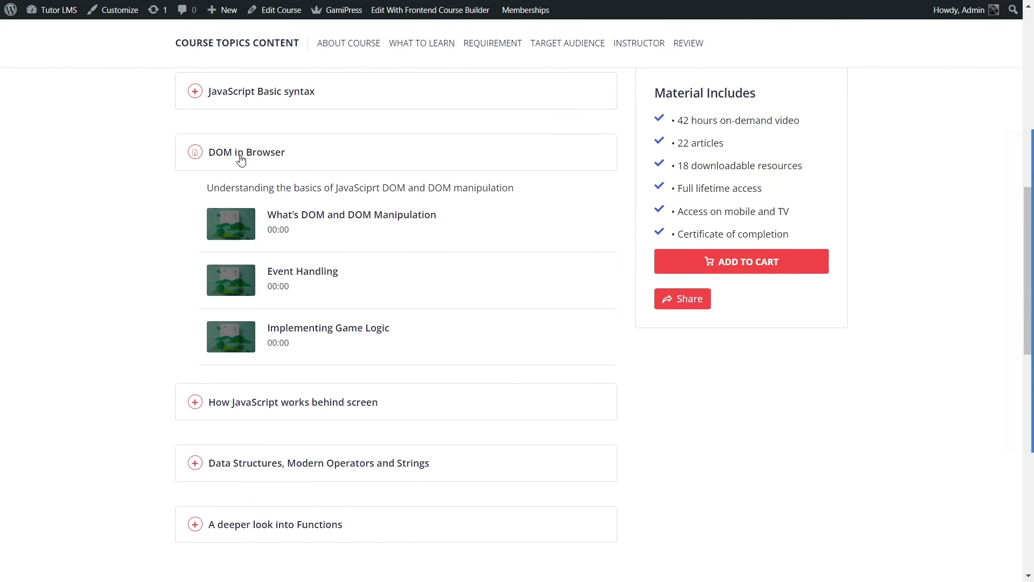
left_click(215, 152)
left_click(266, 89)
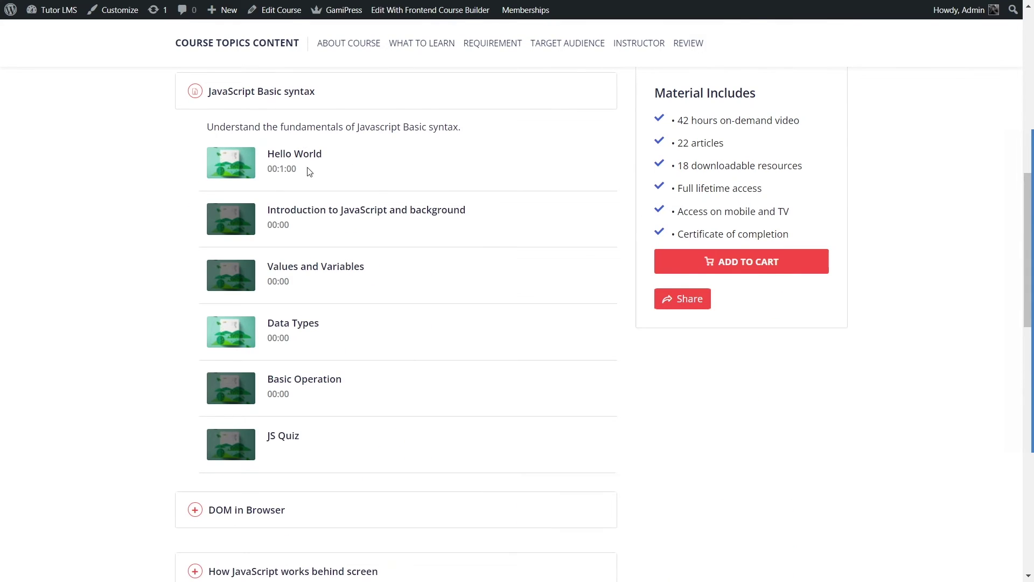
left_click(233, 93)
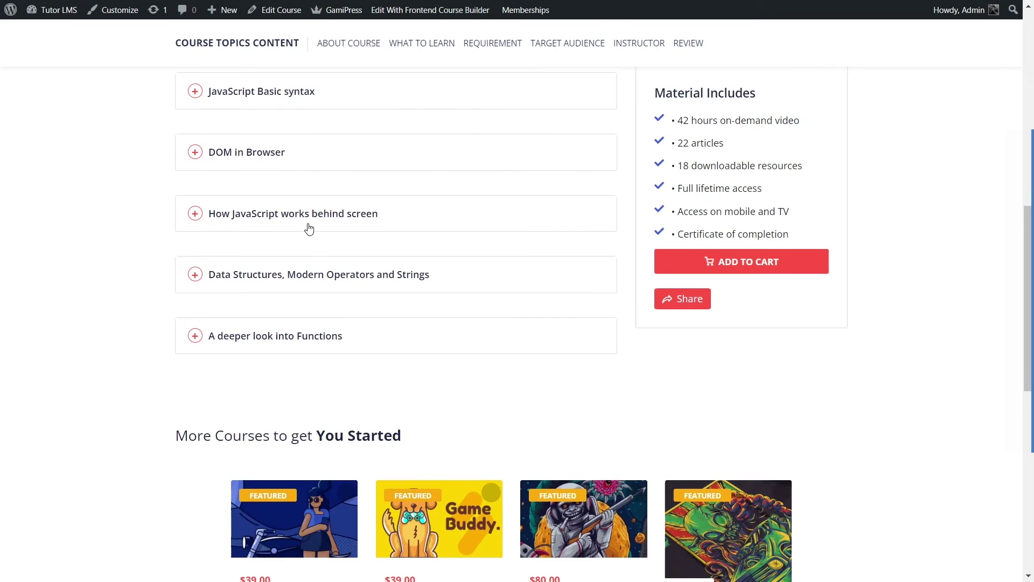
scroll(215, 273, "up", 3)
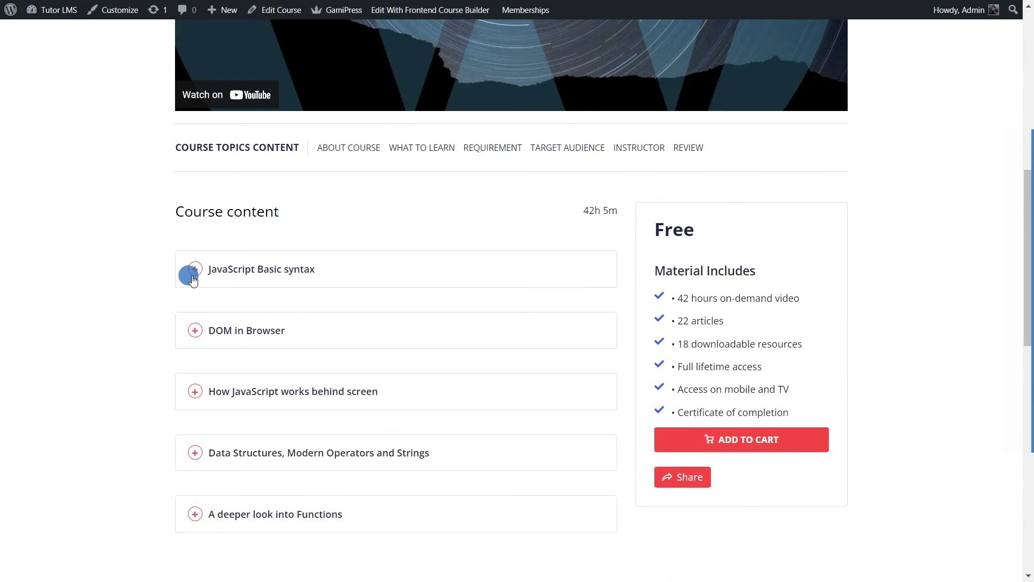
left_click(193, 282)
scroll(272, 307, "down", 3)
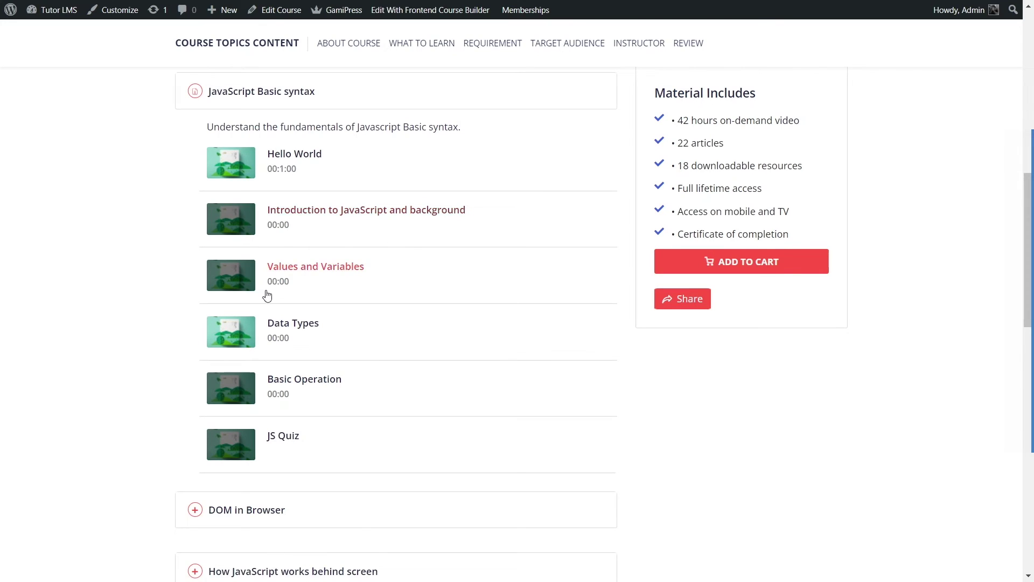
left_click(195, 91)
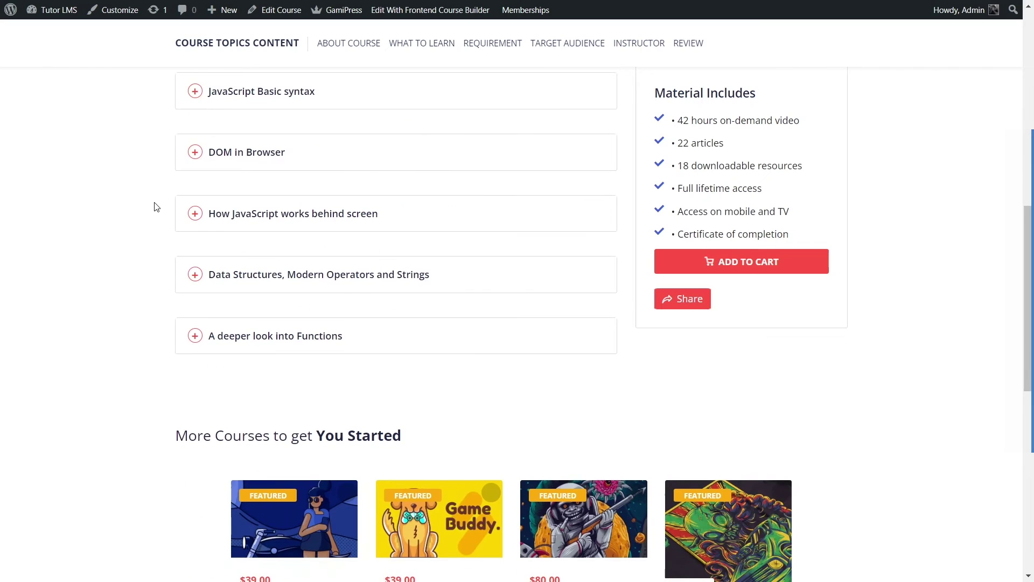
scroll(157, 208, "up", 3)
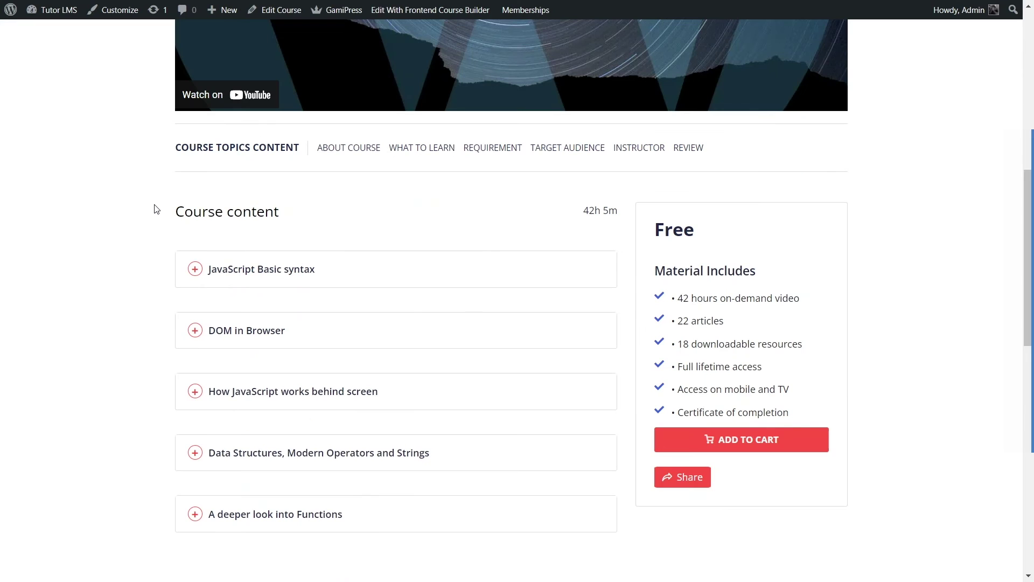
Step: Highlight the six Material Includes items, from 42 hours on-demand video to Certificate of completion
left_click_drag(678, 298, 804, 297)
left_click_drag(691, 320, 732, 319)
left_click_drag(683, 344, 802, 345)
left_click_drag(681, 370, 762, 367)
left_click_drag(679, 389, 792, 390)
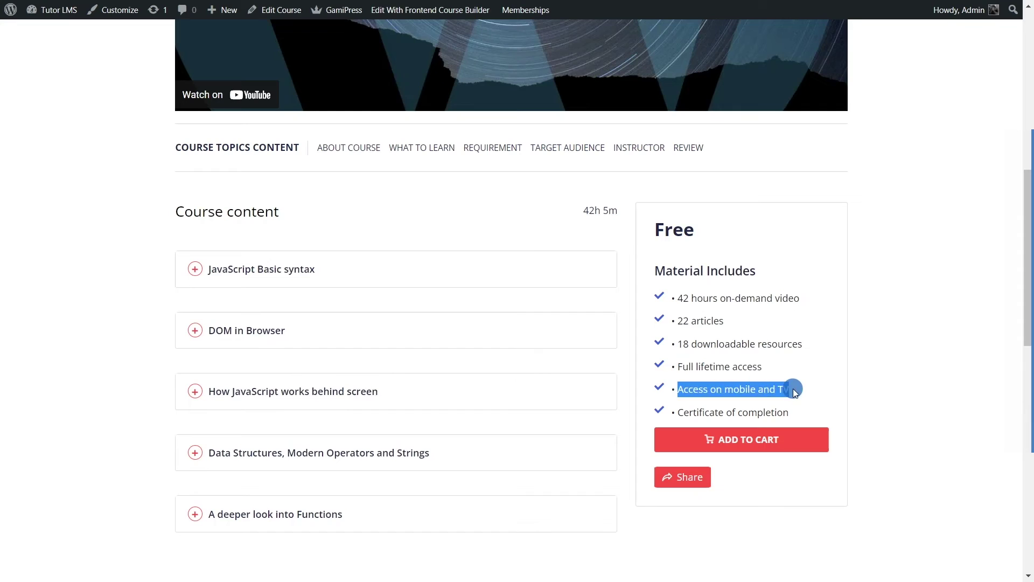
left_click_drag(676, 407, 784, 406)
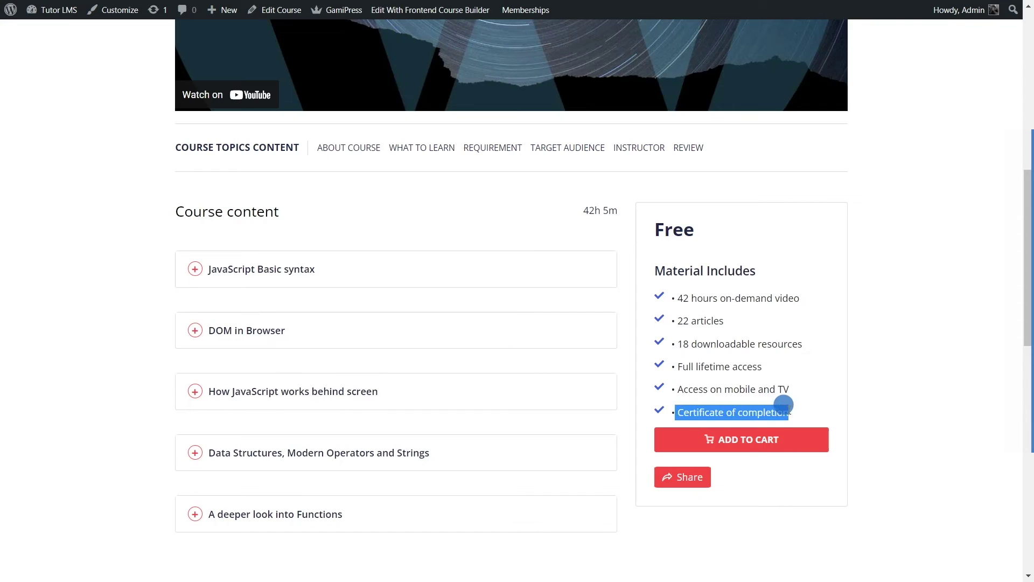
left_click(754, 367)
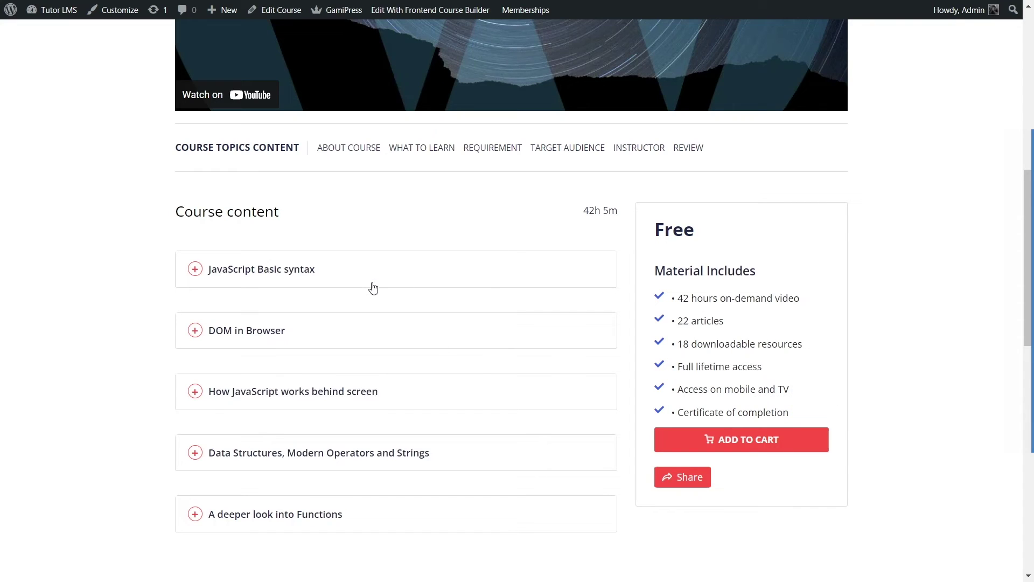
Step: Jump to the About Course section and expand its full description
left_click(341, 157)
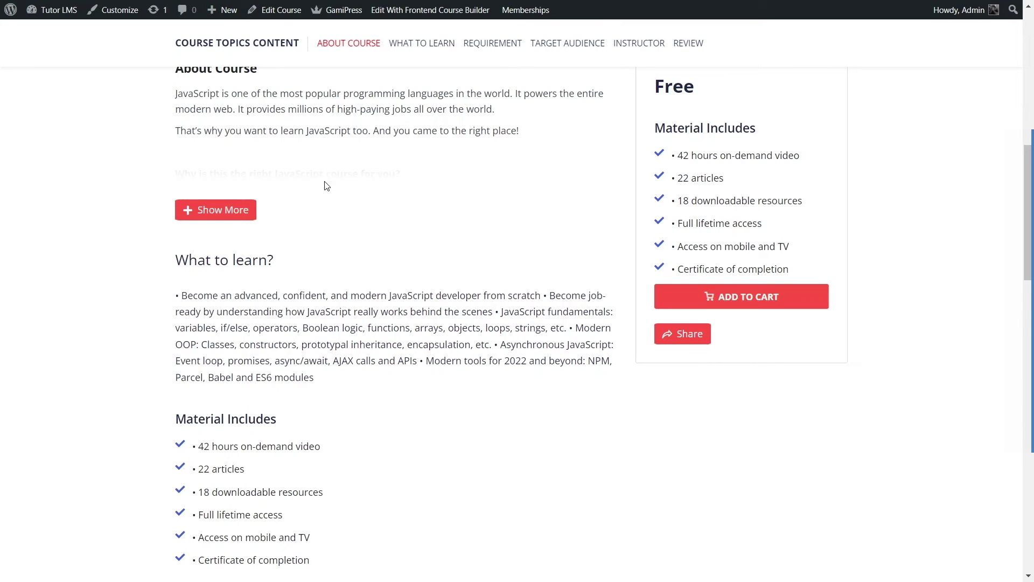
scroll(325, 191, "up", 3)
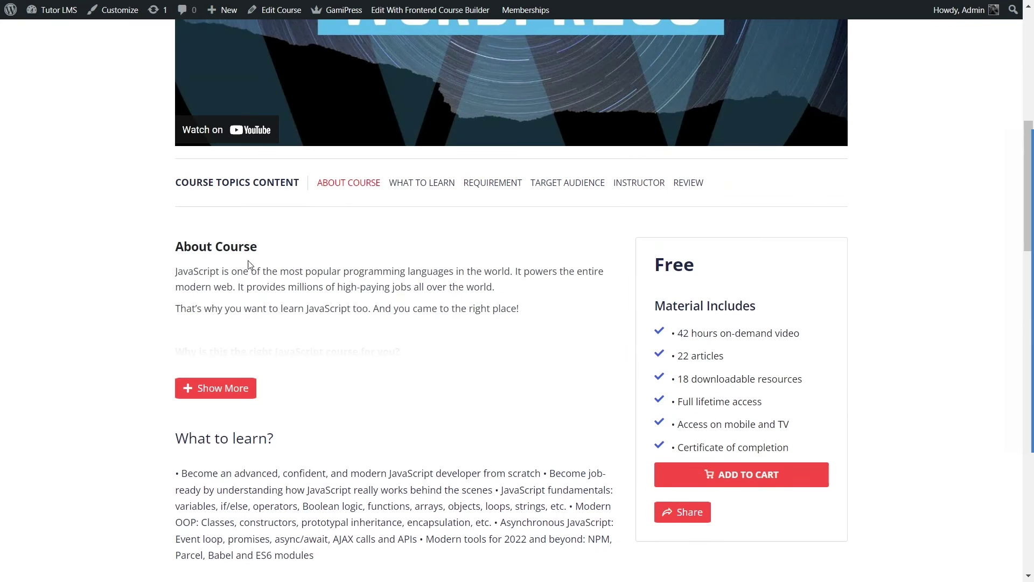
left_click_drag(188, 271, 465, 285)
left_click(363, 345)
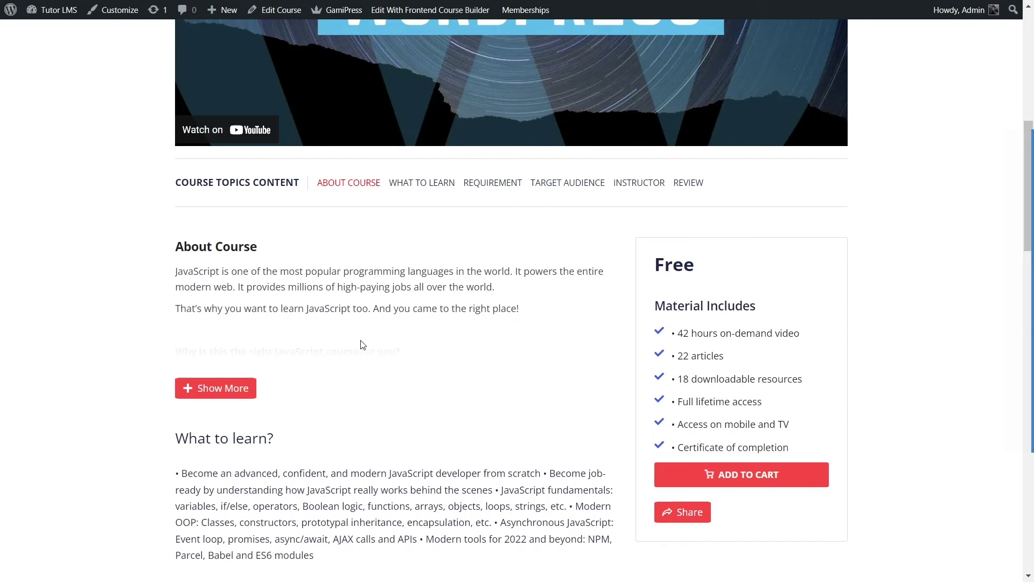
left_click(201, 395)
Step: Read through the course page's Requirements and Audience sections
scroll(334, 321, "down", 3)
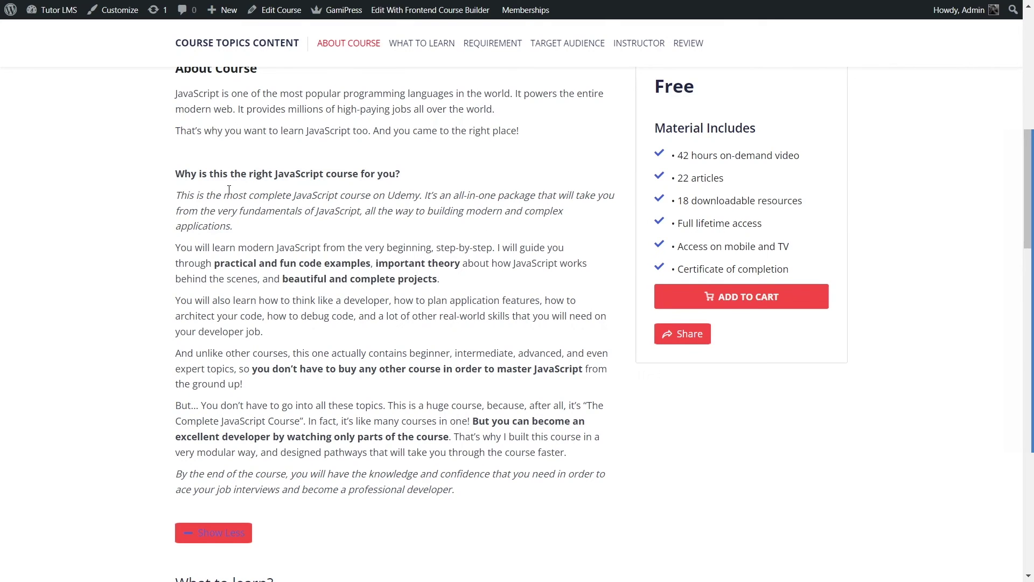
scroll(294, 225, "down", 6)
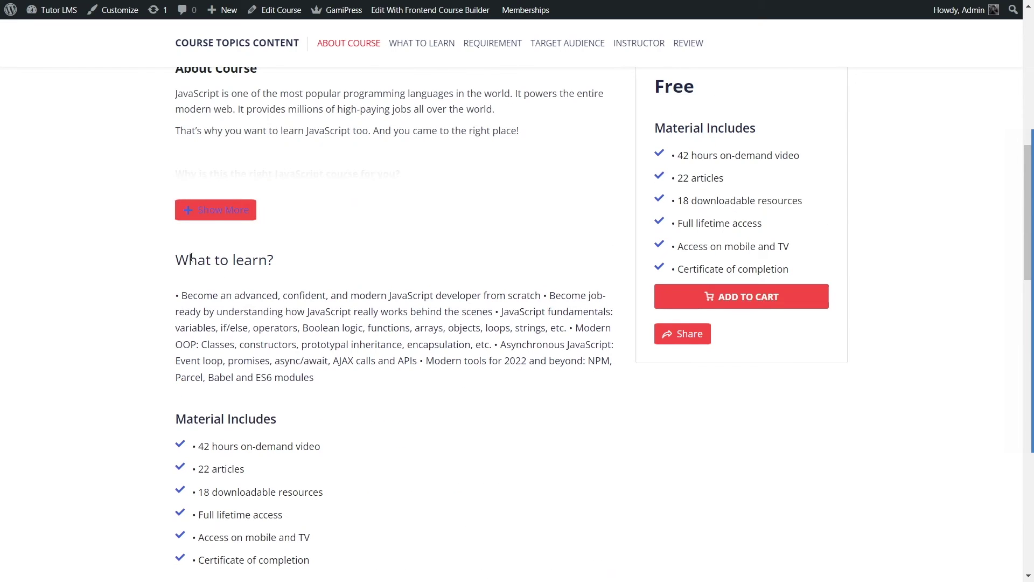
scroll(210, 281, "down", 3)
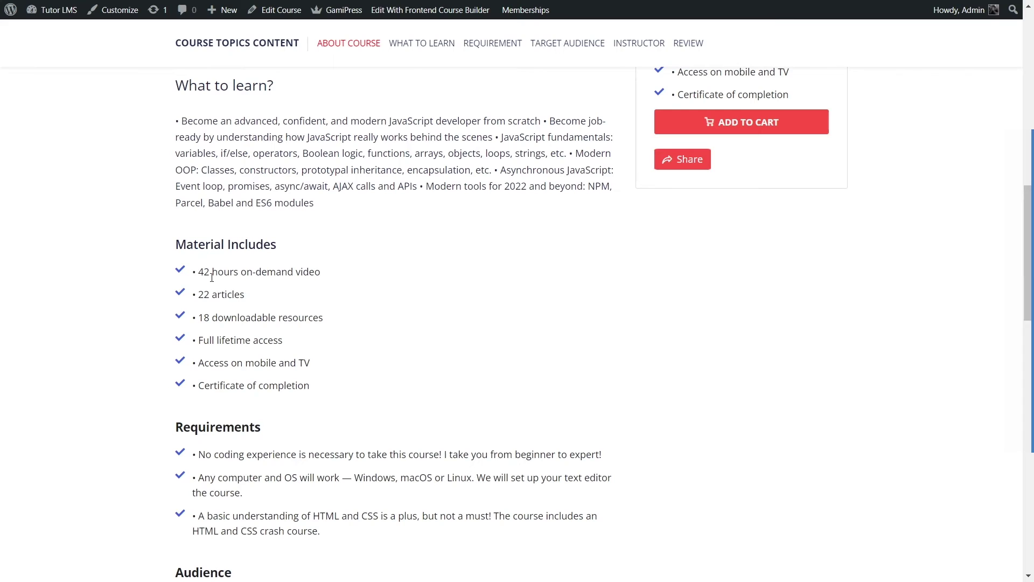
left_click_drag(199, 272, 302, 416)
scroll(221, 312, "down", 3)
left_click_drag(202, 285, 273, 351)
left_click(275, 386)
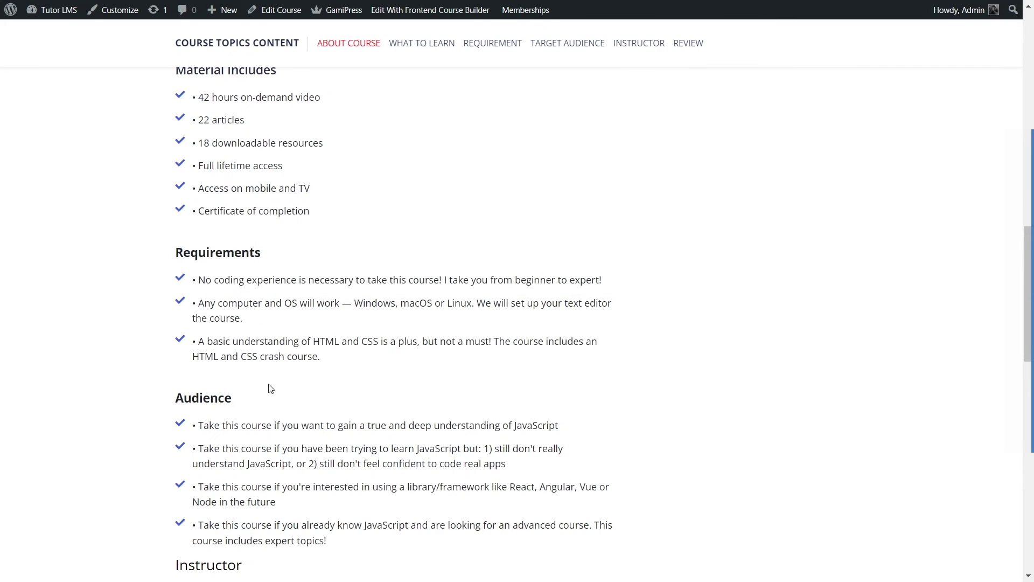
scroll(273, 386, "down", 1)
left_click_drag(200, 340, 339, 439)
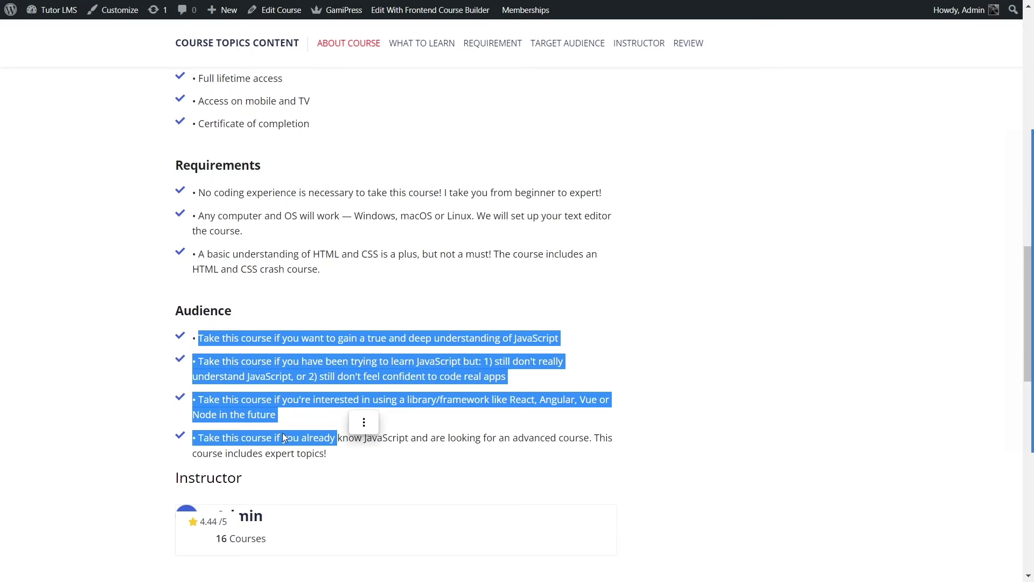
left_click(316, 443)
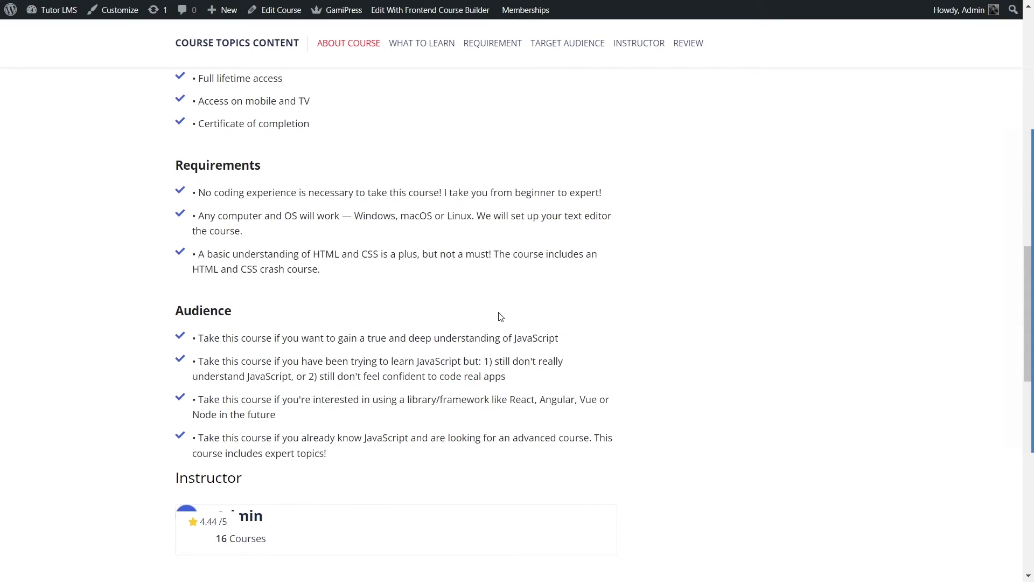
Step: Return to the top of the course page and check its Free price
scroll(495, 314, "up", 8)
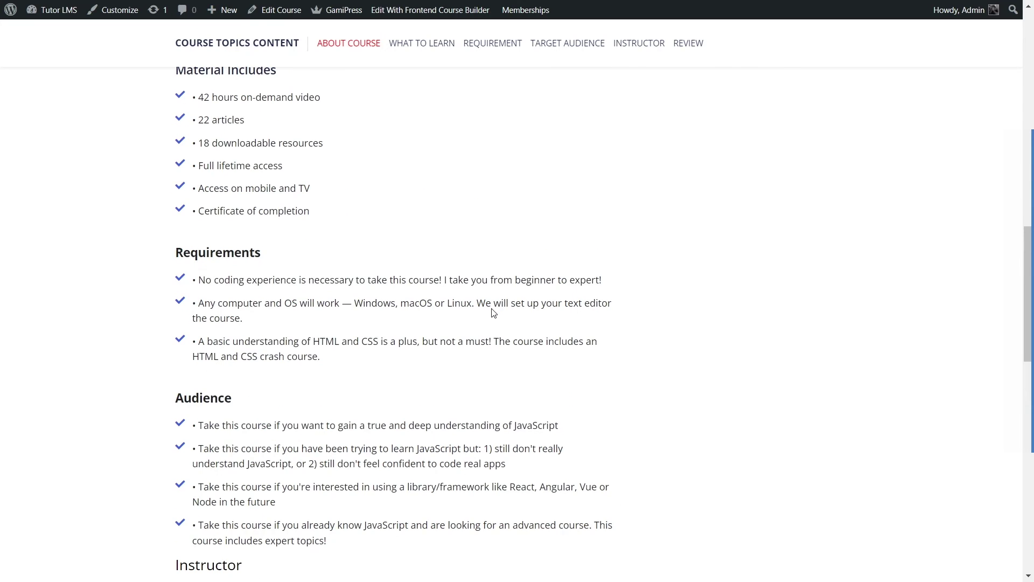
scroll(494, 314, "up", 10)
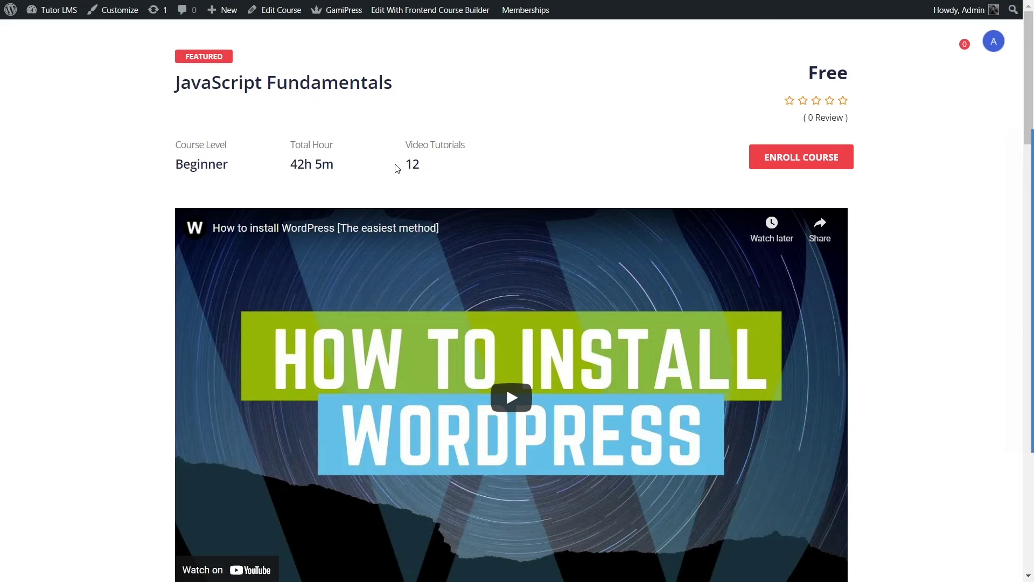
left_click_drag(808, 72, 850, 72)
left_click(589, 118)
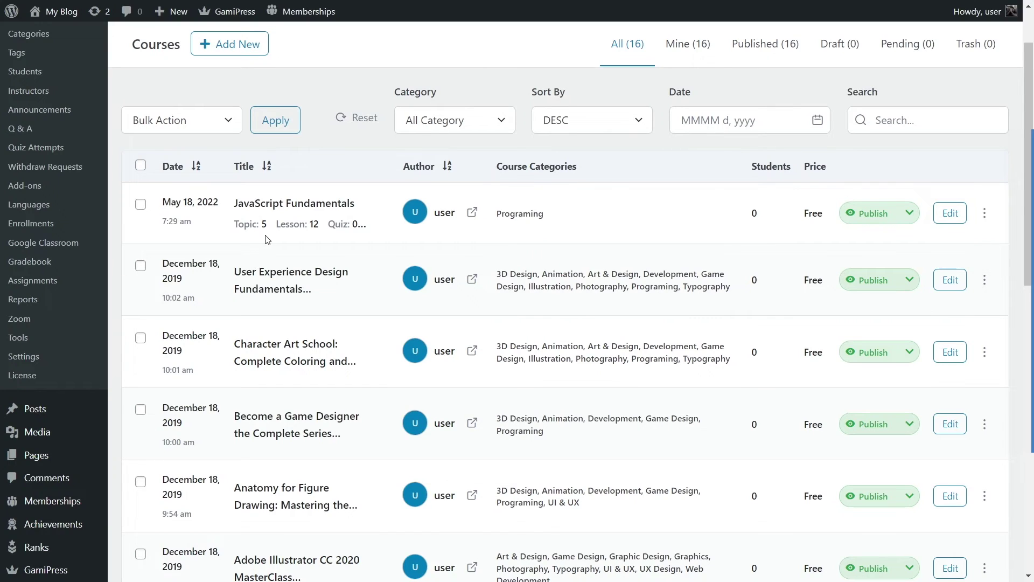
Step: Open Tutor LMS Pro Settings on the General tab
left_click(36, 364)
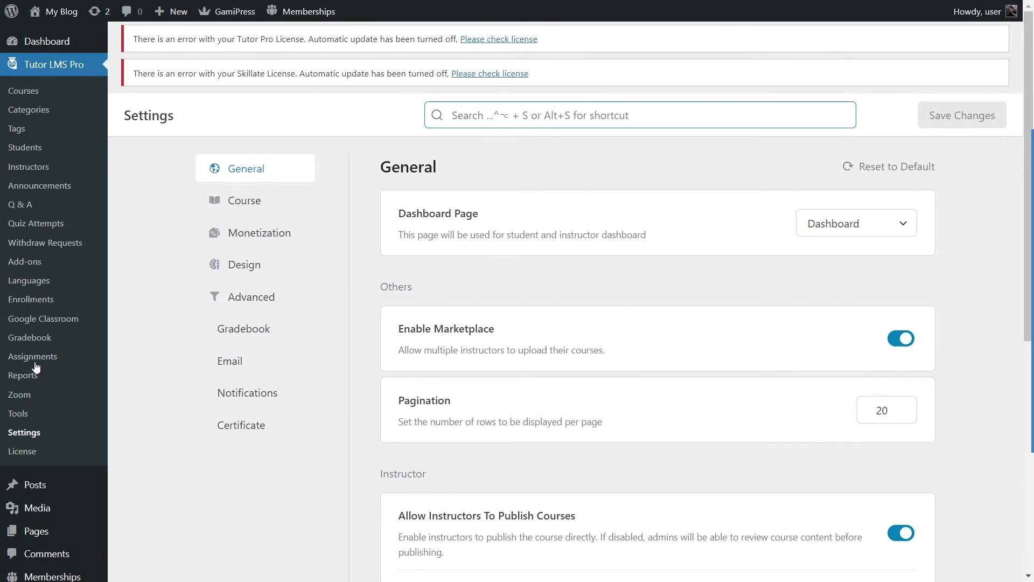
Step: Set the Monetization eCommerce engine to WooCommerce and save the settings
left_click(259, 237)
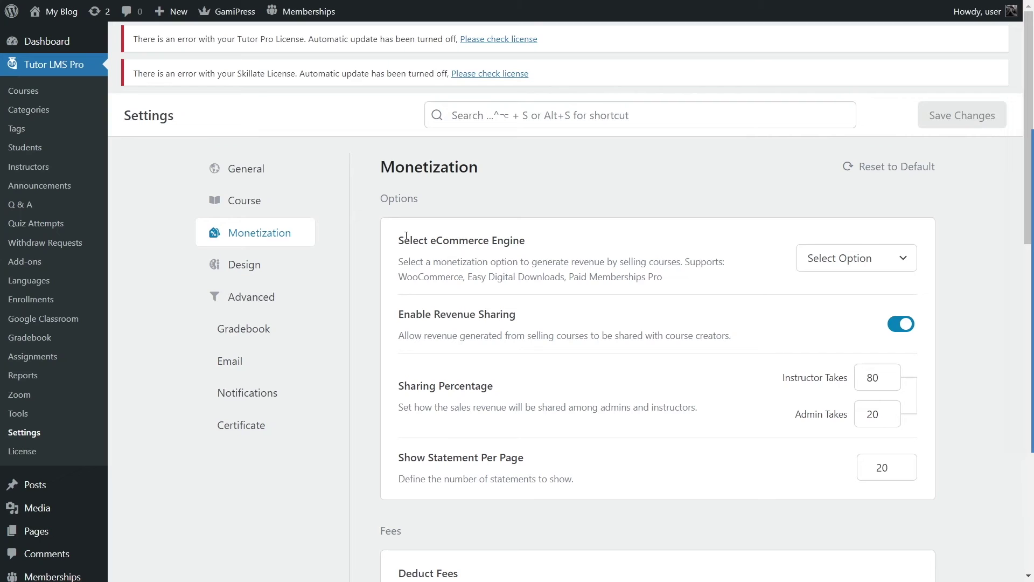
left_click_drag(393, 240, 526, 238)
left_click(611, 267)
left_click_drag(400, 276, 662, 276)
left_click(555, 288)
left_click(911, 260)
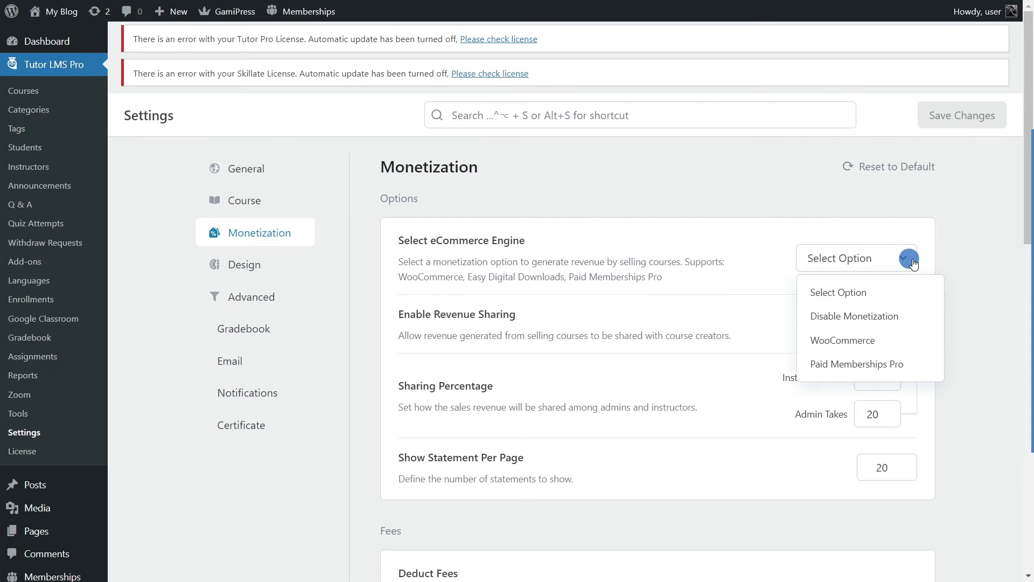
left_click(832, 341)
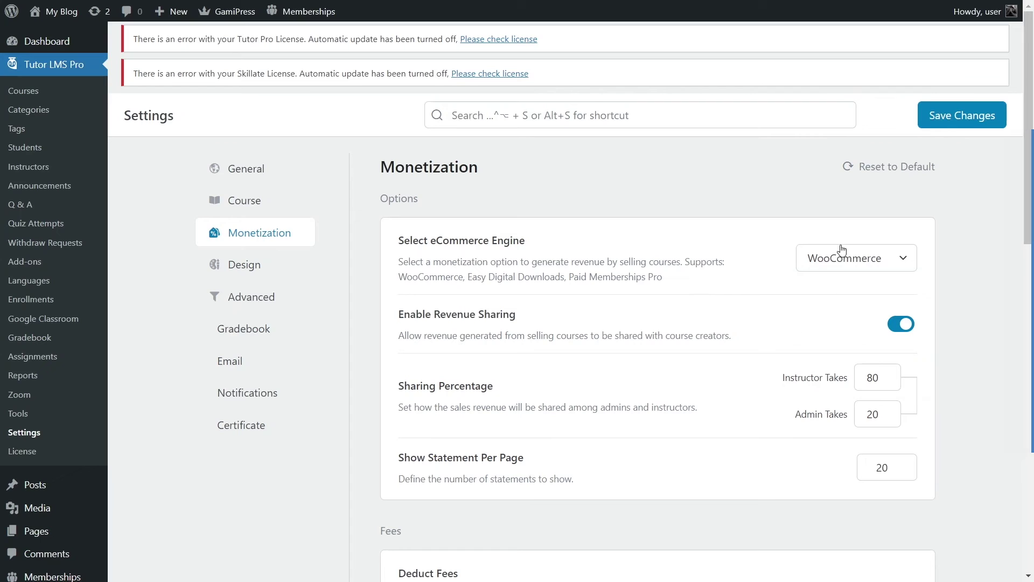
left_click(963, 116)
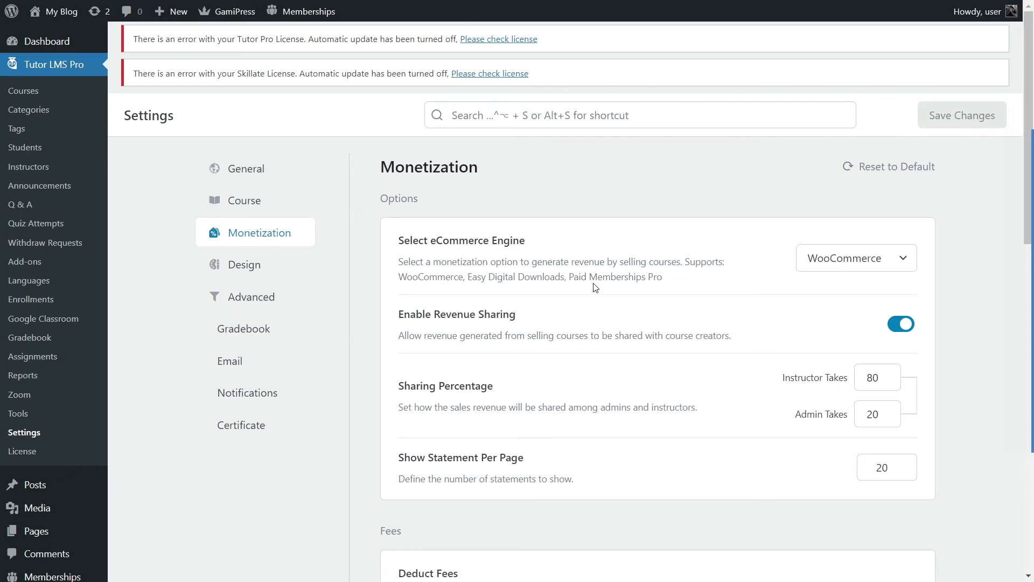
scroll(599, 275, "down", 2)
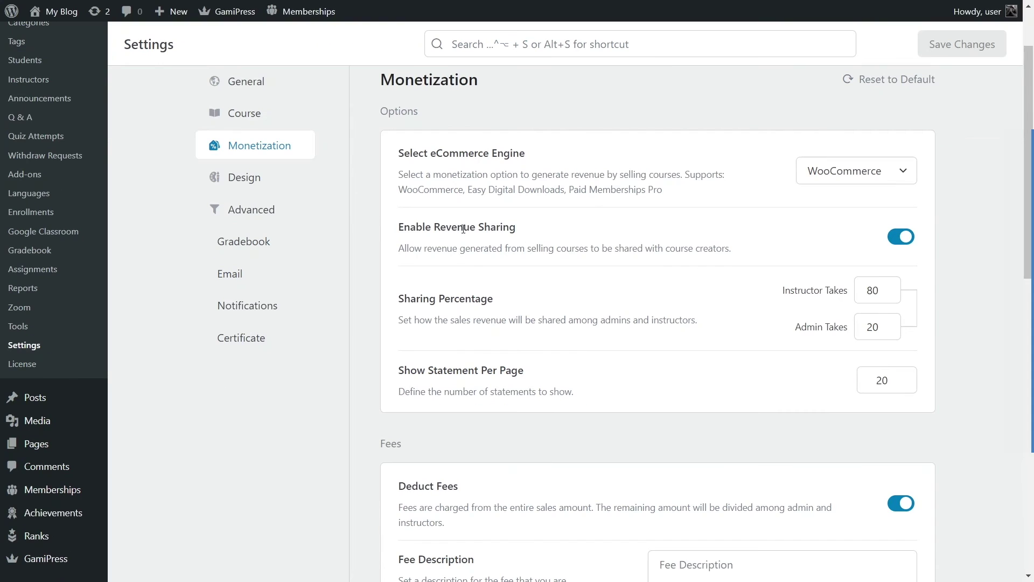
left_click_drag(409, 227, 519, 251)
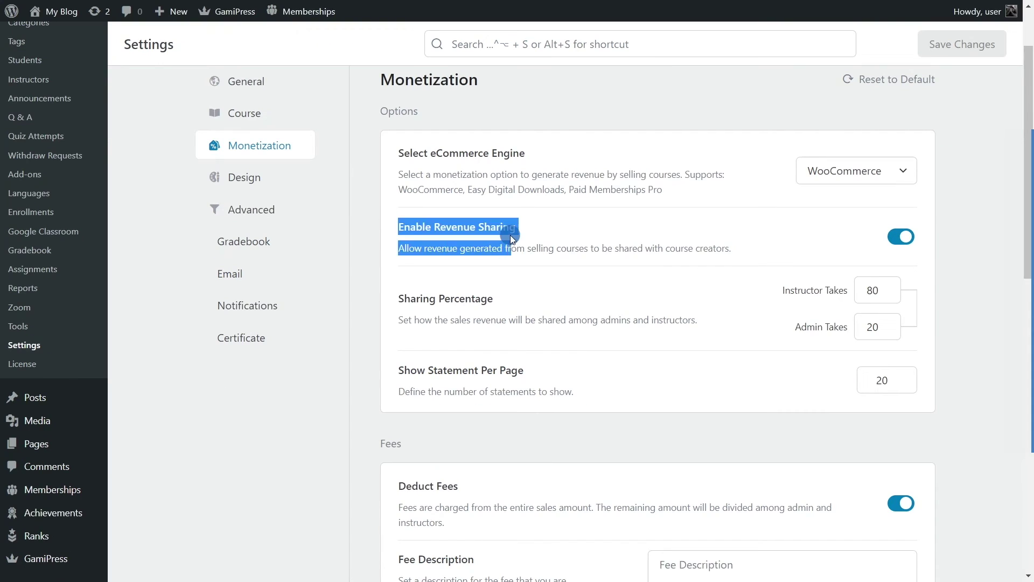
left_click(961, 221)
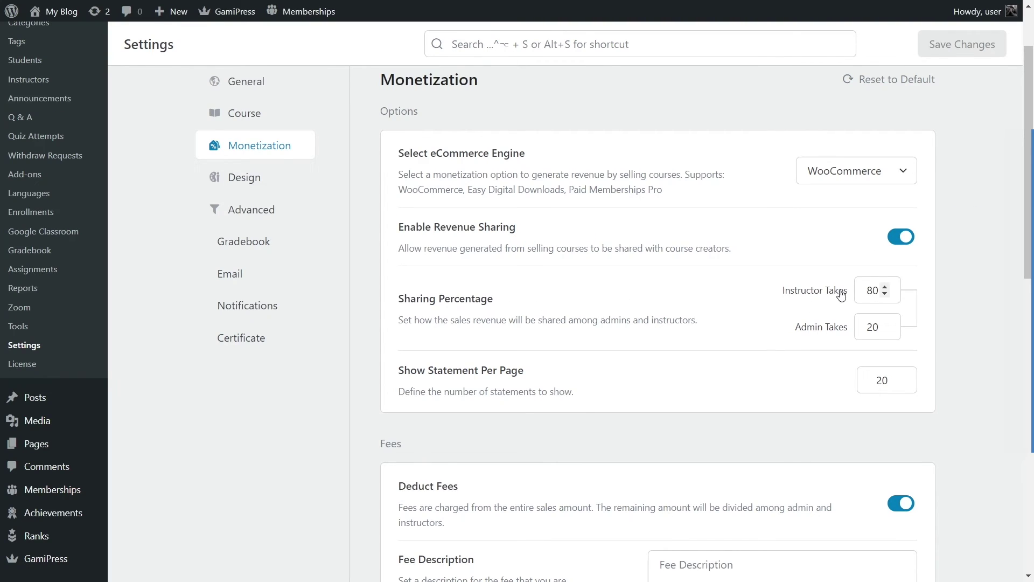
double_click(885, 329)
left_click(796, 326)
double_click(868, 327)
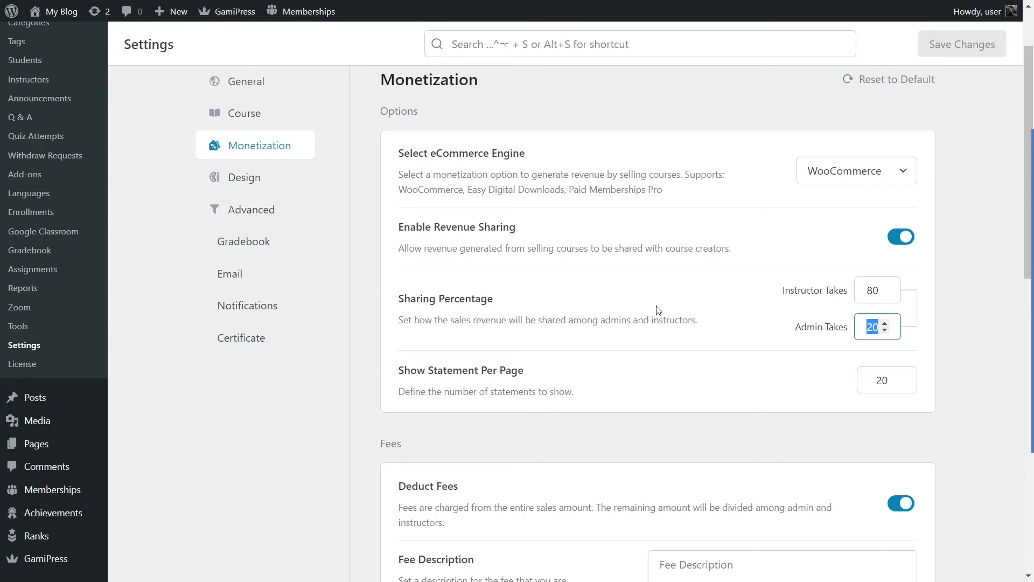
left_click(677, 306)
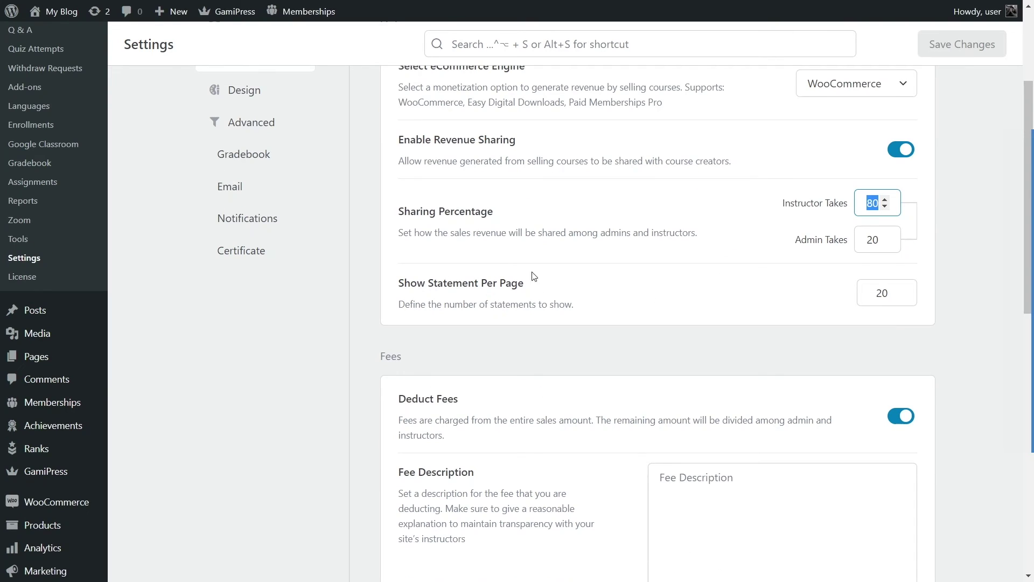
scroll(521, 346, "down", 3)
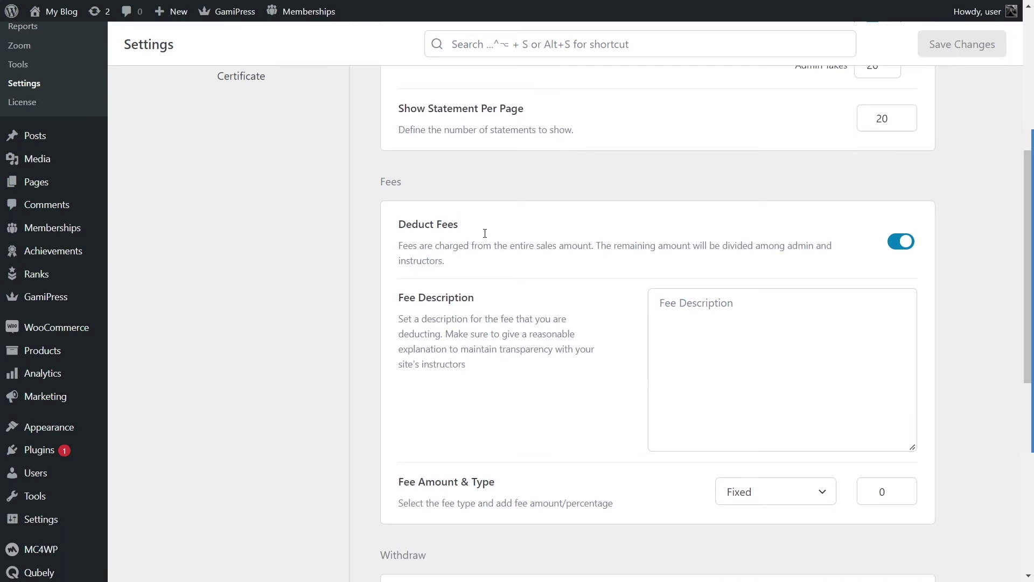
left_click(900, 242)
left_click(903, 246)
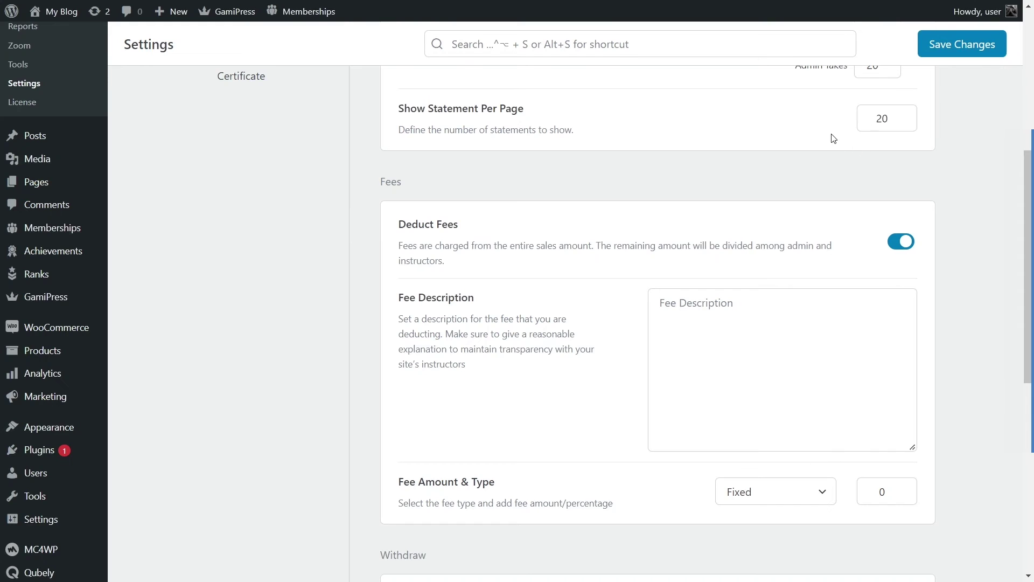
scroll(833, 154, "up", 5)
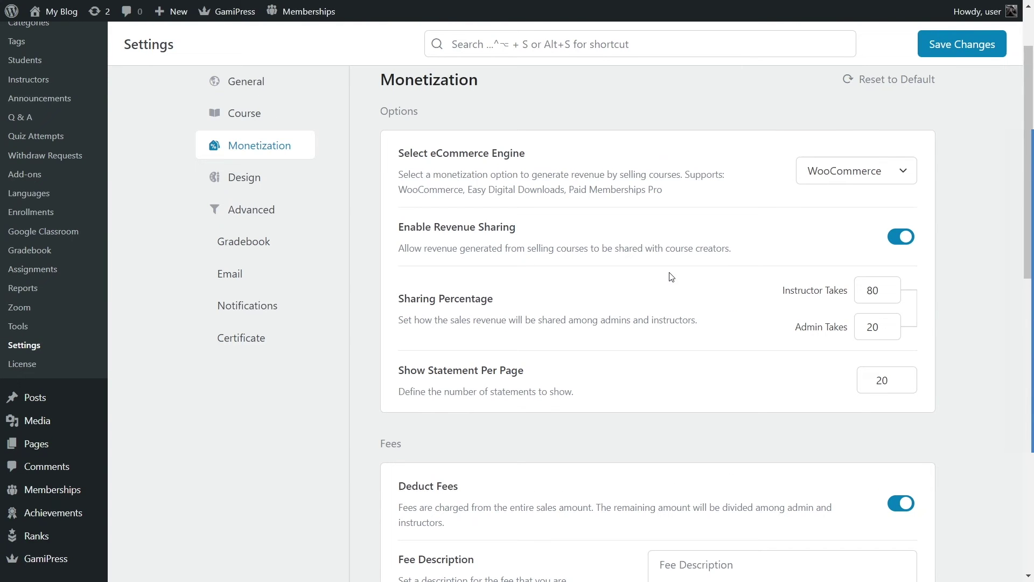
scroll(707, 312, "down", 5)
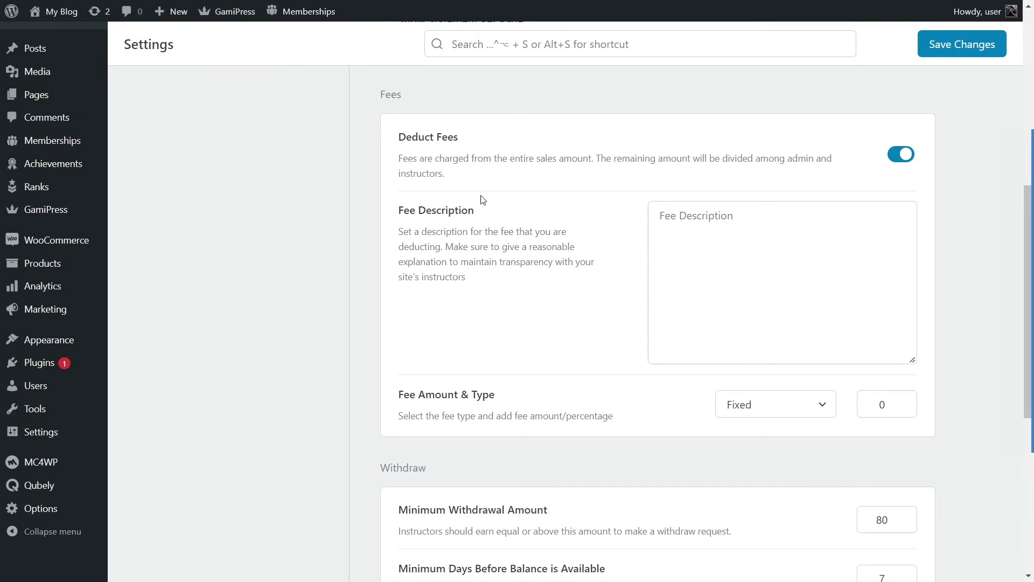
Step: Change the Minimum Withdrawal Amount from 80 to 100
scroll(622, 270, "down", 1)
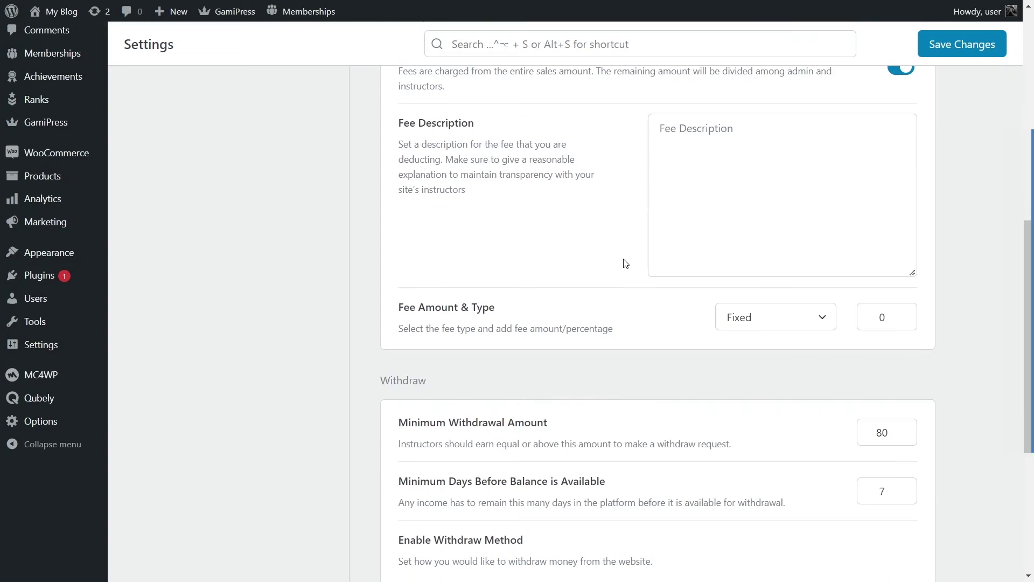
scroll(623, 261, "down", 1)
scroll(625, 260, "down", 2)
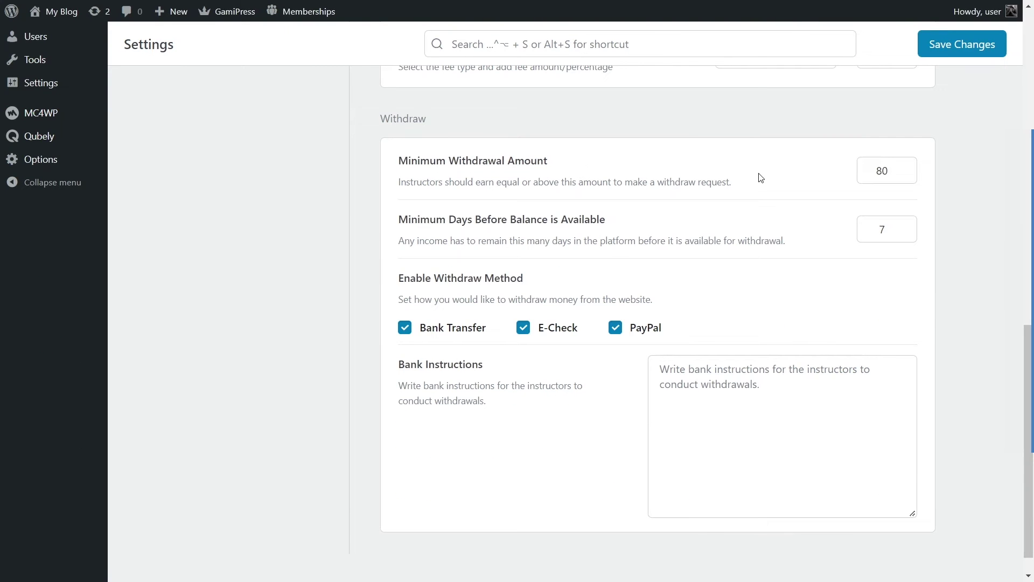
double_click(881, 171)
left_click(946, 191)
left_click_drag(874, 170, 881, 171)
type("100")
left_click(845, 121)
Step: Leave the minimum days at 7 and save the monetization settings
scroll(484, 212, "down", 1)
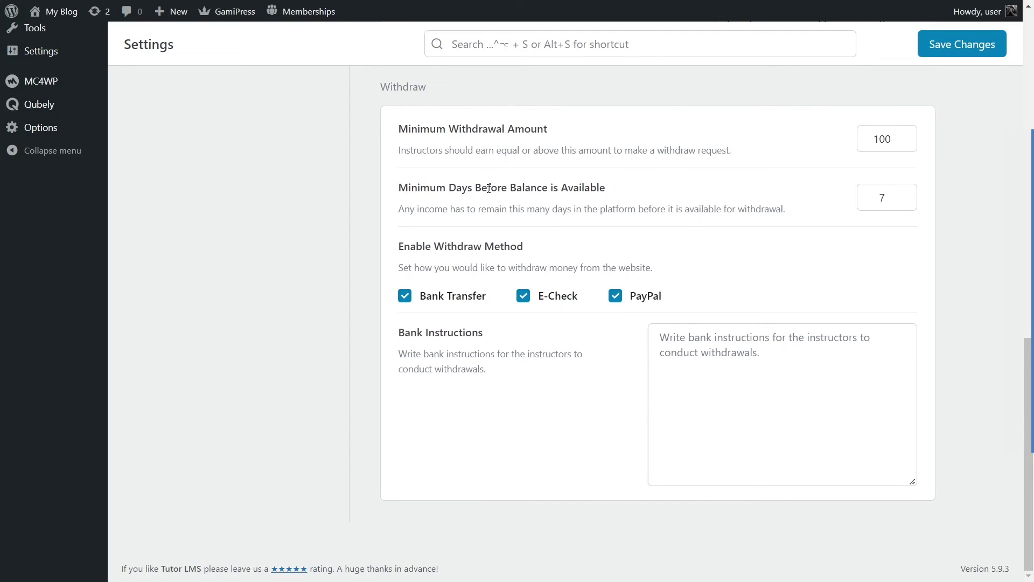
left_click_drag(868, 195, 902, 196)
left_click(881, 193)
left_click_drag(881, 192, 927, 197)
left_click(440, 272)
scroll(522, 358, "up", 15)
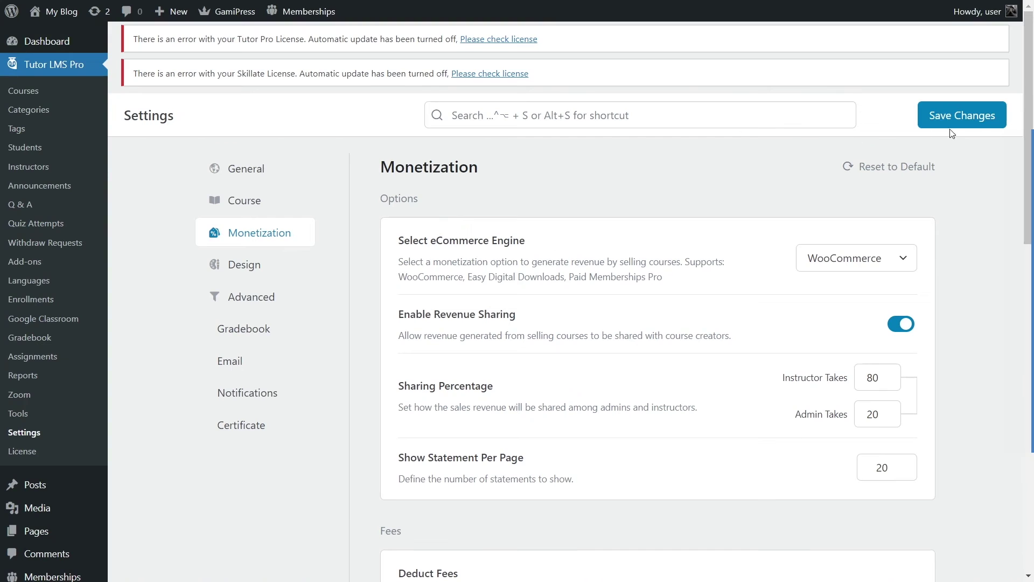
left_click(976, 119)
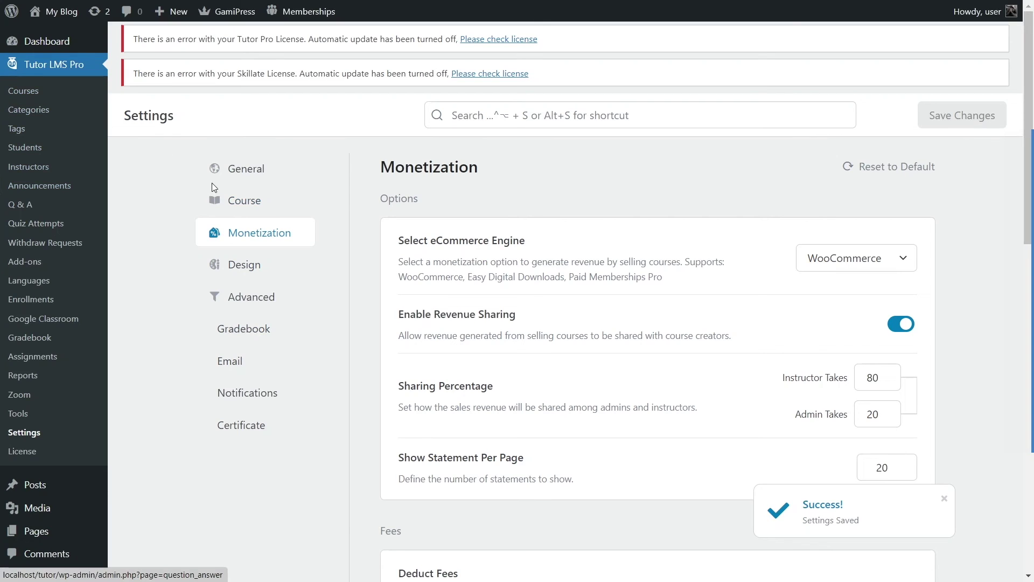
Step: Open JavaScript Fundamentals for editing from the Courses list
left_click(68, 91)
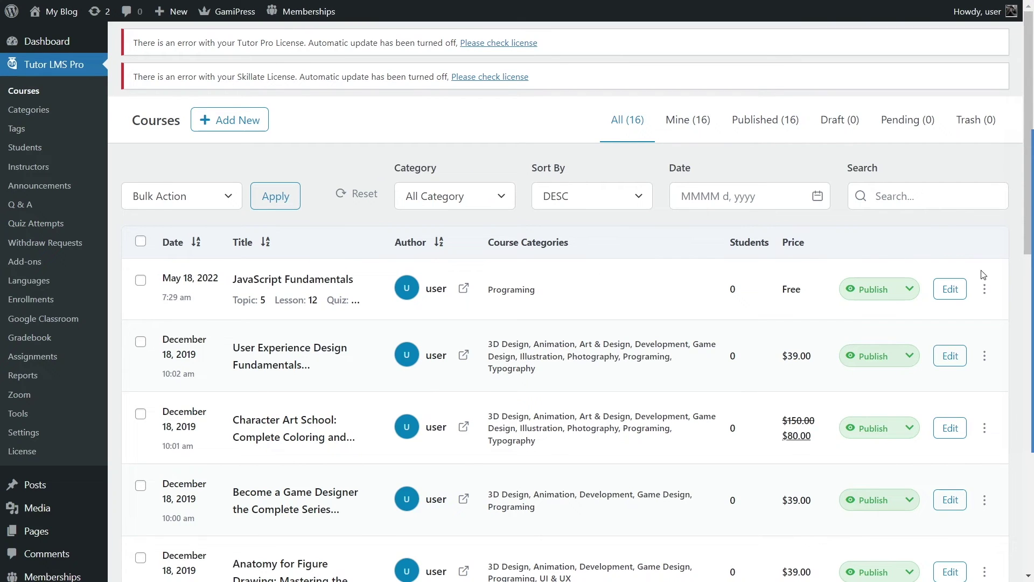
left_click(954, 297)
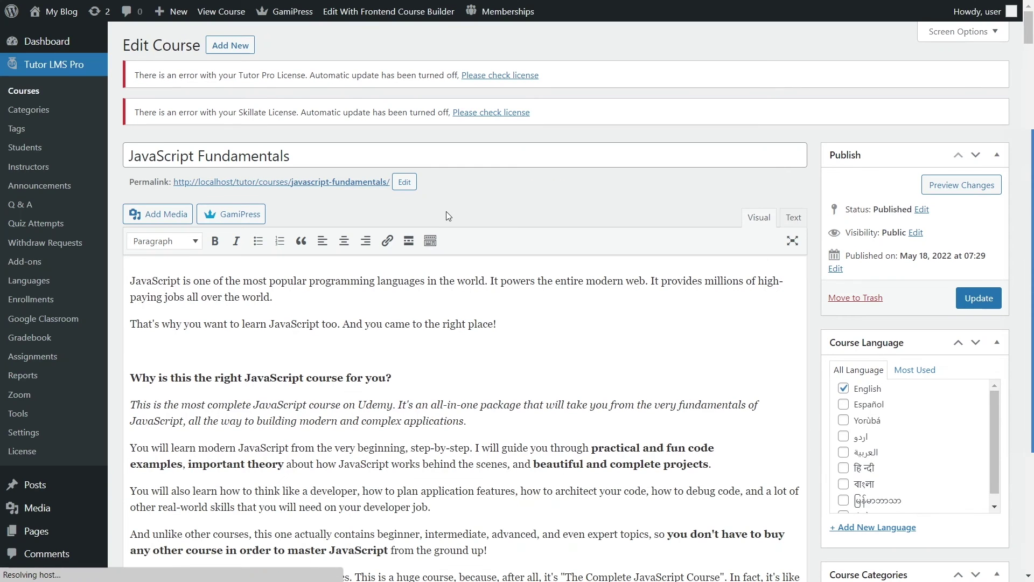
scroll(448, 208, "down", 8)
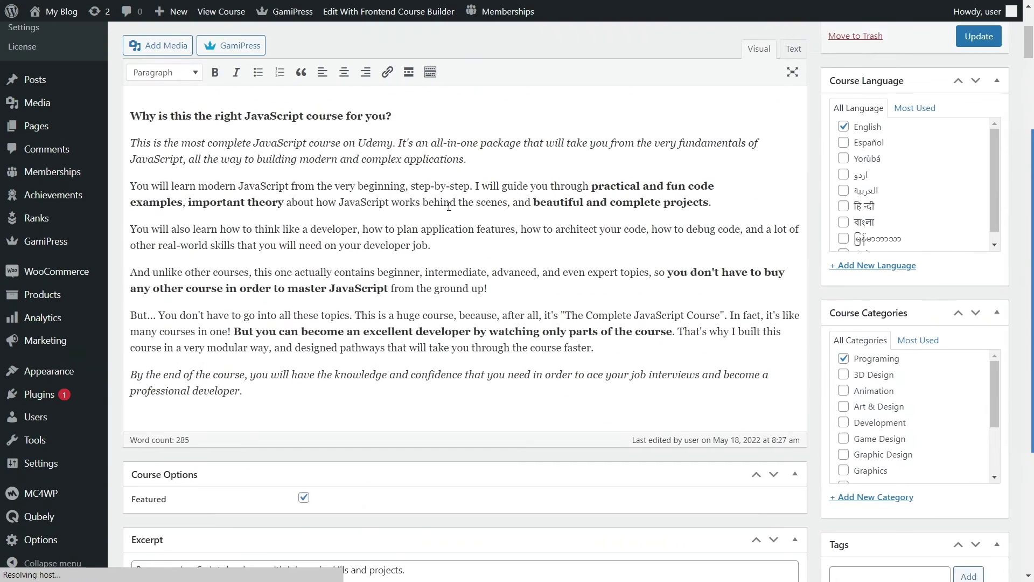
scroll(449, 206, "down", 11)
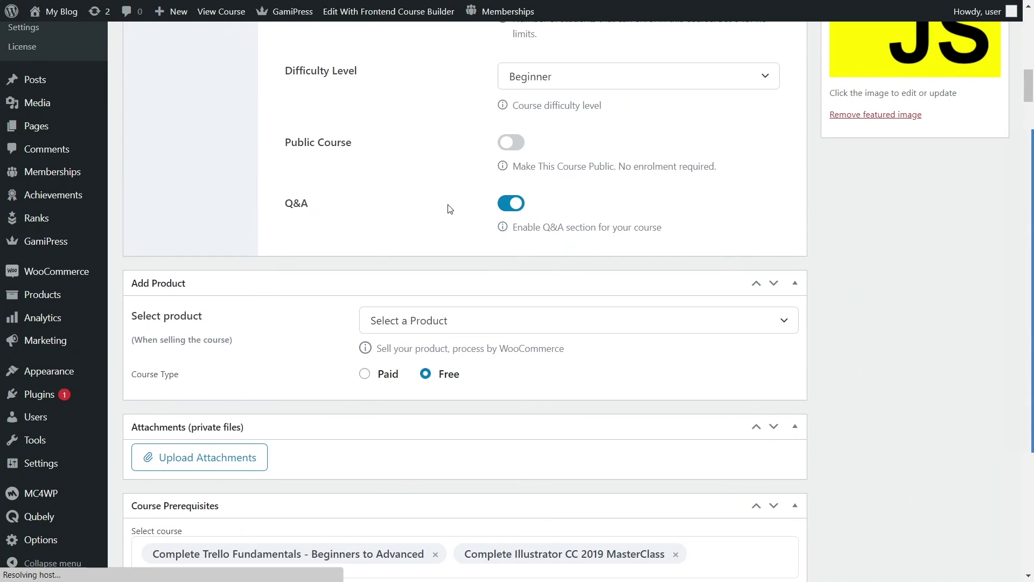
left_click_drag(160, 282, 164, 293)
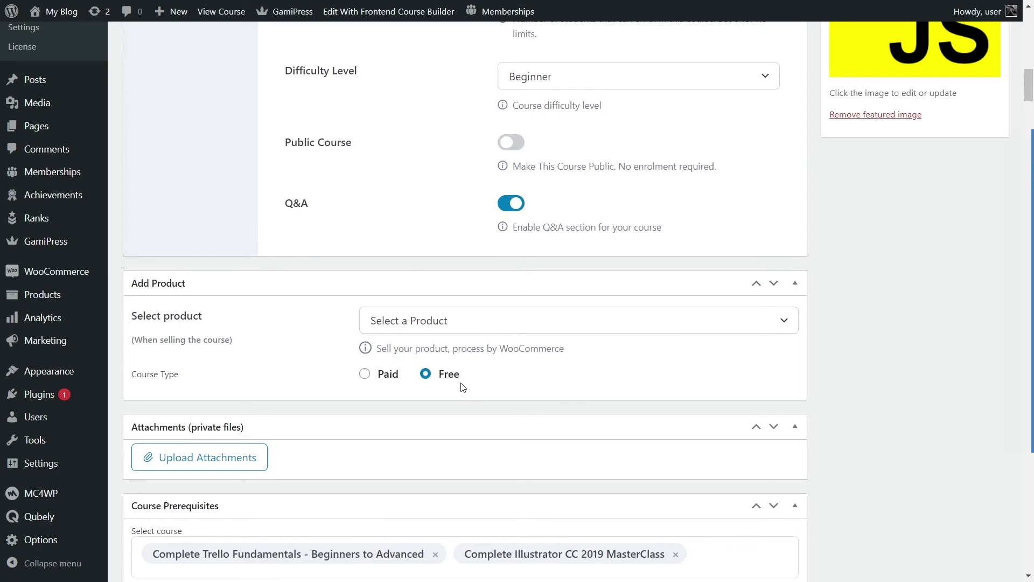
Step: Try Paid, close the product list without choosing, and set the course type to Free
left_click(388, 379)
left_click(560, 323)
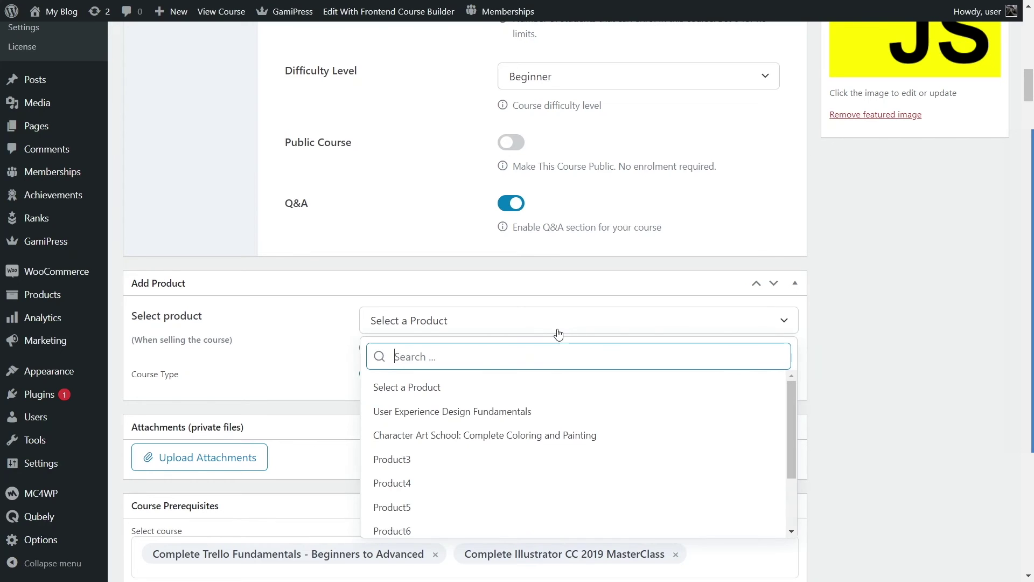
scroll(468, 485, "down", 3)
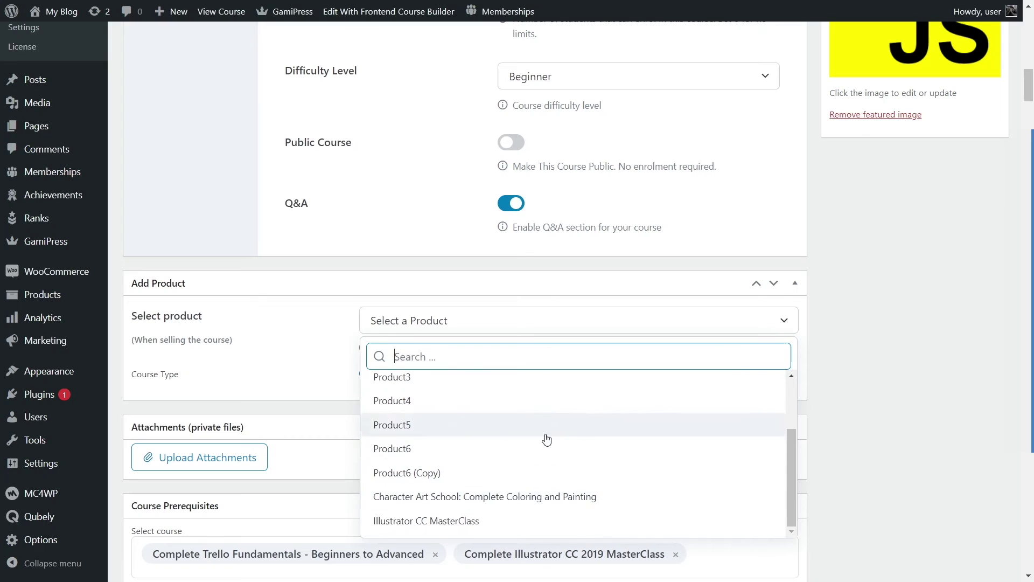
scroll(542, 428, "up", 3)
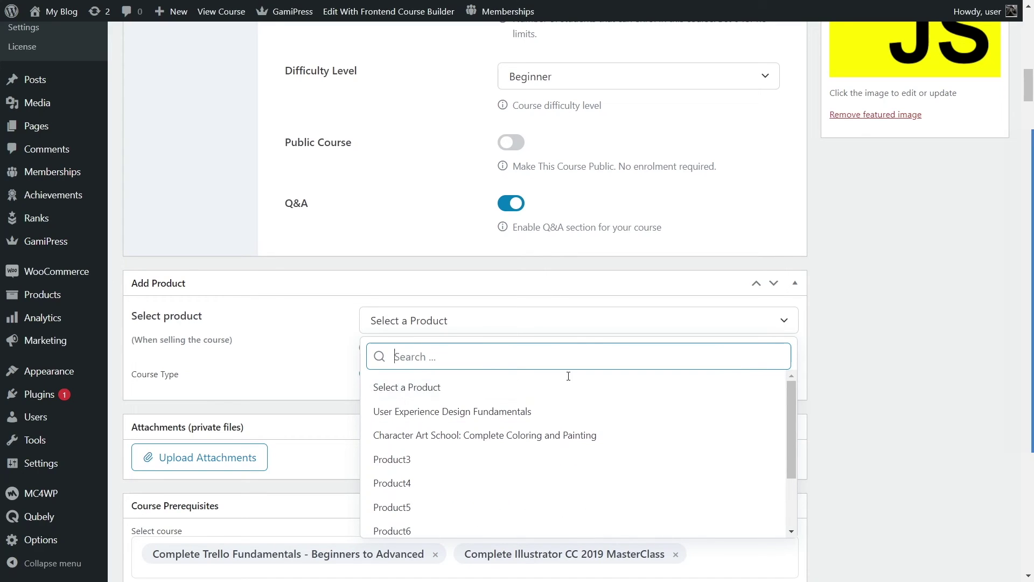
left_click(835, 355)
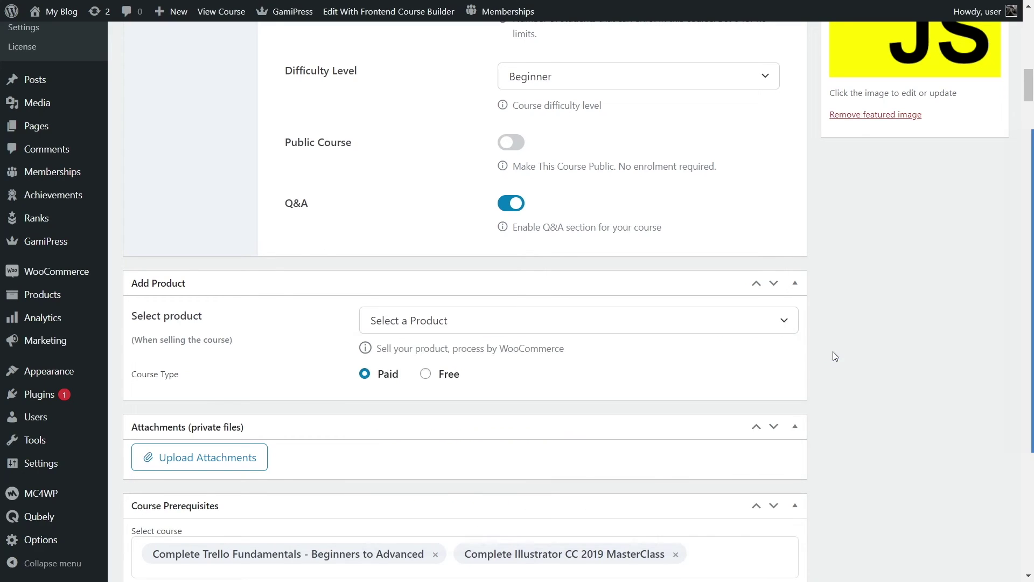
left_click(453, 382)
mouse_move(48, 301)
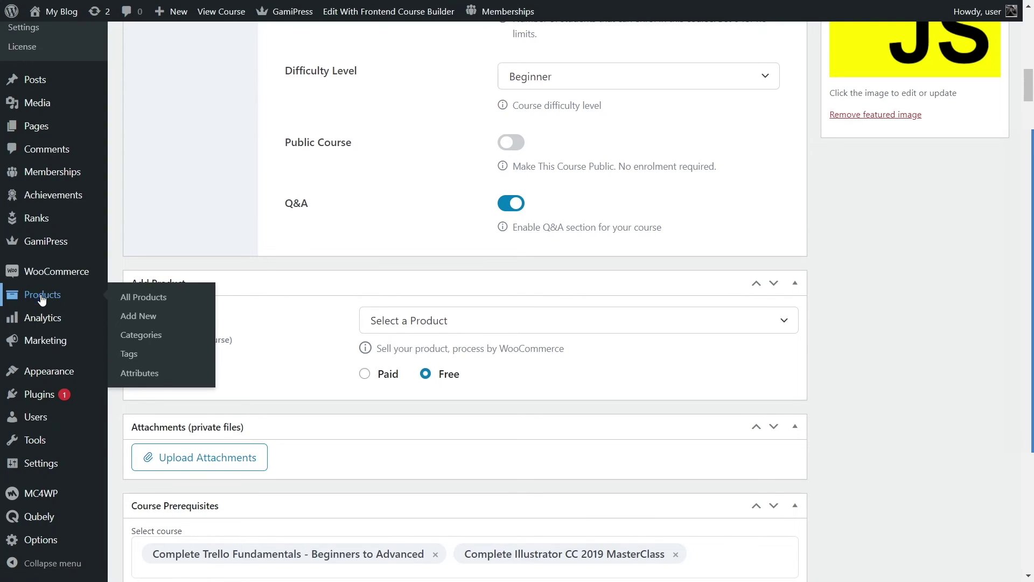
Step: Start a new product from the WooCommerce Products list
left_click(53, 295)
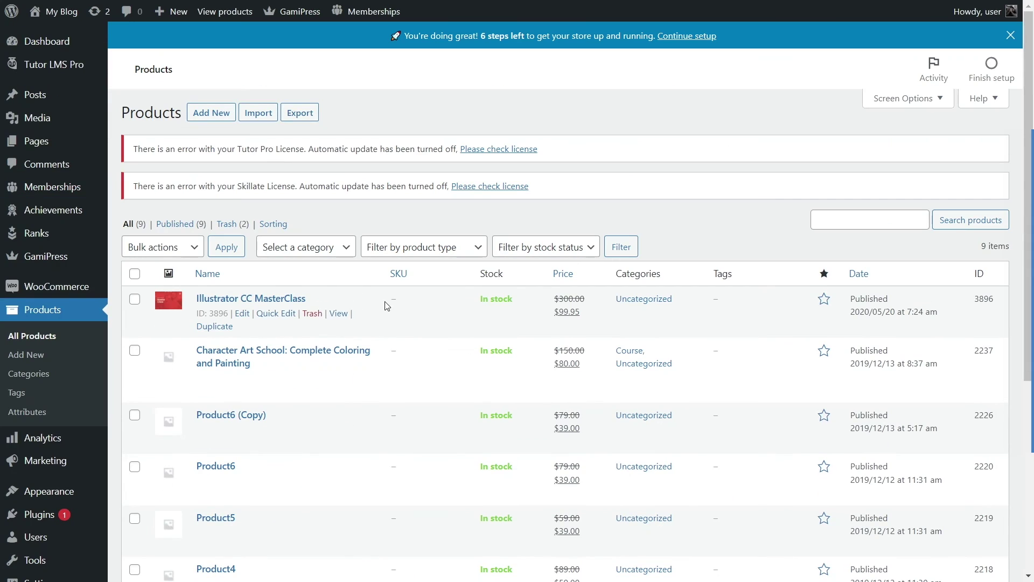
scroll(429, 334, "down", 5)
scroll(362, 335, "up", 5)
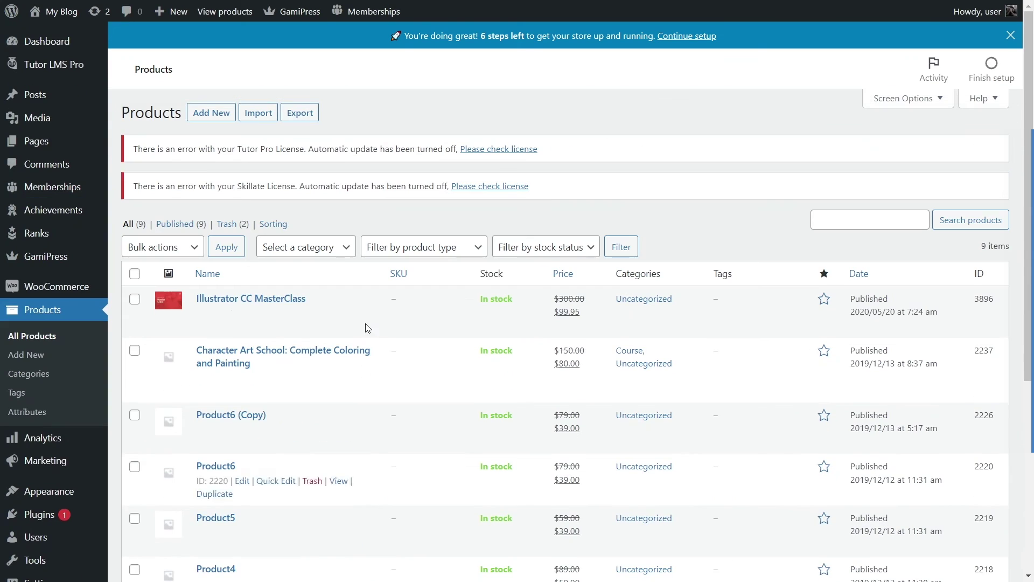
left_click(218, 119)
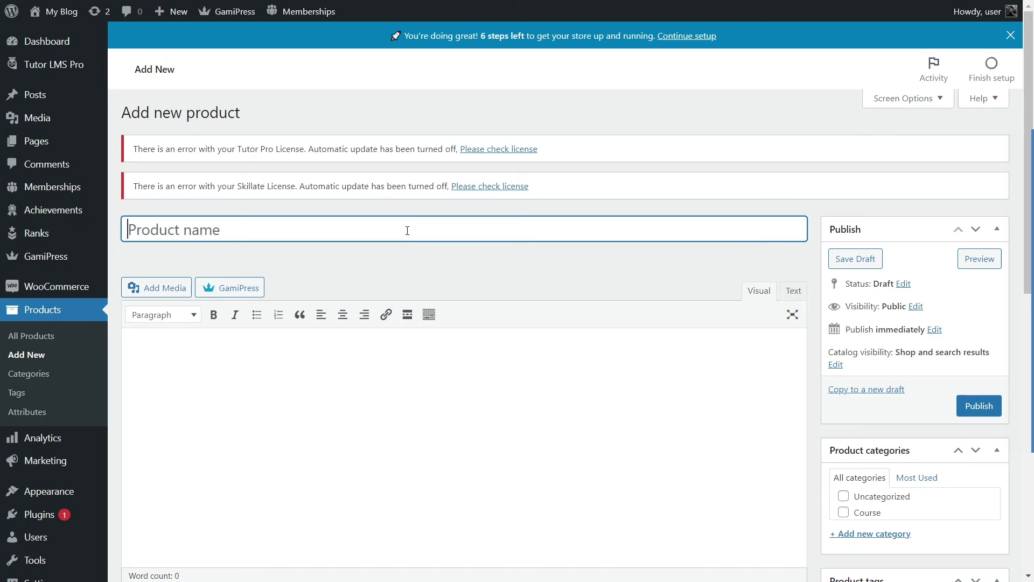
Step: Name the product 'Javascript Fundamentals' and mark it For Tutor
type("Javasc")
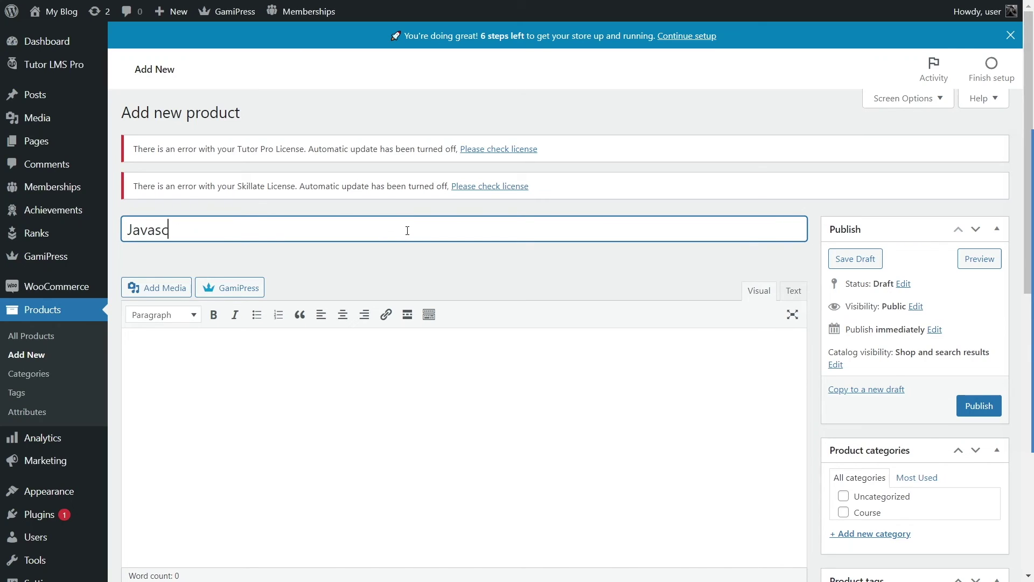
type("ript Fundamentals")
scroll(348, 196, "down", 3)
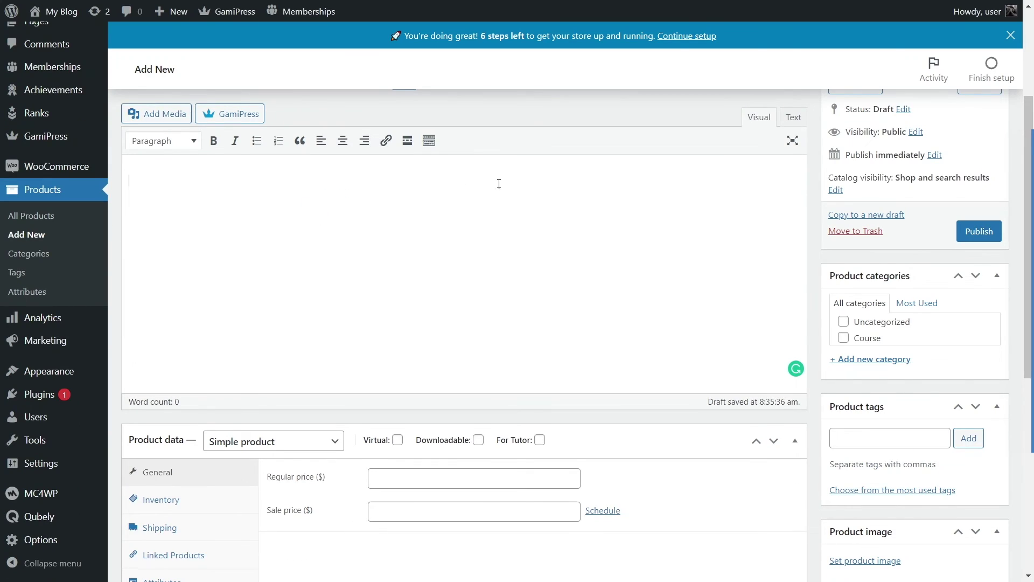
scroll(498, 184, "down", 3)
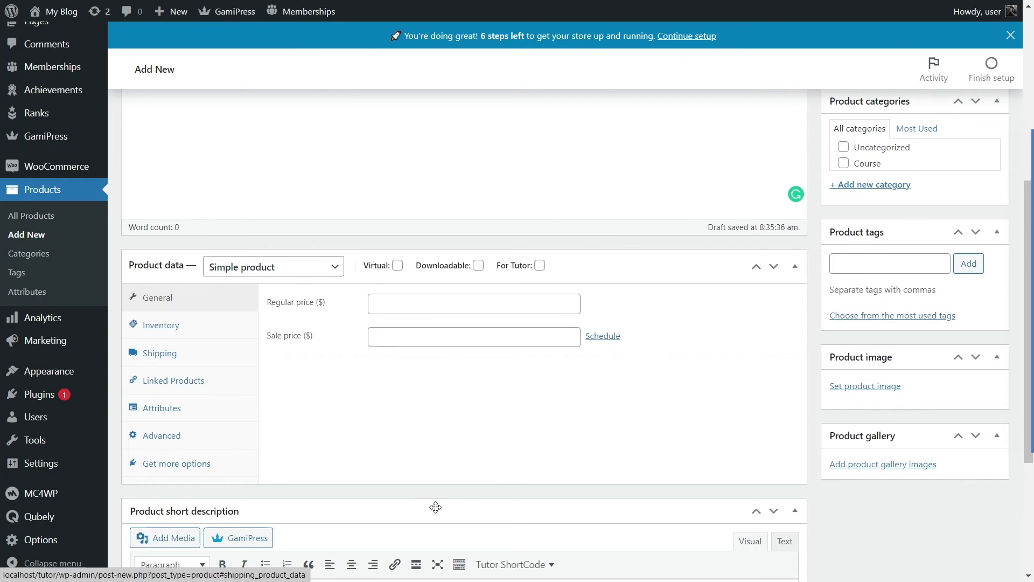
left_click(540, 266)
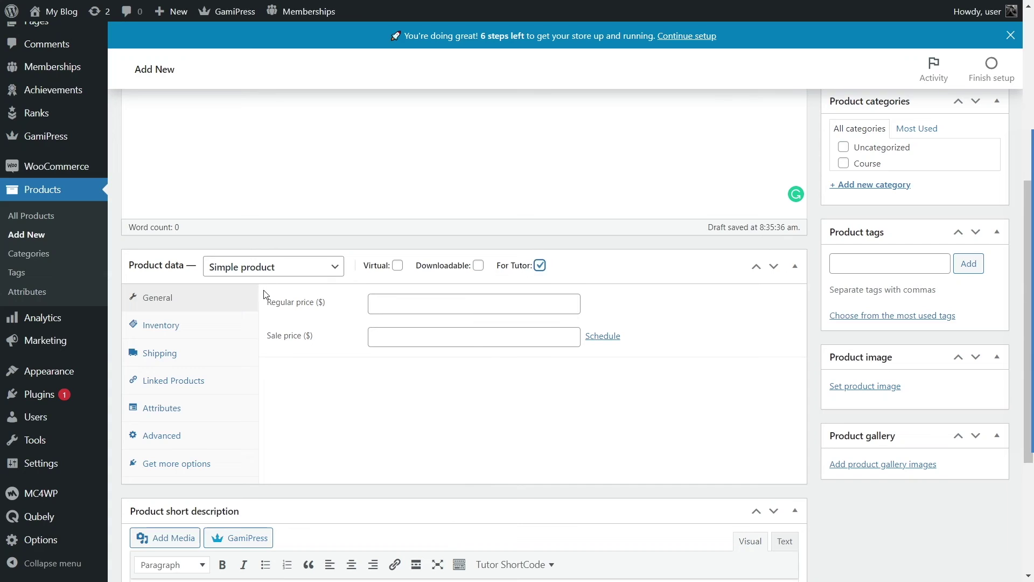
Step: Set regular price 100 and sale price 80.0, then publish the product
left_click(394, 305)
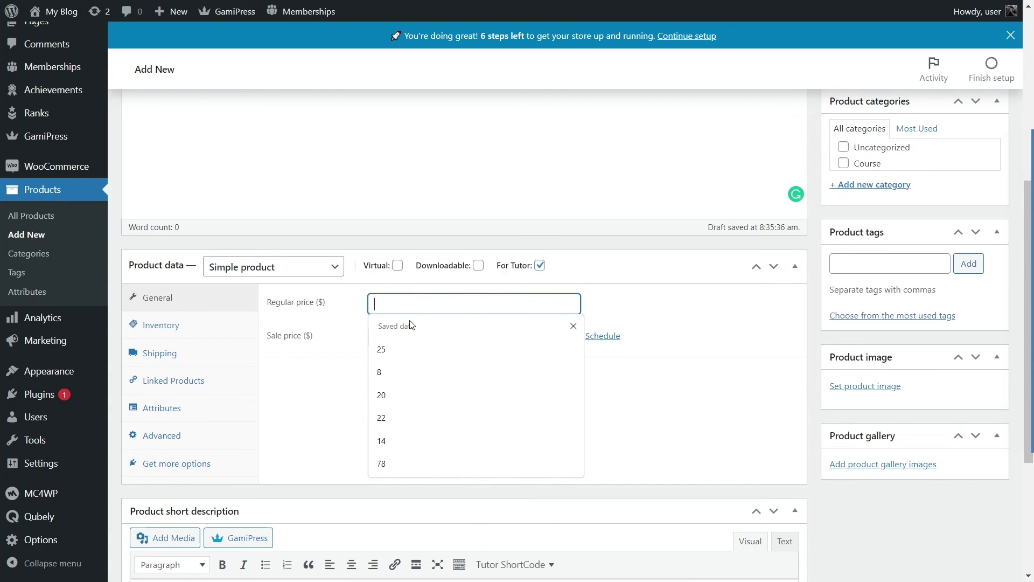
type("100")
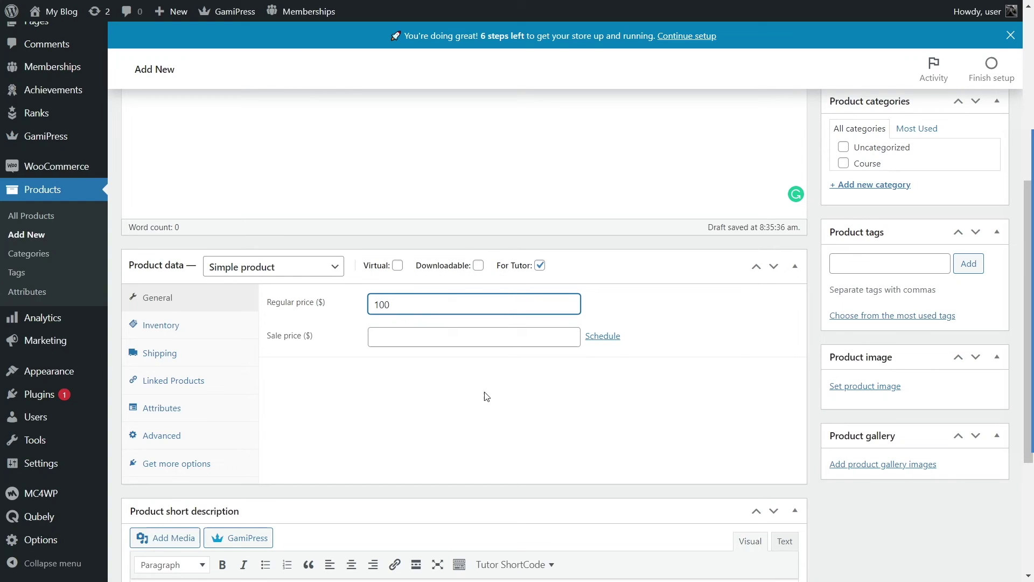
left_click(423, 335)
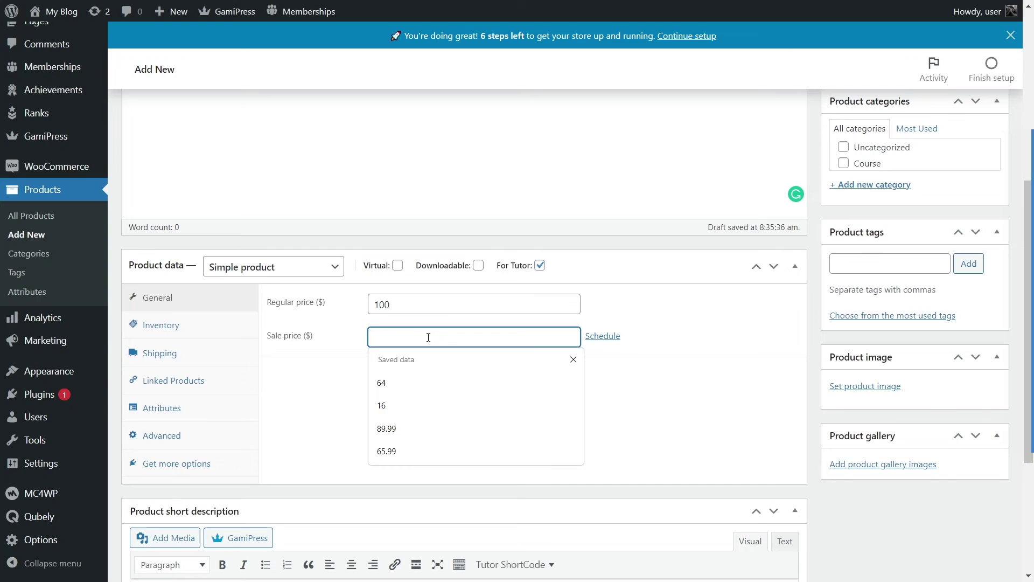
type("80")
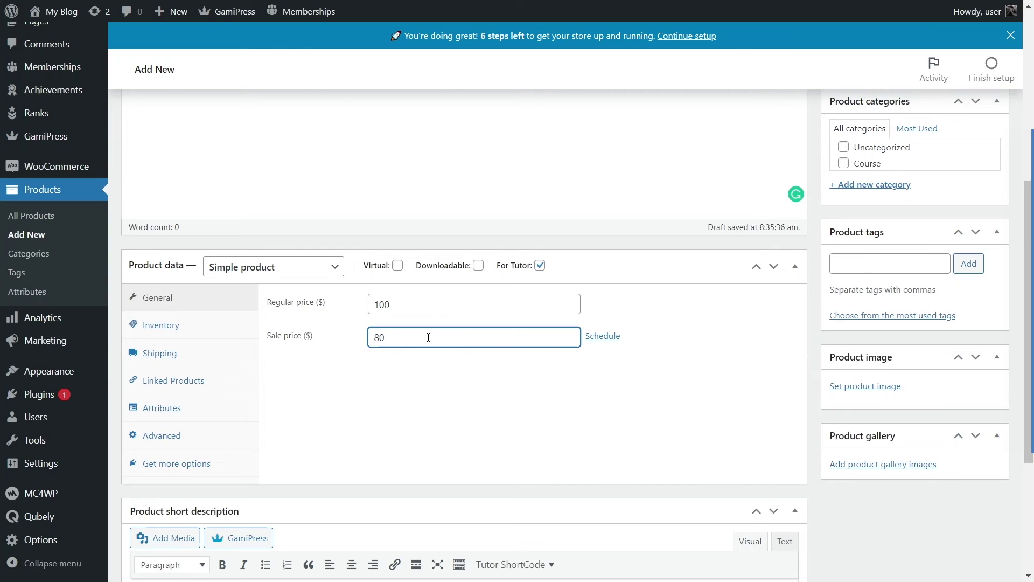
type(".0")
left_click(440, 400)
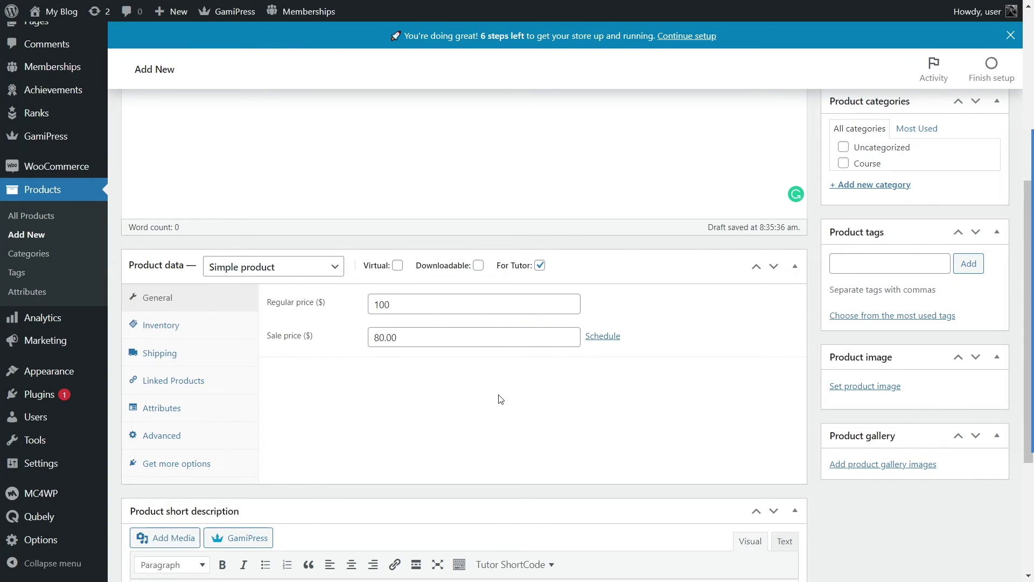
scroll(507, 404, "up", 6)
left_click(992, 407)
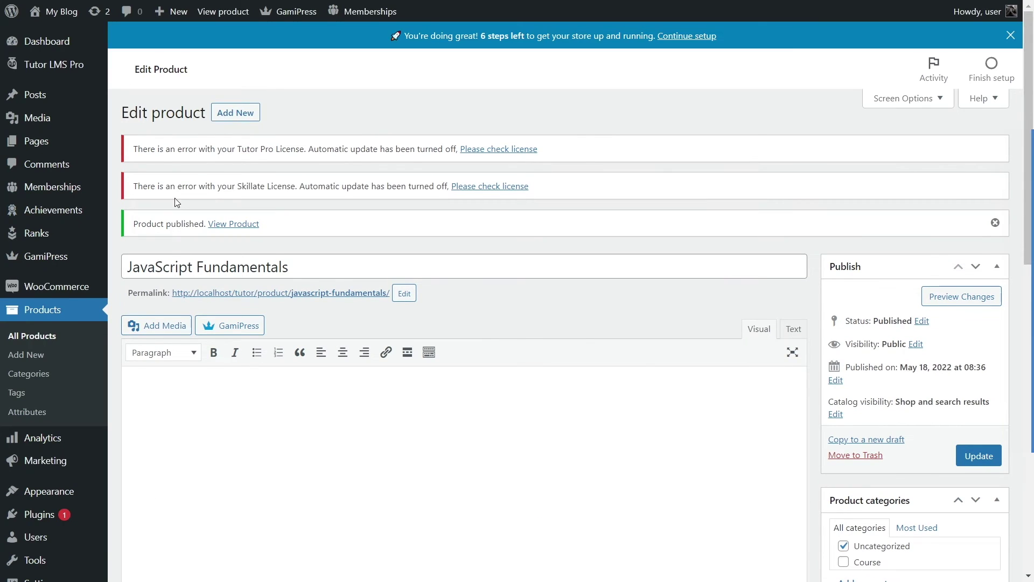
Step: Open the JavaScript Fundamentals course for editing from Tutor LMS Courses
mouse_move(72, 65)
left_click(168, 71)
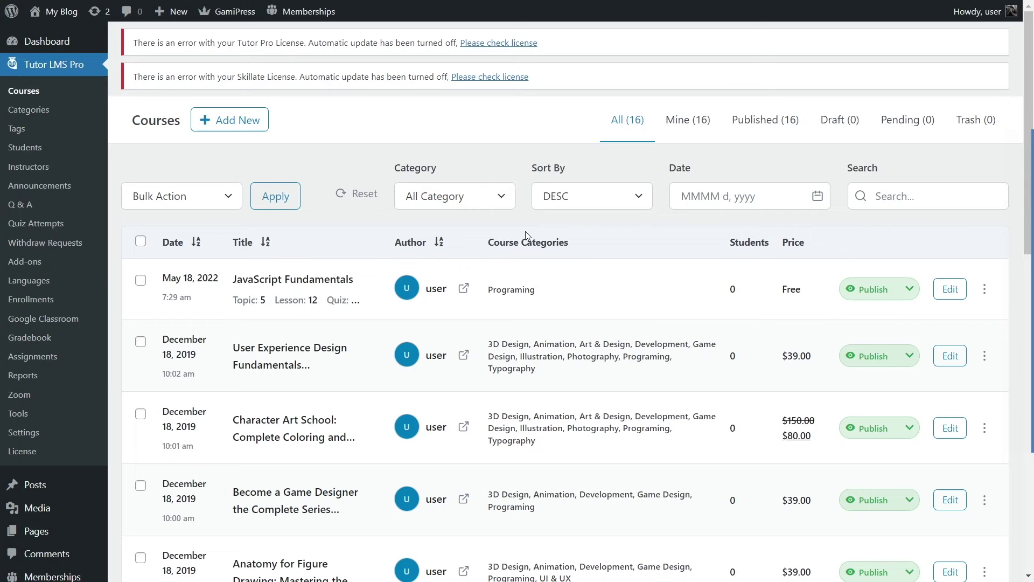
left_click(950, 291)
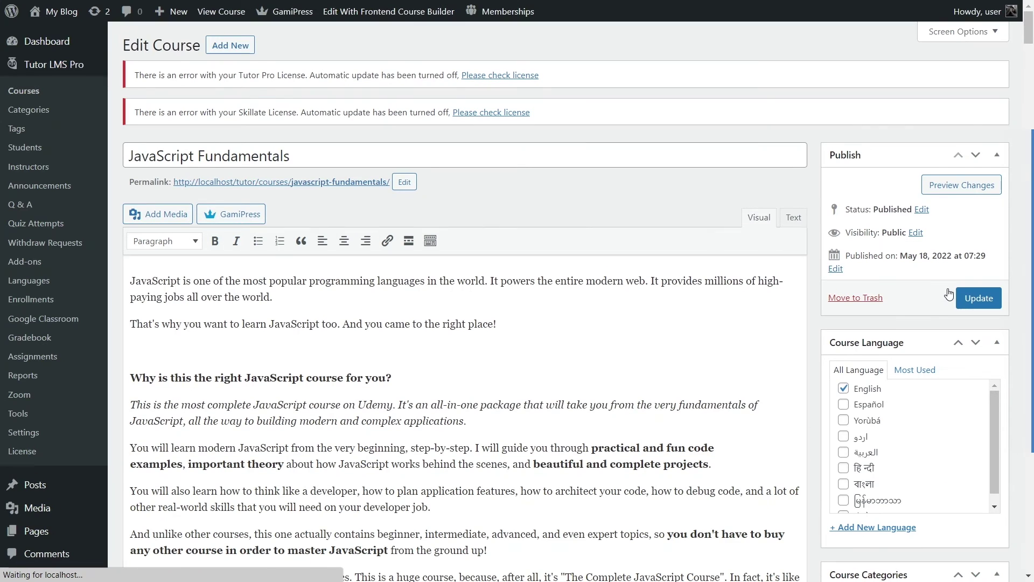
scroll(514, 161, "down", 15)
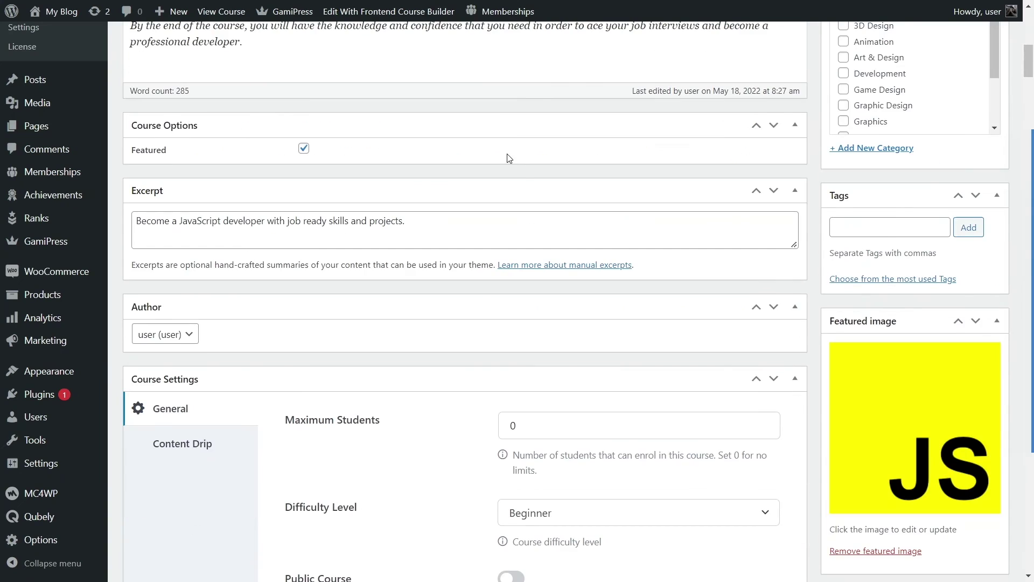
scroll(506, 162, "down", 8)
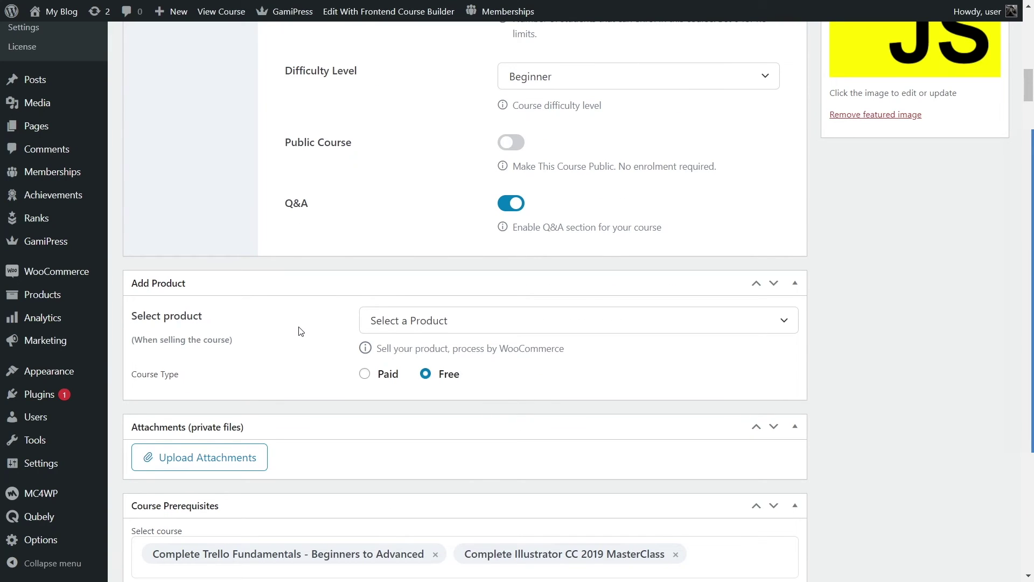
Step: Make the course Paid, link the JavaScript Fundamentals product, and update it
left_click(365, 373)
left_click(383, 322)
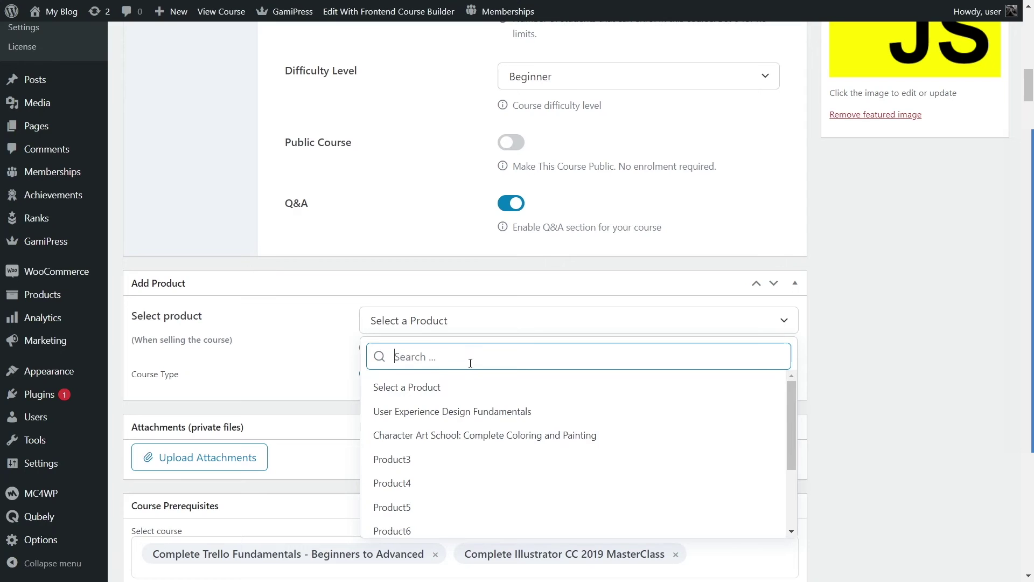
scroll(461, 418, "down", 3)
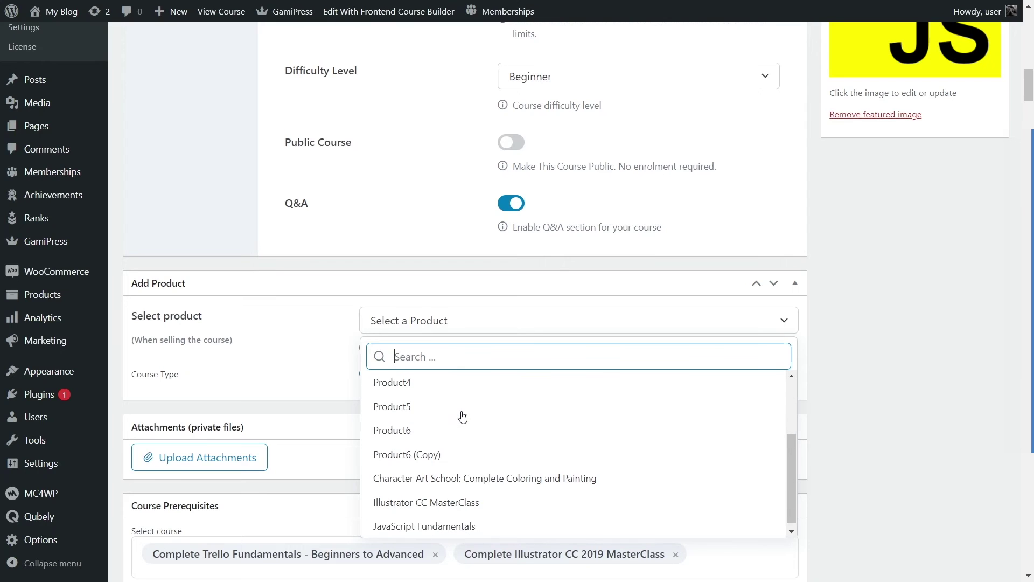
left_click(394, 523)
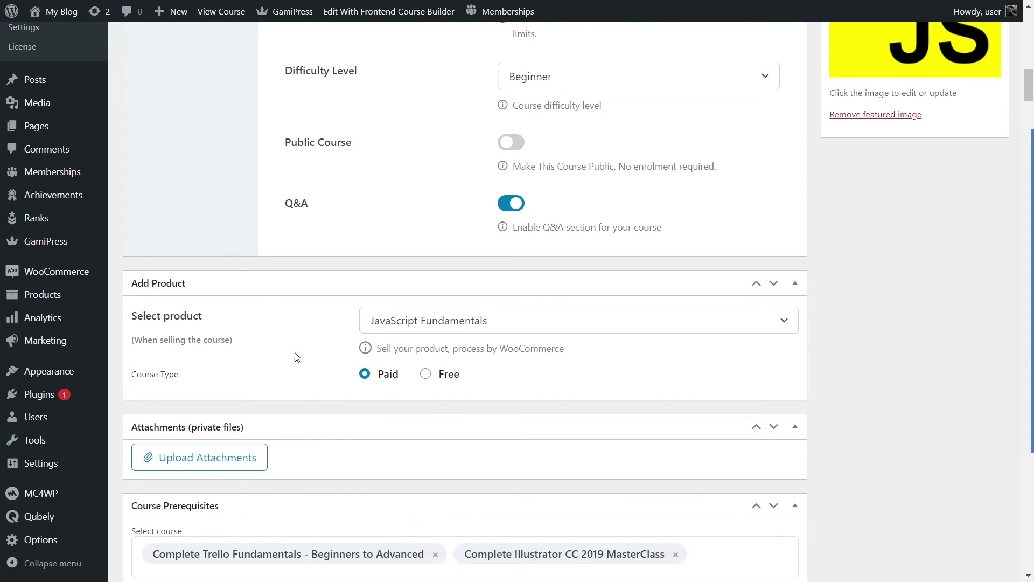
scroll(859, 397, "up", 20)
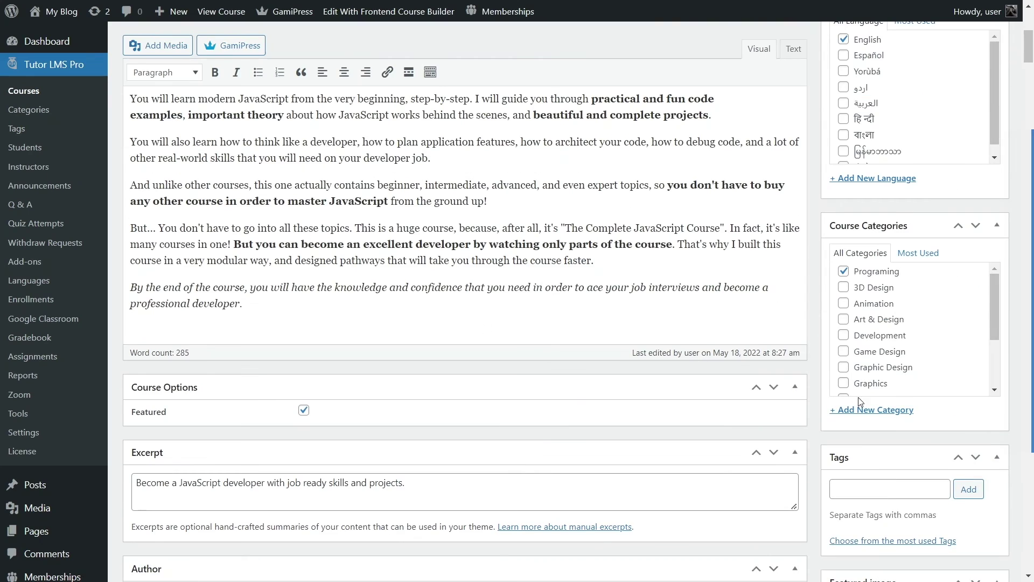
scroll(861, 271, "up", 5)
left_click(979, 211)
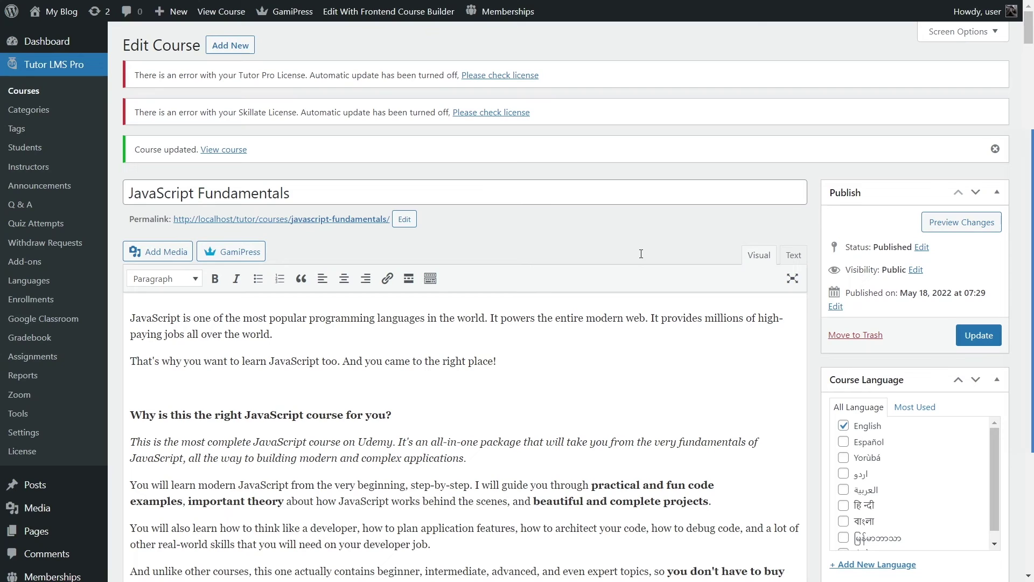
left_click(46, 93)
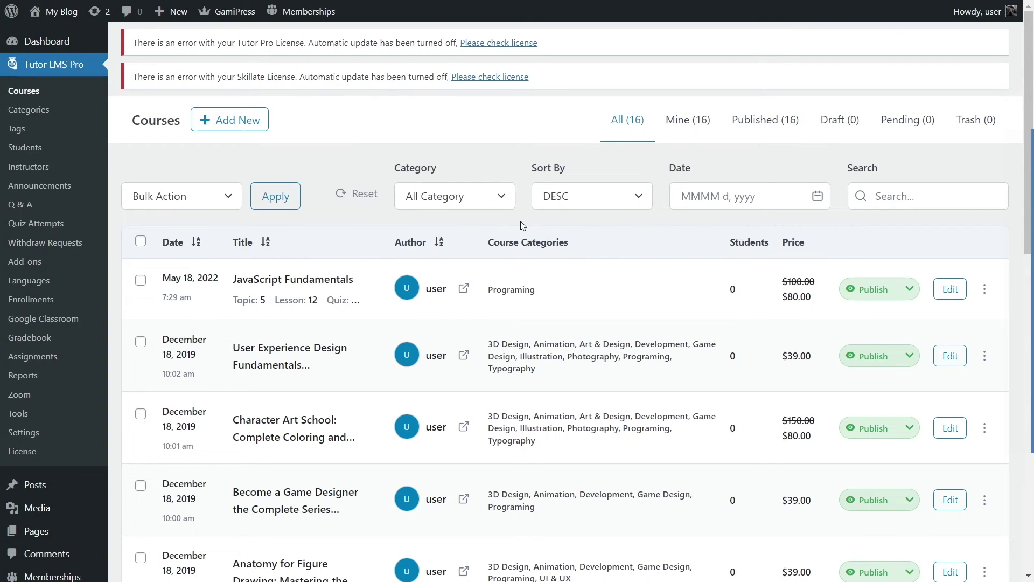
Step: Check JavaScript Fundamentals' price: $80.00 sale, reduced from $100.00
left_click_drag(816, 300, 781, 300)
left_click(820, 292)
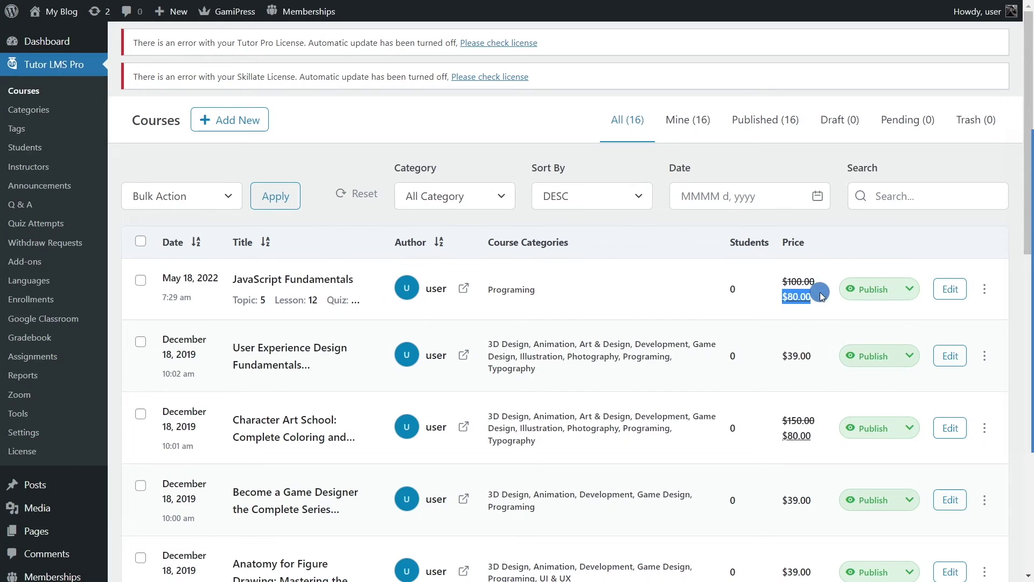
left_click(772, 300)
left_click_drag(779, 284, 817, 281)
left_click(828, 292)
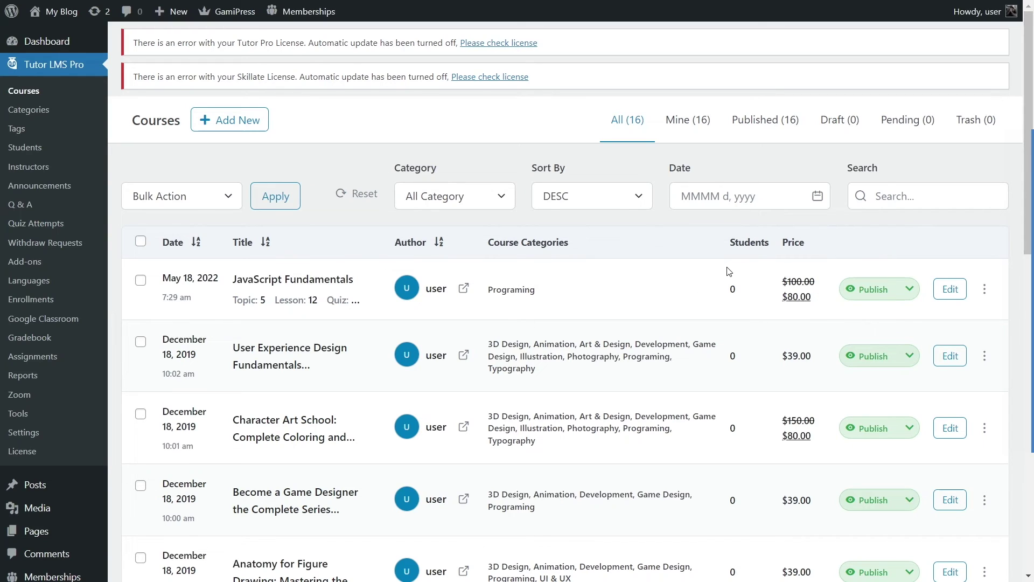
mouse_move(54, 11)
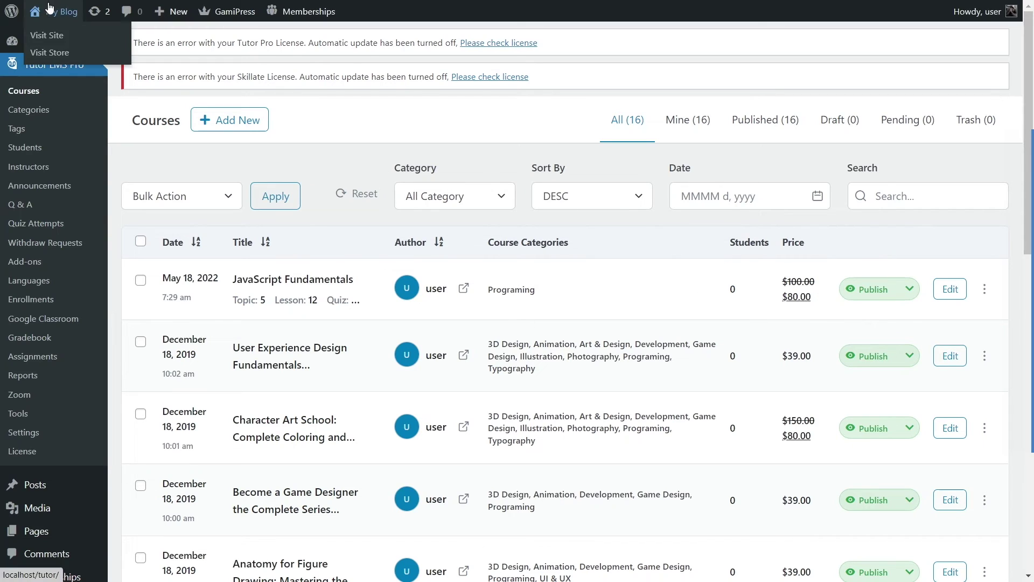
Step: Browse the site's courses catalog, note the $80.00 price, and check the cart panel
left_click(45, 37)
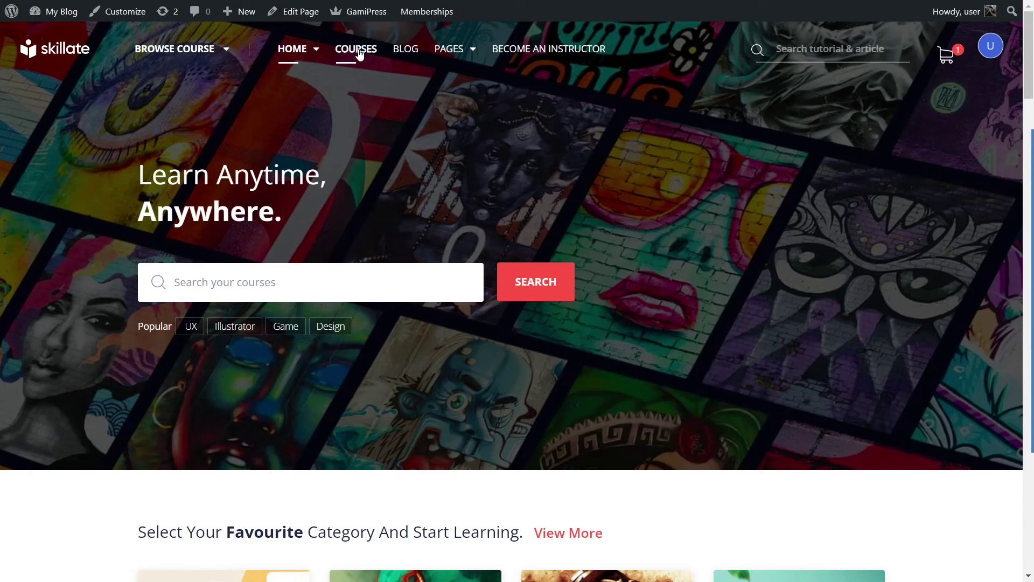
left_click(351, 66)
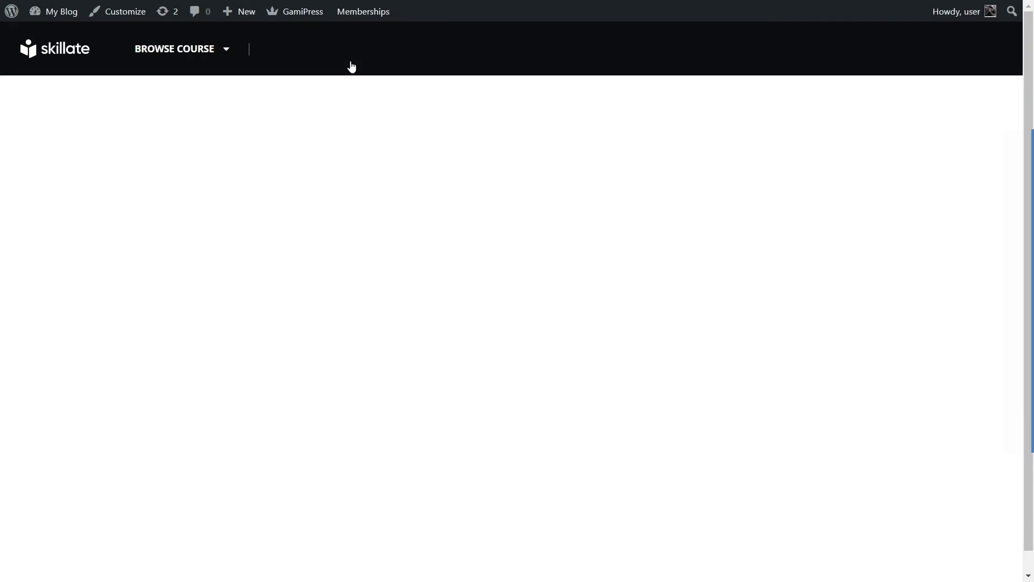
scroll(346, 173, "down", 9)
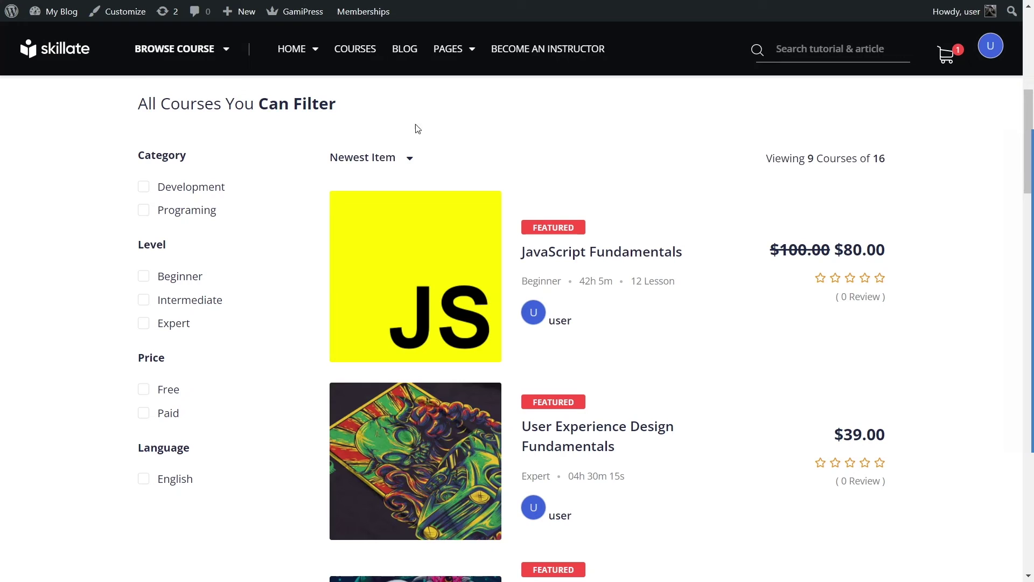
left_click_drag(835, 249, 885, 250)
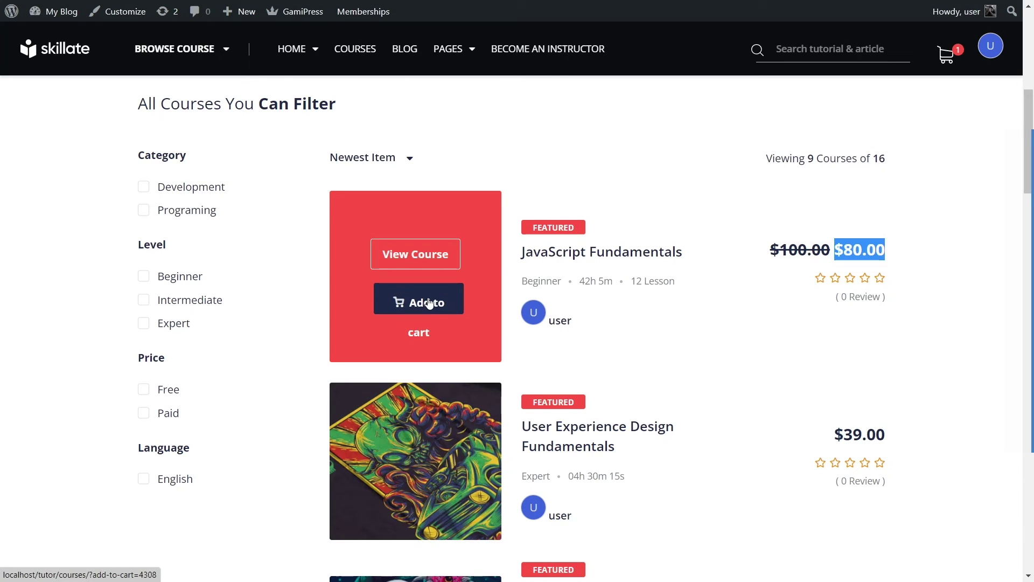
left_click(947, 53)
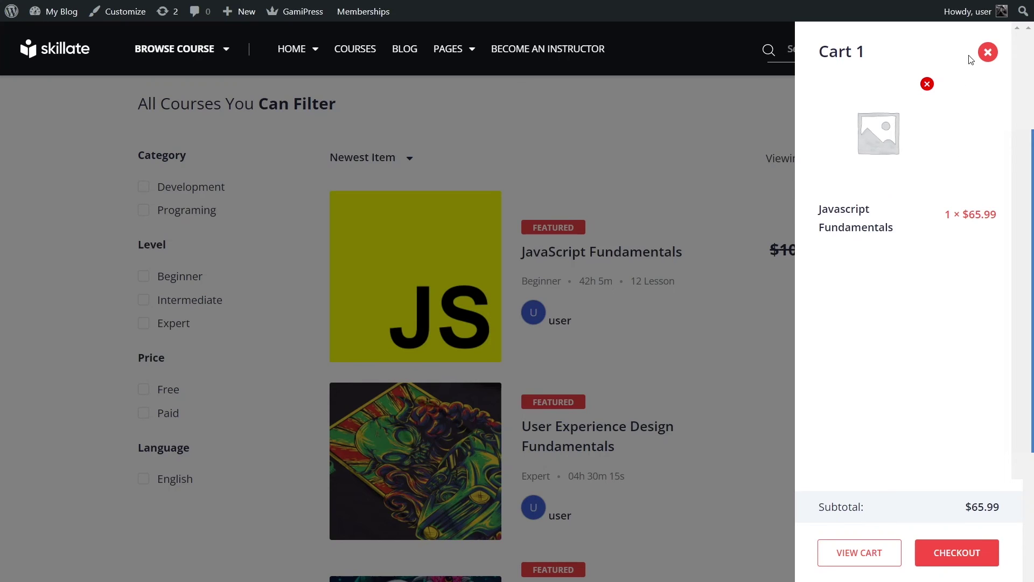
left_click(988, 52)
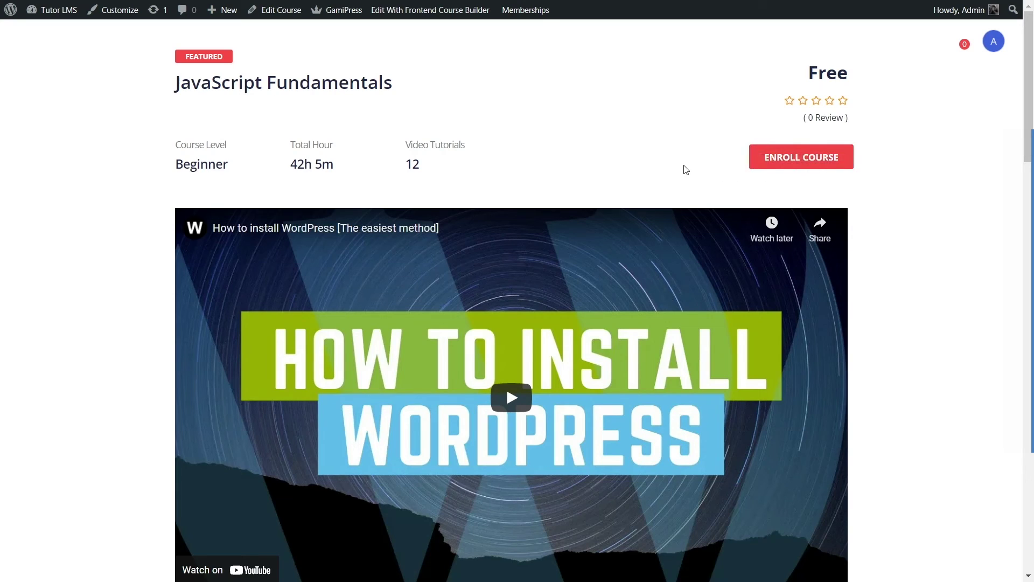
Step: Enroll in JavaScript Fundamentals and start the course at the Hello World lesson
left_click(744, 168)
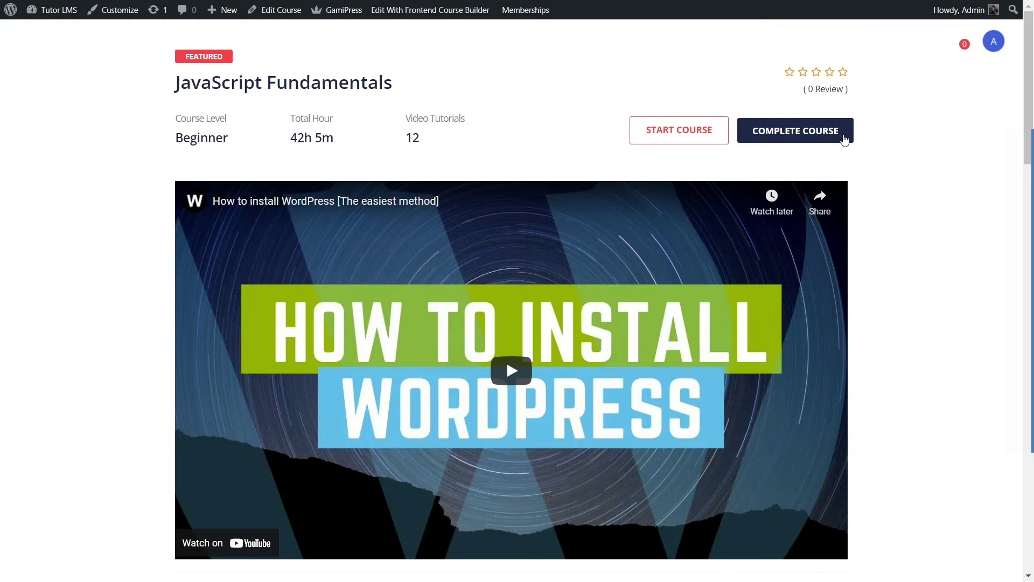
left_click(668, 142)
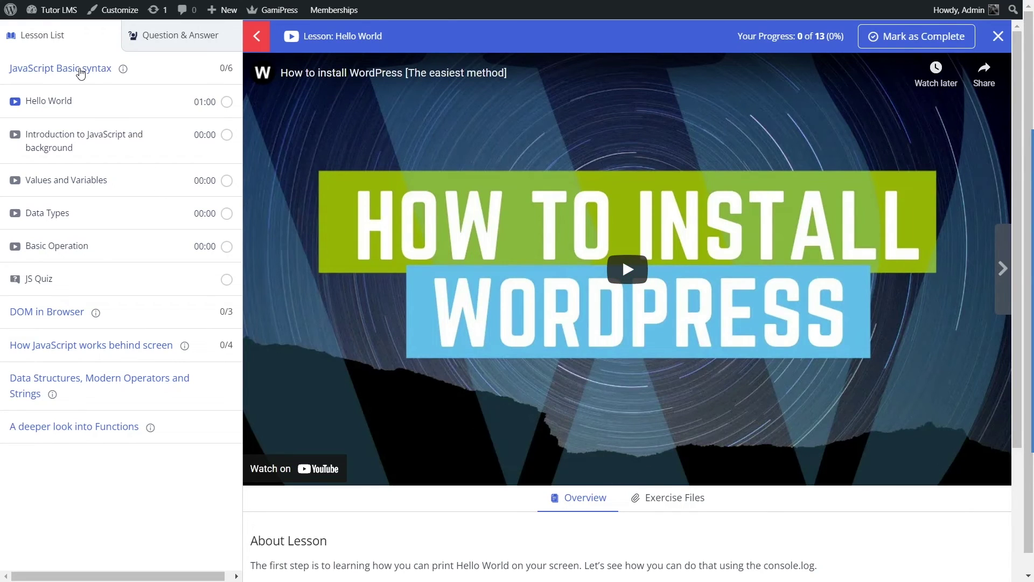
Step: Mark the Hello World lesson as complete
left_click(81, 74)
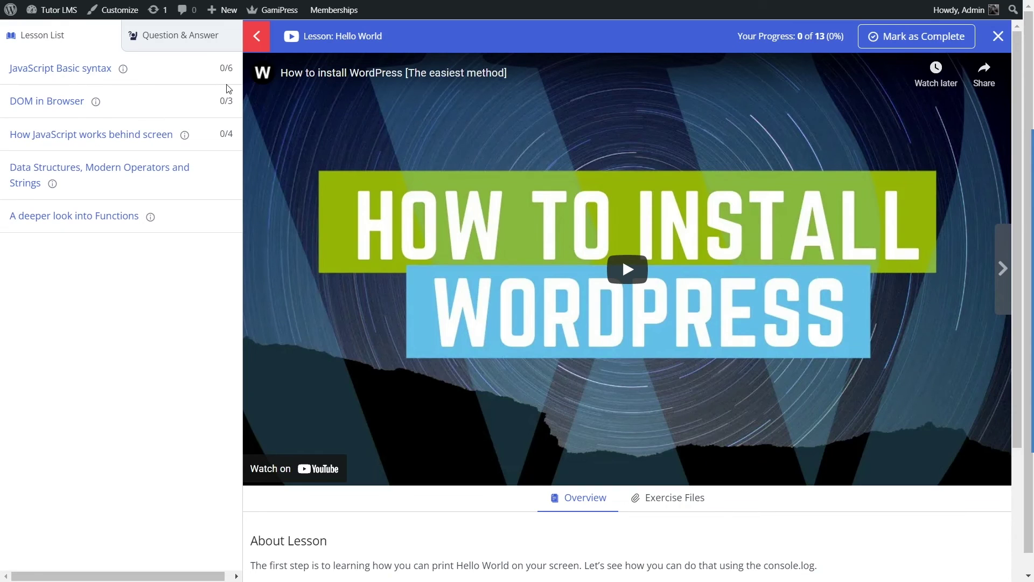
double_click(223, 69)
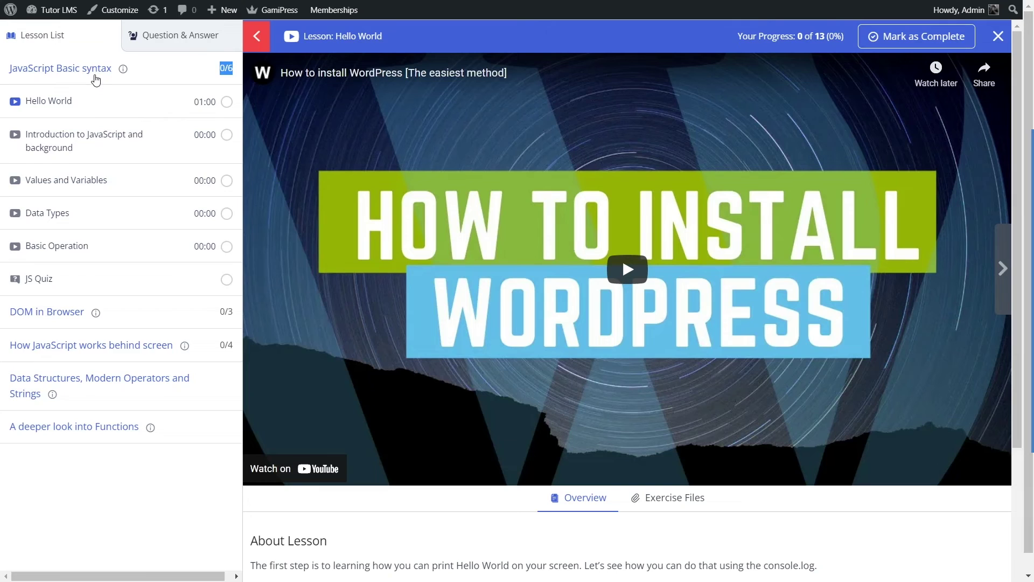
left_click(93, 77)
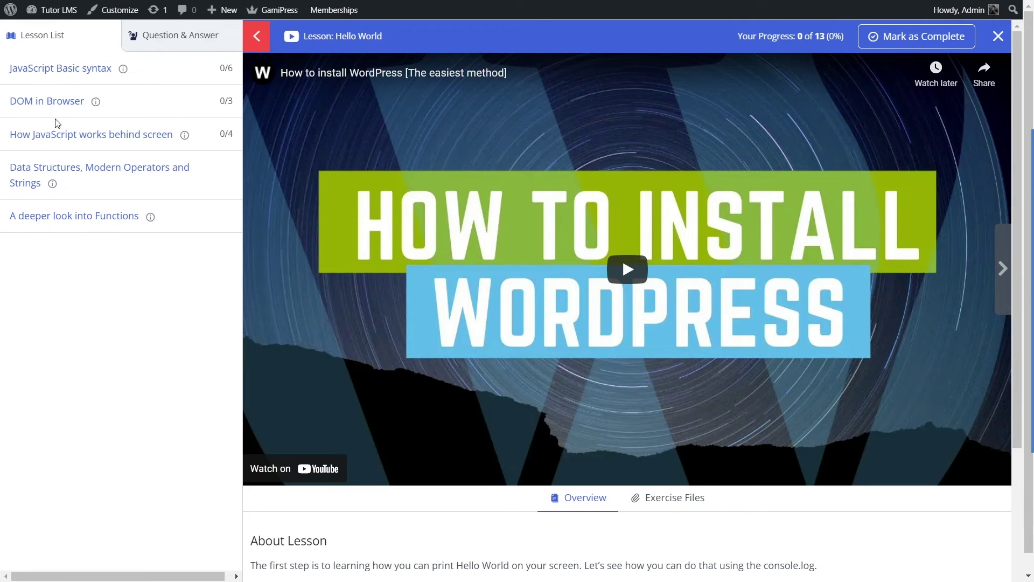
left_click(37, 72)
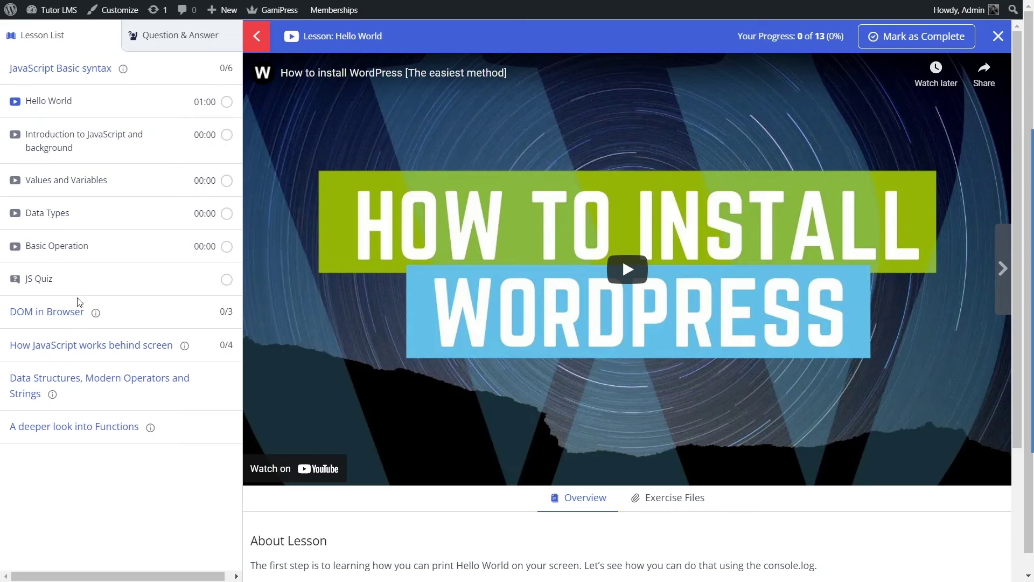
left_click(69, 309)
left_click(951, 39)
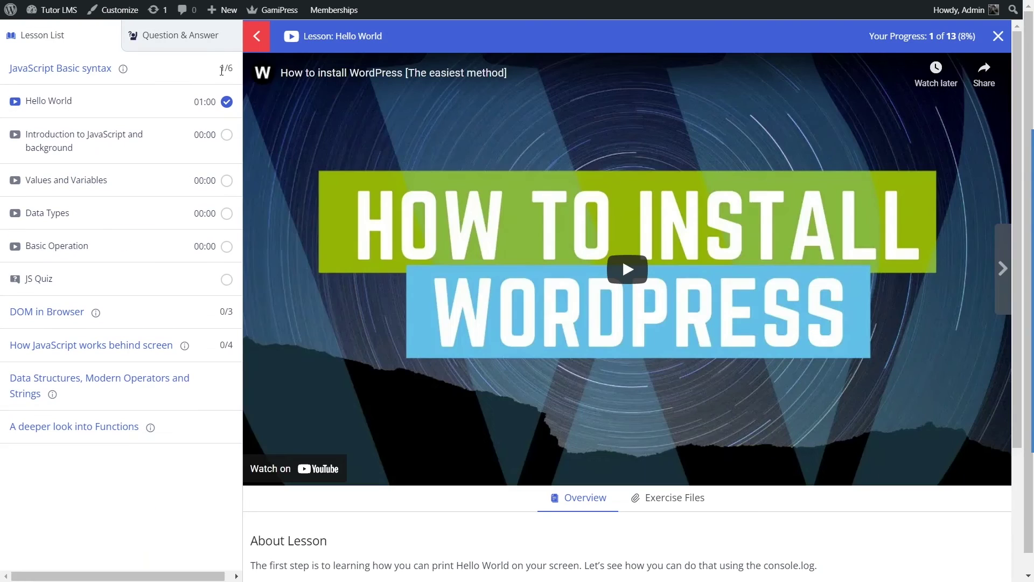
Step: Complete Introduction to JavaScript and background, then move on to Values and Variables
left_click(224, 67)
left_click(138, 81)
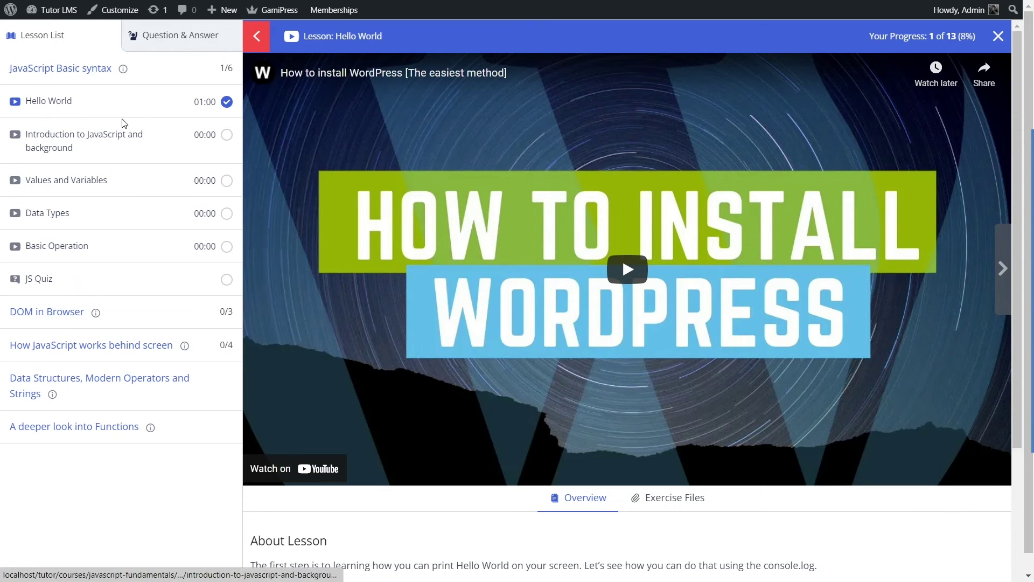
left_click(121, 128)
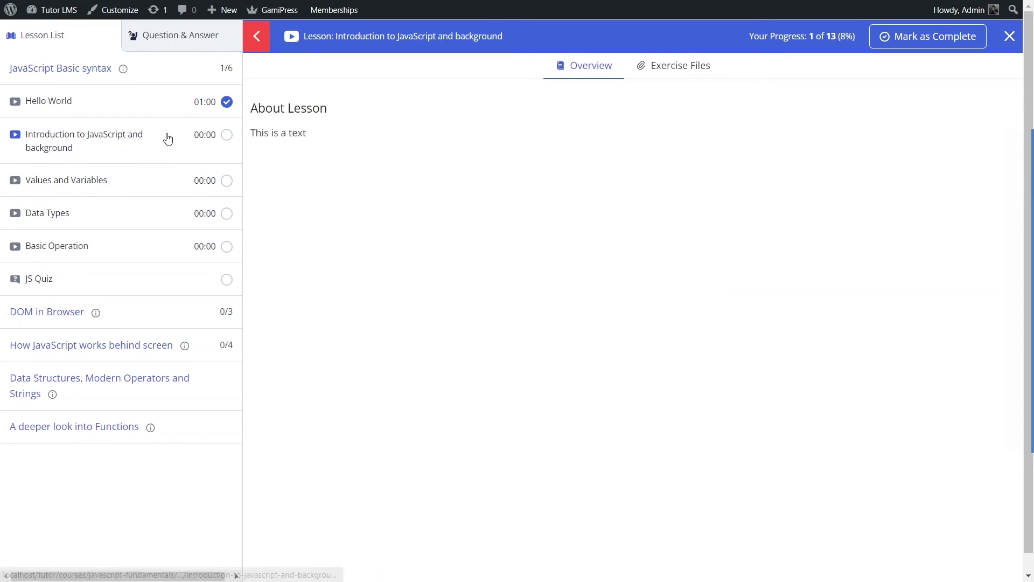
left_click(958, 39)
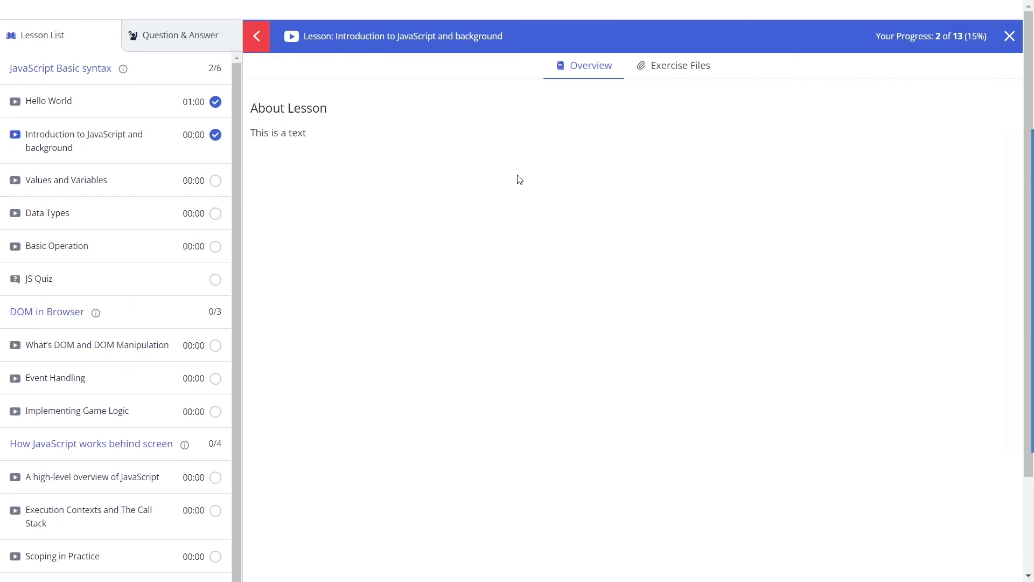
left_click(126, 182)
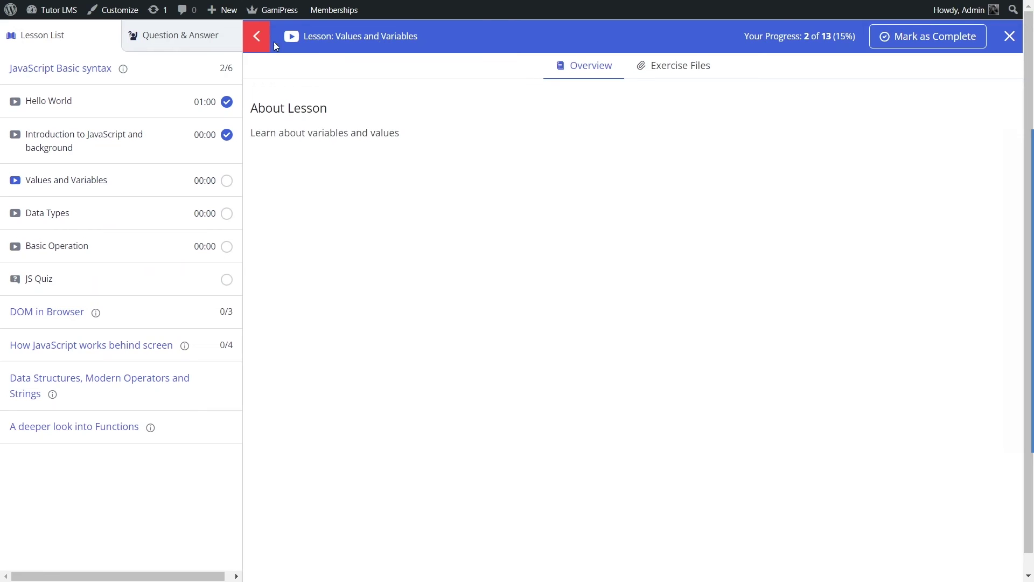
left_click(258, 37)
left_click(20, 45)
Step: Take the JS Quiz, answering True and Brendon Eich, and submit it
left_click(125, 280)
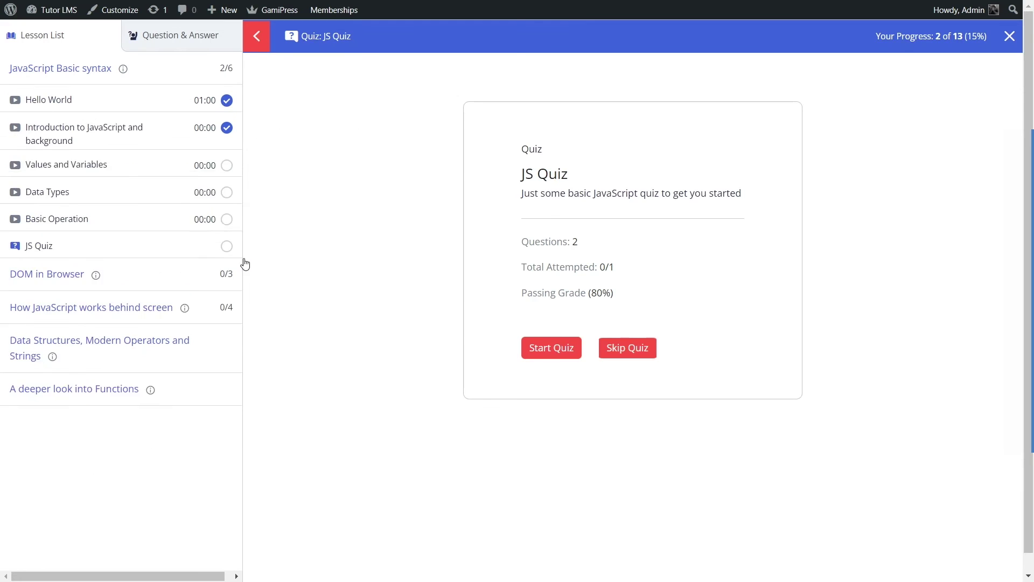
left_click_drag(527, 200, 739, 201)
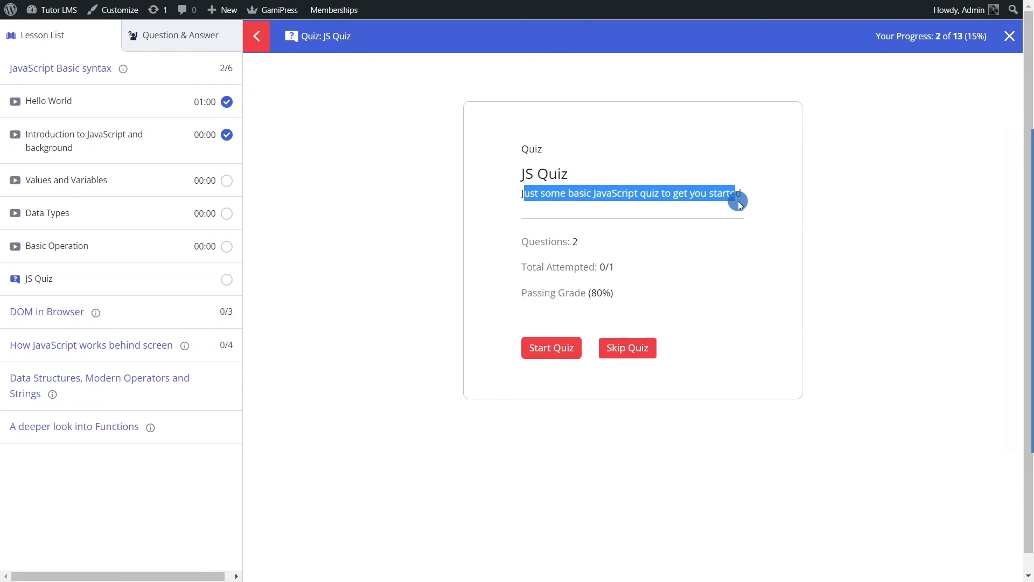
left_click(738, 259)
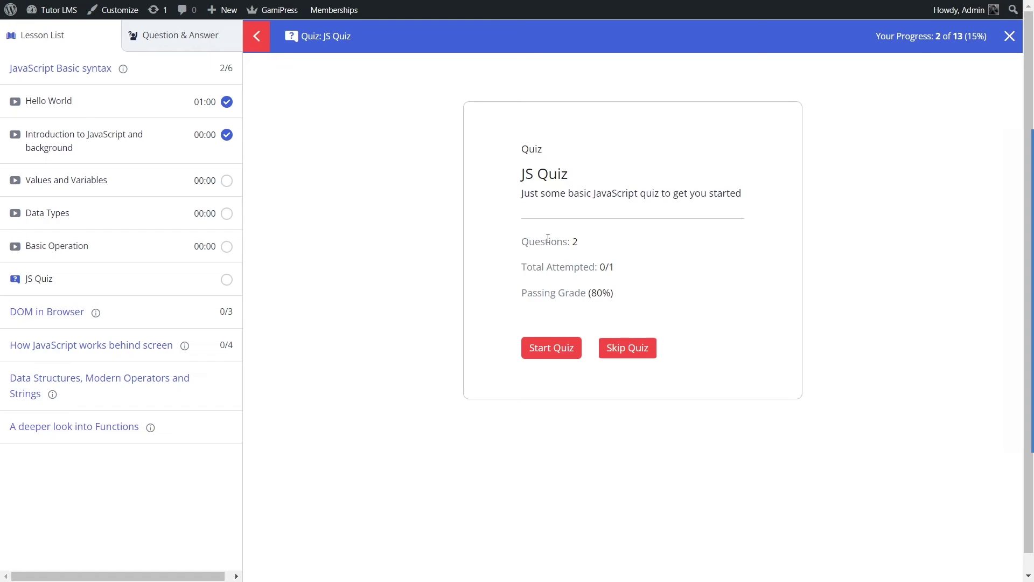
left_click_drag(618, 269, 550, 264)
left_click(648, 283)
left_click(563, 350)
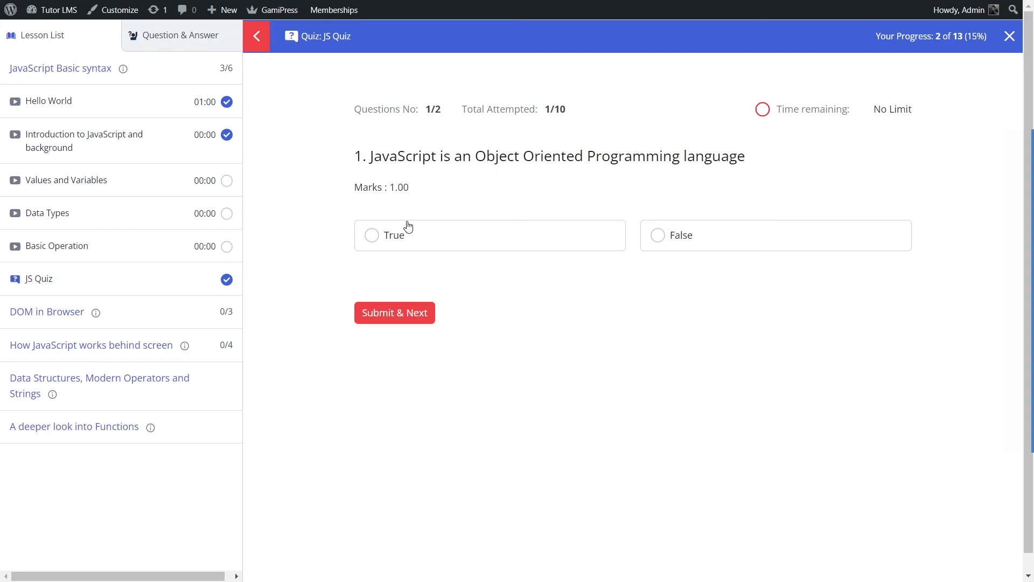
left_click(395, 236)
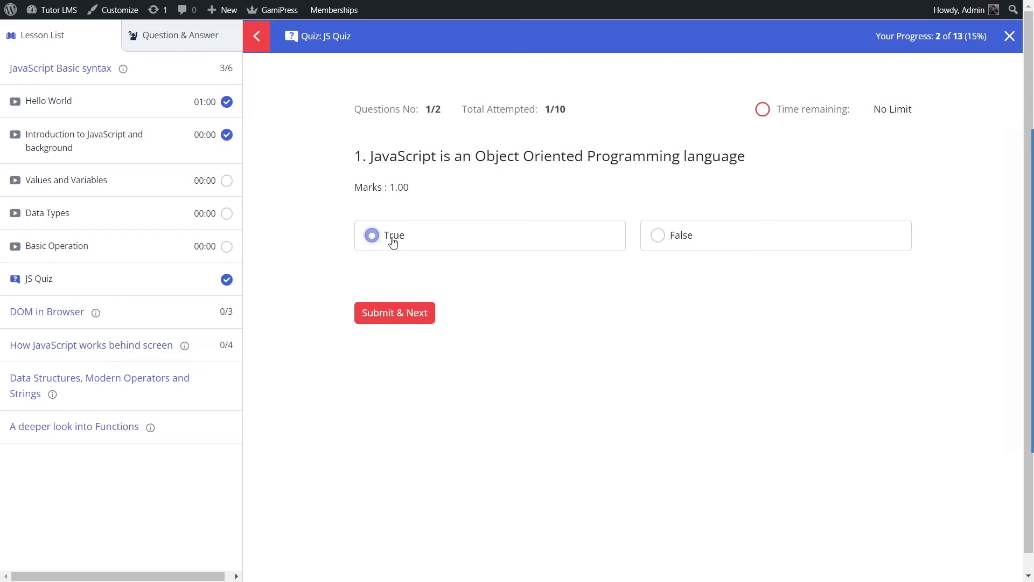
left_click(405, 313)
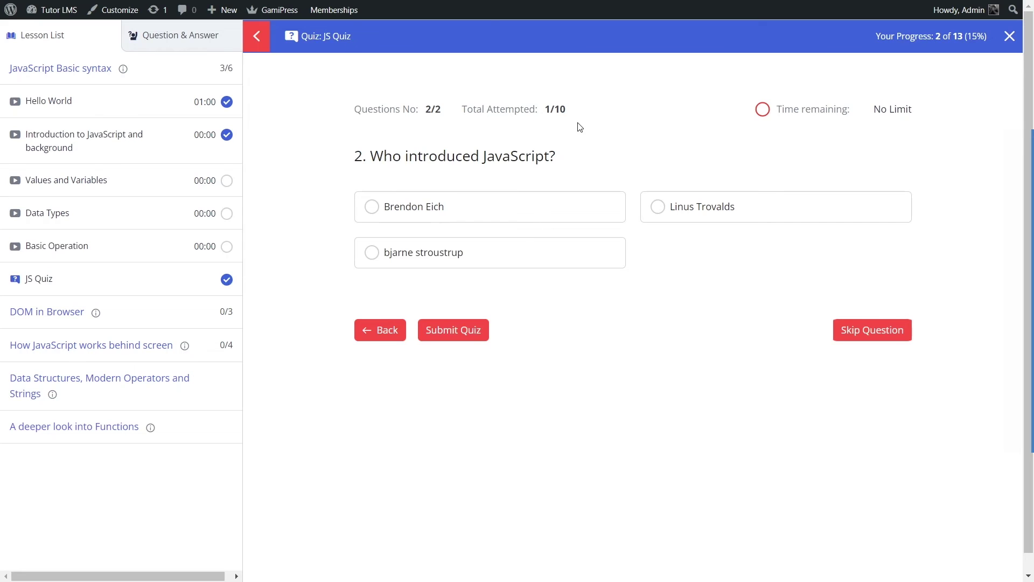
left_click(412, 217)
left_click(455, 330)
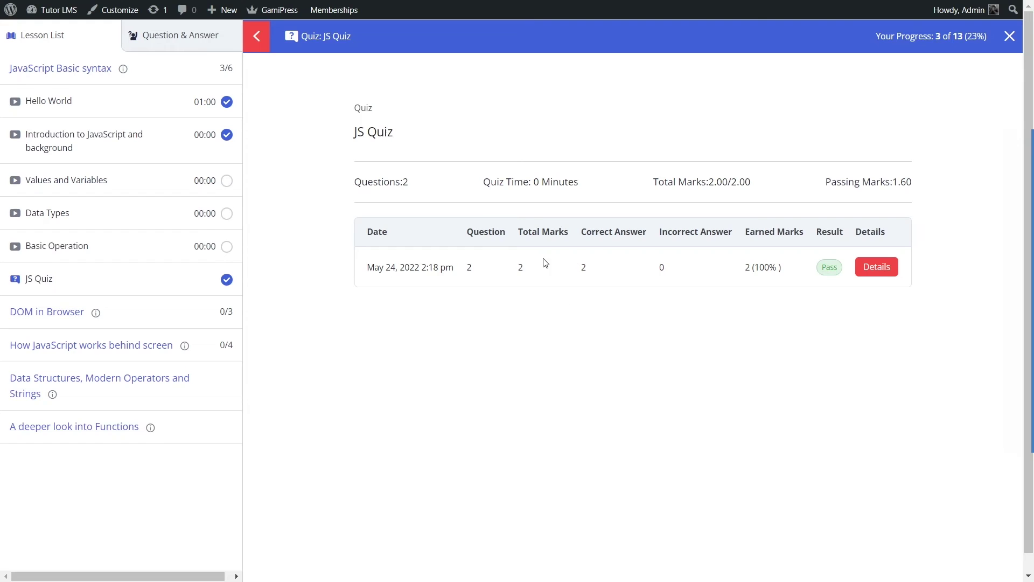
Step: Review the 100% quiz result and its per-question details, then return to the summary
double_click(520, 264)
left_click(546, 323)
left_click_drag(751, 268, 769, 284)
left_click(748, 318)
left_click(877, 267)
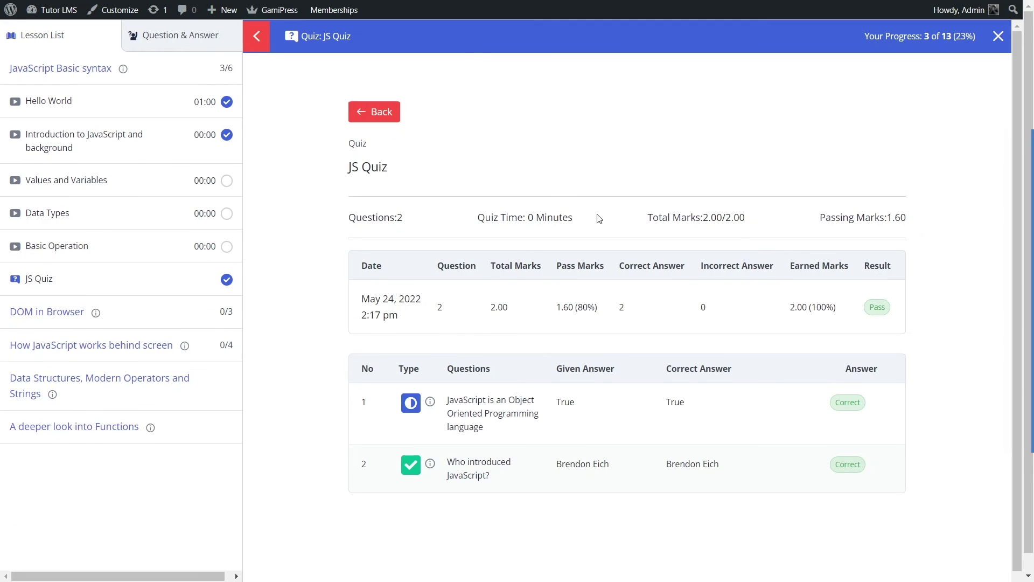
scroll(497, 412, "down", 1)
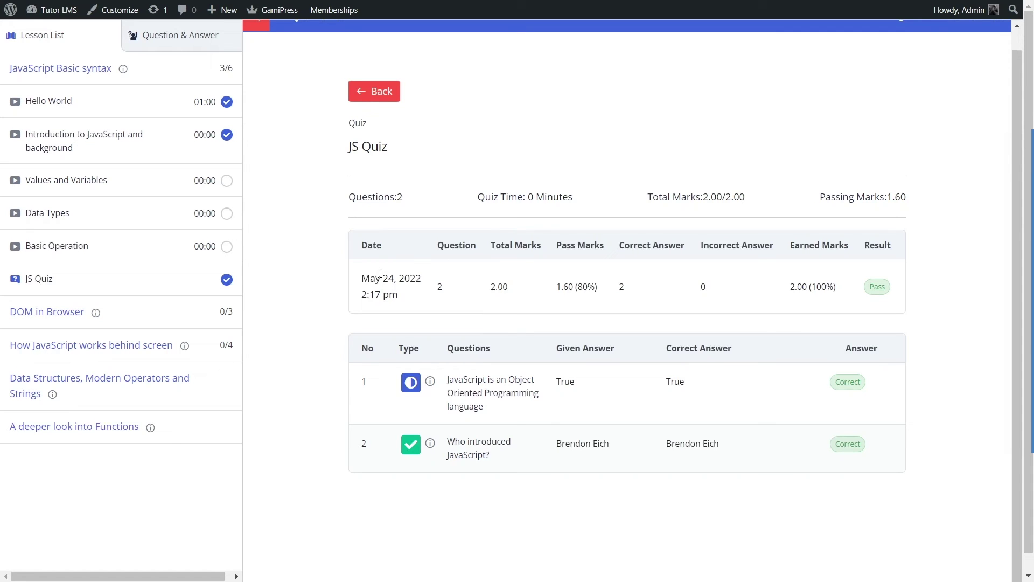
left_click(376, 103)
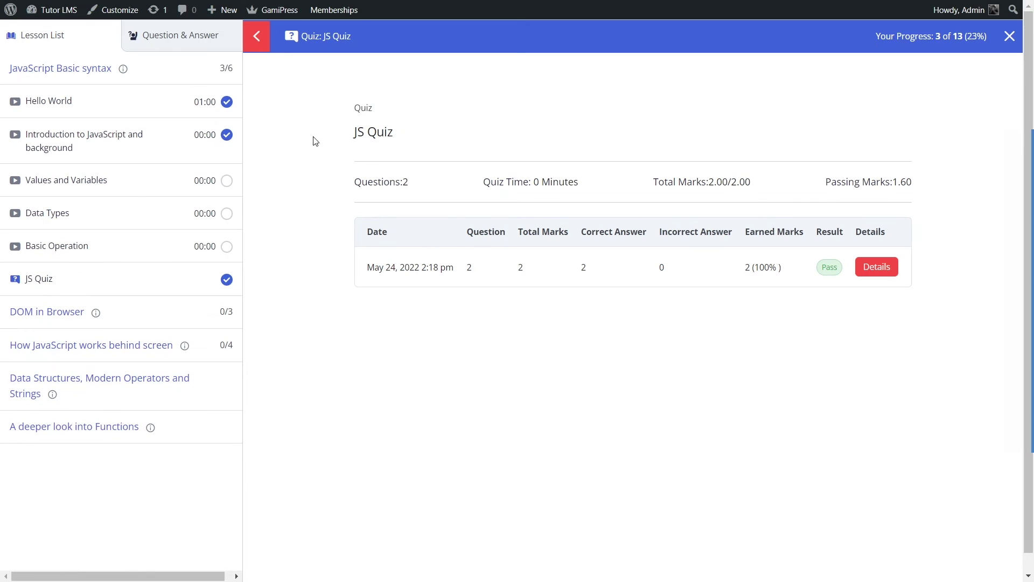
Step: Exit the course player and go to the WordPress admin Dashboard
left_click(1009, 37)
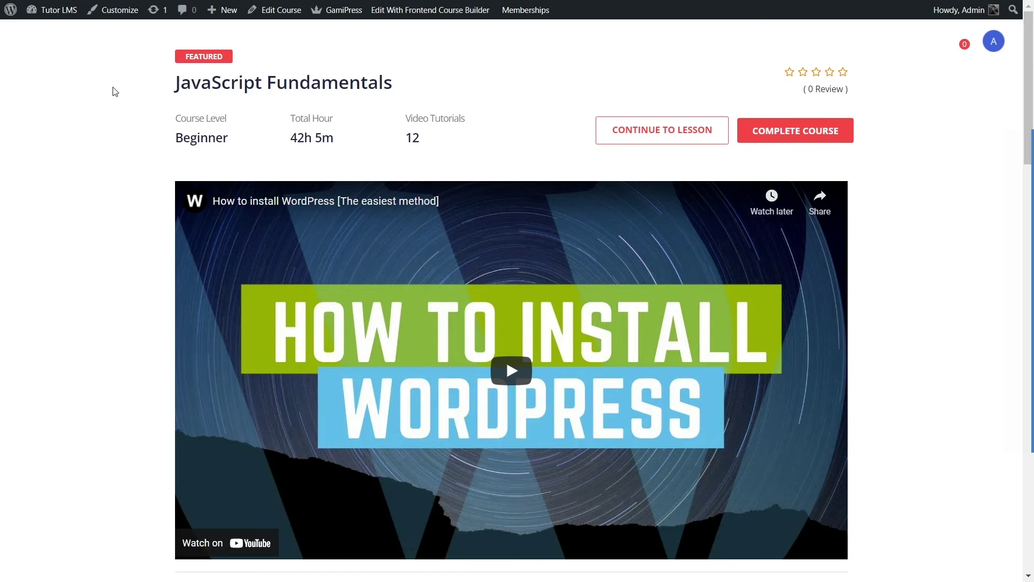
scroll(103, 104, "down", 4)
scroll(107, 105, "up", 4)
mouse_move(58, 11)
left_click(55, 32)
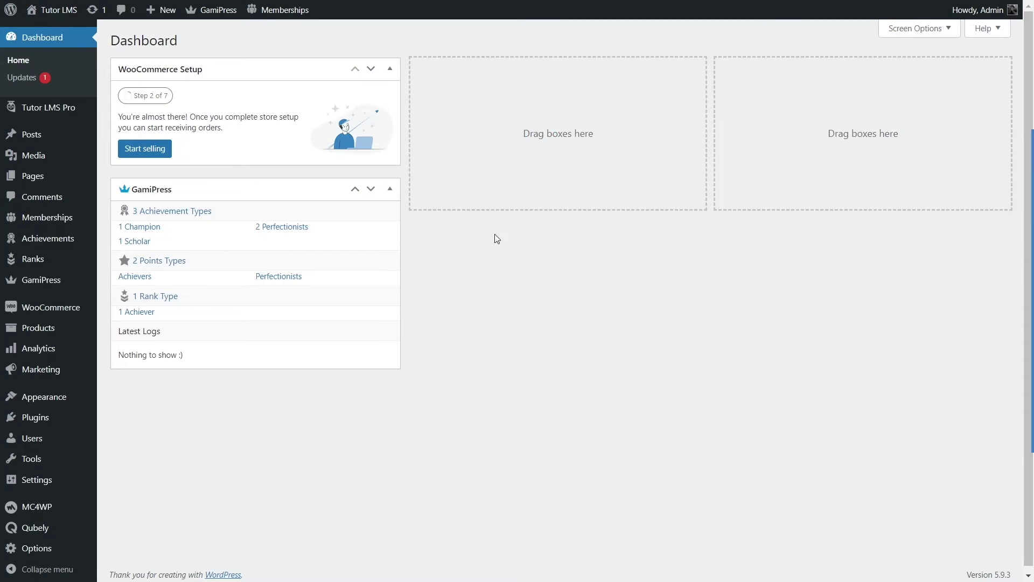
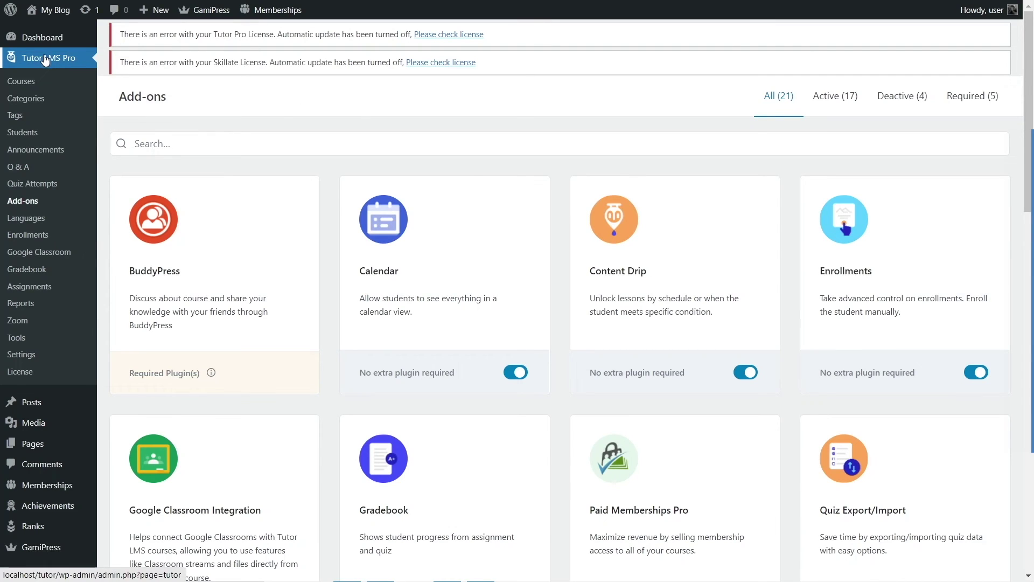
Step: Paste the Tutor Pro license key on the License page and connect it
left_click(16, 376)
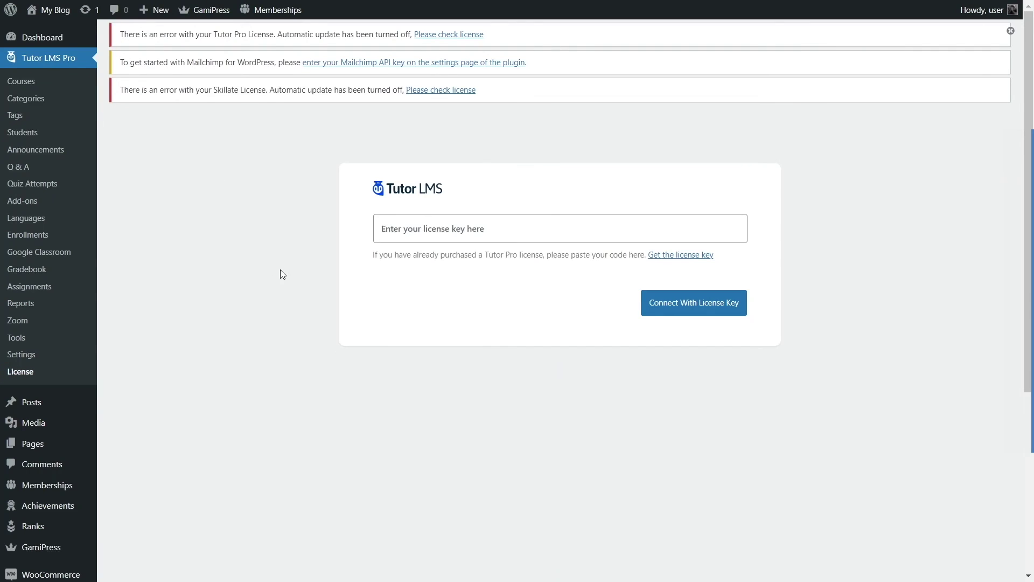
left_click(554, 241)
key("ctrl+v")
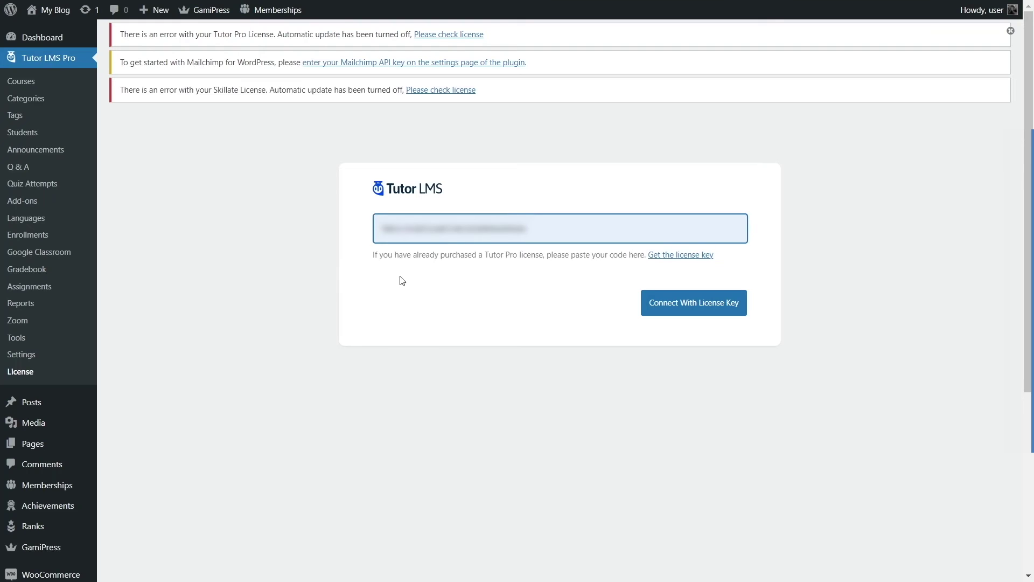
left_click(682, 316)
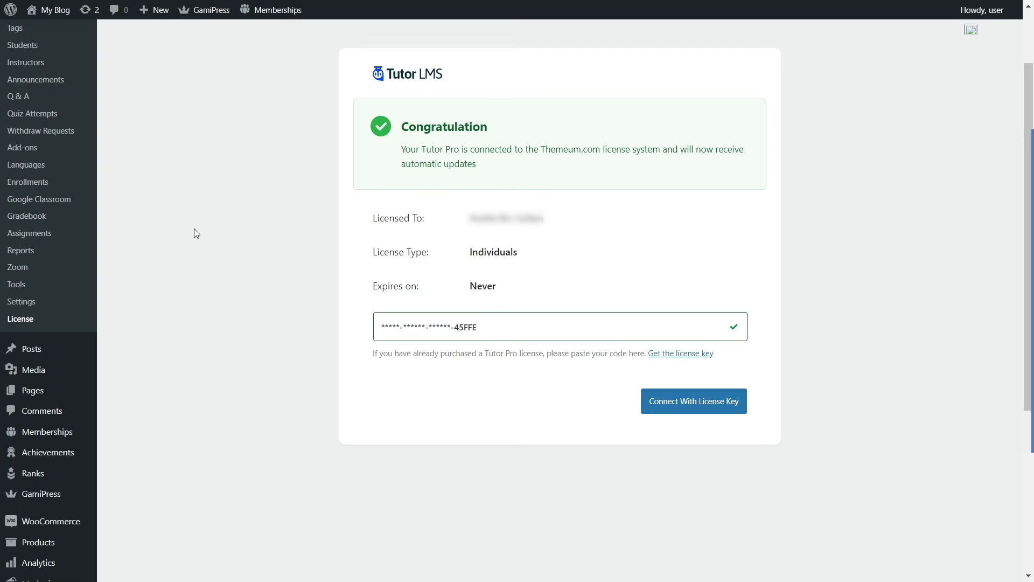
scroll(78, 422, "down", 5)
mouse_move(45, 548)
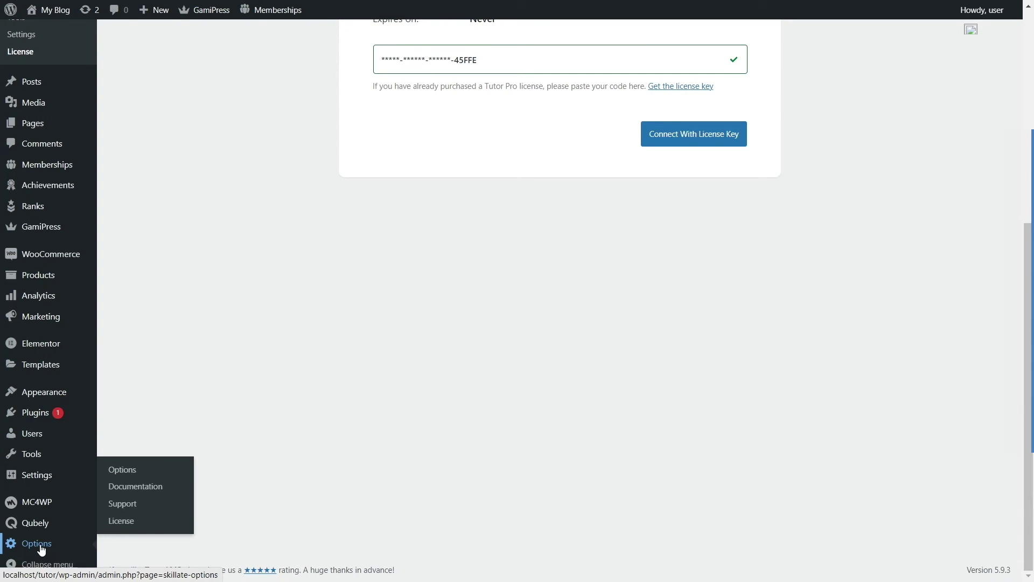
Step: Paste the license key into the Skillate License field and connect it
left_click(126, 524)
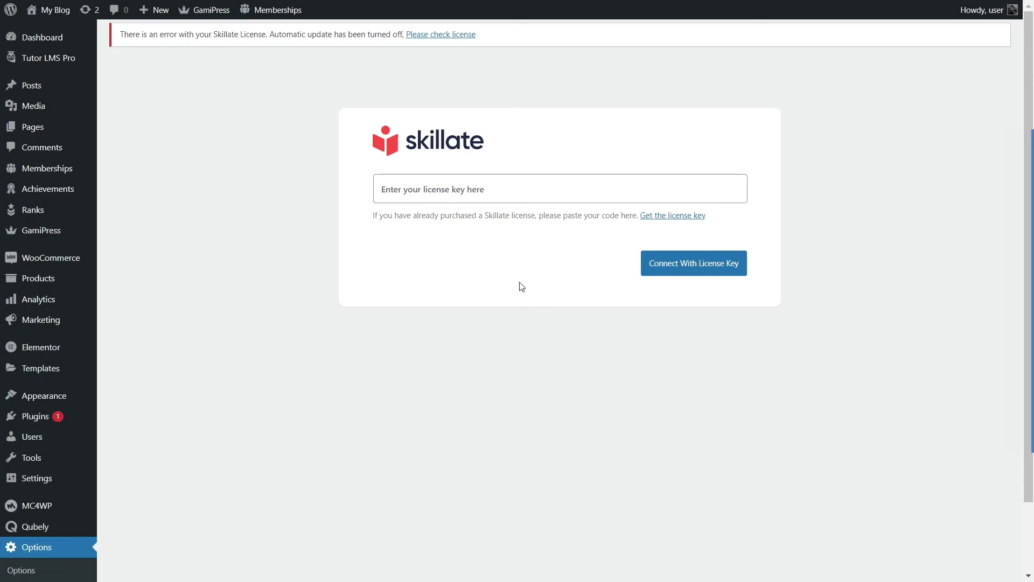
left_click(438, 188)
right_click(447, 188)
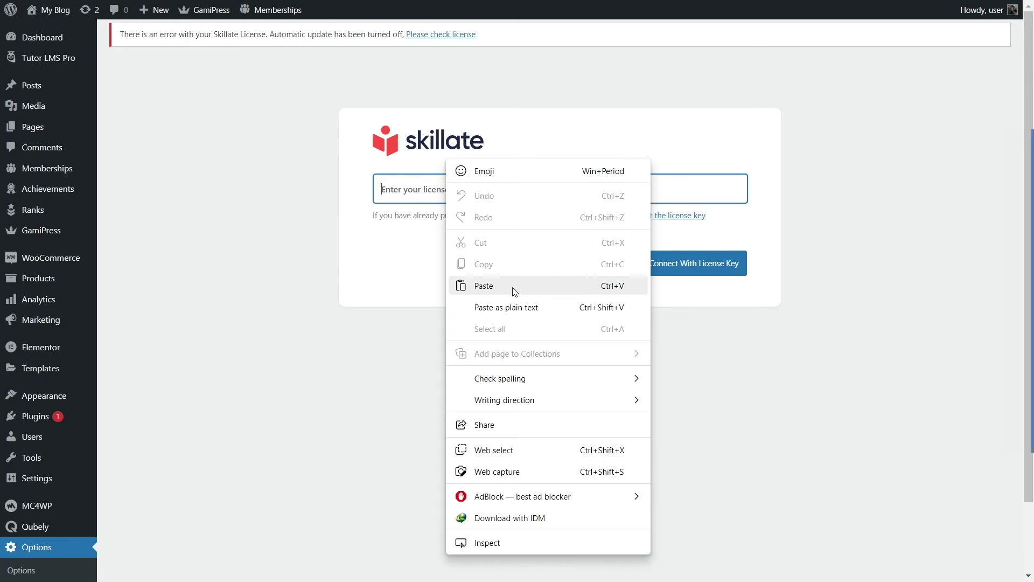
left_click(513, 288)
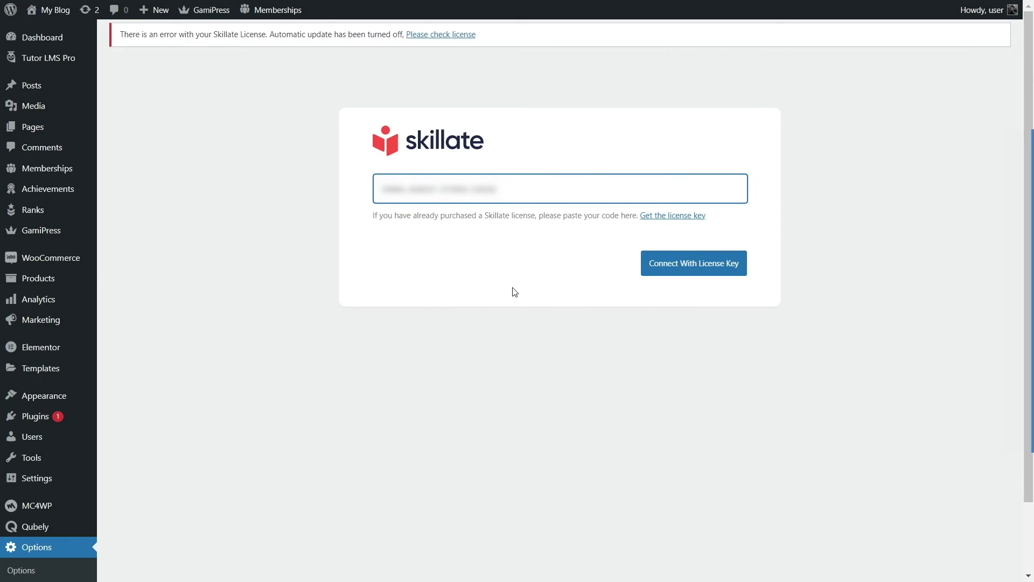
left_click(702, 269)
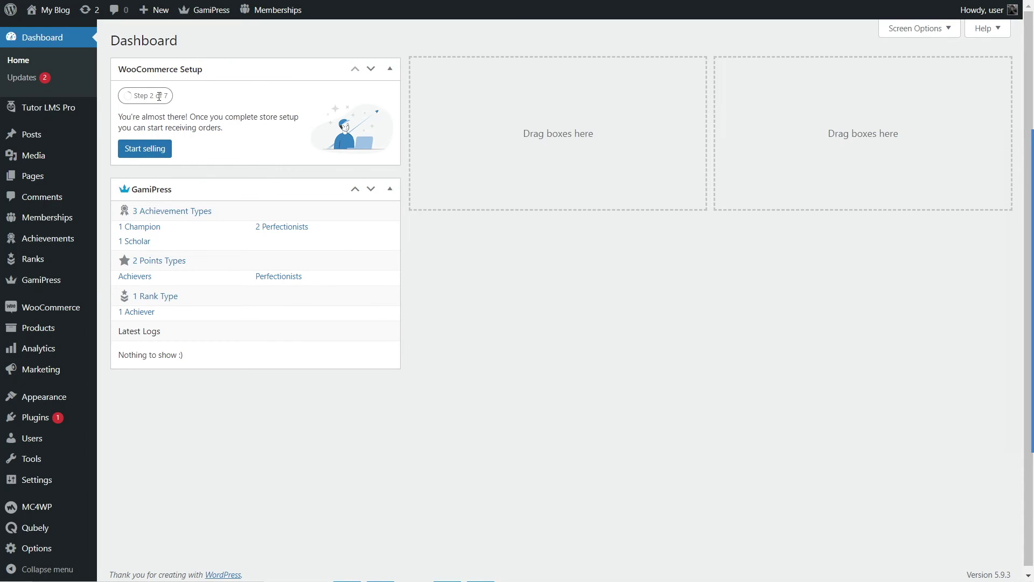
Step: Browse the Tutor LMS add-on cards, then open Settings on the Gradebook section
mouse_move(51, 114)
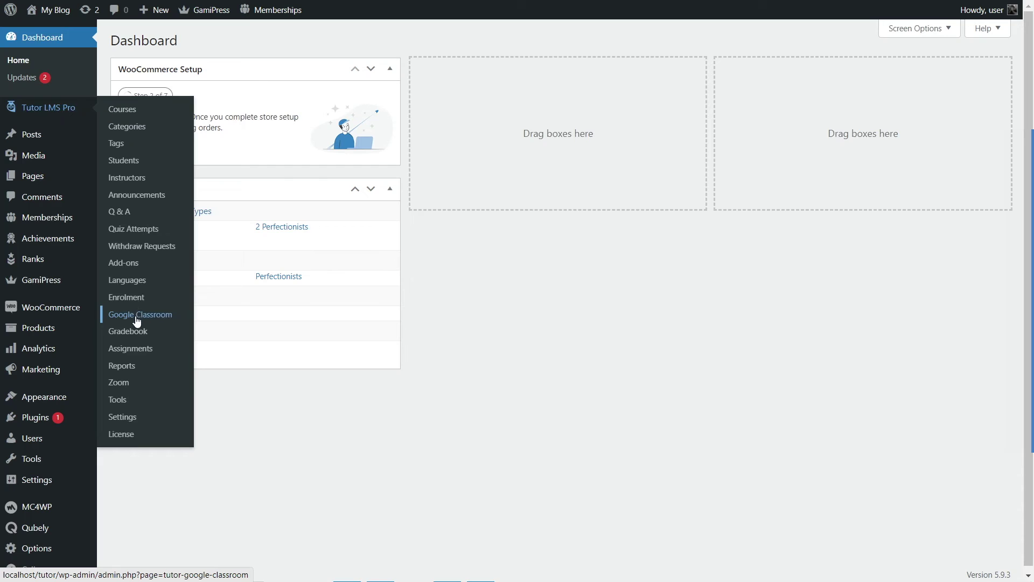
left_click(122, 425)
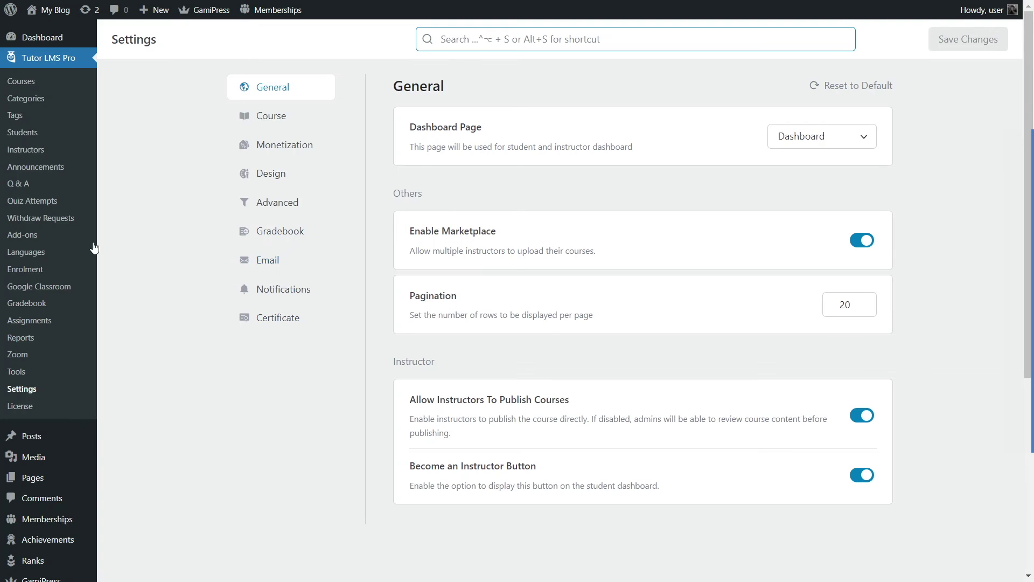
left_click(22, 238)
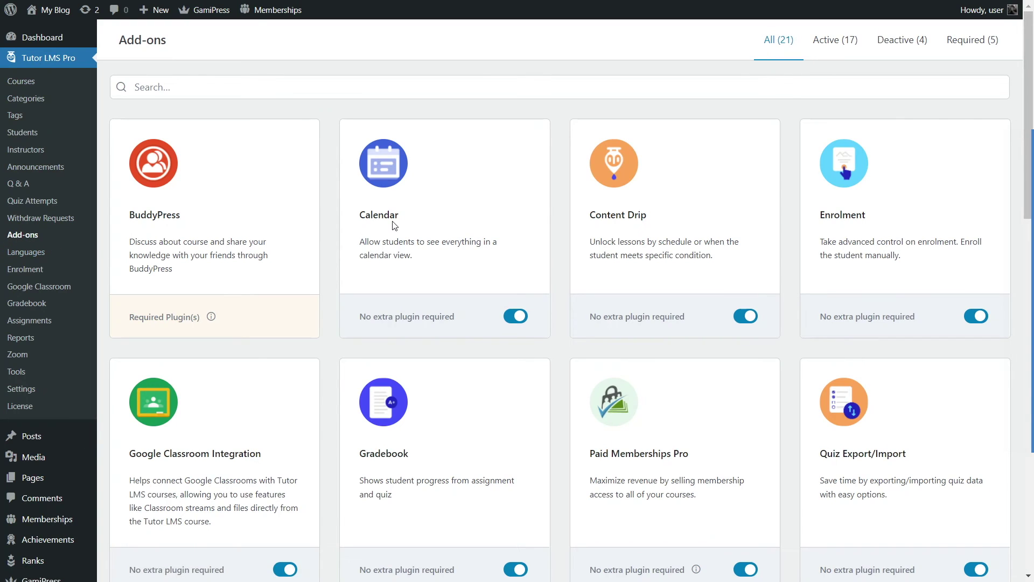
scroll(383, 207, "down", 3)
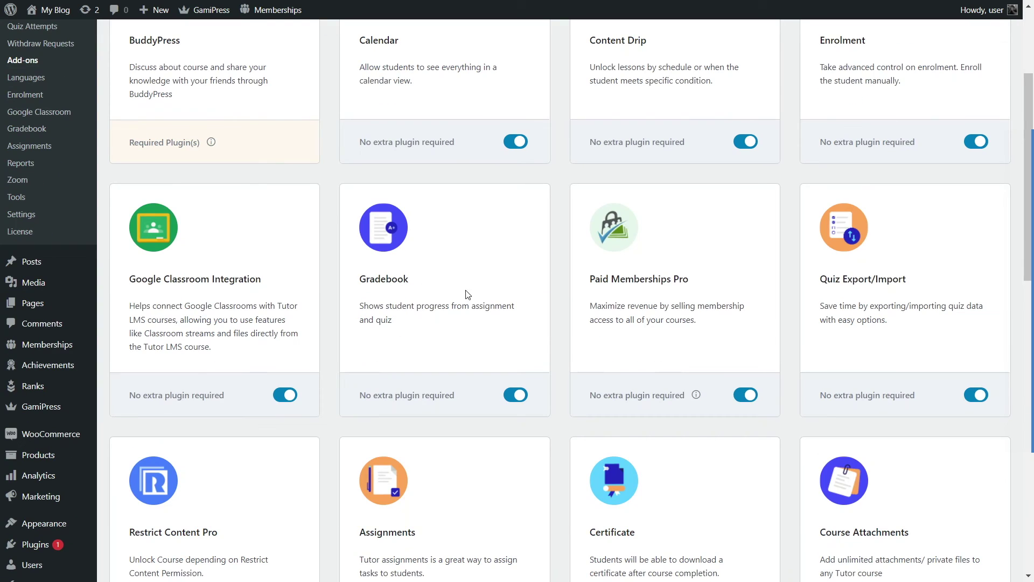
scroll(510, 319, "down", 2)
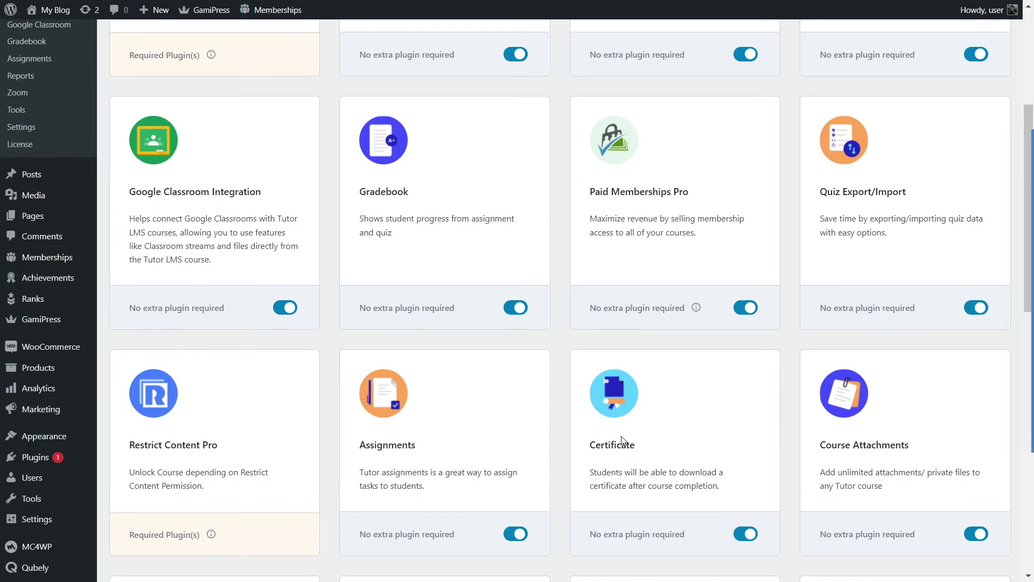
scroll(620, 433, "down", 6)
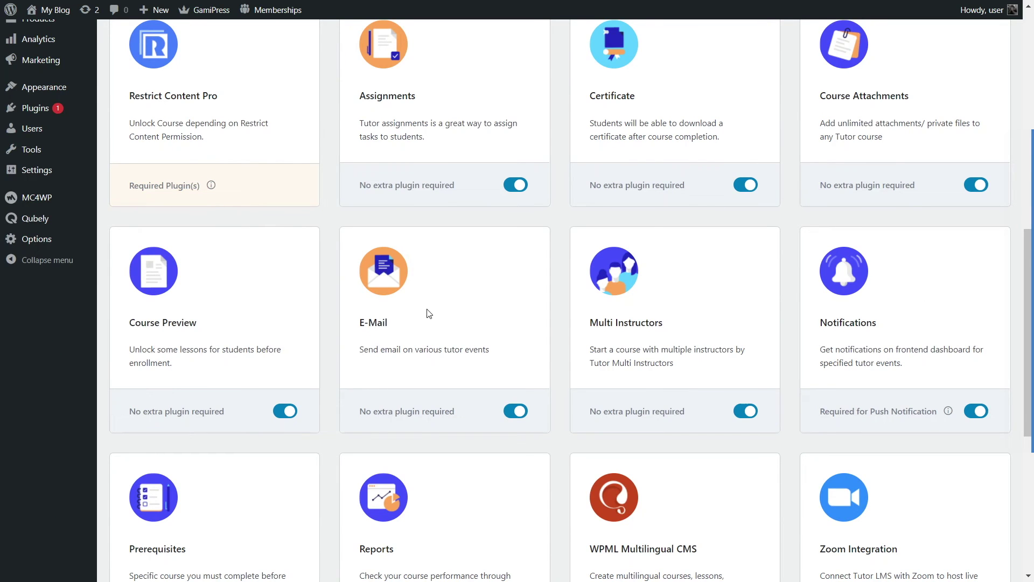
scroll(422, 330, "down", 5)
scroll(422, 330, "up", 10)
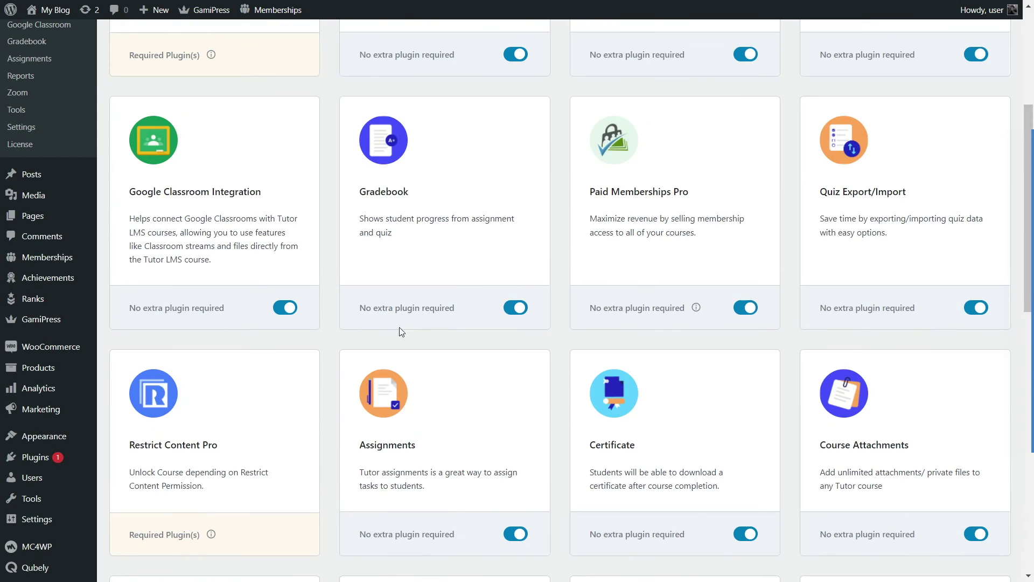
scroll(453, 289, "up", 5)
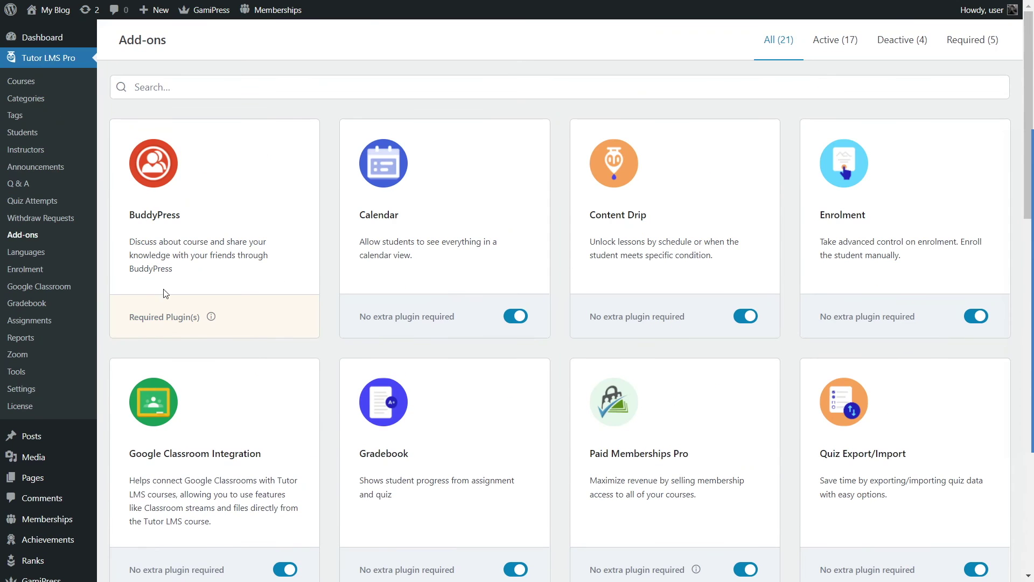
left_click(26, 389)
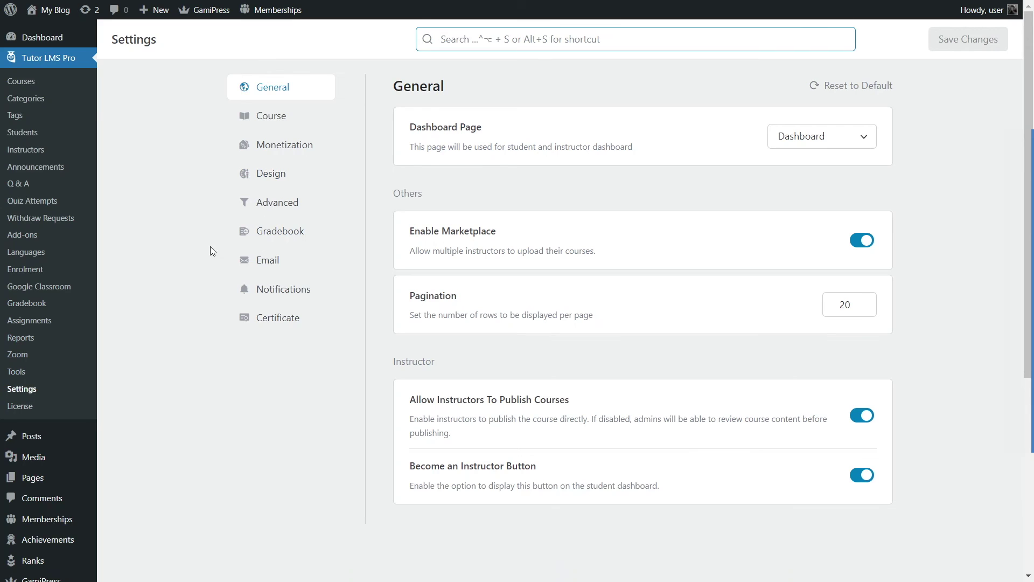
left_click(273, 236)
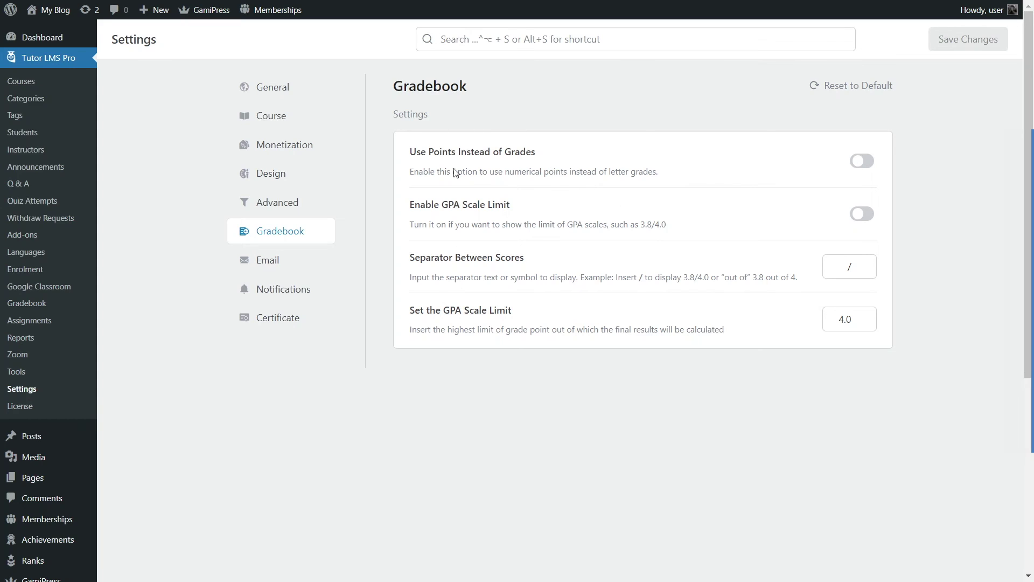
Step: Toggle Use Points Instead of Grades on and back off, leaving it disabled
left_click_drag(408, 145, 567, 161)
left_click(564, 155)
left_click(859, 162)
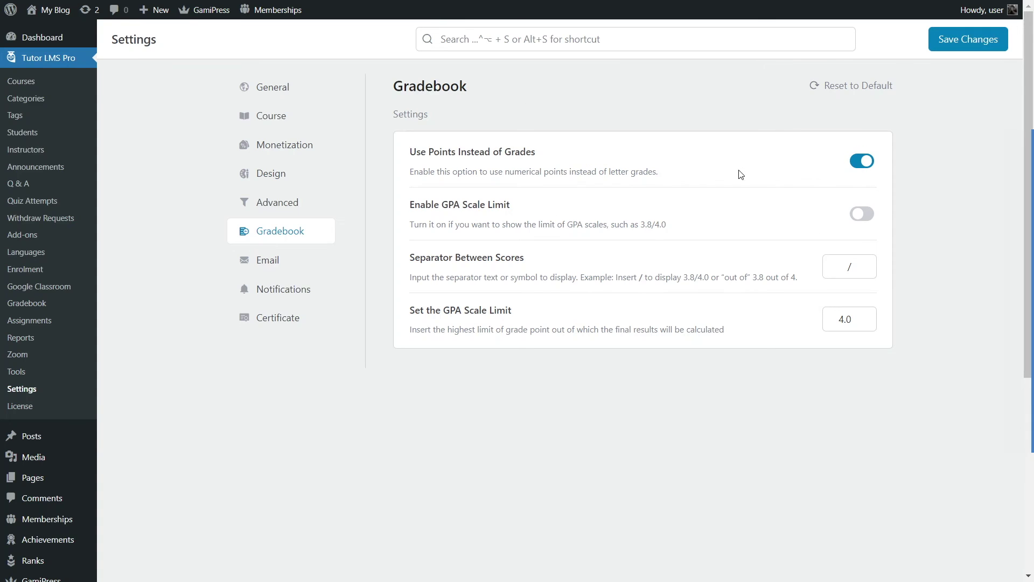
left_click(859, 165)
Step: Review the GPA Scale Limit and Separator Between Scores fields, then switch to Email settings
left_click_drag(410, 206, 513, 207)
left_click_drag(641, 226, 646, 226)
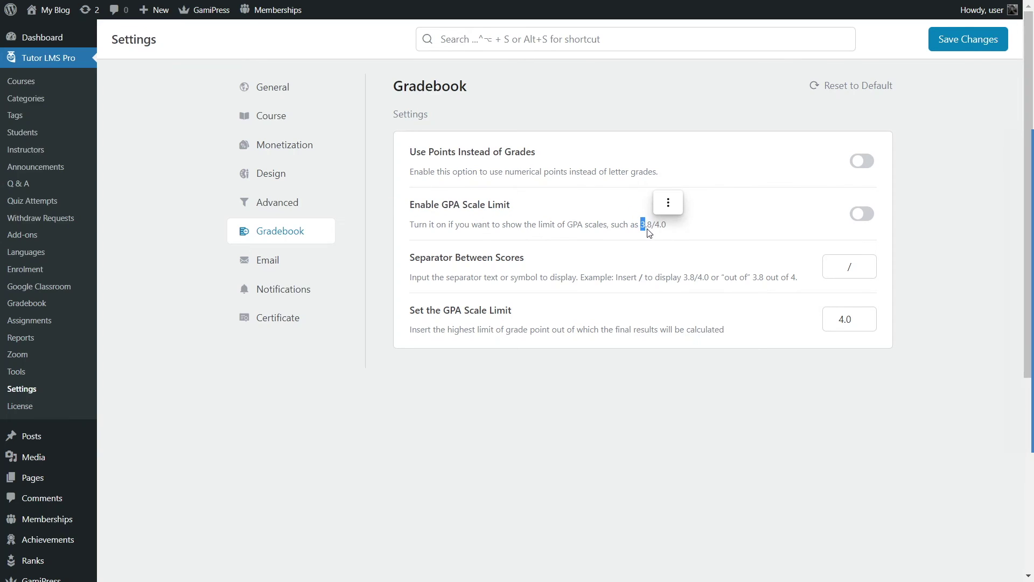
left_click(627, 229)
left_click(856, 265)
left_click(667, 278)
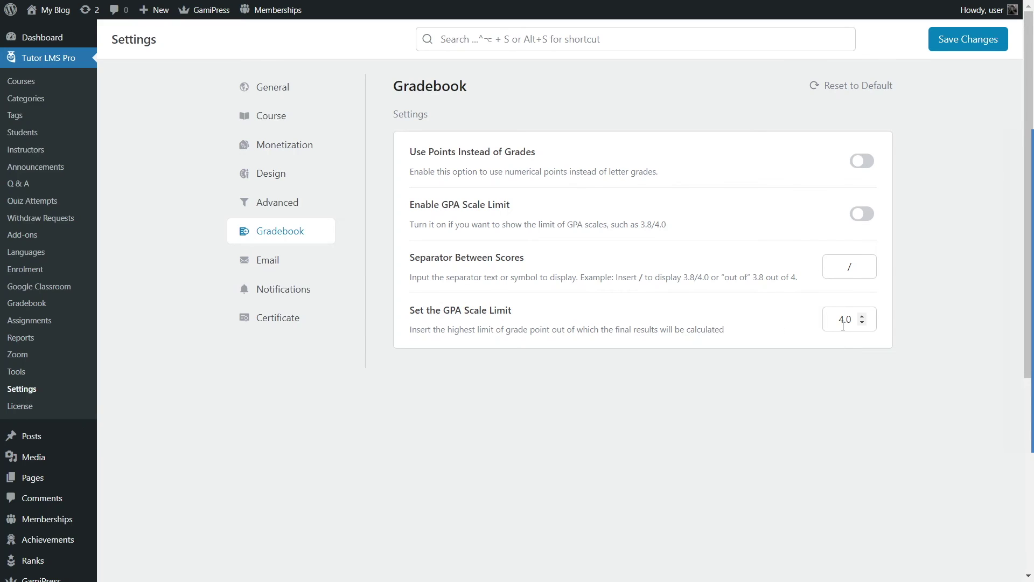
left_click(298, 264)
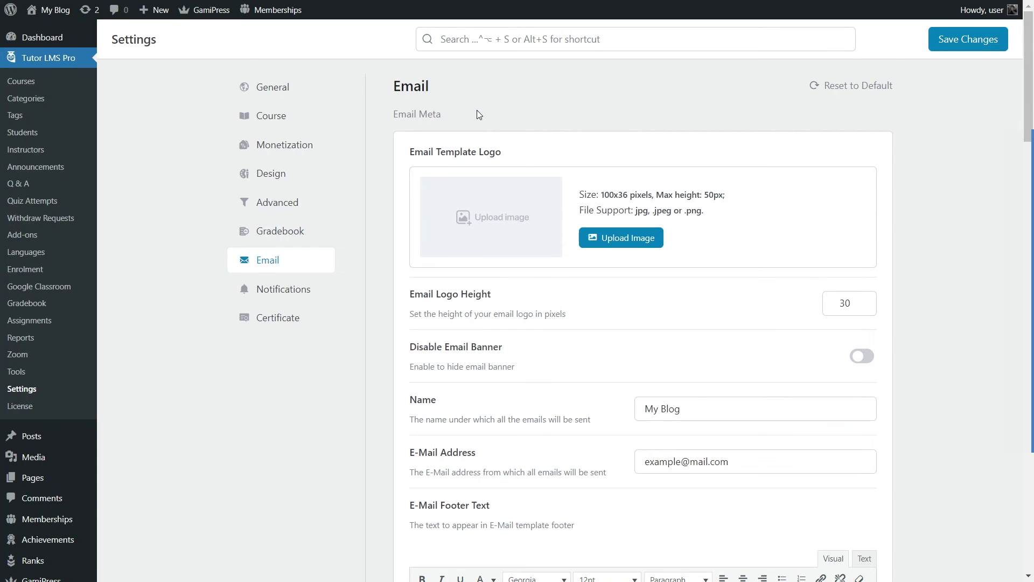
Step: Scroll to the Email to Students list and locate the Course Enrolled notification
scroll(477, 114, "down", 8)
scroll(476, 118, "up", 8)
scroll(700, 265, "down", 3)
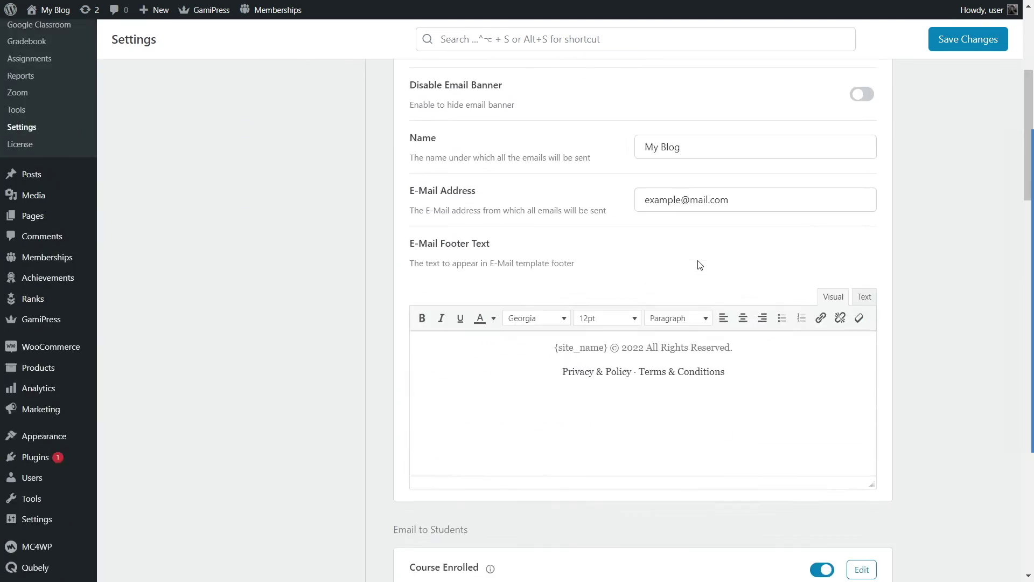
scroll(700, 265, "down", 7)
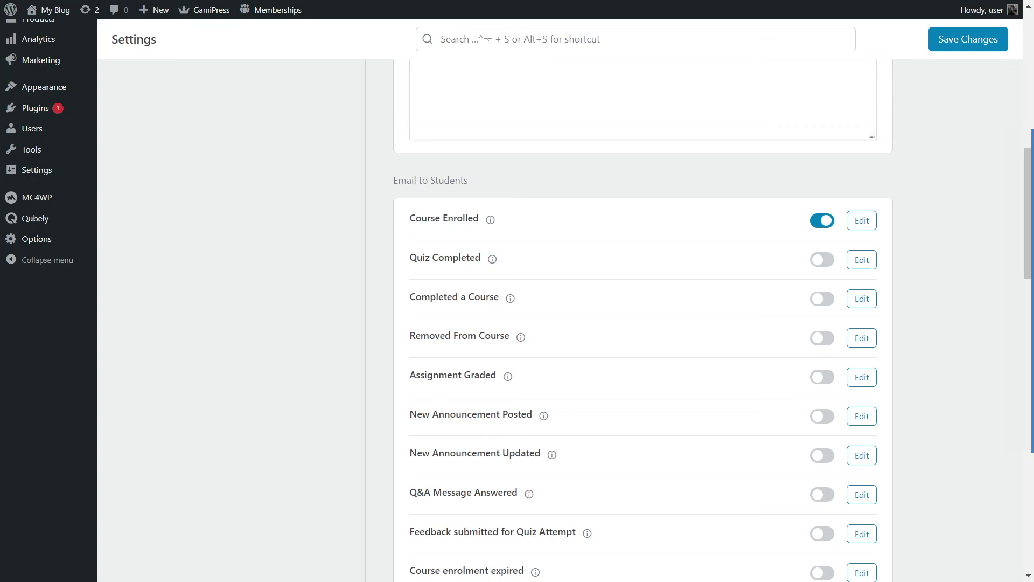
left_click_drag(411, 218, 479, 218)
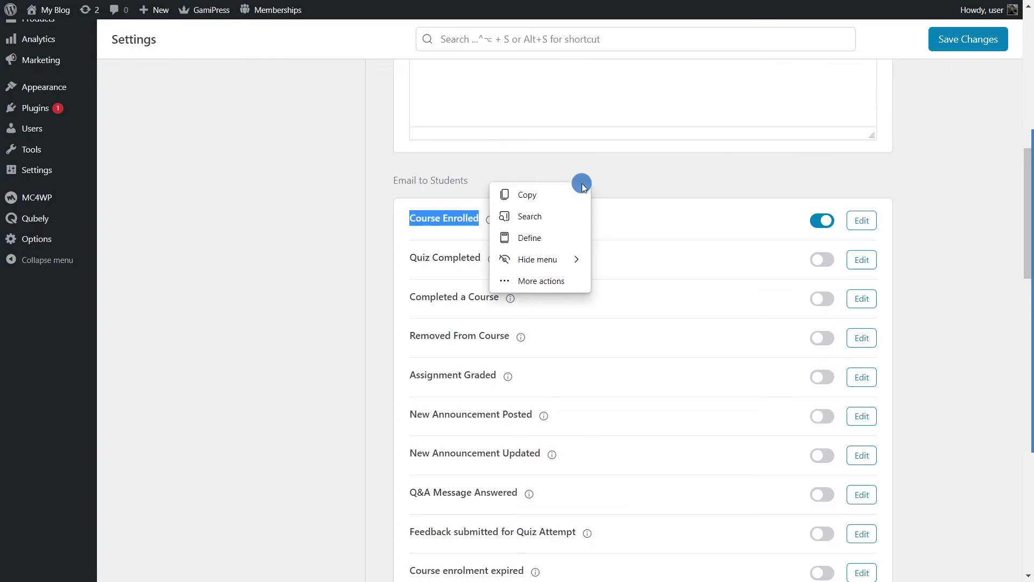
left_click(546, 182)
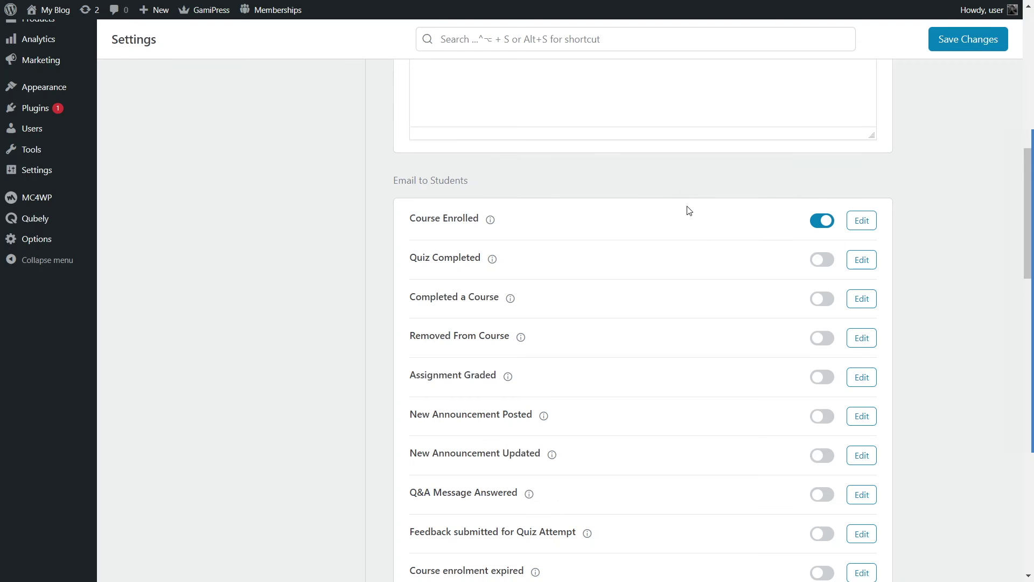
Step: Open the Course Enrolled email template and review its subject and heading text
left_click(862, 223)
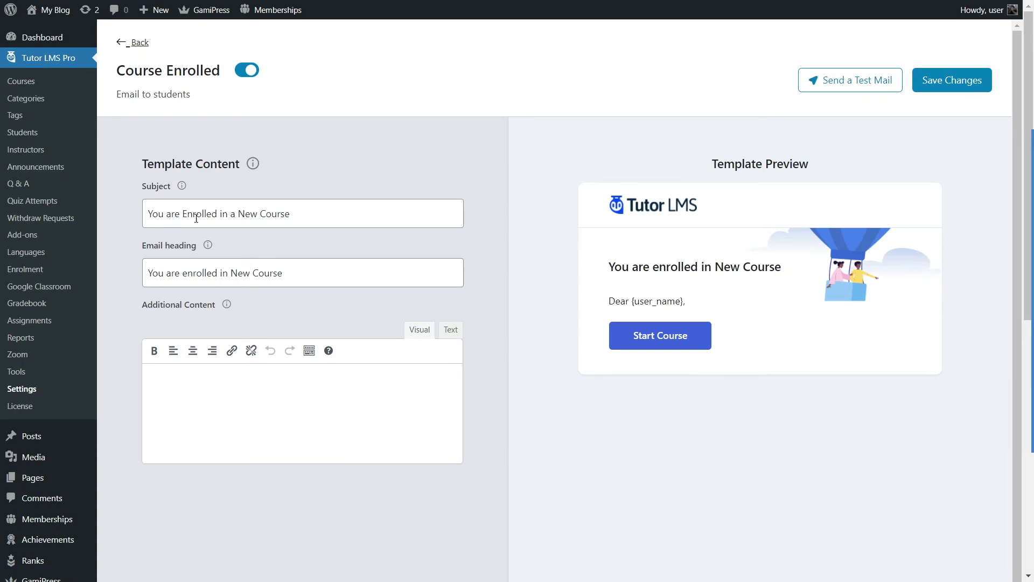
left_click_drag(154, 213, 287, 211)
left_click(303, 216)
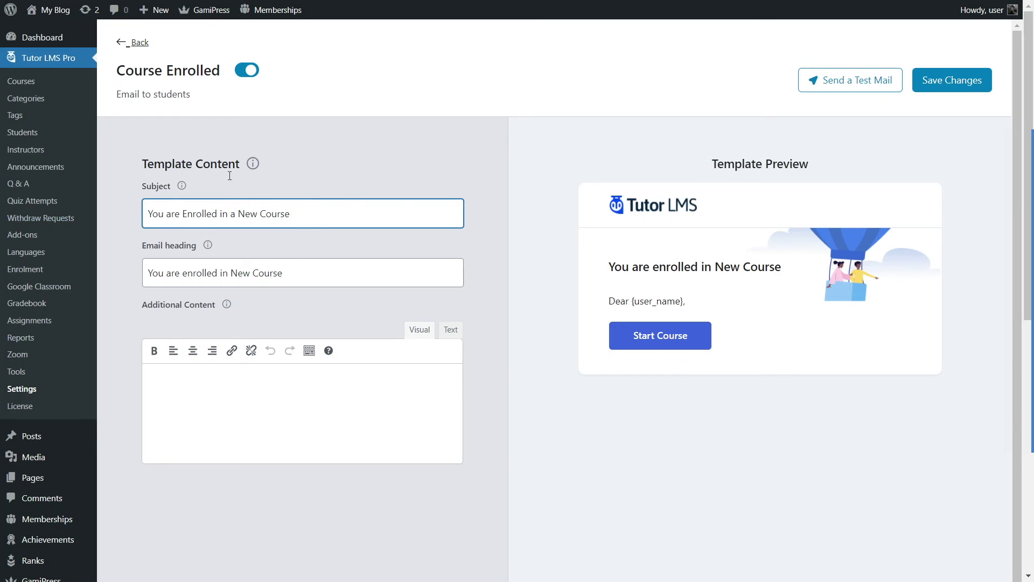
left_click_drag(314, 215, 139, 210)
left_click(186, 271)
left_click_drag(146, 269, 291, 266)
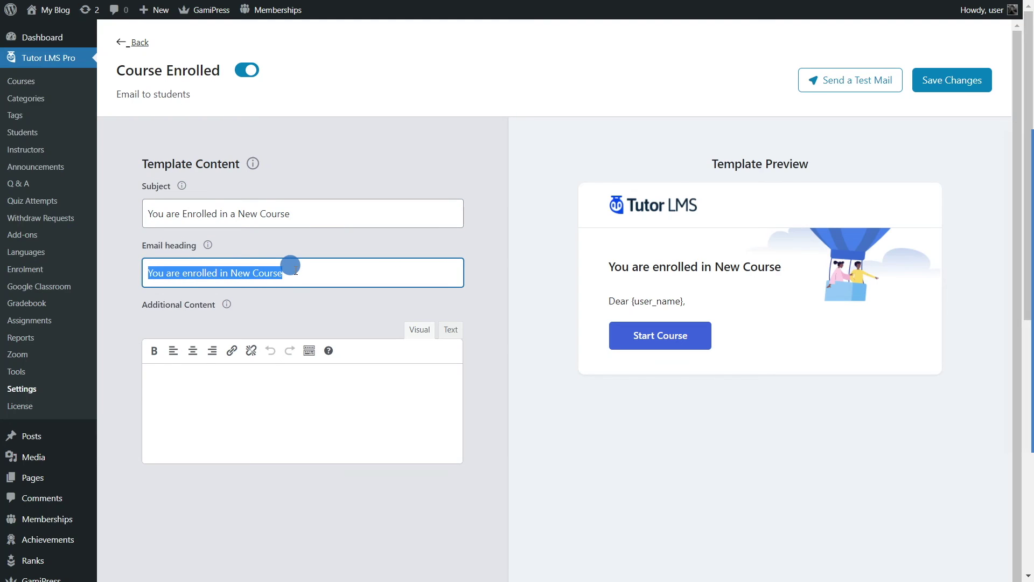
left_click(284, 297)
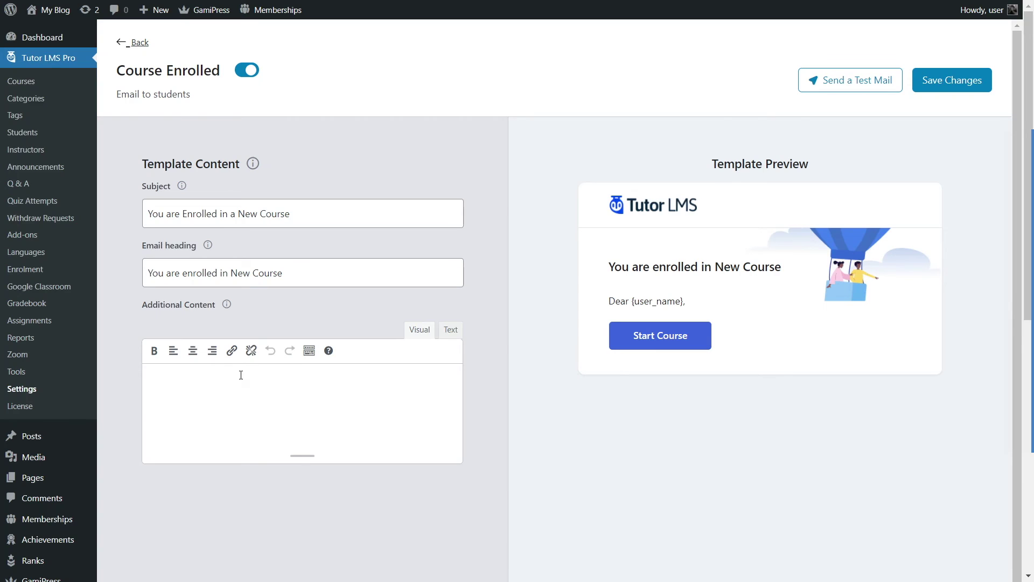
Step: Paste 'Congratulations! You have enrolled into a great course!' into Additional Content and return to the list
left_click(244, 393)
type("Congratulations! You have enrolled into a great course!")
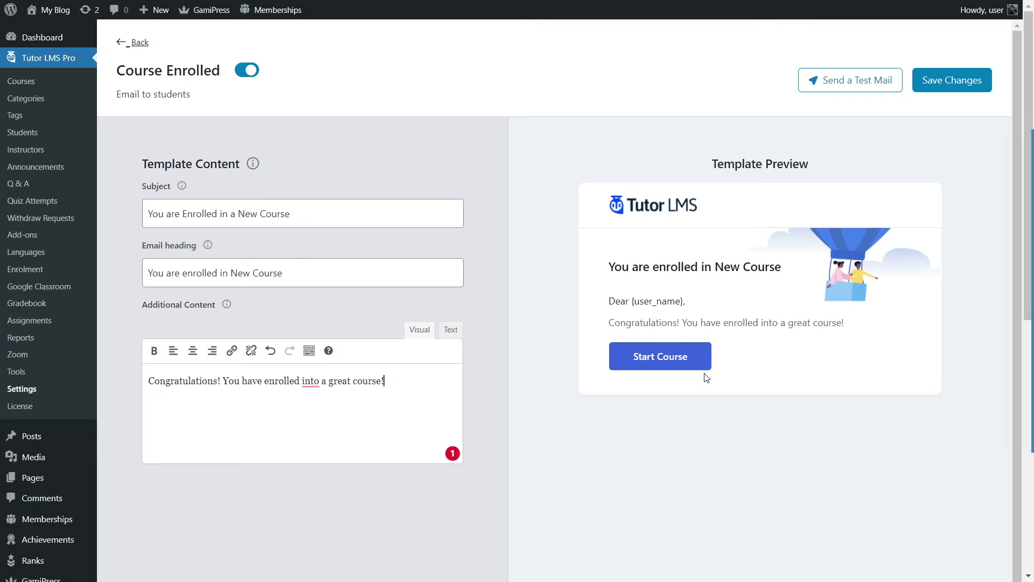
left_click(123, 45)
scroll(360, 201, "down", 3)
scroll(360, 201, "down", 5)
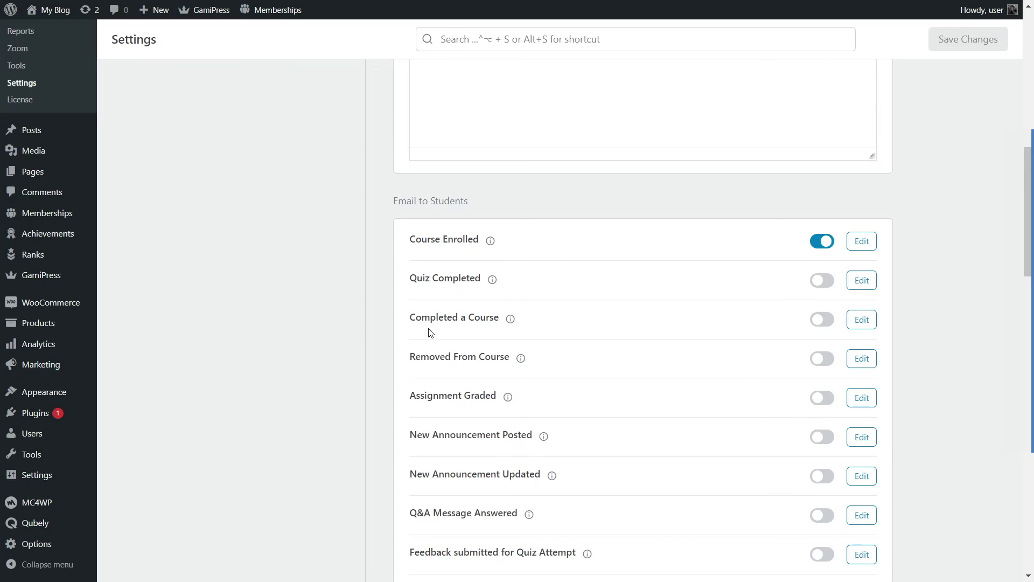
Step: Switch on the Completed a Course and Removed From Course student emails
left_click(827, 323)
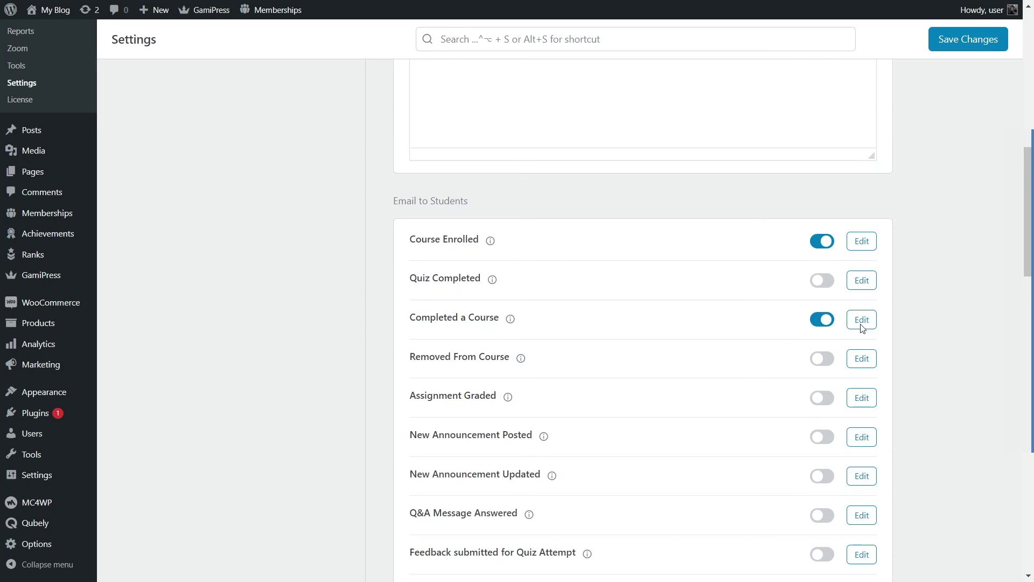
left_click_drag(411, 359, 510, 357)
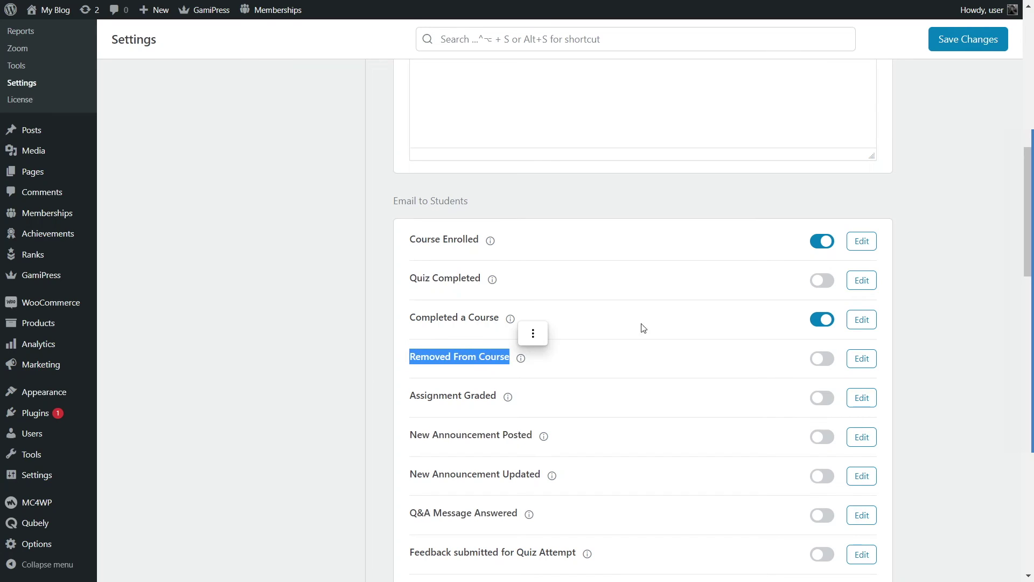
left_click(830, 368)
Step: Look over the Assignment Graded and New Announcement Posted/Updated email labels
mouse_move(408, 355)
left_mouse_down()
mouse_move(521, 358)
mouse_move(469, 369)
mouse_move(402, 362)
left_mouse_up()
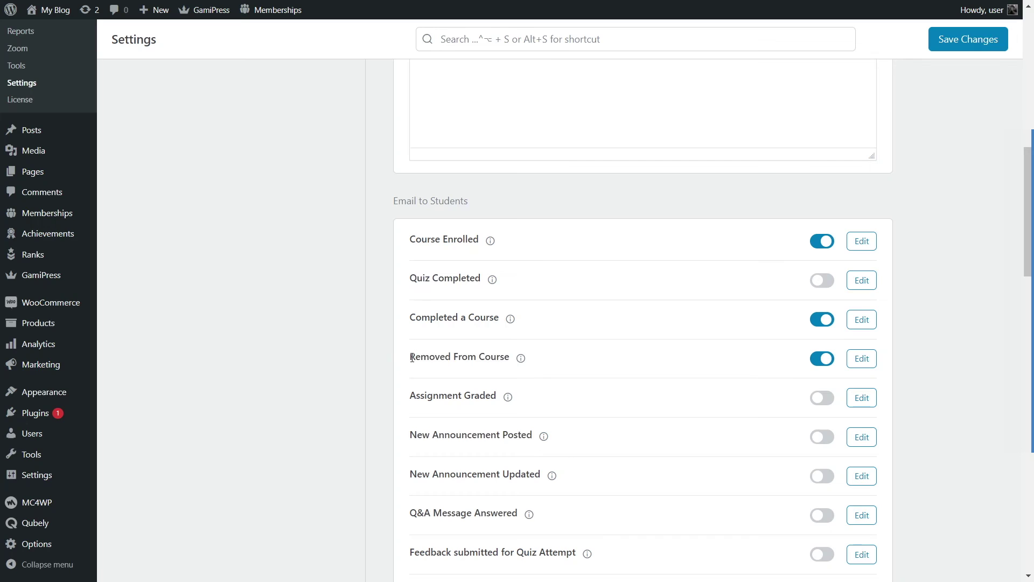
left_click_drag(410, 362, 508, 358)
left_click_drag(410, 308, 494, 309)
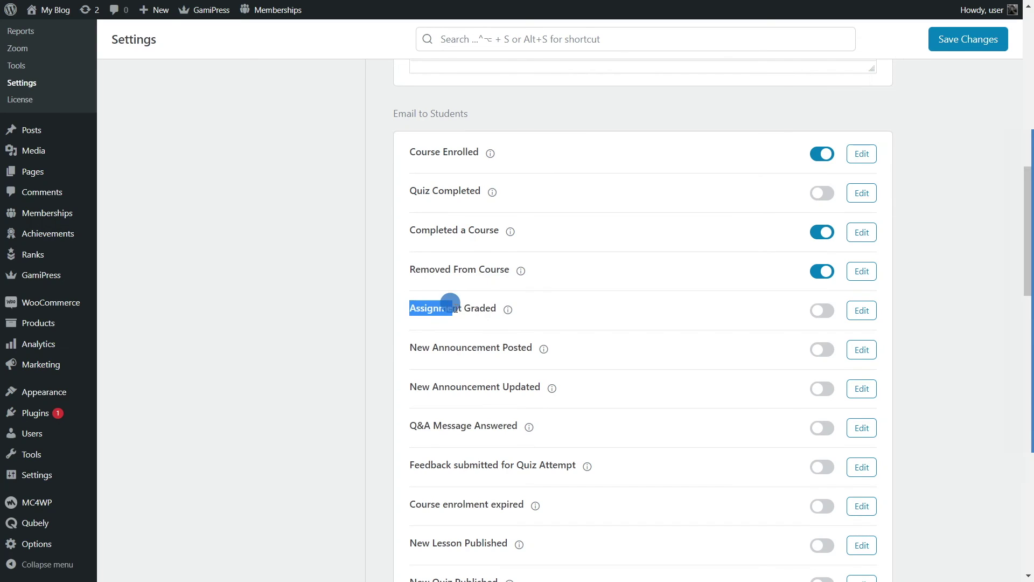
left_click(442, 346)
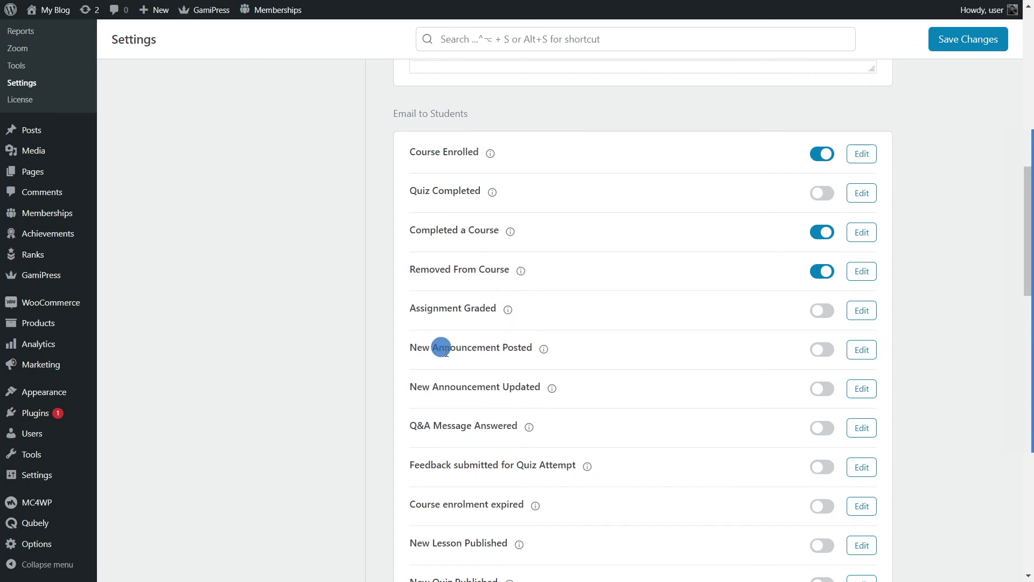
left_click_drag(411, 345, 529, 348)
left_click_drag(412, 386, 545, 386)
left_click(422, 422)
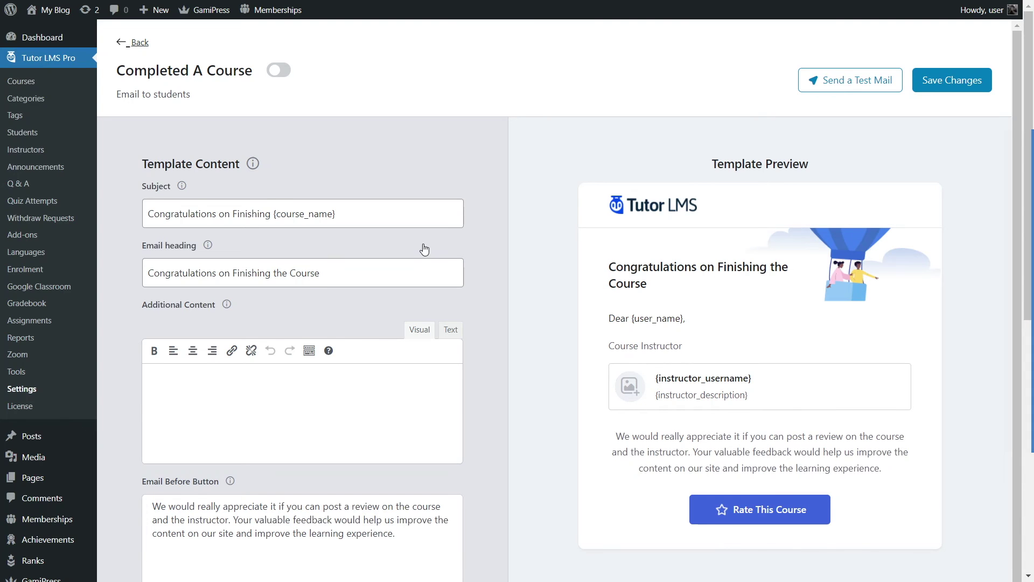
Step: Inspect the Completed A Course template, noting the {course_name} subject placeholder, then go back
scroll(425, 248, "down", 2)
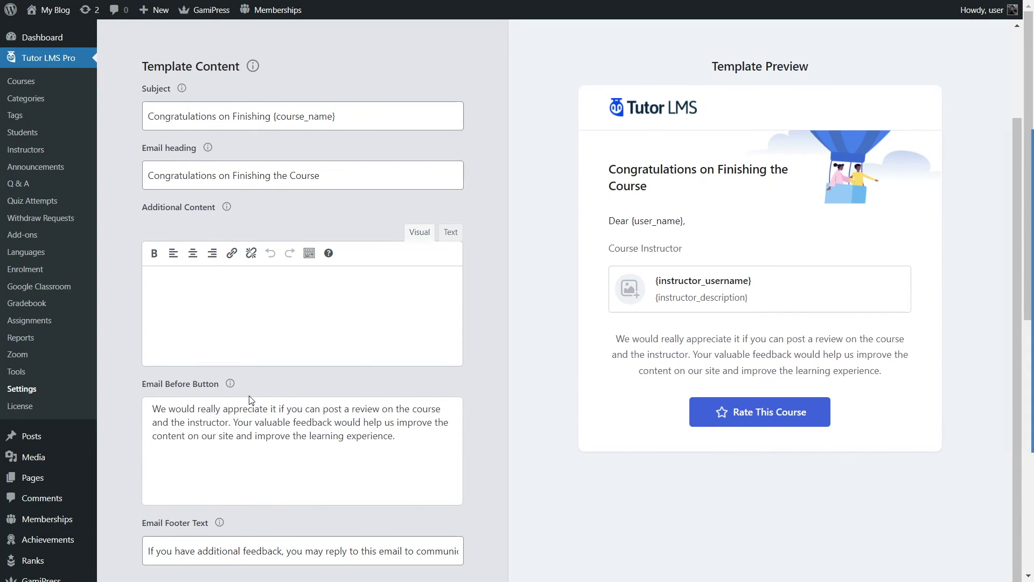
scroll(251, 345, "up", 2)
left_click_drag(159, 213, 279, 208)
left_click_drag(355, 210, 269, 208)
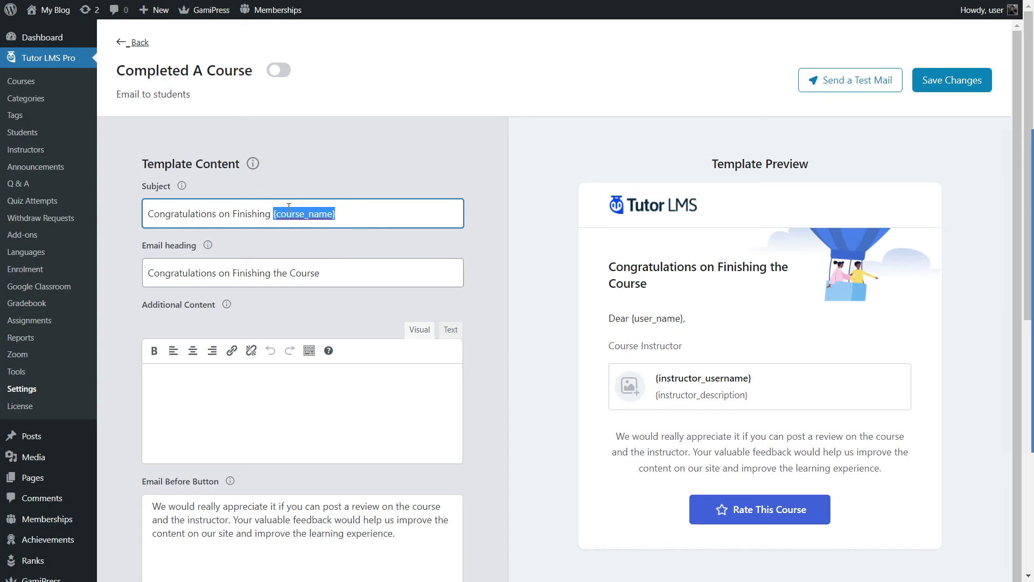
left_click(339, 214)
left_click_drag(277, 216, 333, 213)
scroll(315, 221, "down", 2)
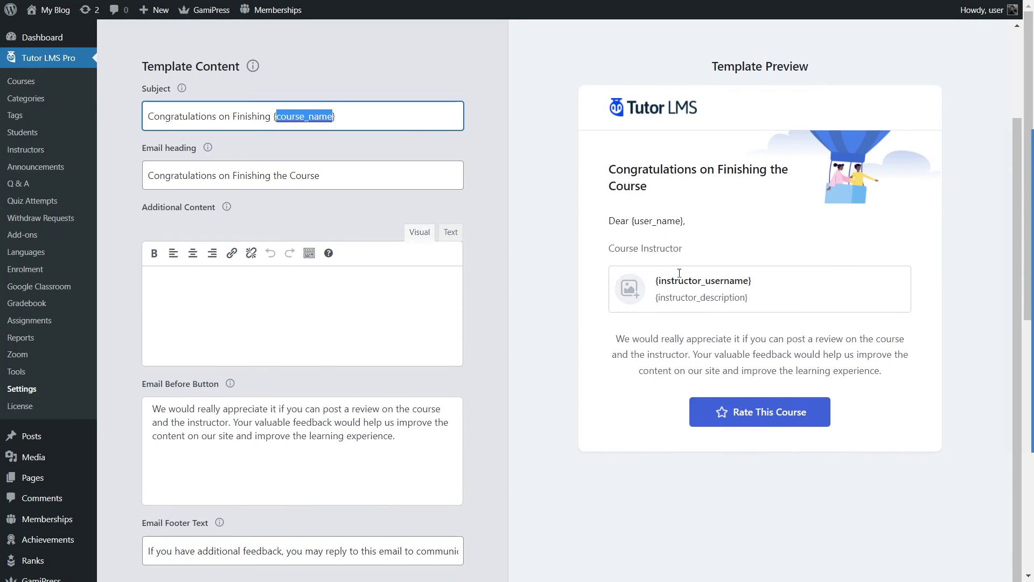
scroll(648, 176, "up", 2)
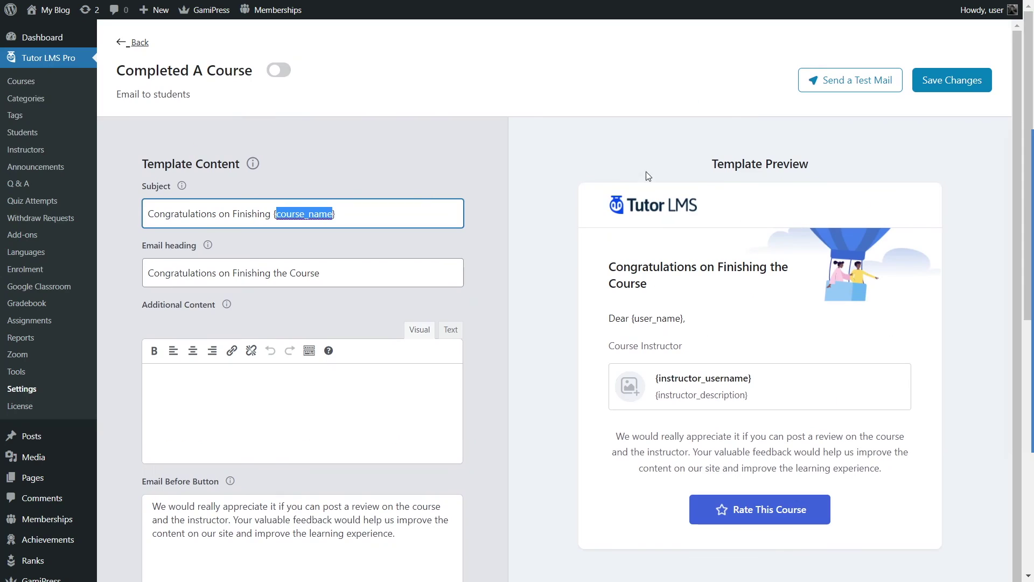
left_click(132, 45)
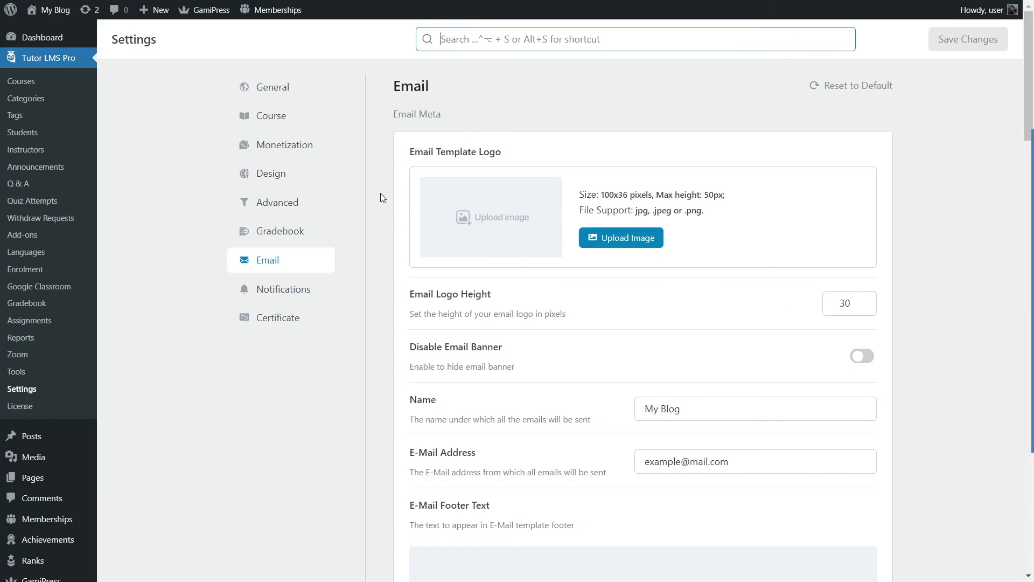
Step: Enable the teacher emails A Student Enrolled in Course and A Student Completed Course
scroll(519, 204, "down", 6)
scroll(508, 199, "down", 15)
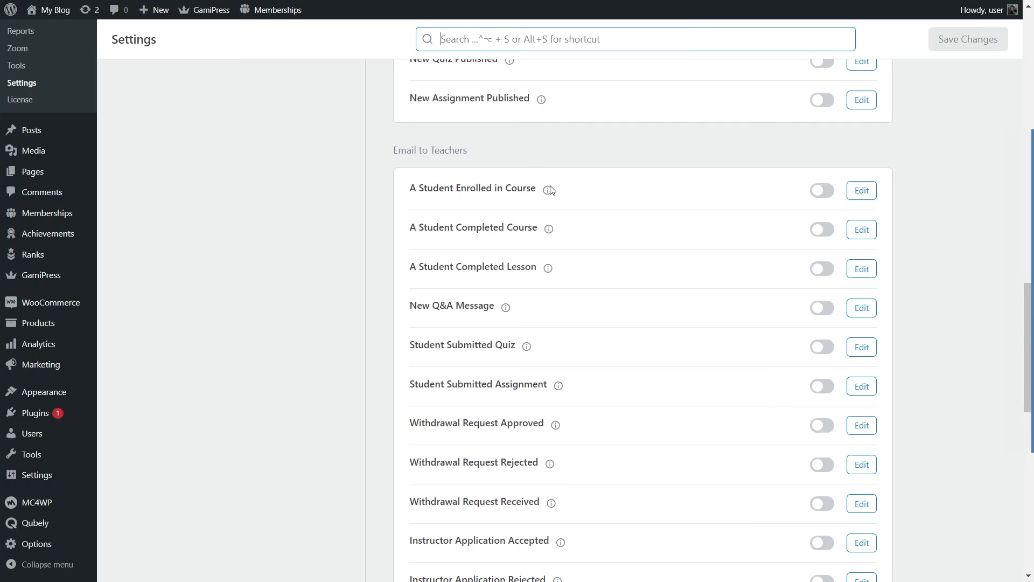
mouse_move(548, 190)
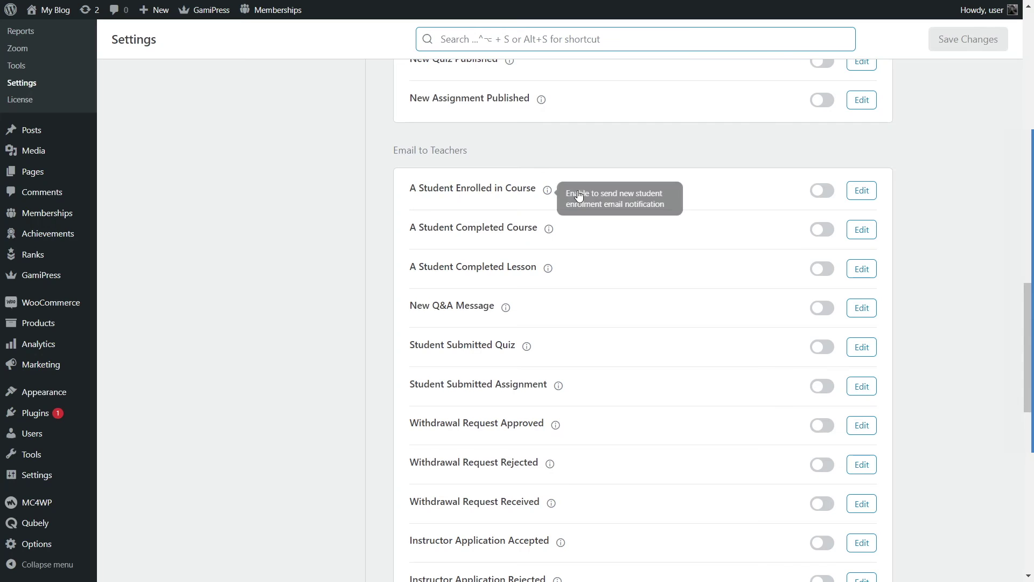
left_click(824, 192)
left_click(825, 231)
Step: Check the email logo's recommended size and file types, then open the Course Enrolled template
scroll(688, 240, "down", 10)
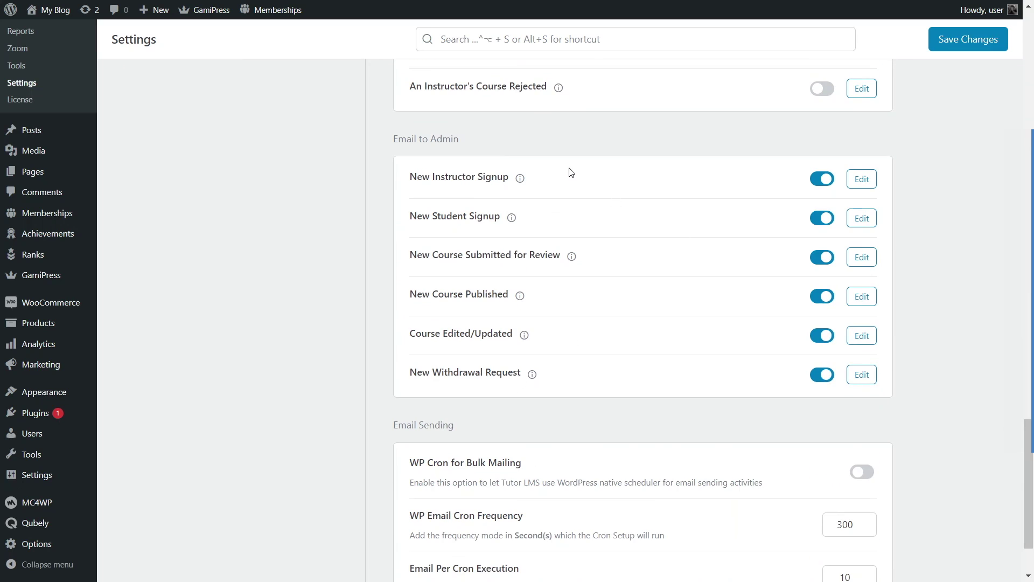
scroll(572, 191, "up", 15)
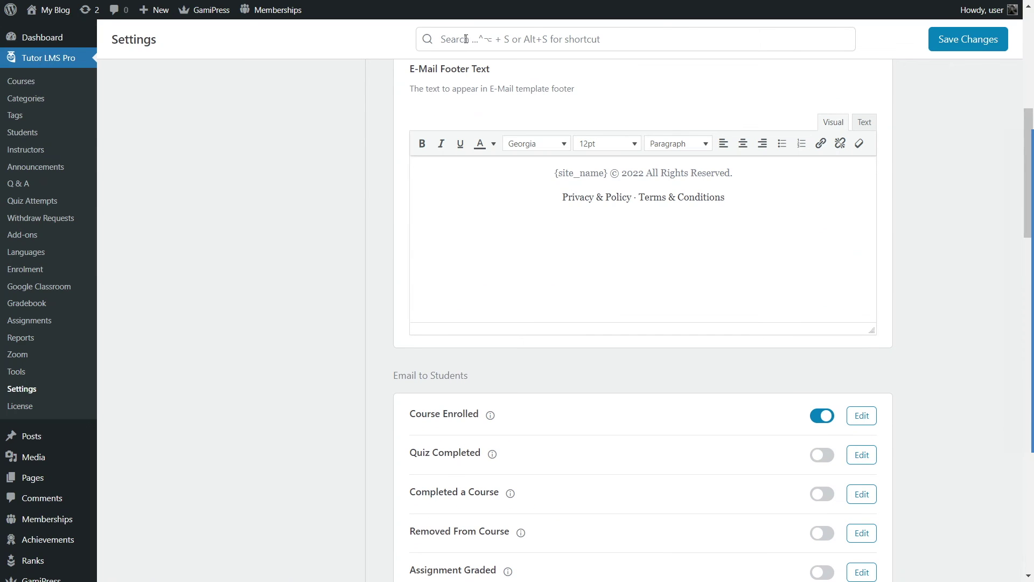
scroll(787, 347, "down", 5)
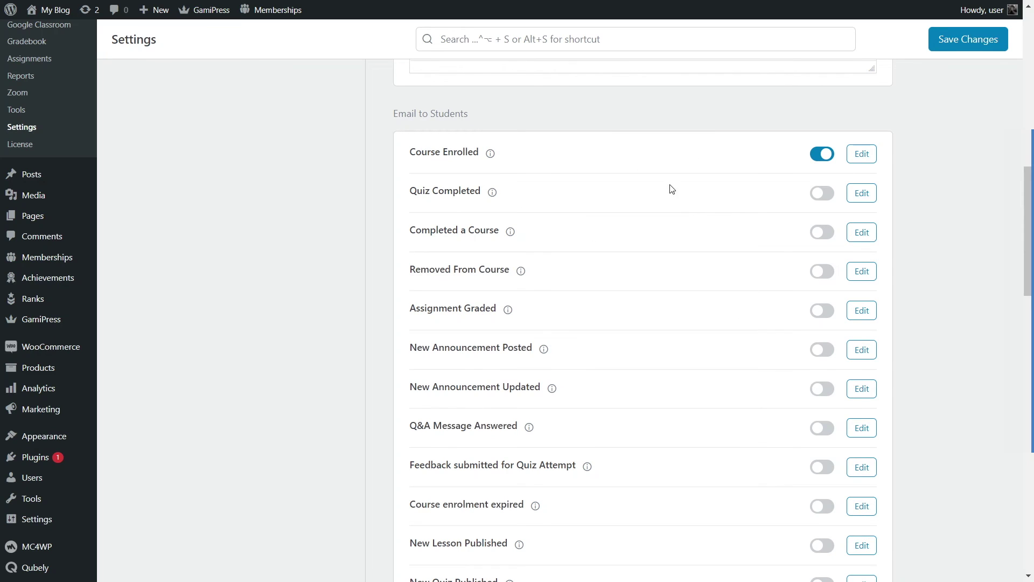
scroll(695, 202, "up", 8)
scroll(692, 205, "up", 3)
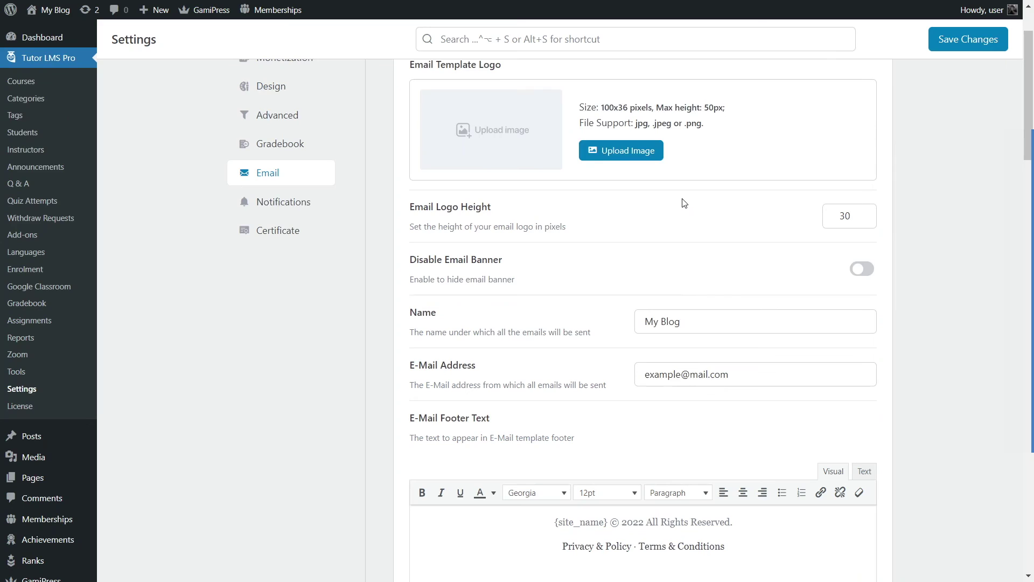
scroll(679, 208, "up", 2)
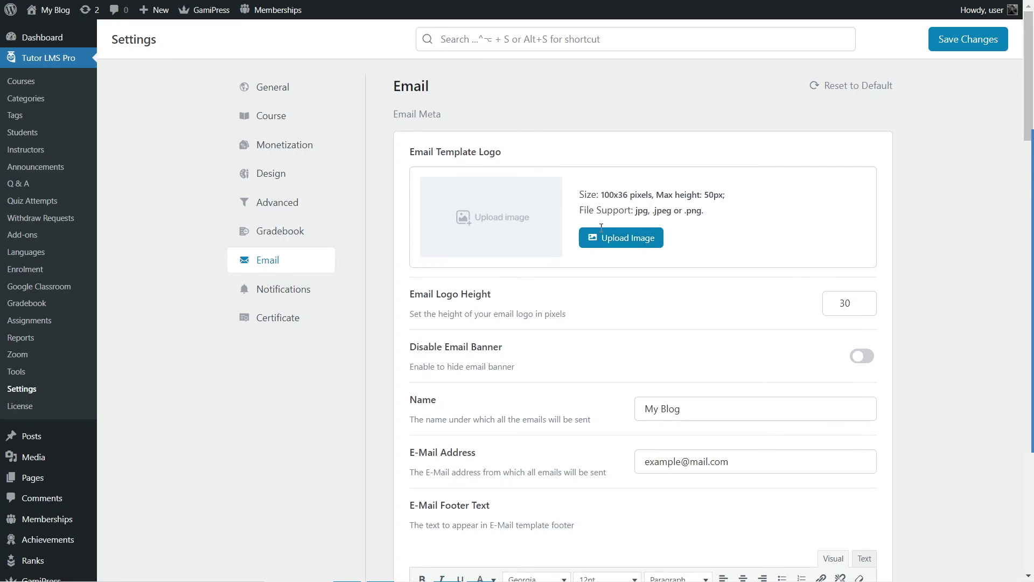
left_click_drag(599, 193, 725, 195)
left_click_drag(635, 211, 688, 213)
left_click(690, 250)
scroll(600, 247, "down", 15)
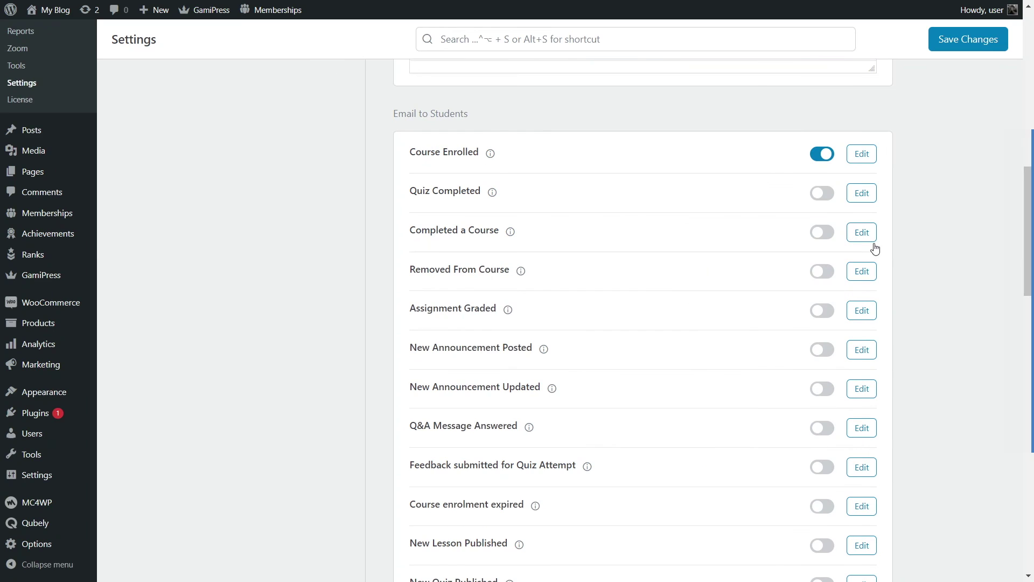
left_click(862, 153)
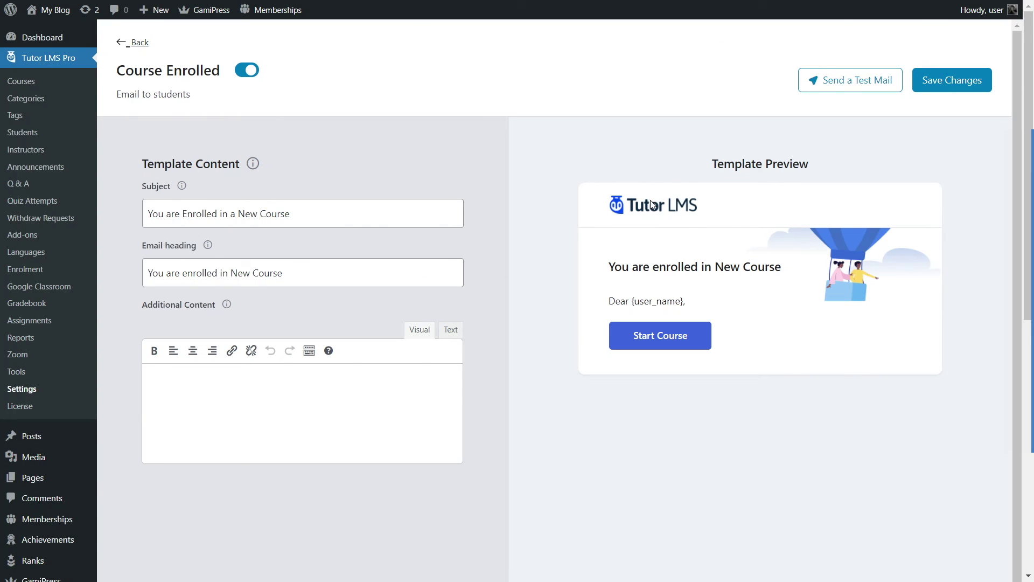
Step: Use Back to leave the Course Enrolled template for the Email settings
left_click(140, 45)
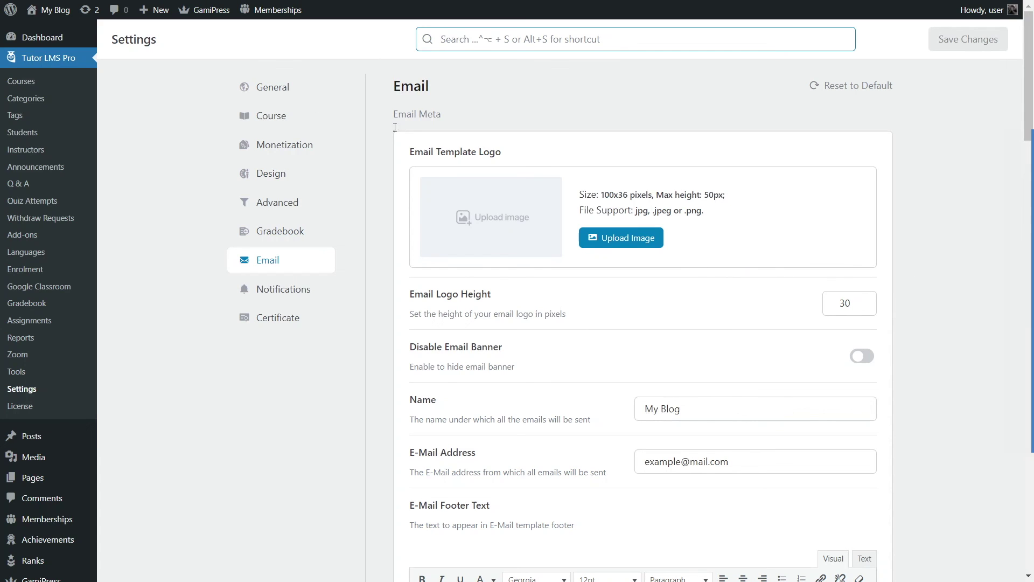
Step: Toggle Disable Email Banner on and back off, then inspect the sender E-Mail Address field
left_click(864, 356)
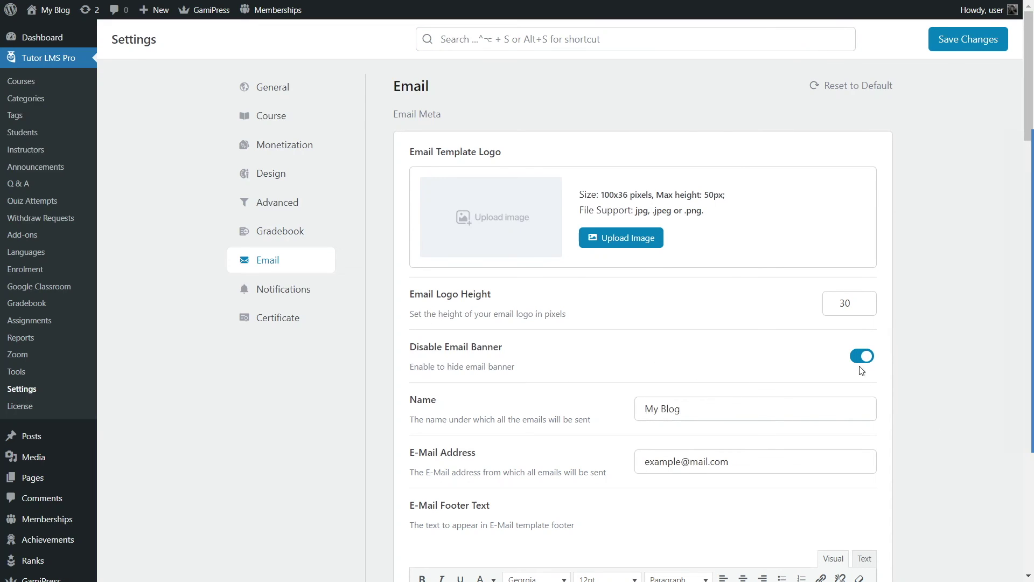
left_click(861, 359)
scroll(529, 336, "down", 2)
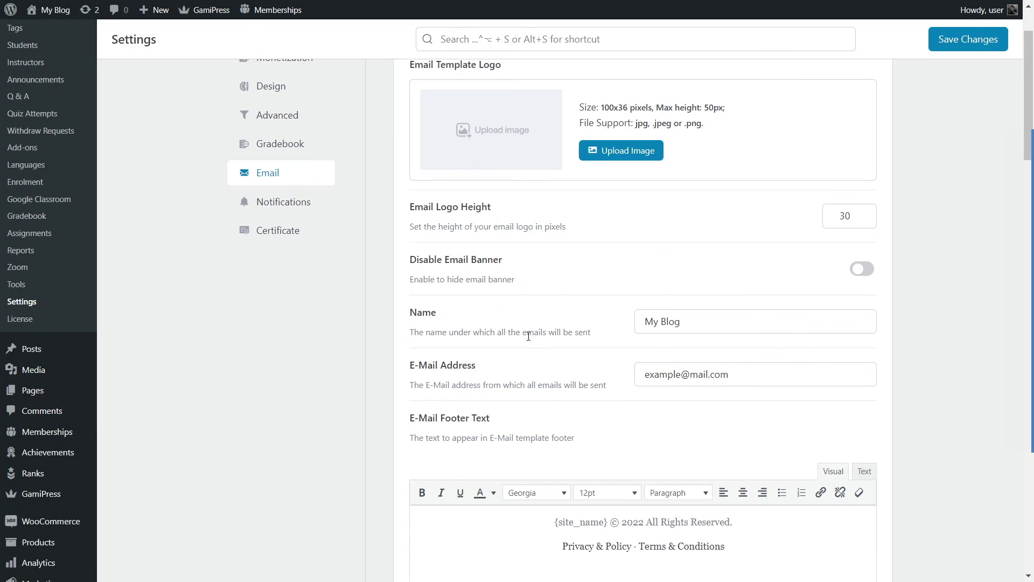
left_click_drag(763, 376, 623, 371)
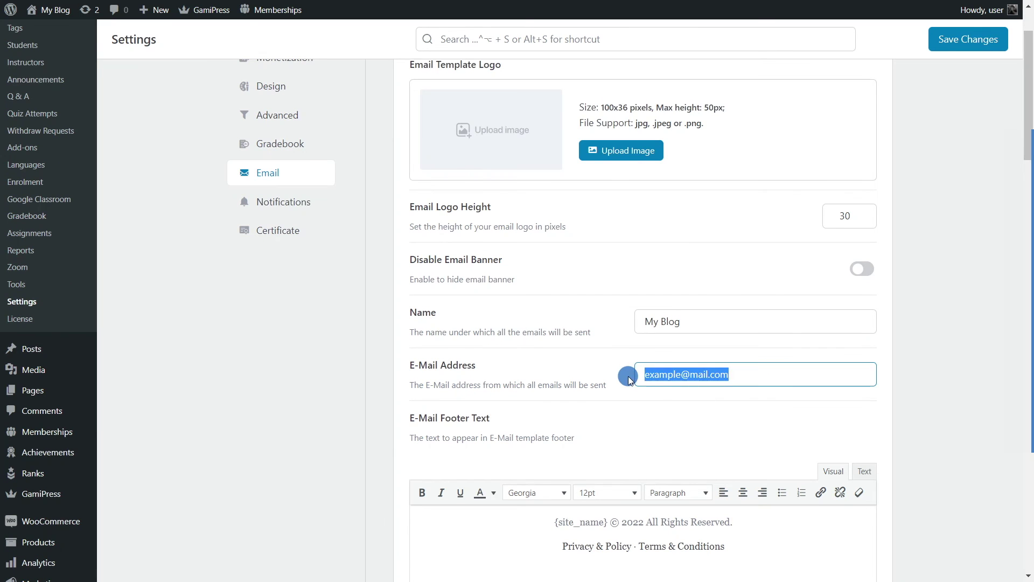
left_click(647, 403)
left_click(748, 375)
left_click_drag(748, 373, 639, 368)
left_click_drag(738, 373, 636, 370)
left_click(662, 402)
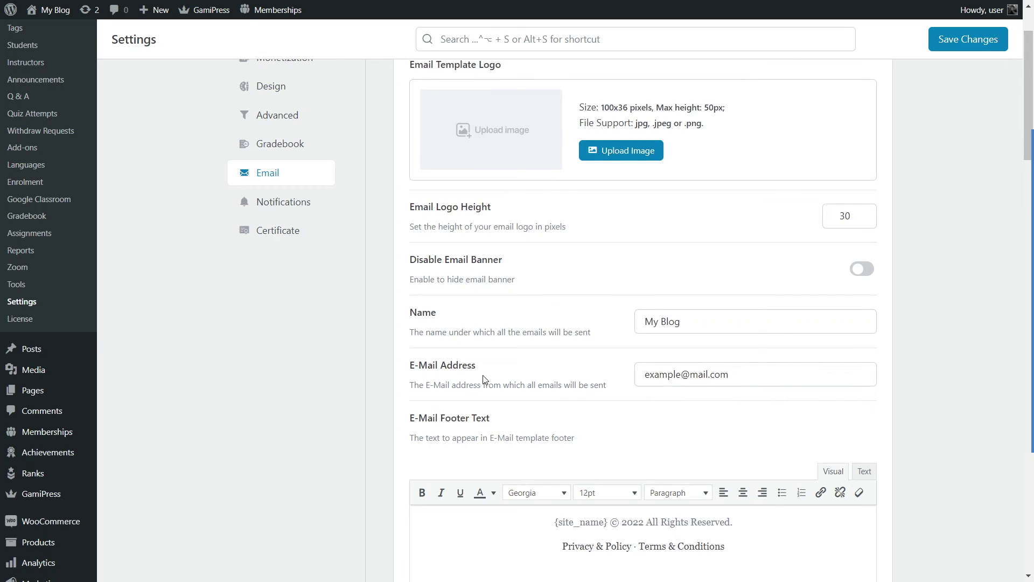
Step: Go to the Tutor LMS Notifications settings
scroll(630, 388, "down", 10)
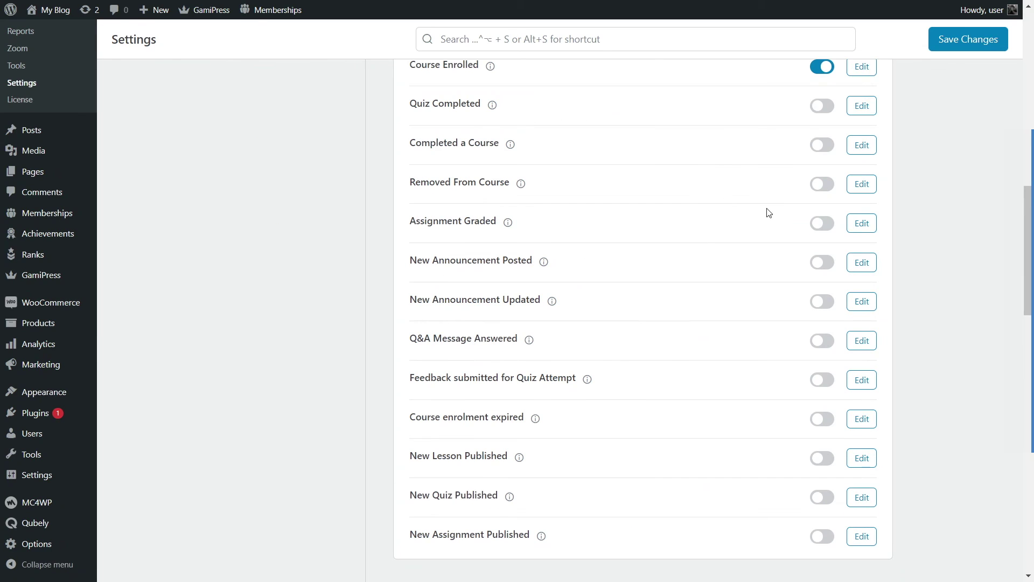
scroll(671, 206, "up", 10)
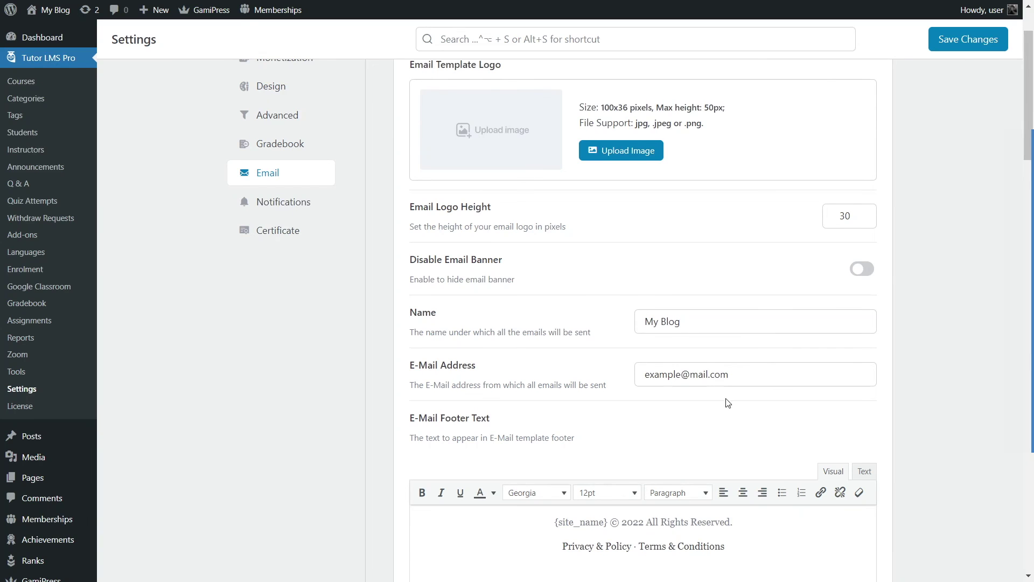
scroll(549, 330, "up", 2)
left_click(285, 292)
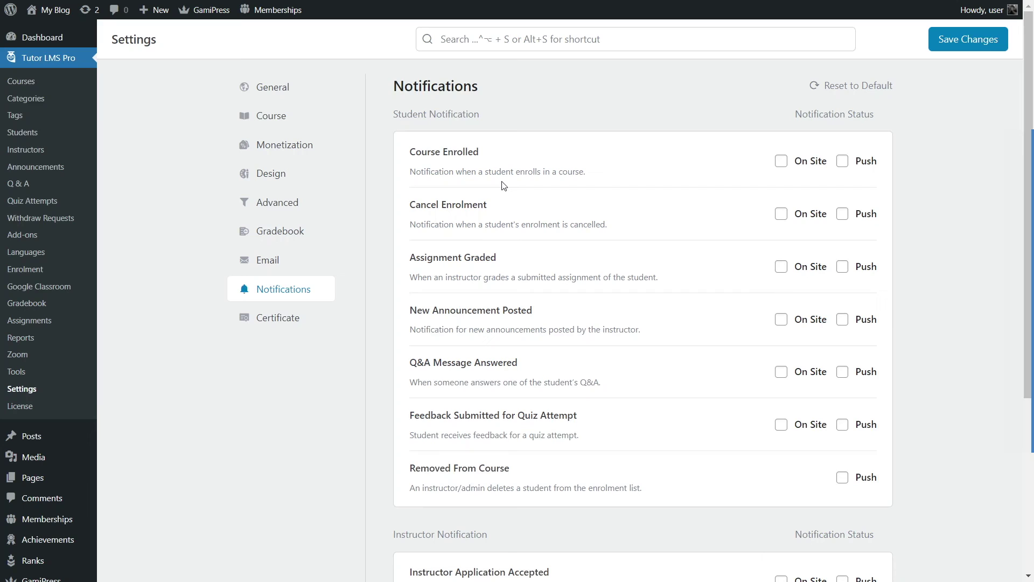
Step: Enable On Site and Push notifications for the Course Enrolled student event
left_click_drag(410, 152, 492, 185)
left_click(425, 170)
left_click(782, 163)
left_click(843, 161)
Step: Switch to the Tutor LMS Certificate settings
scroll(668, 229, "down", 3)
scroll(586, 243, "down", 2)
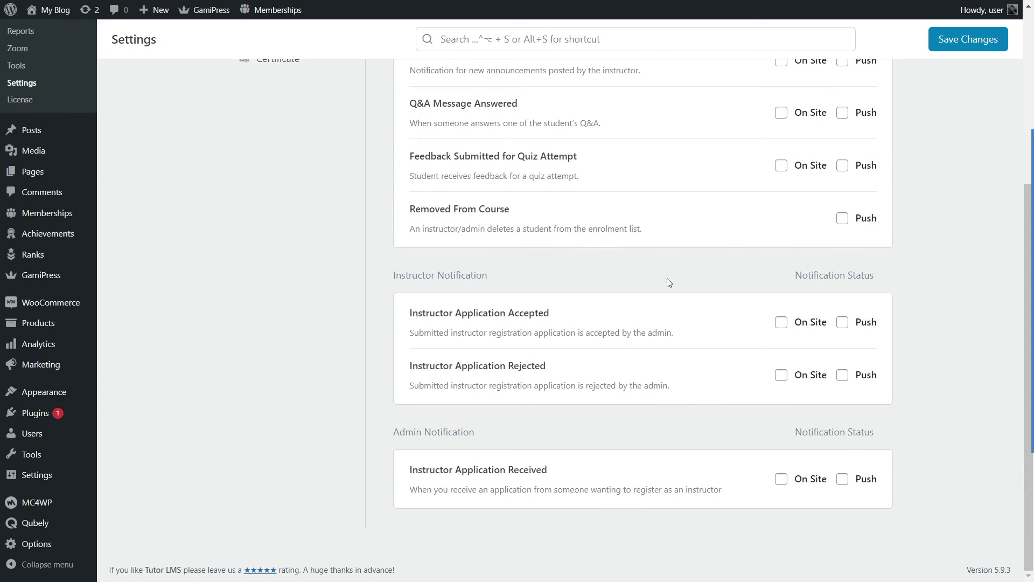
scroll(613, 296, "up", 5)
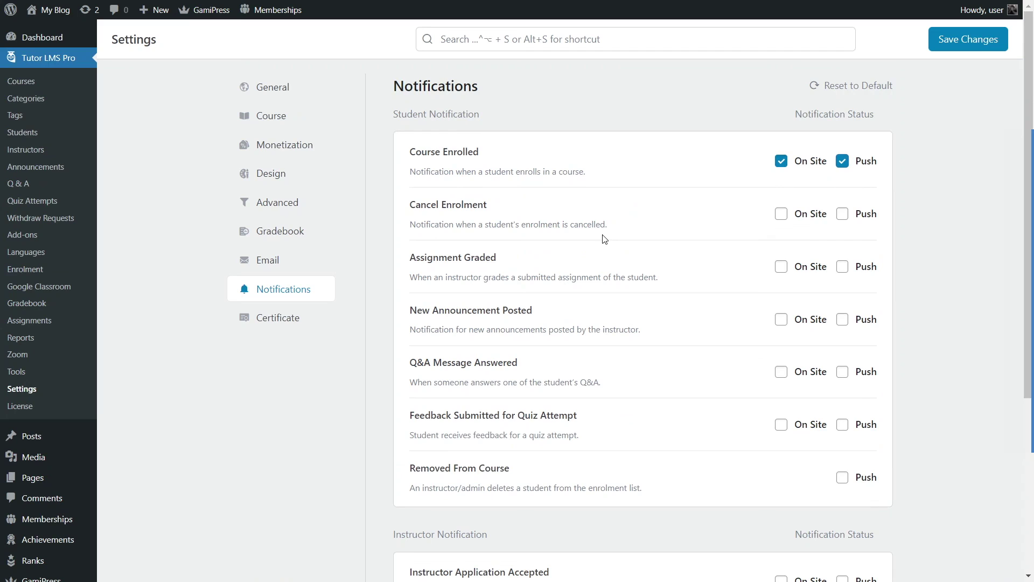
left_click(275, 318)
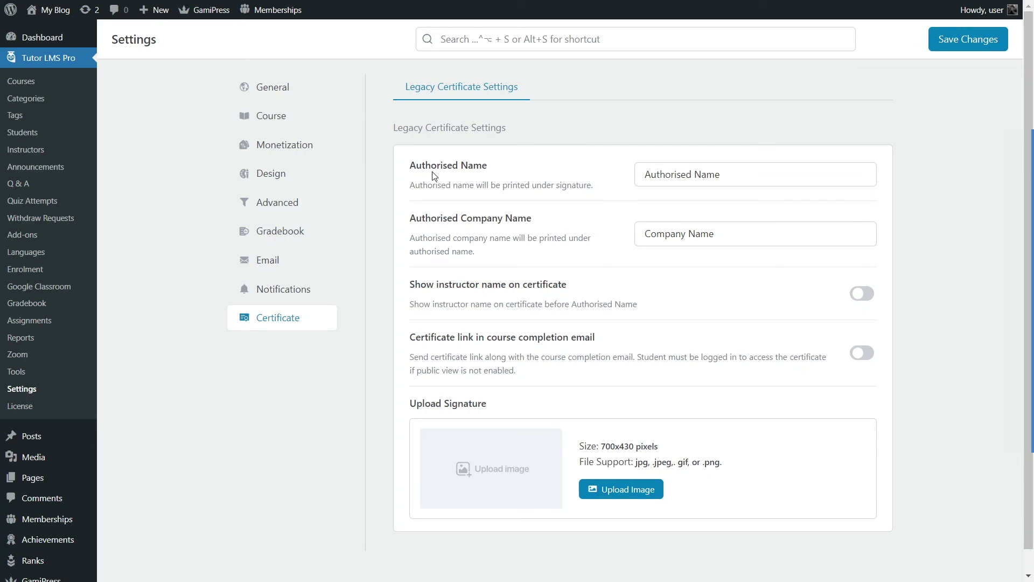
Step: Review the Authorised Name option and turn on Show instructor name on certificate
left_click_drag(407, 161, 506, 167)
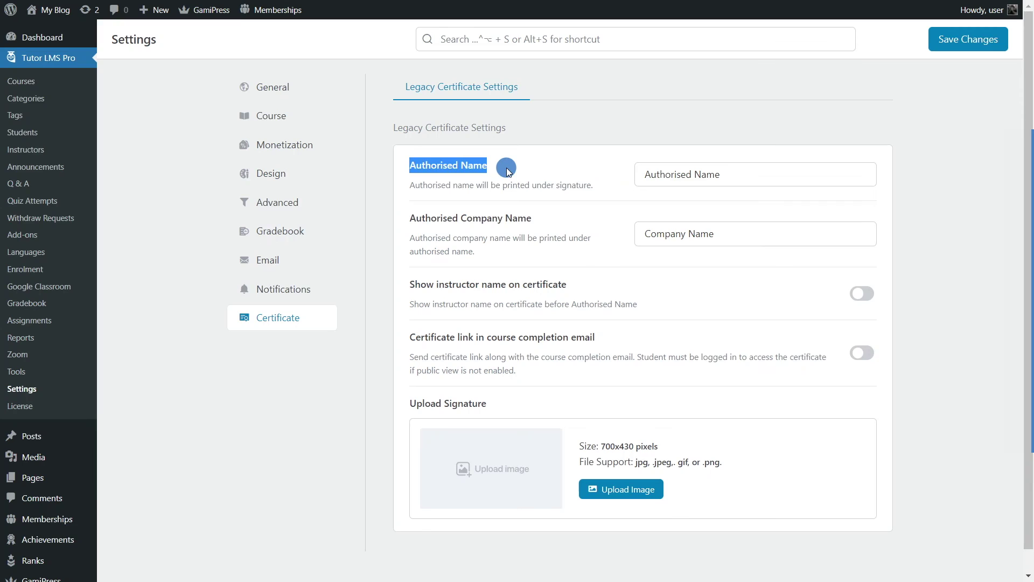
left_click(462, 216)
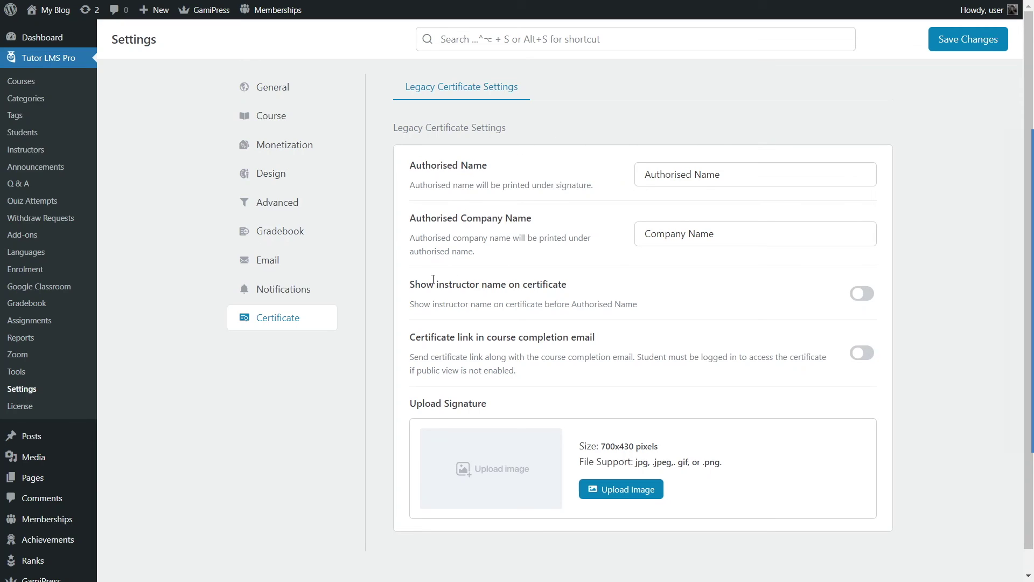
left_click_drag(413, 285, 566, 284)
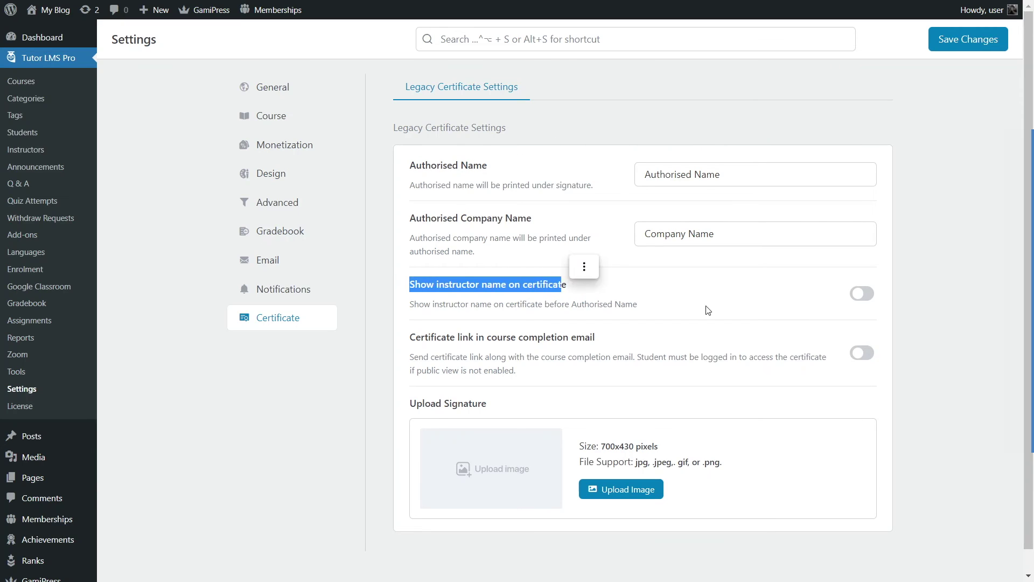
left_click(706, 306)
left_click(862, 293)
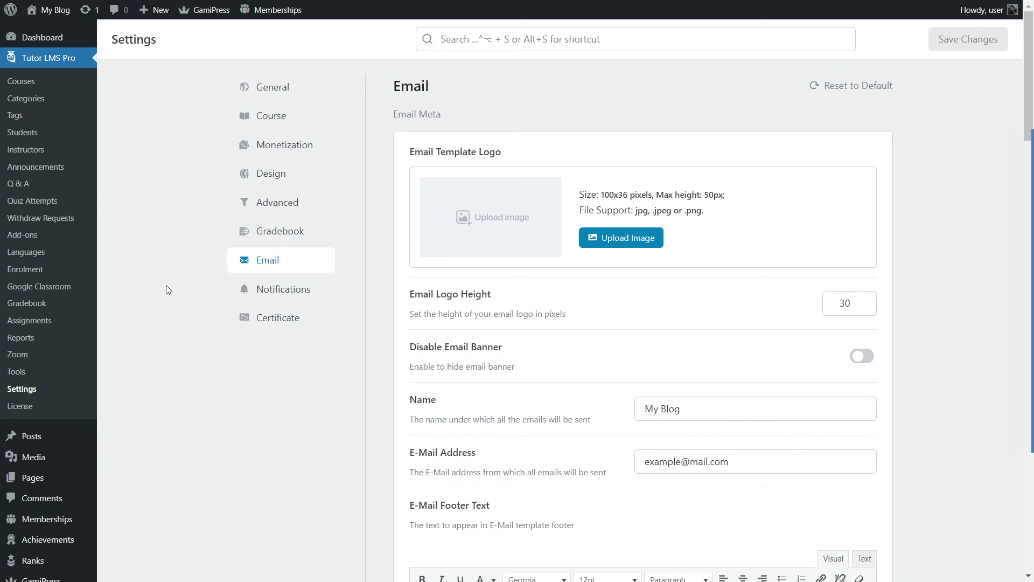
Step: Launch Appearance > Customize to get the Skillate theme's live home-page preview
scroll(166, 286, "down", 6)
mouse_move(36, 399)
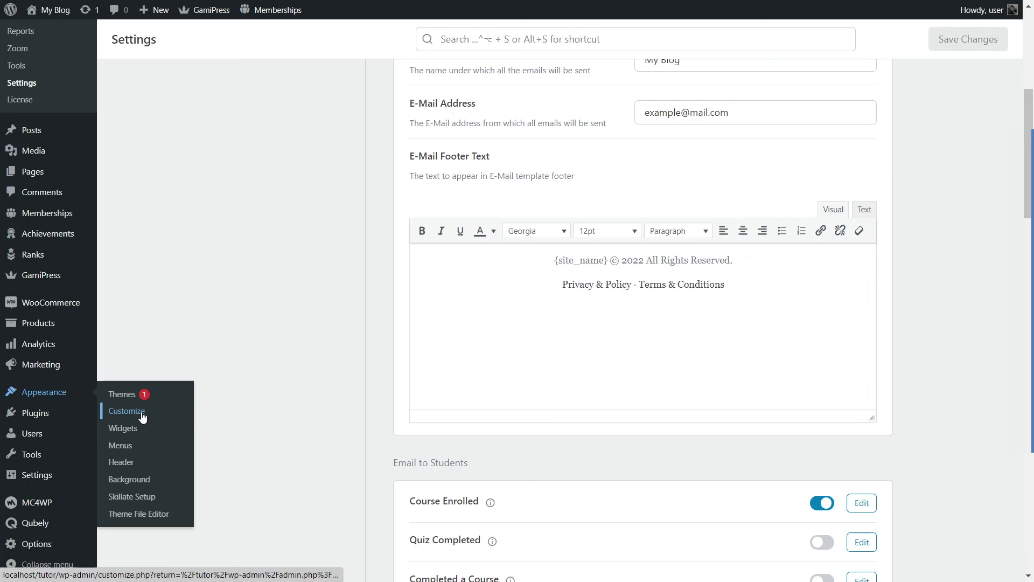
left_click(117, 418)
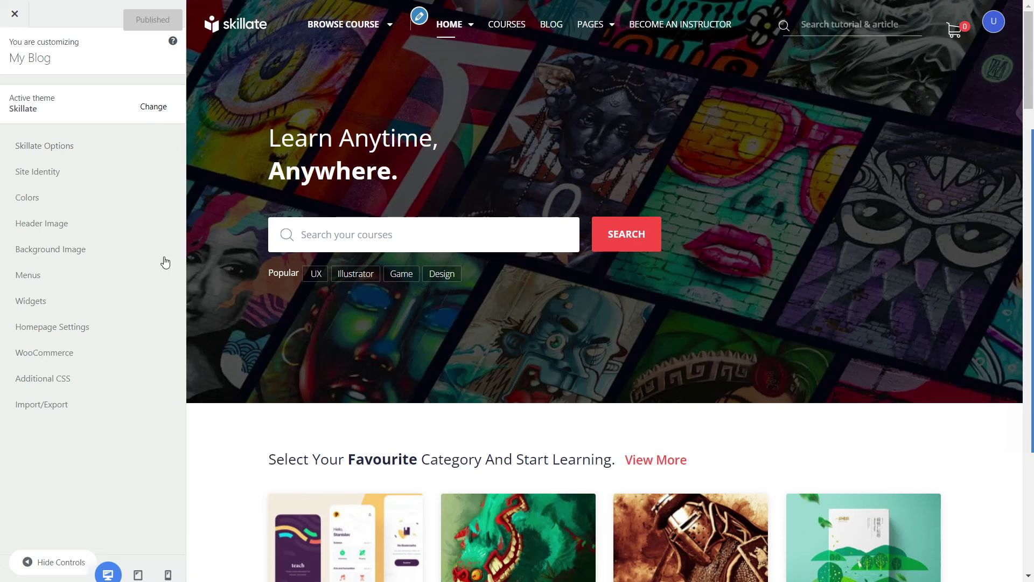
left_click(16, 16)
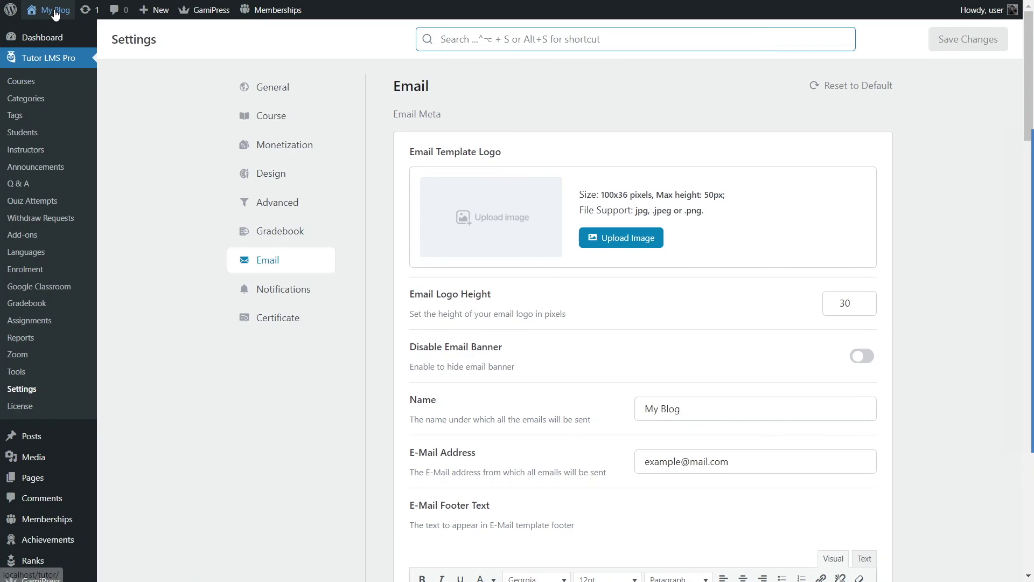
mouse_move(48, 9)
left_click(50, 33)
right_click(49, 34)
left_click(42, 33)
left_click(45, 33)
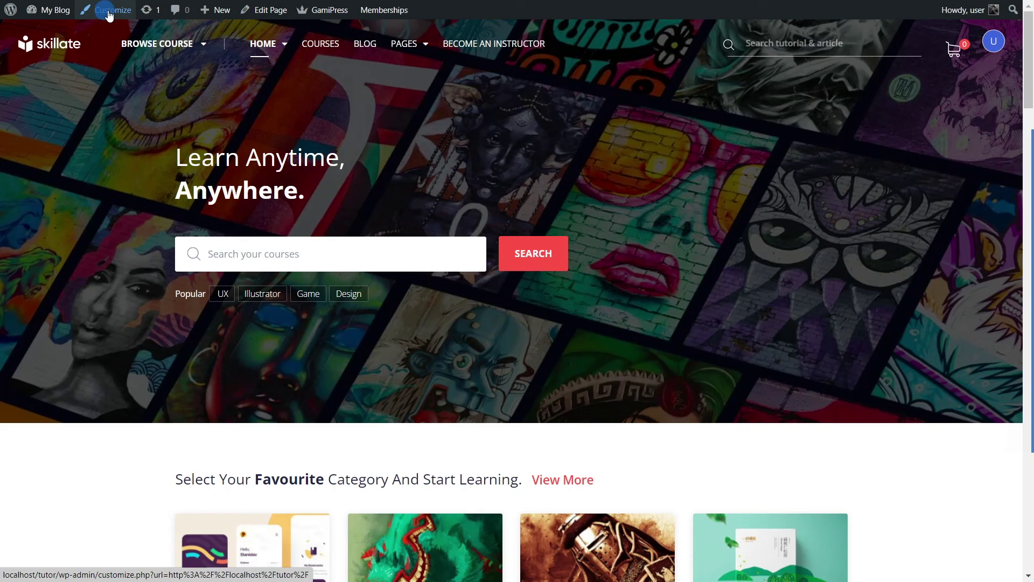
left_click(109, 15)
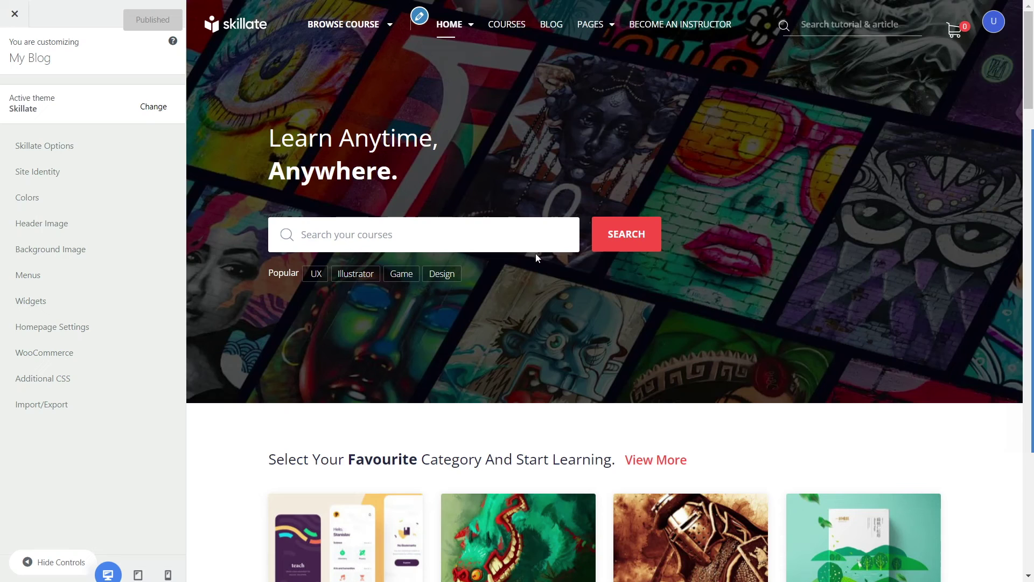
scroll(478, 265, "down", 8)
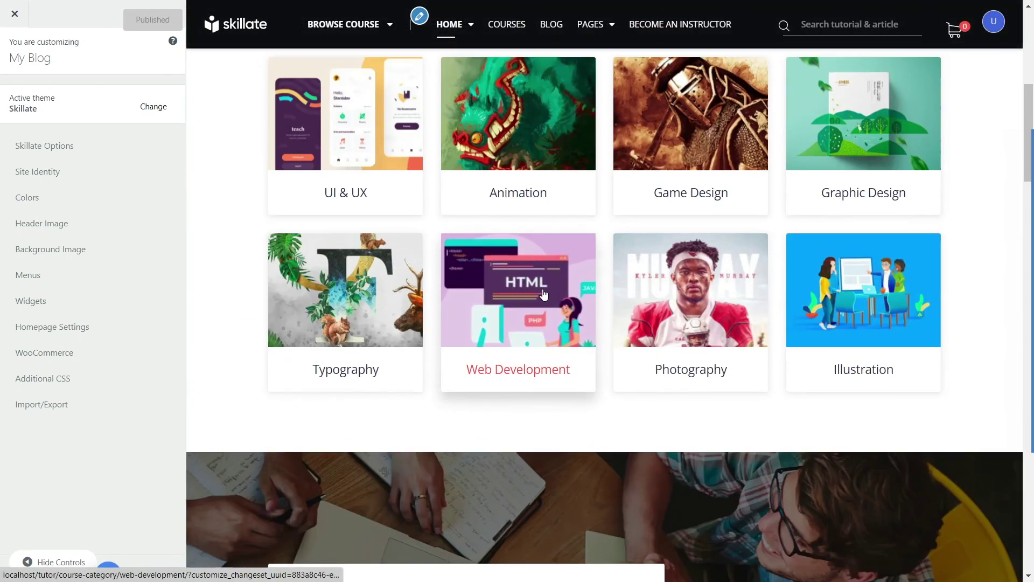
scroll(477, 265, "up", 8)
scroll(653, 168, "down", 8)
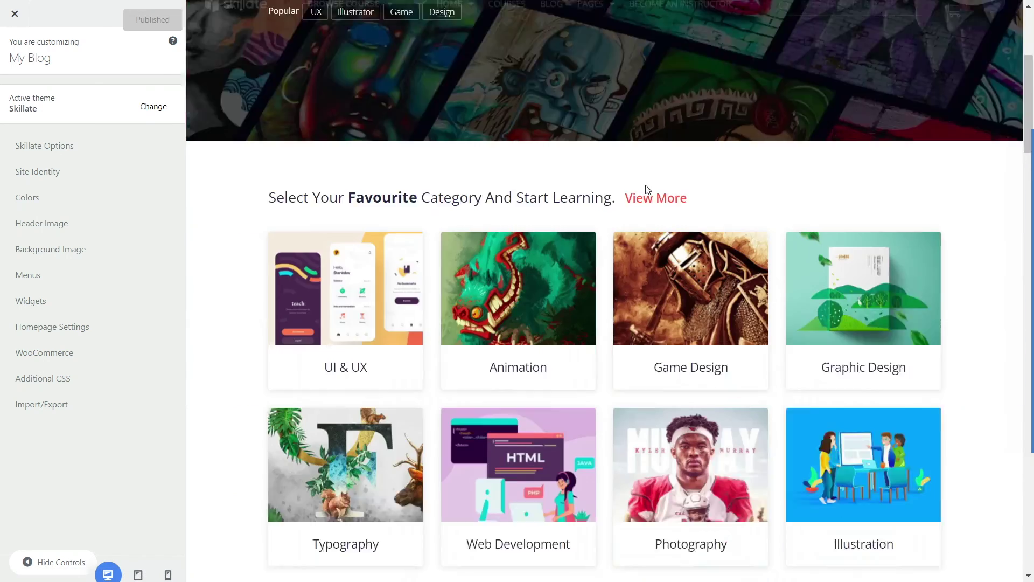
scroll(485, 162, "up", 8)
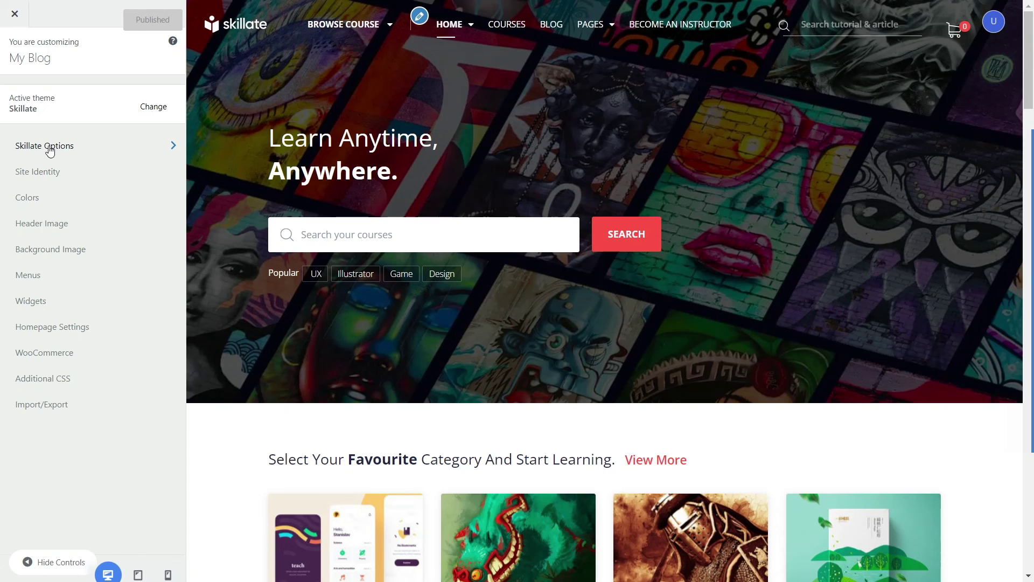
Step: Navigate to Skillate Options > Header Settings in the Customizer sidebar
left_click(50, 150)
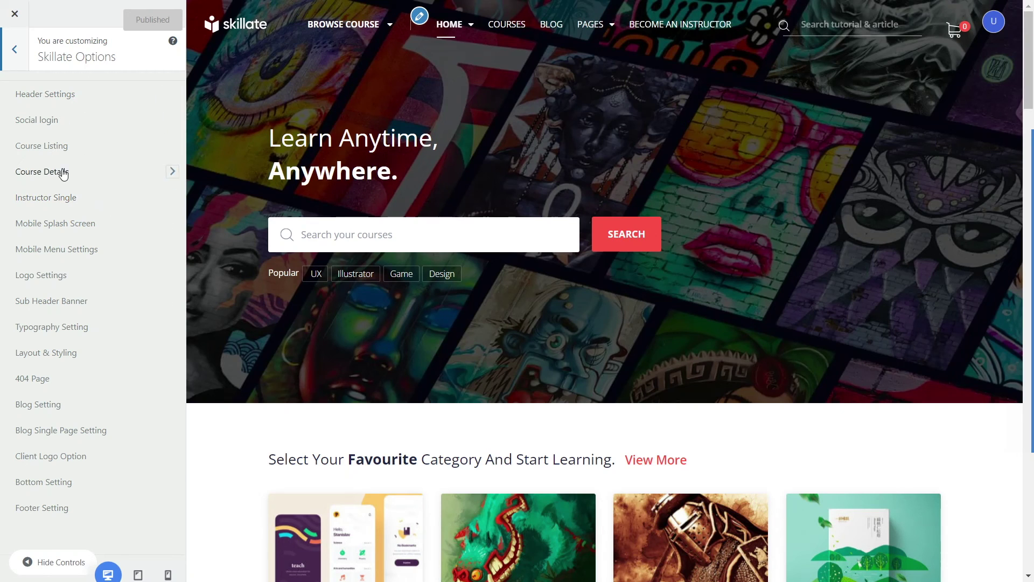
left_click(62, 101)
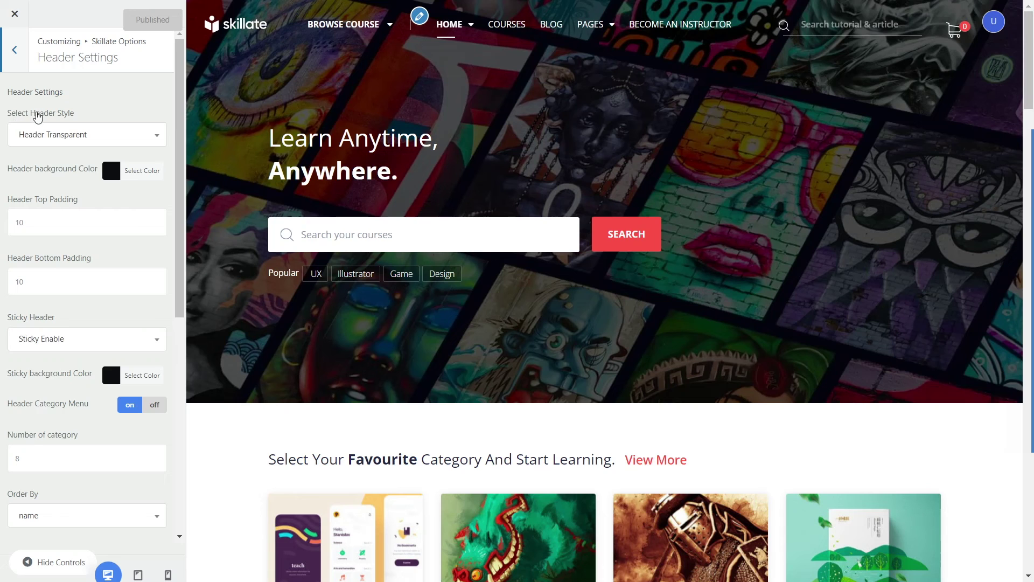
scroll(284, 100, "down", 3)
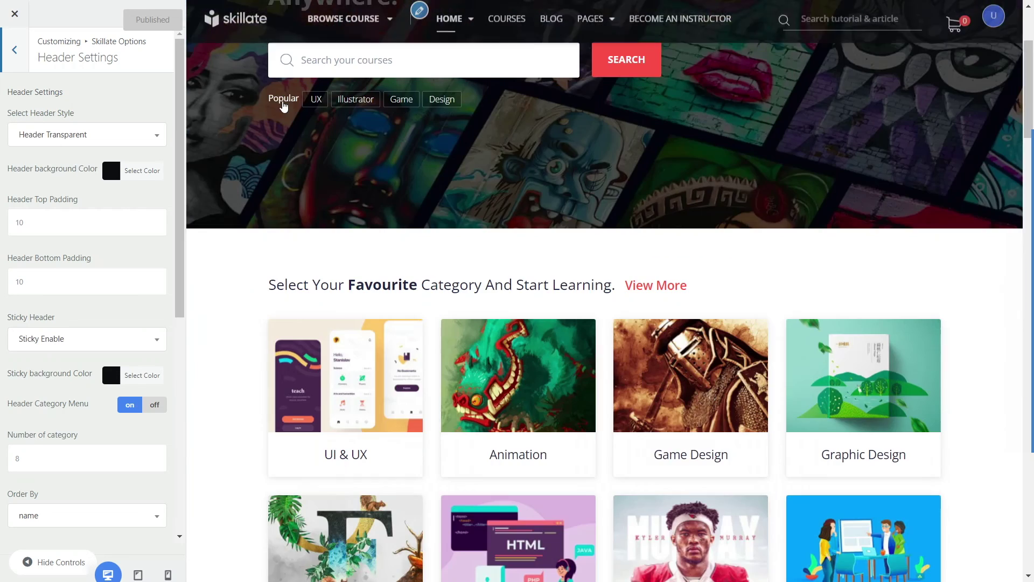
scroll(250, 144, "up", 3)
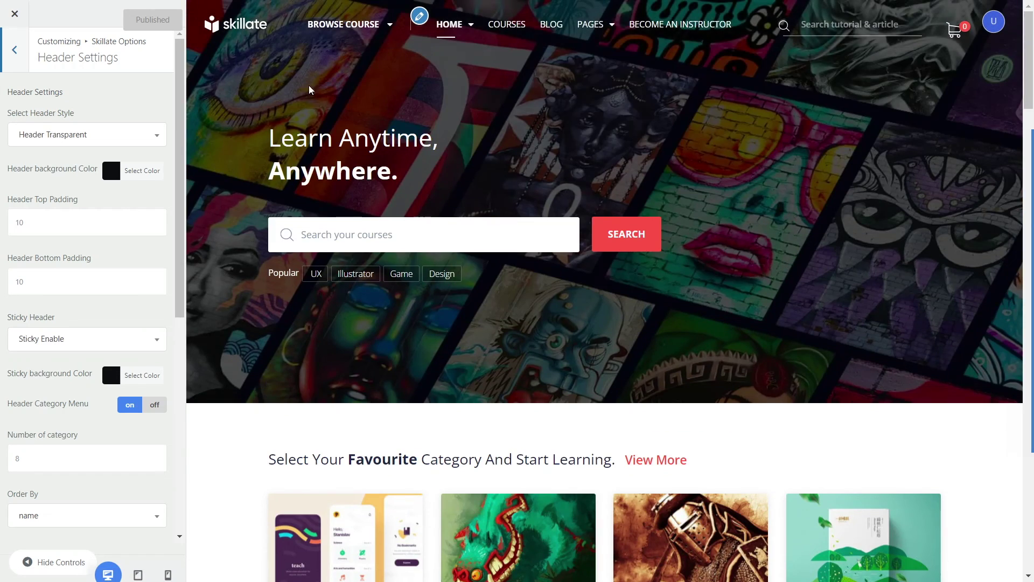
left_click(38, 135)
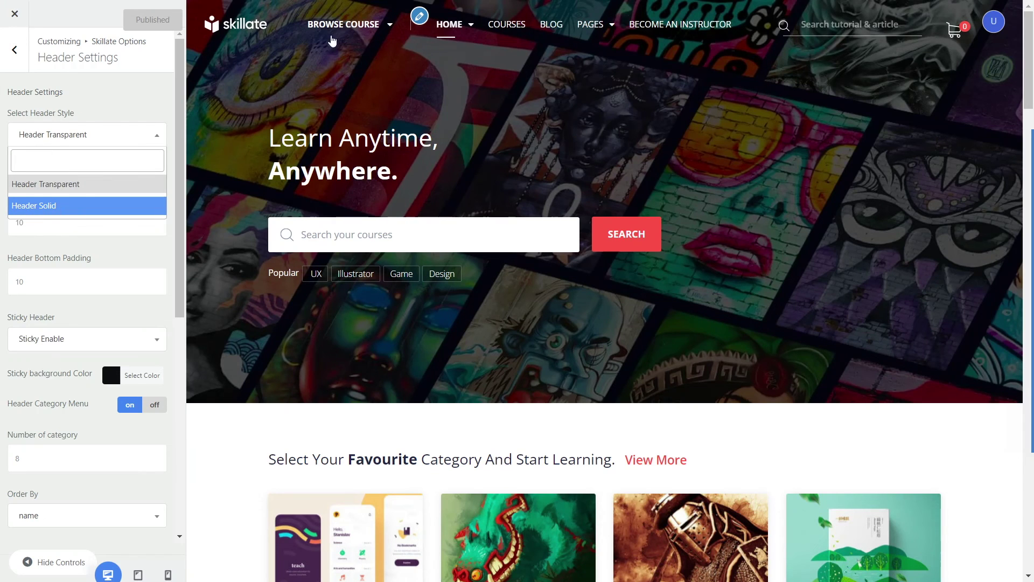
left_click(72, 184)
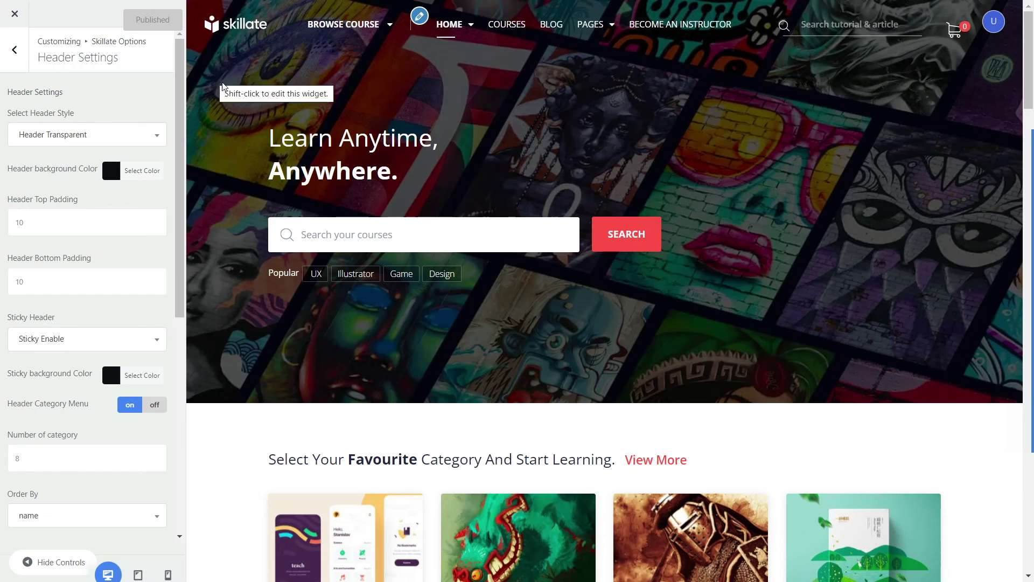
scroll(237, 94, "down", 5)
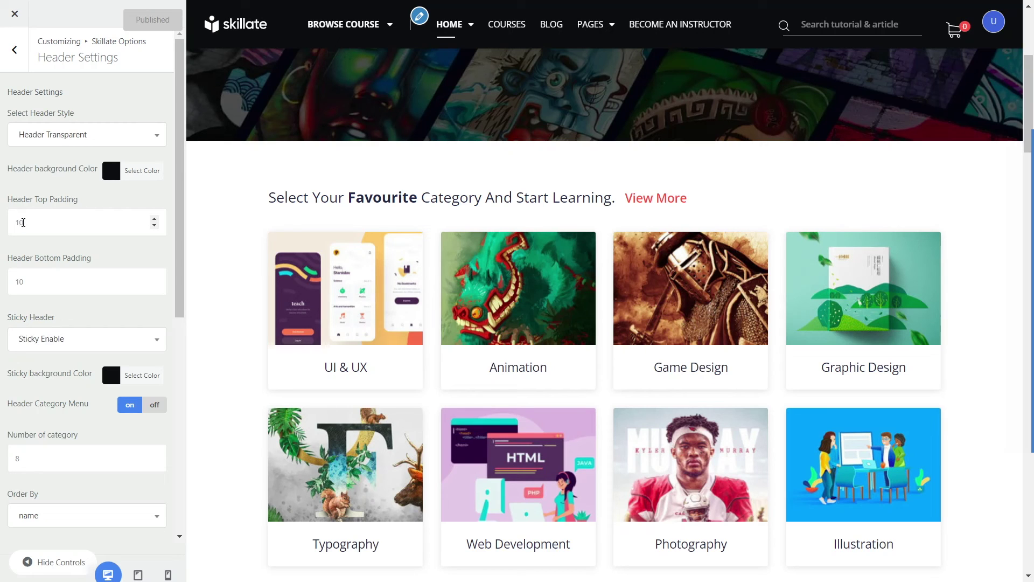
left_click_drag(20, 222, 15, 223)
type("7")
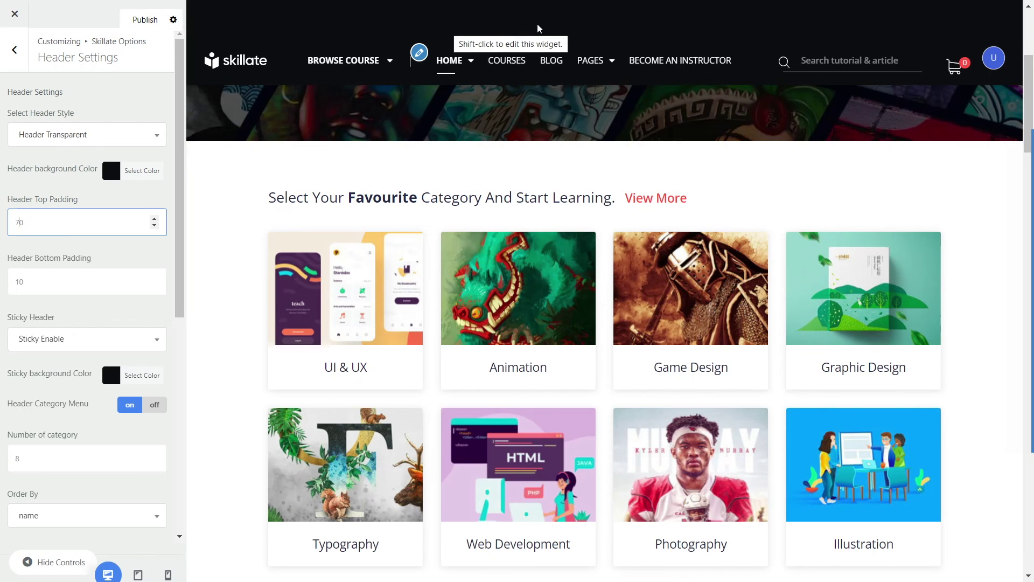
left_click_drag(41, 222, 5, 221)
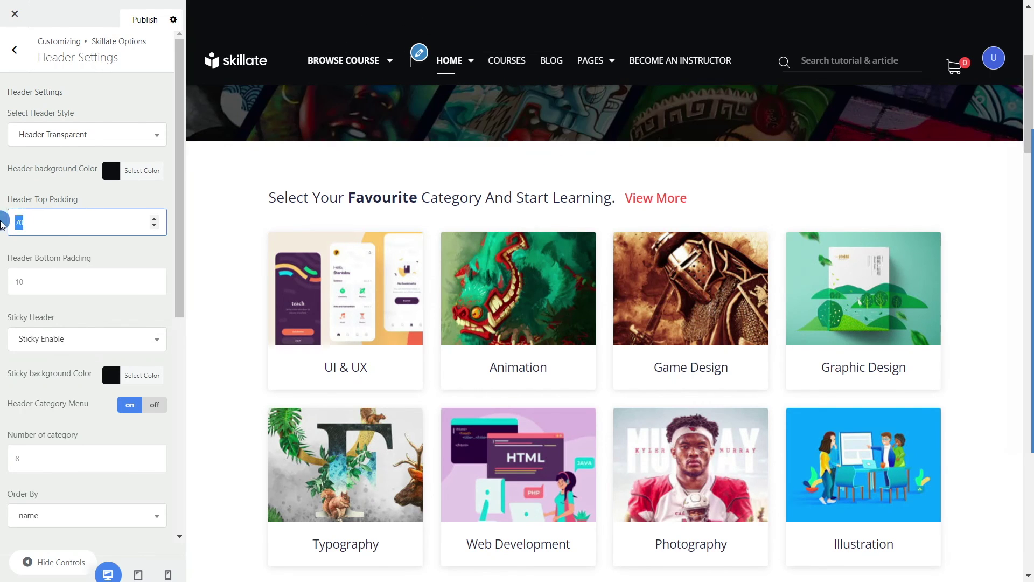
scroll(481, 129, "up", 5)
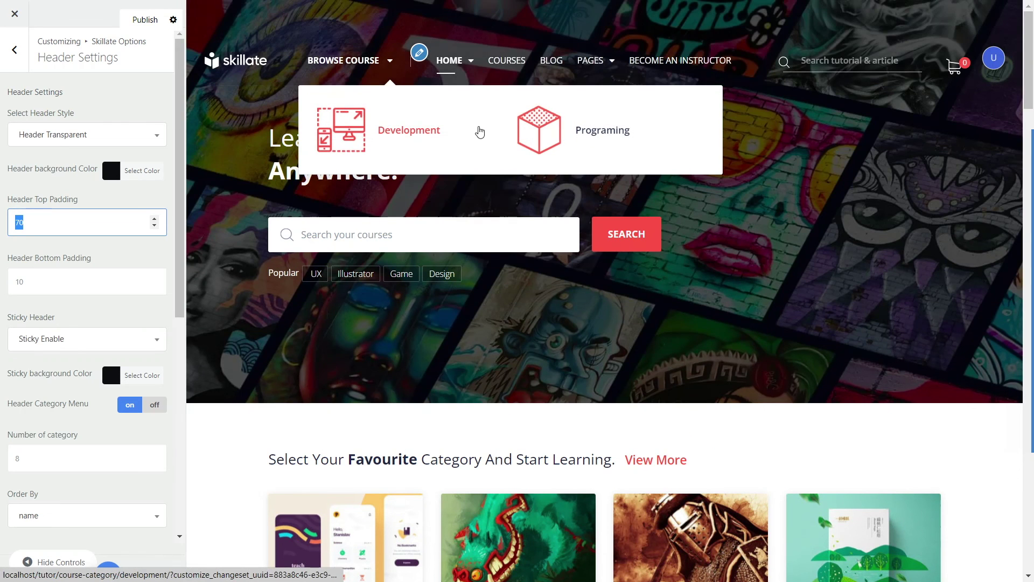
scroll(323, 160, "down", 5)
type("10")
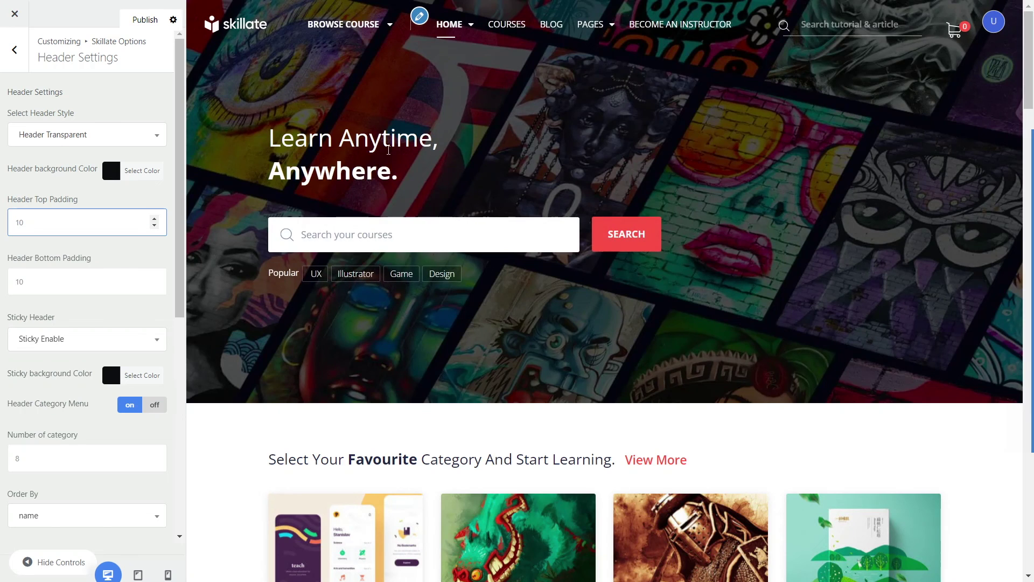
scroll(389, 148, "down", 5)
scroll(332, 197, "up", 5)
left_click_drag(20, 284, 9, 285)
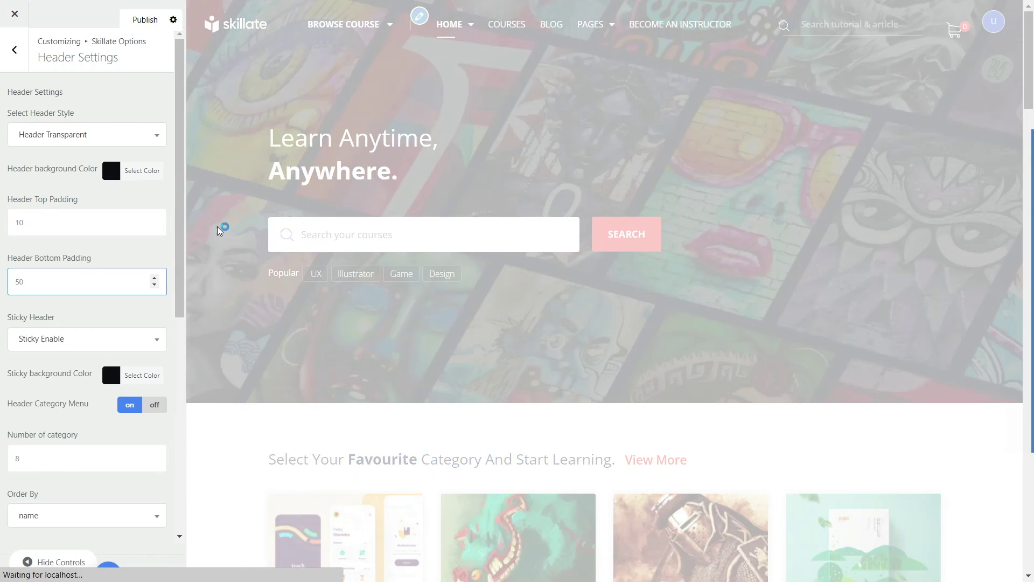
scroll(472, 237, "down", 6)
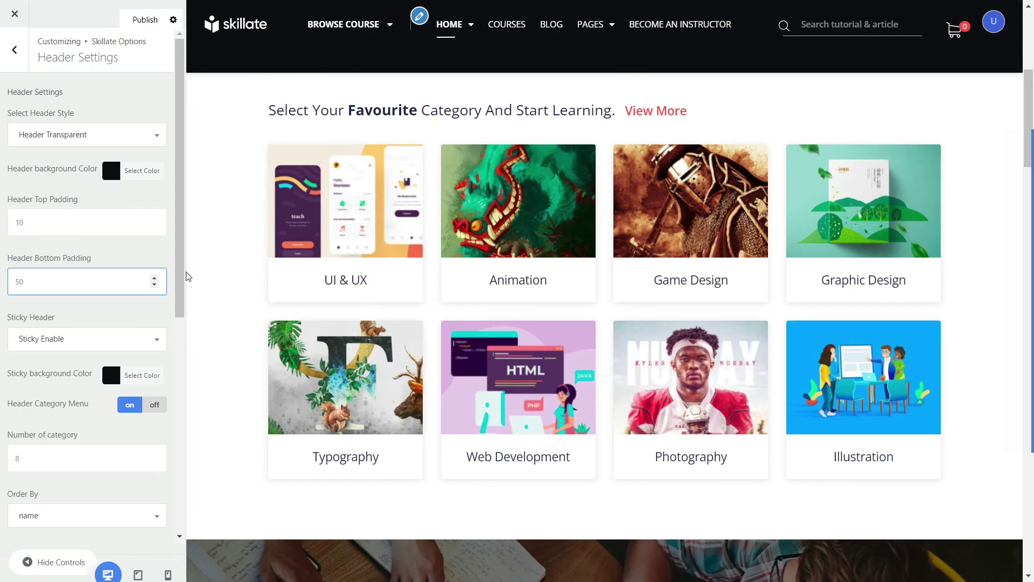
type("1")
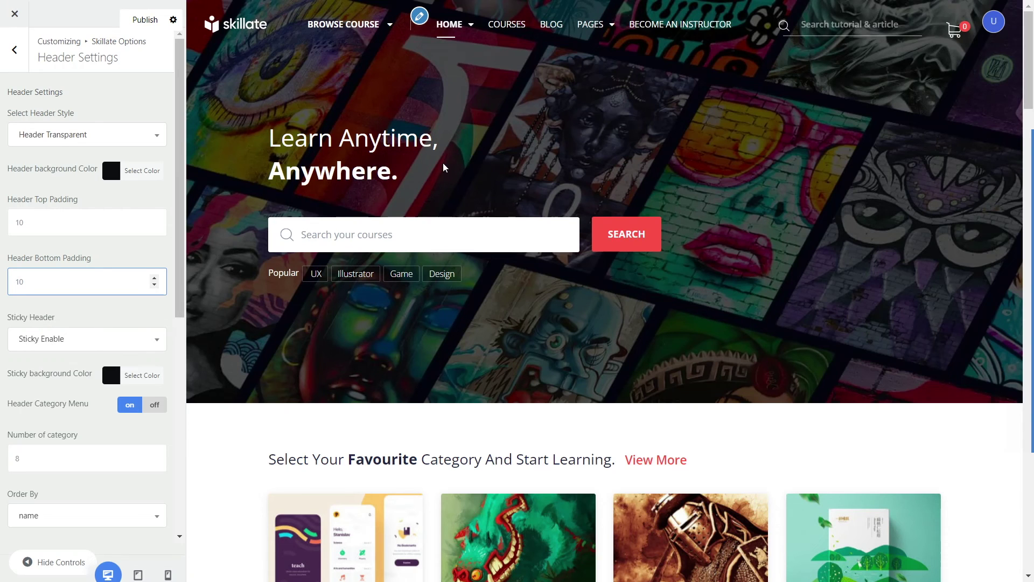
scroll(443, 163, "down", 6)
mouse_move(381, 70)
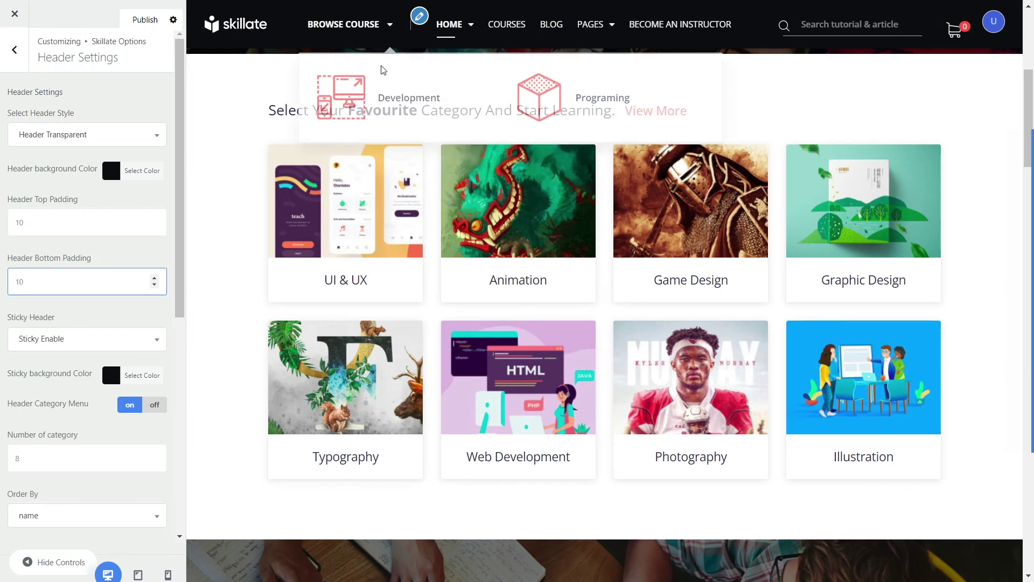
scroll(432, 219, "down", 15)
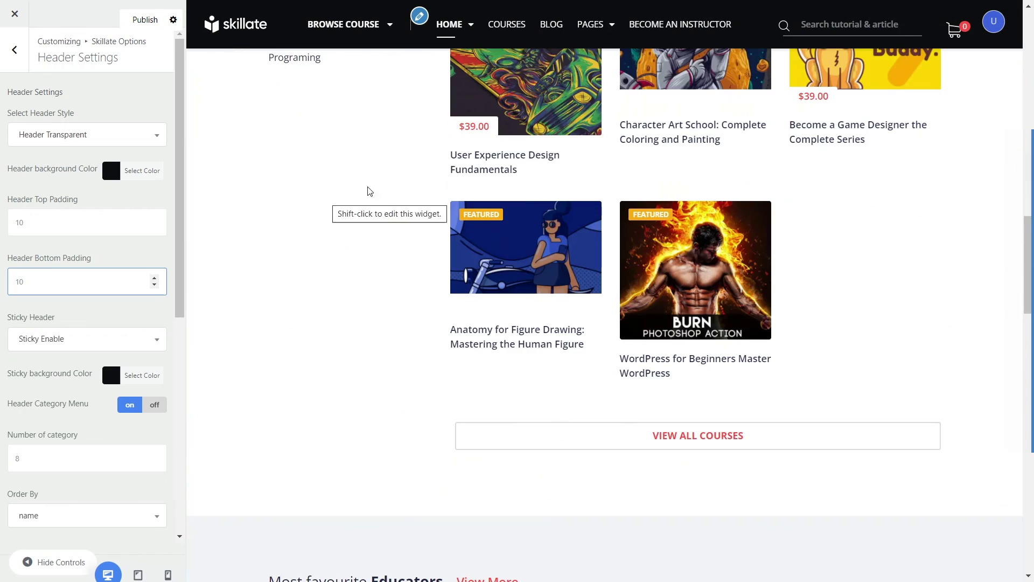
Step: Set Sticky Header to Disable, then back to Sticky Enable
scroll(423, 201, "up", 20)
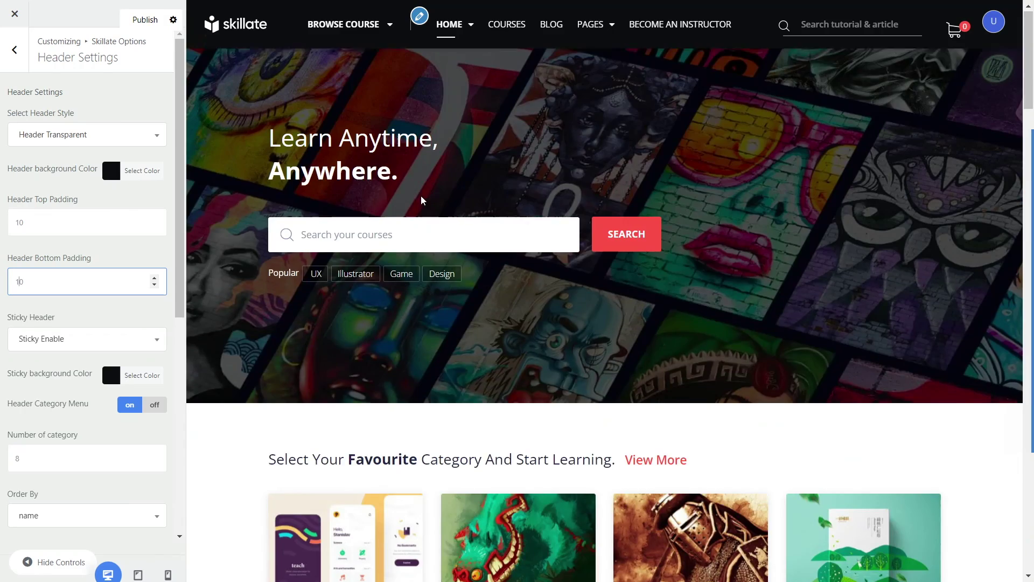
mouse_move(320, 141)
left_click(121, 345)
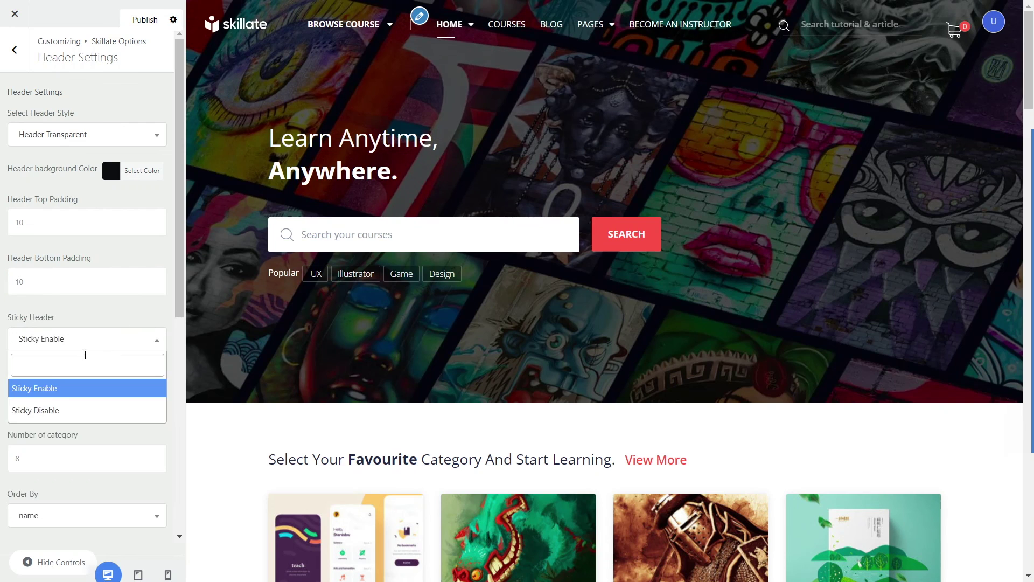
left_click(40, 409)
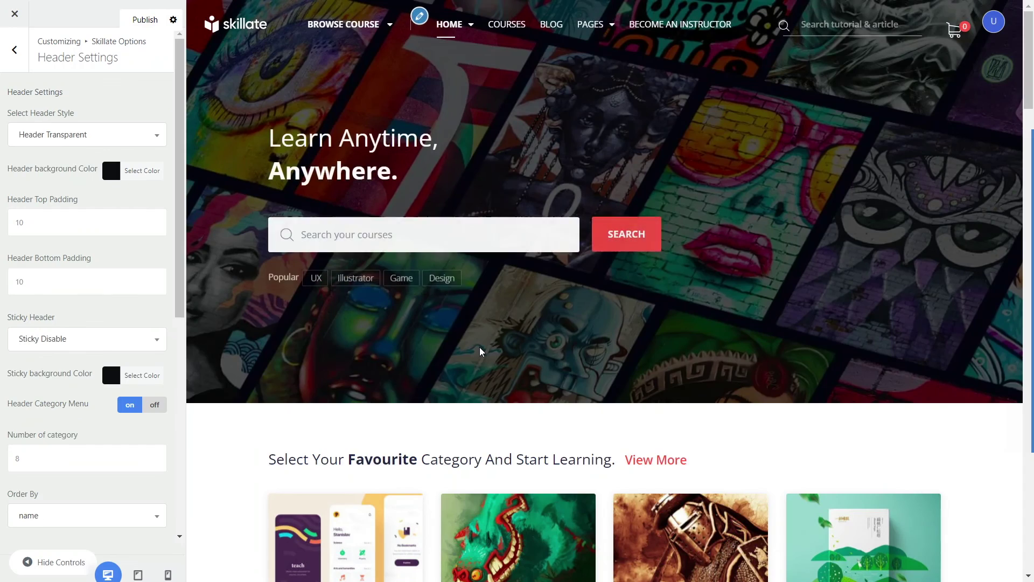
scroll(480, 347, "down", 10)
scroll(456, 290, "down", 10)
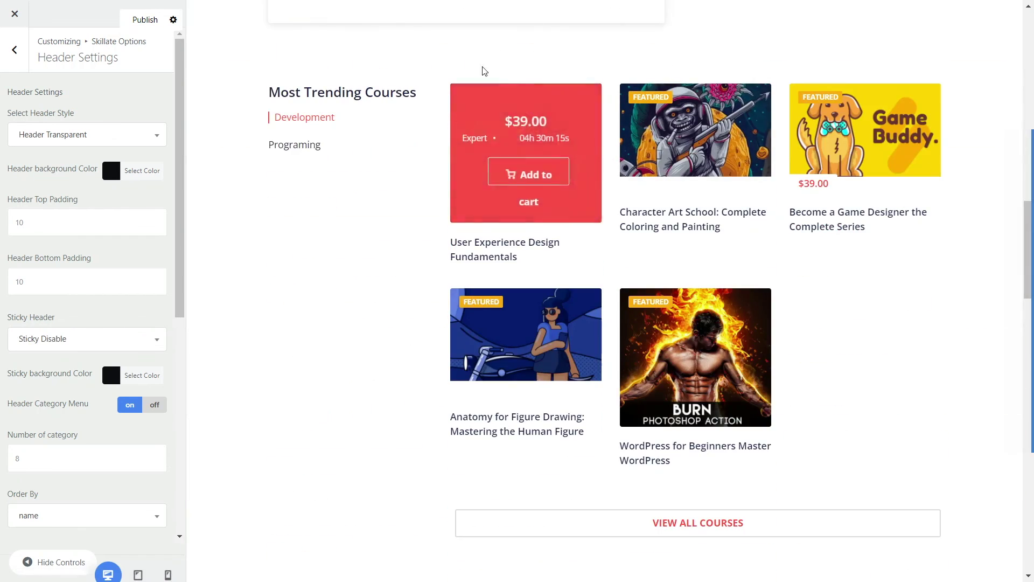
scroll(363, 217, "down", 10)
scroll(365, 217, "up", 18)
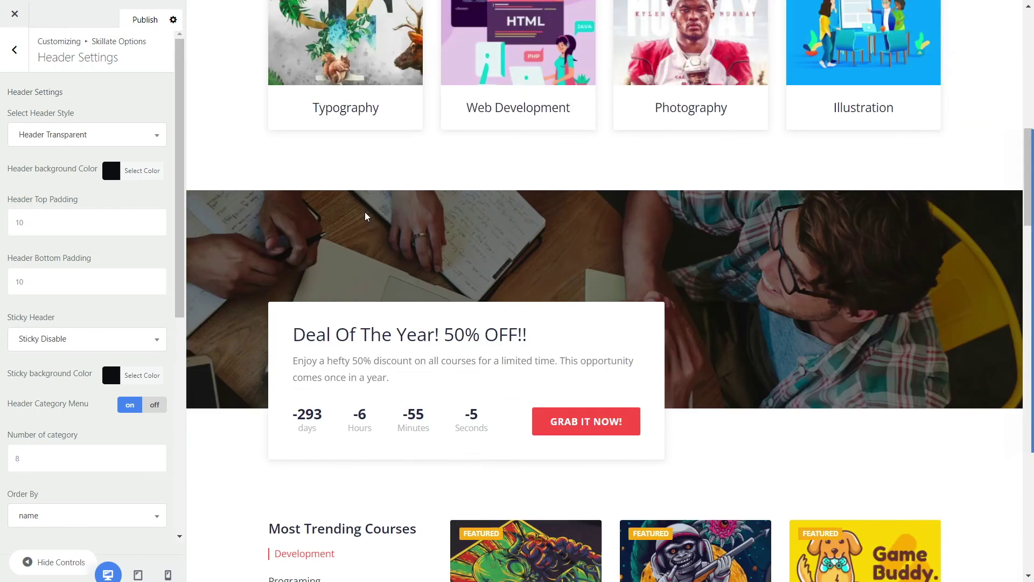
scroll(365, 216, "up", 10)
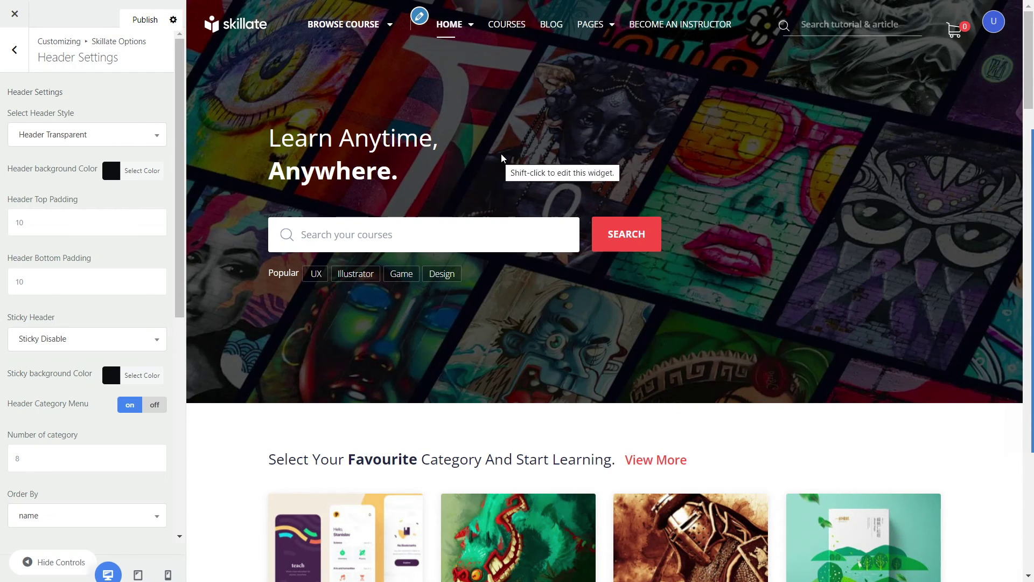
left_click(93, 337)
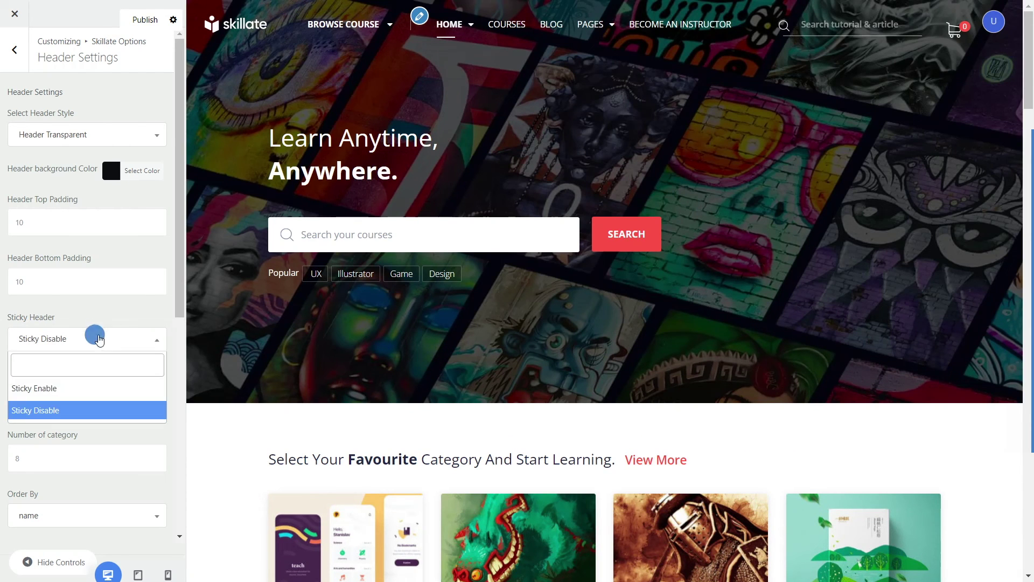
left_click(42, 390)
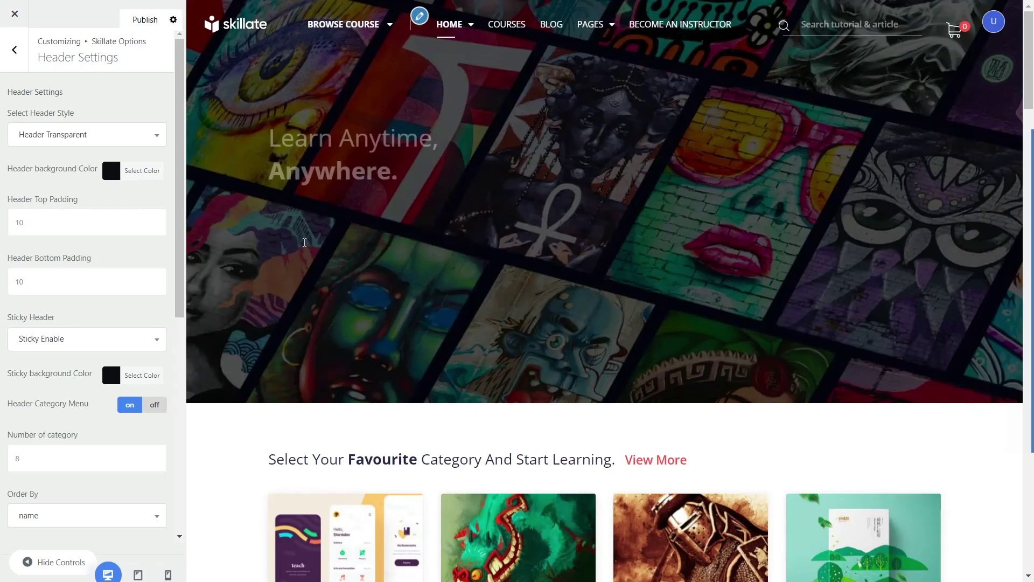
Step: Give the sticky header a blue #1e73be background color
scroll(329, 193, "down", 3)
scroll(330, 190, "down", 3)
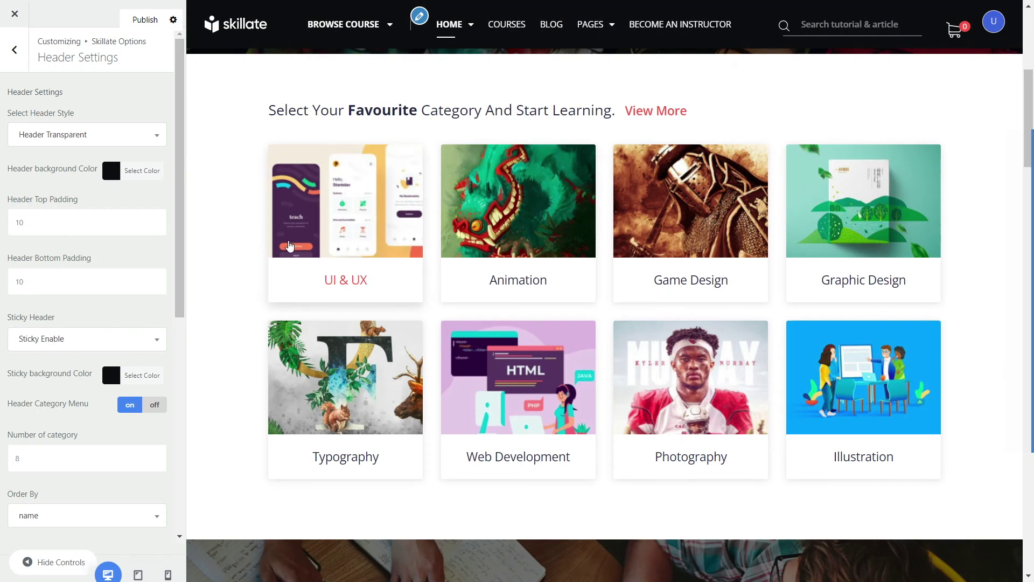
left_click(108, 376)
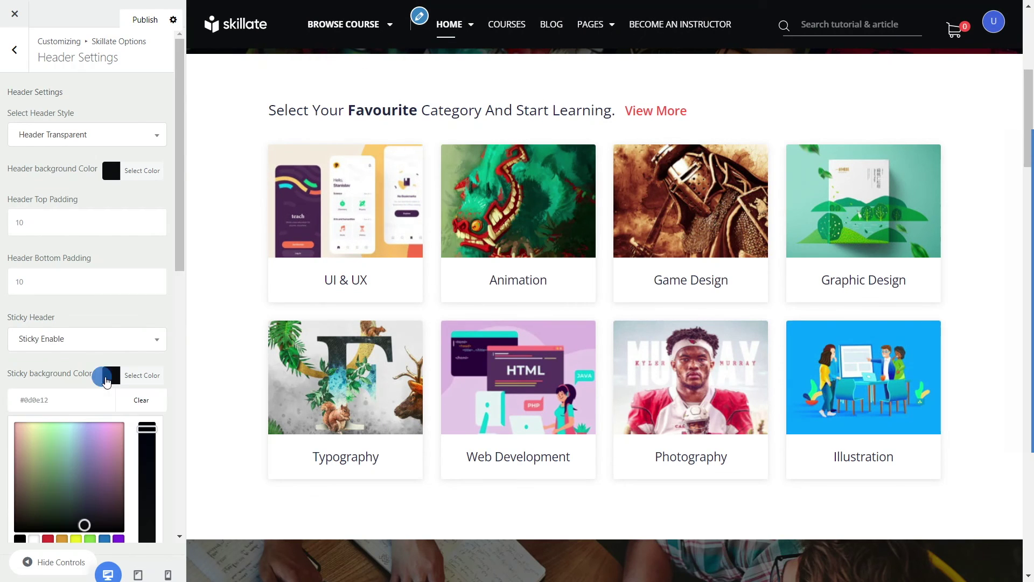
left_click(105, 539)
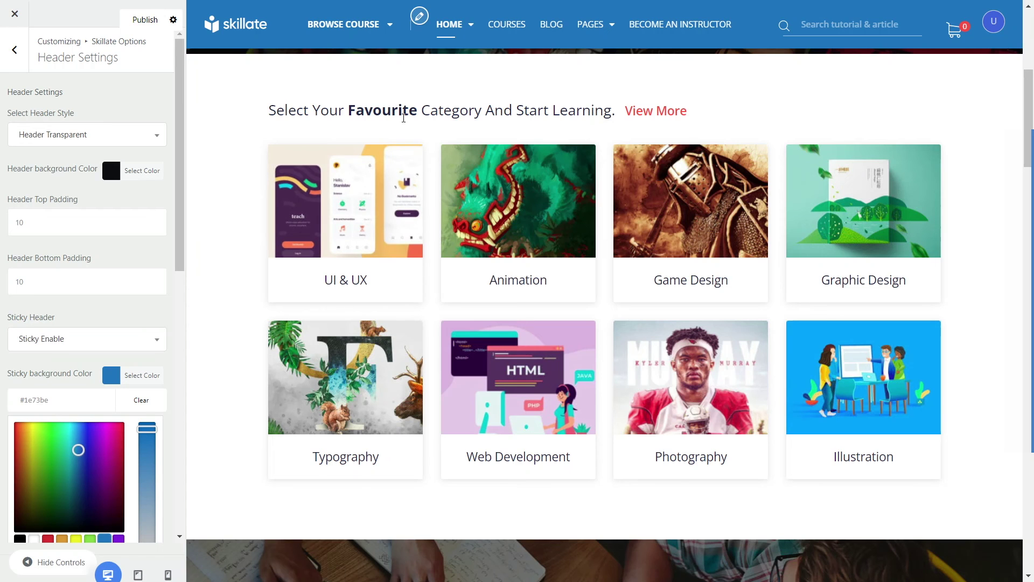
scroll(402, 117, "down", 10)
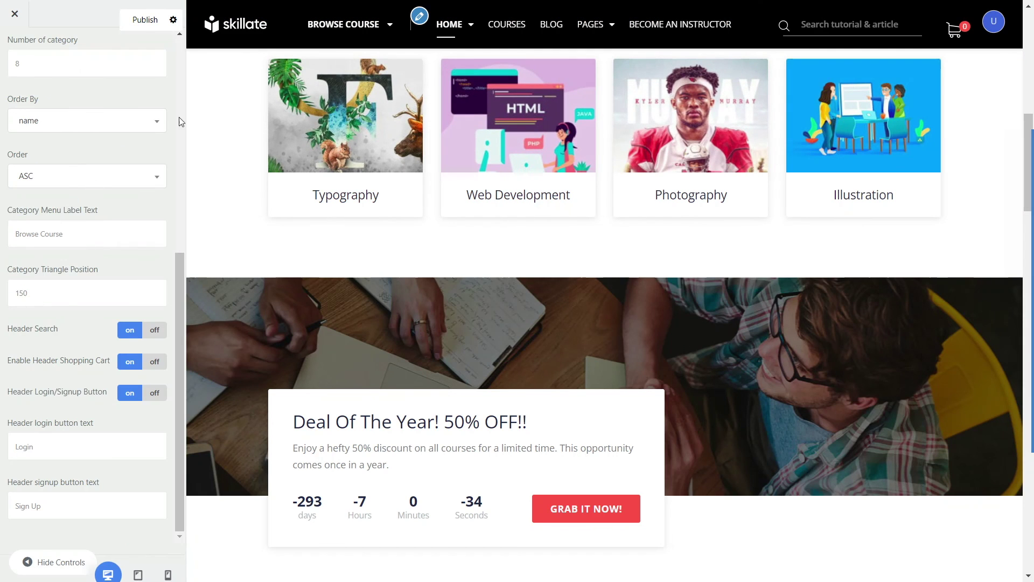
Step: Turn Header Search and Shopping Cart off, then re-enable the cart and Login/Signup buttons
left_click(815, 24)
left_click(735, 50)
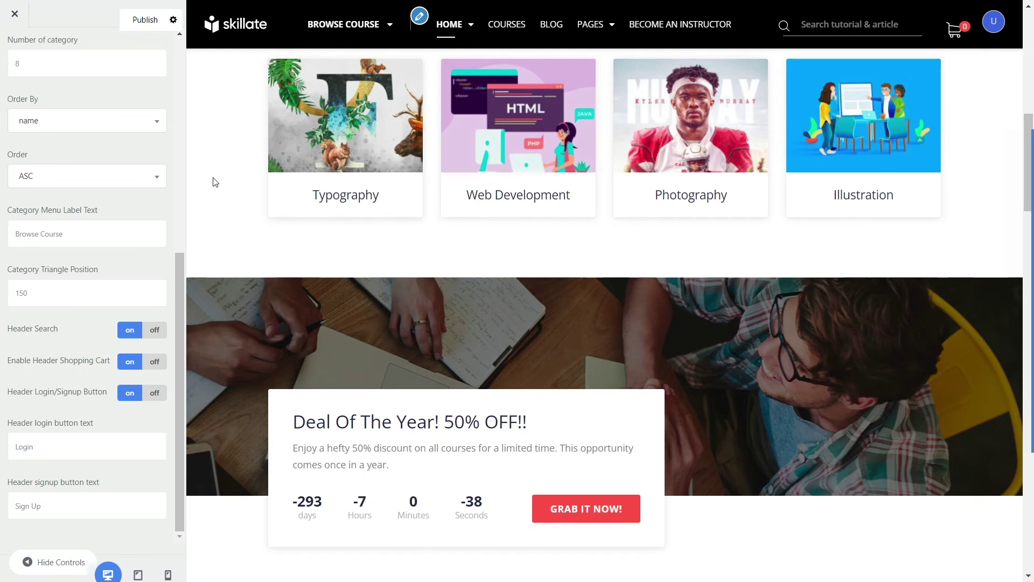
left_click(154, 334)
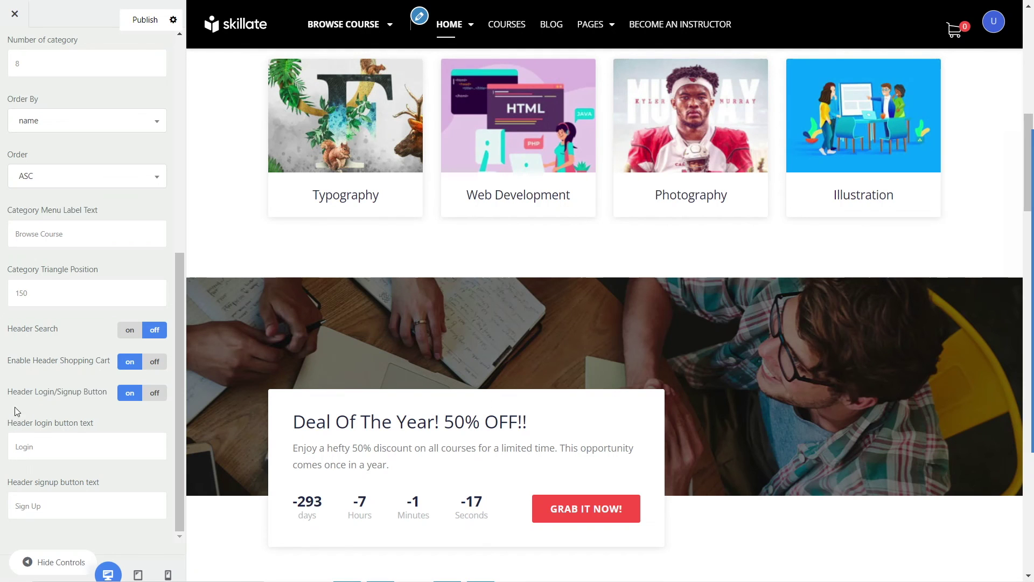
left_click(152, 362)
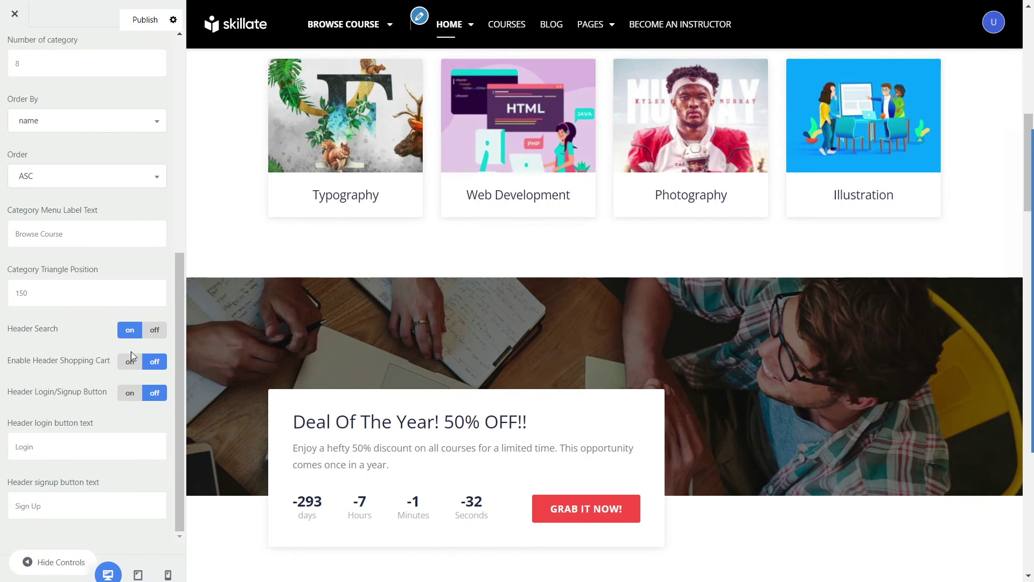
left_click(130, 361)
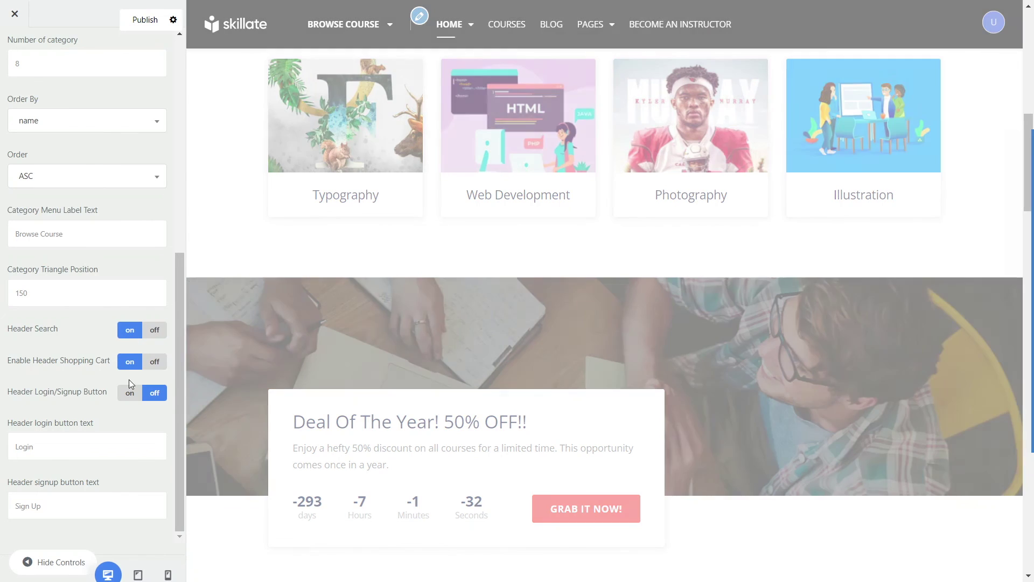
left_click(130, 393)
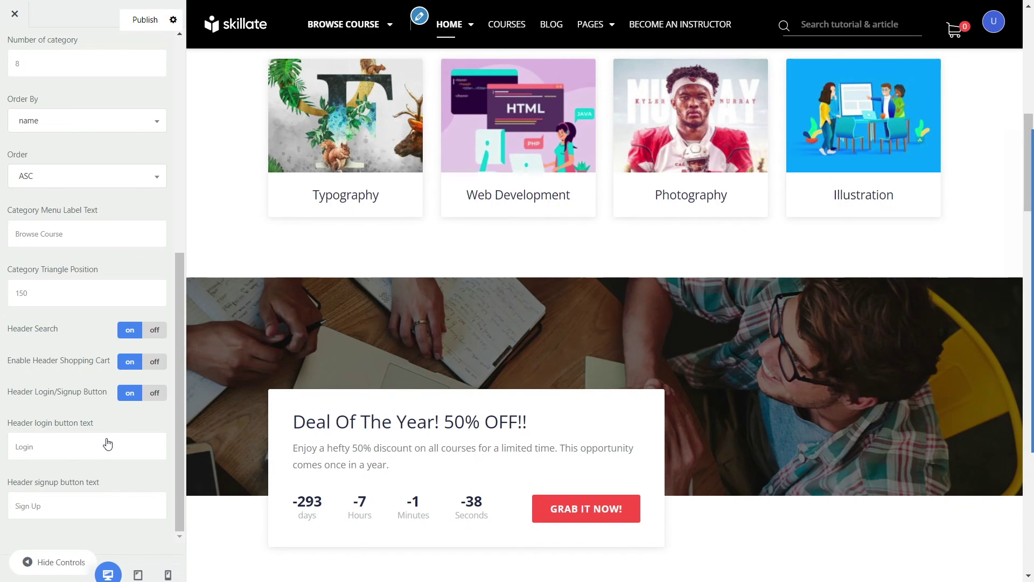
scroll(113, 327, "up", 7)
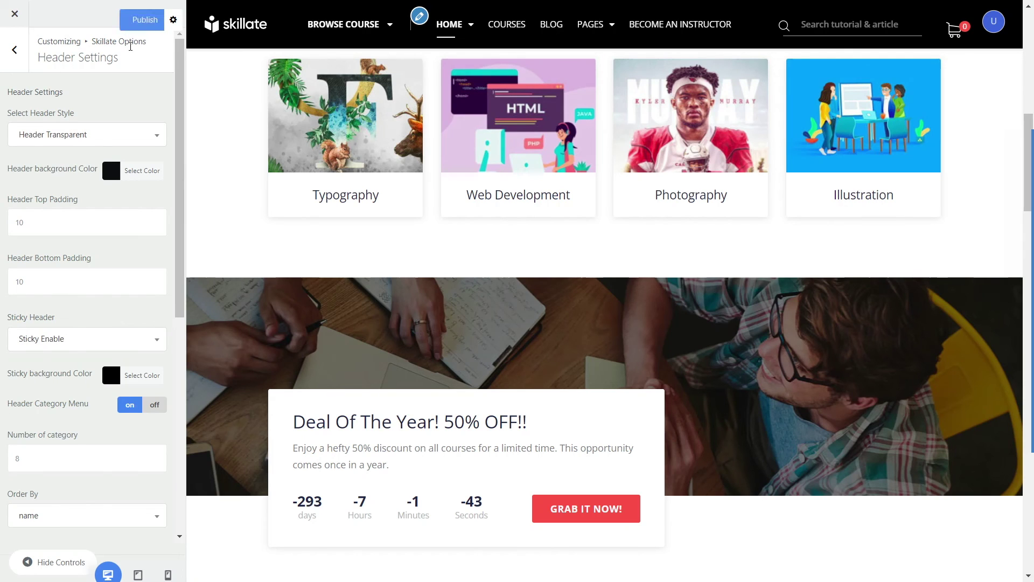
Step: Go to Skillate Logo Settings and start replacing the uploaded logo.svg
left_click(15, 50)
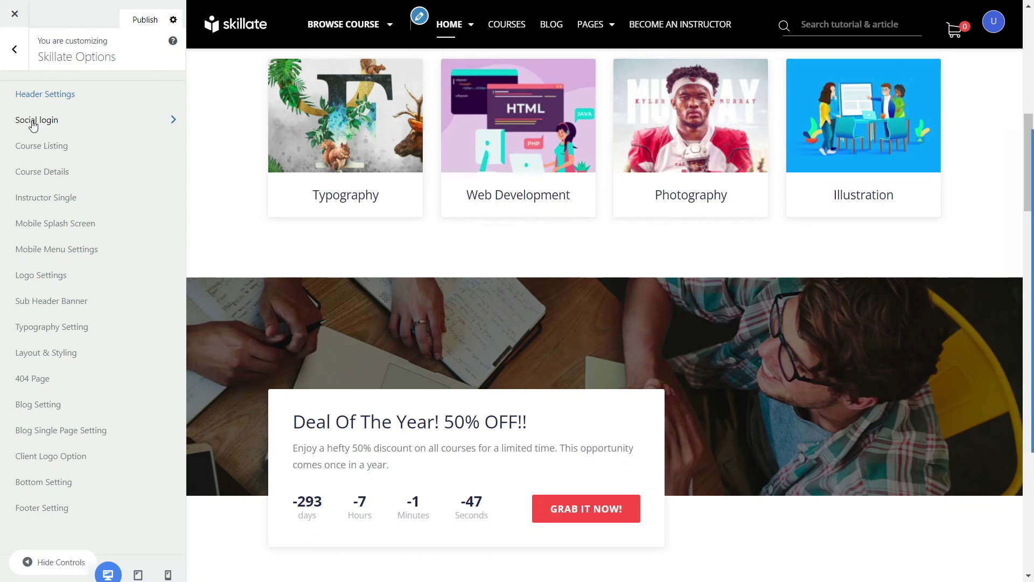
left_click(32, 123)
left_click(19, 57)
left_click(39, 281)
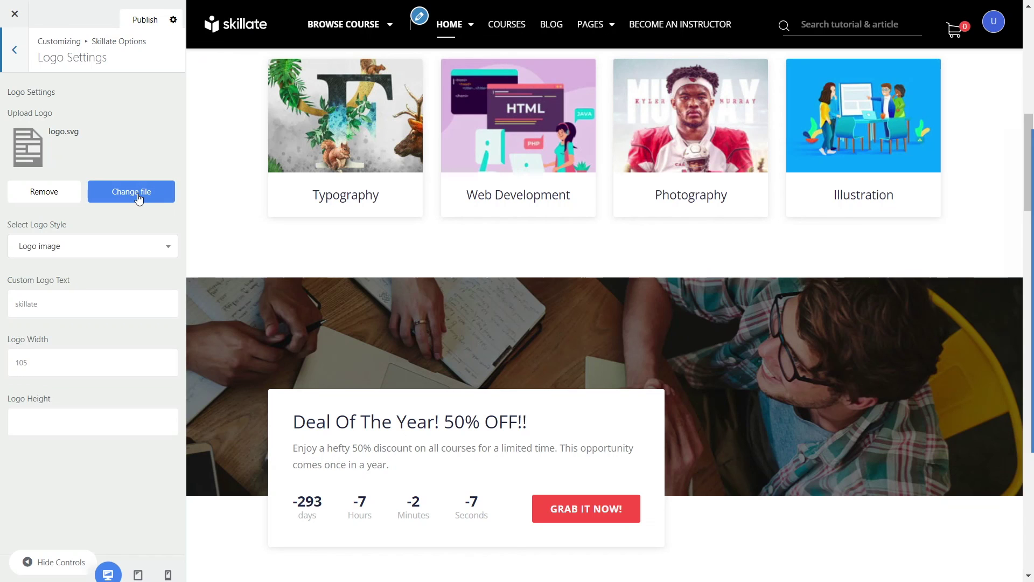
left_click(110, 195)
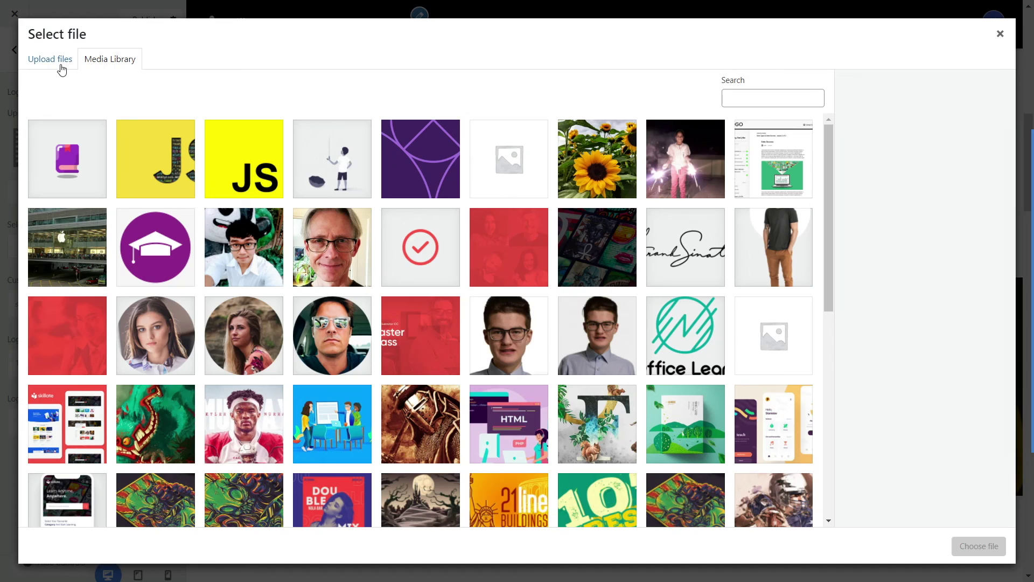
Step: Choose the icons8-book-64 purple book image from the Media Library as the logo
left_click(61, 61)
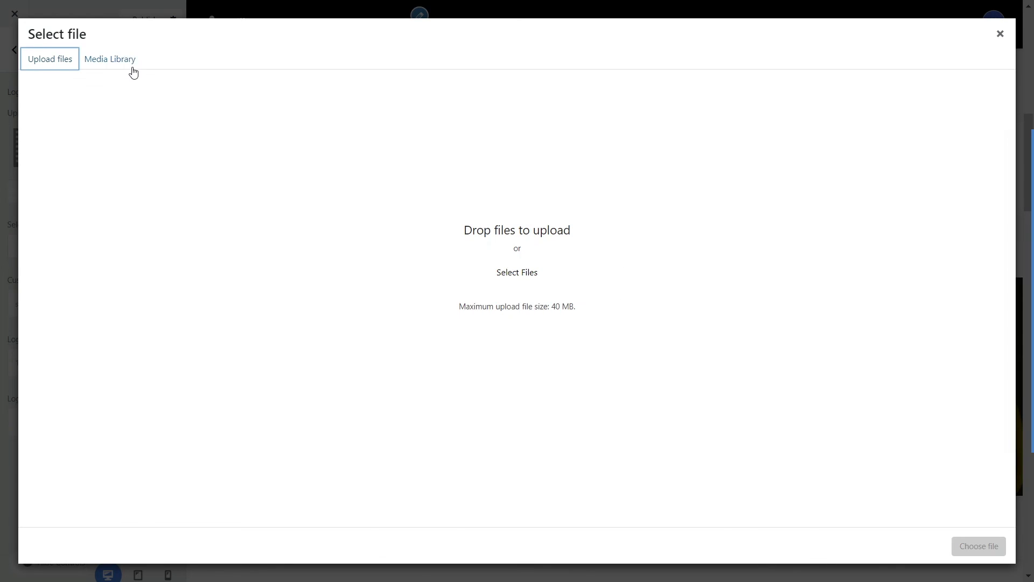
left_click(111, 60)
left_click(80, 146)
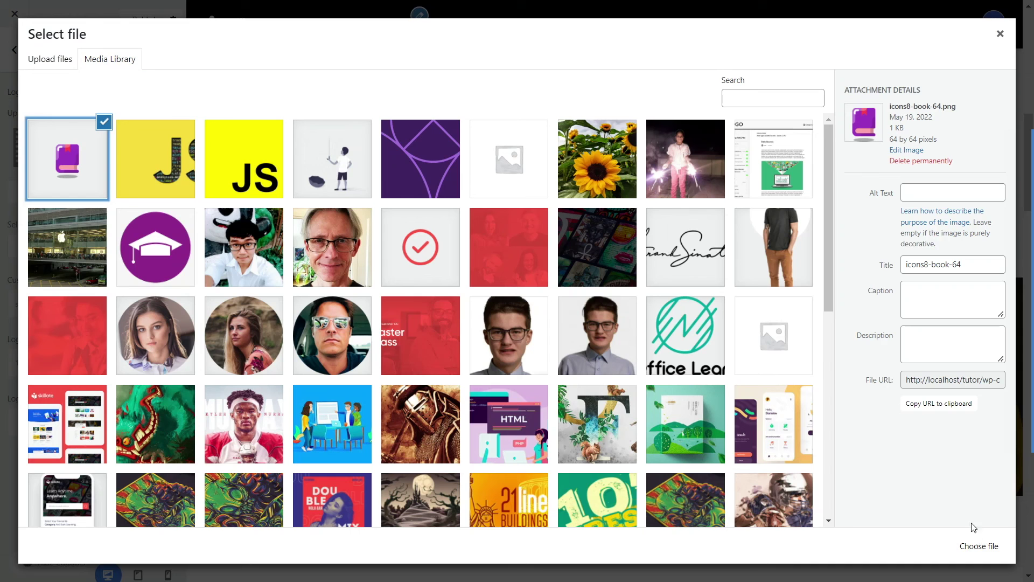
left_click(978, 543)
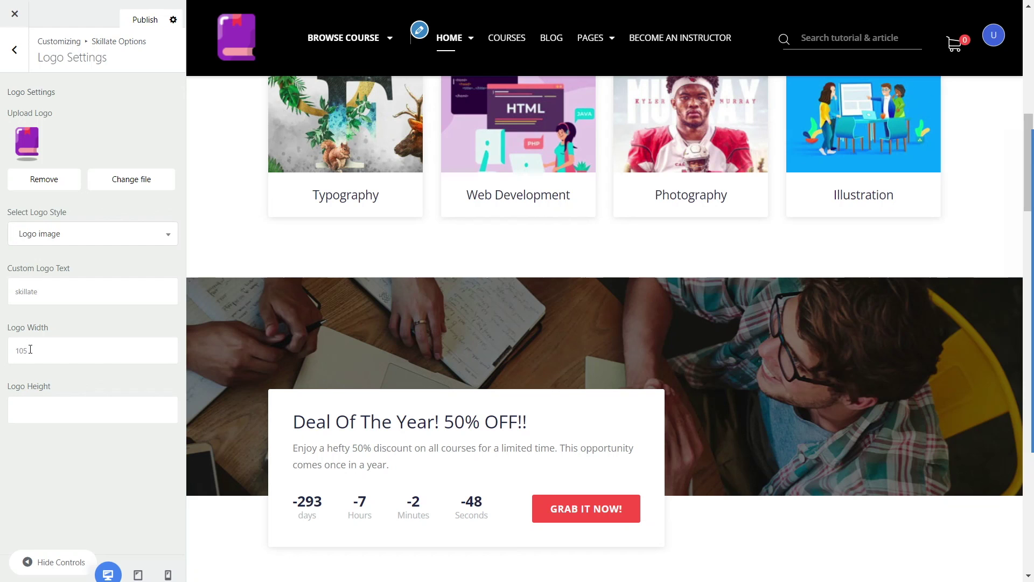
Step: Change the logo width from 105 to 80
left_click_drag(26, 352, 9, 350)
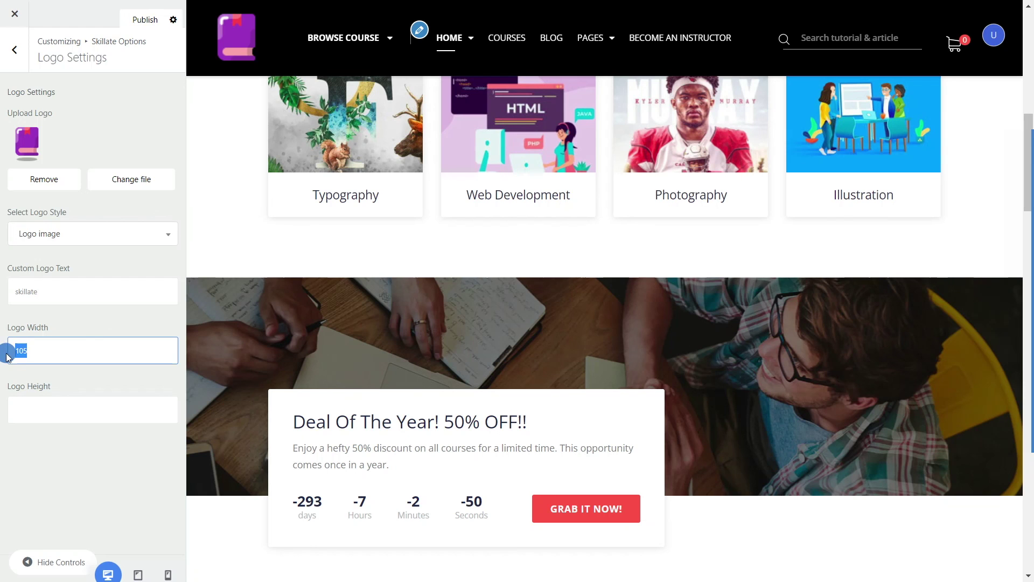
type("80")
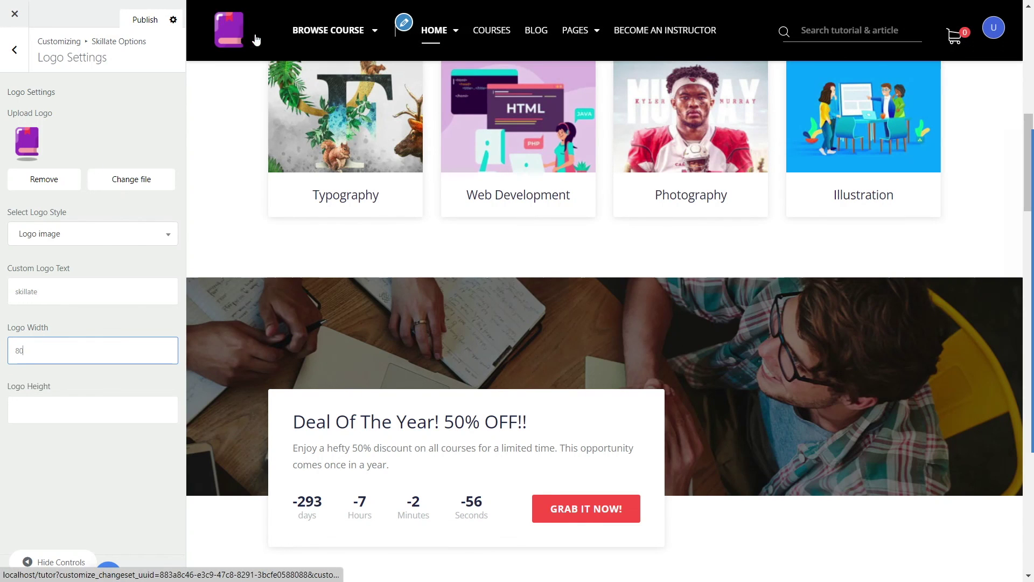
left_click(1, 248)
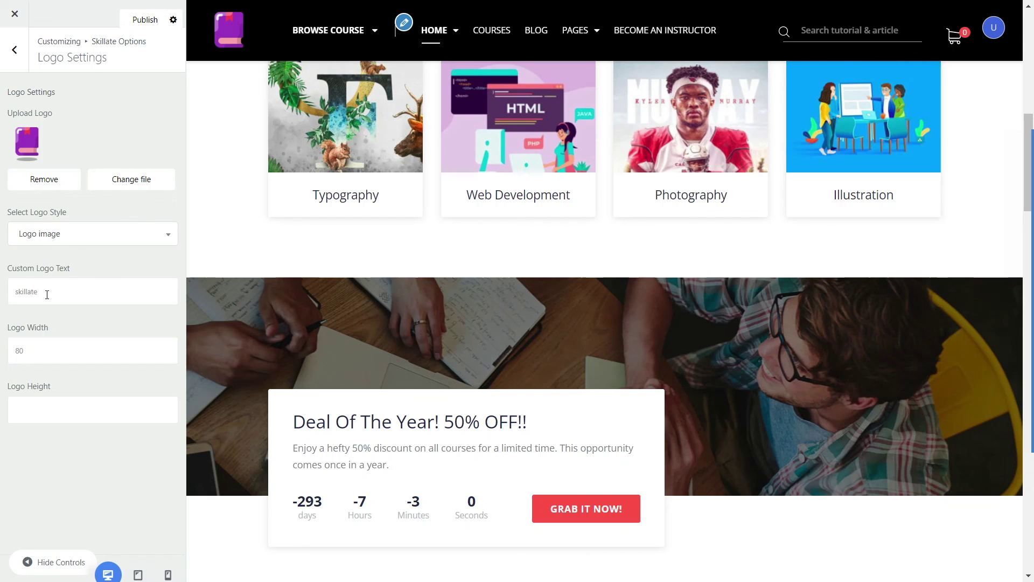
Step: Set the custom logo text to 'Edumax' and keep the Logo image style
left_click(17, 233)
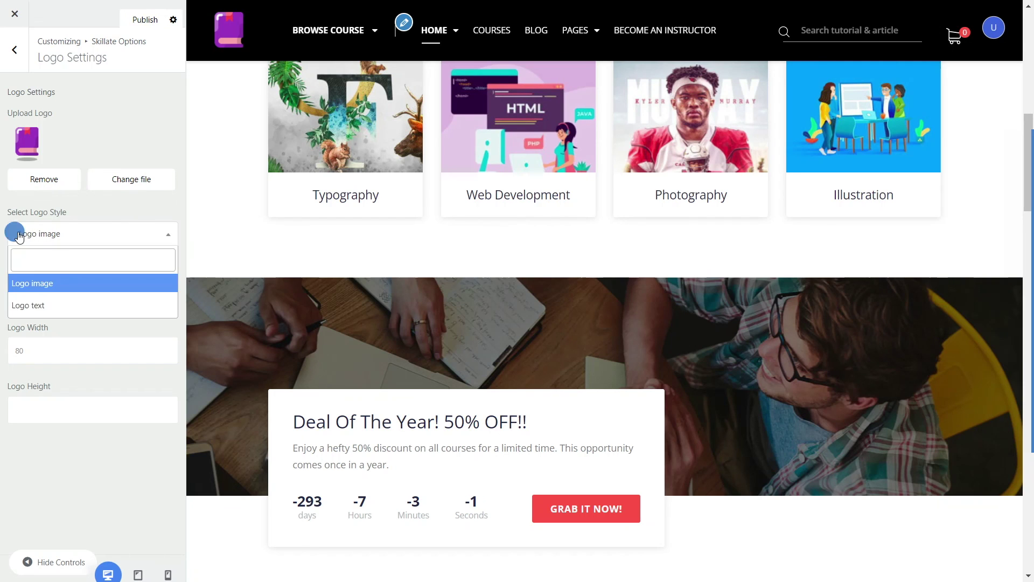
left_click(18, 306)
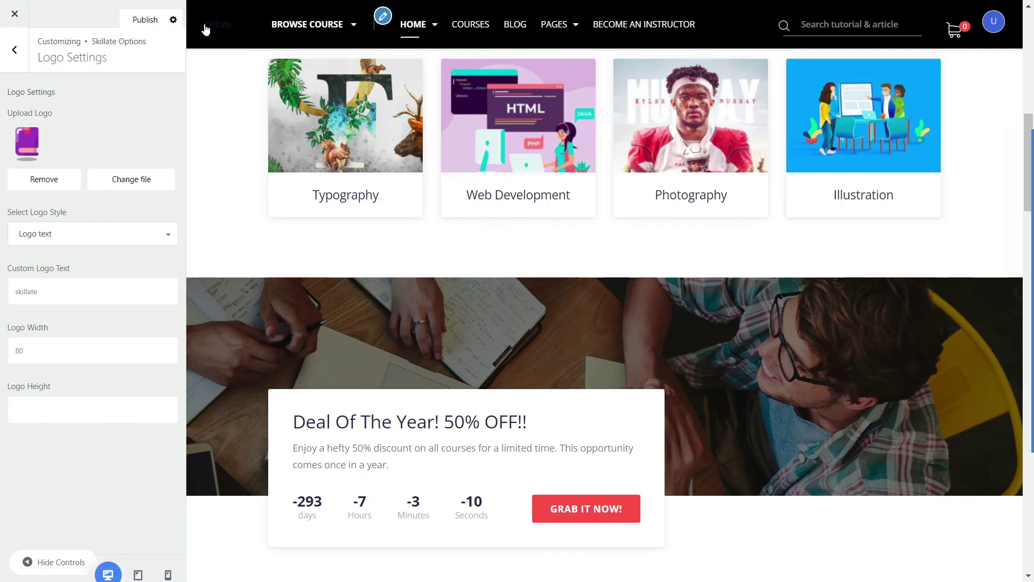
left_click_drag(64, 291, 1, 291)
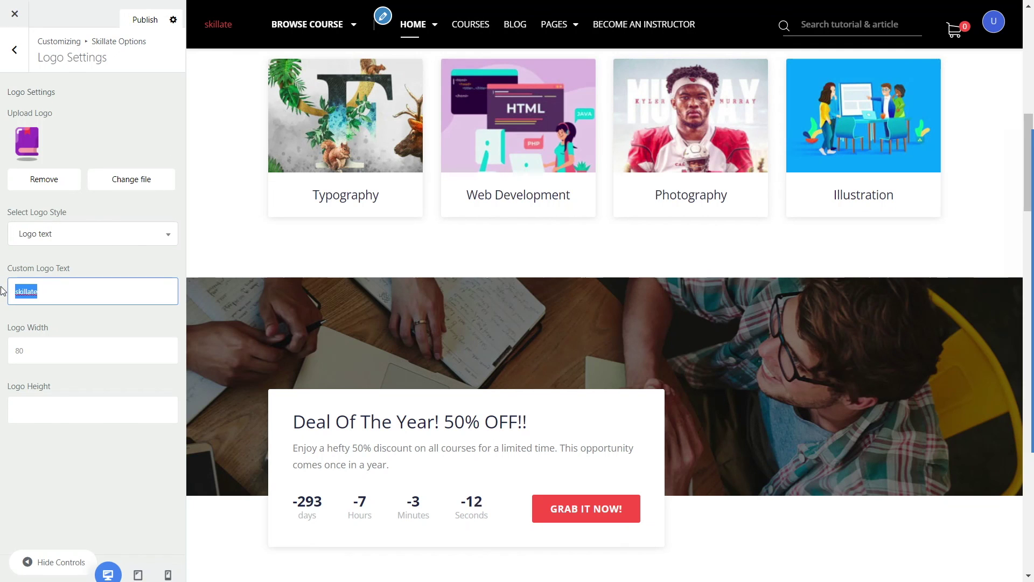
type("Edu")
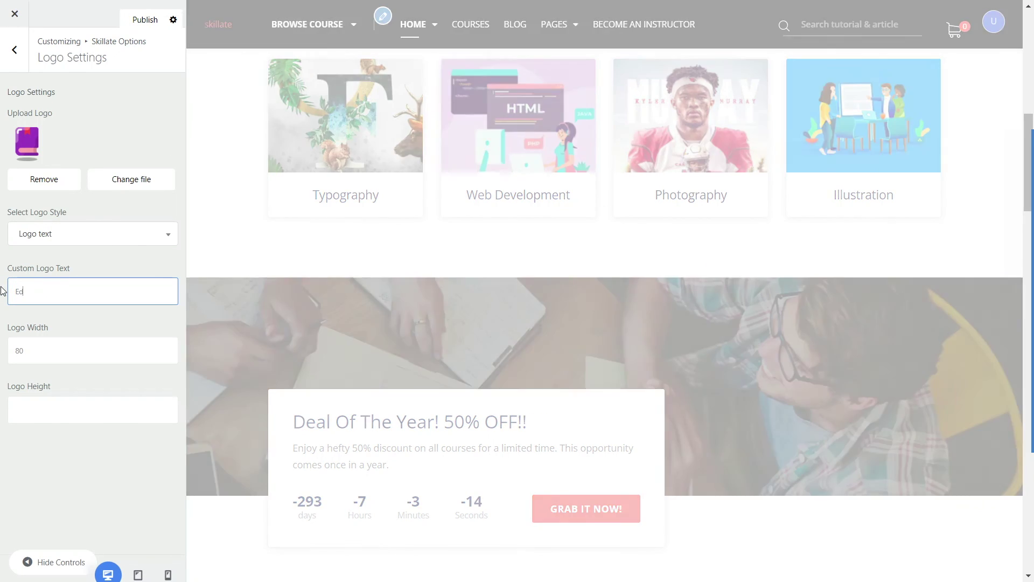
type("max")
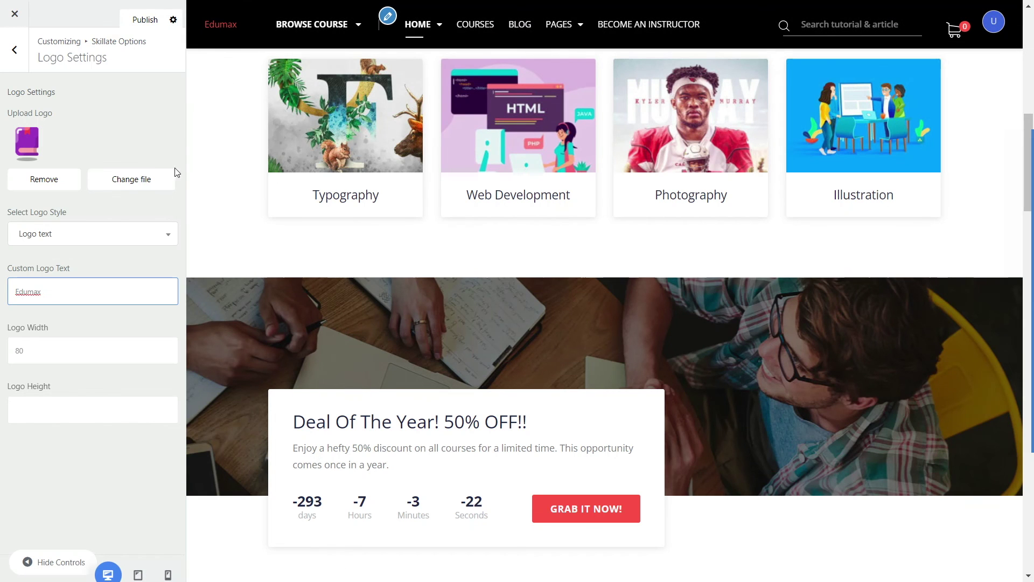
left_click(117, 238)
left_click(65, 290)
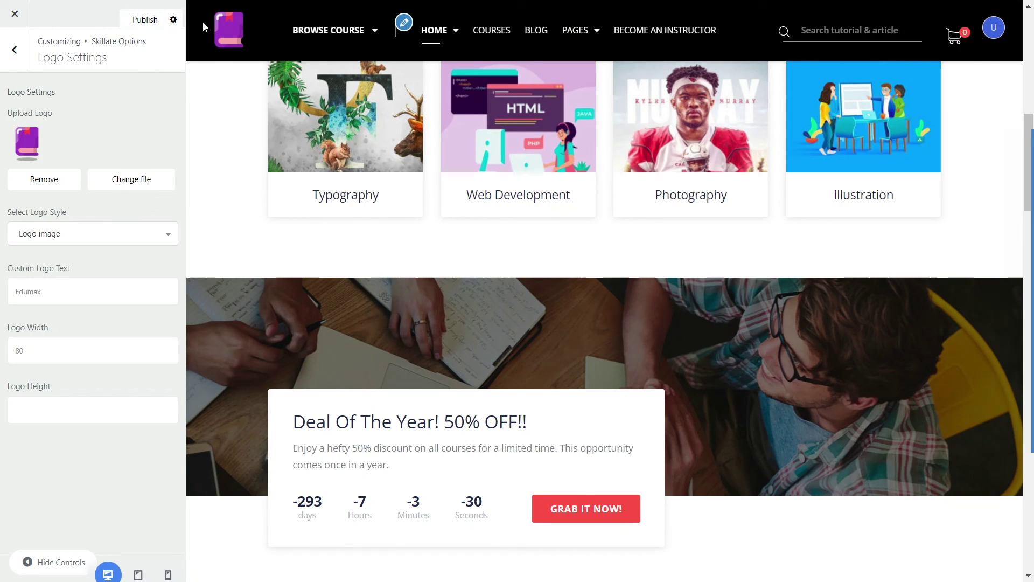
Step: Replace the footer copyright text with 'Education Marketplace. All rights reserved.'
left_click(13, 64)
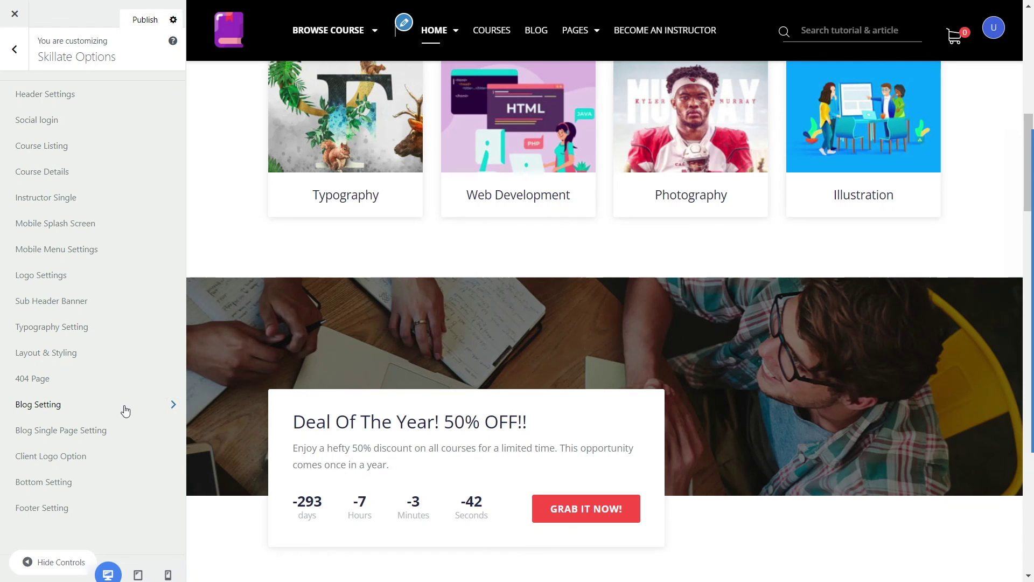
scroll(657, 254, "down", 20)
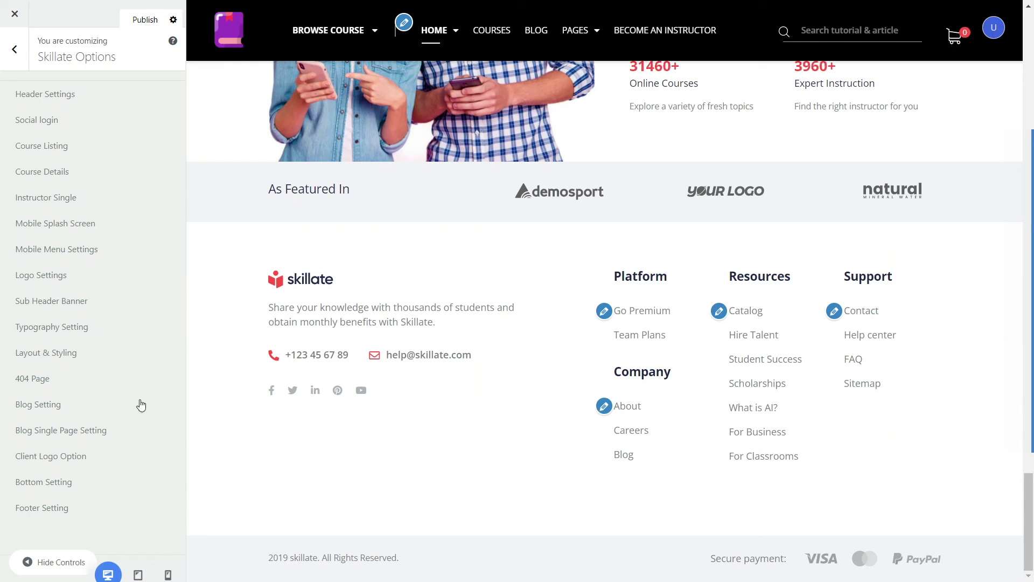
left_click(43, 508)
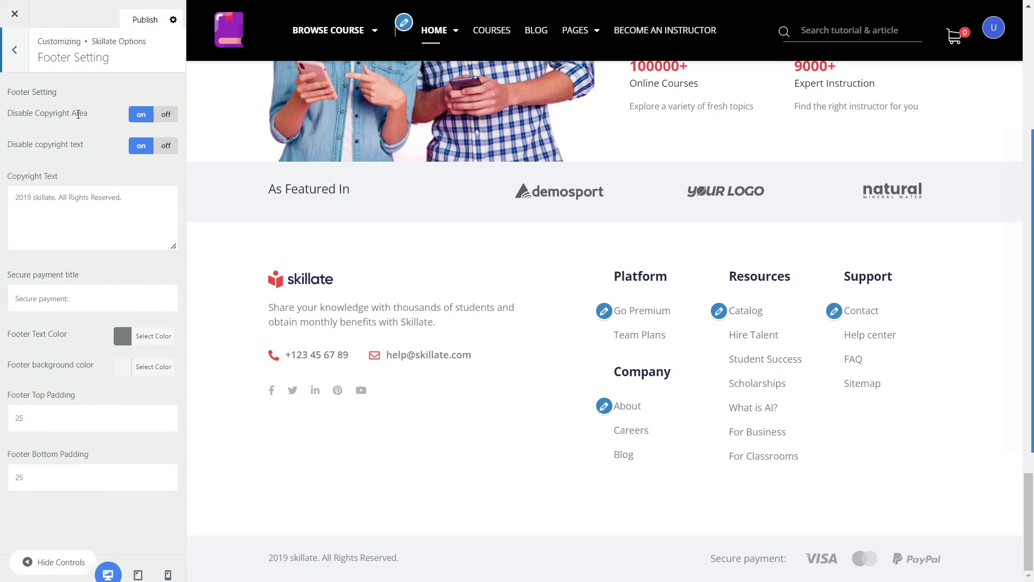
left_click(166, 116)
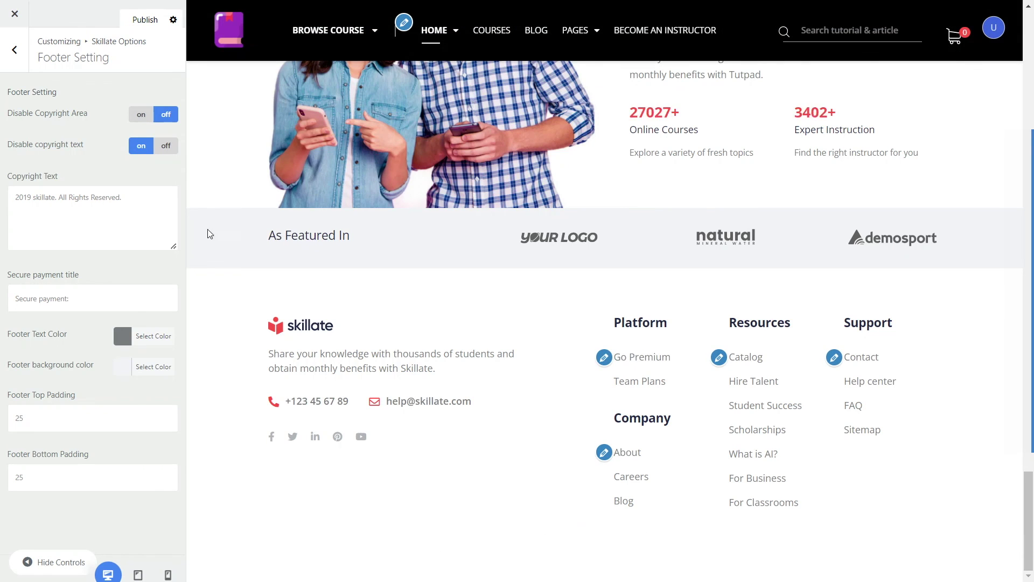
left_click(141, 114)
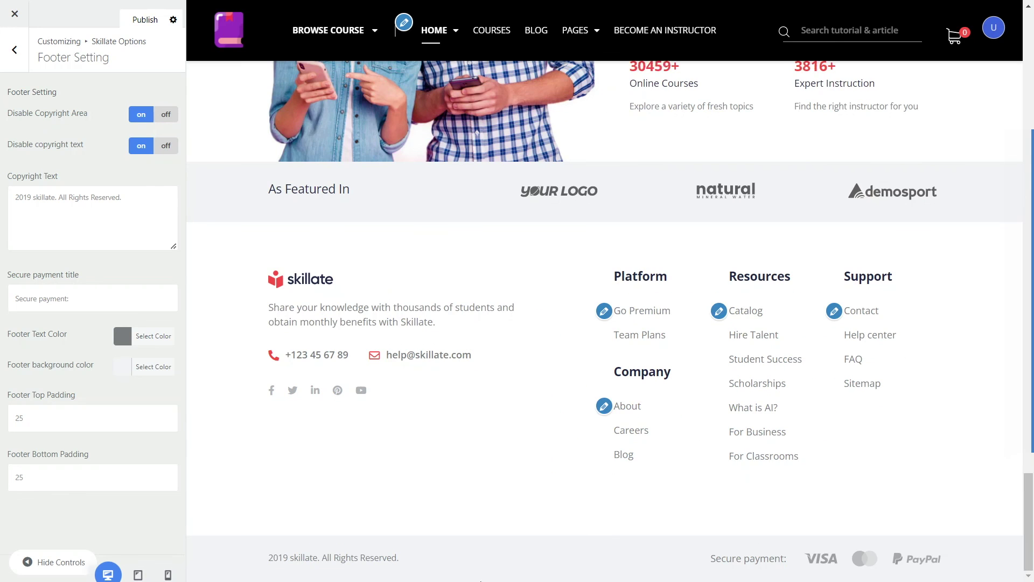
left_click_drag(263, 559, 484, 559)
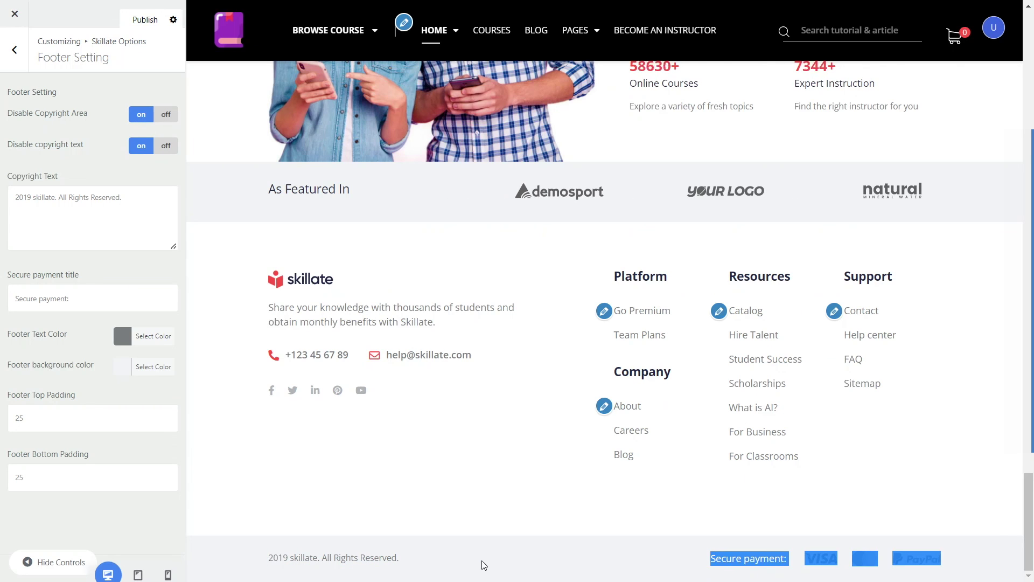
left_click(345, 457)
left_click_drag(128, 201, 14, 192)
left_click_drag(269, 558, 399, 562)
left_click_drag(132, 194, 21, 186)
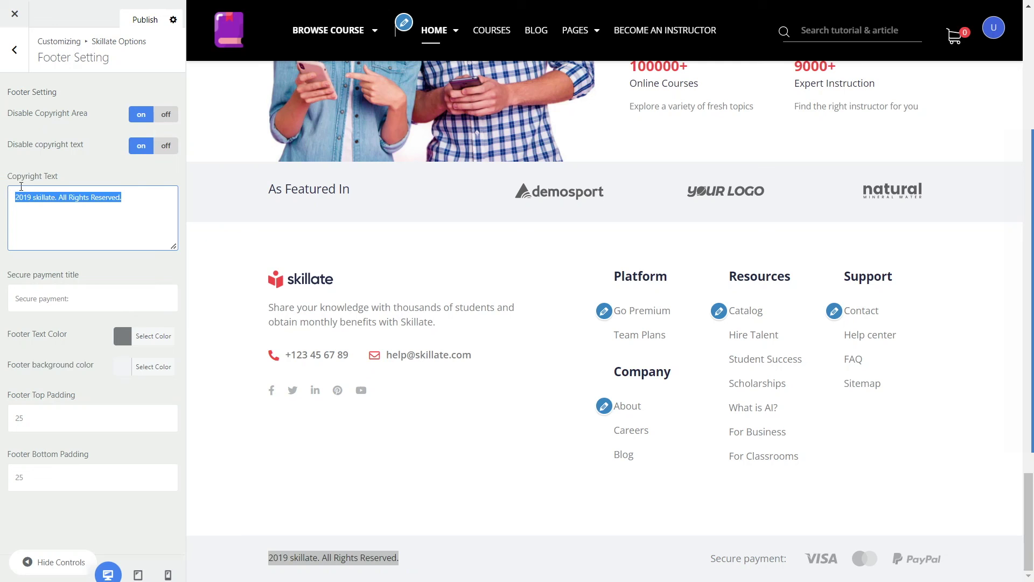
type("Education Marketplace. All rights reserved")
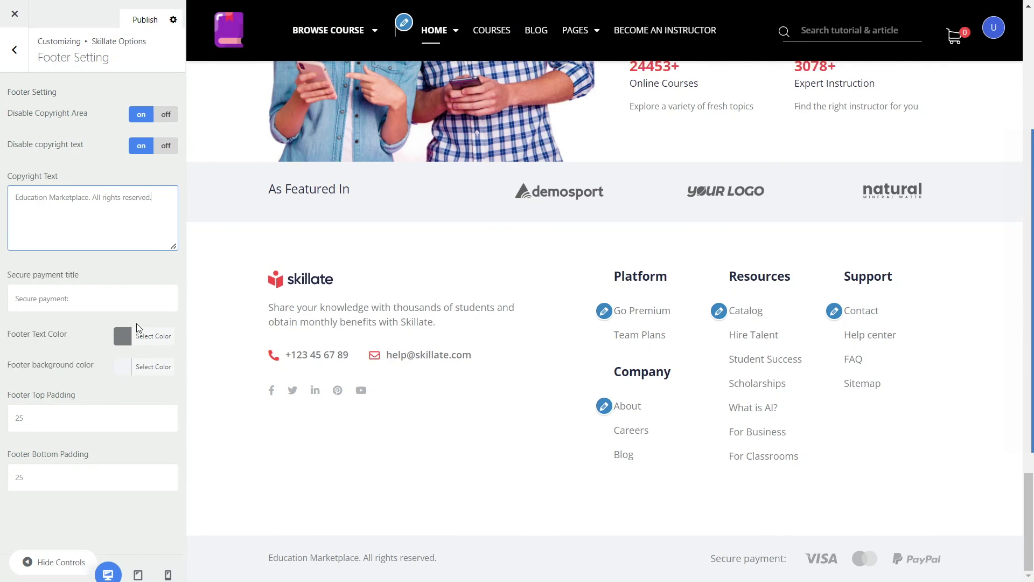
Step: Set the footer text colour to blue and publish the changes
left_click(70, 295)
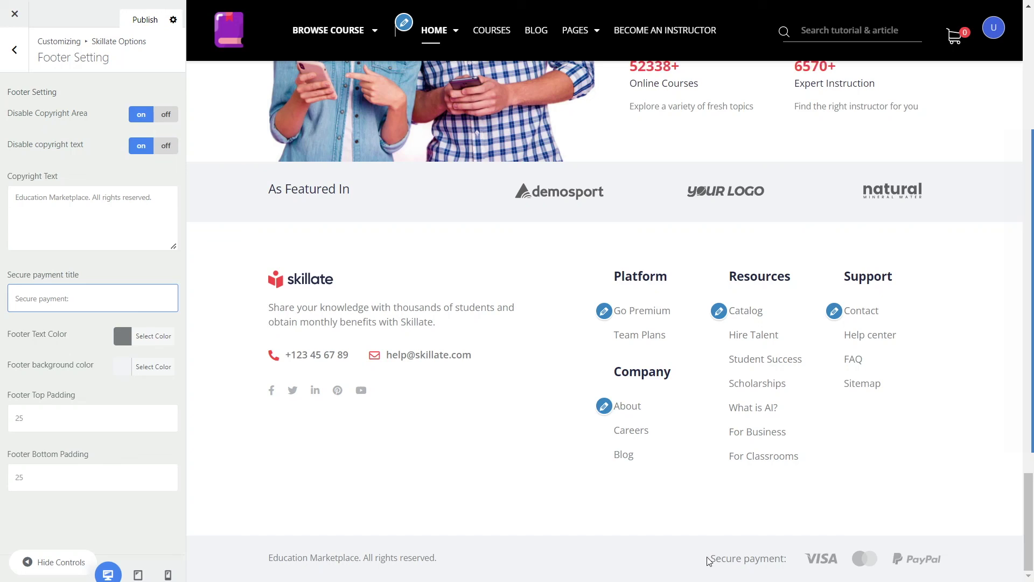
left_click_drag(710, 558, 914, 572)
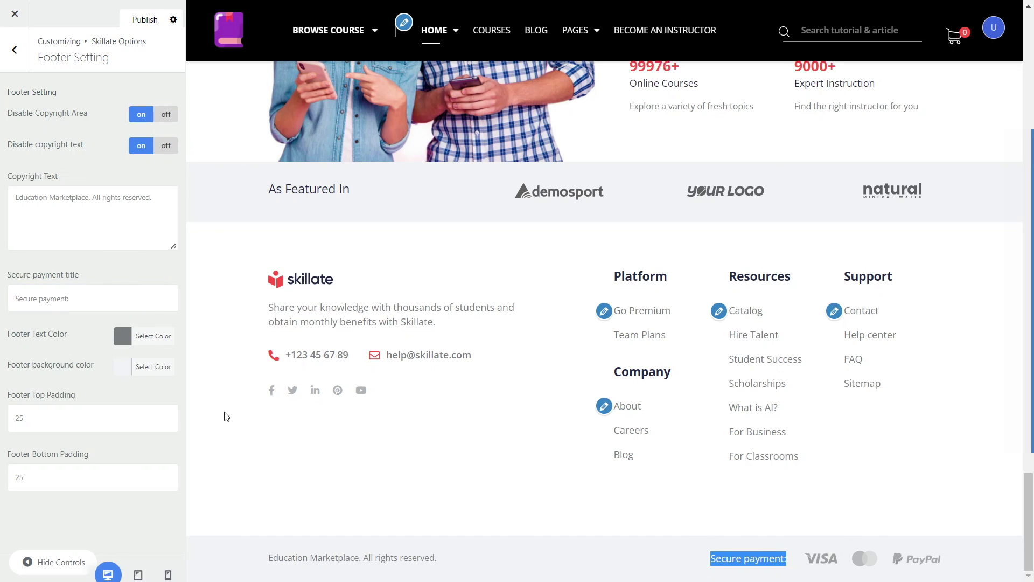
left_click(121, 337)
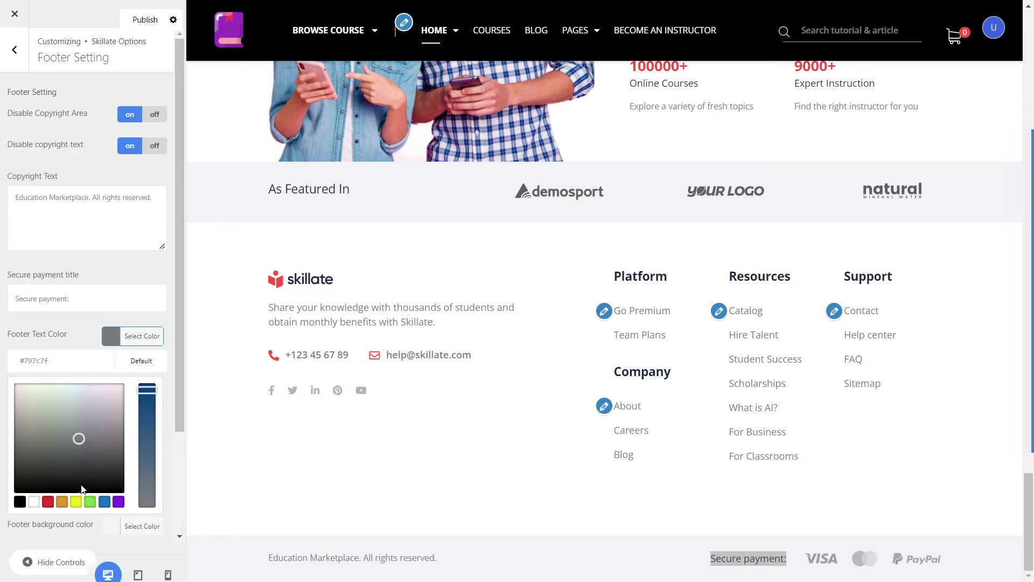
left_click(104, 502)
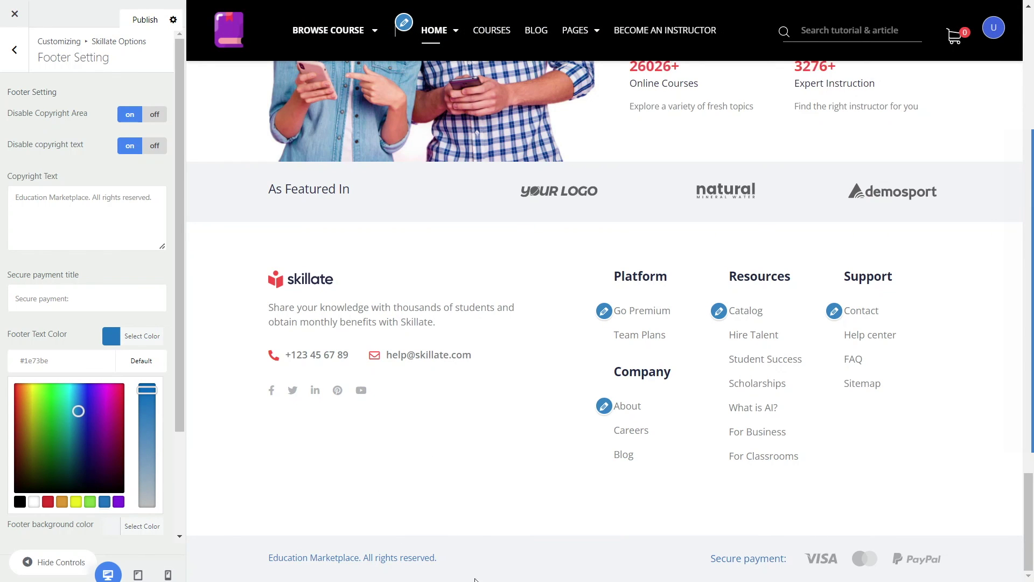
triple_click(277, 555)
left_click(405, 464)
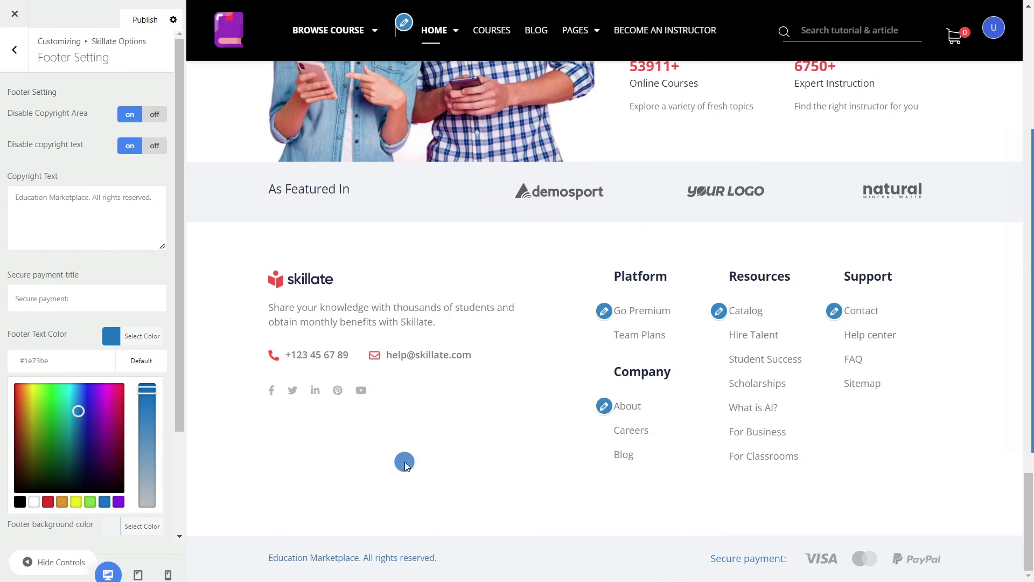
left_click(81, 336)
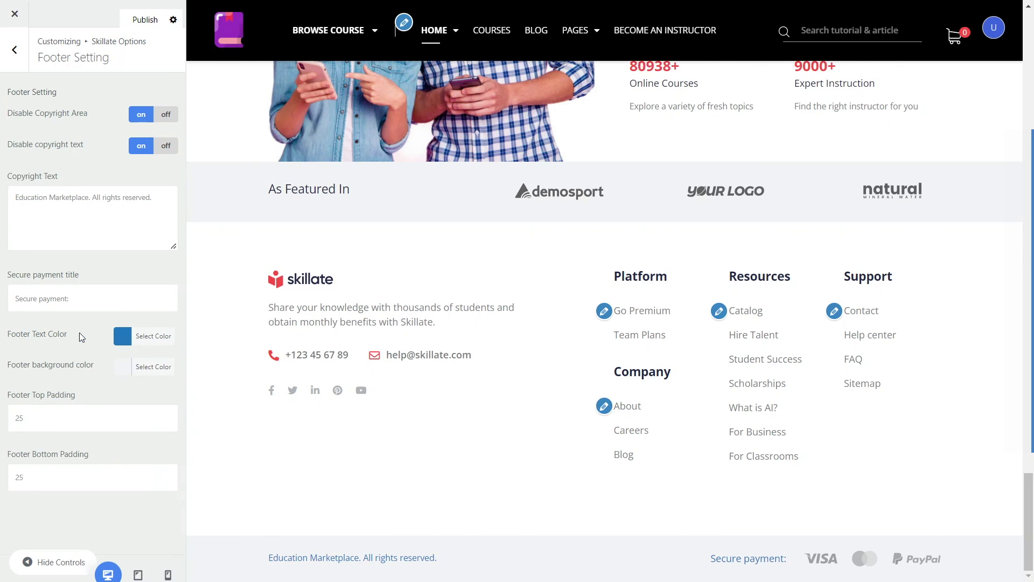
left_click(139, 26)
Step: Go back from Footer Setting through the theme options to the main Customizer panel
left_click(15, 50)
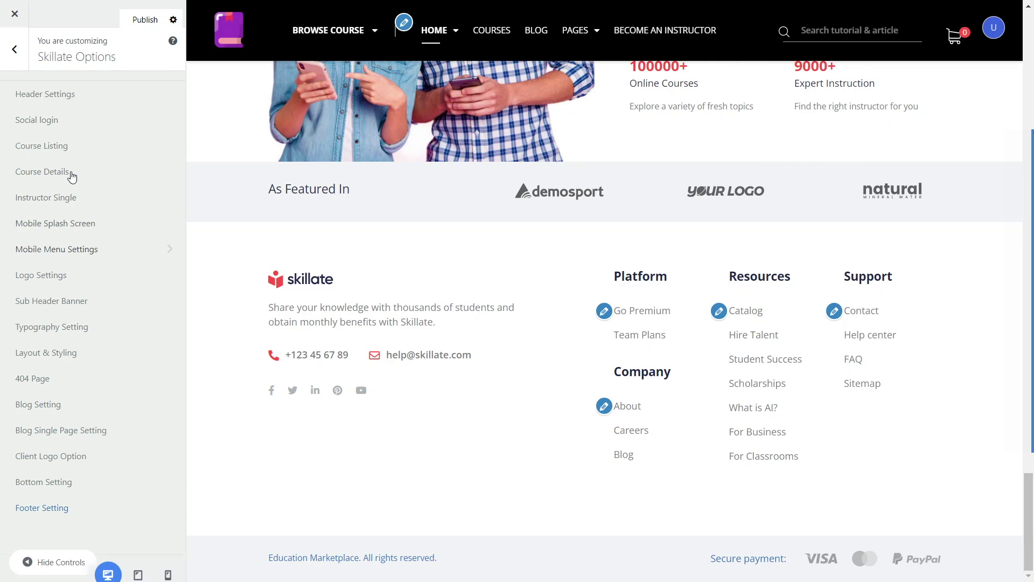
scroll(467, 397, "up", 10)
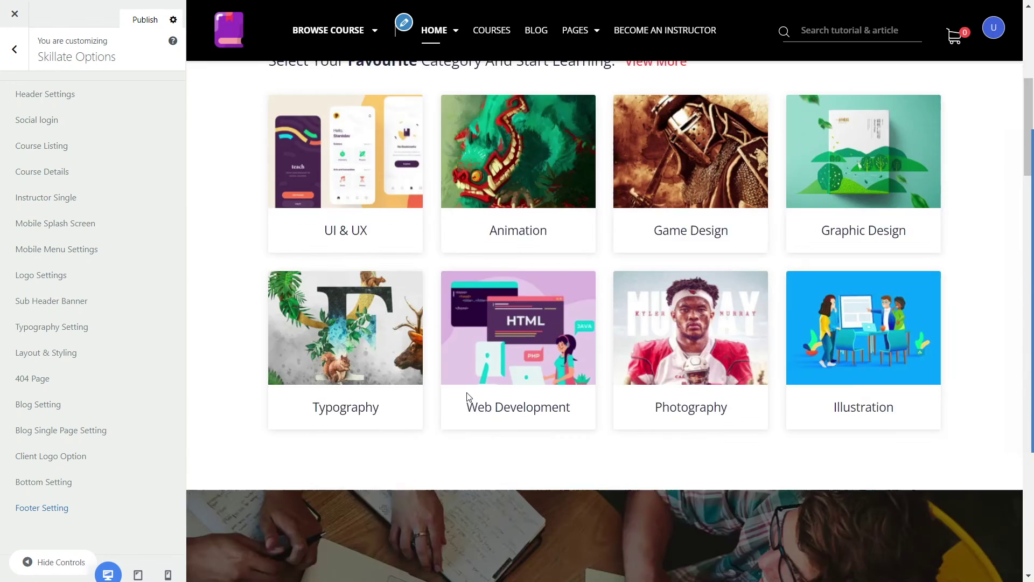
scroll(467, 394, "up", 7)
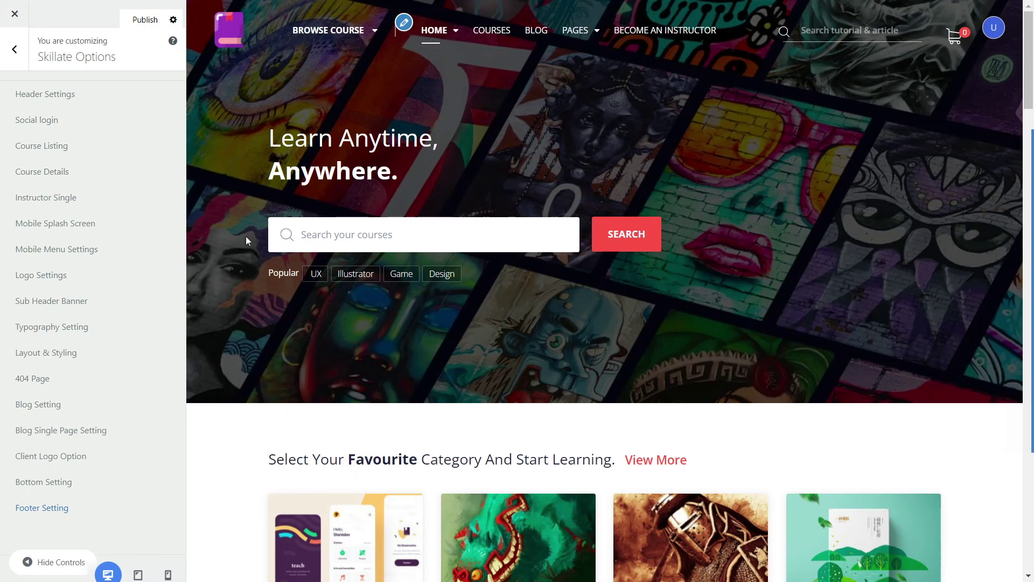
left_click(18, 60)
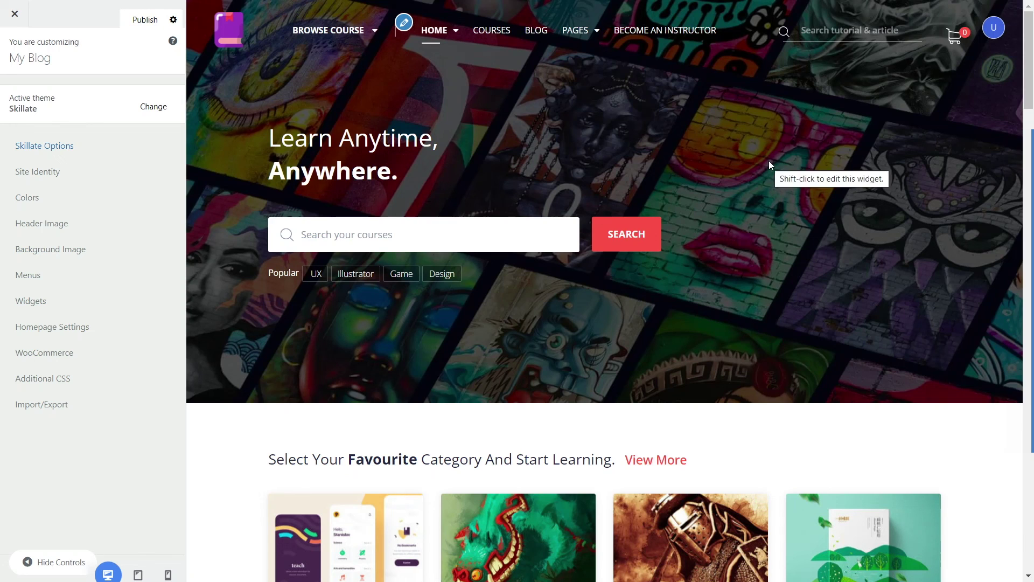
Step: Close the Customizer and use Edit Page to open the Home page in the block editor
left_click_drag(403, 164, 264, 137)
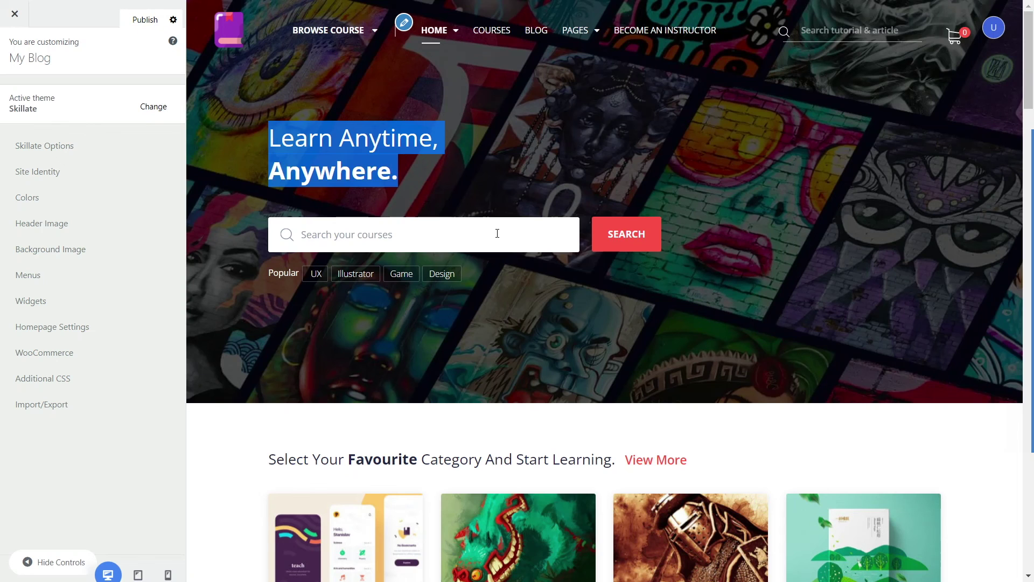
left_click(14, 16)
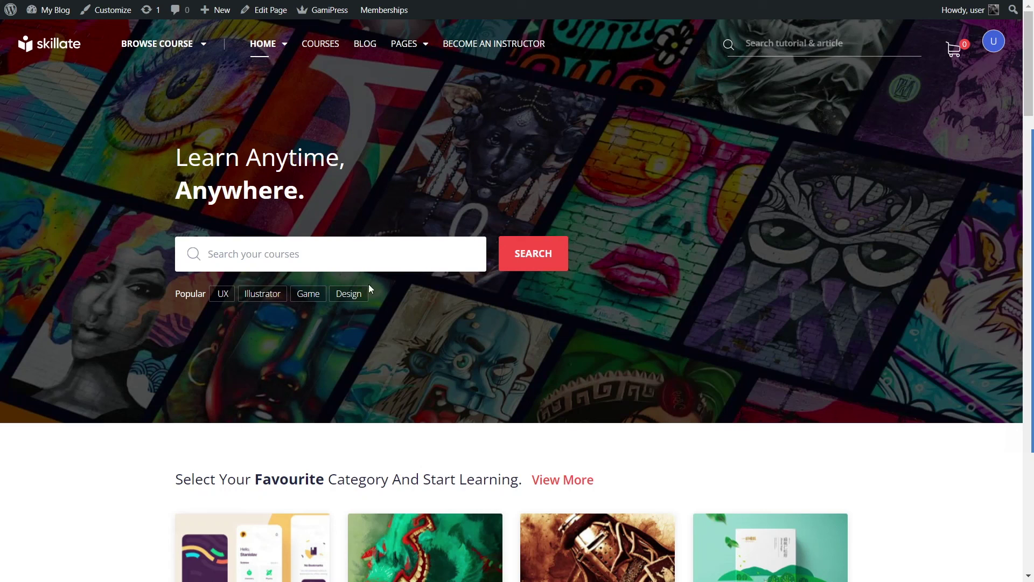
left_click(268, 16)
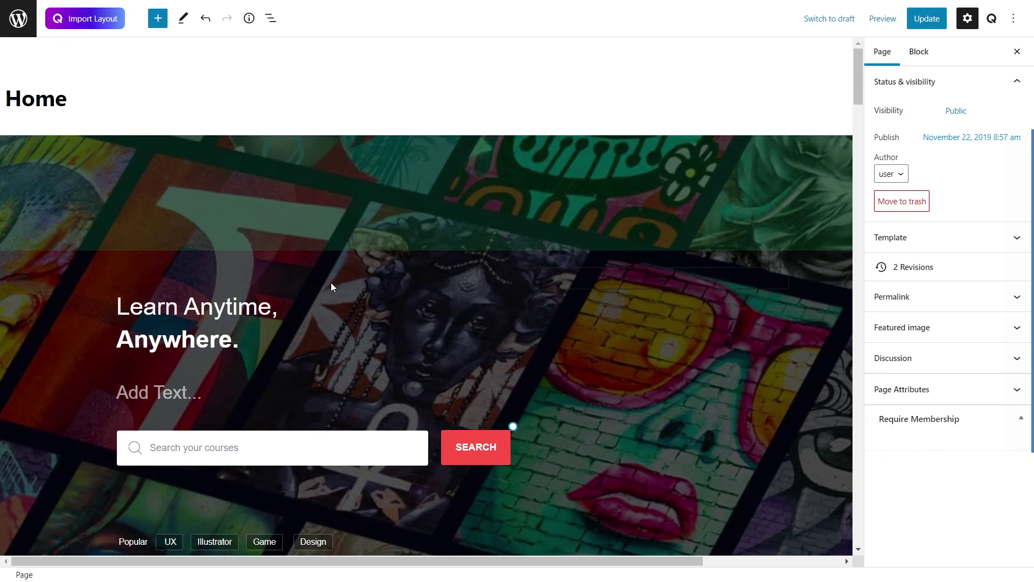
scroll(423, 269, "down", 2)
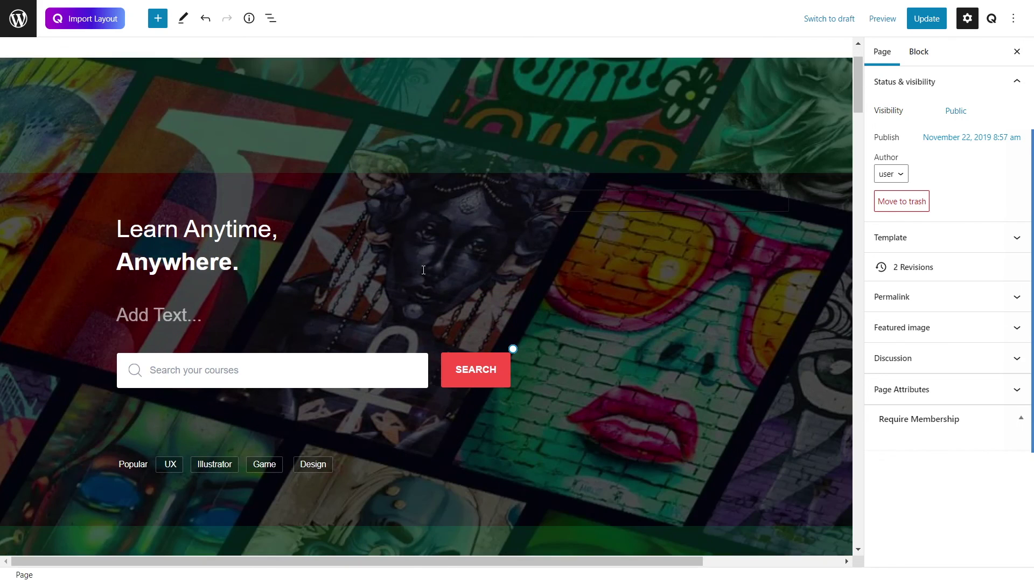
left_click(245, 264)
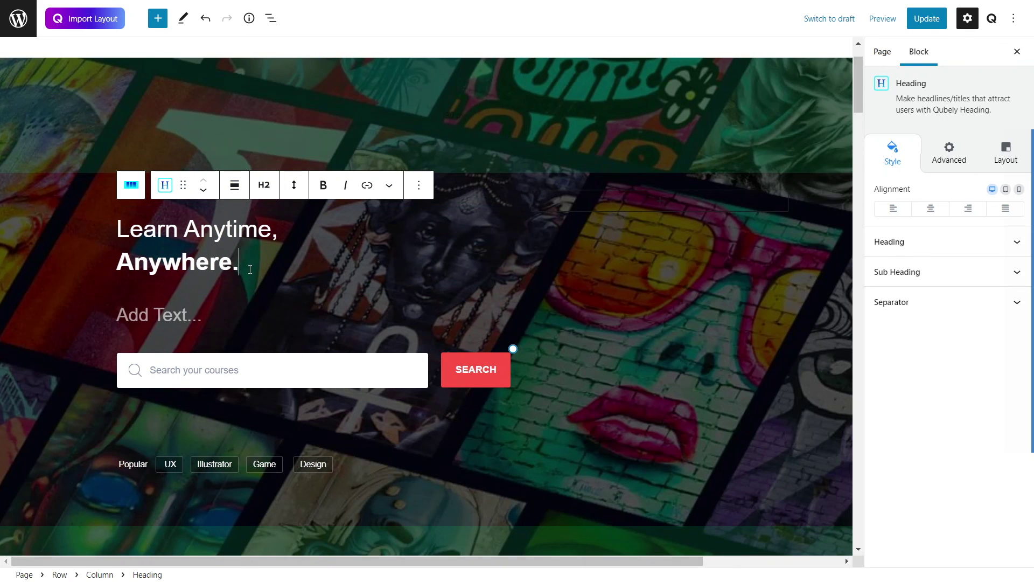
left_click_drag(250, 268, 111, 262)
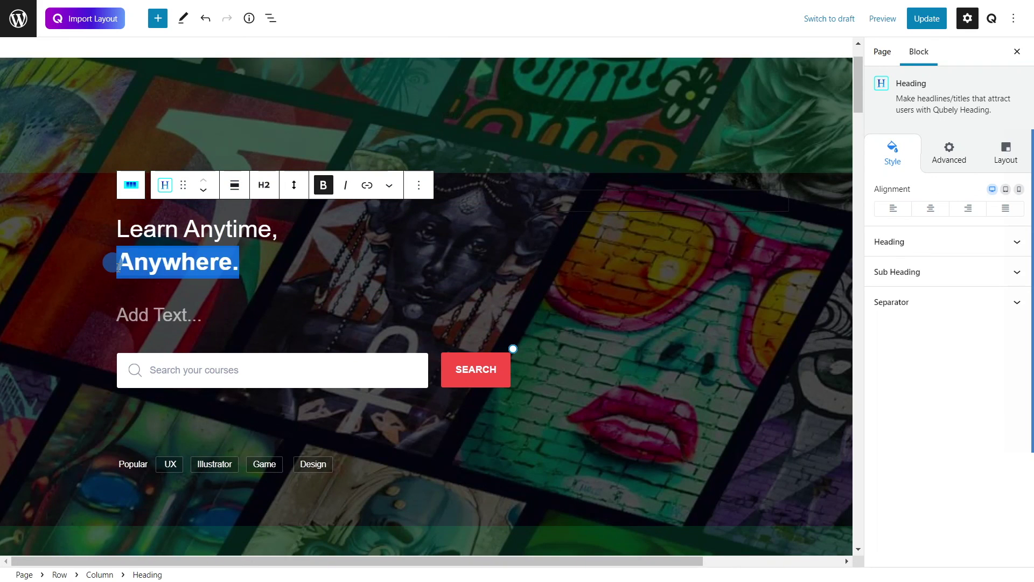
left_click(111, 262)
left_click_drag(239, 264, 113, 230)
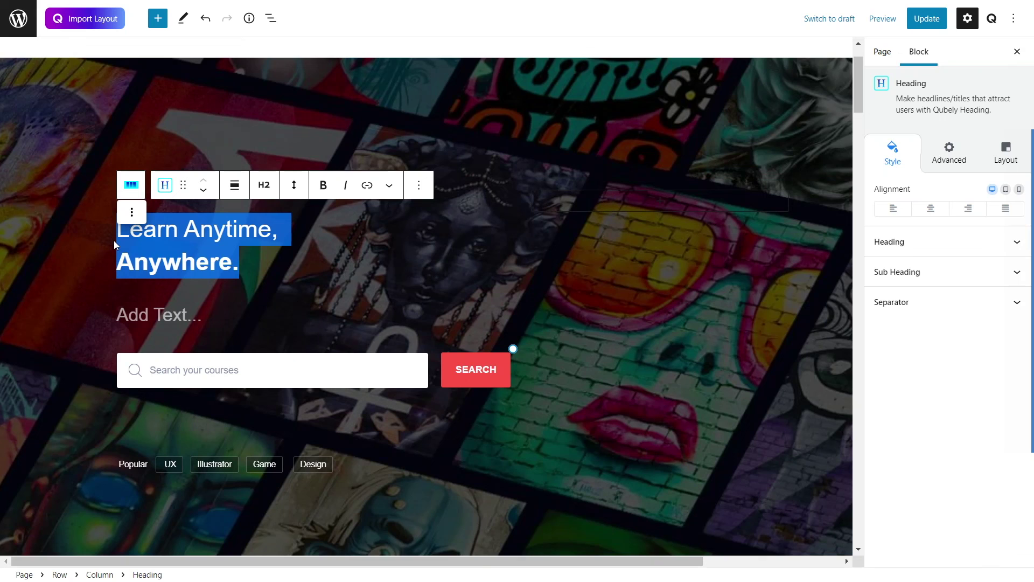
type("A Place for")
key("Return")
type("Everyone to Learn")
left_click_drag(118, 263, 216, 256)
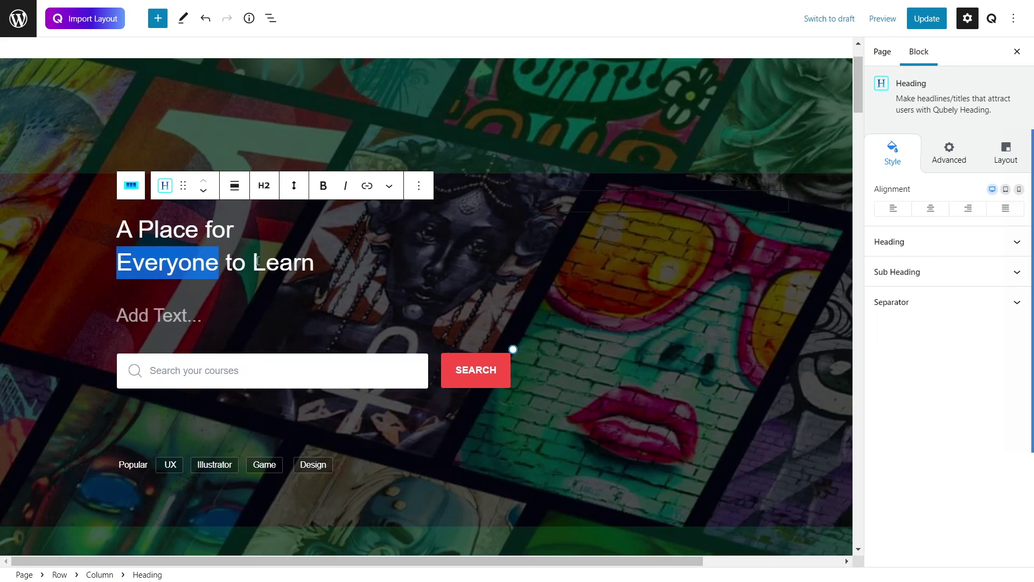
left_click_drag(117, 262, 336, 268)
left_click(323, 185)
left_click(302, 230)
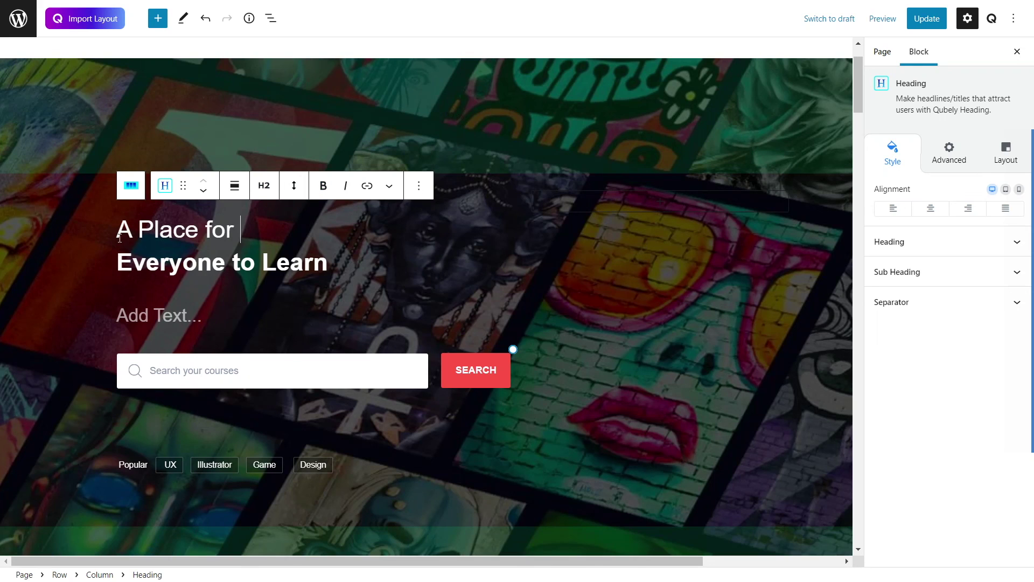
mouse_move(116, 235)
left_mouse_down()
mouse_move(316, 255)
mouse_move(113, 223)
left_mouse_up()
left_click(326, 261)
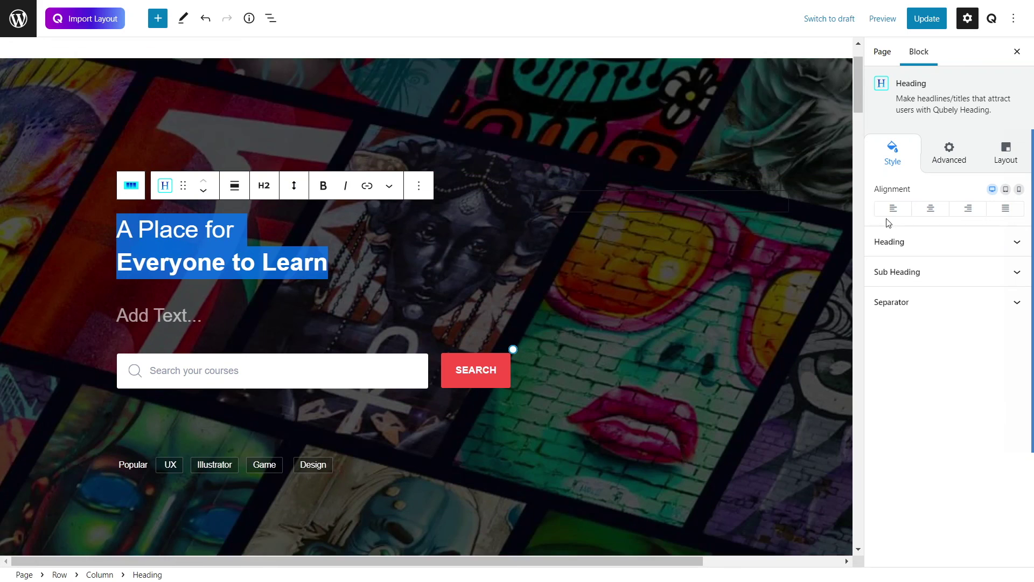
left_click(930, 210)
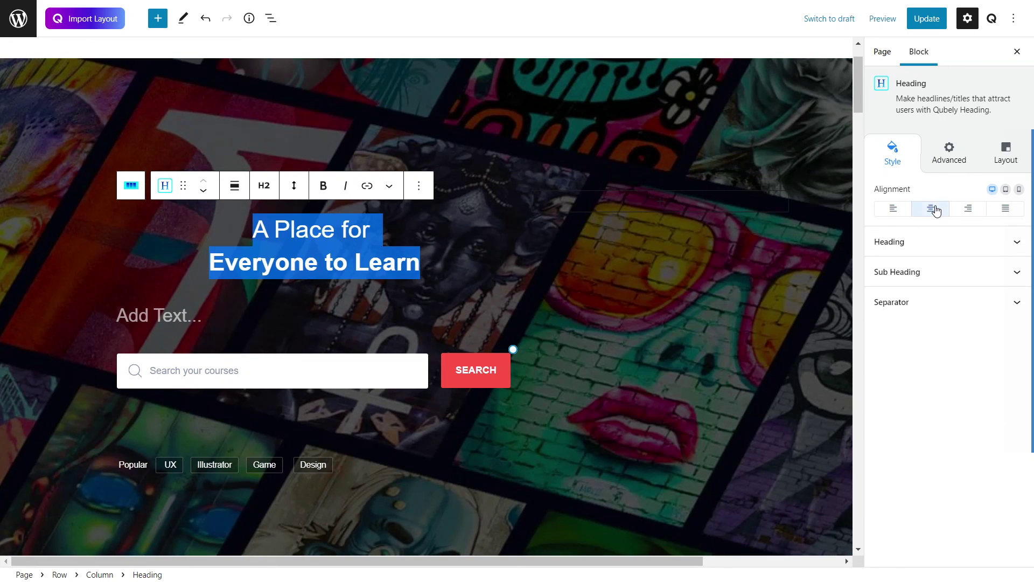
left_click(893, 208)
left_click(991, 208)
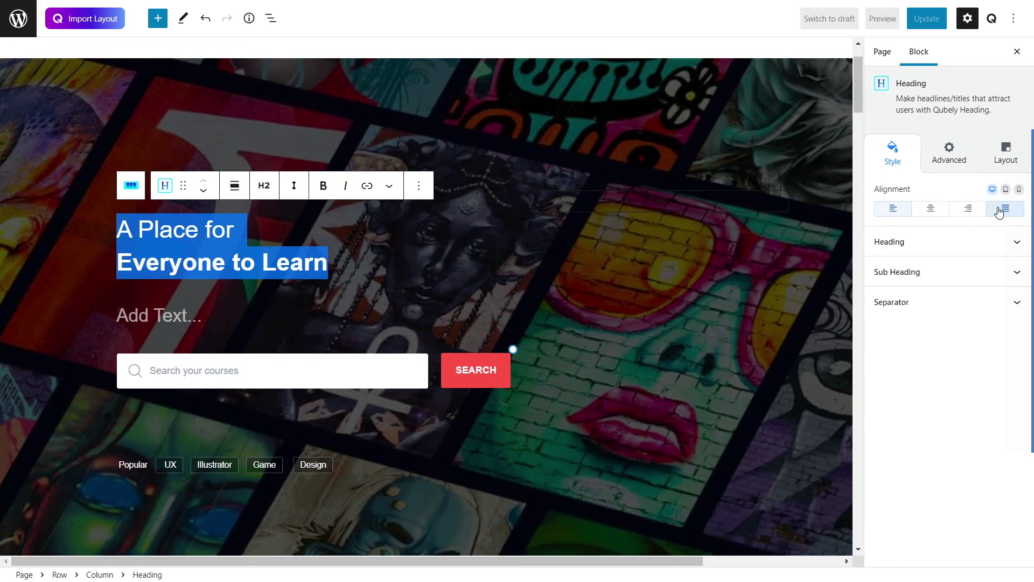
left_click(996, 208)
left_click(967, 205)
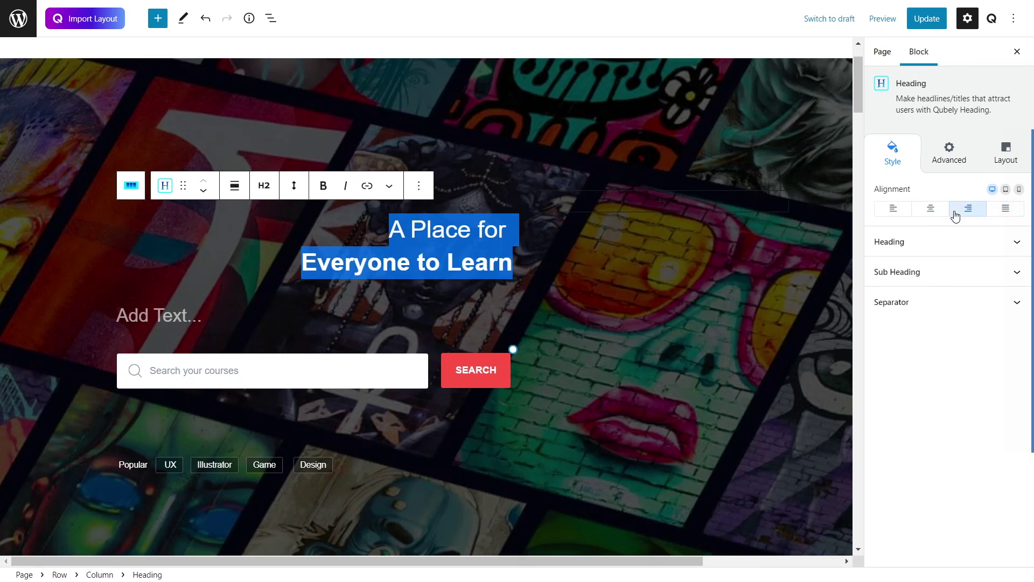
left_click(900, 215)
left_click(927, 250)
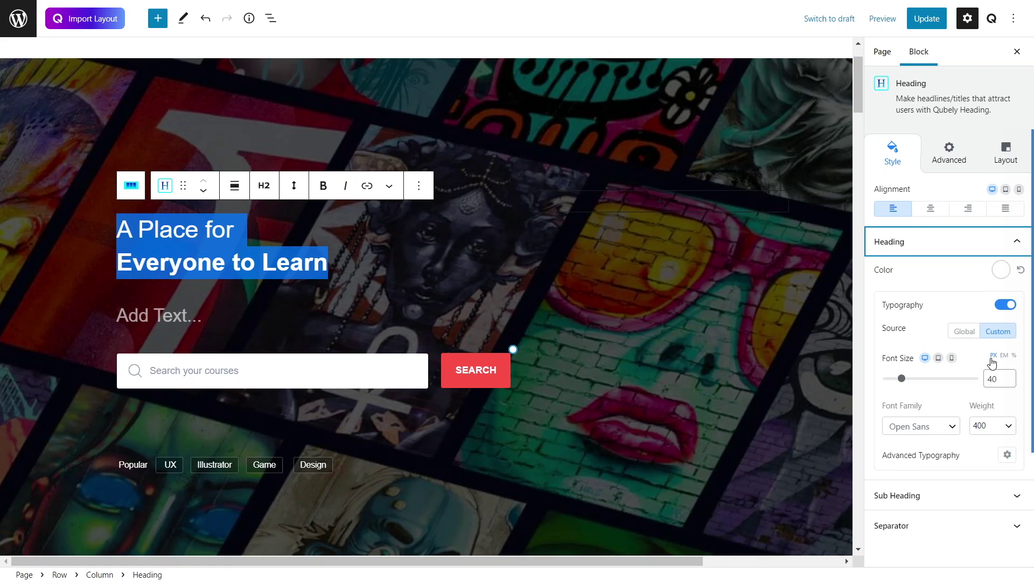
left_click(291, 263)
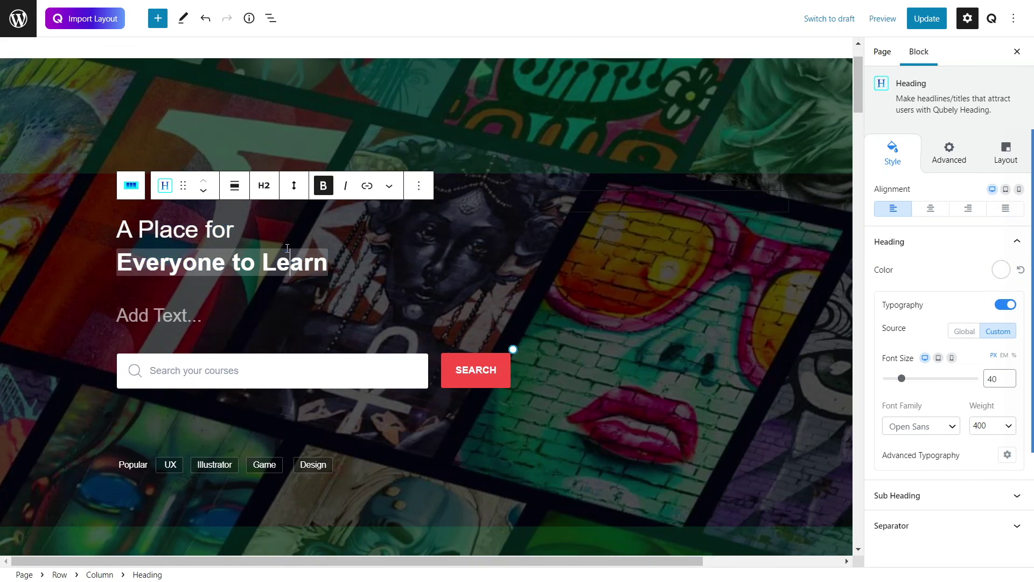
left_click_drag(355, 245, 106, 233)
left_click(298, 204)
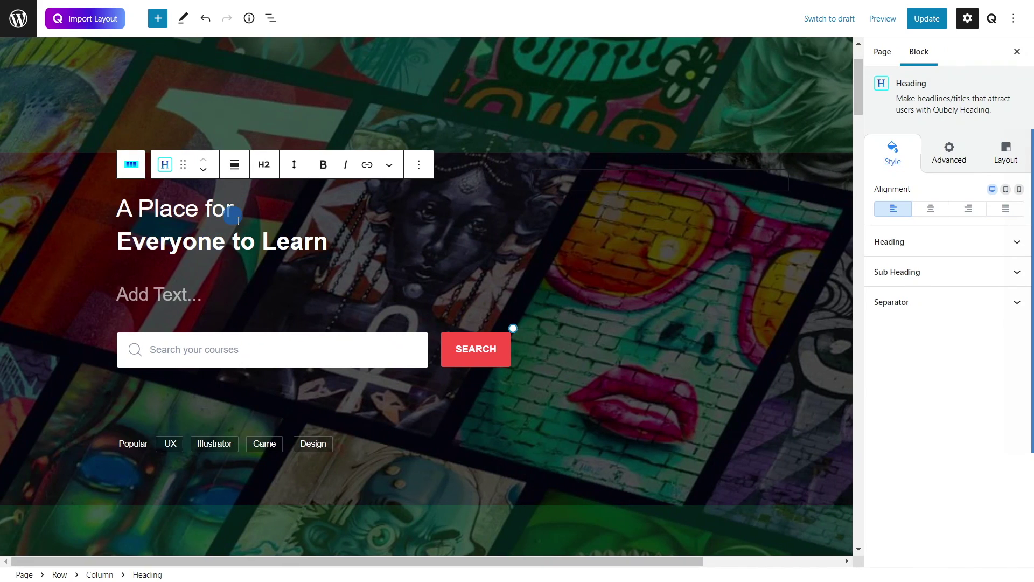
left_click(886, 243)
left_click(994, 271)
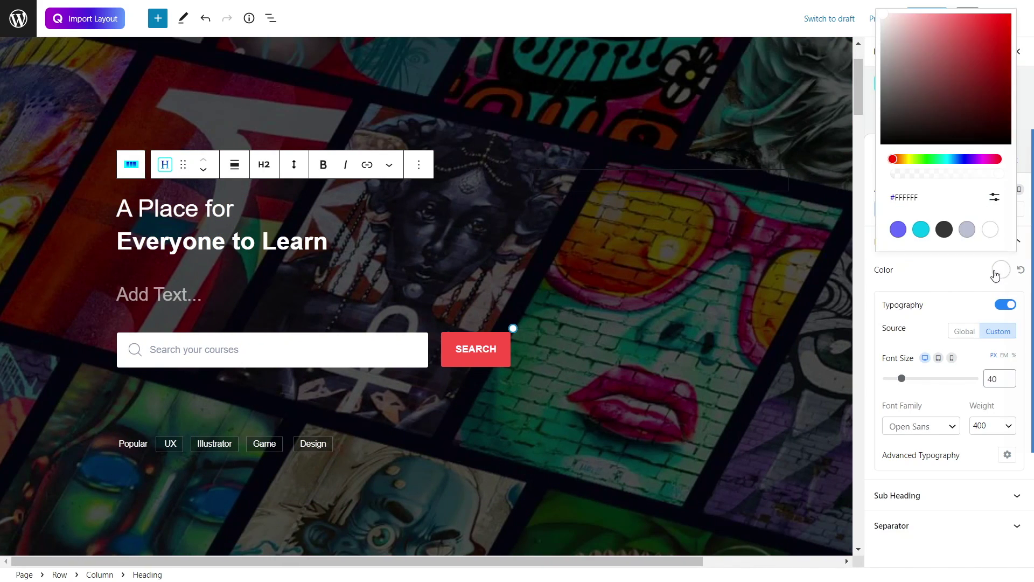
left_click(945, 230)
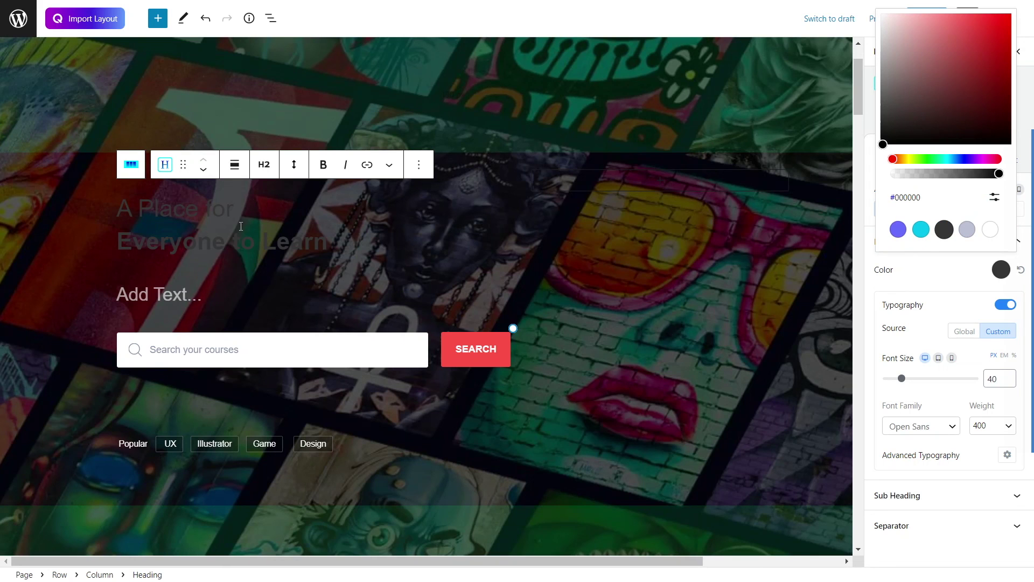
left_click(921, 230)
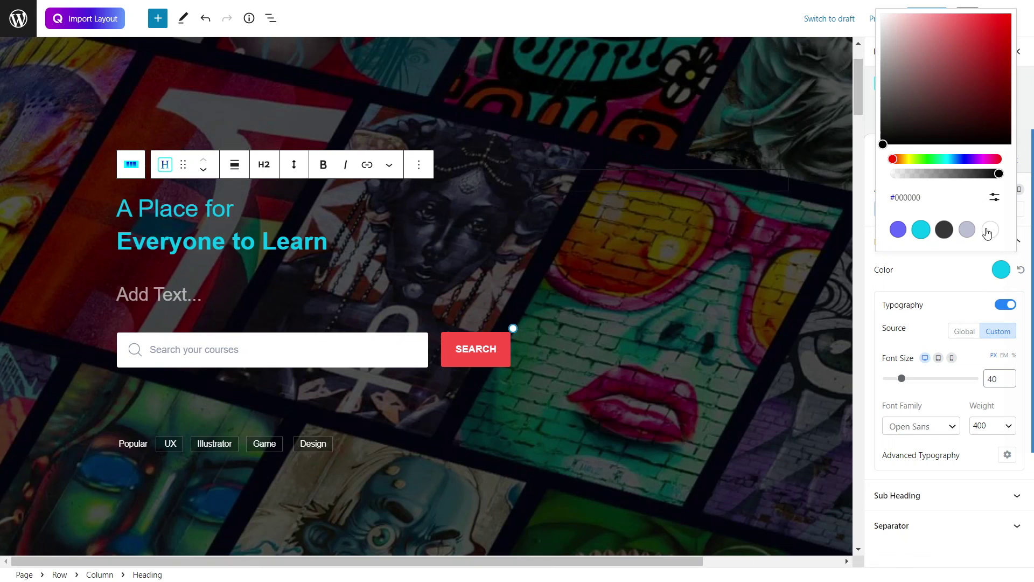
left_click(985, 230)
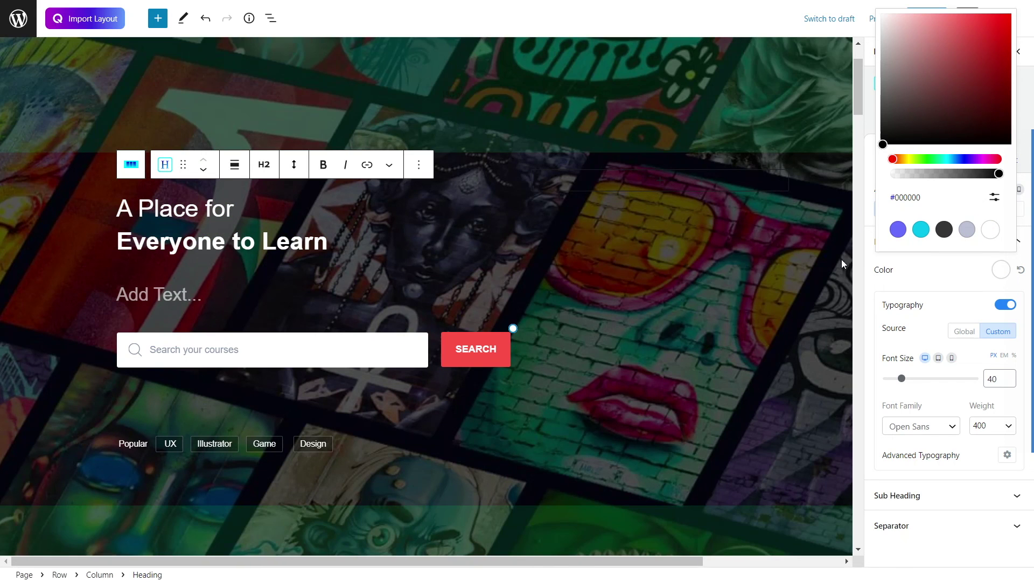
left_click(859, 253)
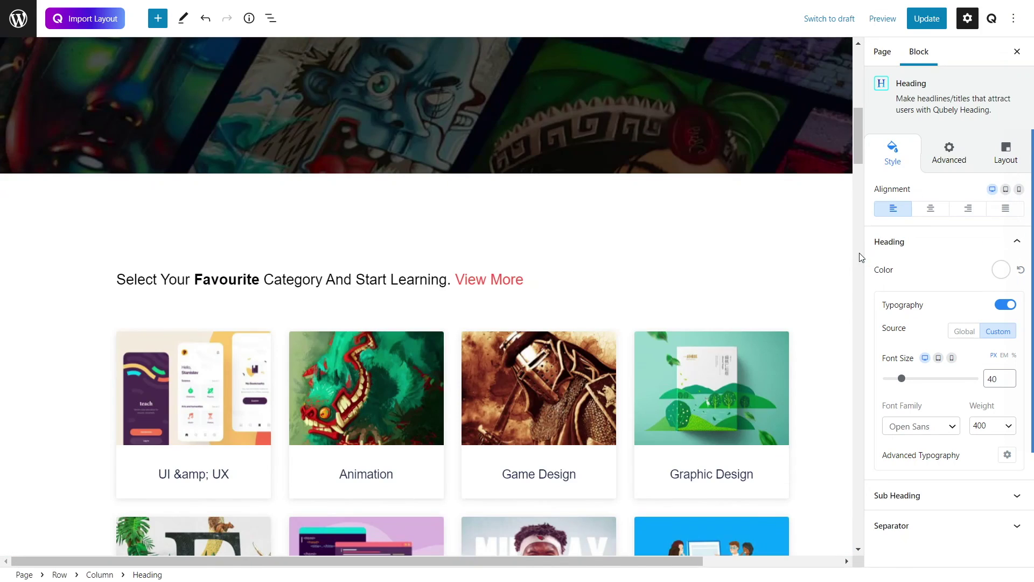
scroll(651, 204, "up", 10)
left_click(252, 334)
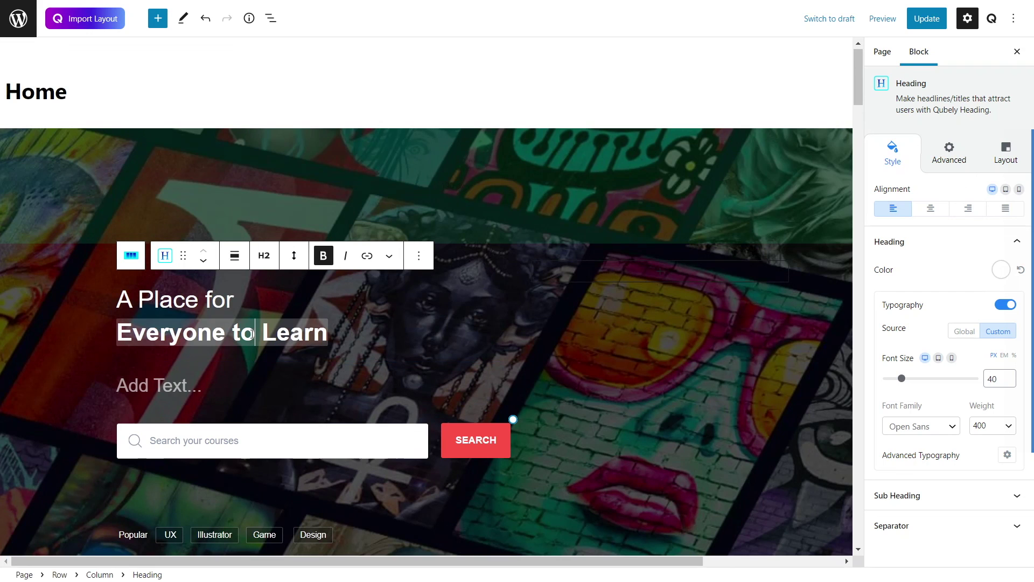
Step: Paste 'Learn Anything, Anytime' as the Courses Search title and set its font size to 20
left_click(201, 380)
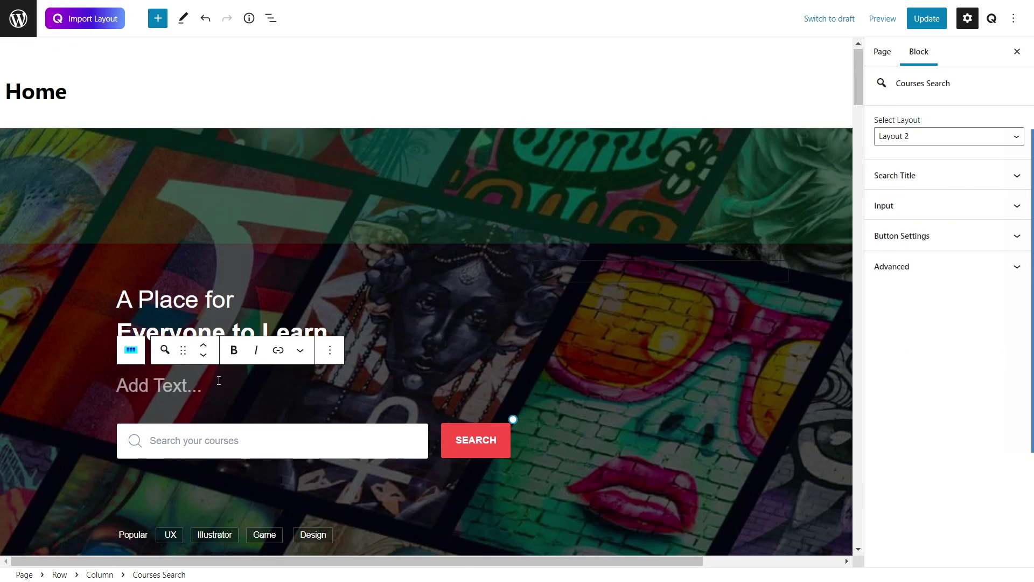
type("Learn Anything, Anytime")
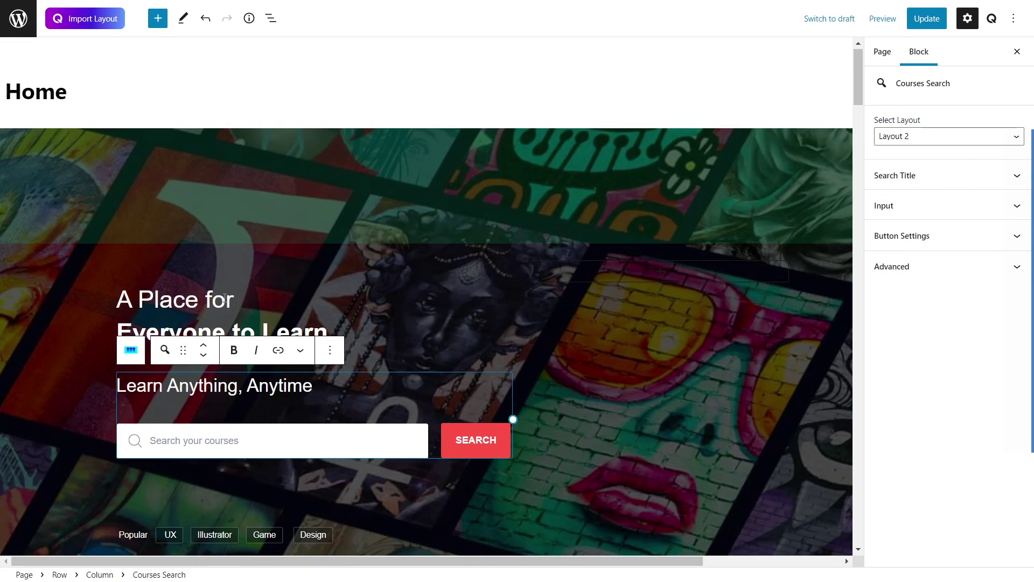
left_click(18, 241)
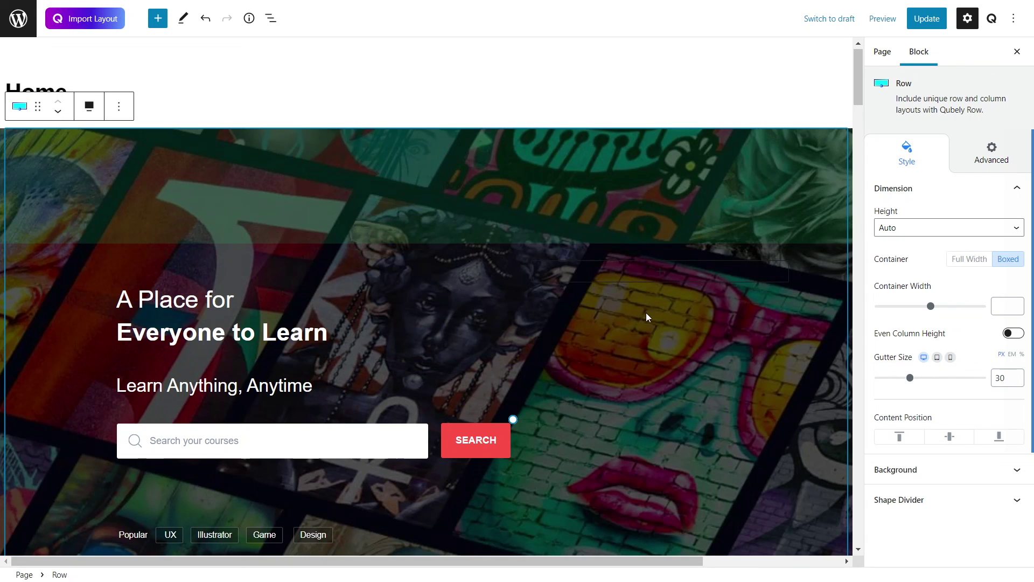
left_click(327, 379)
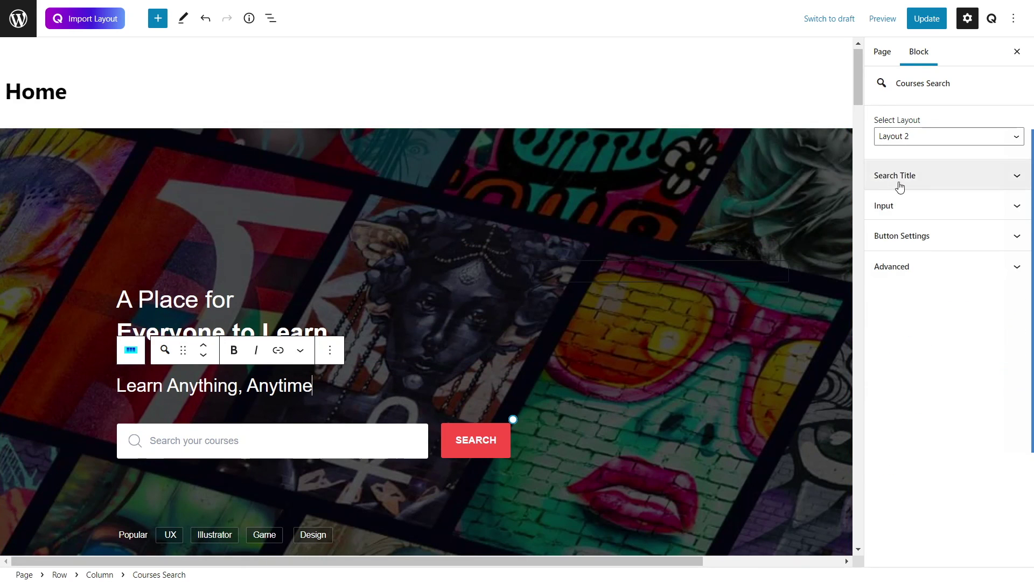
left_click(916, 173)
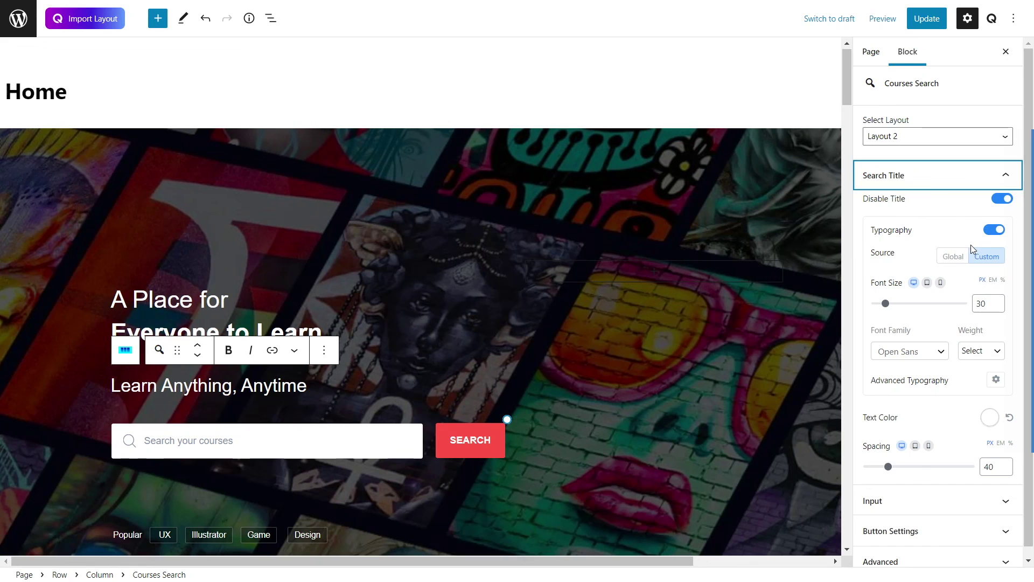
left_click_drag(890, 309, 883, 305)
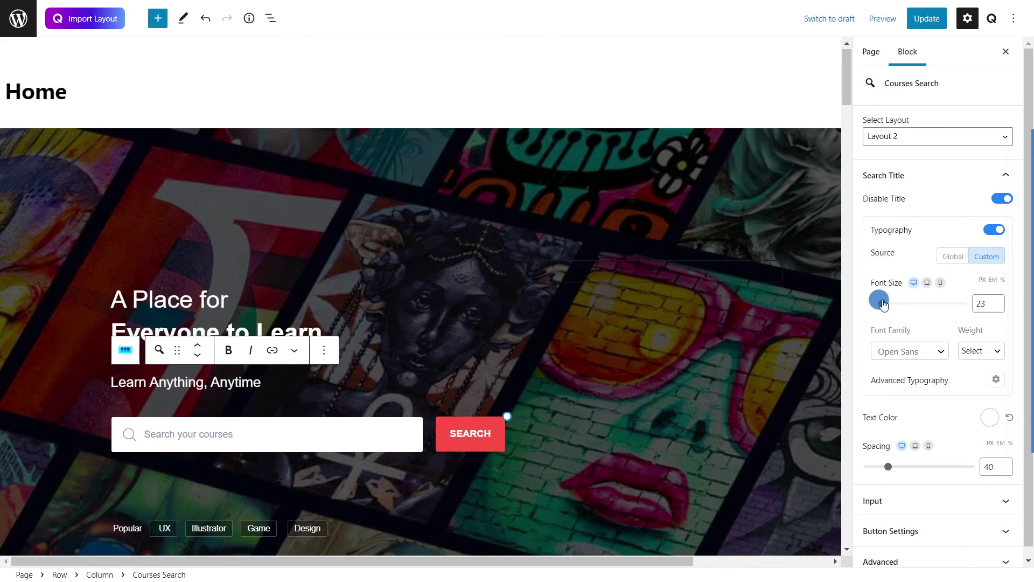
left_click_drag(884, 305, 882, 305)
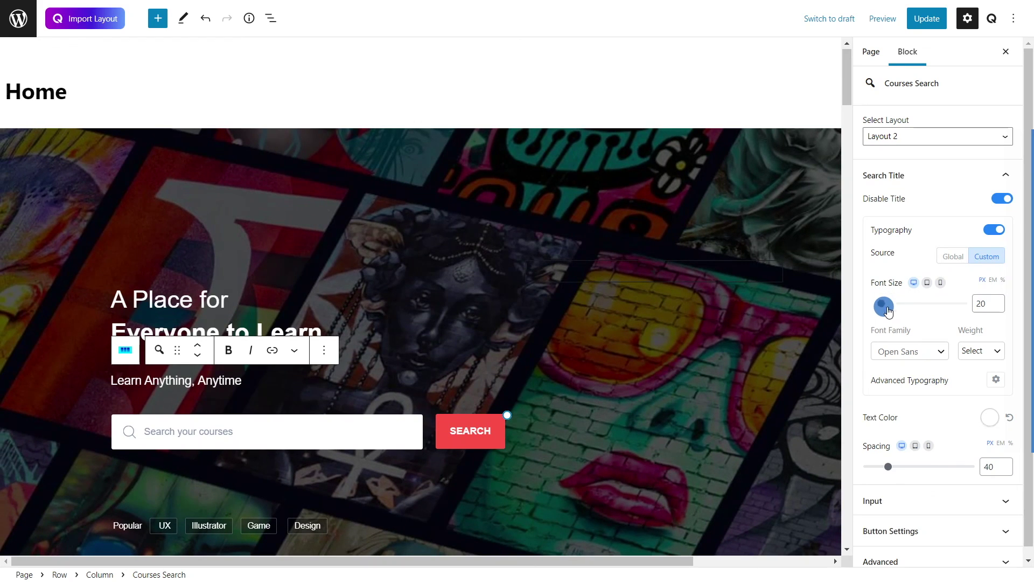
Step: Change the subtitle's font family to Times New Roman
left_click(241, 395)
left_click(241, 380)
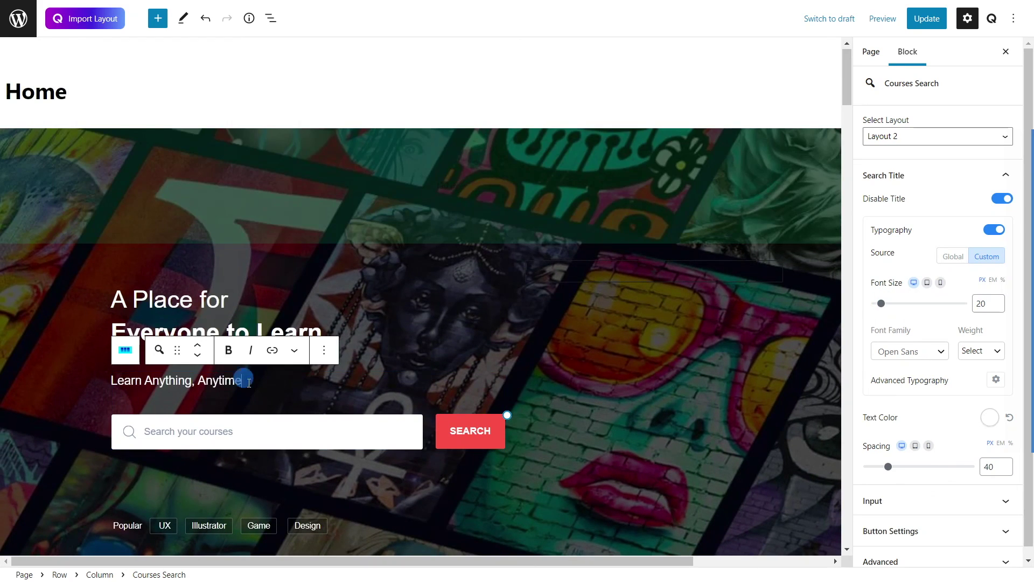
left_click_drag(241, 379, 111, 380)
left_click(938, 355)
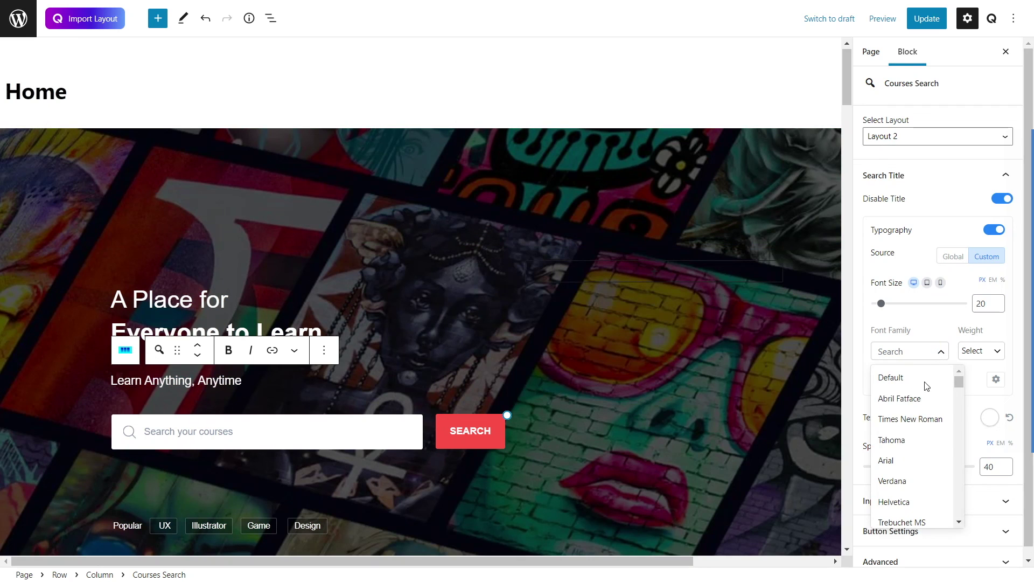
left_click(896, 416)
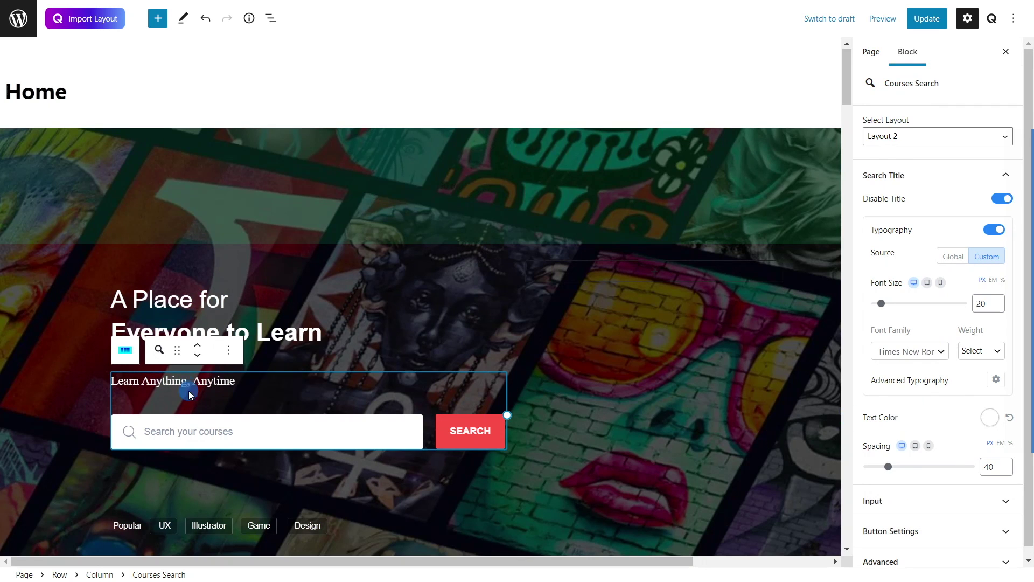
left_click_drag(322, 332, 112, 311)
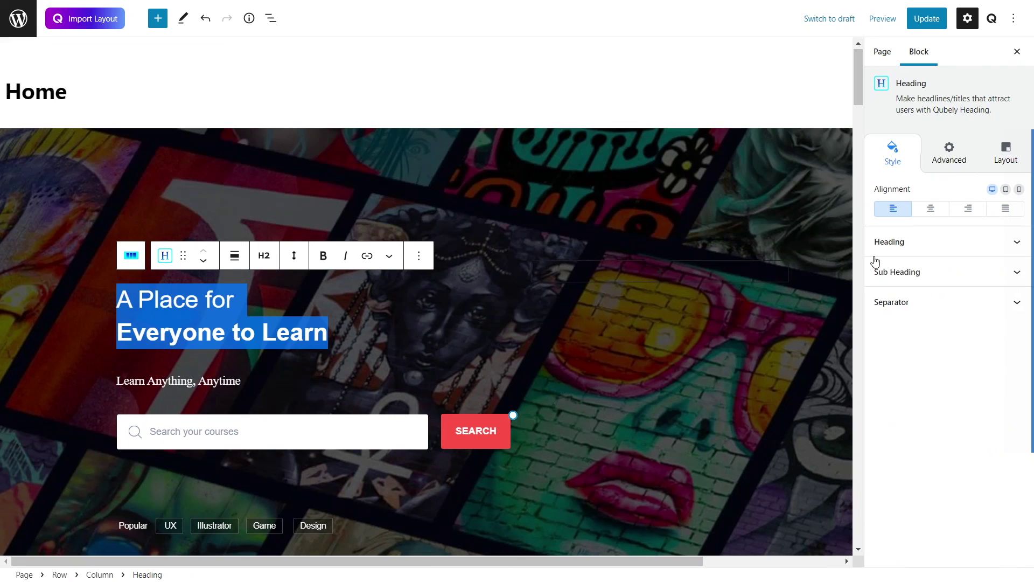
Step: Switch the 'A Place for Everyone to Learn' heading to the Times New Roman font
left_click(883, 245)
left_click(937, 420)
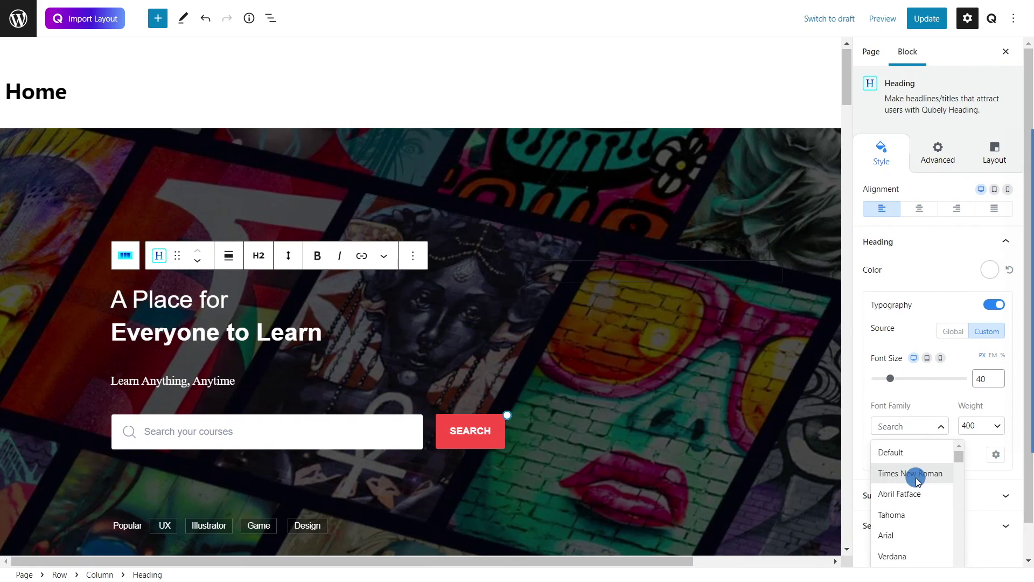
left_click(914, 473)
left_click(415, 358)
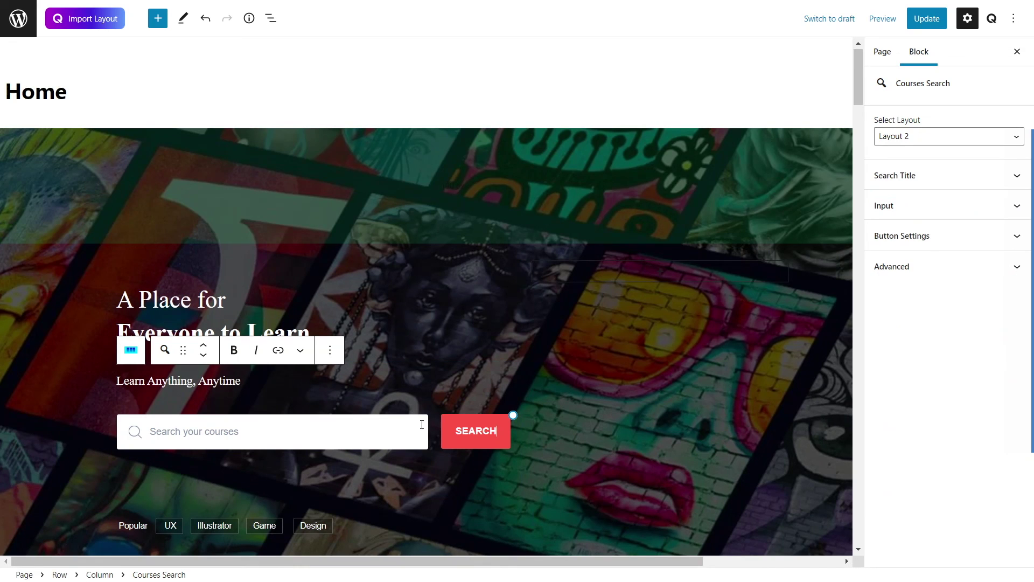
scroll(415, 295, "down", 1)
left_click(376, 264)
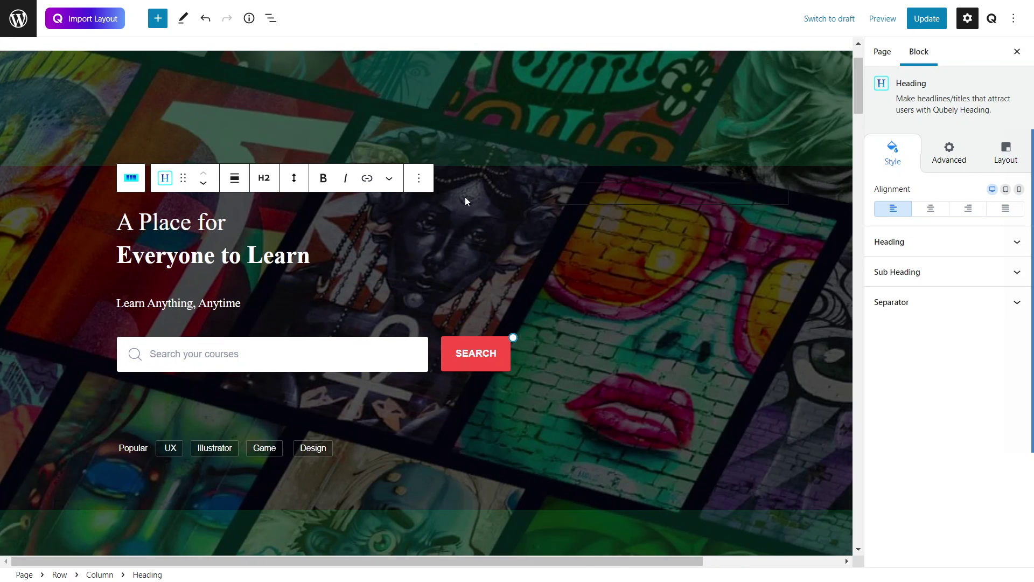
left_click(486, 226)
left_click(540, 154)
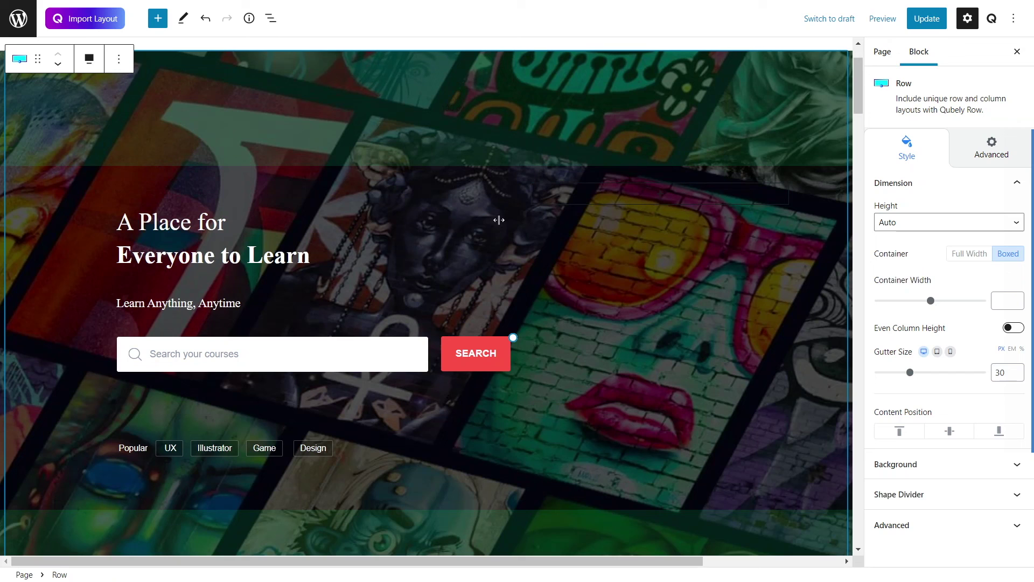
scroll(68, 159, "up", 1)
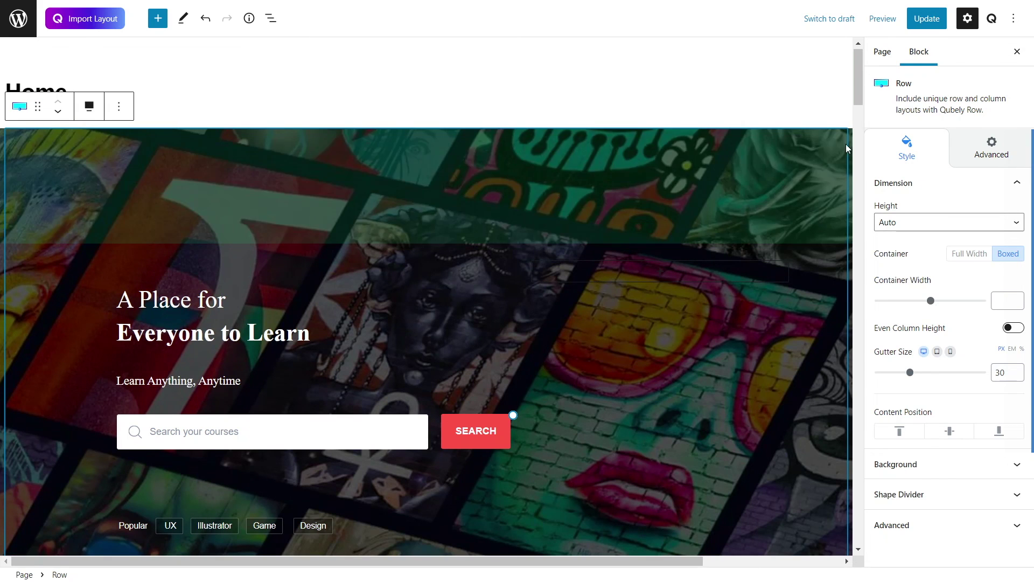
scroll(639, 364, "down", 2)
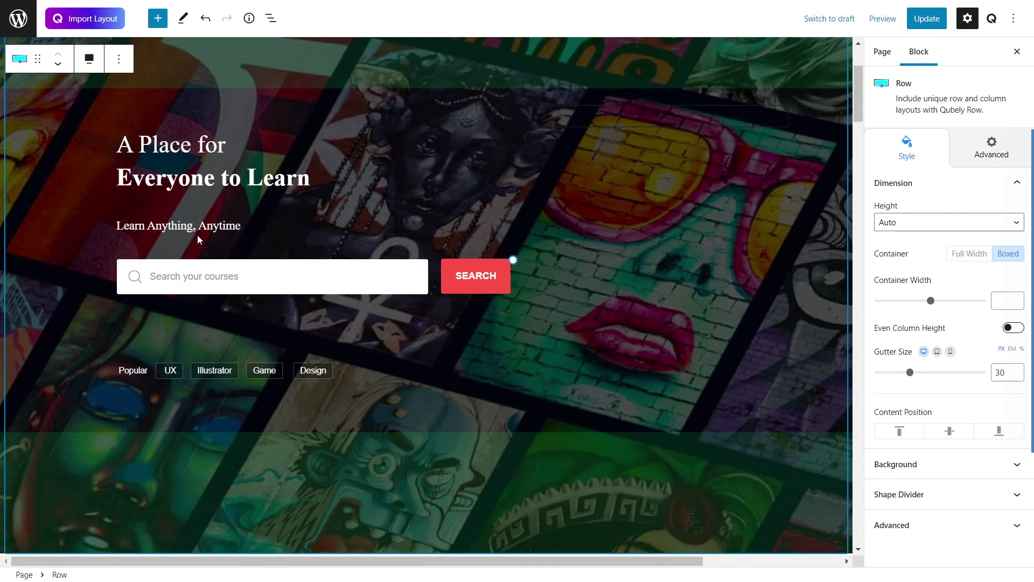
Step: Select the hero column and try the empty right column, deleting it then undoing
left_click(363, 130)
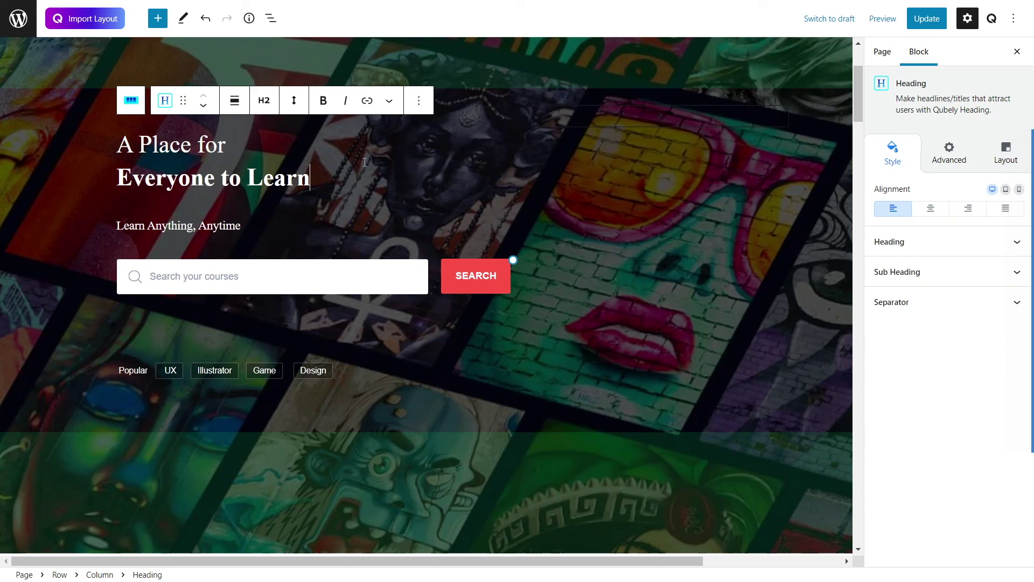
left_click(129, 333)
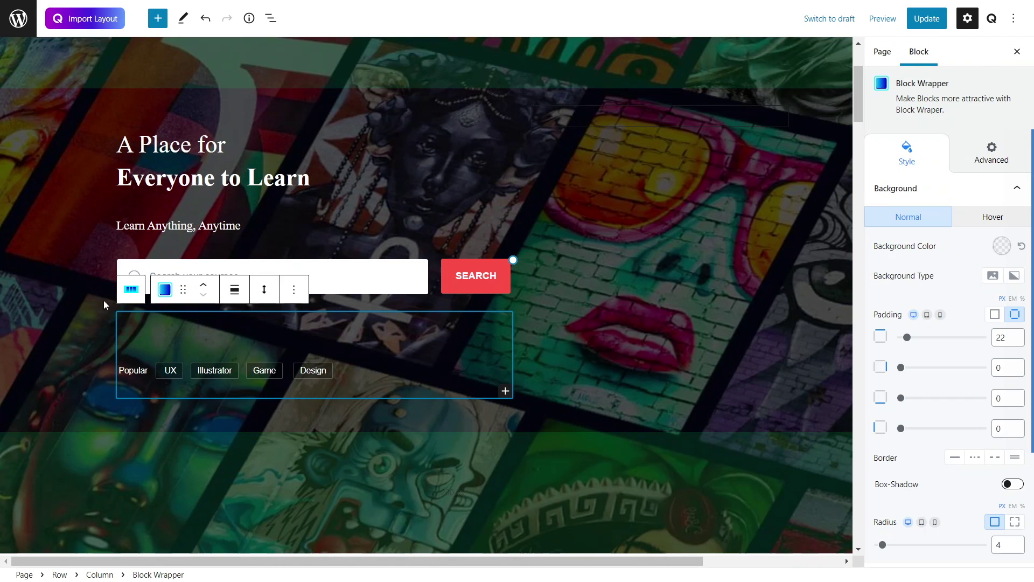
left_click(107, 238)
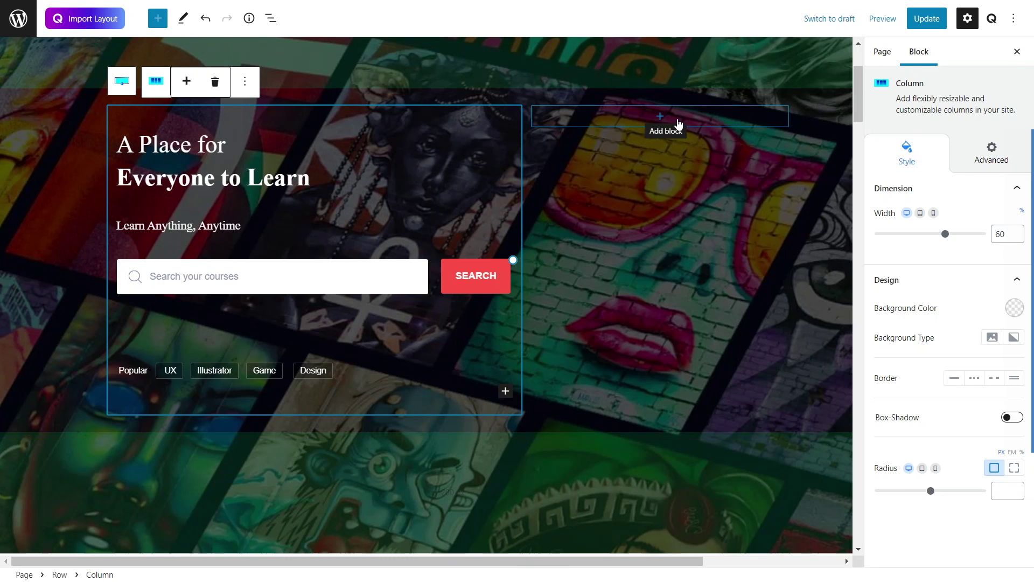
left_click(676, 120)
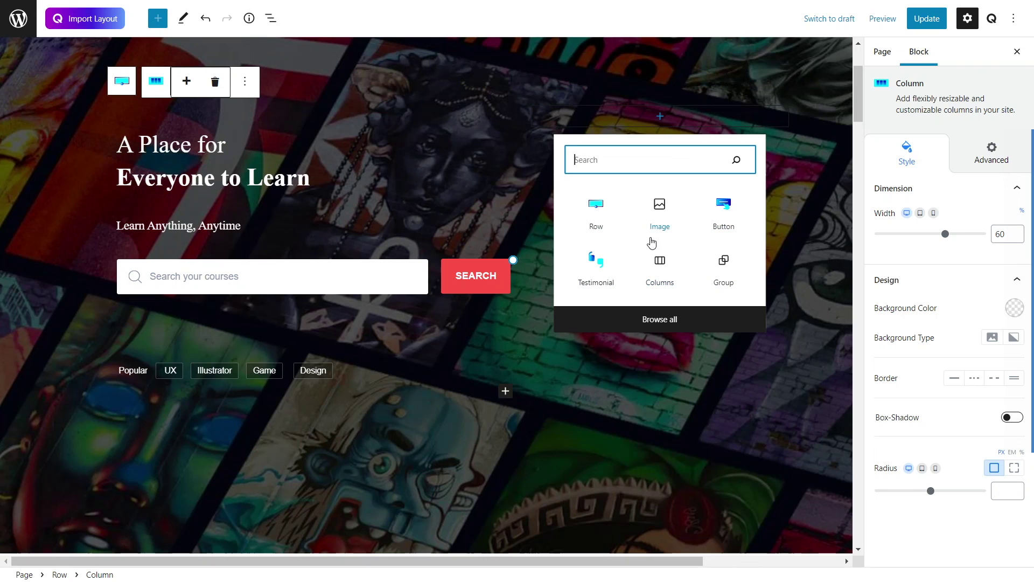
left_click(810, 119)
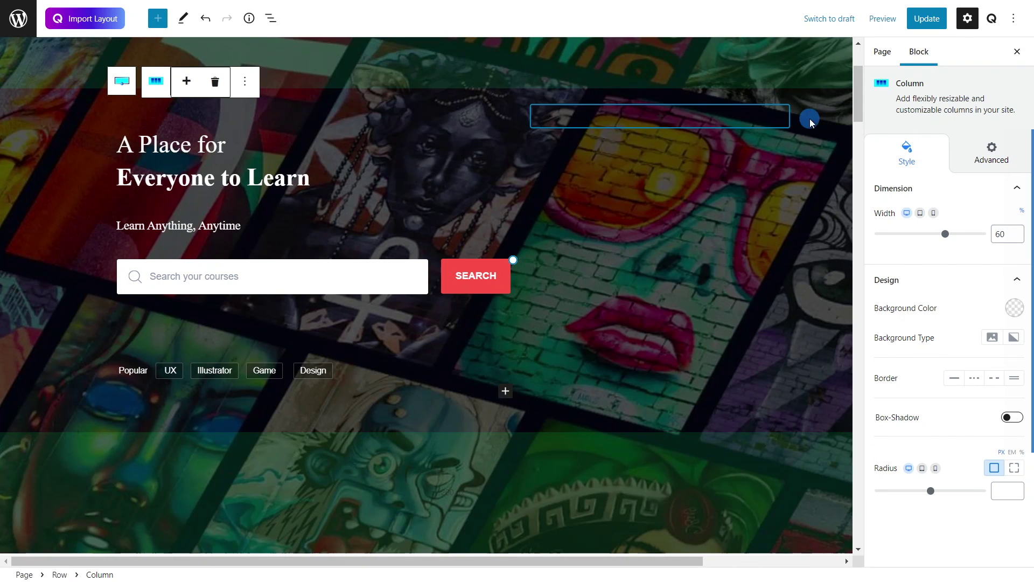
left_click(776, 118)
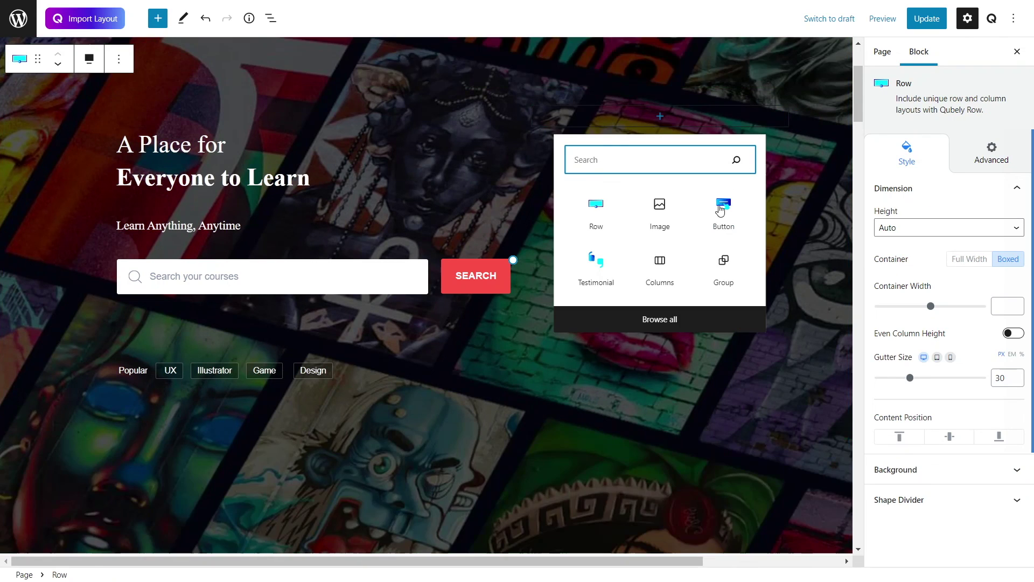
left_click(529, 114)
left_click(526, 119)
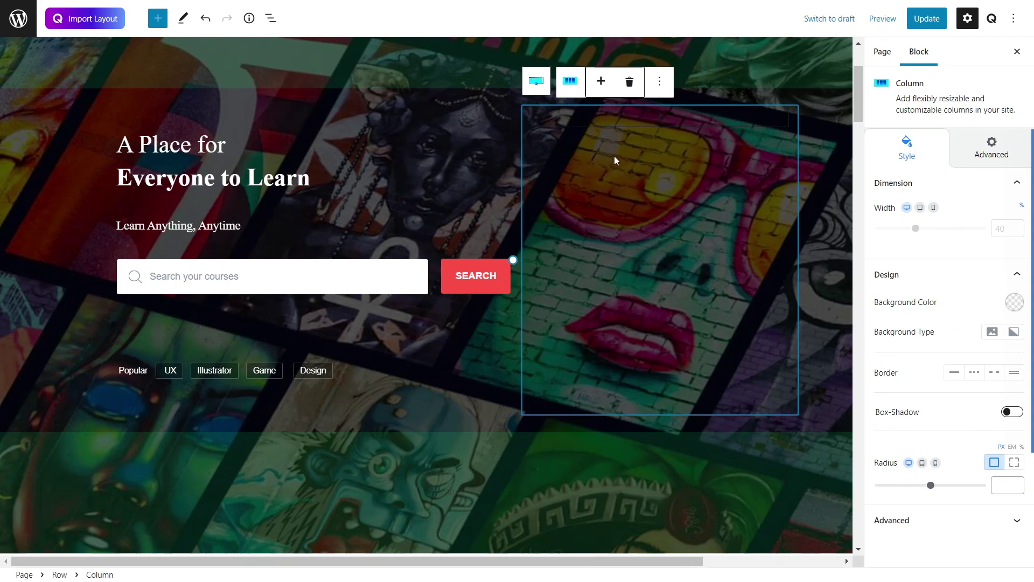
left_click(630, 83)
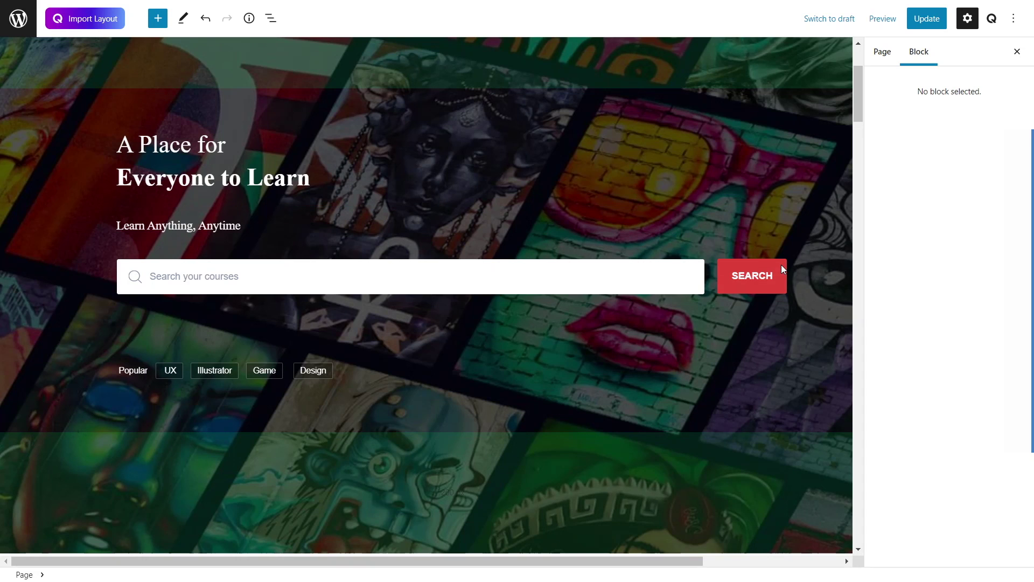
left_click(700, 133)
key("ctrl+z")
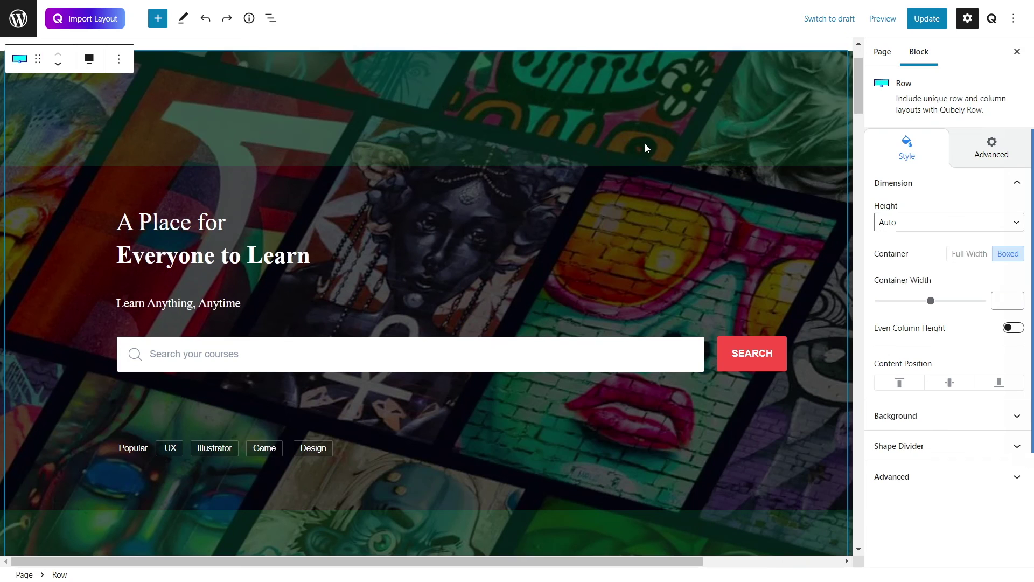
Step: Add a second, empty half-width column beside the hero content
left_click(674, 185)
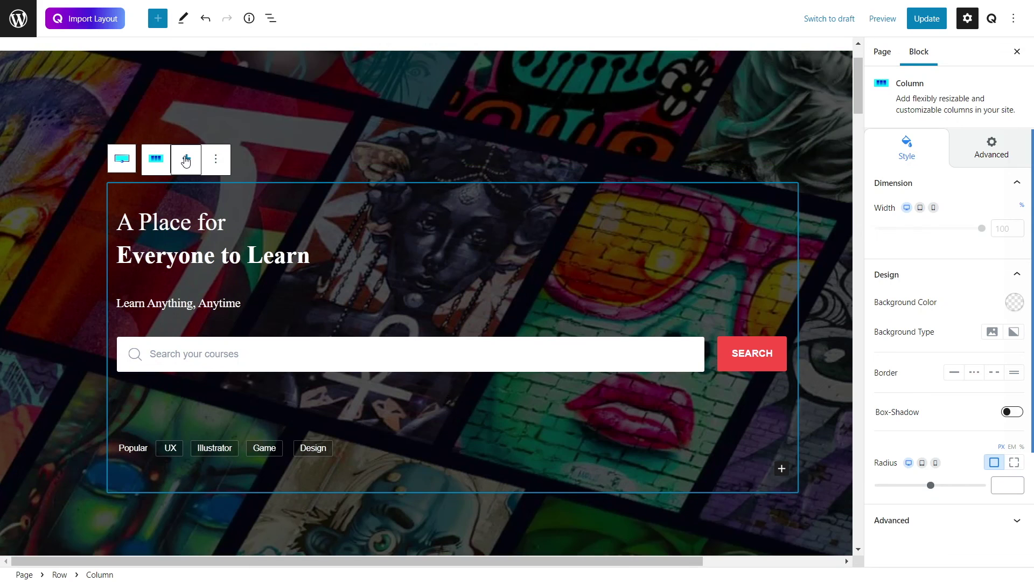
left_click(186, 159)
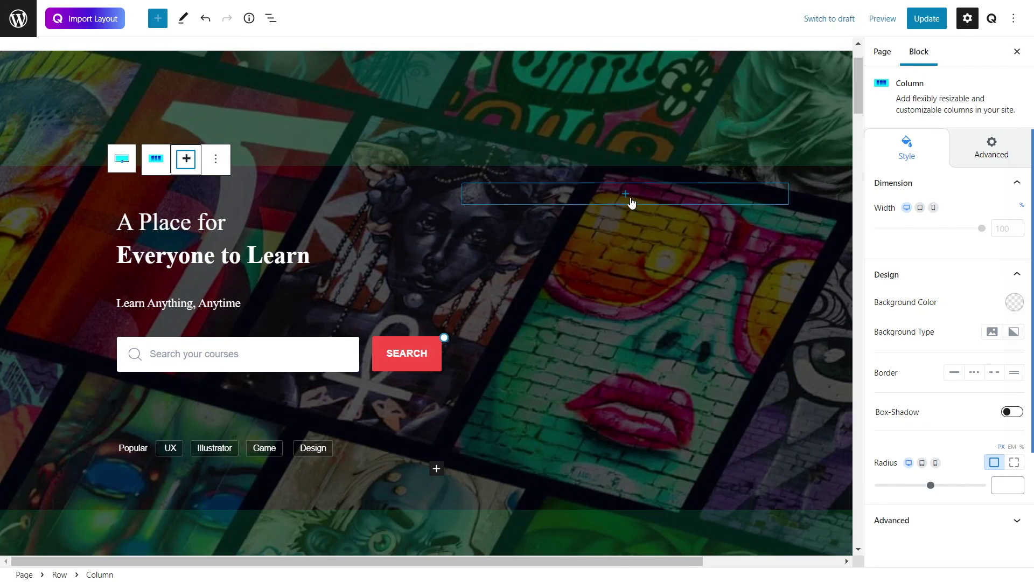
left_click(625, 195)
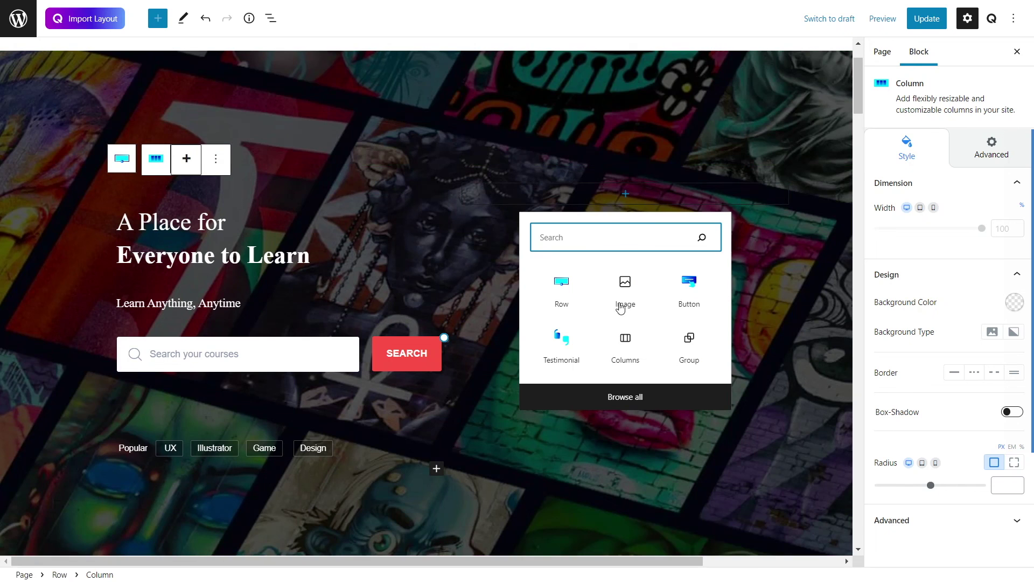
Step: Insert a Qubely Advanced Text block into the right hero column
left_click(638, 401)
mouse_move(159, 372)
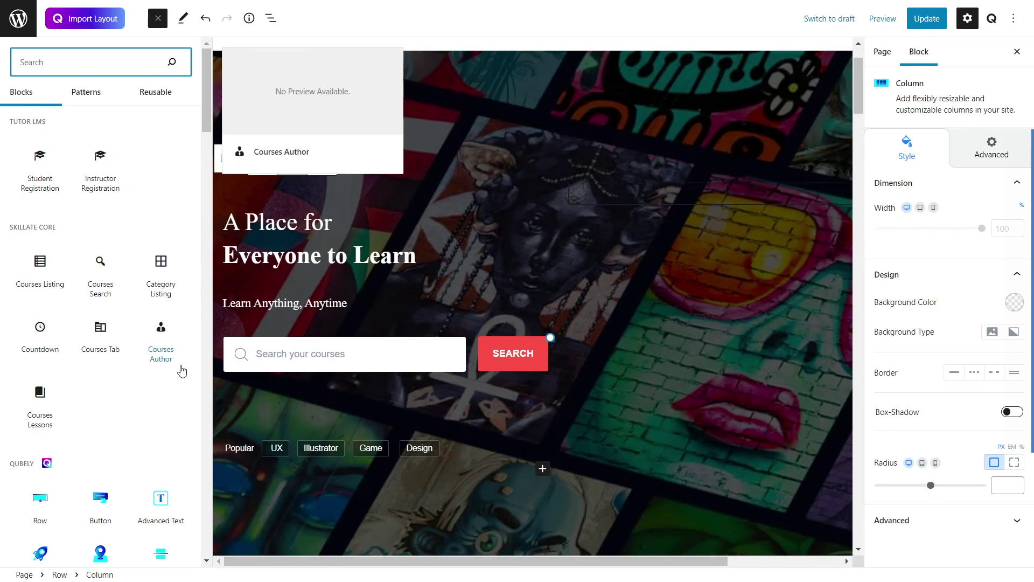
scroll(134, 393, "down", 2)
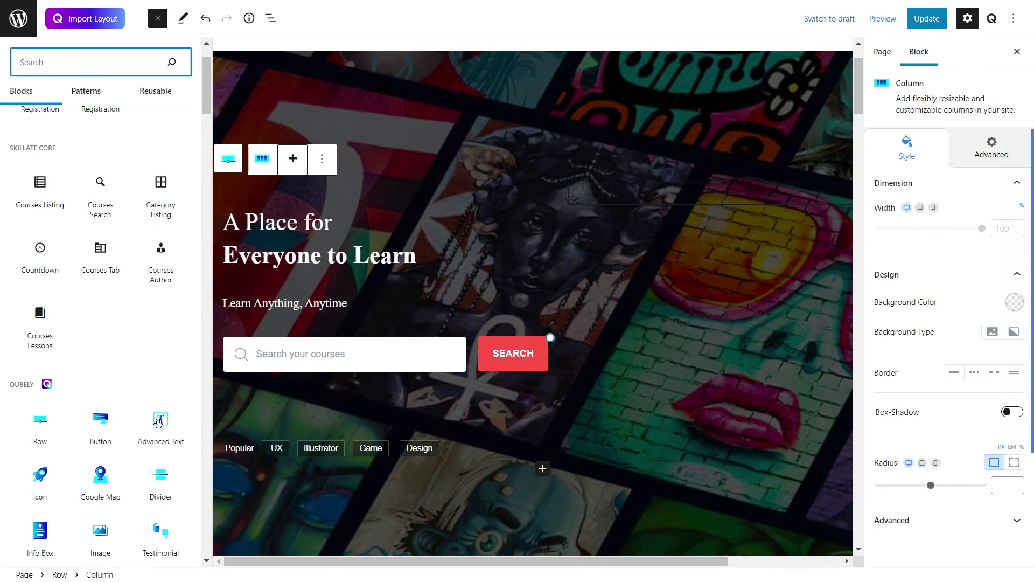
left_click(159, 421)
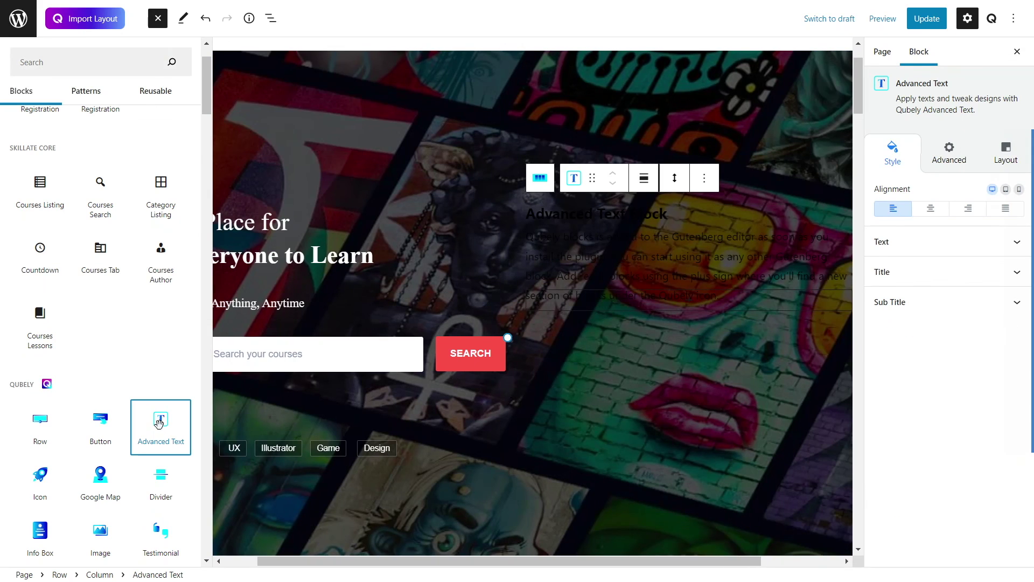
Step: Make the Advanced Text title white and delete its body paragraph
left_click(659, 214)
left_click_drag(417, 214, 567, 262)
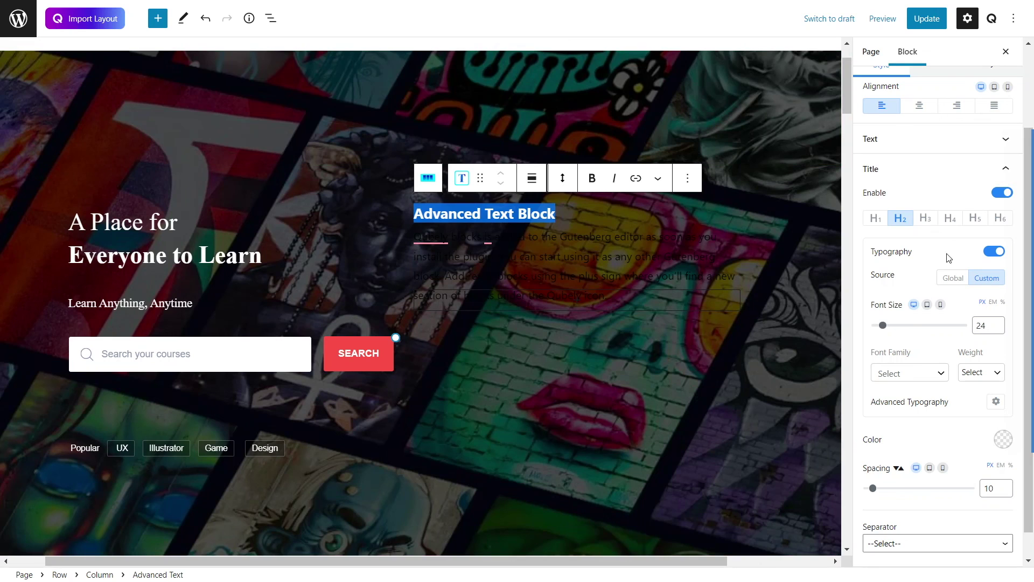
left_click(1002, 440)
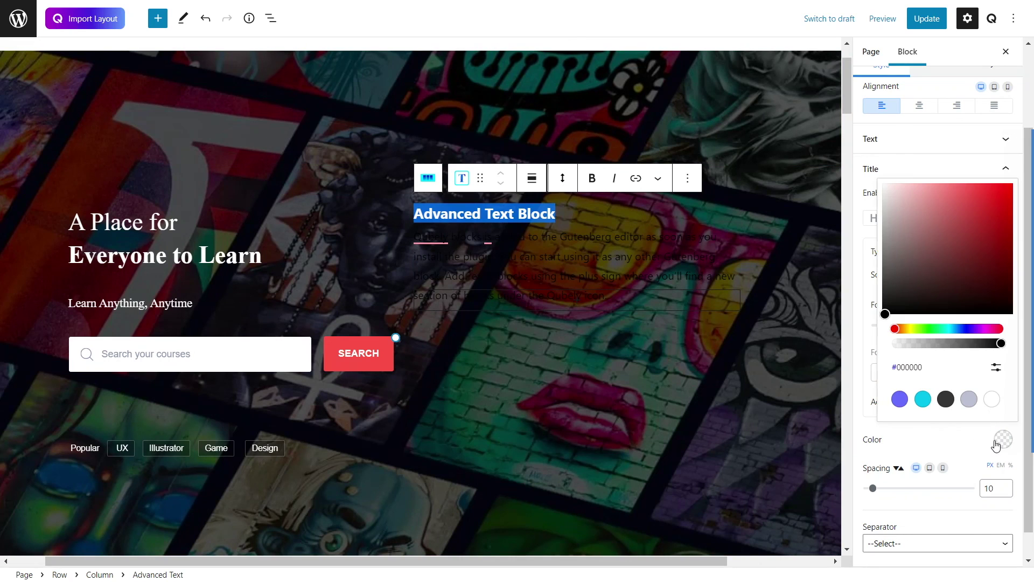
left_click(992, 399)
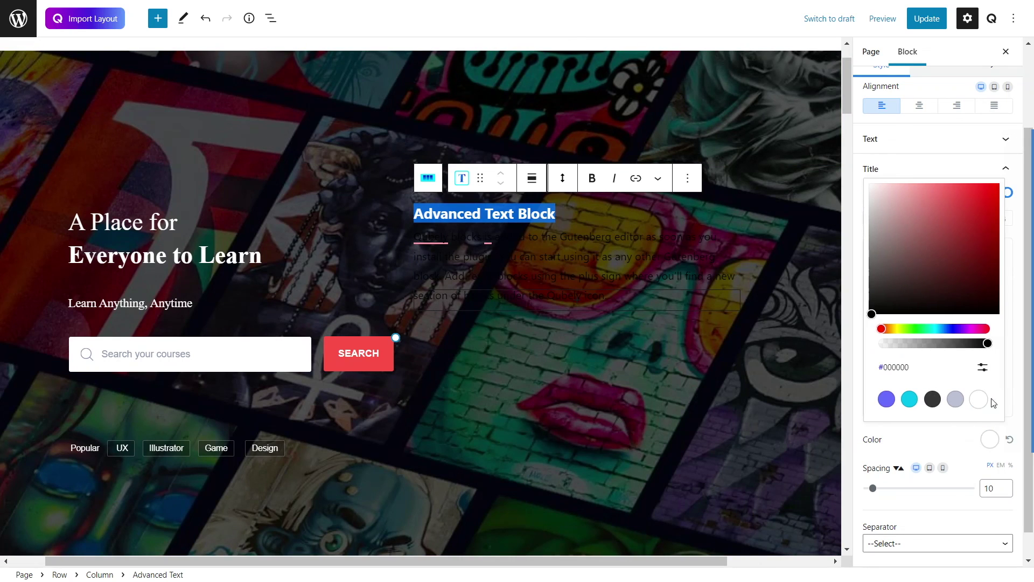
left_click(736, 318)
left_click(464, 226)
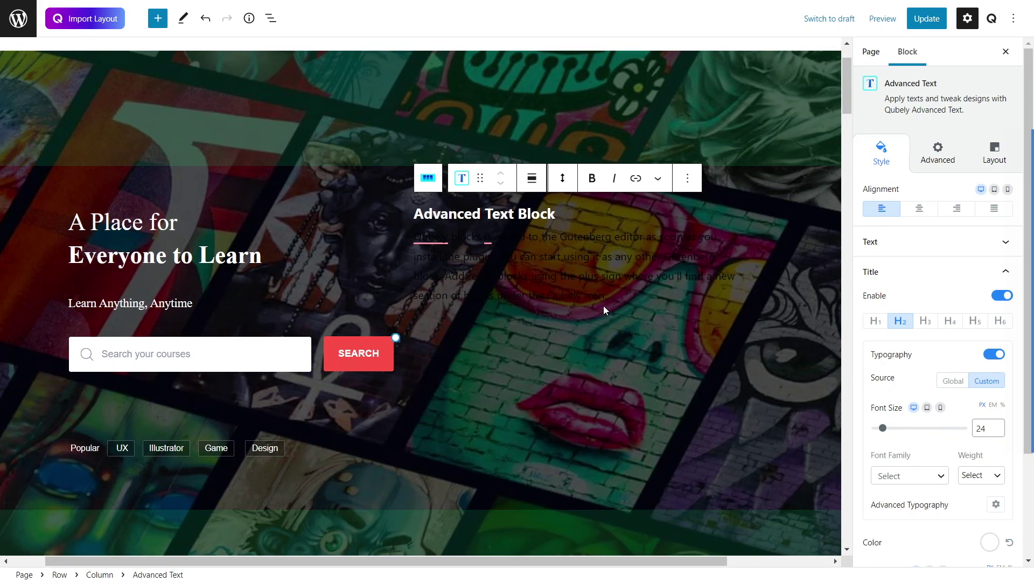
left_click_drag(613, 297, 401, 235)
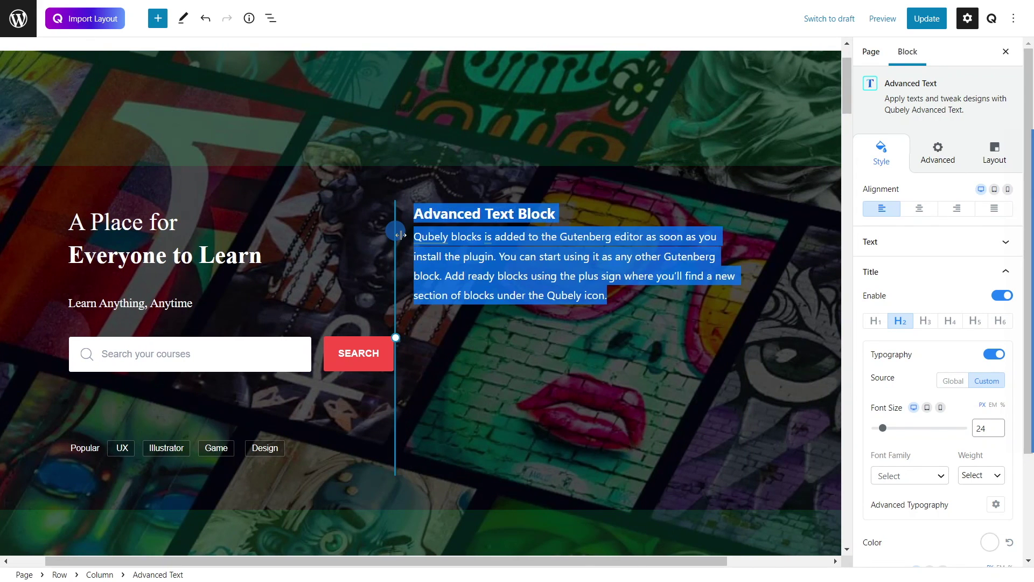
key("BackSpace")
Step: Set the title to font size 44 in Abril Fatface
left_click_drag(564, 281, 423, 277)
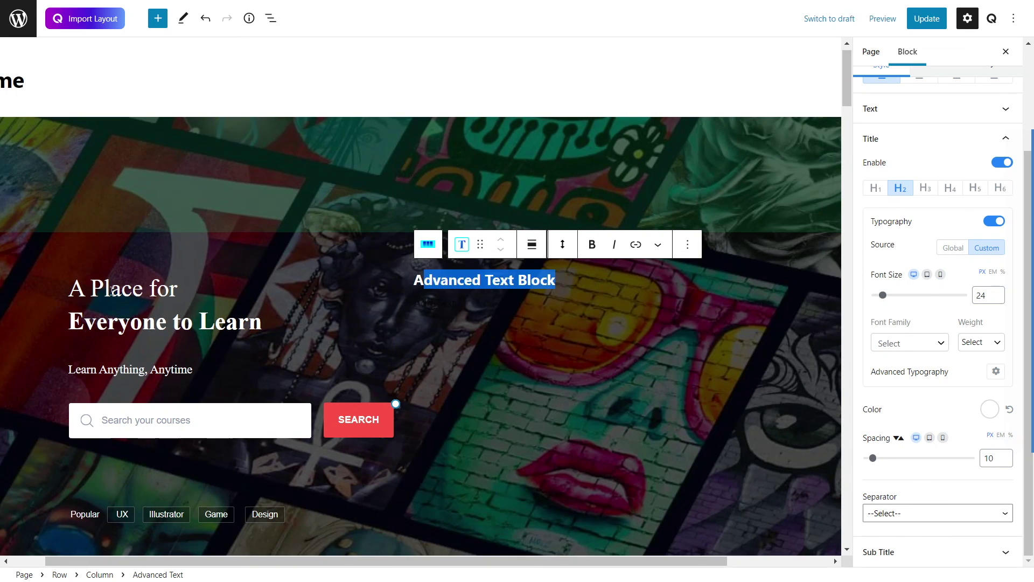
left_click(553, 278)
left_click_drag(553, 278, 404, 280)
left_click_drag(883, 296, 892, 300)
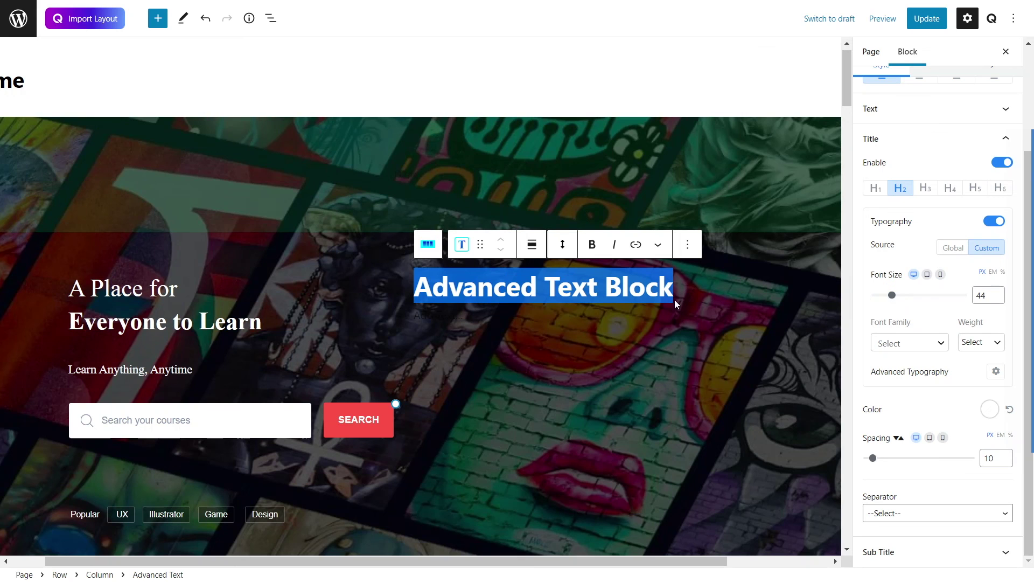
left_click(677, 298)
left_click_drag(675, 288, 409, 289)
left_click(941, 343)
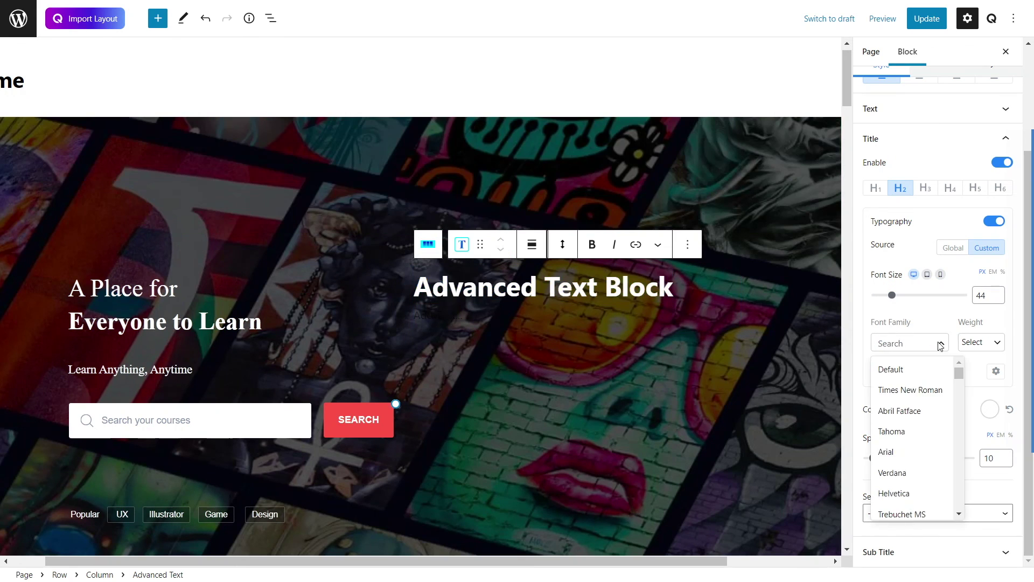
left_click(901, 412)
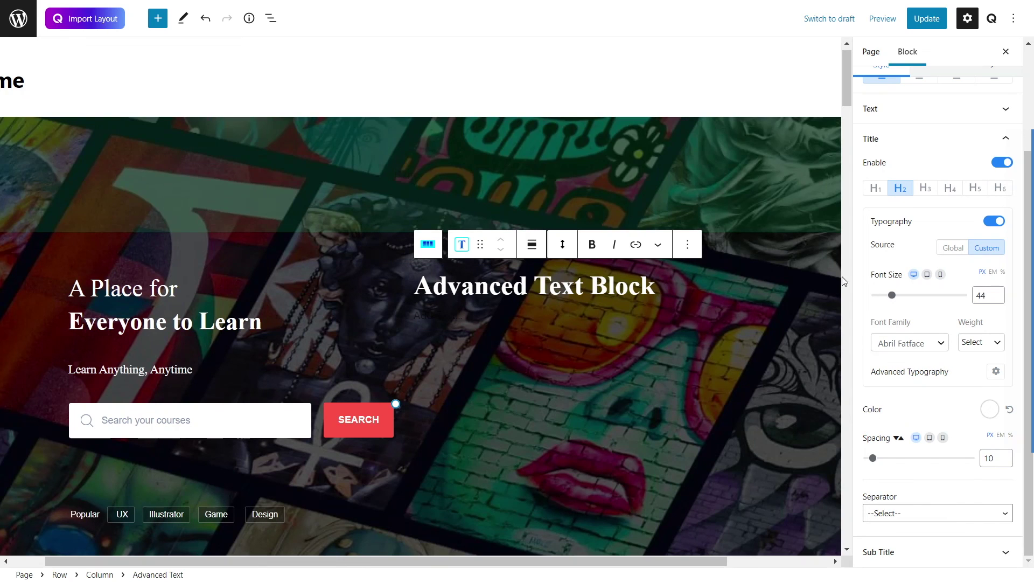
left_click(676, 288)
left_click(668, 282)
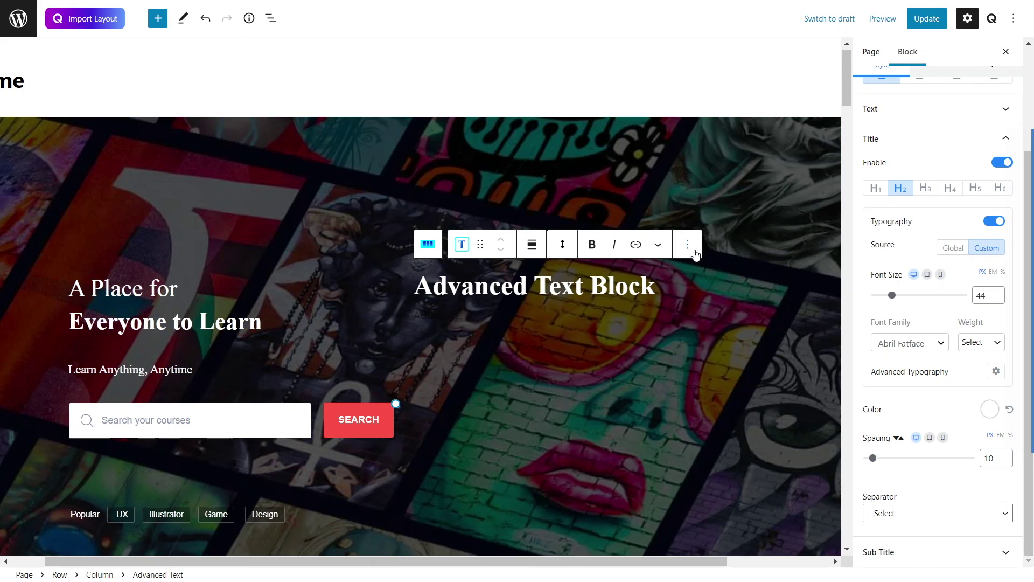
Step: Insert a Qubely Button block below the Advanced Text title in the right column
left_click(724, 446)
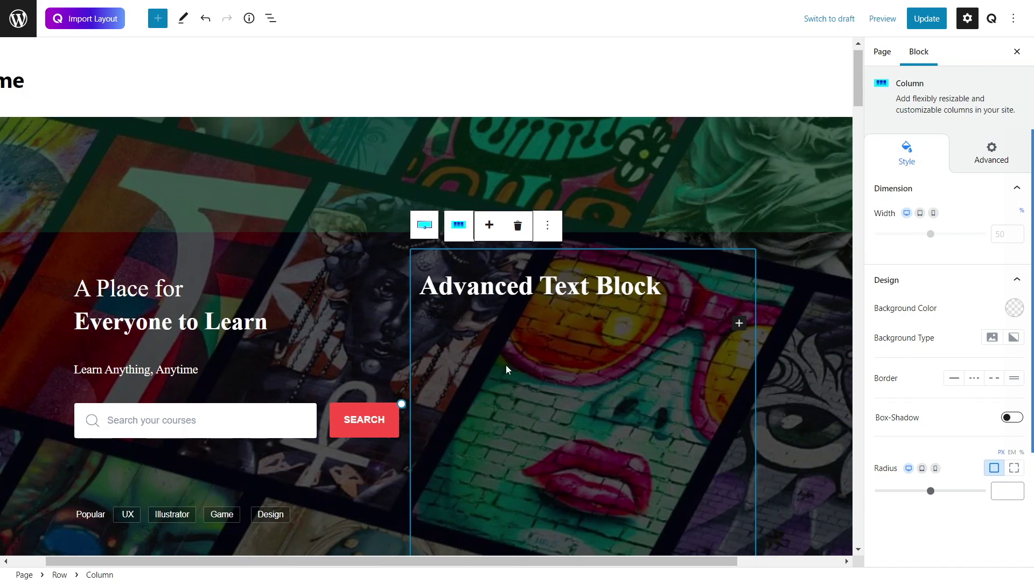
left_click(739, 324)
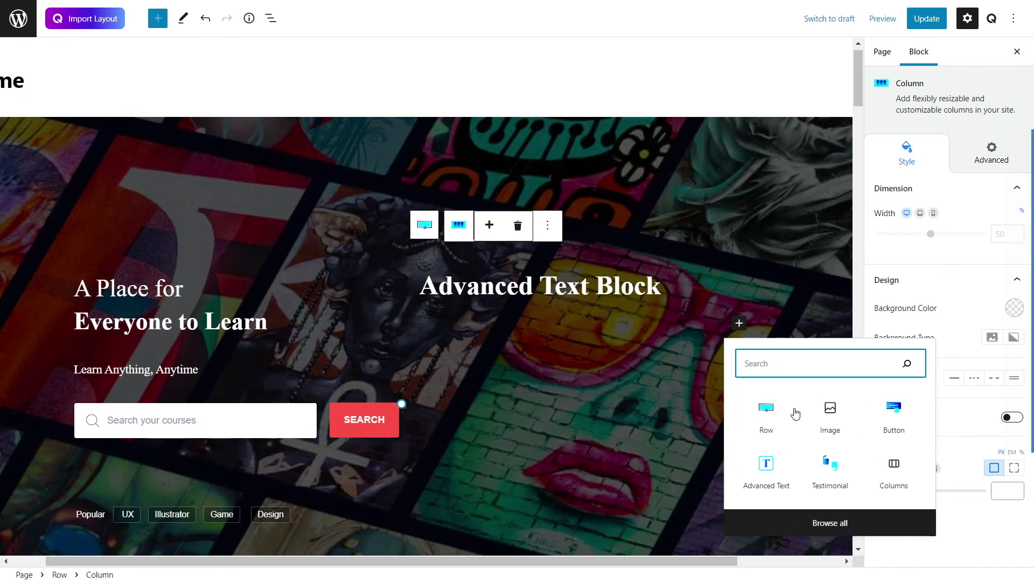
left_click(831, 524)
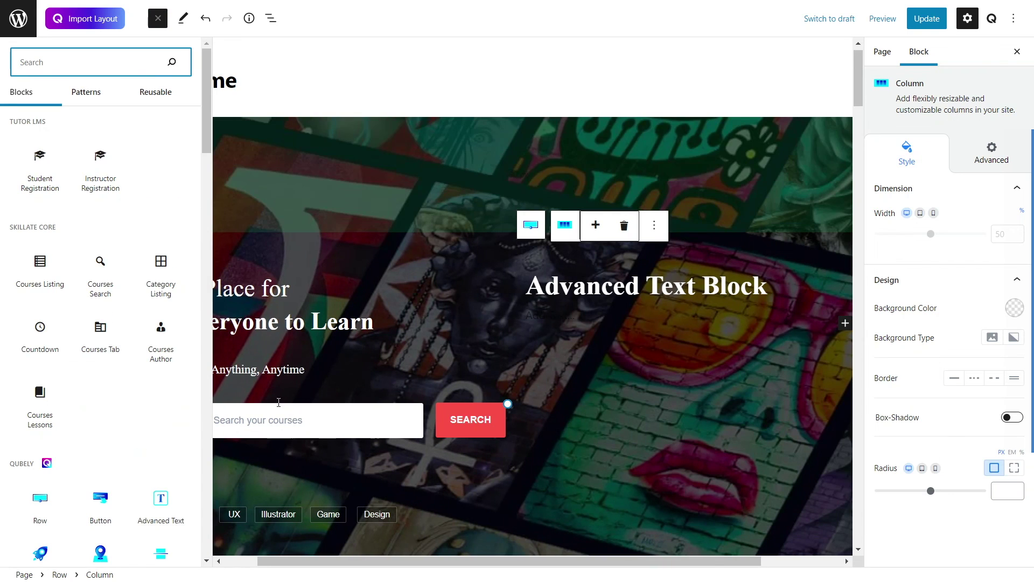
scroll(120, 332, "down", 5)
scroll(121, 332, "down", 3)
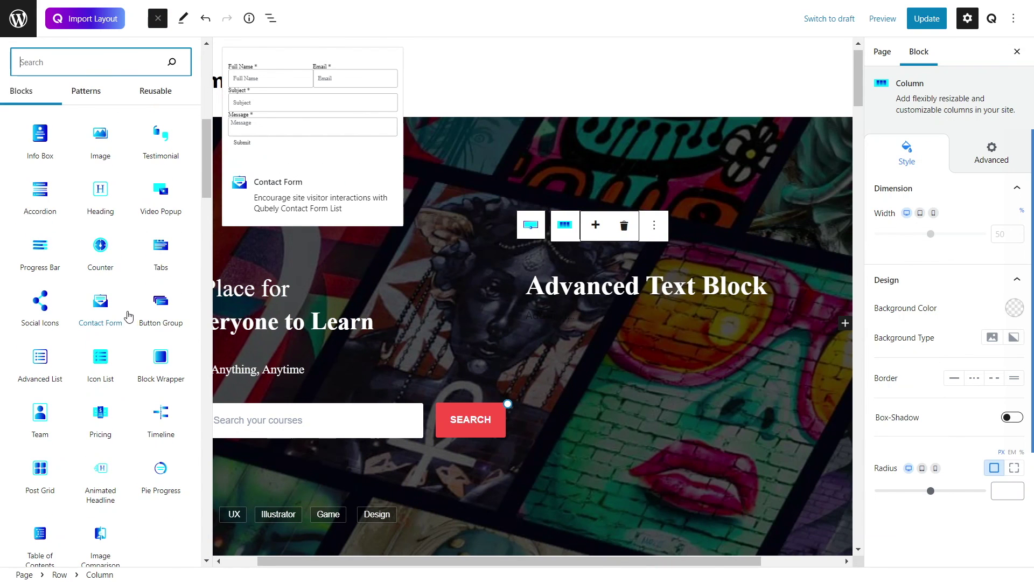
scroll(92, 328, "up", 3)
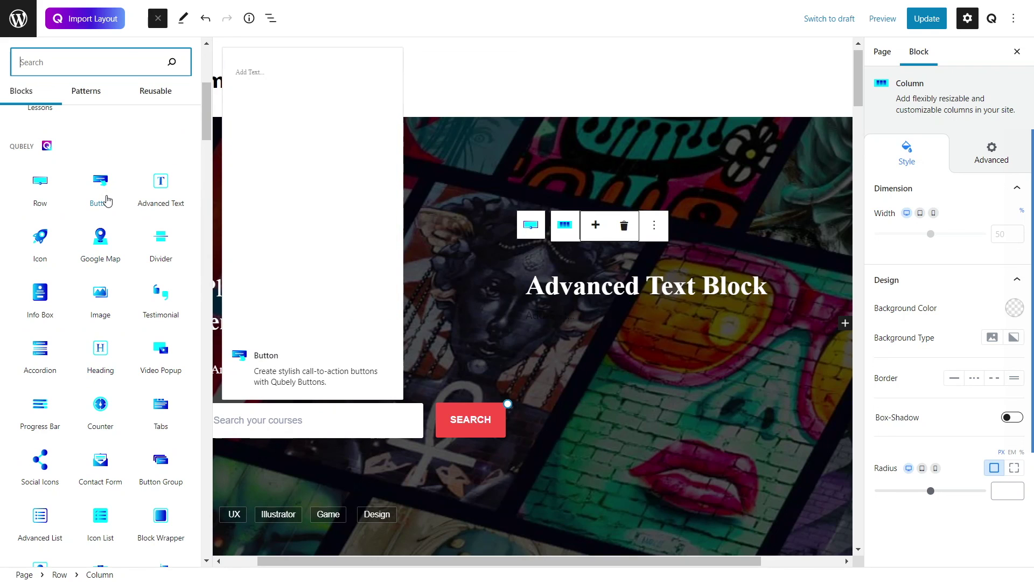
left_click(105, 186)
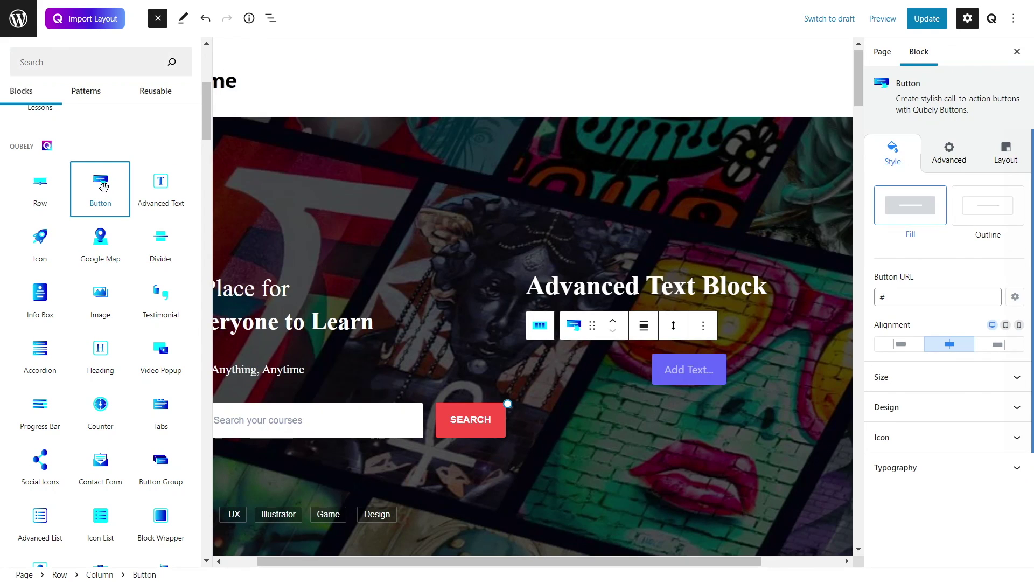
Step: Label the button 'Click Here', left-aligned, with size L
left_click(686, 367)
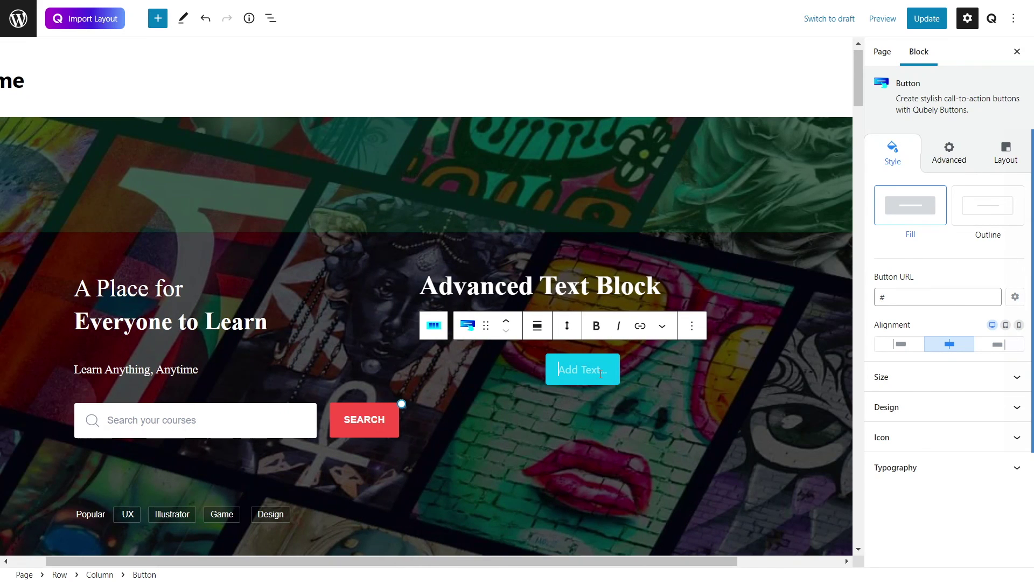
type("Click Here")
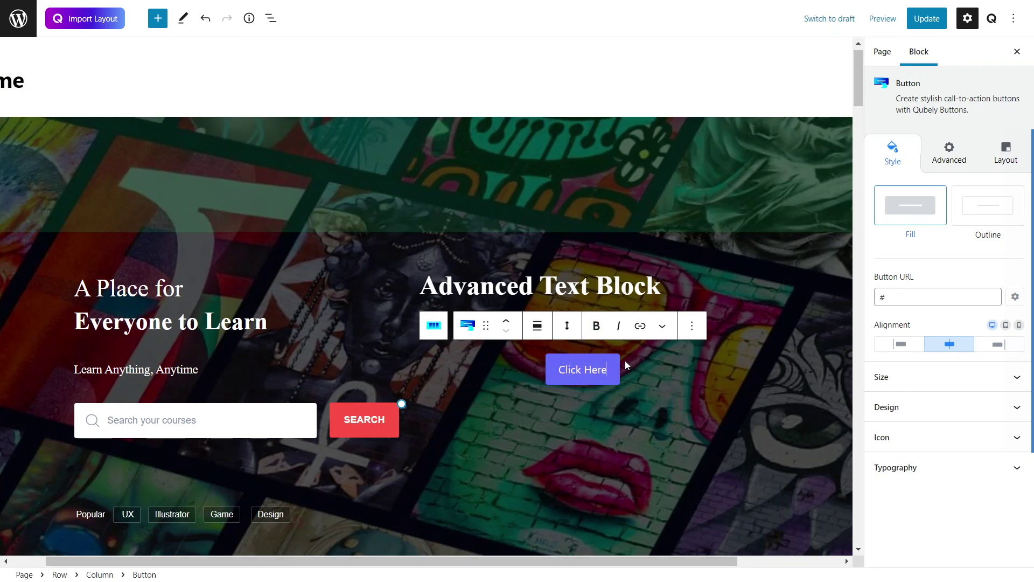
left_click(899, 344)
left_click(947, 346)
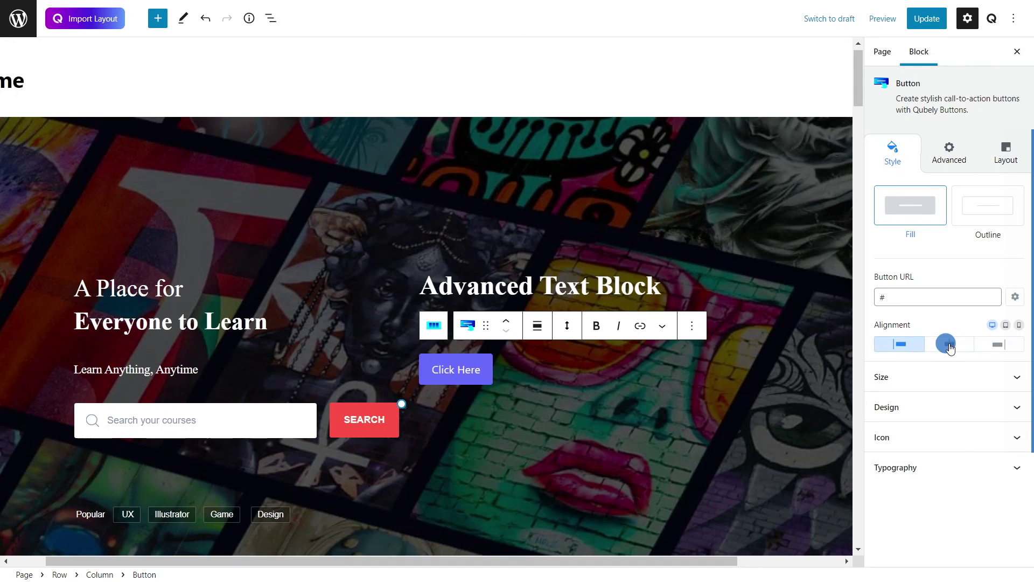
left_click(992, 343)
left_click(891, 350)
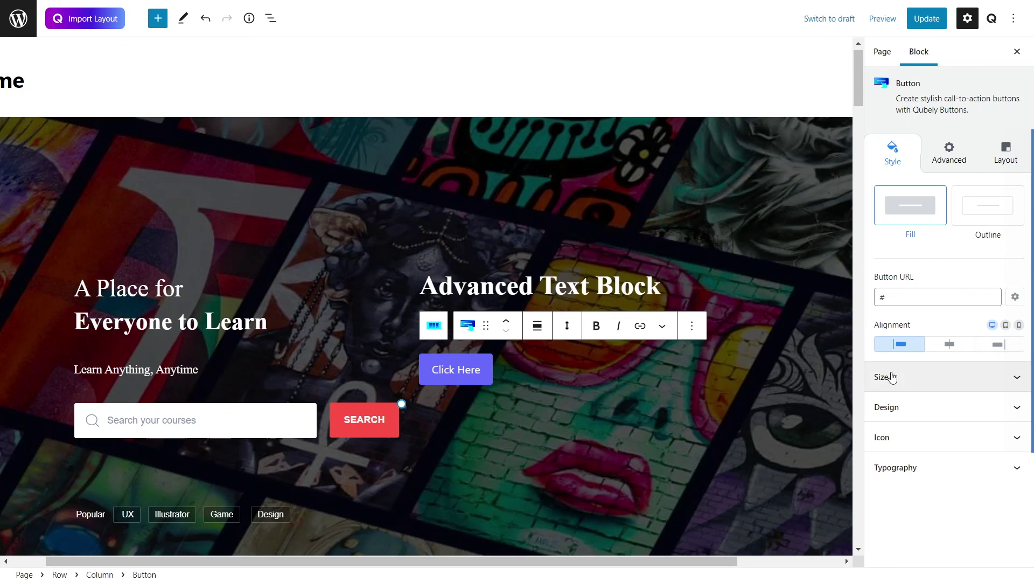
left_click(889, 378)
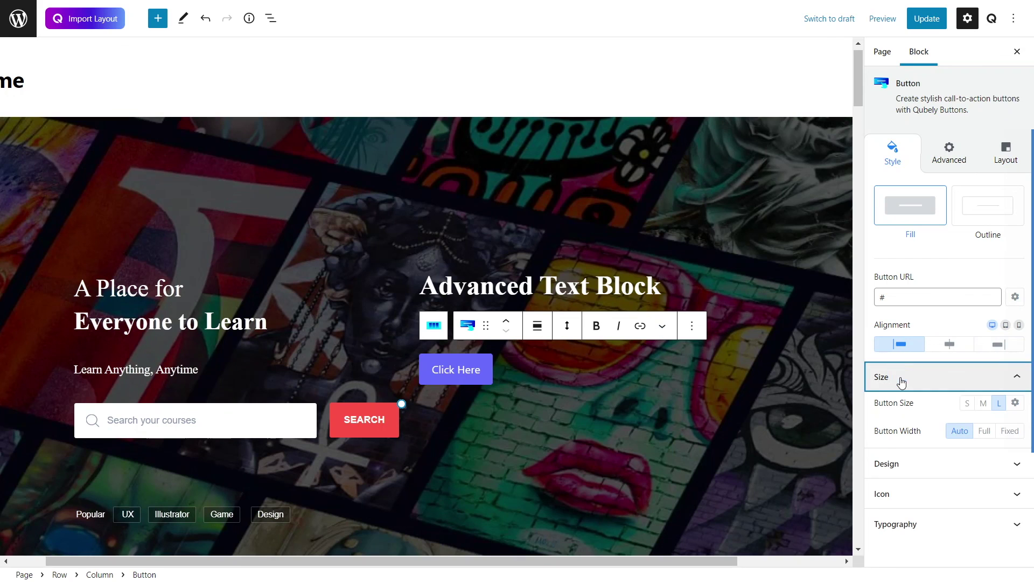
left_click(984, 404)
left_click(967, 405)
left_click(998, 404)
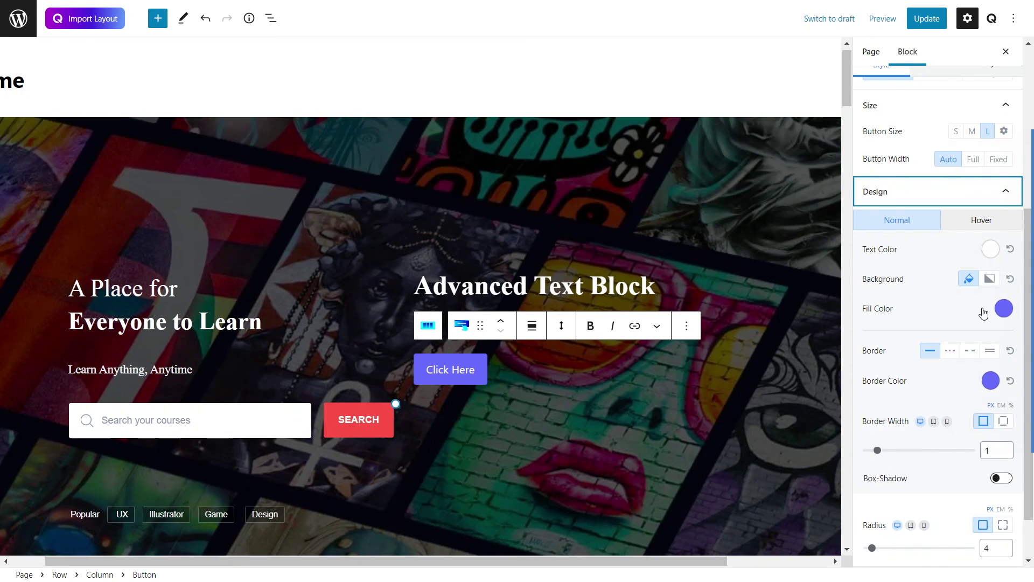
Step: Give the button a blue fill colour and set its border width to 0
left_click(1000, 311)
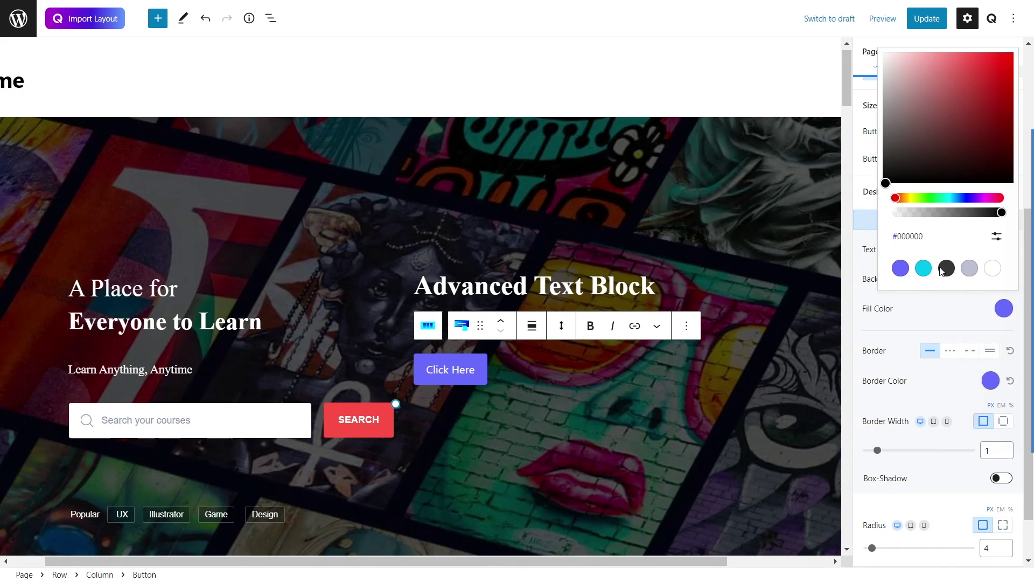
left_click(956, 199)
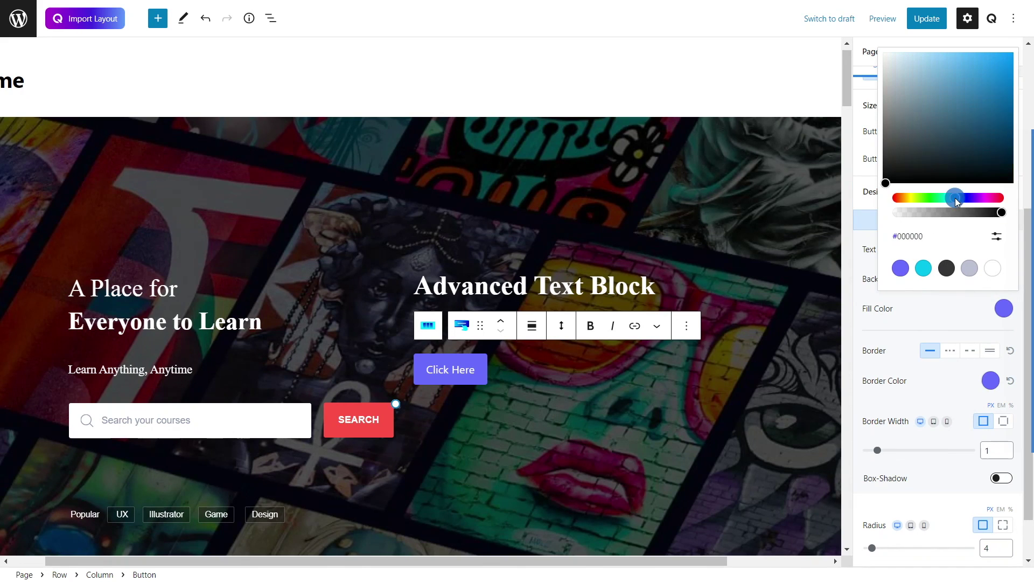
left_click_drag(972, 108, 1013, 52)
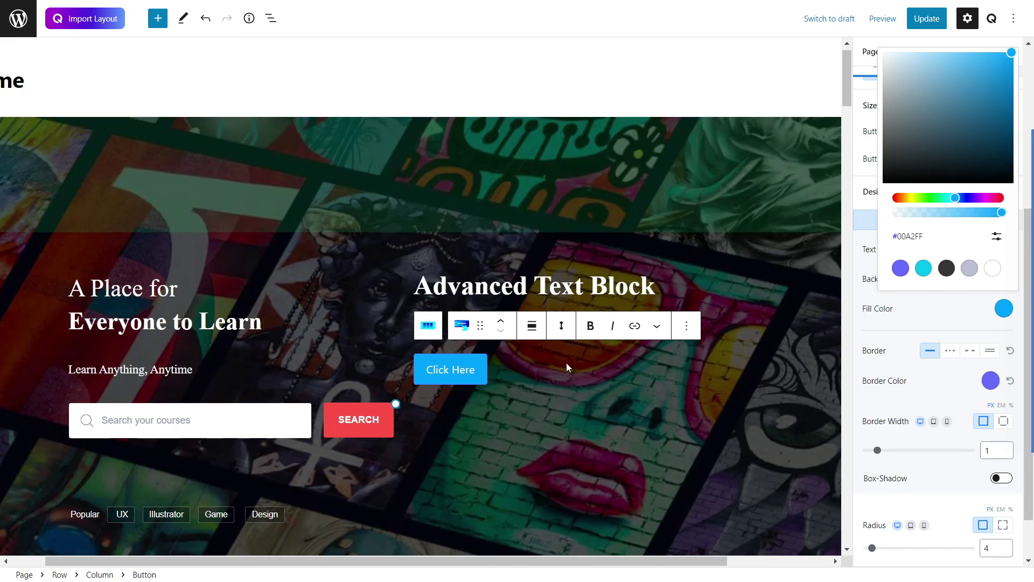
left_click_drag(998, 61, 989, 94)
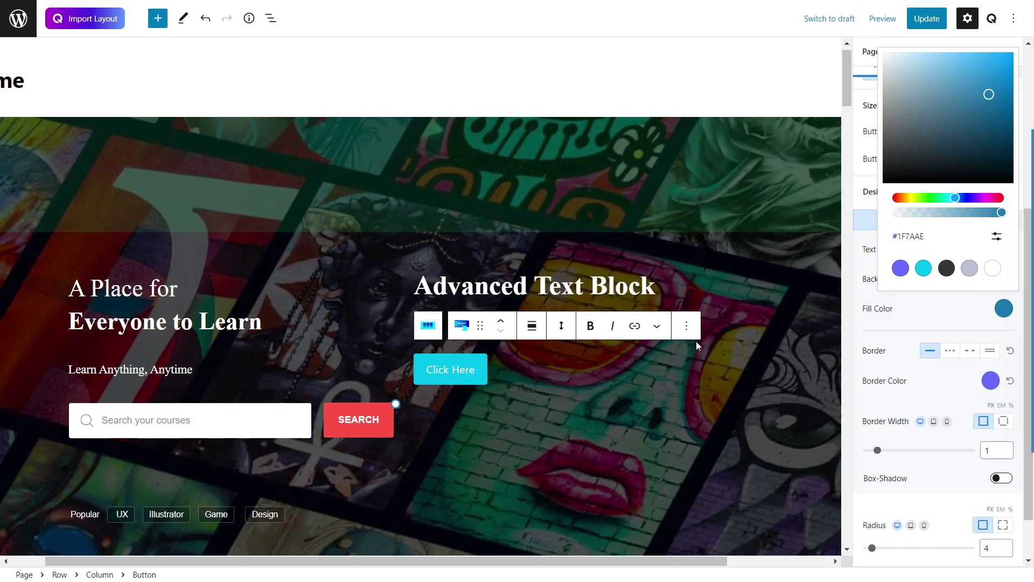
left_click(885, 379)
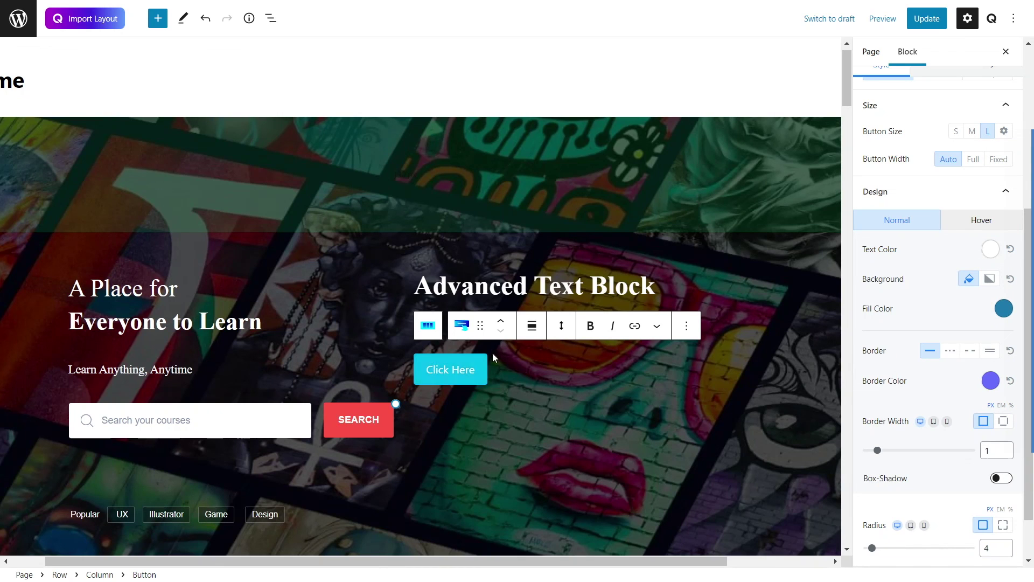
left_click_drag(877, 451, 845, 450)
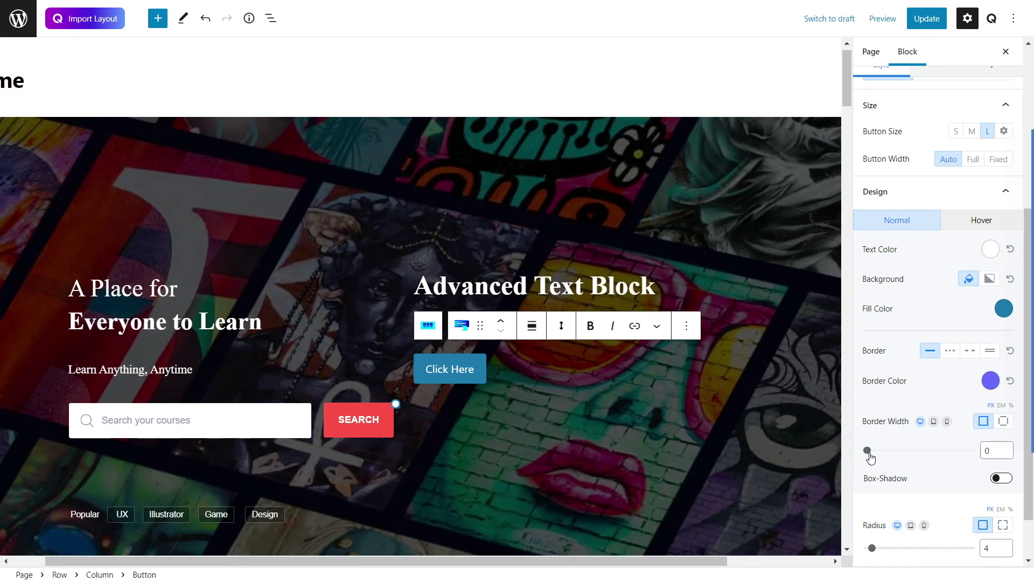
left_click(967, 222)
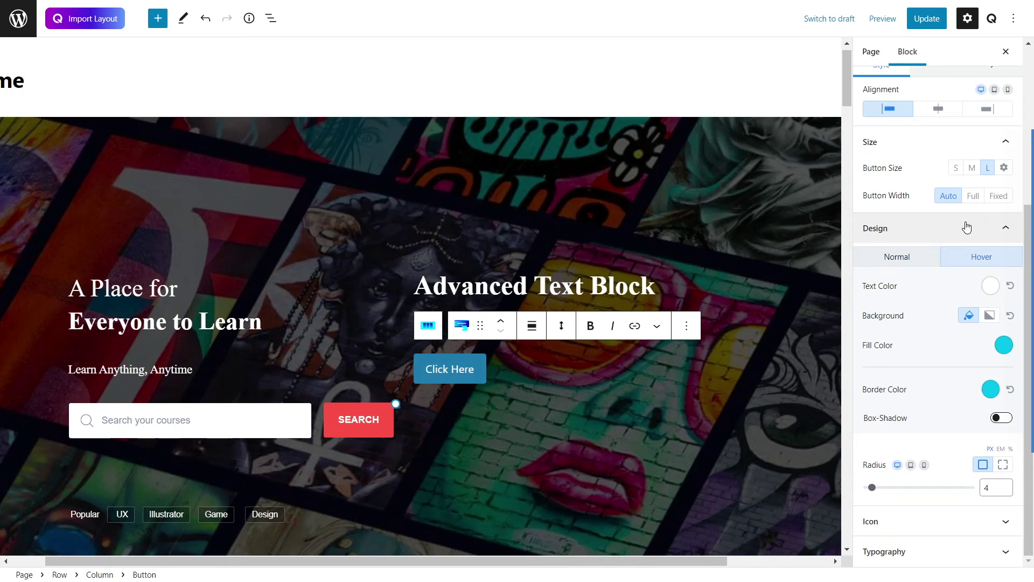
left_click(911, 263)
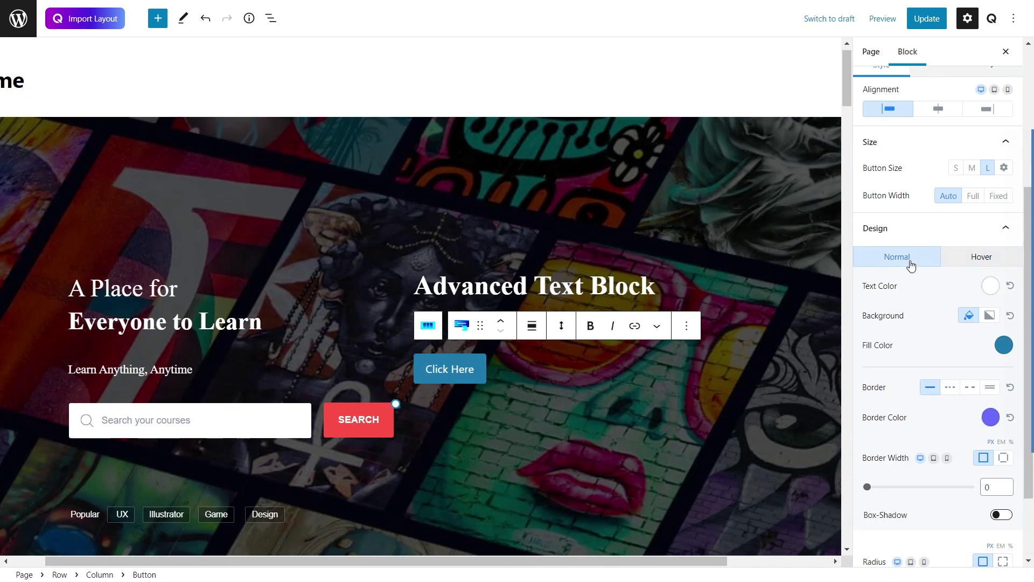
left_click(542, 426)
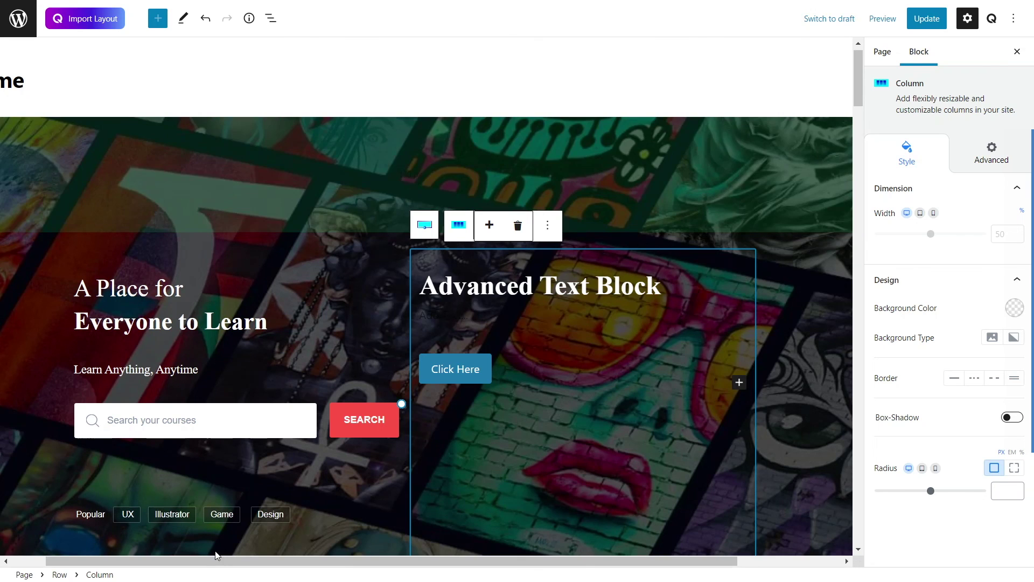
left_click_drag(221, 556, 126, 553)
left_click(118, 141)
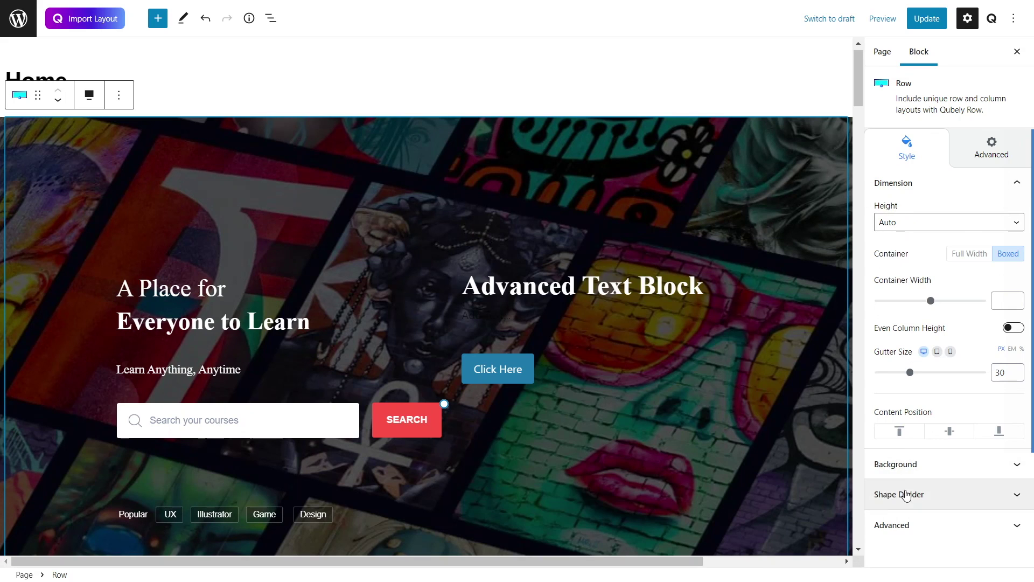
Step: Set the hero row's background image to the HK_Apple_Store_Opened_Exterior photo from the Media Library
left_click(901, 467)
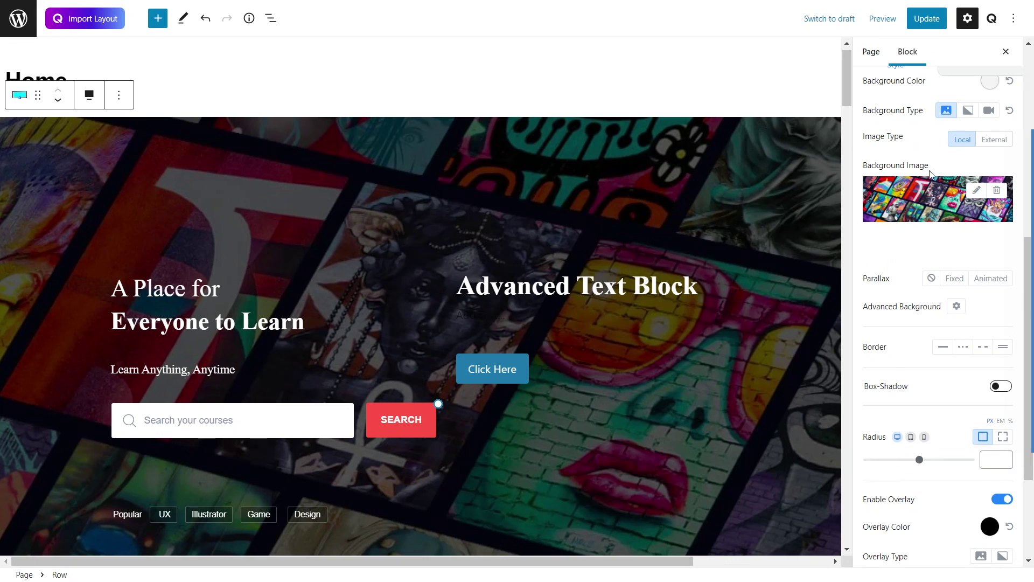
left_click(976, 195)
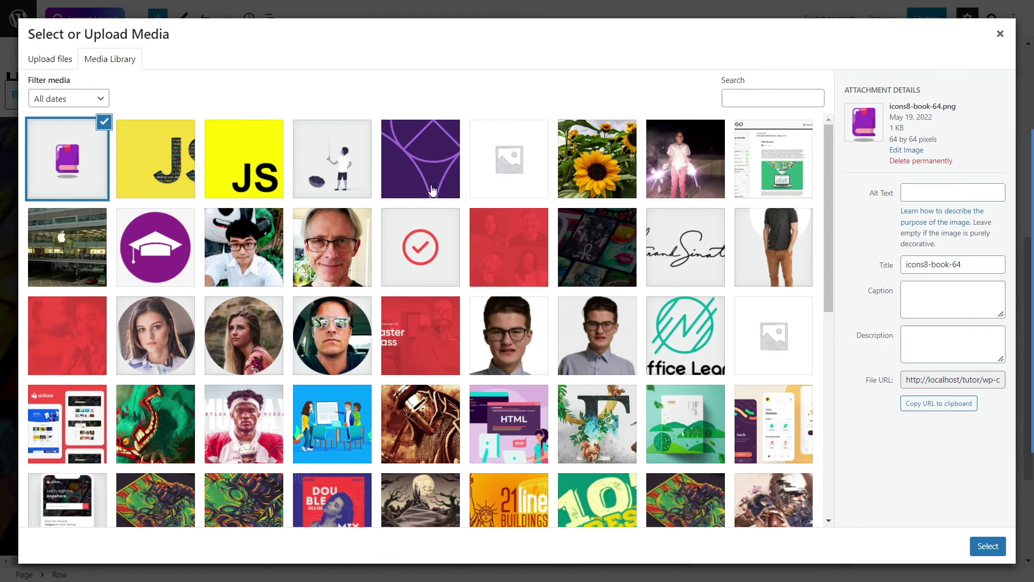
left_click(81, 230)
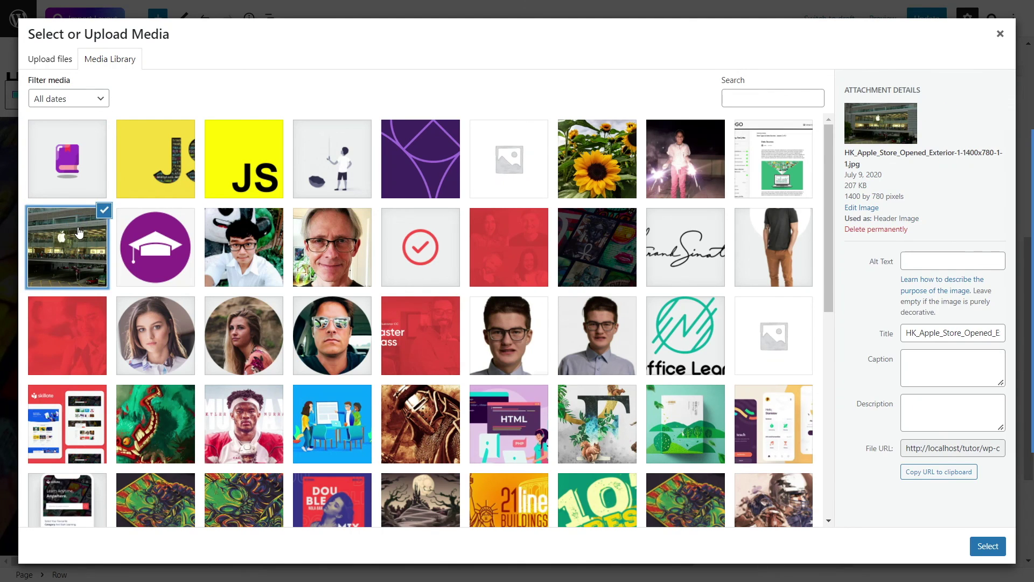
left_click(988, 546)
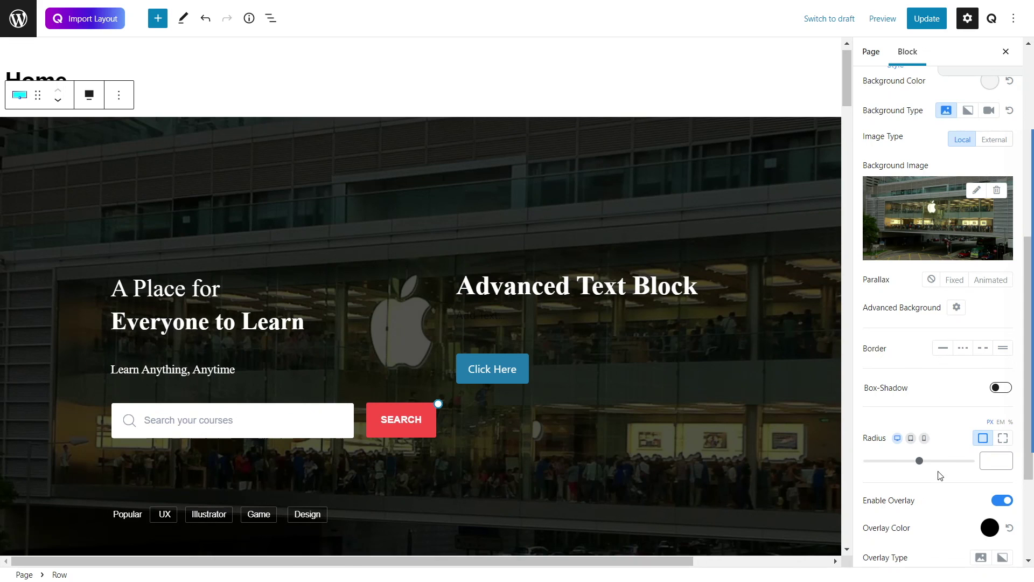
Step: Re-enable the hero overlay and tint it slate blue #4C5878
scroll(938, 472, "down", 2)
scroll(934, 464, "up", 4)
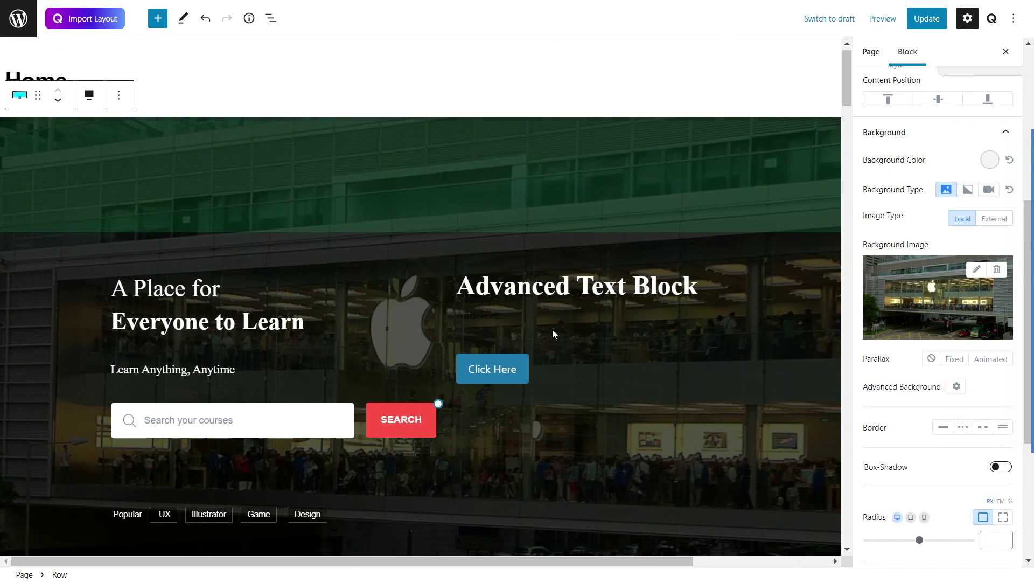
scroll(887, 381, "down", 4)
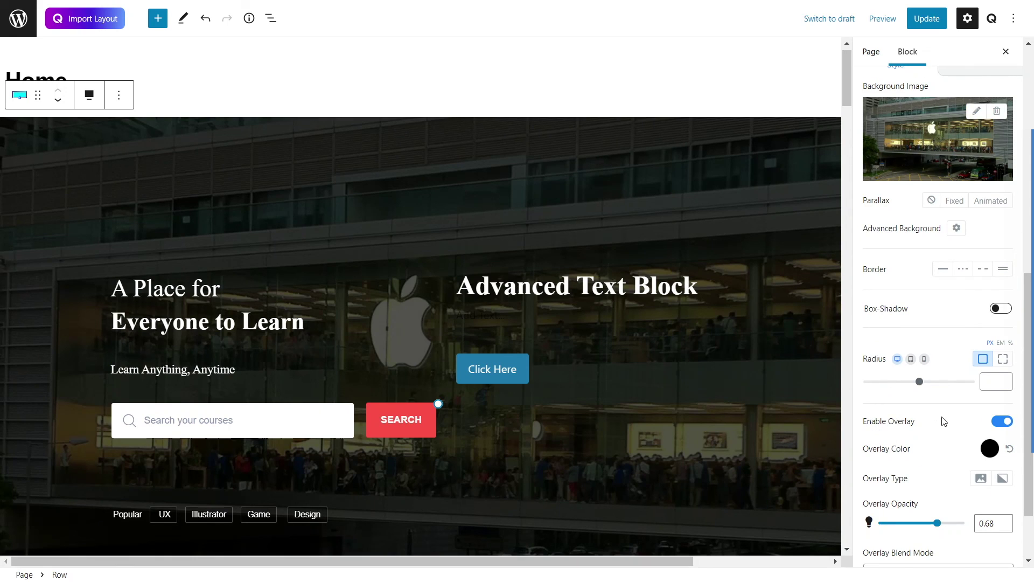
left_click(994, 425)
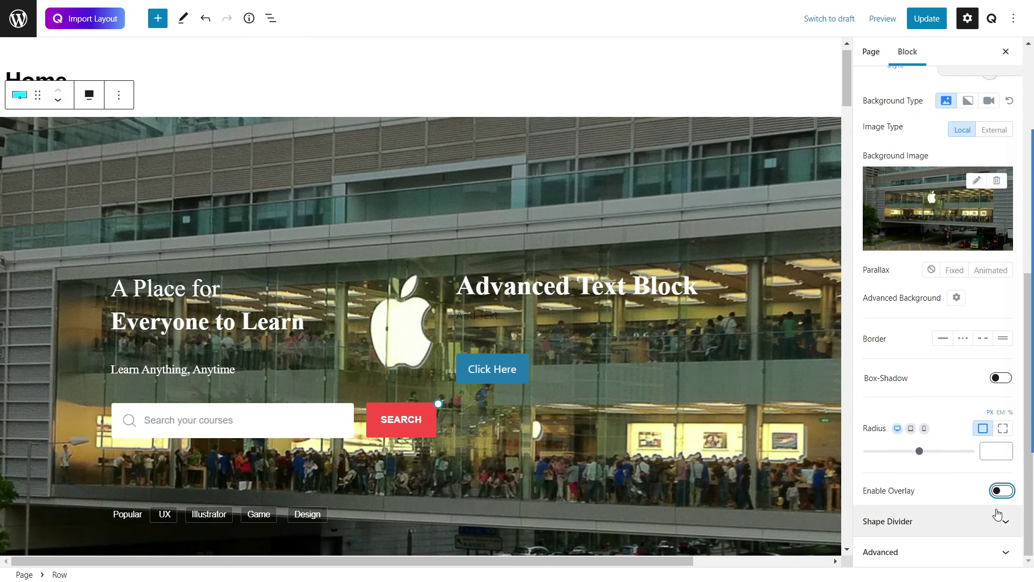
left_click(1003, 491)
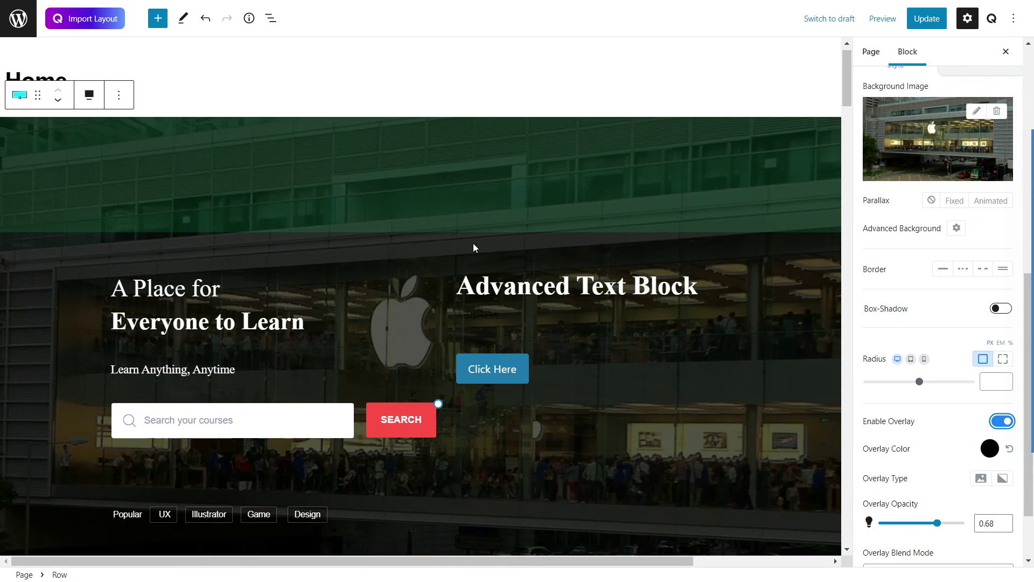
left_click(990, 449)
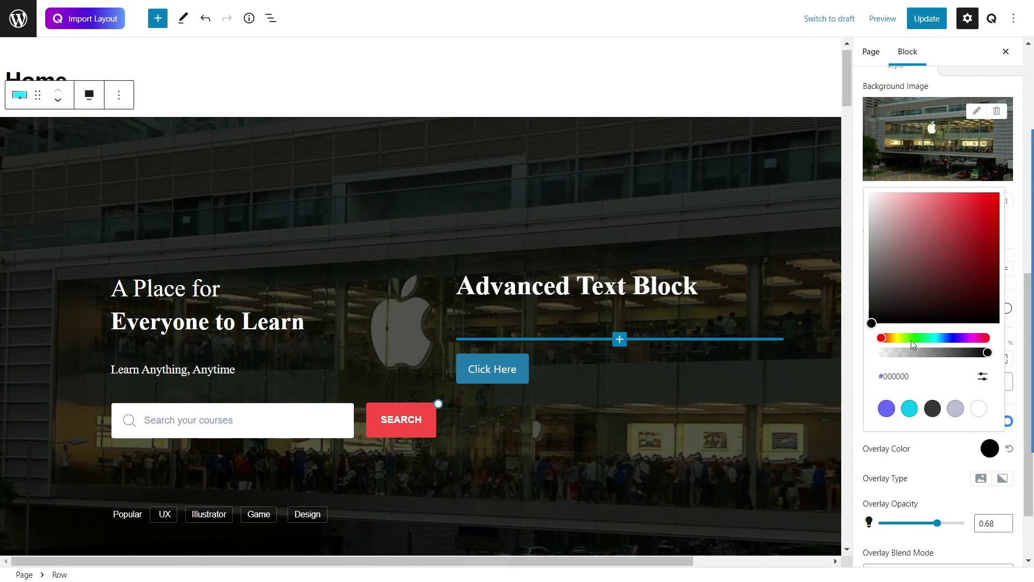
left_click(910, 339)
left_click_drag(956, 209, 918, 263)
left_click_drag(954, 338, 948, 338)
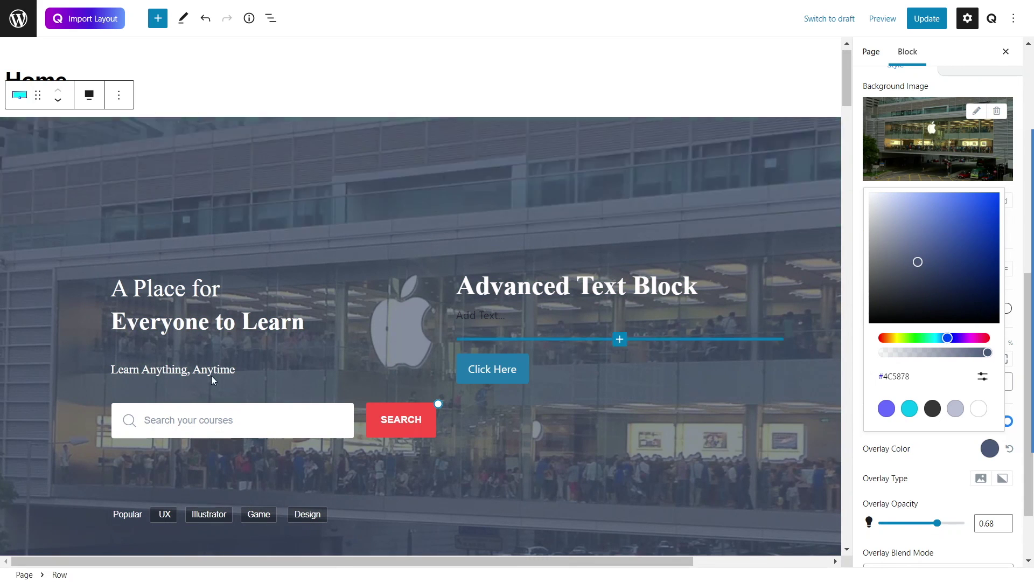
left_click(606, 379)
Step: Delete the existing designer testimonial card and select the empty row below the teacher section
scroll(345, 192, "down", 7)
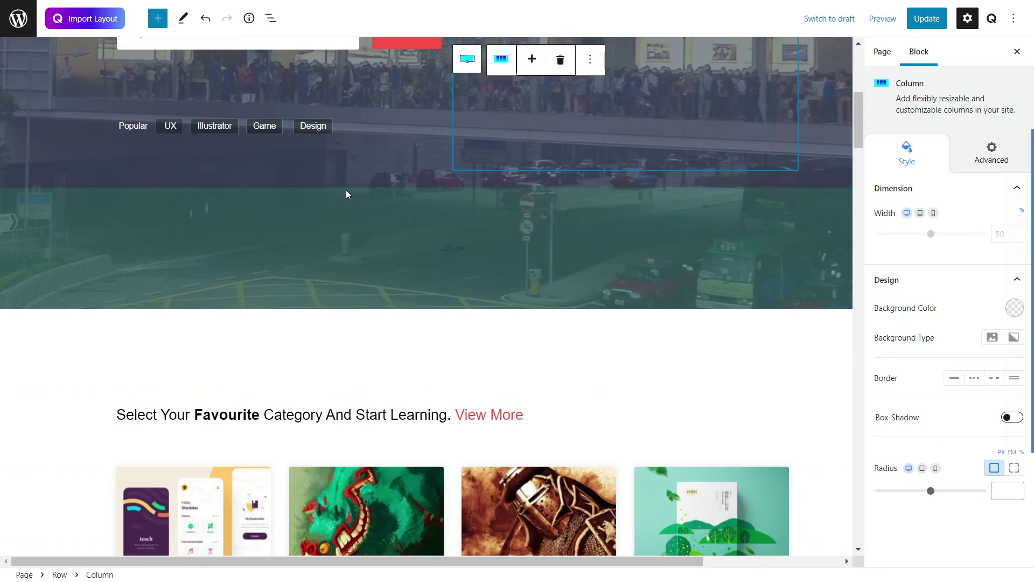
scroll(347, 193, "down", 4)
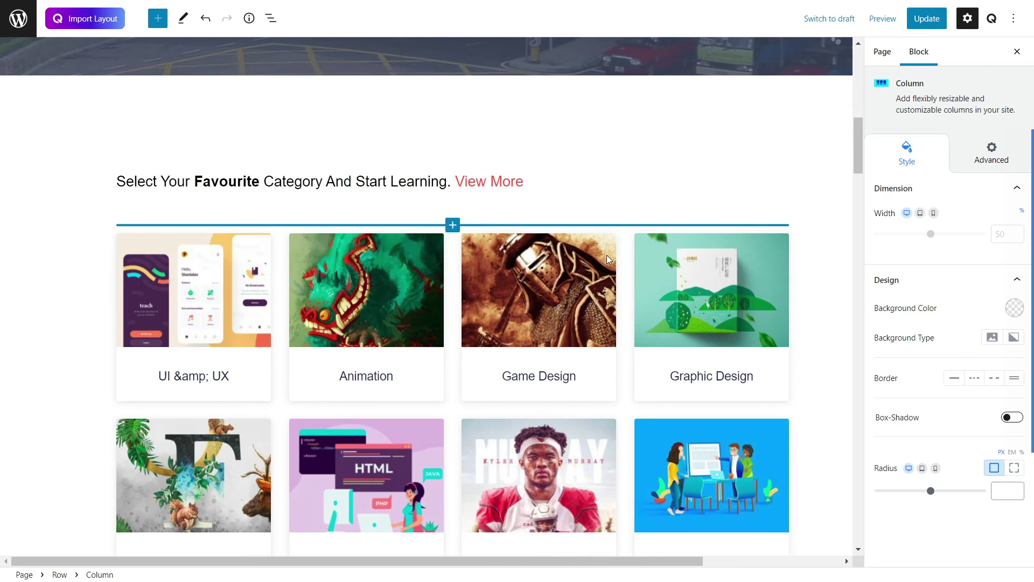
scroll(195, 165, "down", 4)
scroll(195, 166, "down", 19)
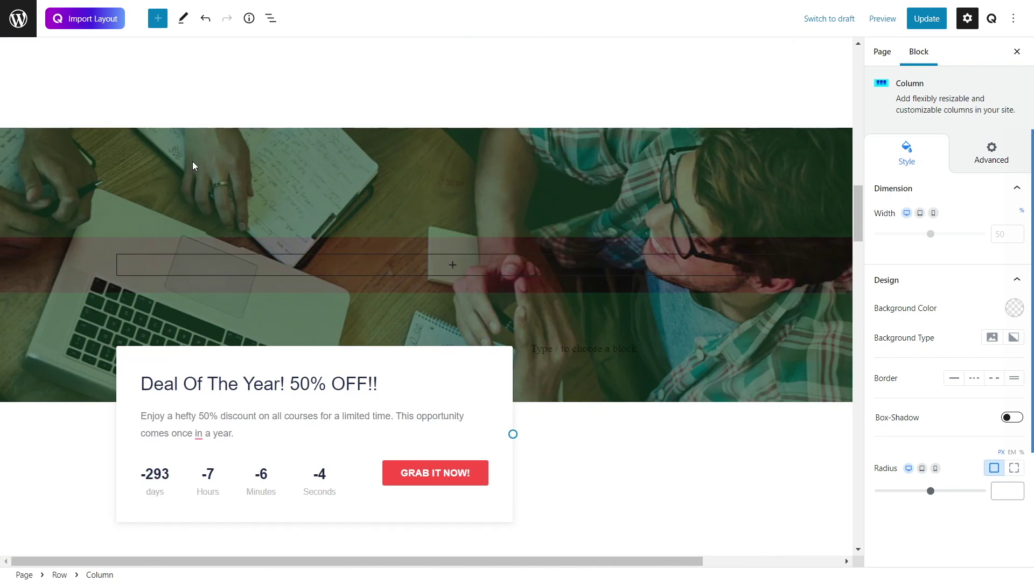
scroll(204, 170, "down", 10)
scroll(203, 169, "down", 17)
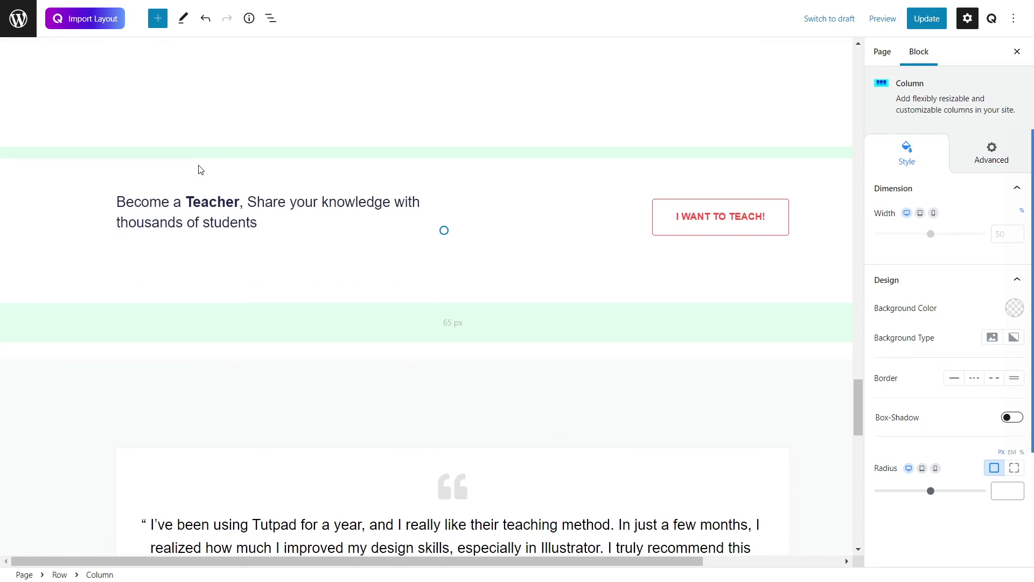
scroll(202, 172, "up", 6)
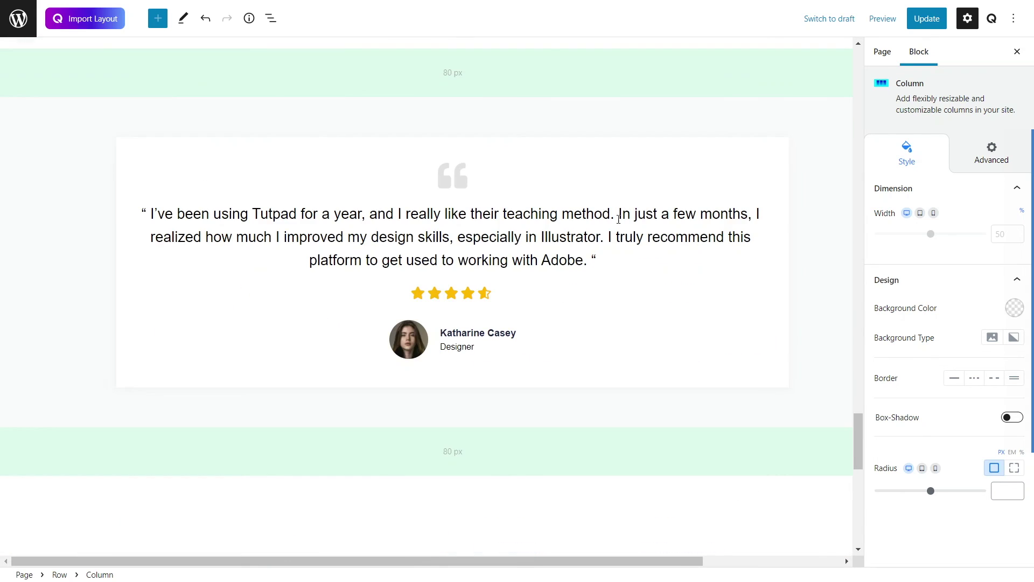
left_click(417, 164)
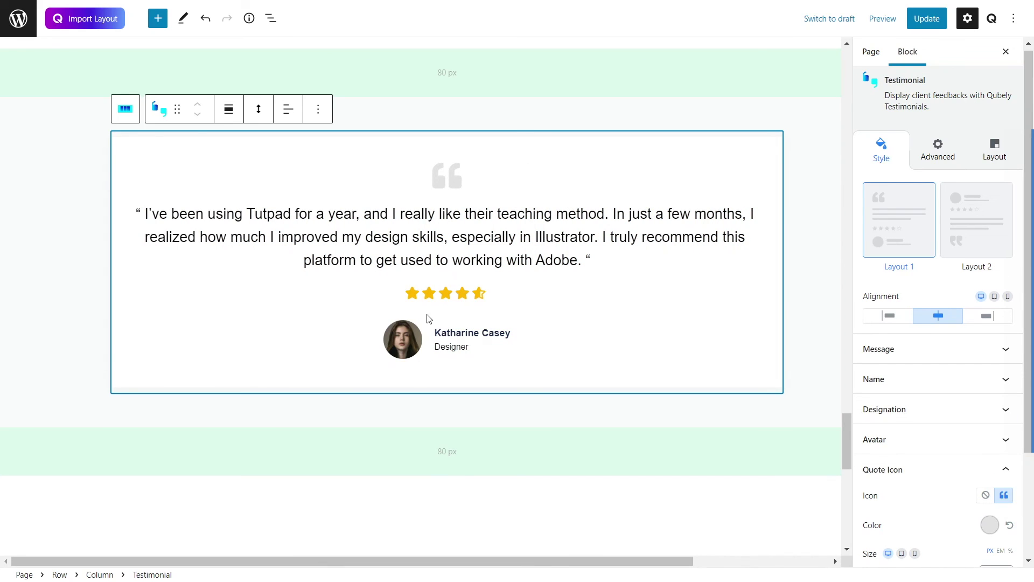
key("Delete")
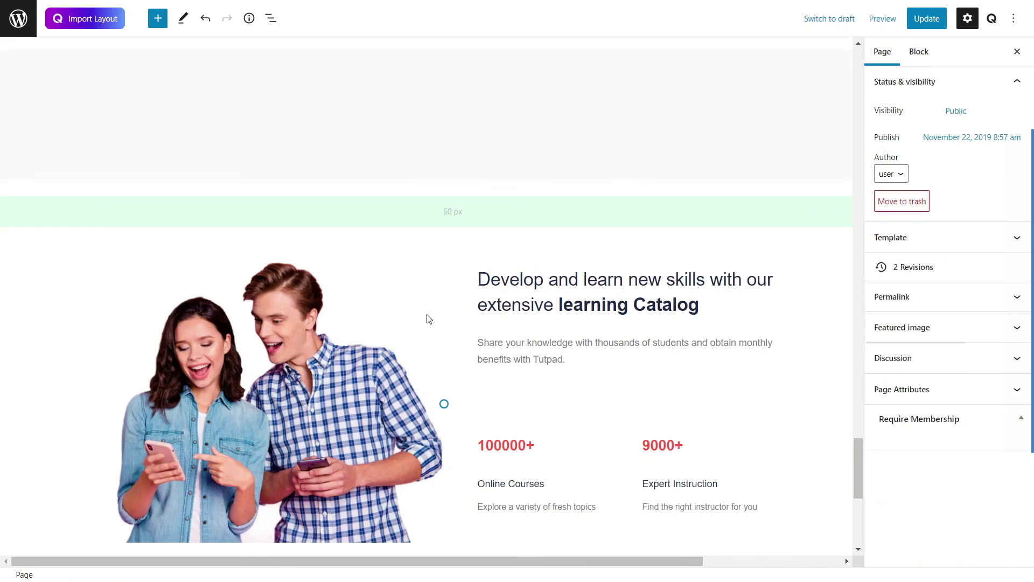
scroll(443, 161, "up", 3)
left_click(434, 263)
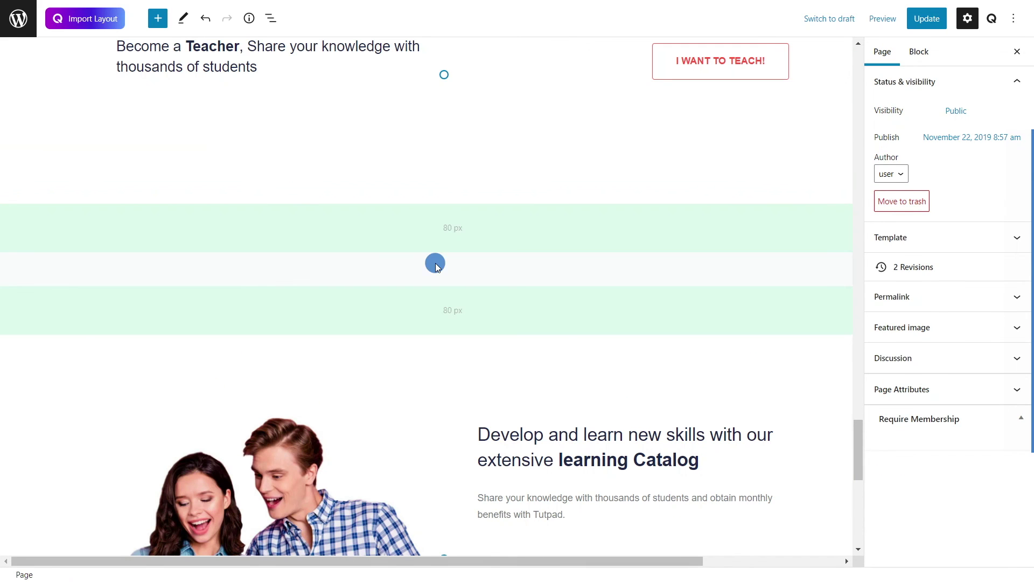
Step: Transform the empty row into a Columns block and insert a Qubely Testimonial block into it
left_click(20, 221)
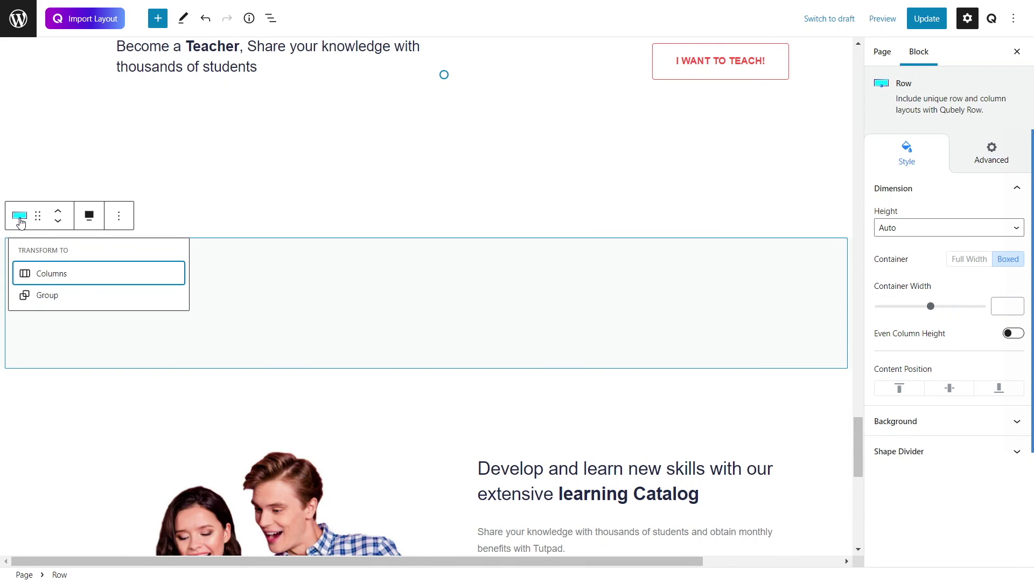
left_click(48, 274)
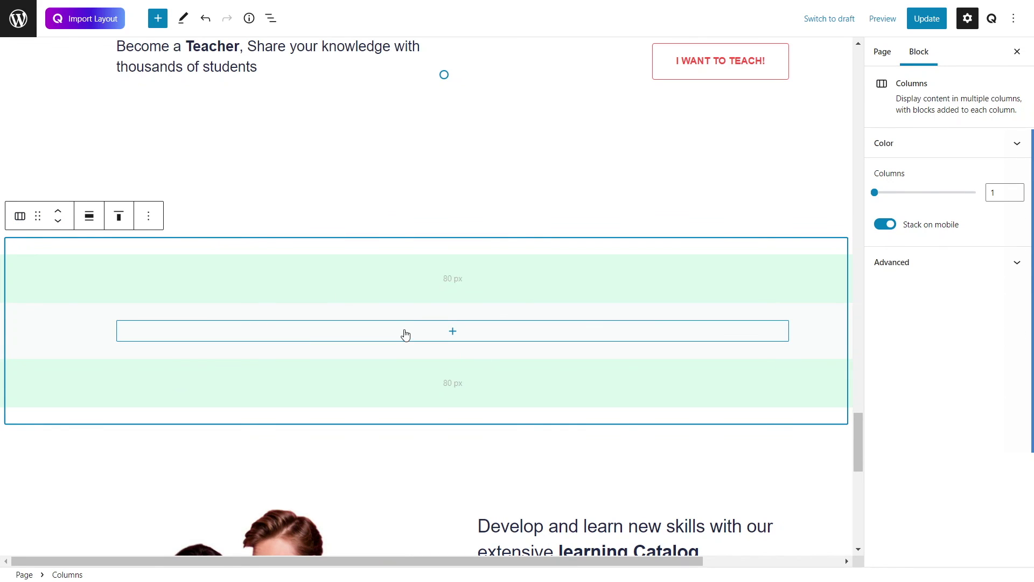
left_click(454, 332)
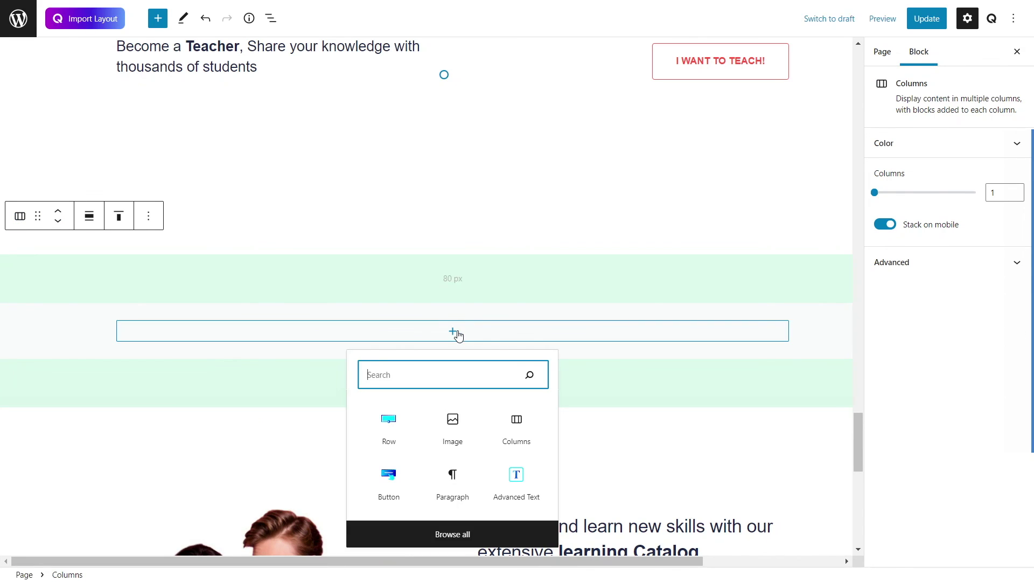
left_click(451, 537)
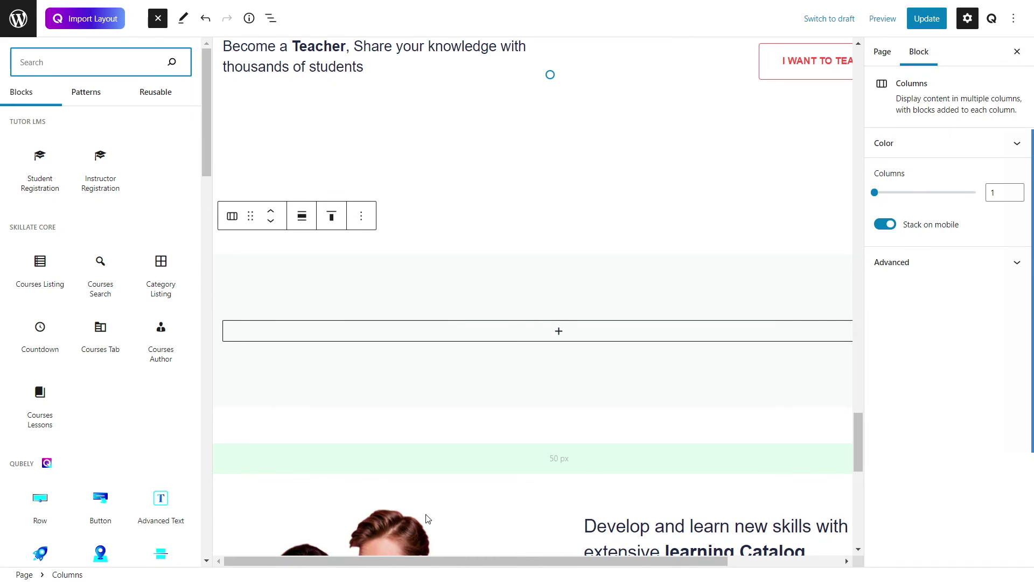
scroll(119, 378, "down", 3)
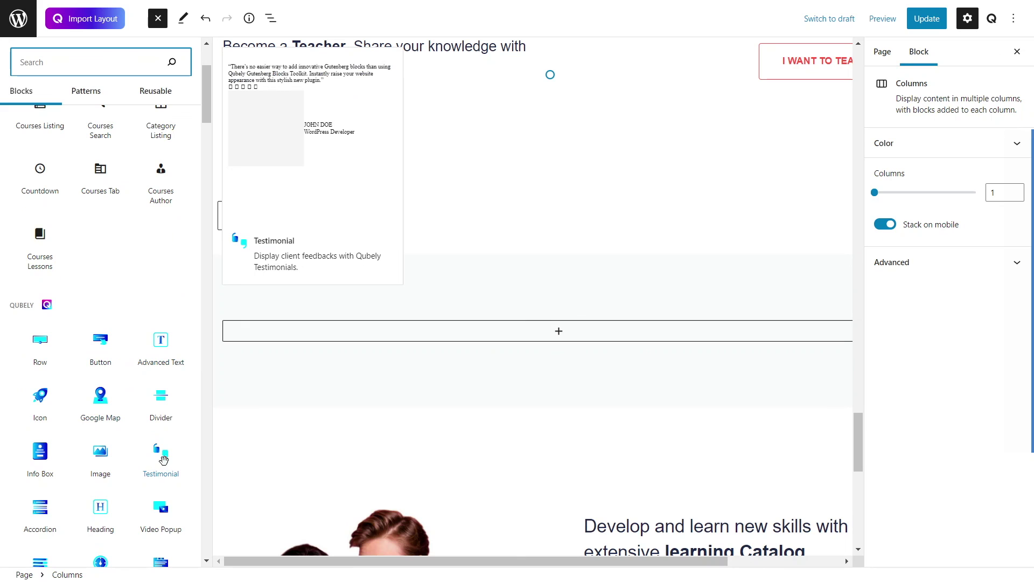
left_click(161, 455)
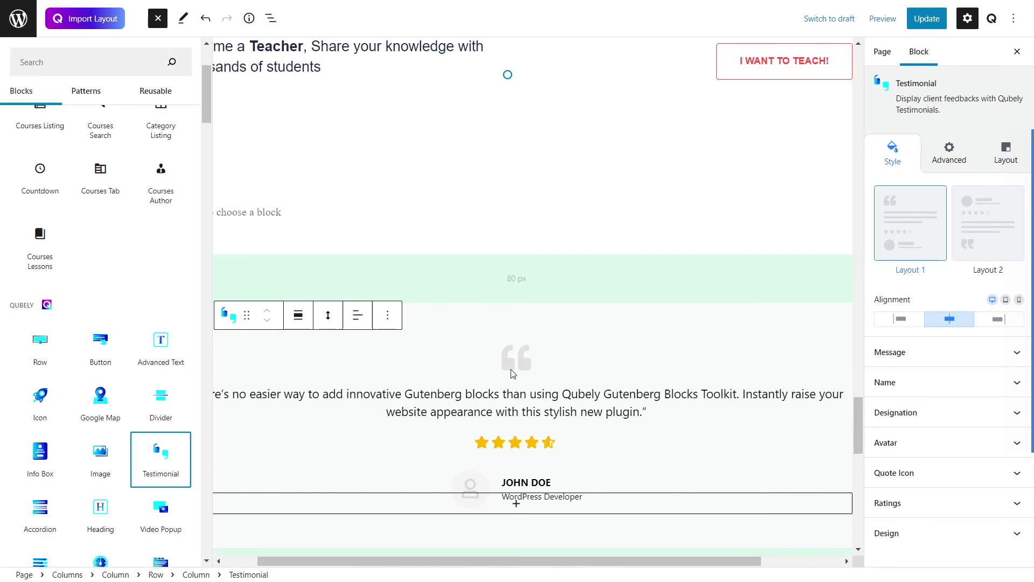
scroll(552, 365, "down", 1)
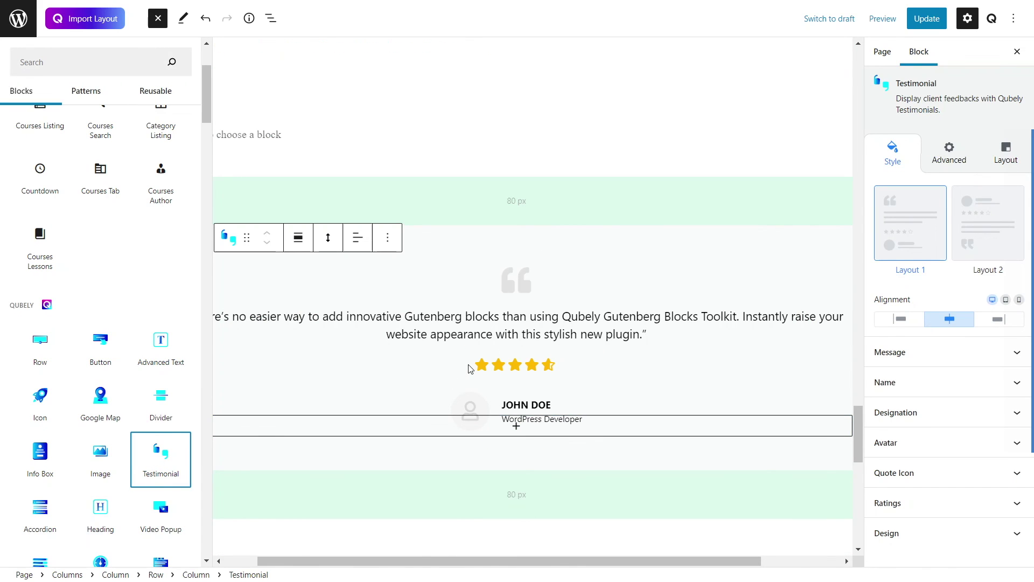
left_click(385, 380)
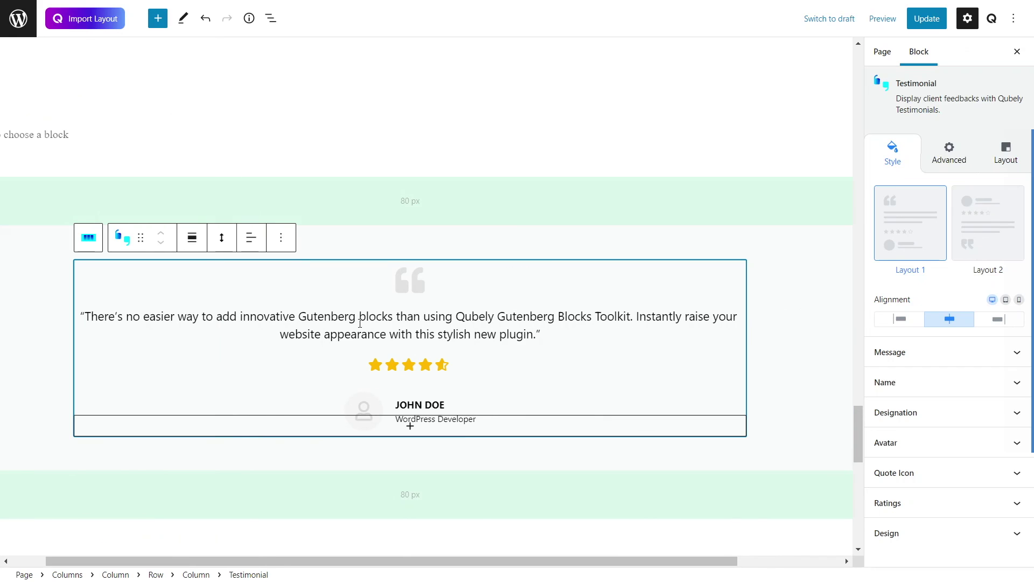
left_click(973, 245)
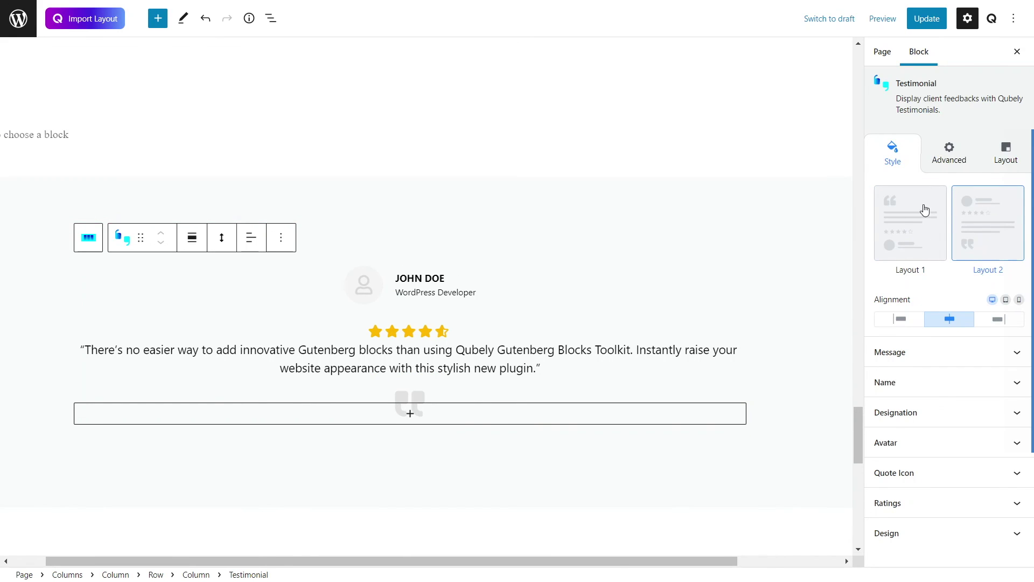
left_click(901, 218)
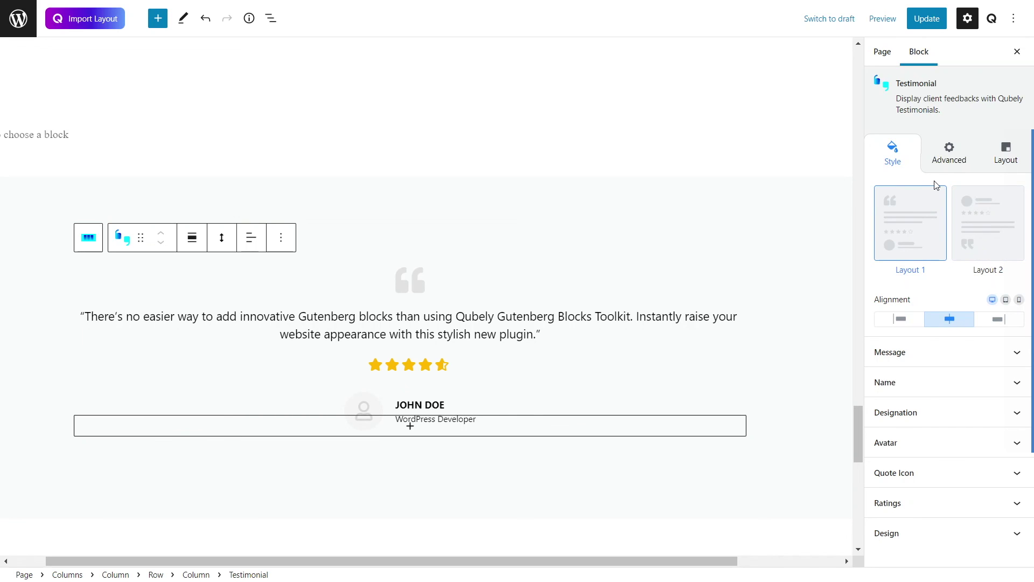
left_click(907, 452)
scroll(907, 446, "down", 1)
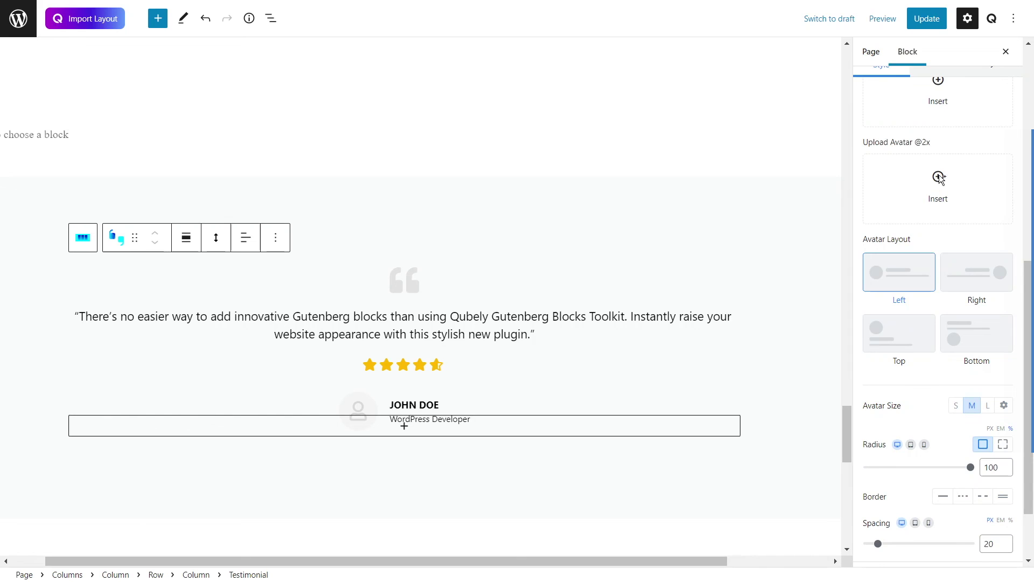
scroll(933, 205, "up", 2)
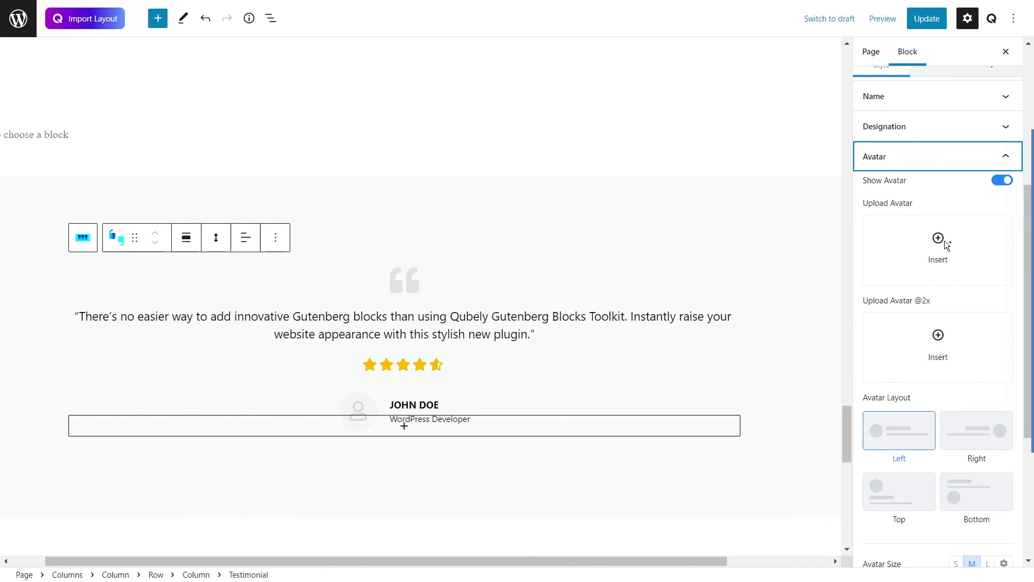
scroll(947, 247, "down", 3)
left_click(962, 192)
left_click(910, 197)
scroll(921, 302, "up", 2)
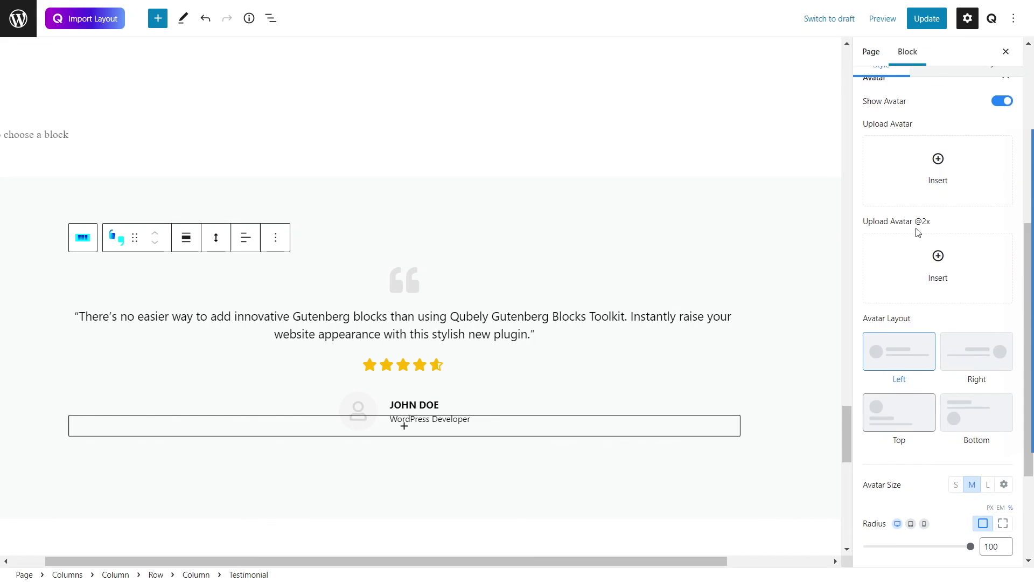
scroll(922, 161, "up", 3)
scroll(941, 284, "up", 2)
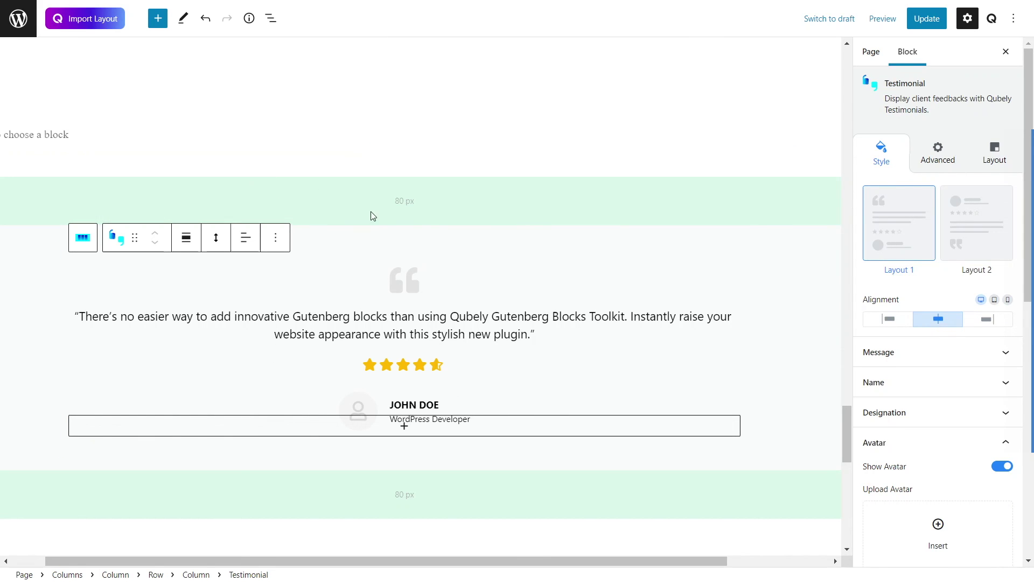
left_click(93, 20)
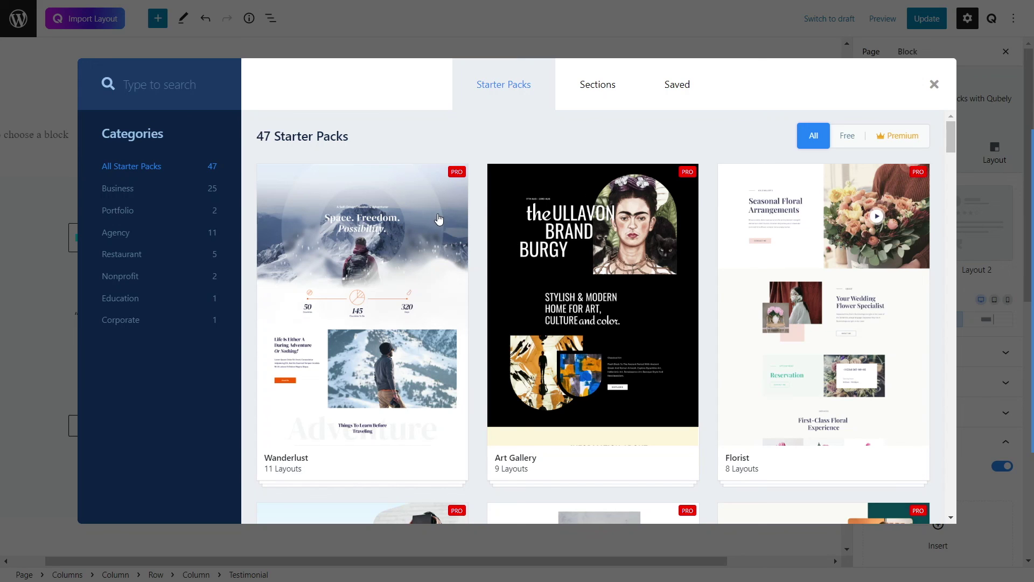
Step: Browse the Qubely Starter Packs grid, then close the layout library
scroll(495, 231, "down", 5)
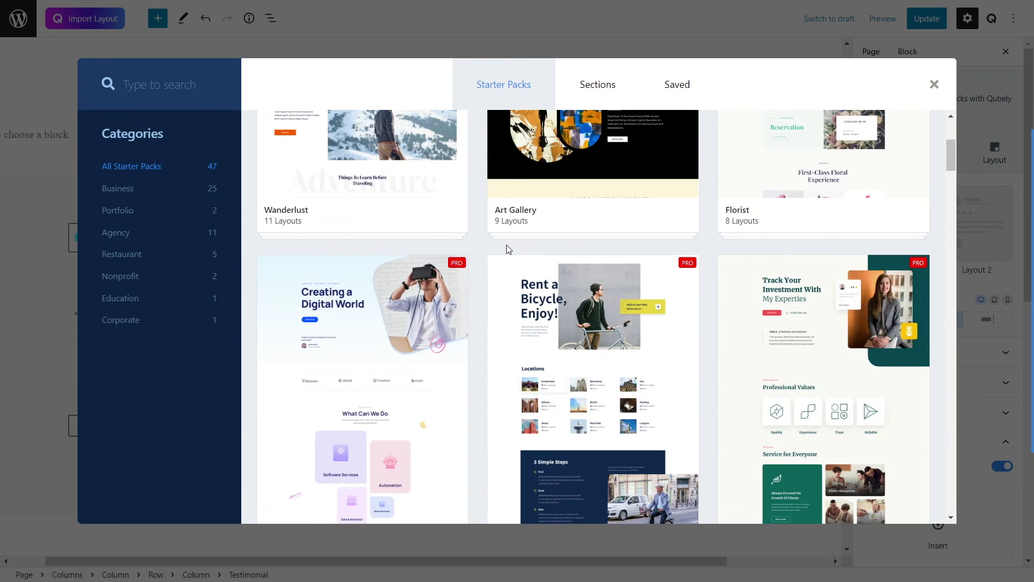
scroll(507, 245, "down", 10)
scroll(509, 247, "down", 8)
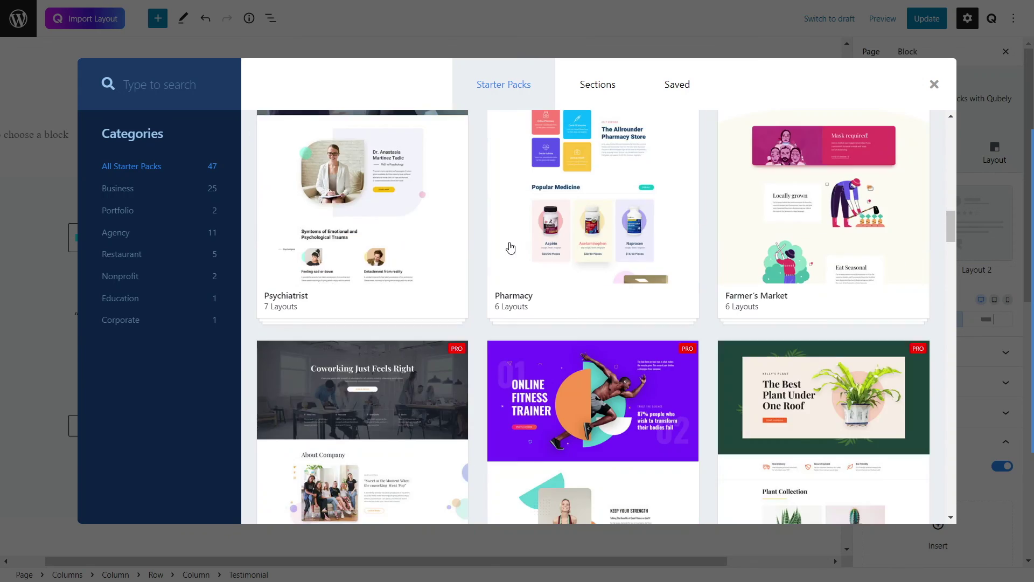
scroll(511, 247, "down", 5)
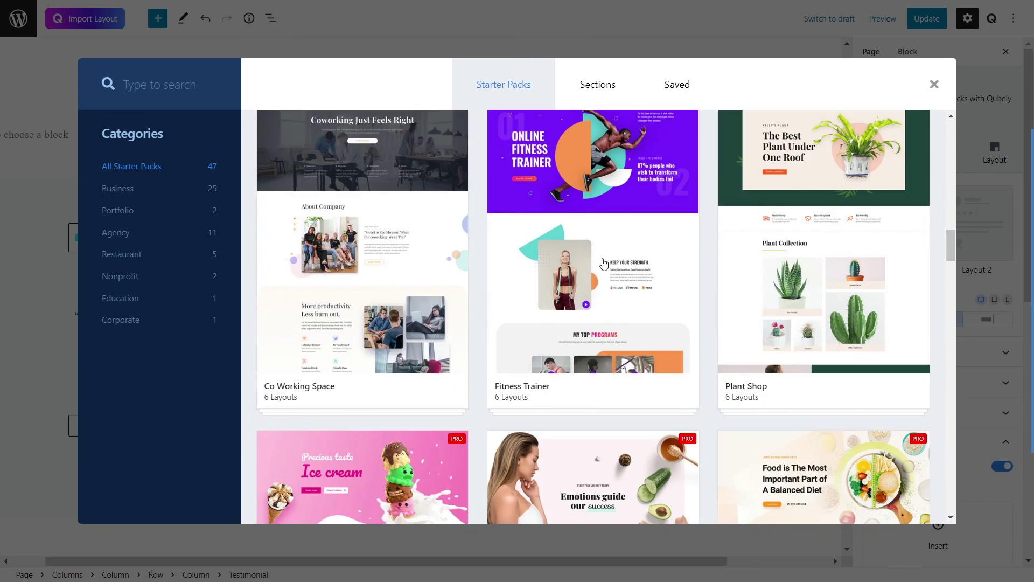
scroll(599, 267, "down", 5)
scroll(601, 267, "down", 7)
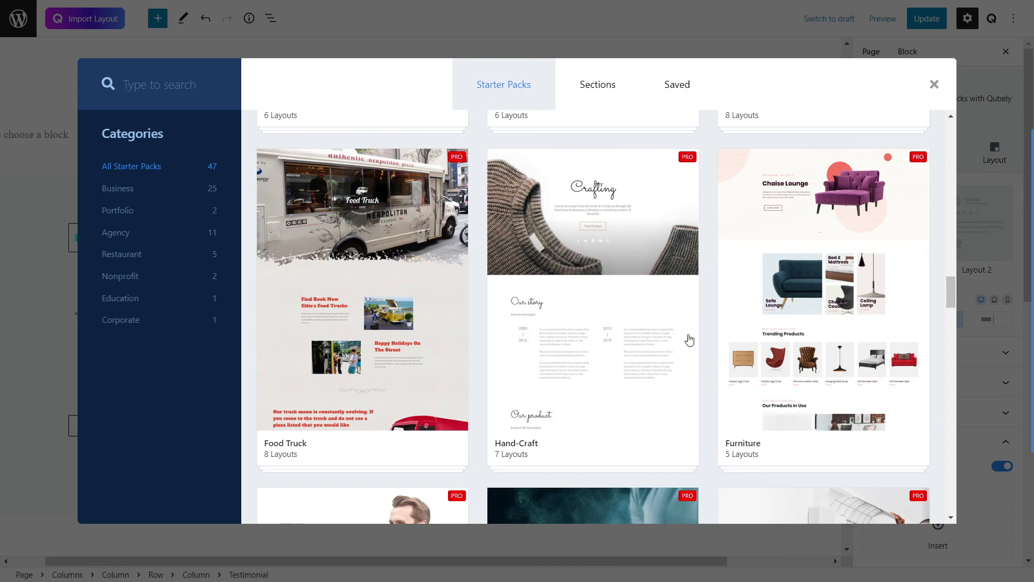
left_click(930, 86)
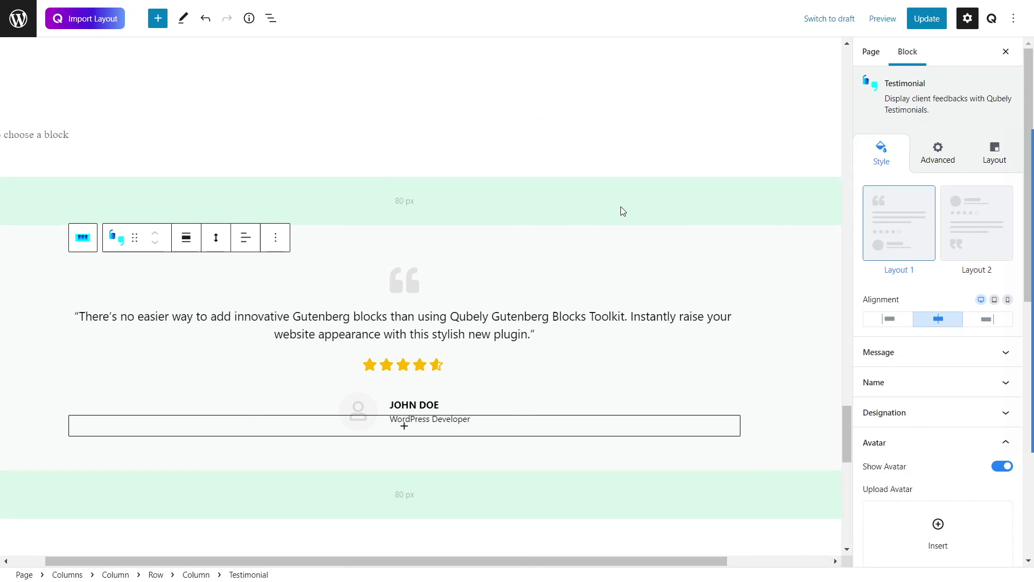
Step: Visit the live site's home page from the My Blog menu
scroll(783, 270, "up", 15)
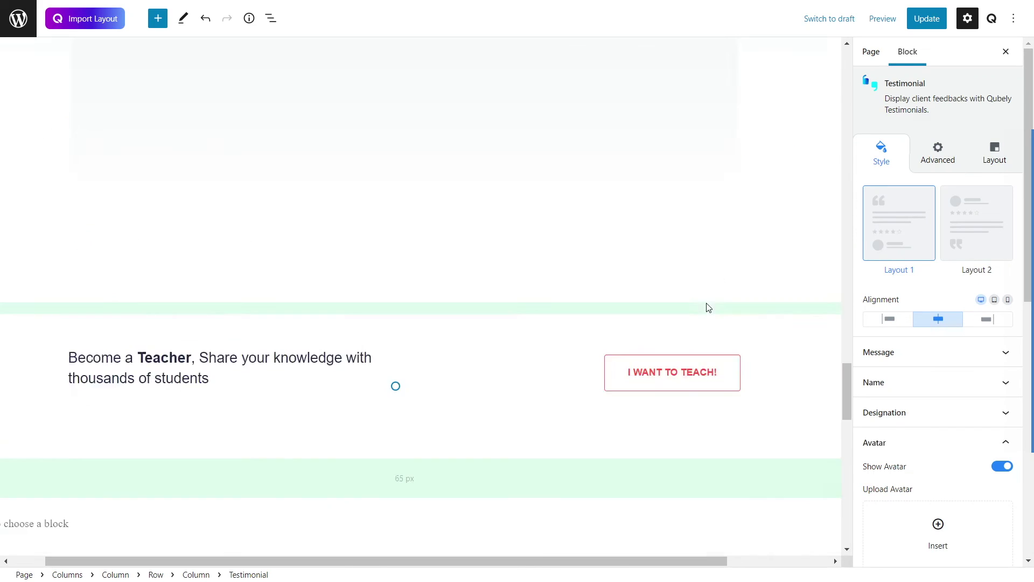
scroll(702, 304, "up", 20)
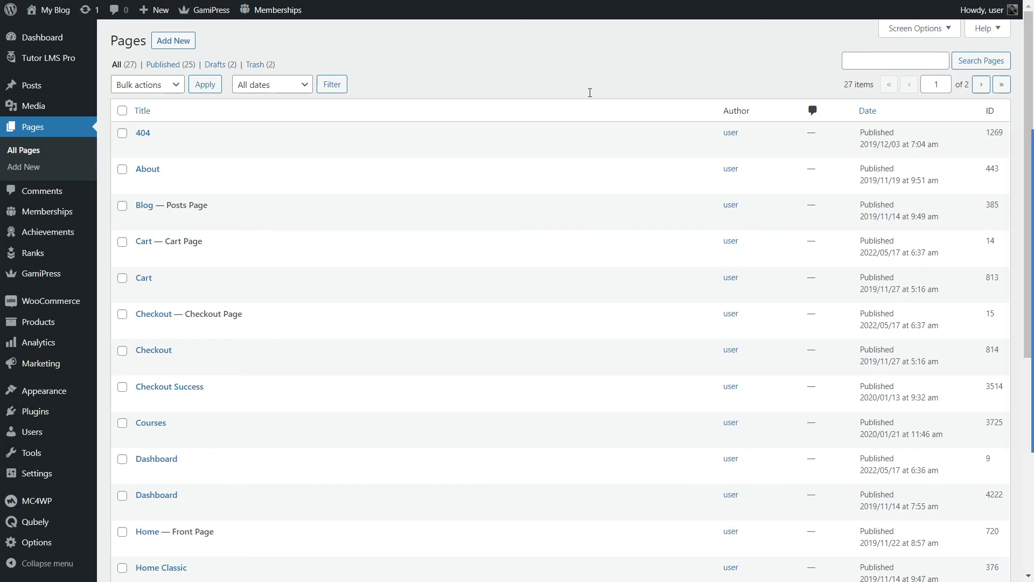
mouse_move(51, 10)
left_click(56, 32)
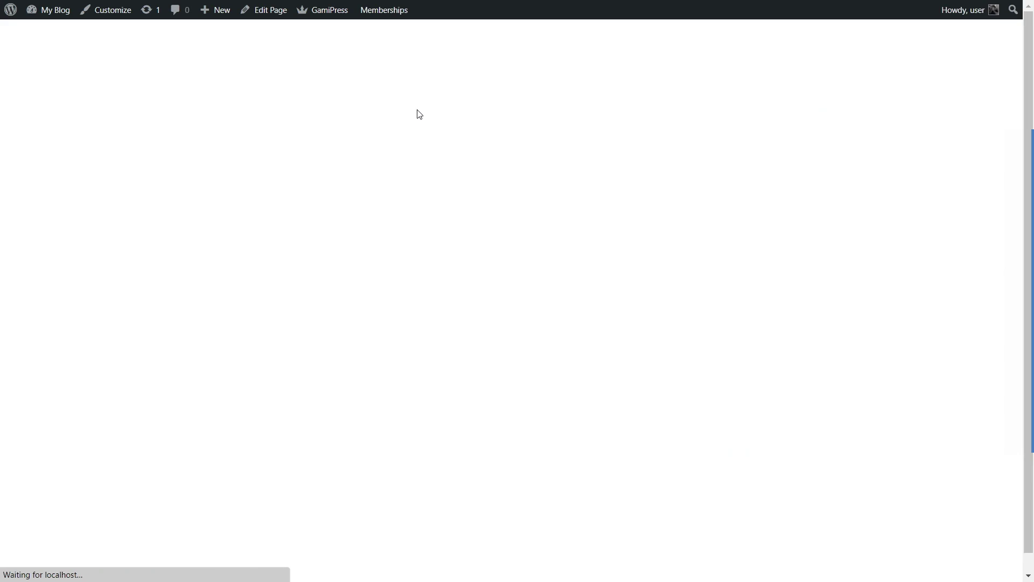